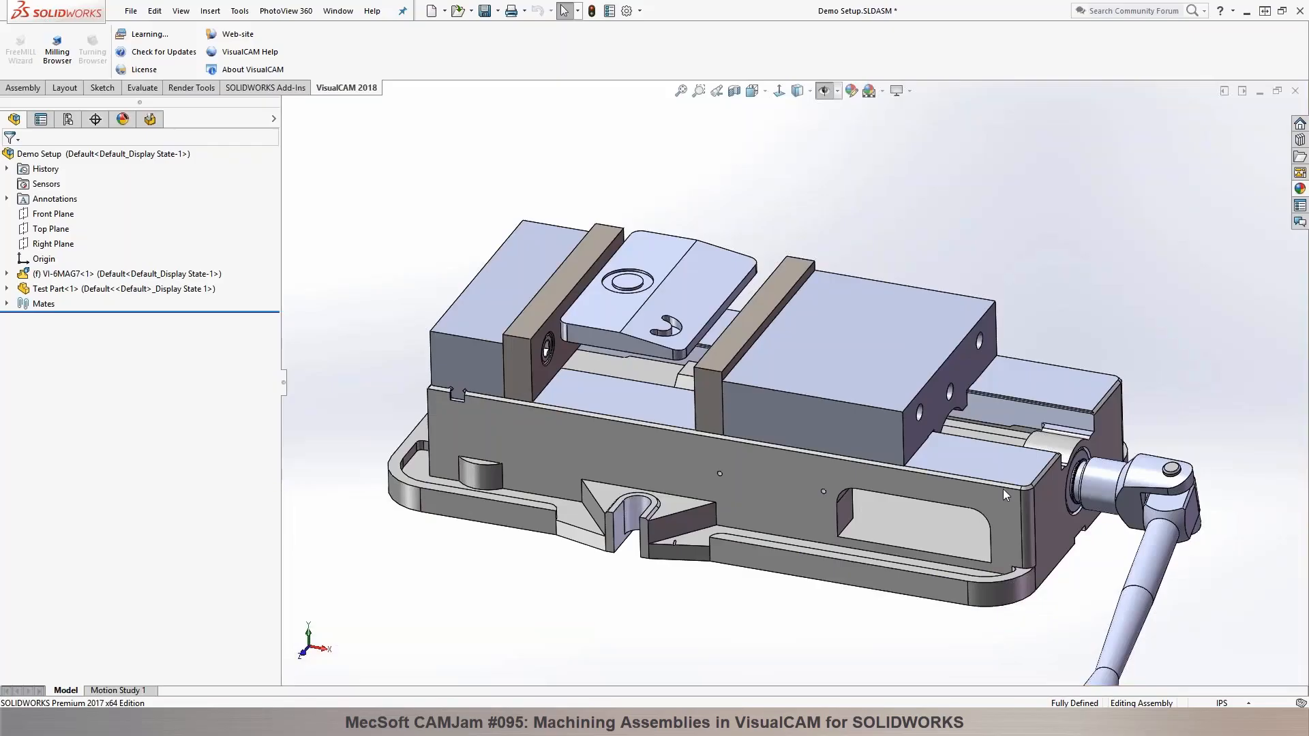
# Step: Open the VisualCAM milling browser and enlarge its machining job area, dismissing the unsaved document notification
pyautogui.scroll(3, 938, 533)
pyautogui.scroll(-4, 758, 374)
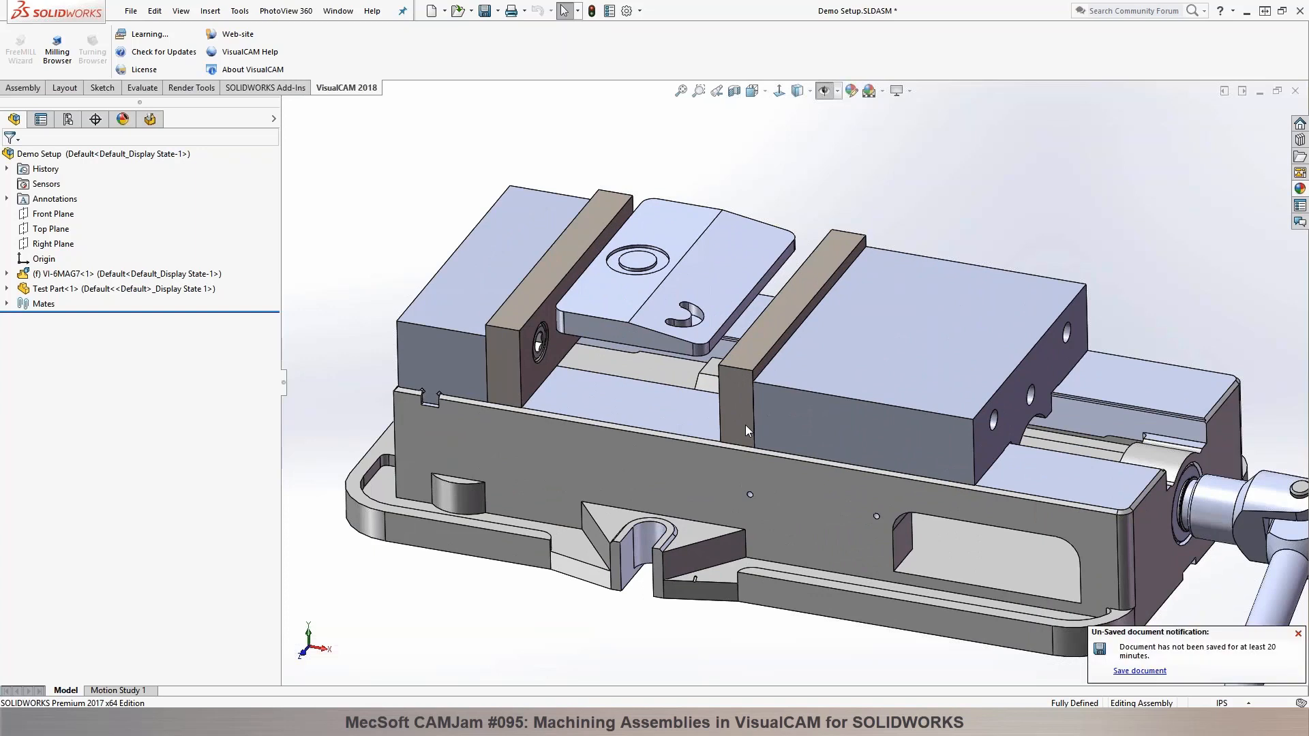
pyautogui.click(1298, 634)
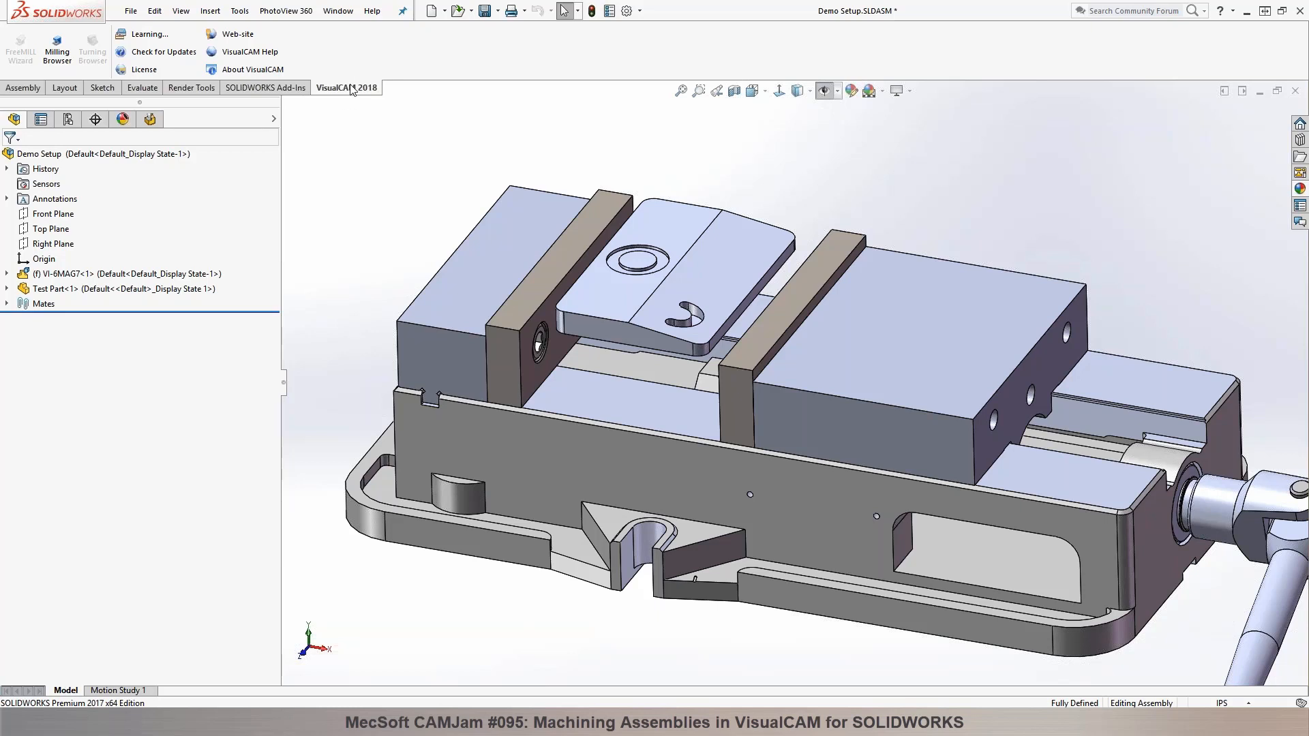
pyautogui.click(150, 120)
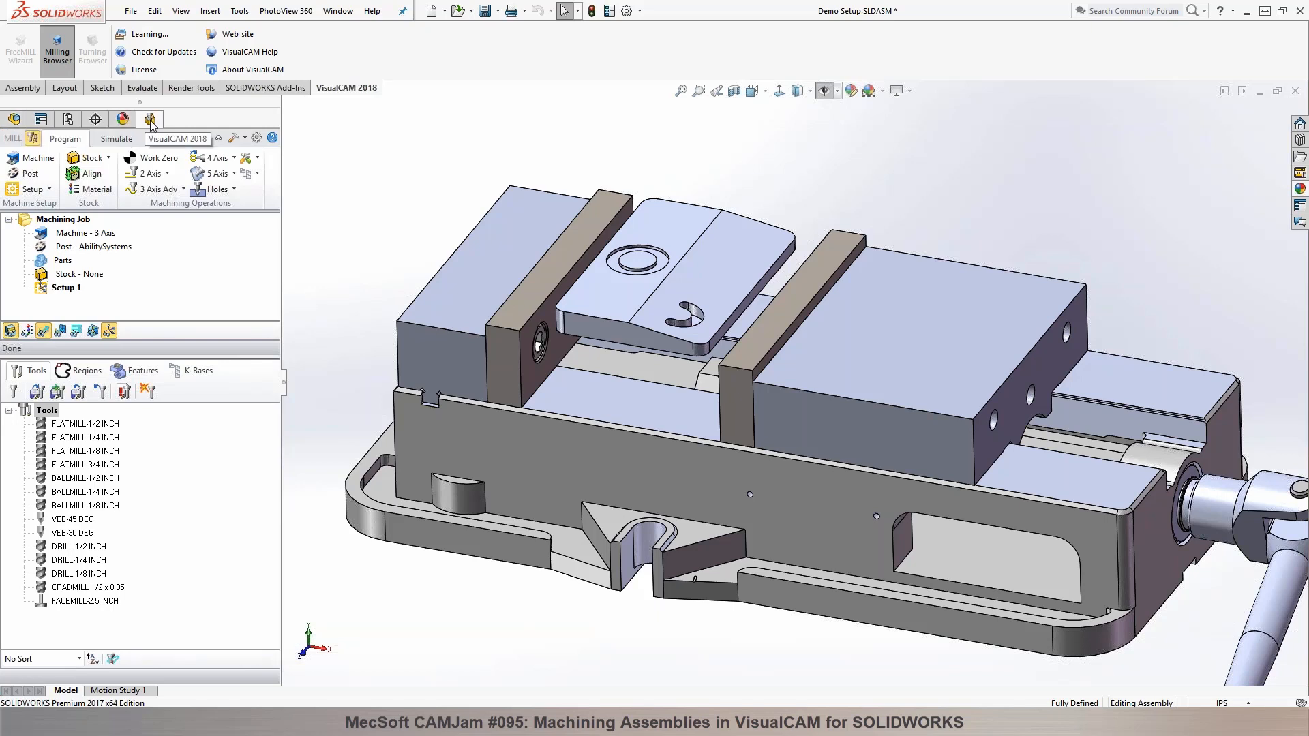
pyautogui.moveTo(204, 359); pyautogui.dragTo(205, 392)
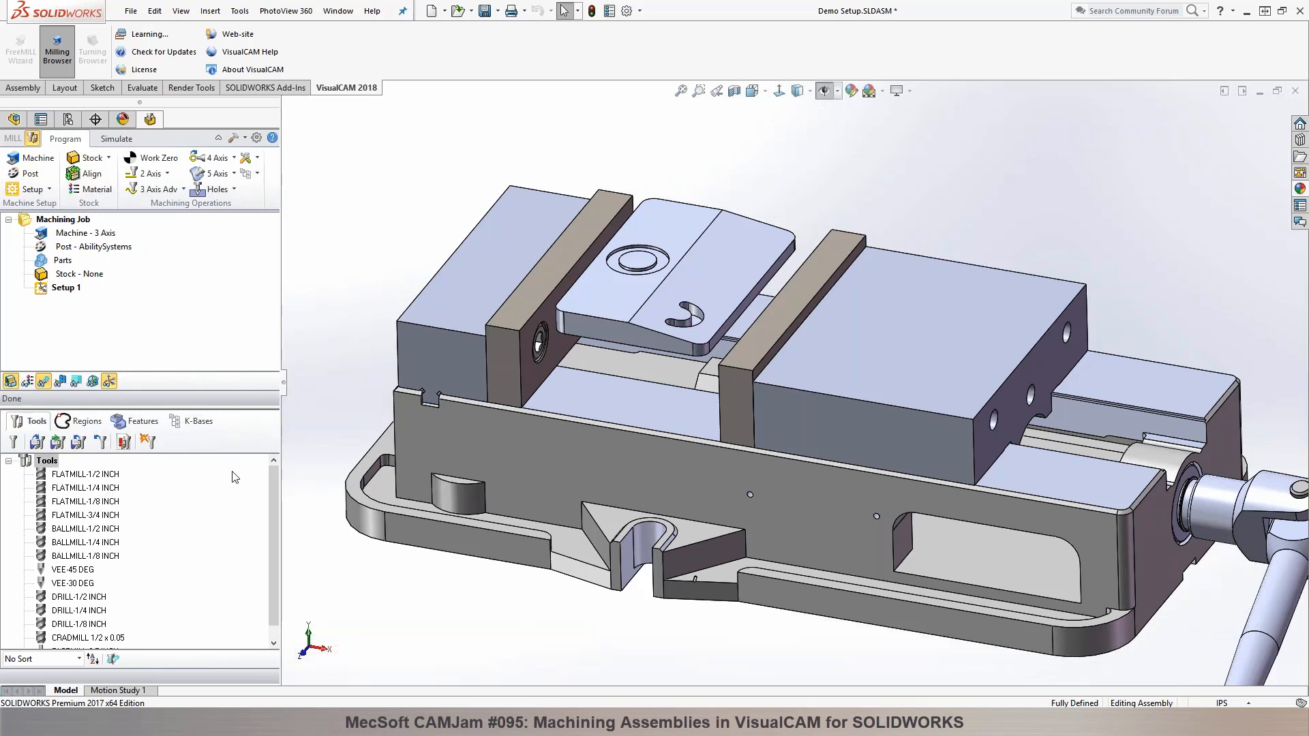
# Step: Expand Test Part in the assembly tree and show its hidden Boss-Extrude2 stock body
pyautogui.moveTo(447, 212); pyautogui.dragTo(438, 195, button='middle')
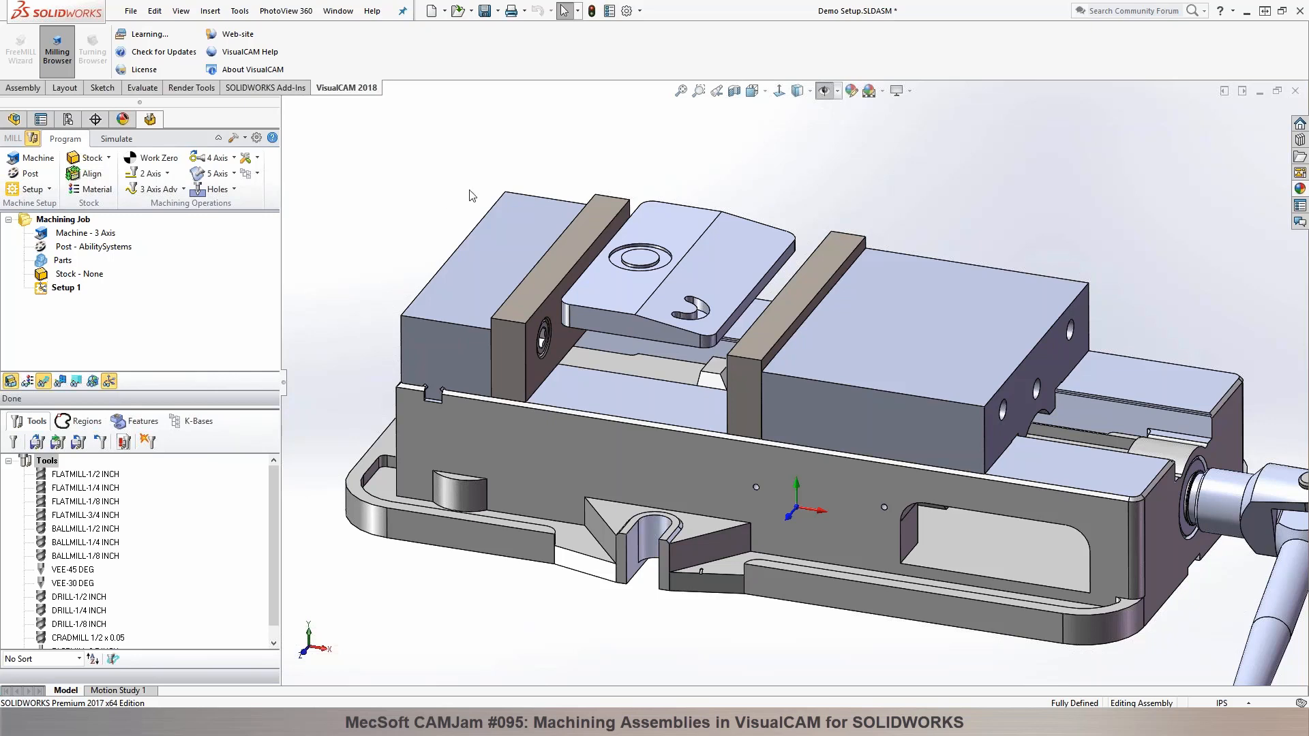
pyautogui.click(678, 219)
pyautogui.click(645, 173)
pyautogui.click(12, 124)
pyautogui.click(7, 290)
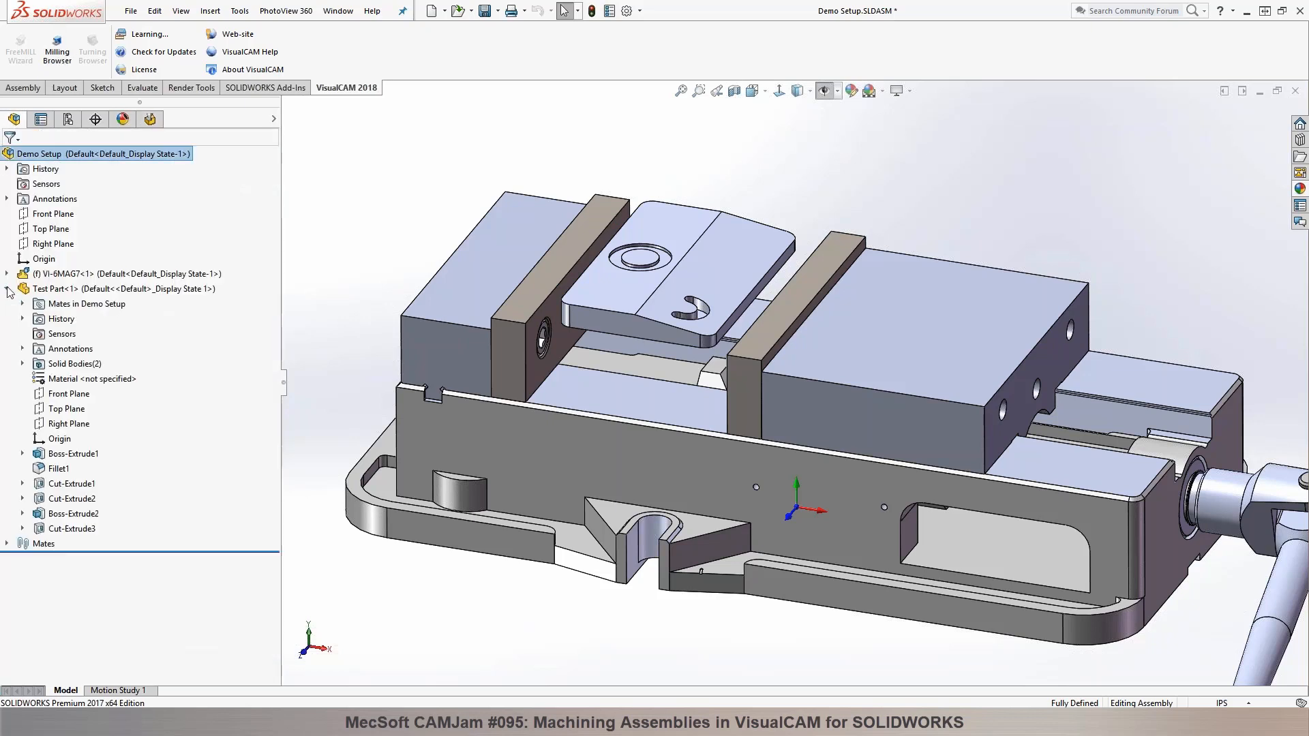
pyautogui.click(49, 516)
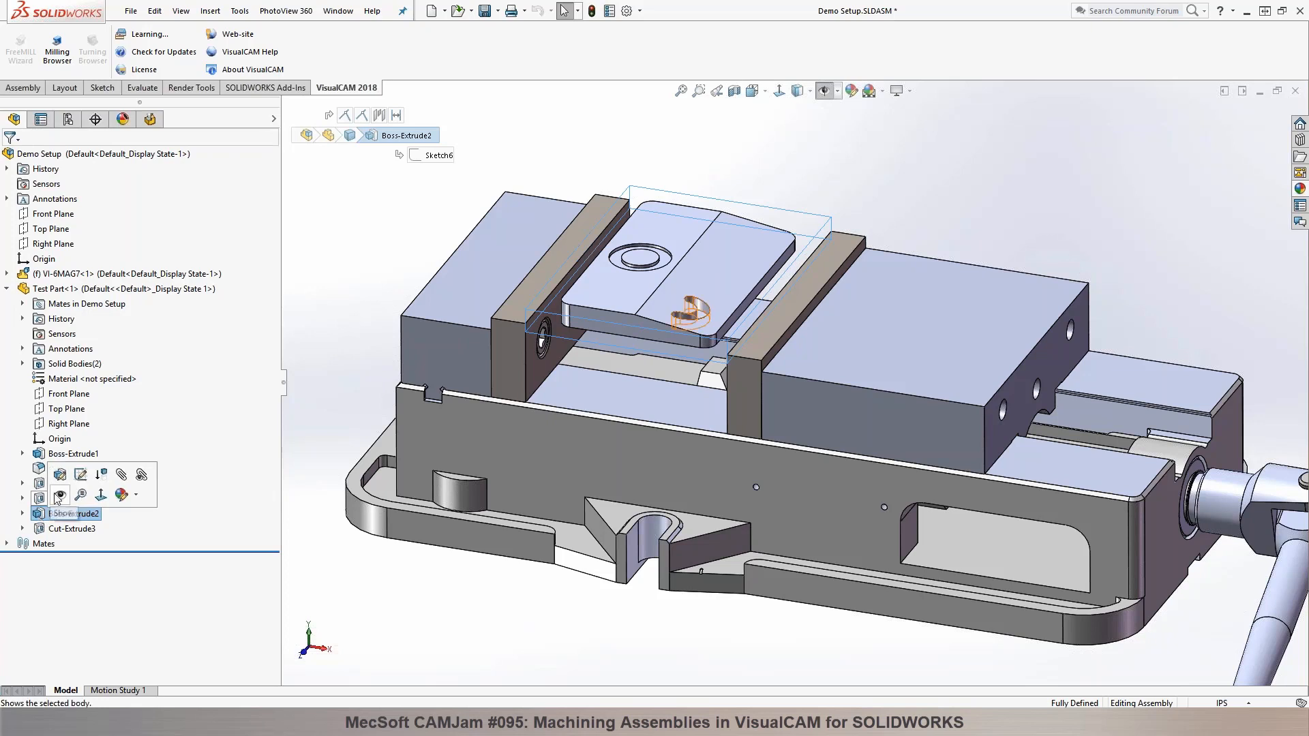
pyautogui.click(60, 496)
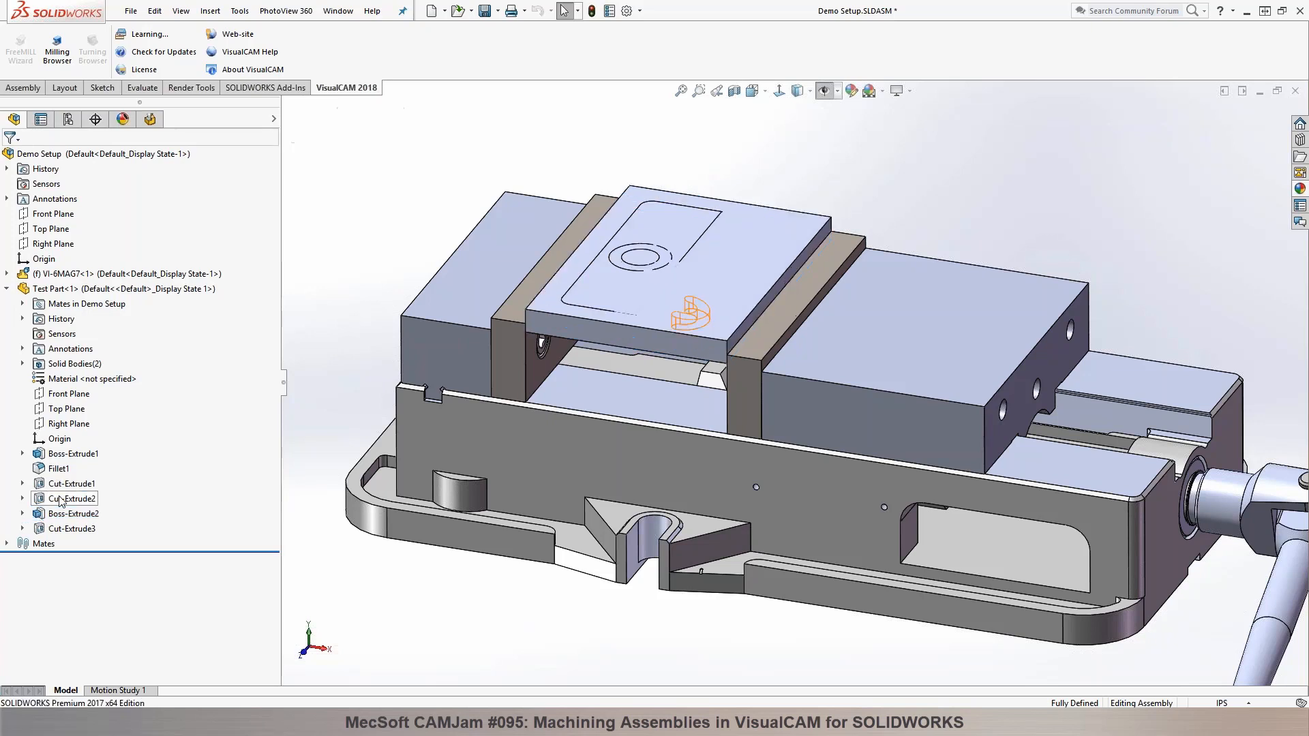
# Step: Check the lengths of the stock body's front, side and vertical edges
pyautogui.click(563, 313)
pyautogui.click(372, 272)
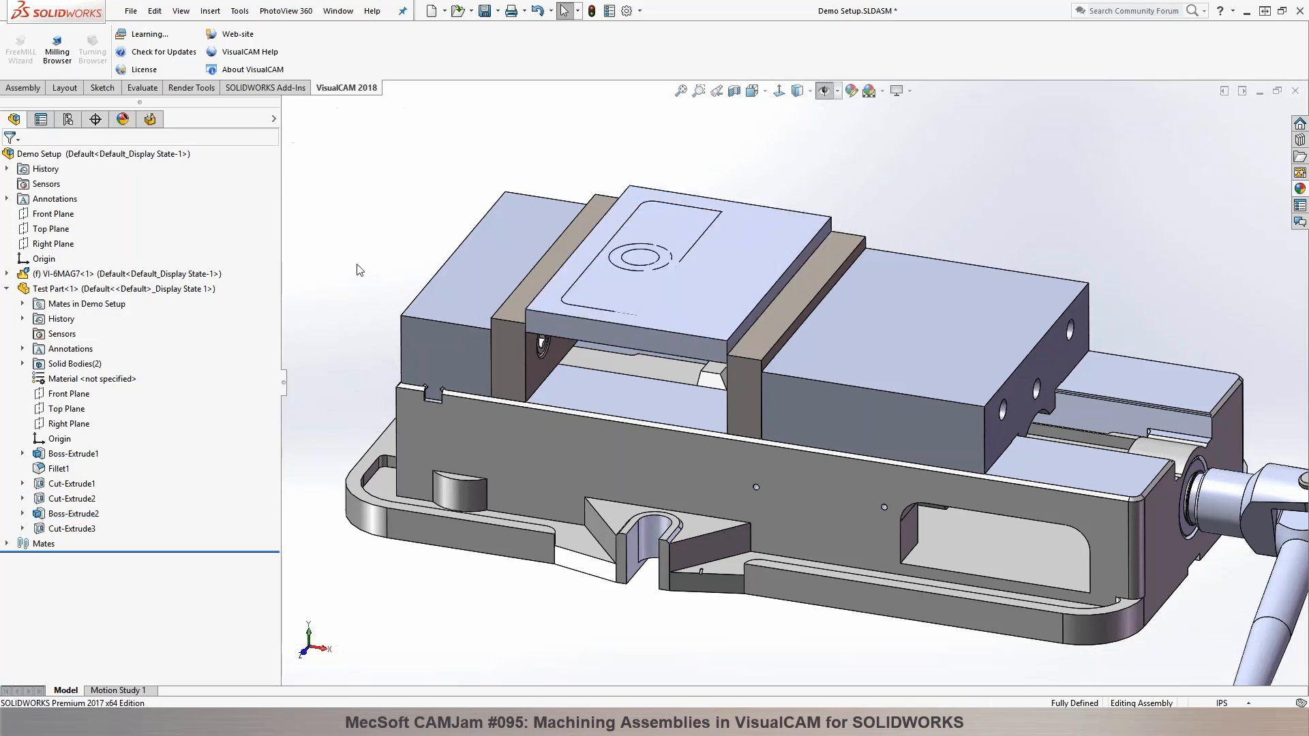
pyautogui.click(555, 336)
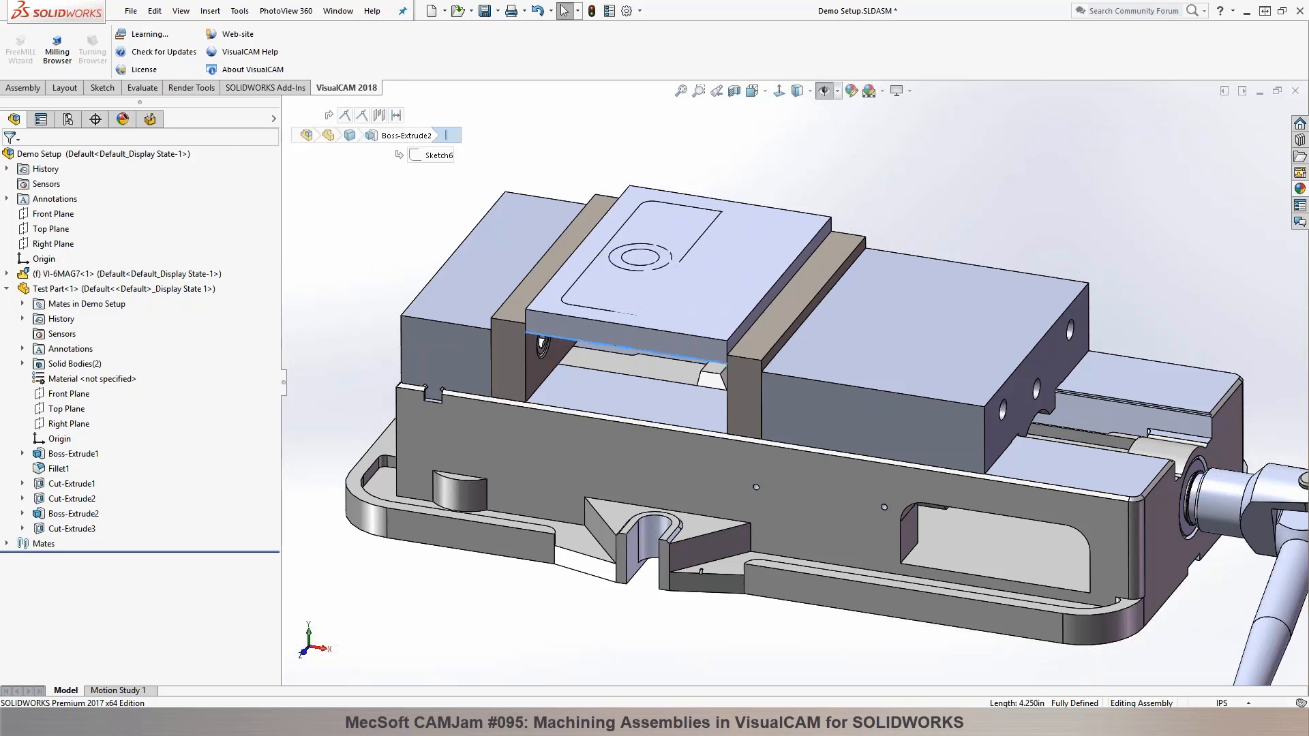
pyautogui.click(755, 308)
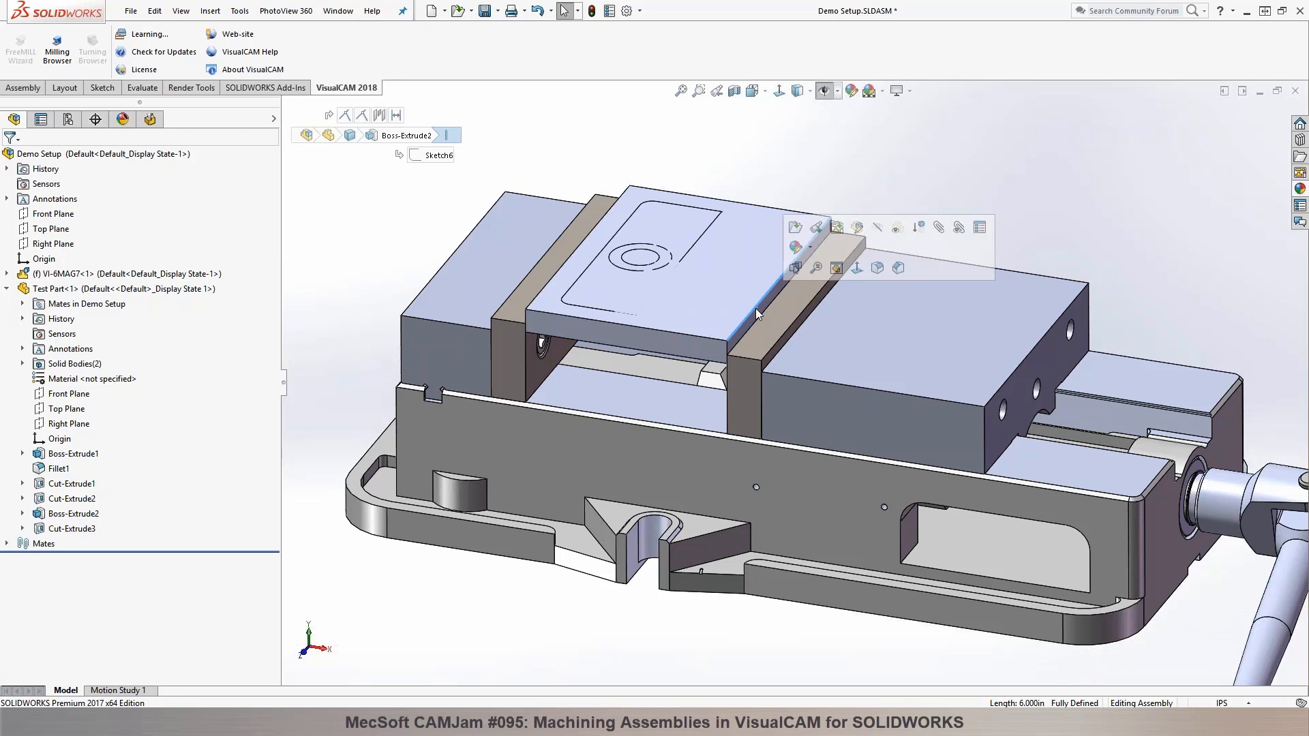
pyautogui.click(525, 314)
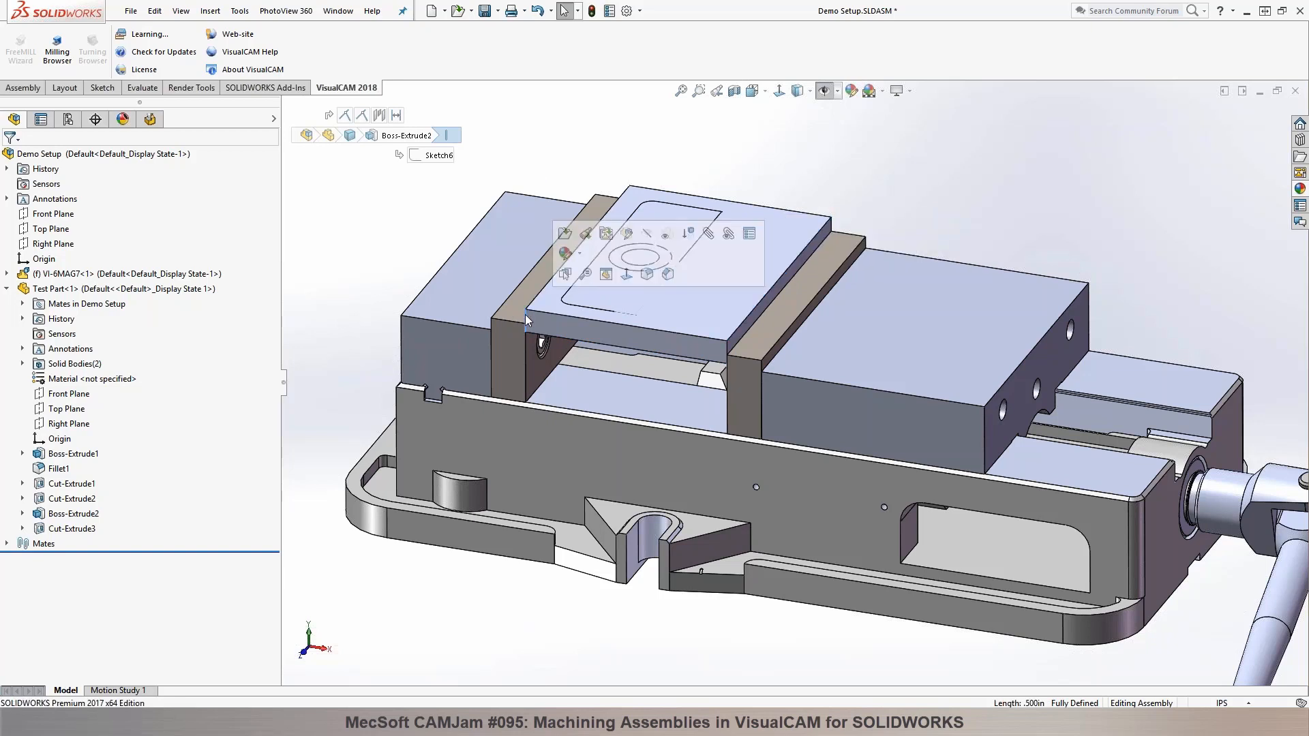
pyautogui.click(386, 279)
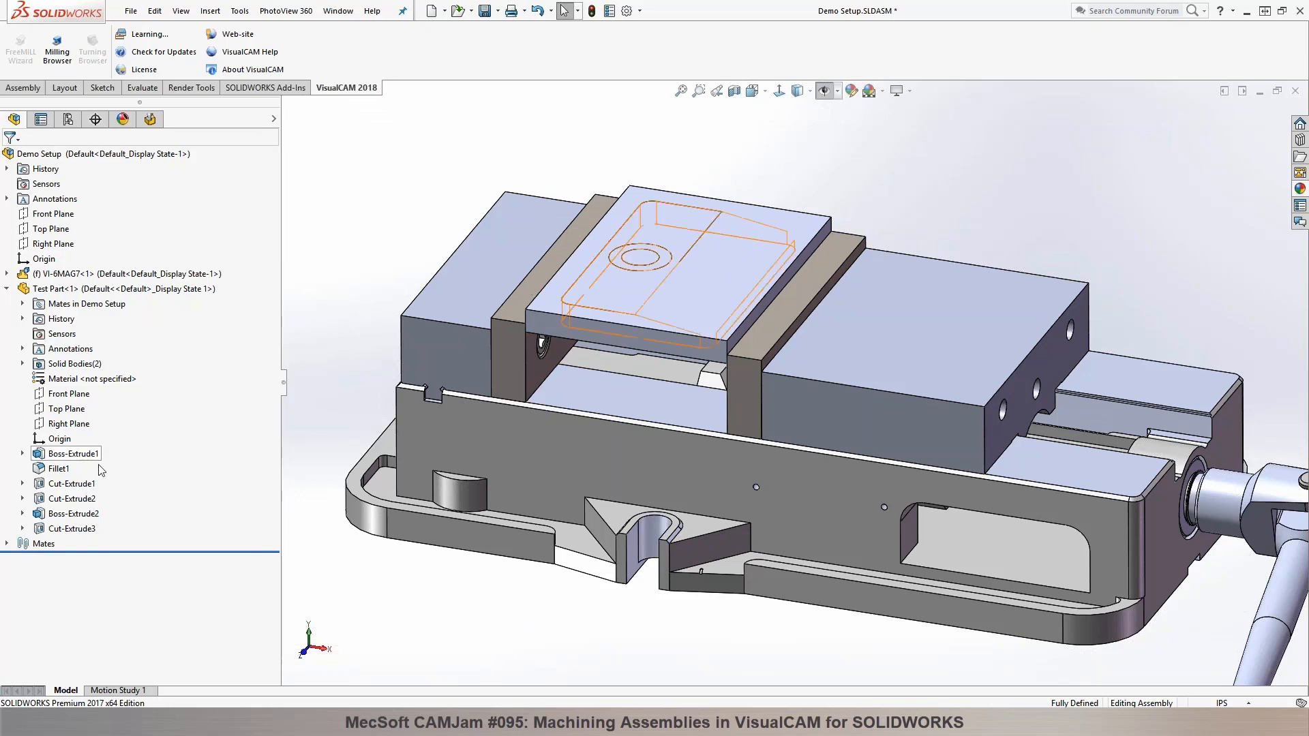
# Step: Hide the Boss-Extrude2 stock body and return to the VisualCAM milling browser
pyautogui.click(45, 515)
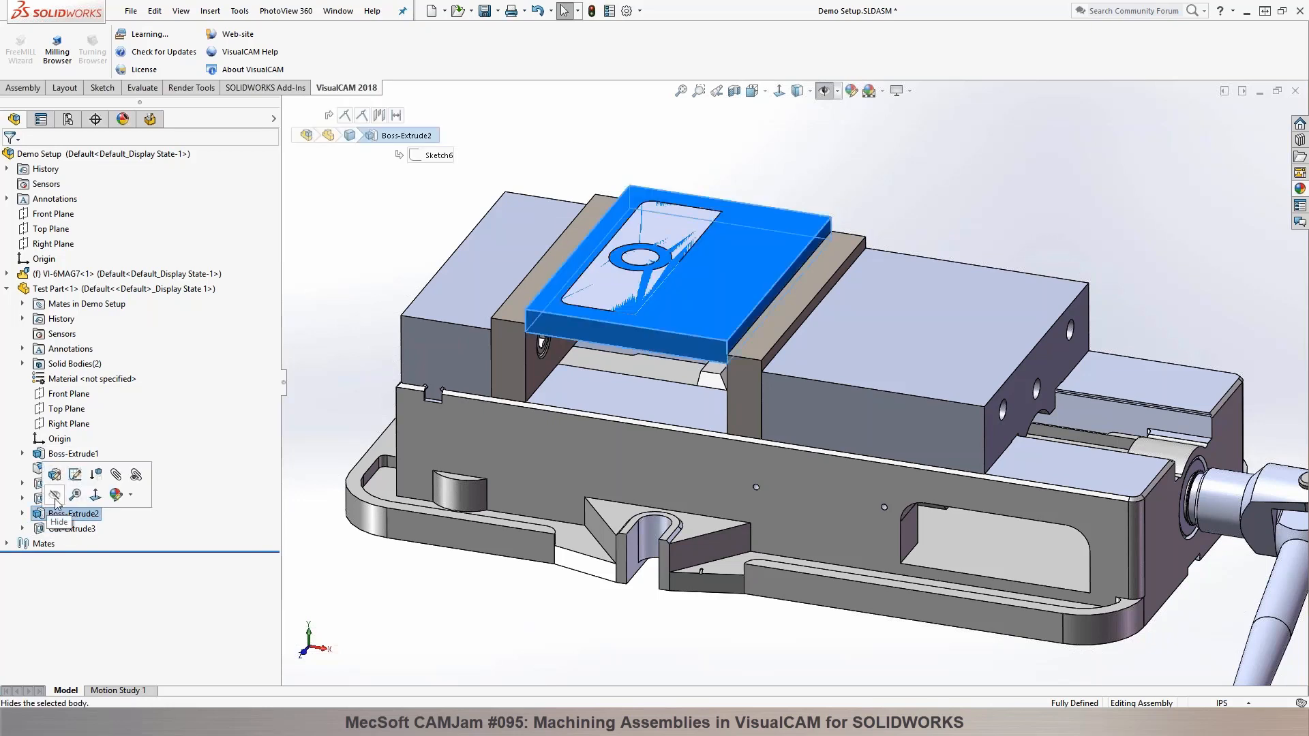
pyautogui.click(55, 500)
pyautogui.click(151, 120)
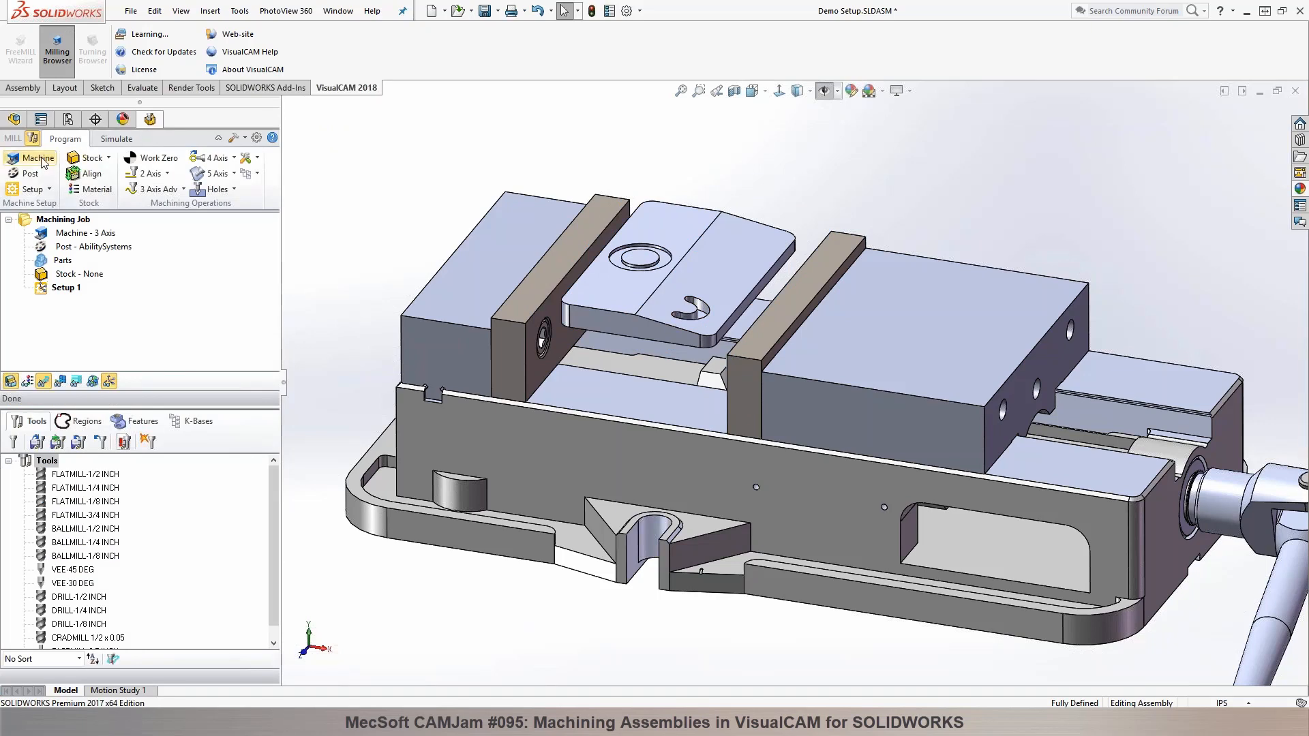
pyautogui.press('f')
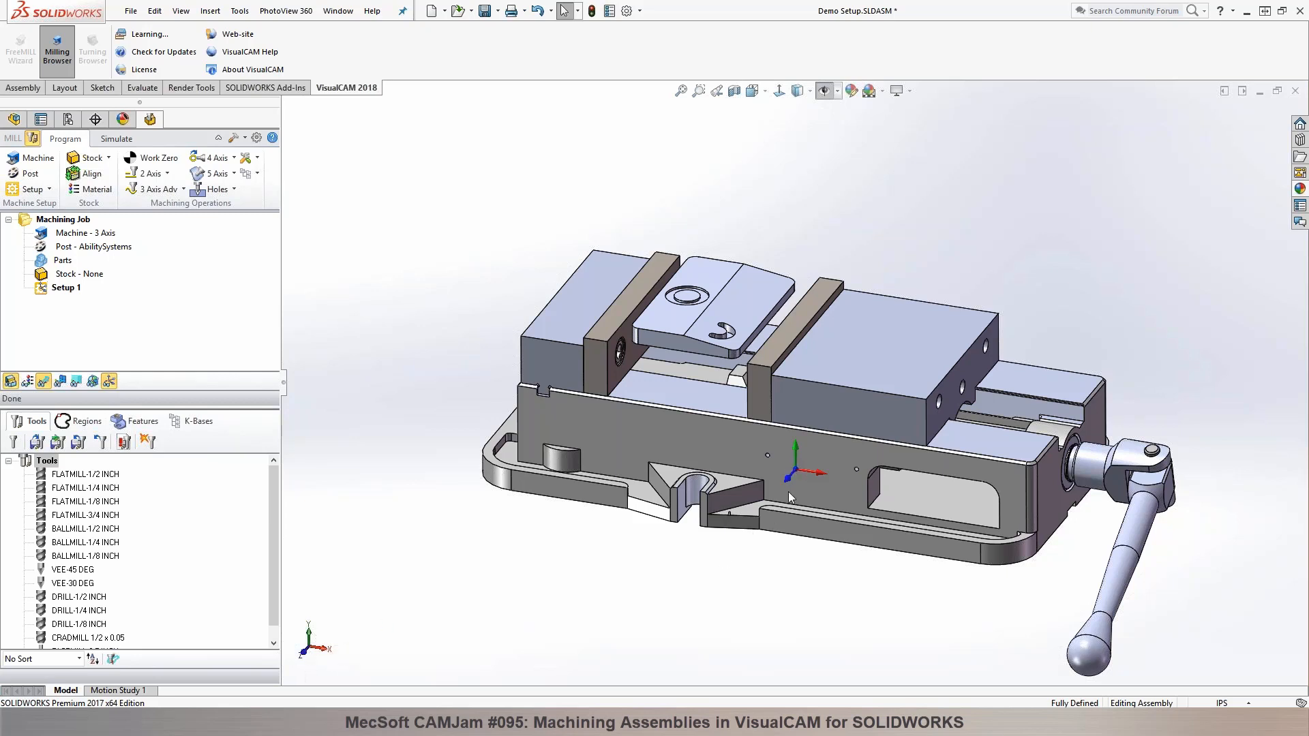
pyautogui.click(703, 448)
pyautogui.press('Escape')
pyautogui.click(609, 321)
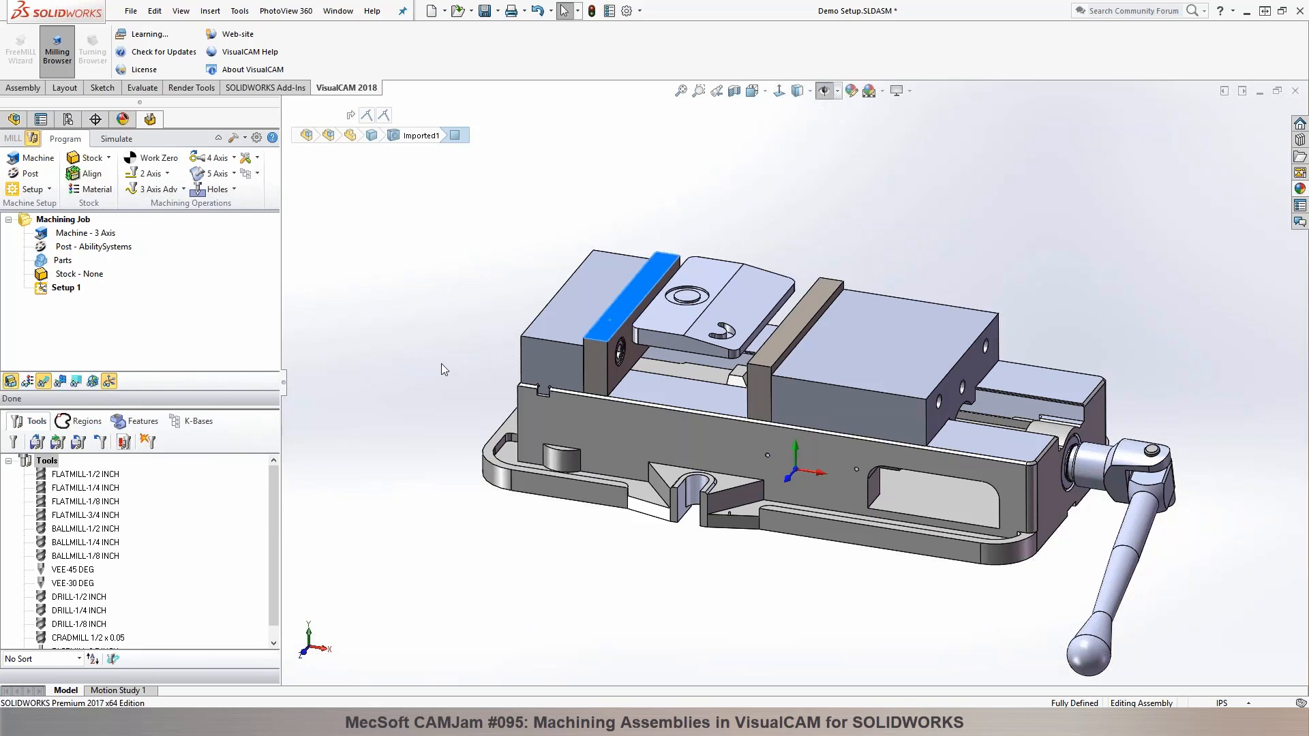
pyautogui.press('Escape')
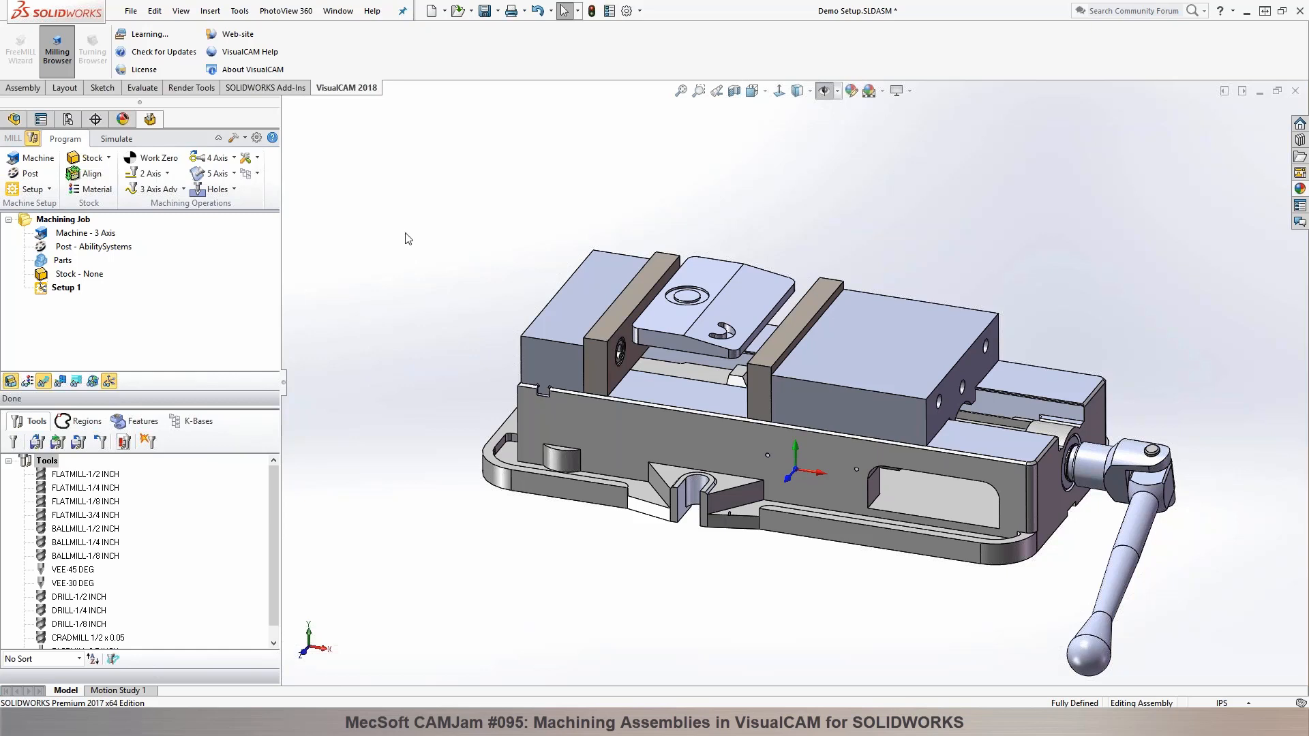
# Step: Align the machine coordinate system to the top face of the VI-JAW 602 vise jaw and rotate it twice by 90° about Z
pyautogui.click(46, 160)
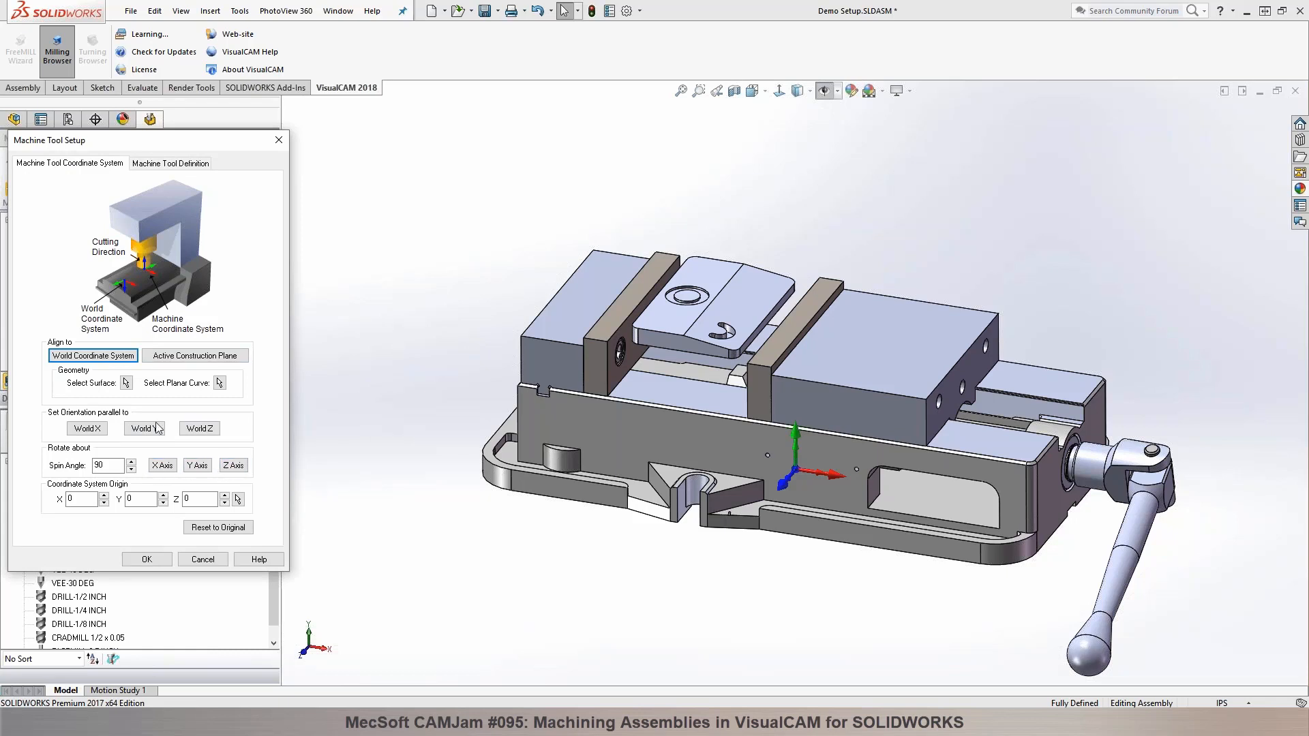
pyautogui.click(126, 383)
pyautogui.click(603, 284)
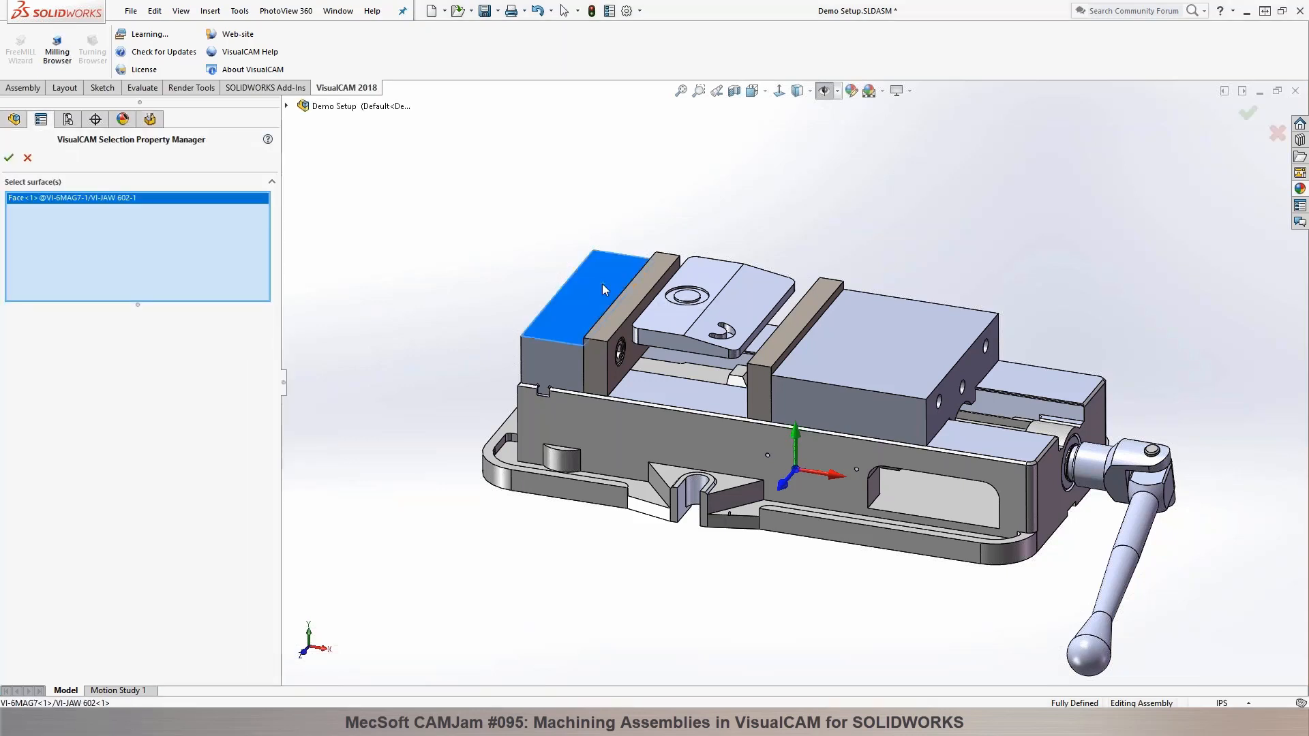
pyautogui.click(9, 157)
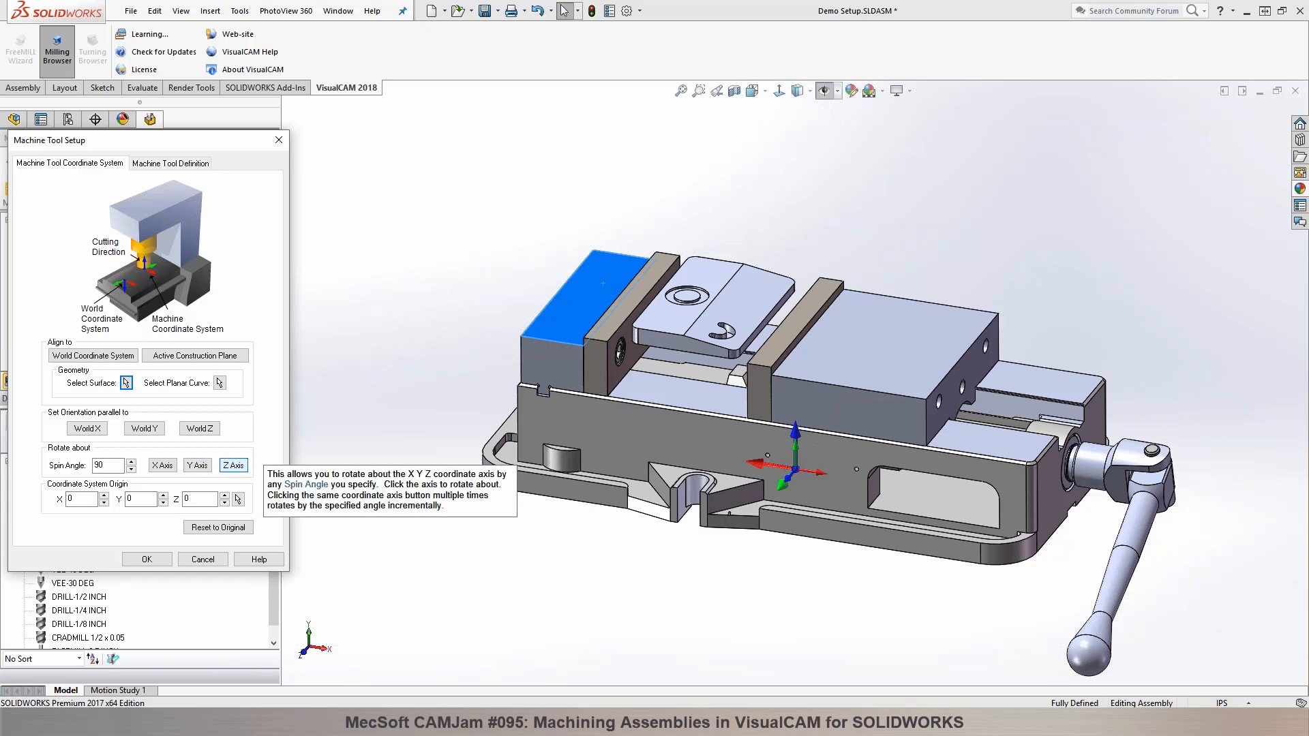
pyautogui.click(234, 465)
pyautogui.click(234, 465)
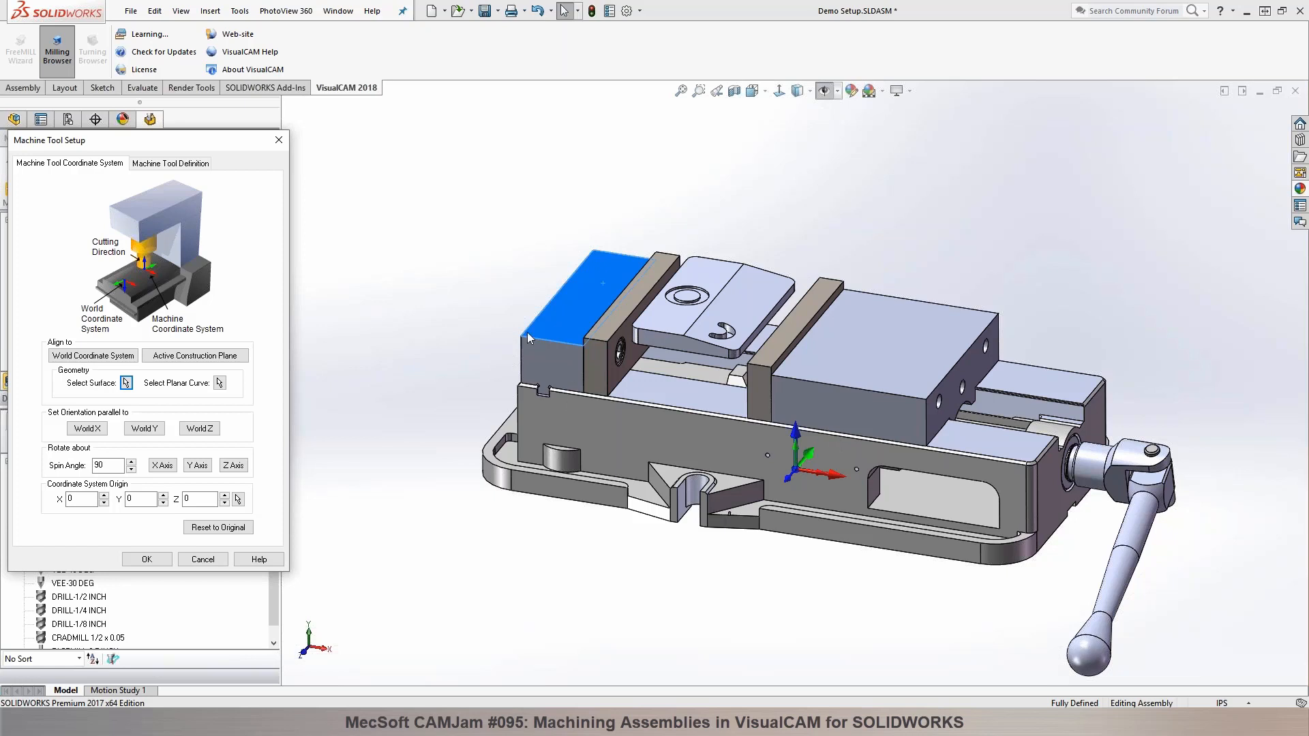
pyautogui.click(143, 558)
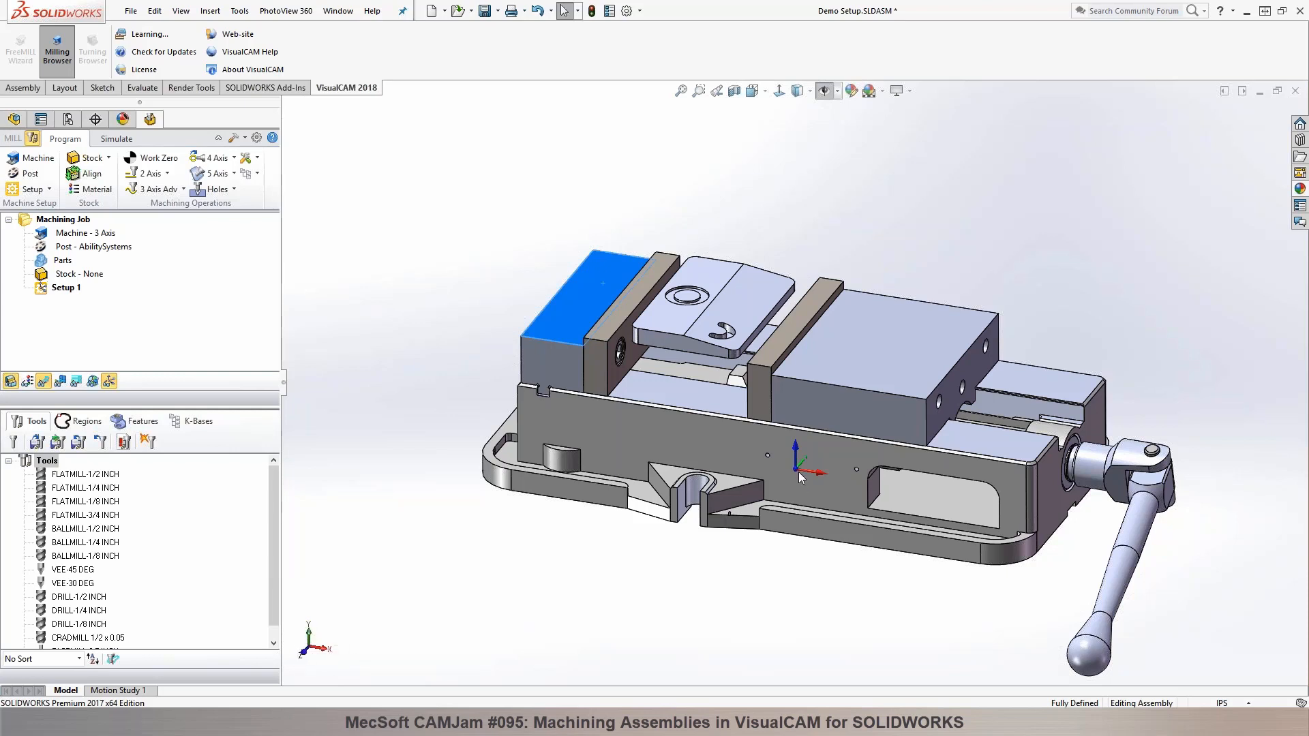
# Step: Toggle the world coordinate system's visibility off and back on, and clear the jaw face selection
pyautogui.click(94, 384)
pyautogui.click(94, 384)
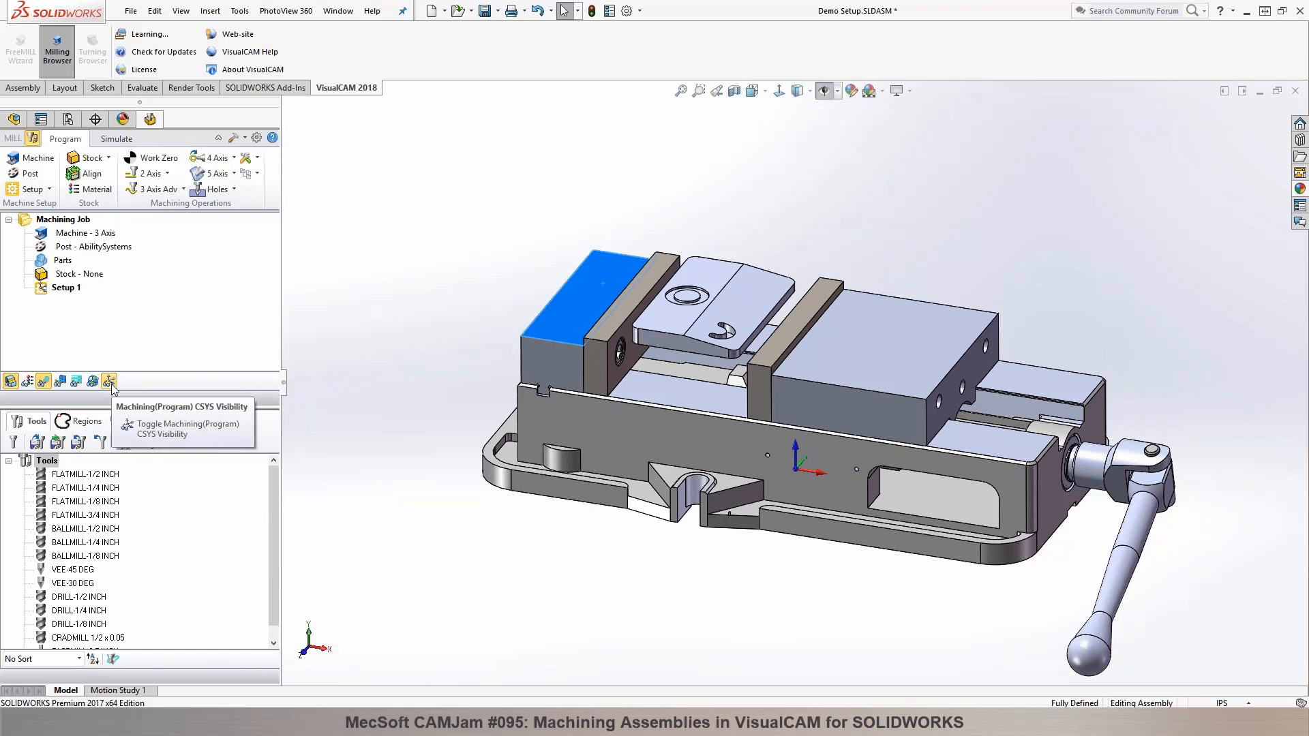
pyautogui.click(368, 328)
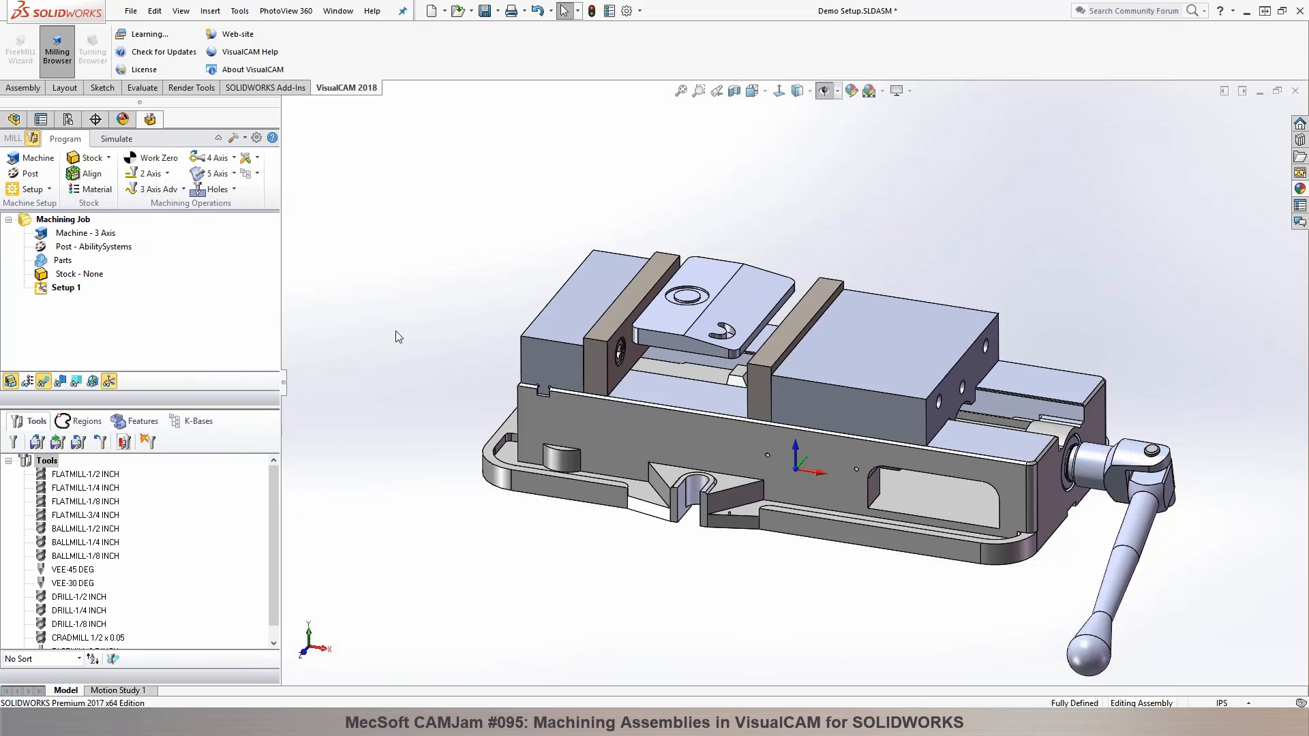
# Step: Set the current post processor to Flashcut-Inch and keep .nc as the posted file extension
pyautogui.click(28, 178)
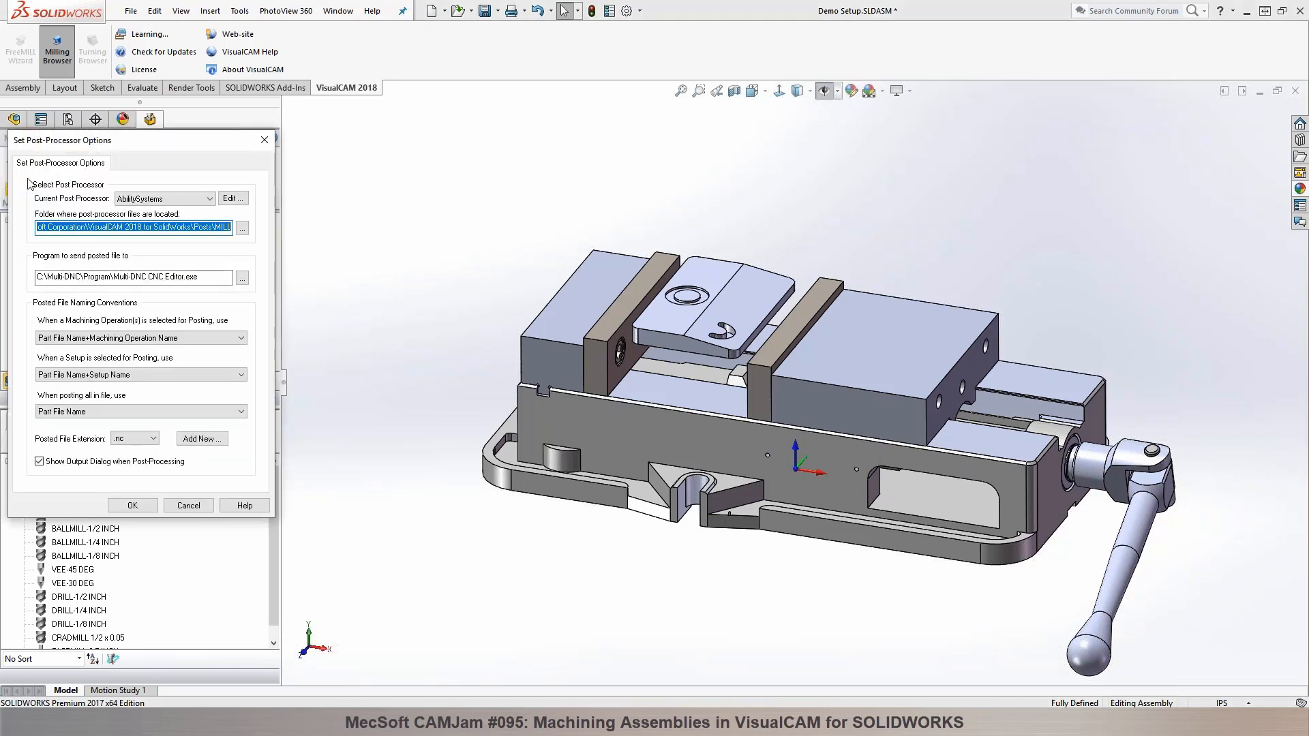
pyautogui.click(208, 198)
pyautogui.moveTo(209, 228); pyautogui.dragTo(212, 272)
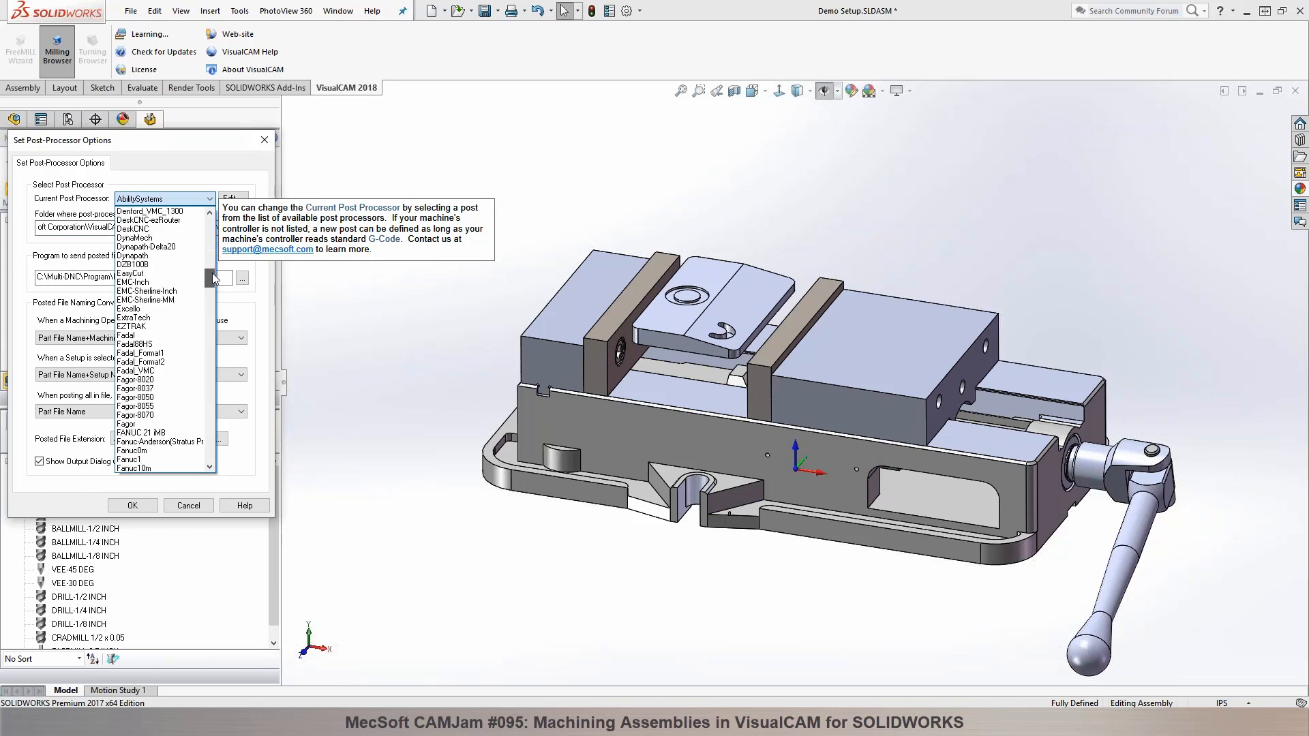
pyautogui.moveTo(211, 273); pyautogui.dragTo(212, 277)
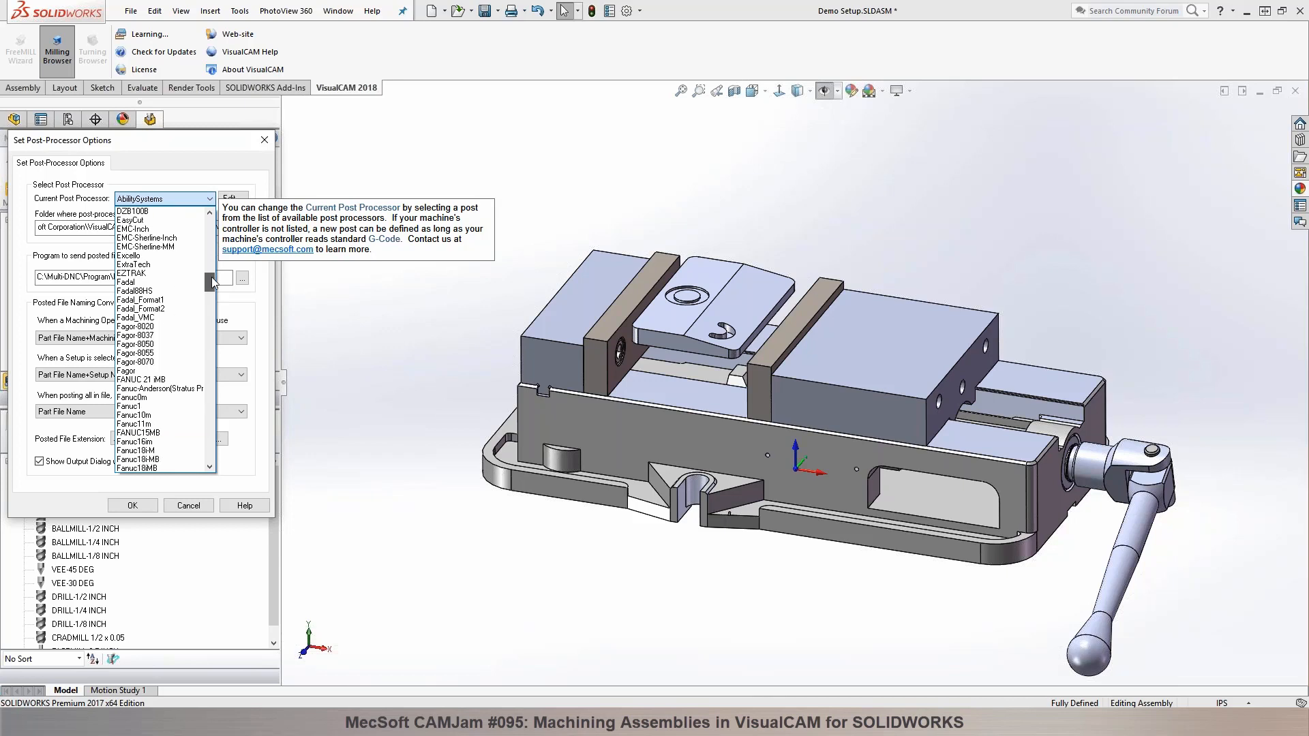
pyautogui.moveTo(212, 282); pyautogui.dragTo(210, 300)
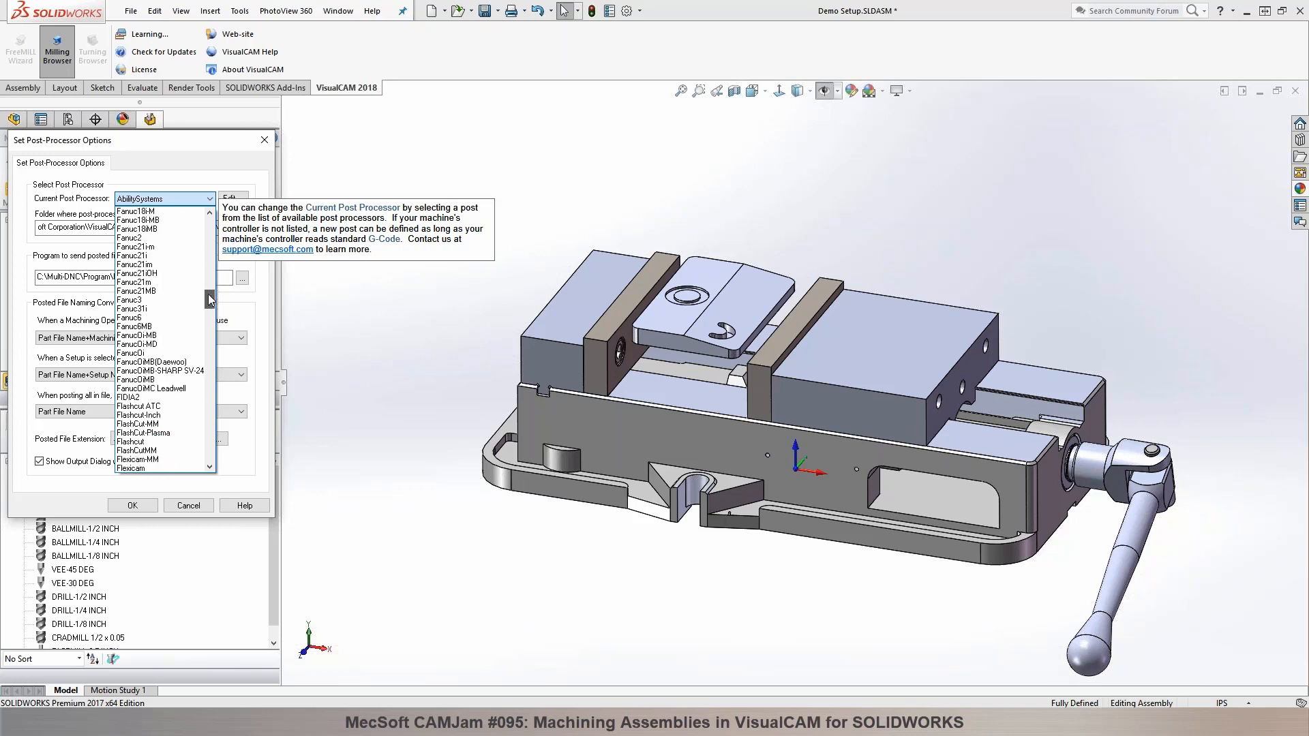
pyautogui.click(171, 419)
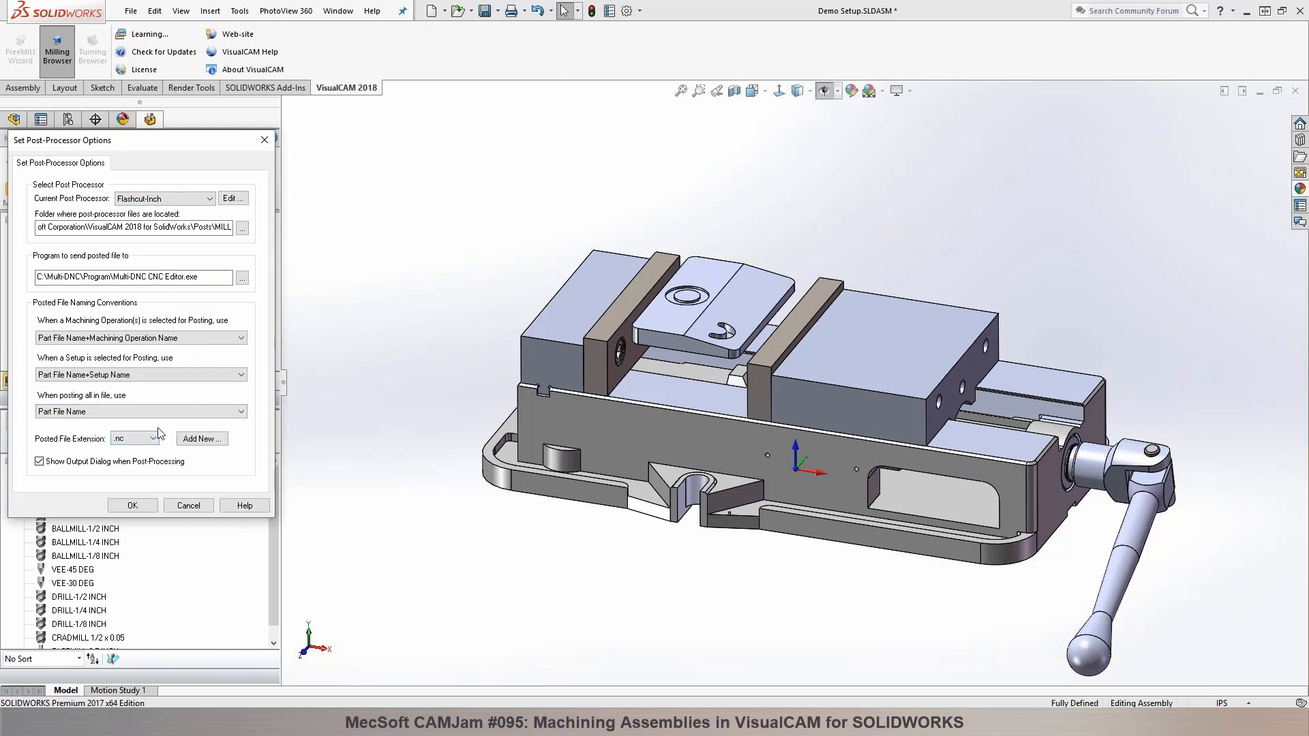
pyautogui.click(158, 435)
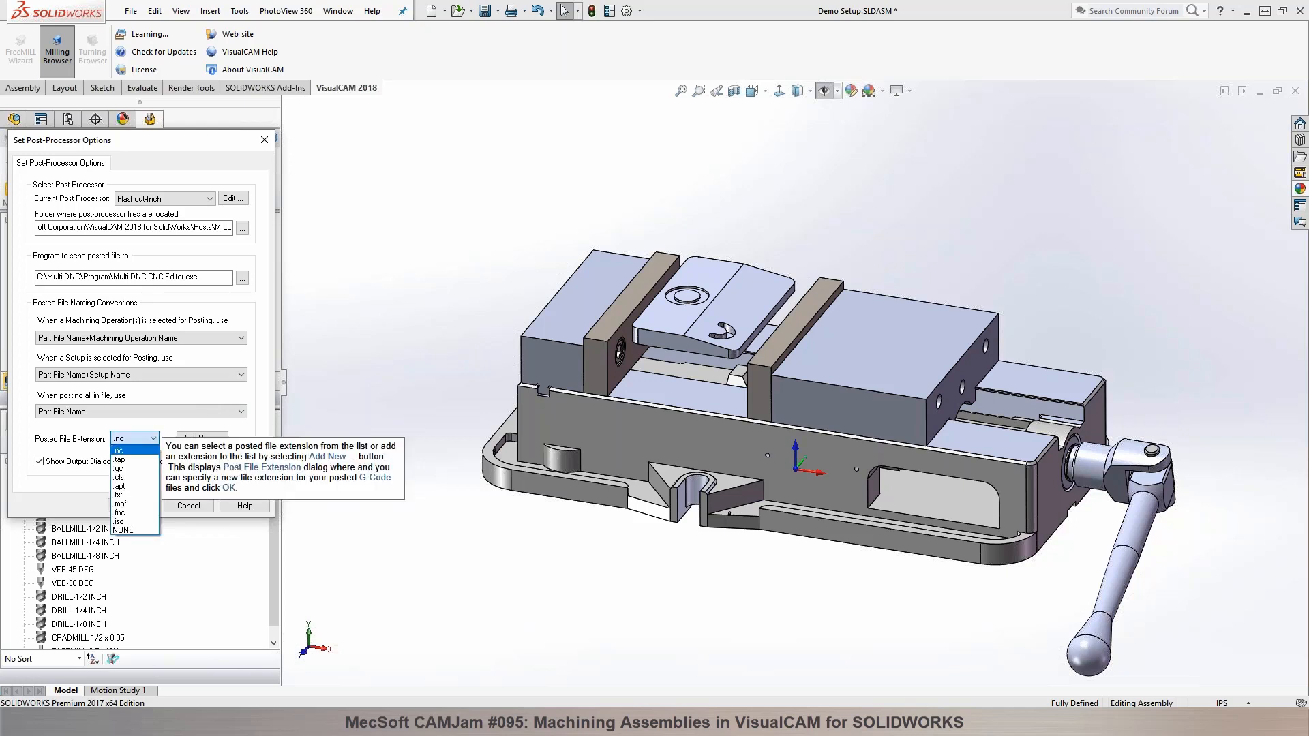
pyautogui.click(120, 451)
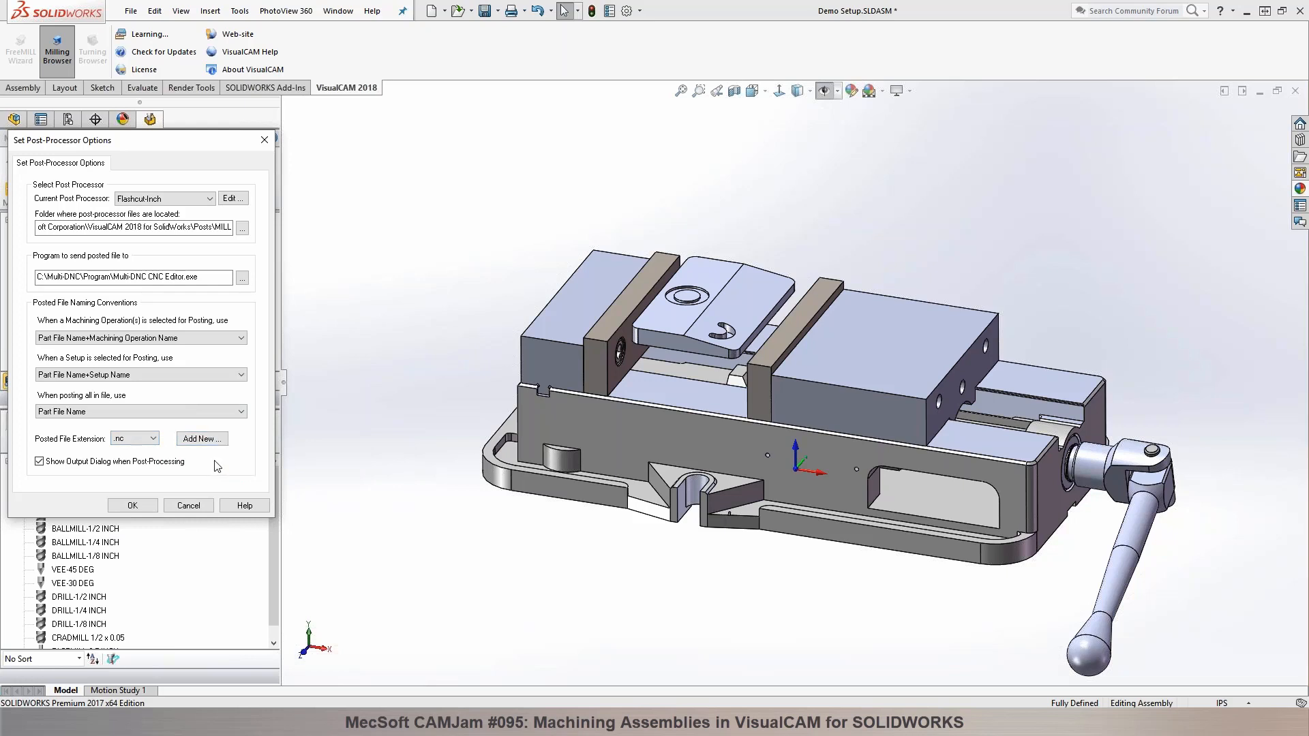
pyautogui.click(140, 505)
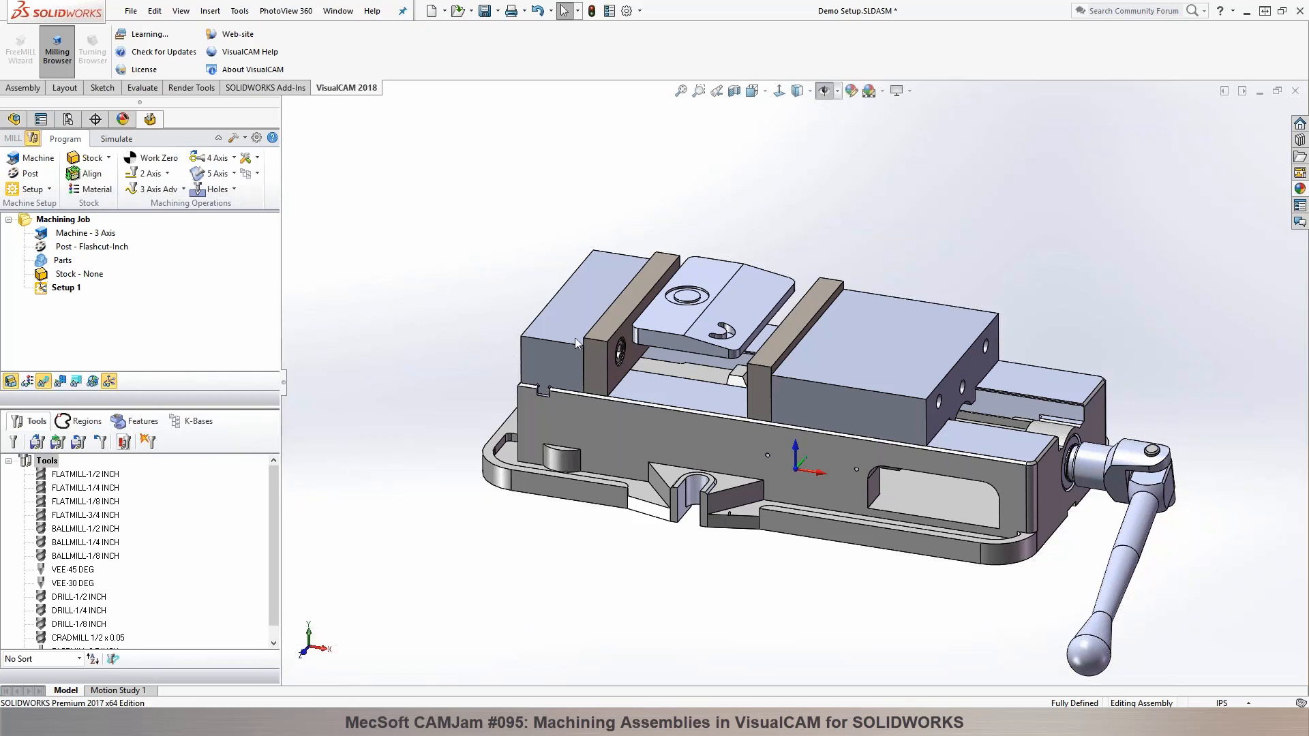
# Step: Add the test part held in the vise as the machining job's part and select its Test Part.SLDPRT entry
pyautogui.click(45, 260)
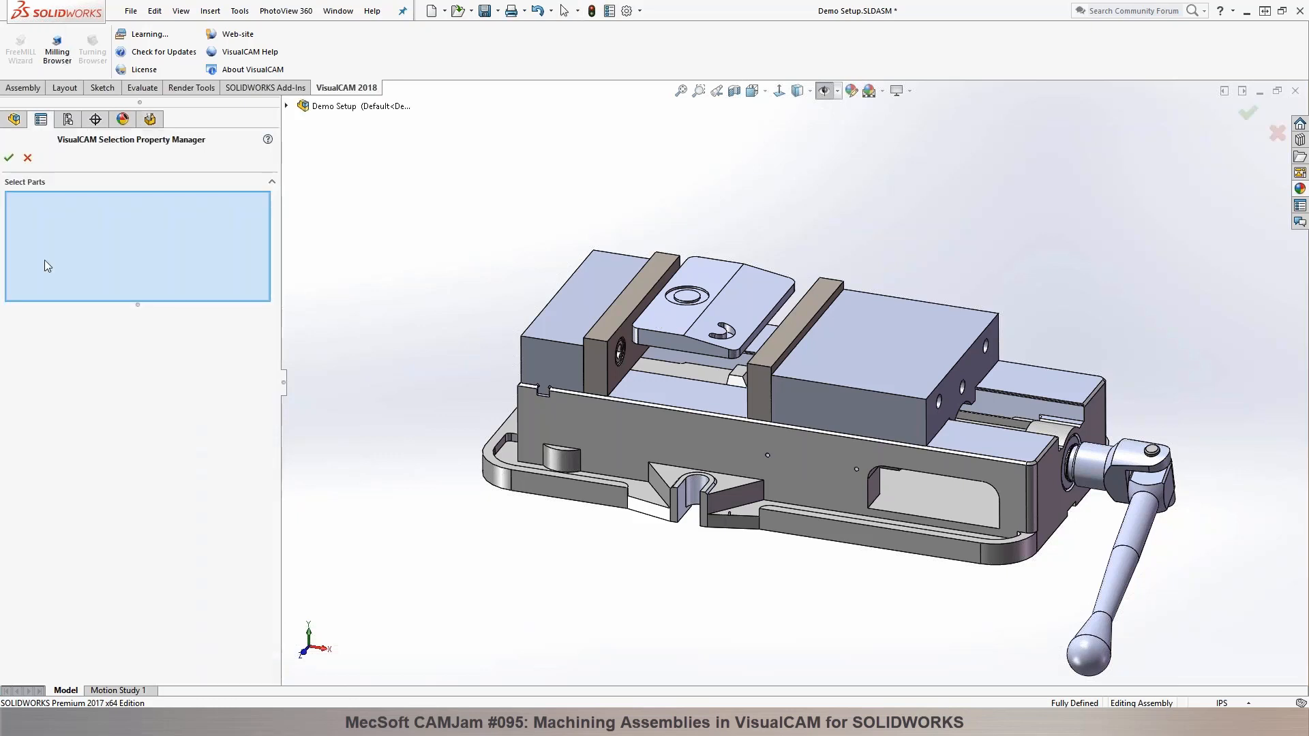
pyautogui.click(665, 319)
pyautogui.click(9, 158)
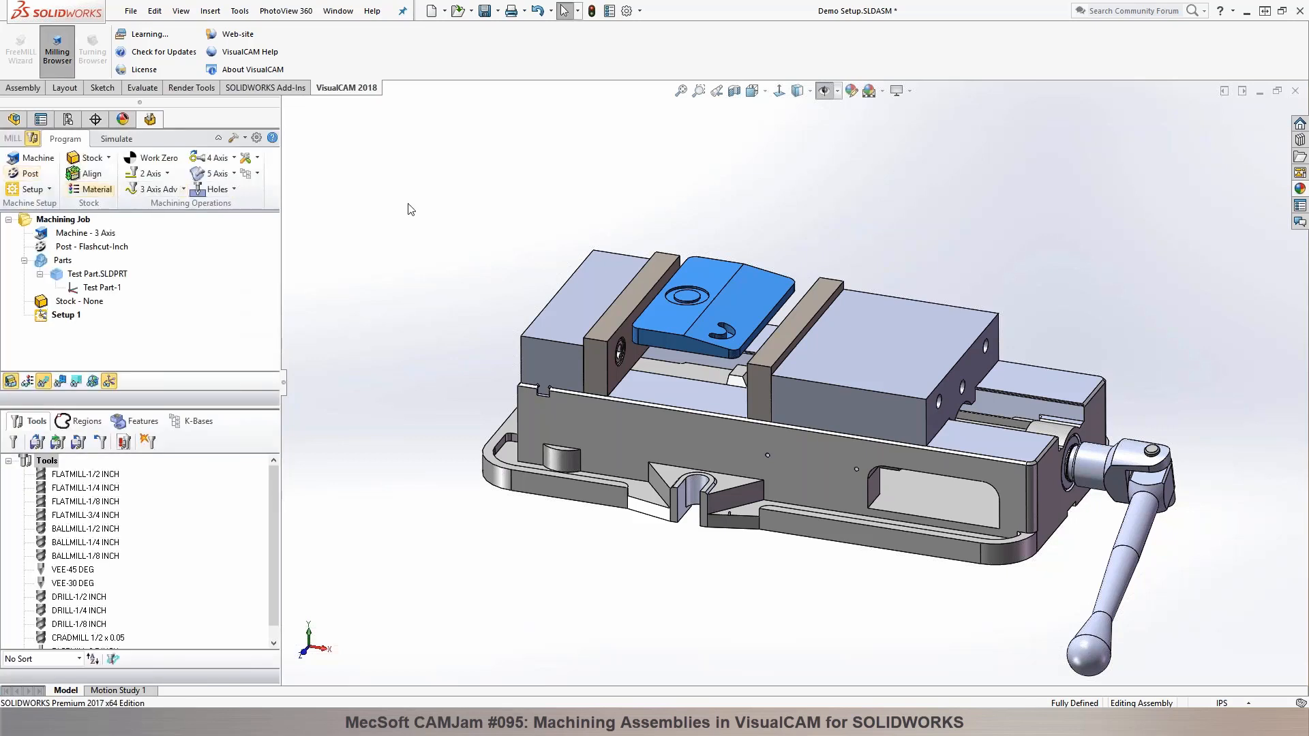
pyautogui.click(107, 275)
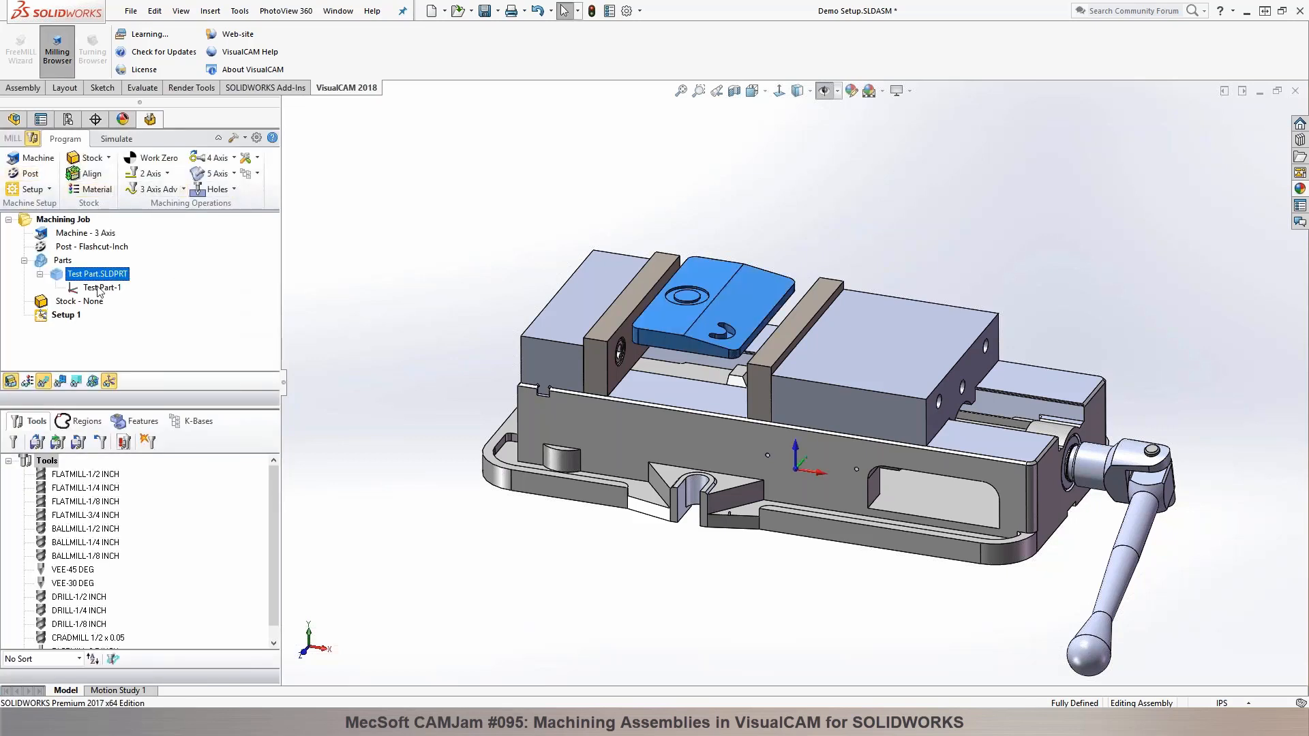
# Step: Create a part box stock around the test part with X and Y offsets of 0.5 inch
pyautogui.click(407, 250)
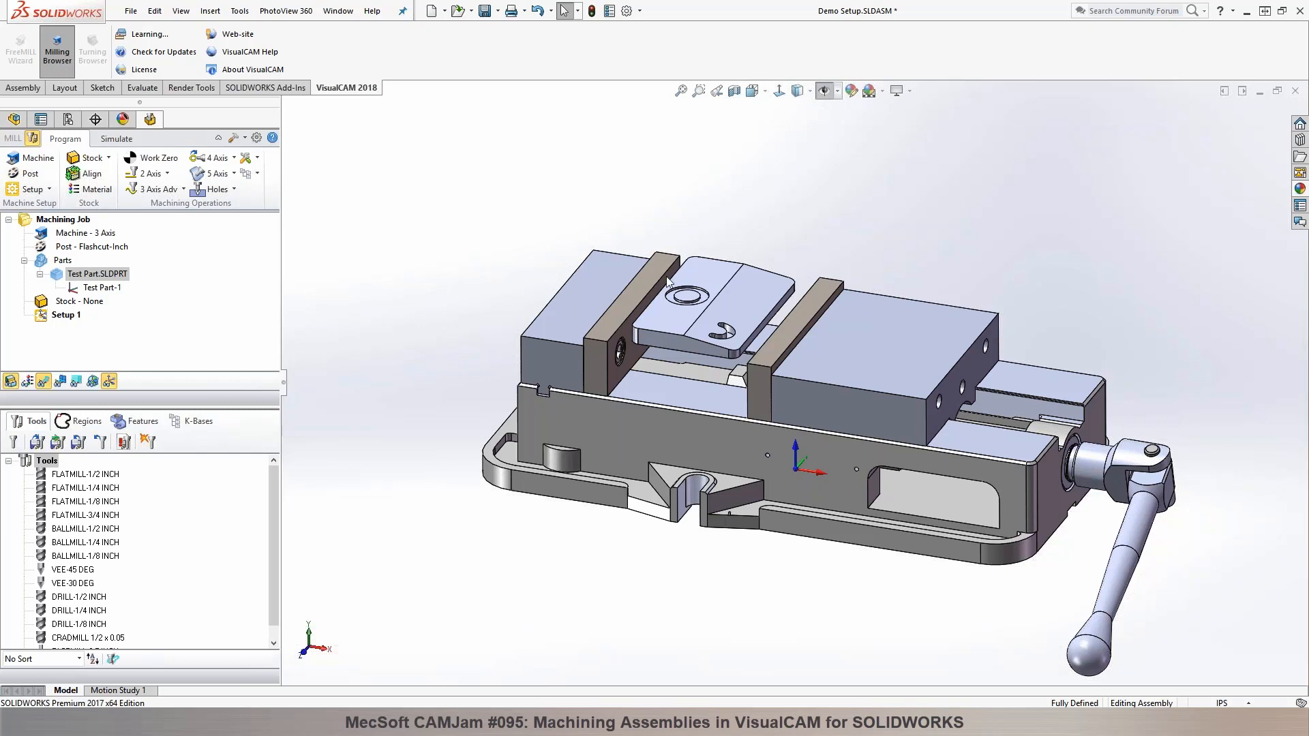
pyautogui.scroll(-1, 732, 351)
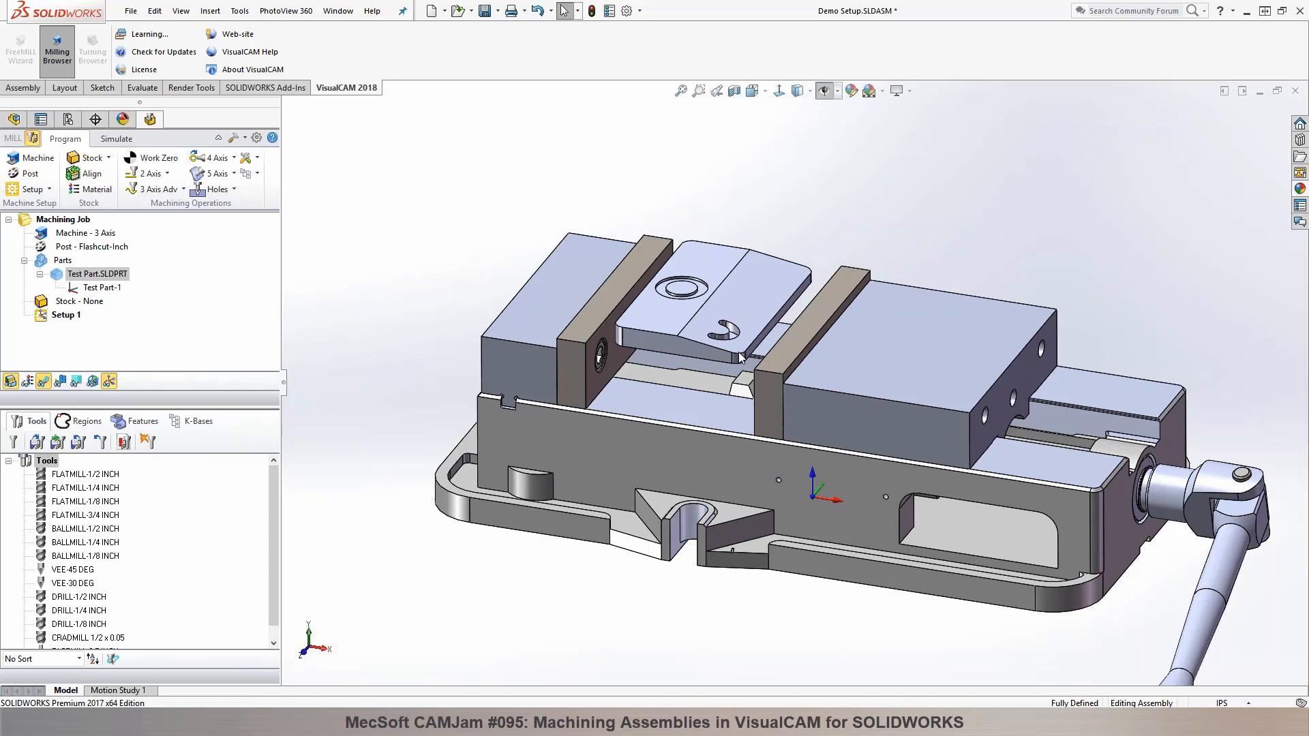
pyautogui.click(108, 158)
pyautogui.click(107, 200)
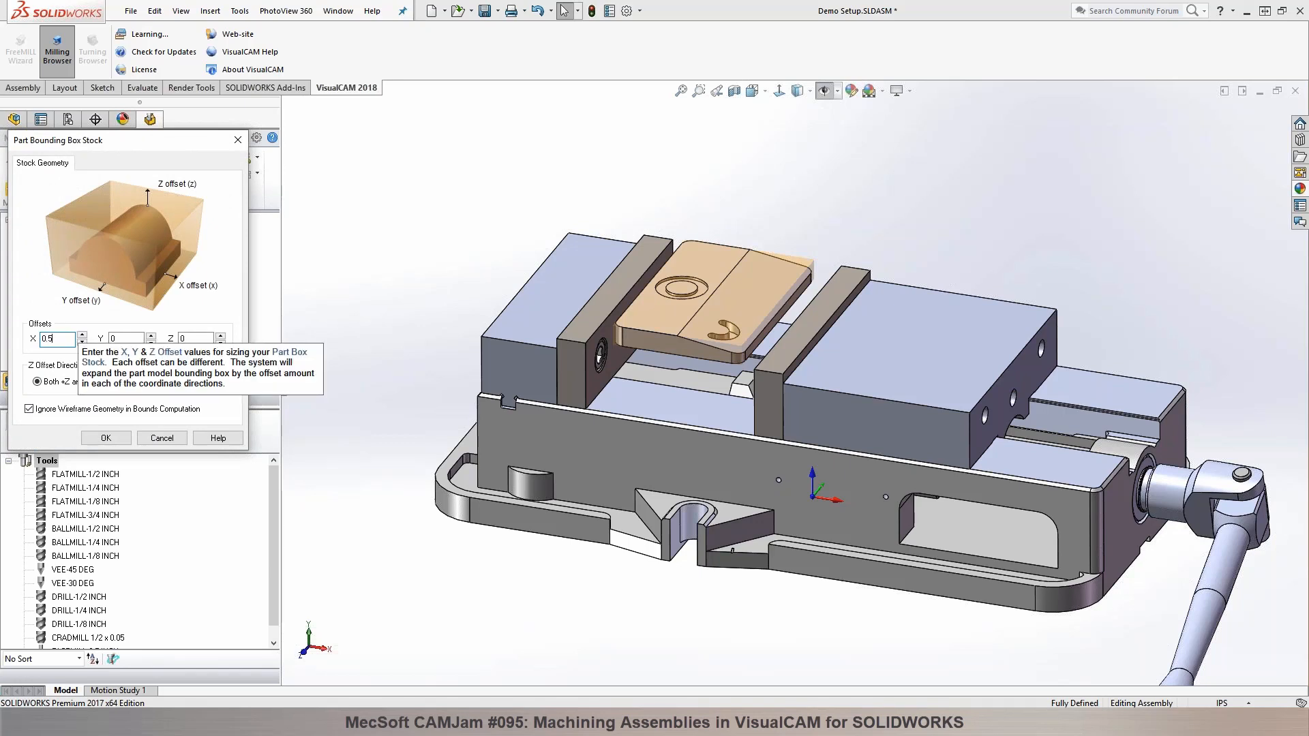
pyautogui.click(115, 338)
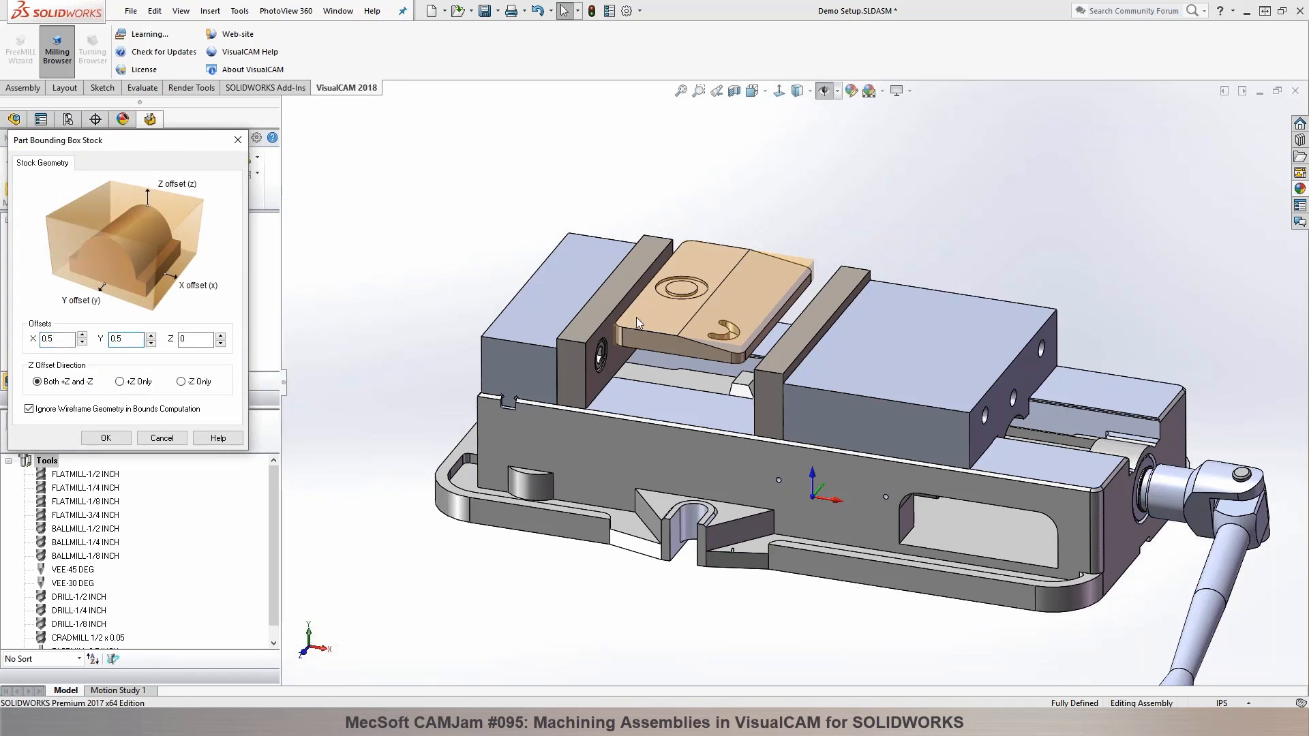
pyautogui.click(106, 438)
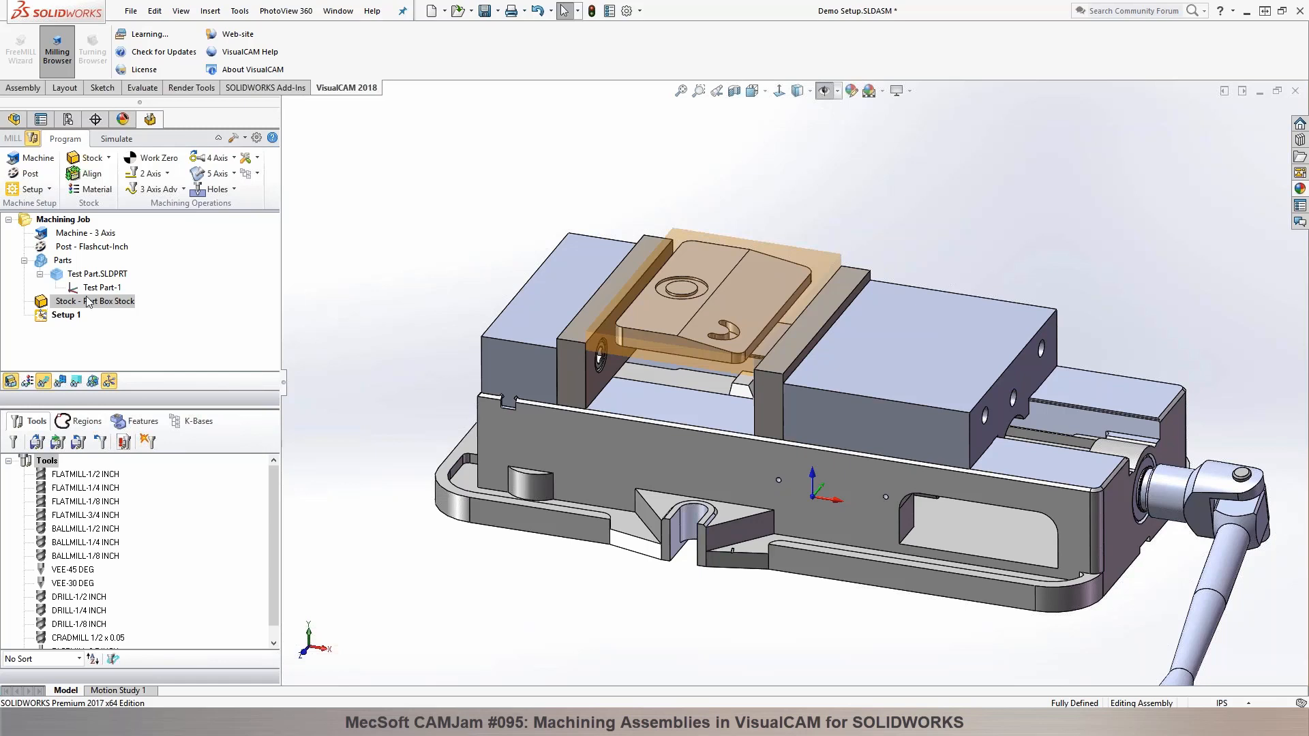
# Step: Preview a box stock using the copied model bounding box and discard it
pyautogui.click(102, 161)
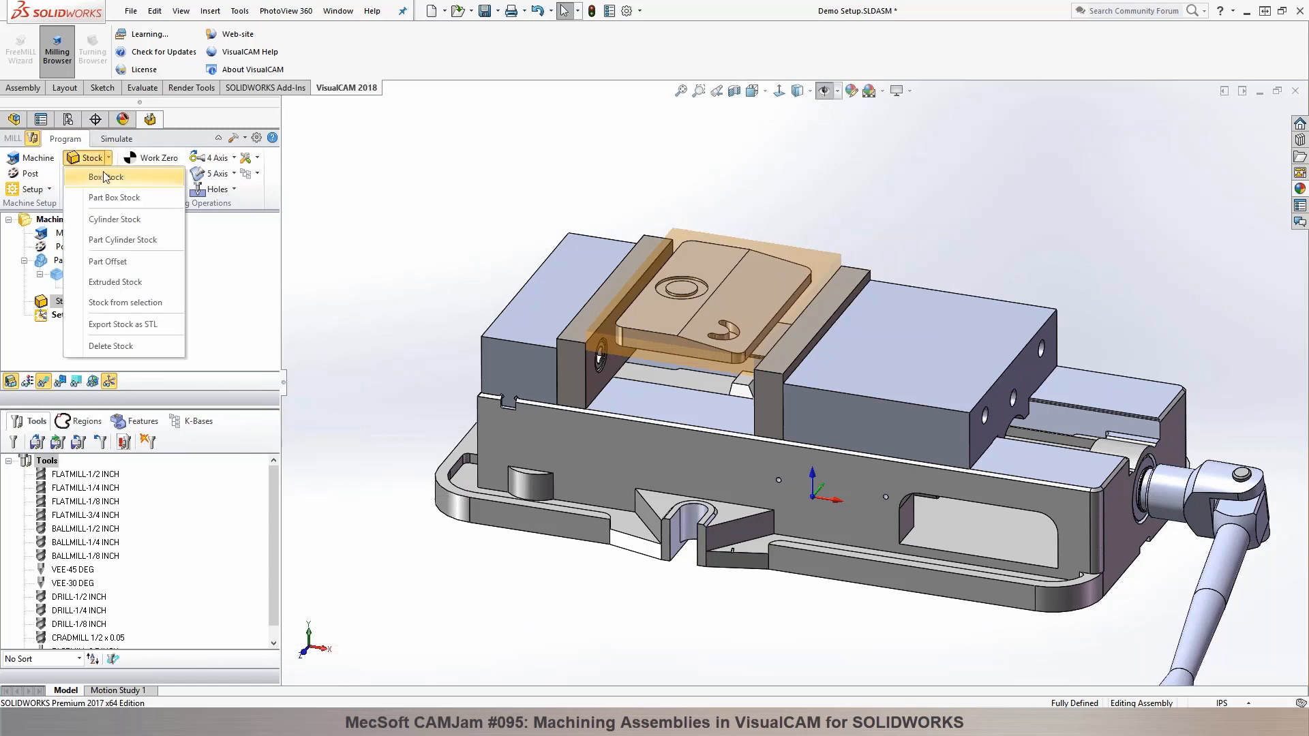
pyautogui.click(106, 176)
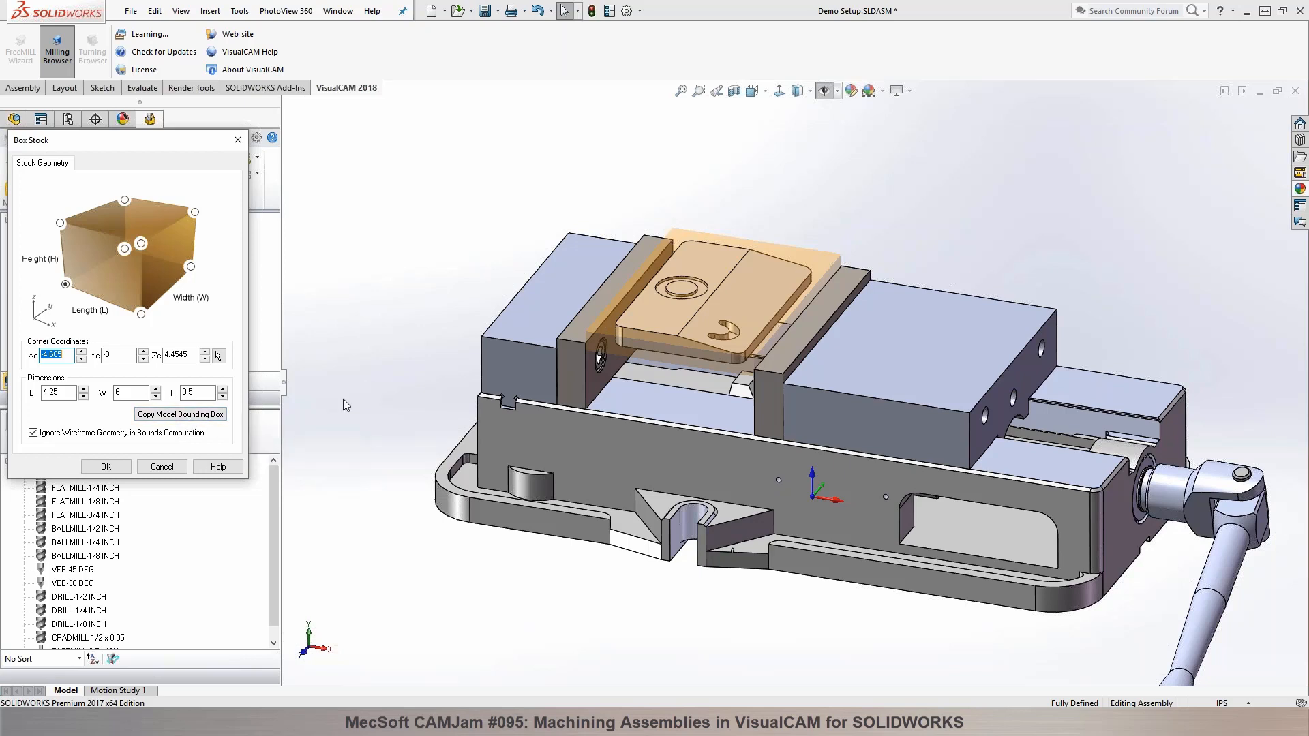
pyautogui.click(175, 416)
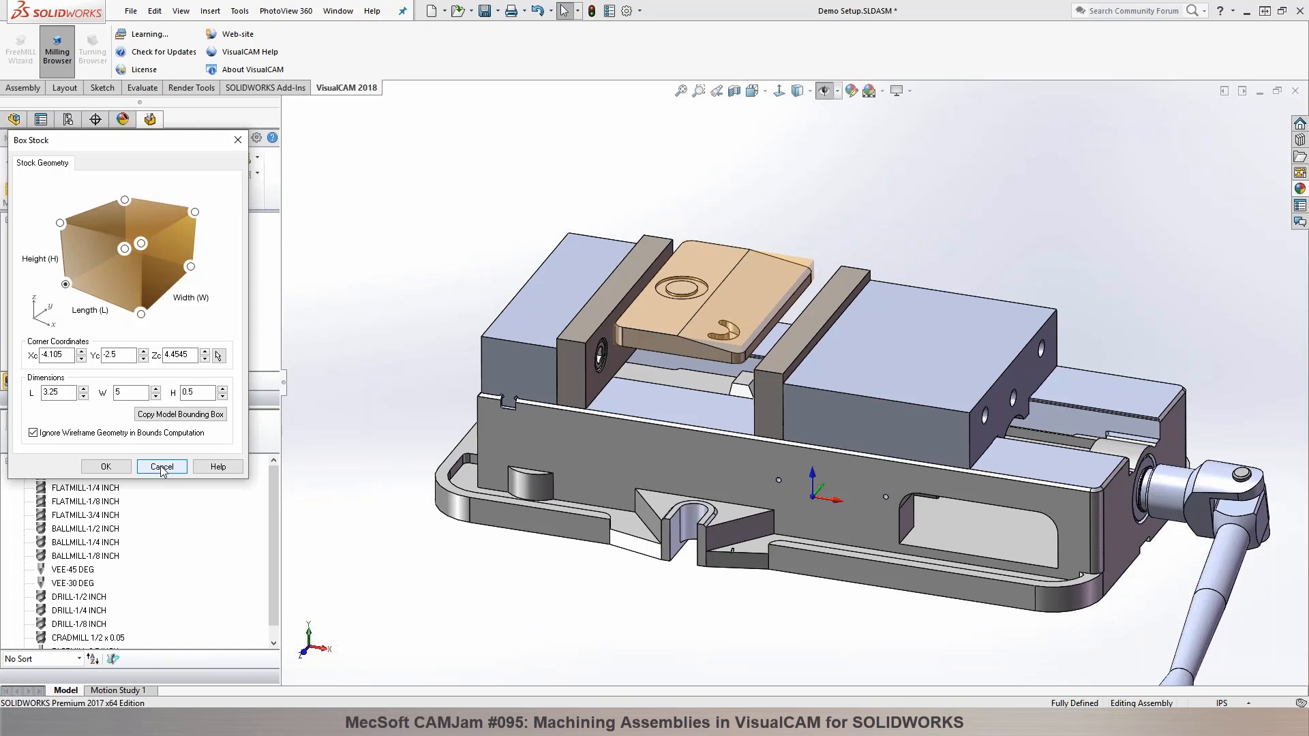
pyautogui.moveTo(144, 138); pyautogui.dragTo(388, 100)
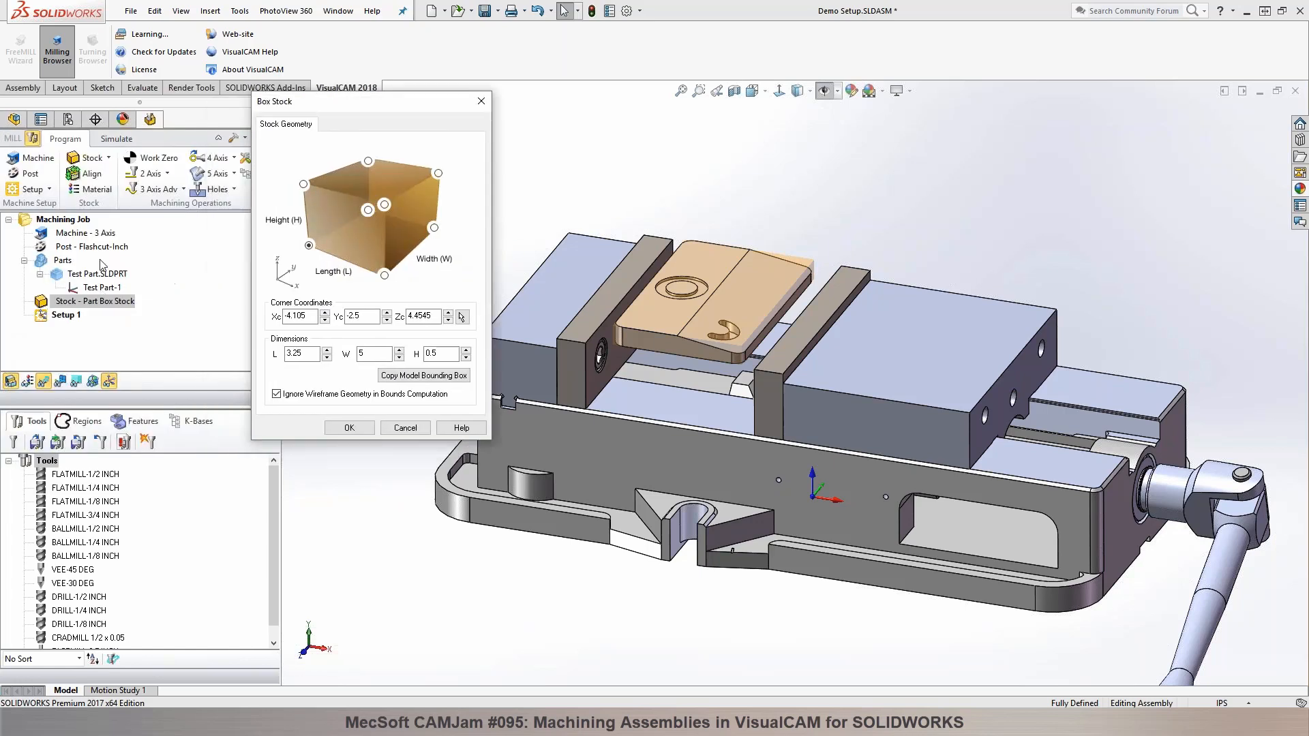
pyautogui.click(404, 428)
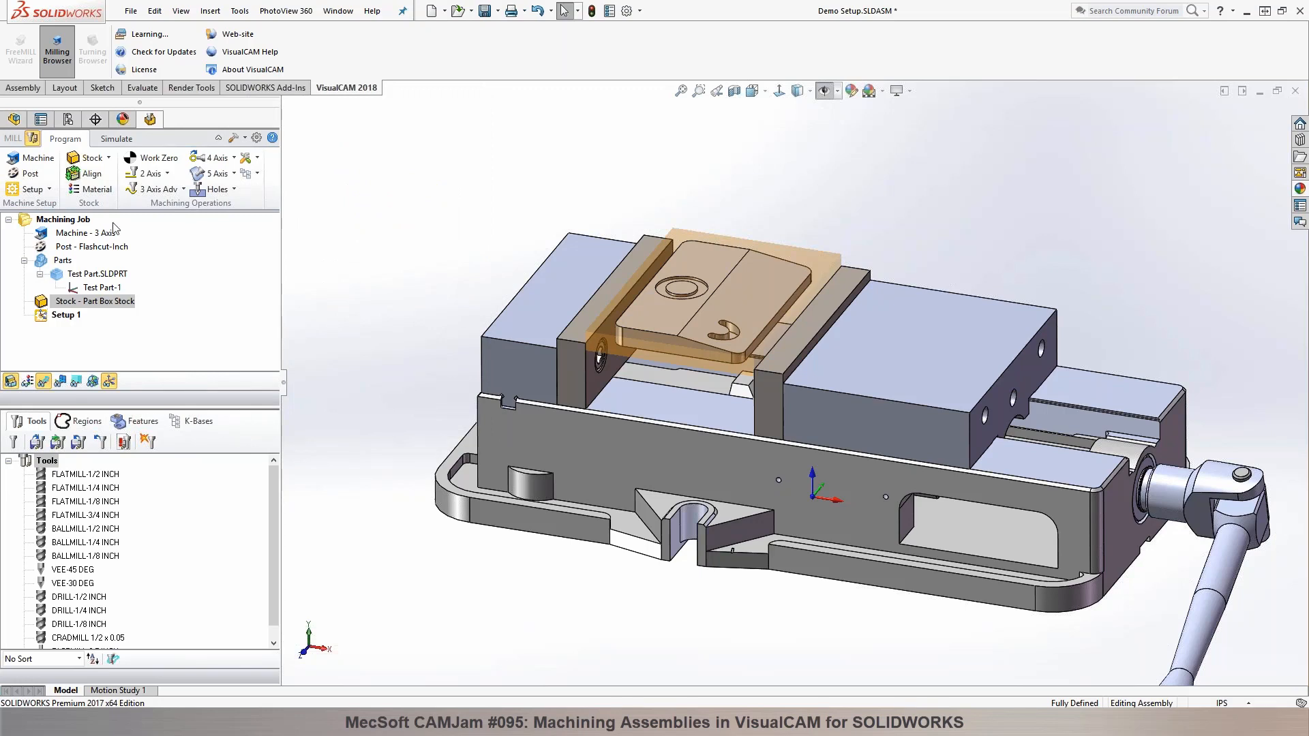
# Step: Show the hidden Boss-Extrude2 body of the test part and select that feature
pyautogui.click(14, 120)
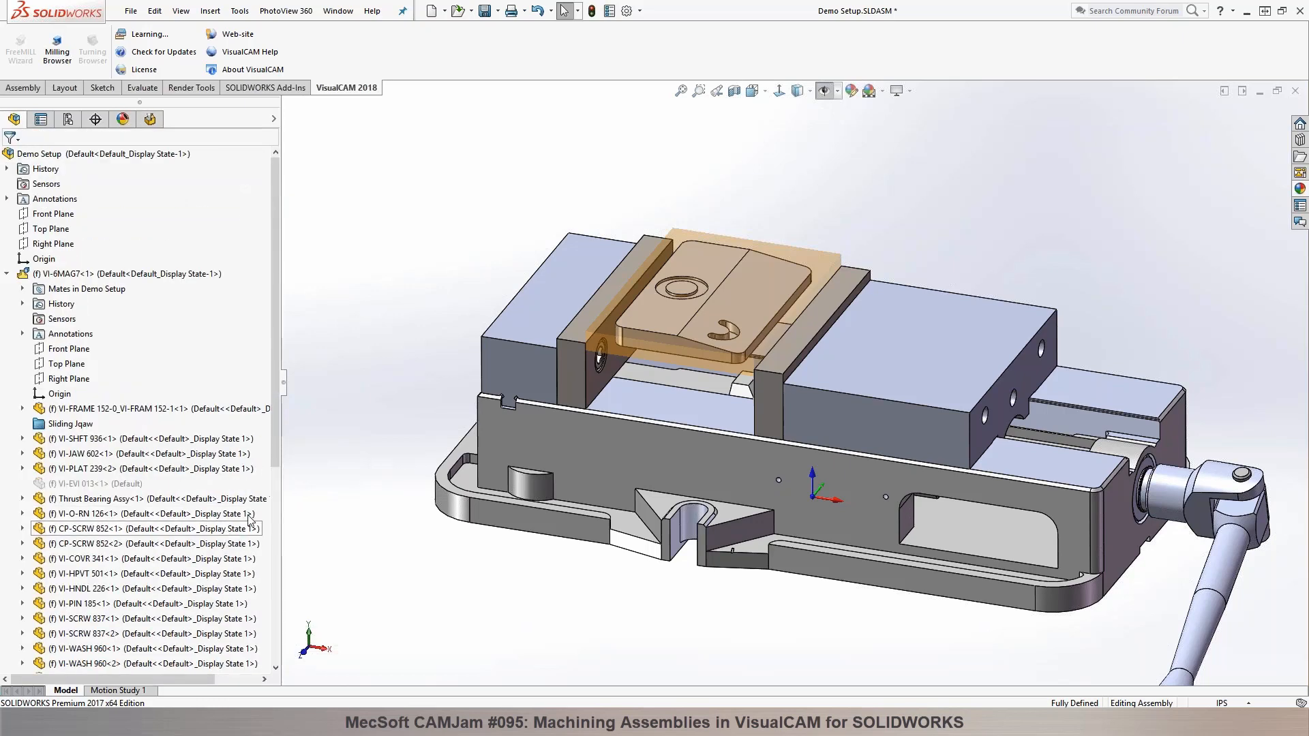
pyautogui.scroll(-5, 258, 658)
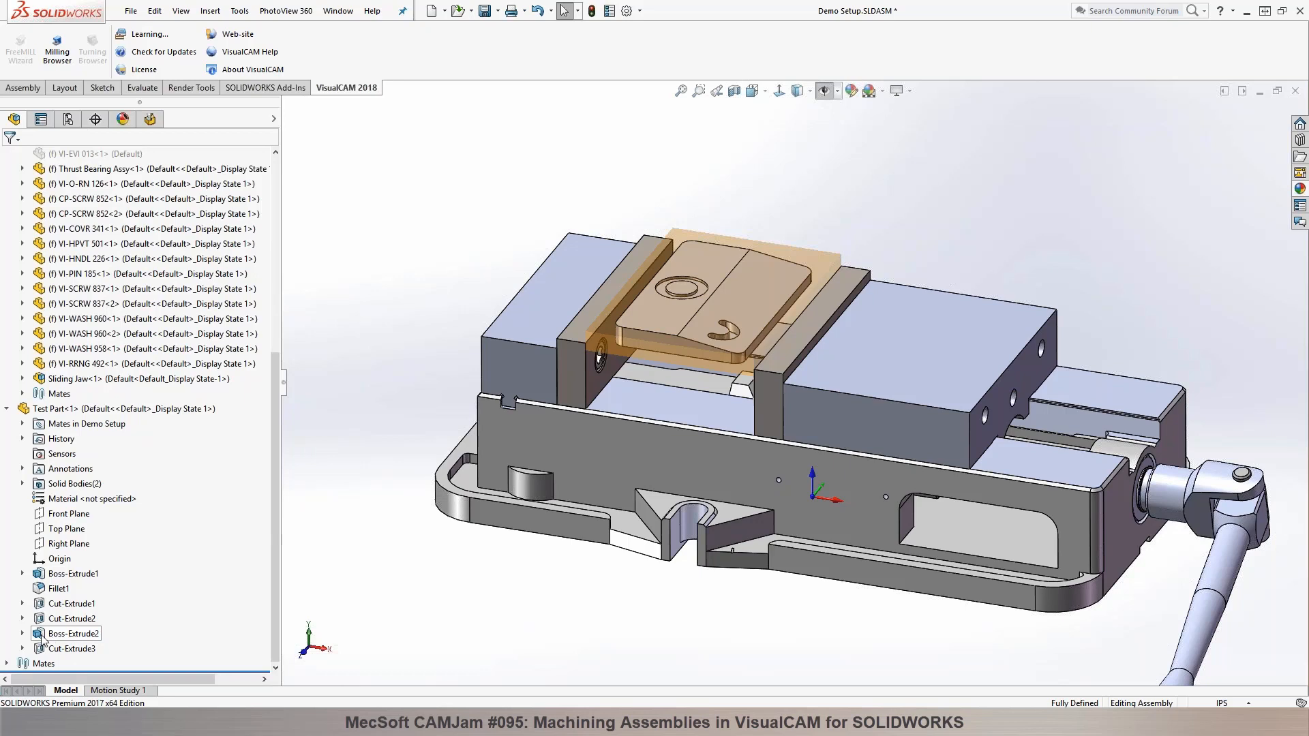
pyautogui.click(55, 640)
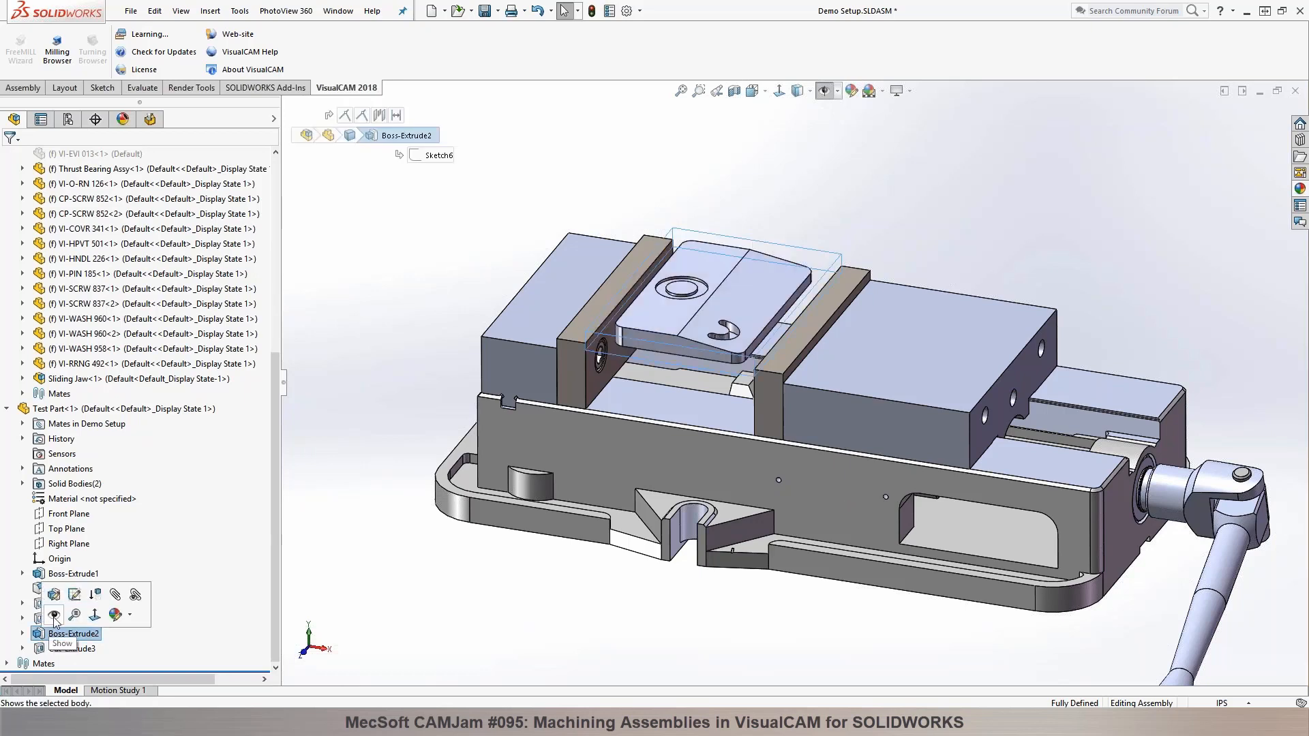
pyautogui.click(48, 641)
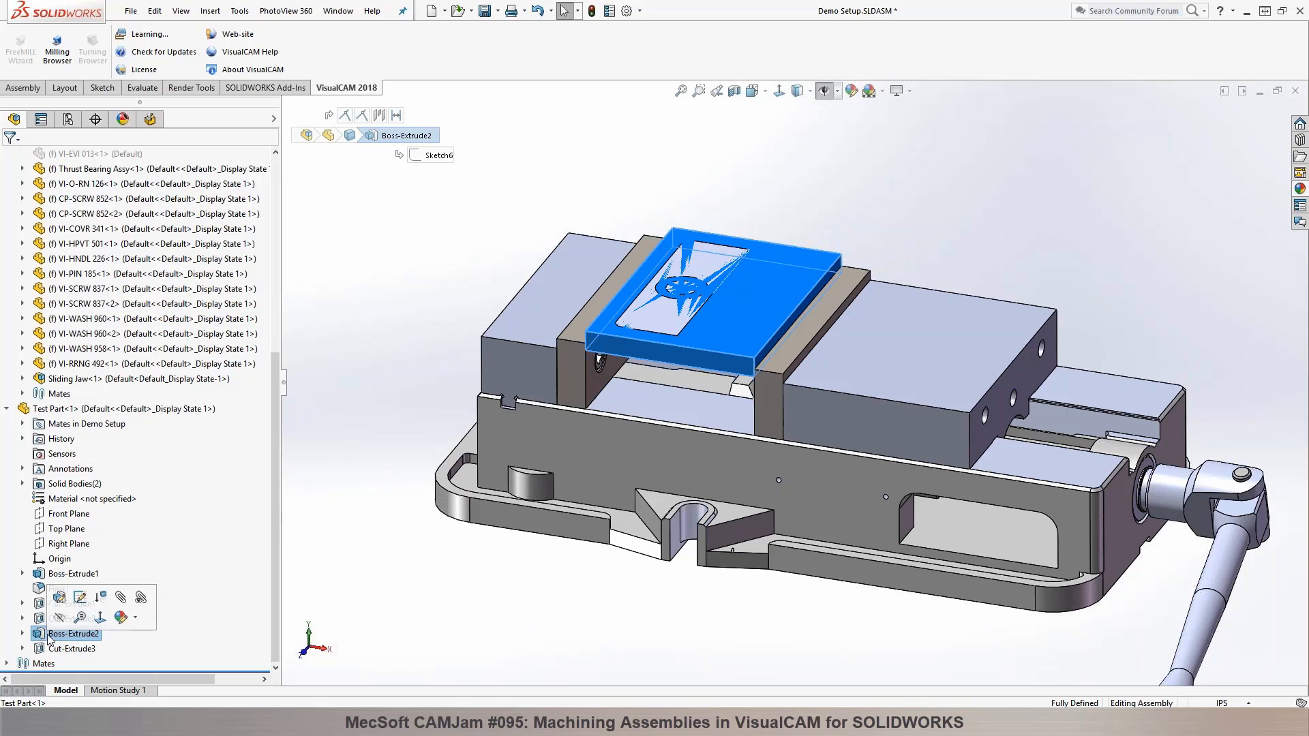
# Step: Try to define the job's stock from the selected Boss-Extrude2 body
pyautogui.click(150, 119)
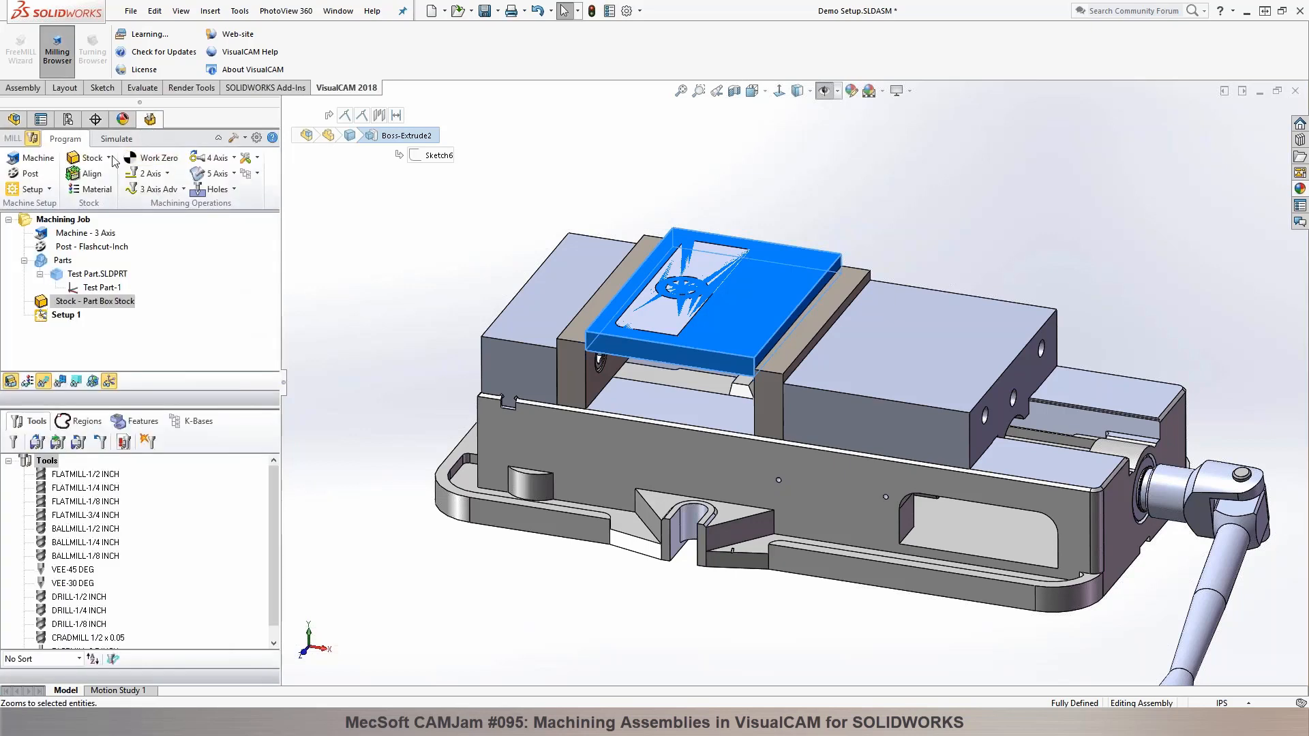
pyautogui.click(108, 158)
pyautogui.click(138, 303)
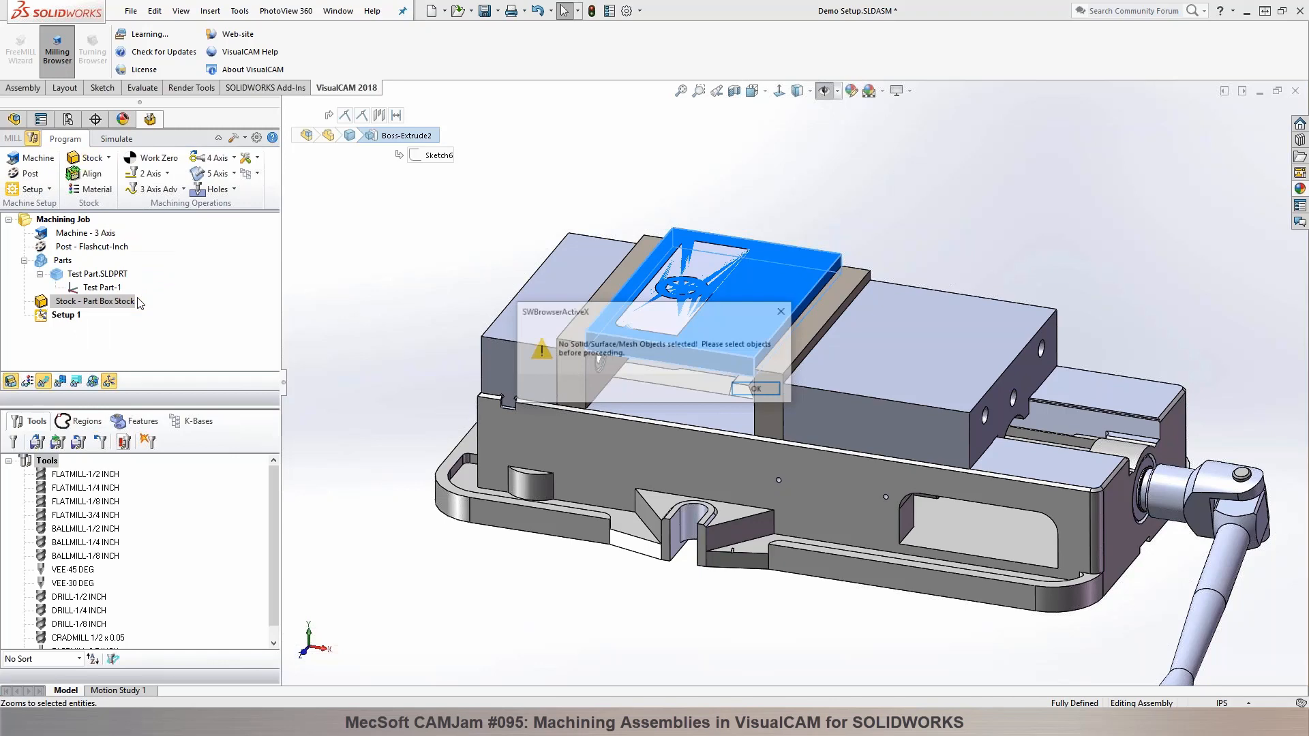
pyautogui.click(775, 392)
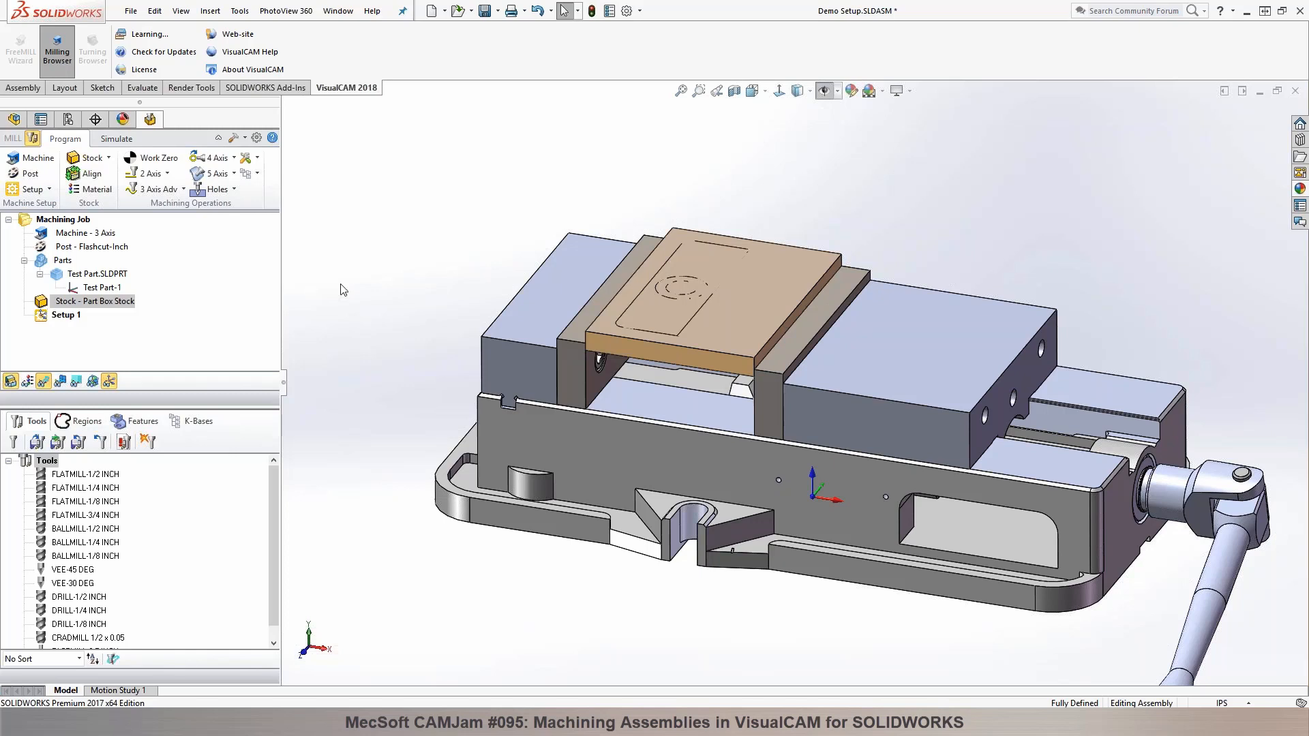
pyautogui.click(108, 157)
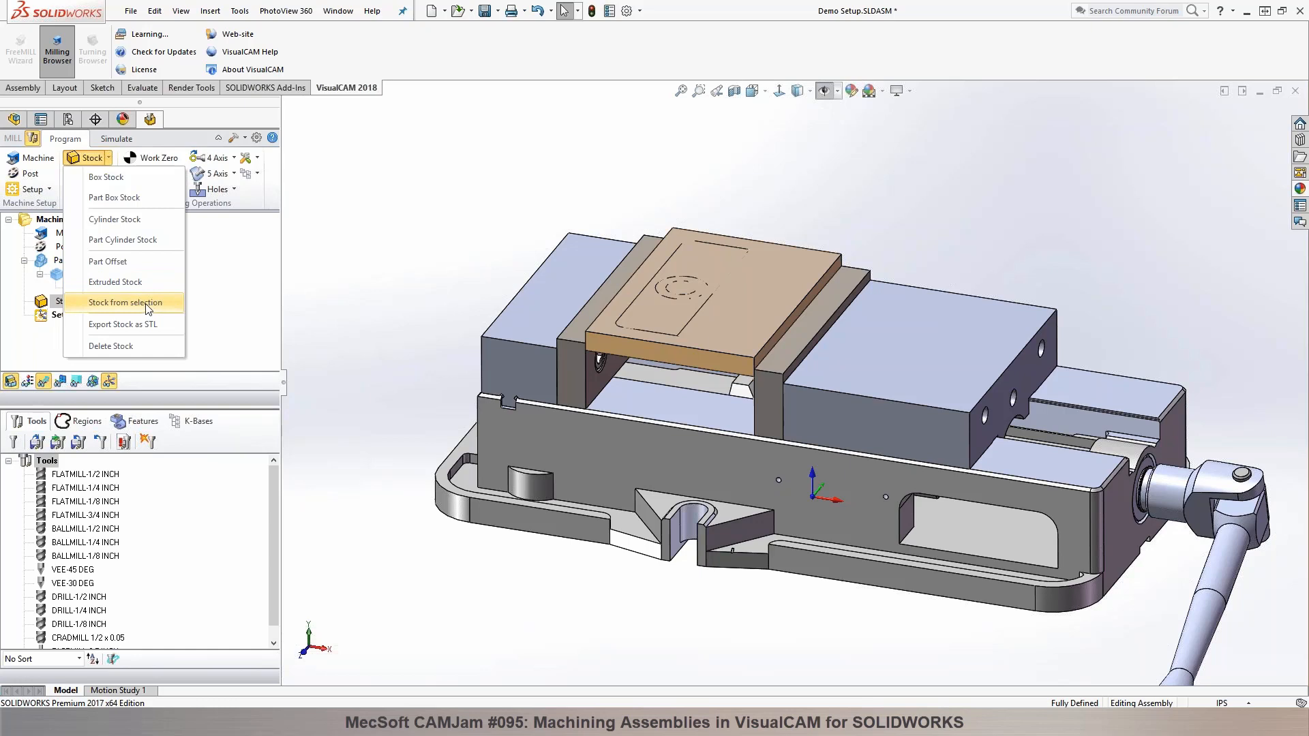
pyautogui.click(558, 241)
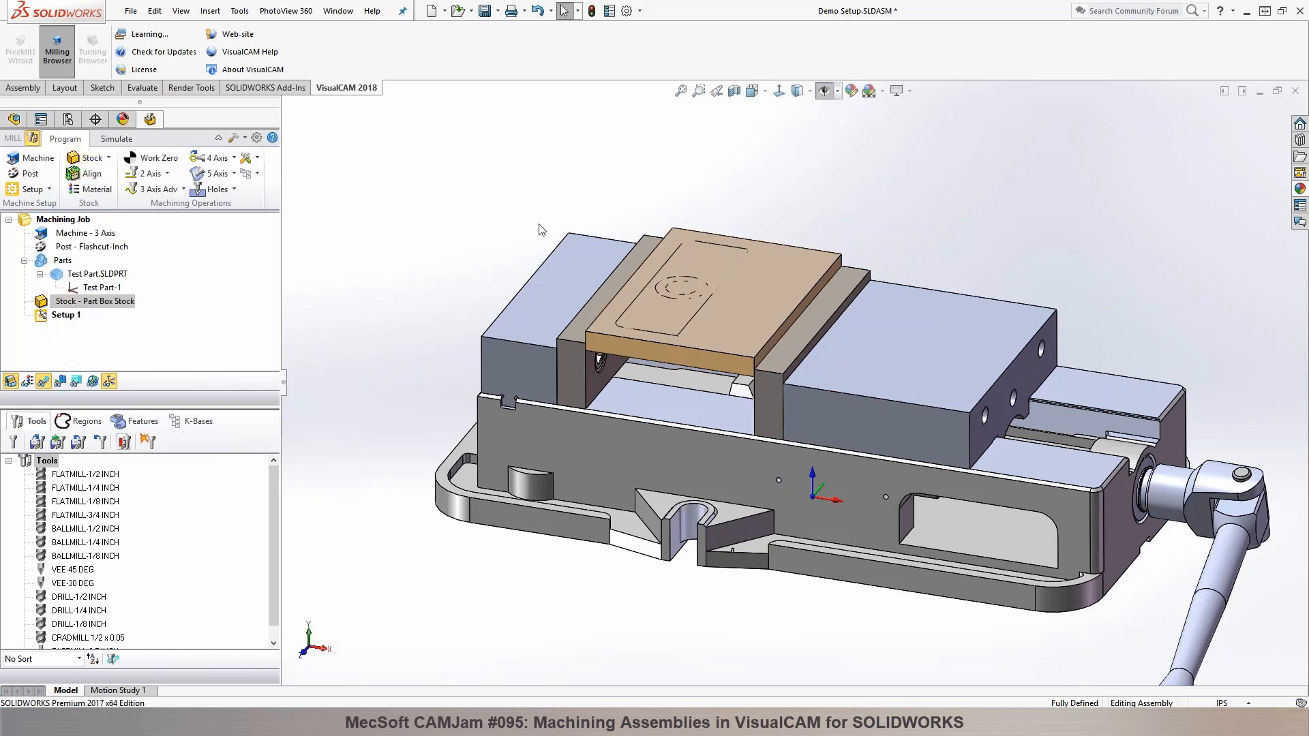
# Step: Hide the Boss-Extrude2 body of the test part
pyautogui.click(28, 138)
pyautogui.click(74, 633)
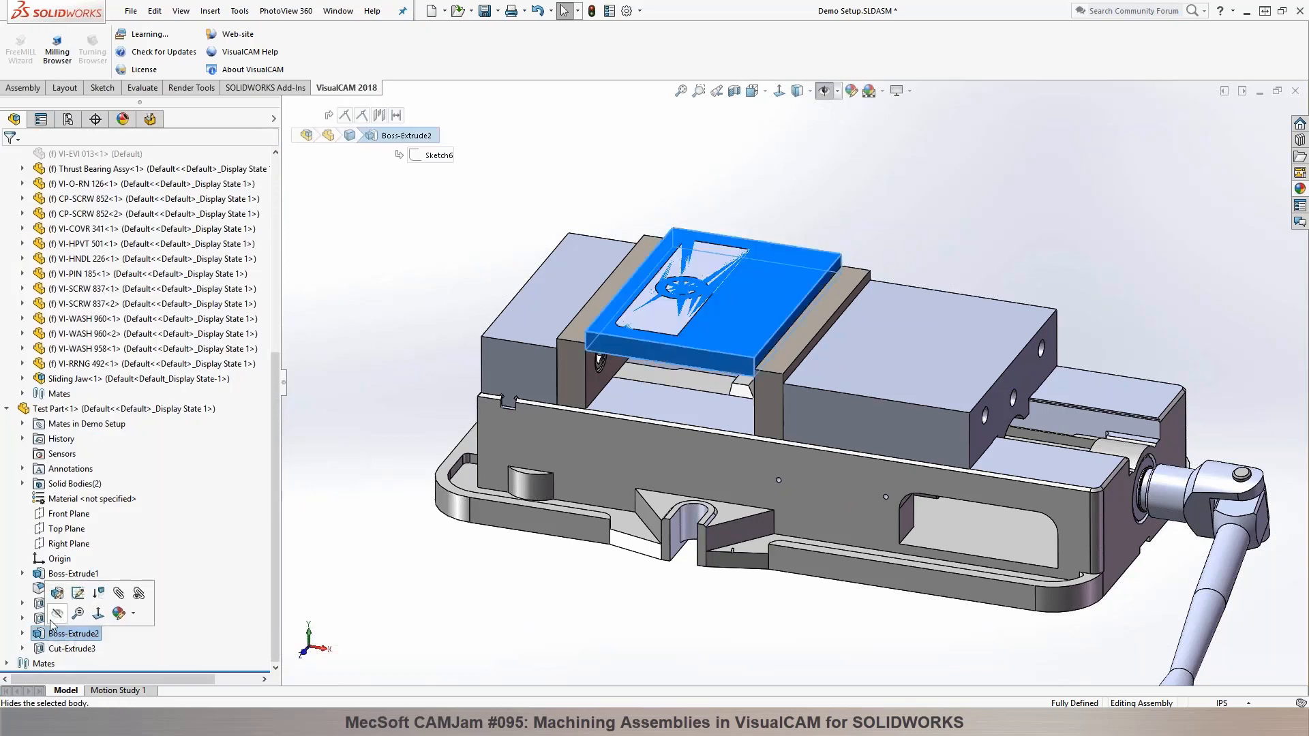
pyautogui.click(58, 615)
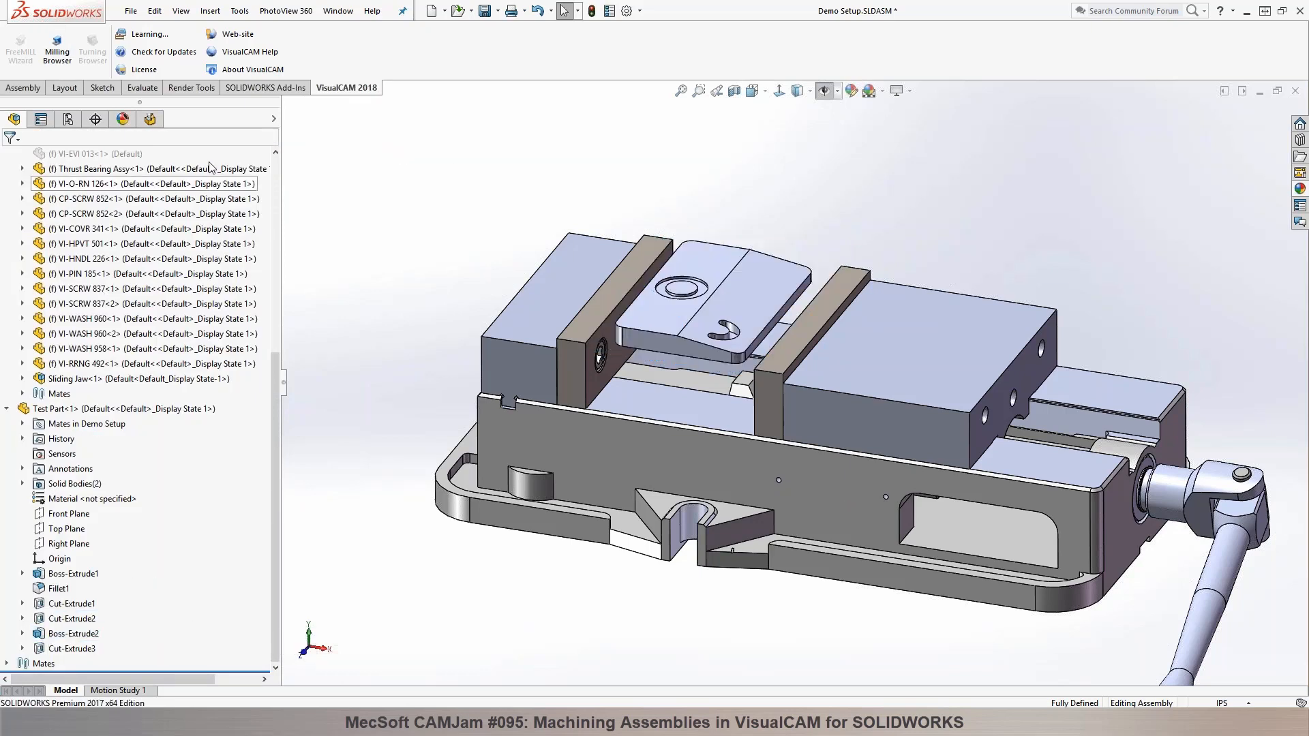
# Step: Replace the part box stock with a box stock of length 4.25, width 6 and height 0.5 inch
pyautogui.click(57, 48)
pyautogui.click(109, 158)
pyautogui.click(114, 175)
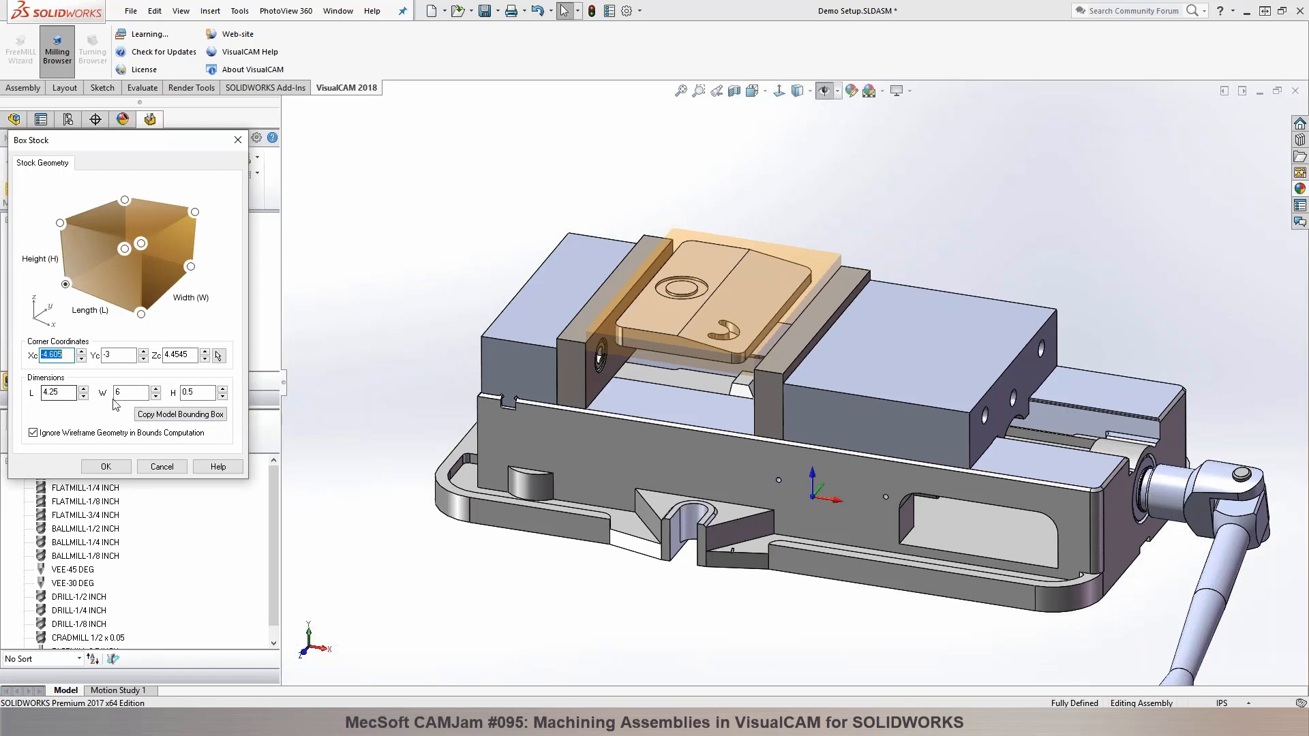
pyautogui.click(108, 467)
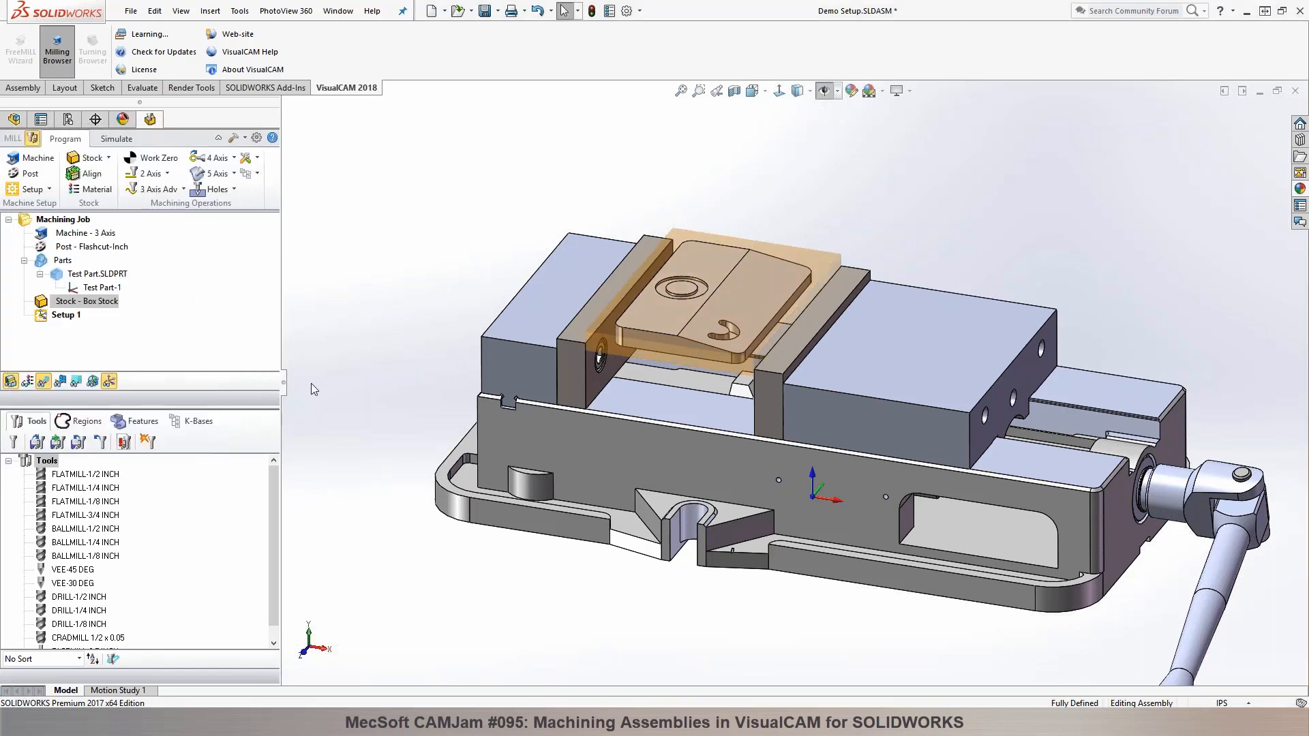
pyautogui.moveTo(331, 351); pyautogui.dragTo(612, 354, button='middle')
pyautogui.scroll(-4, 653, 314)
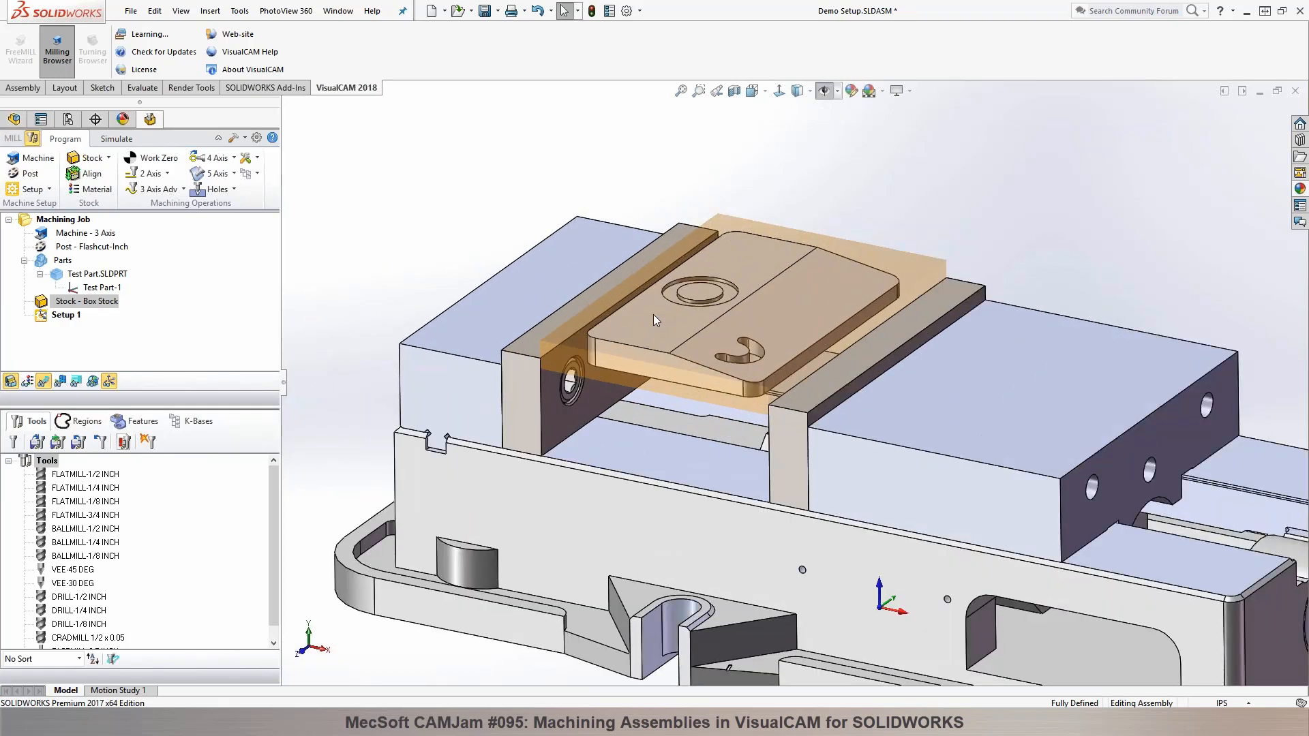
pyautogui.scroll(3, 655, 322)
pyautogui.scroll(3, 1098, 306)
pyautogui.moveTo(1054, 403); pyautogui.dragTo(1010, 310, button='middle')
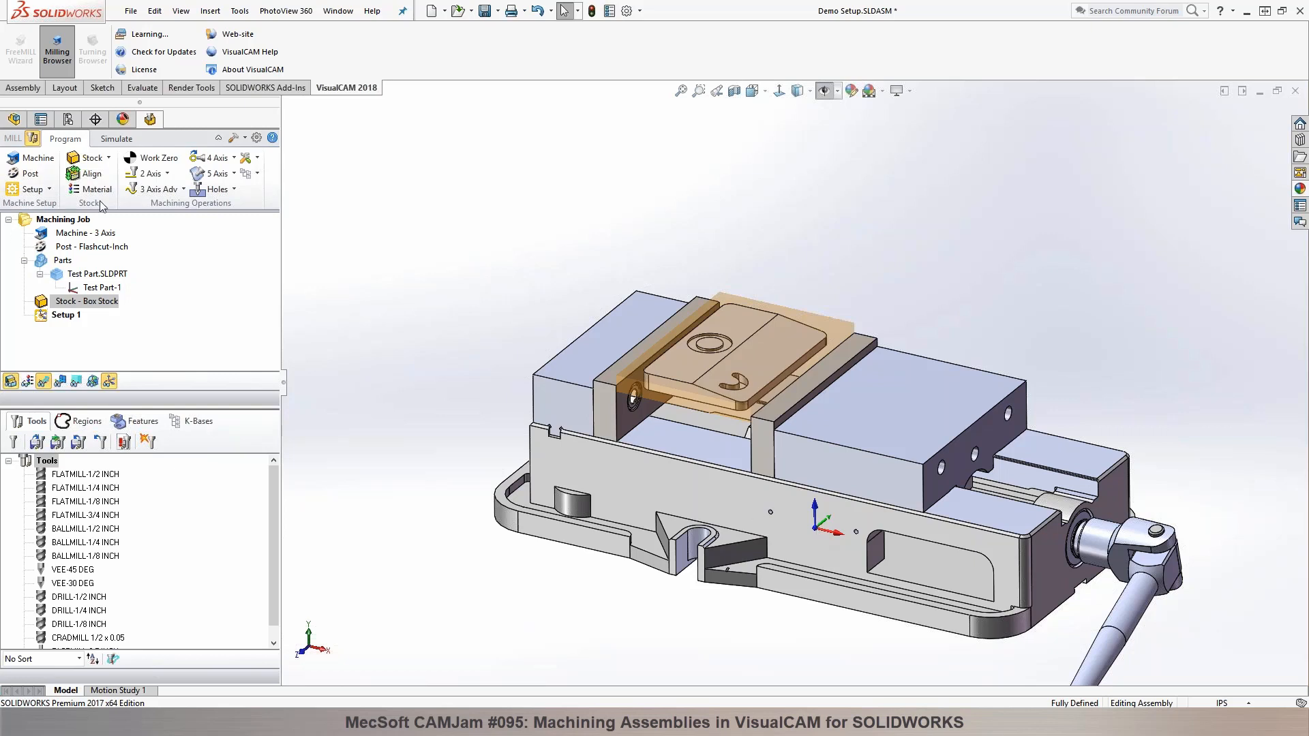
# Step: Set the work zero to the stock box at the highest Z face, South West corner, trying South and Center on the way
pyautogui.click(153, 164)
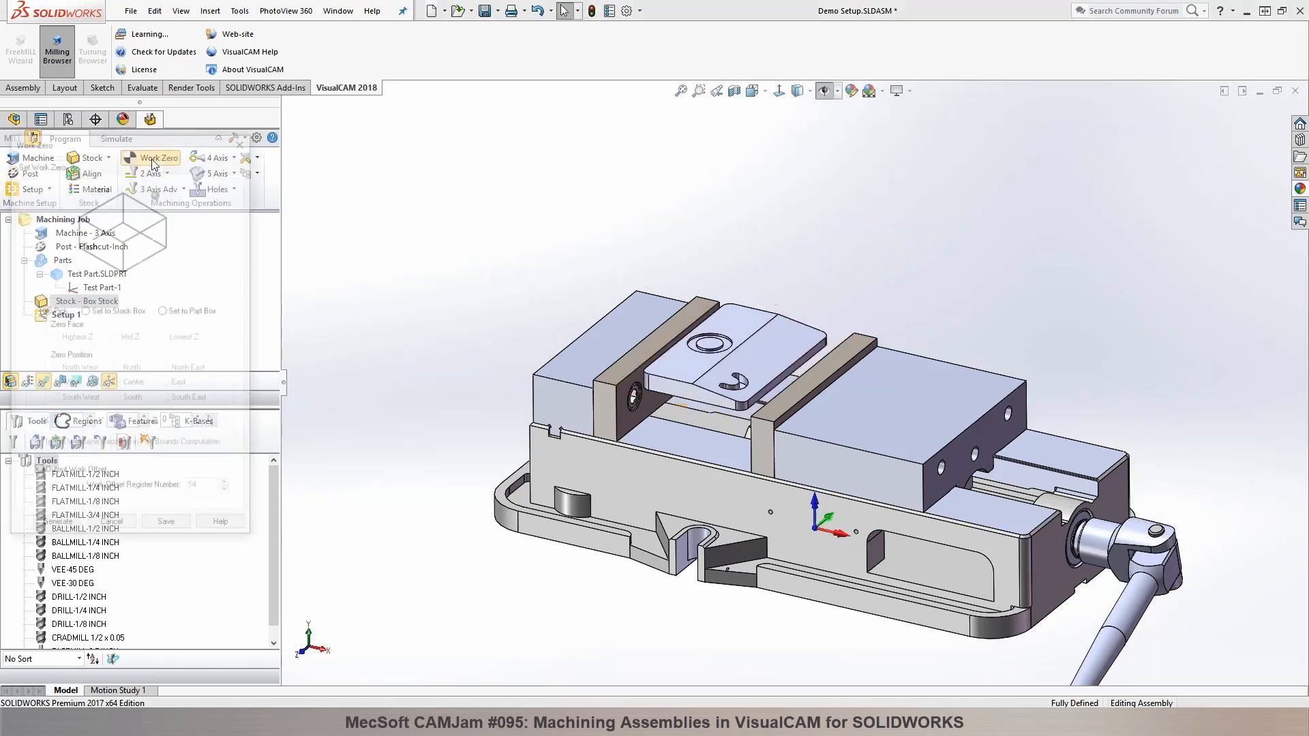
pyautogui.click(106, 311)
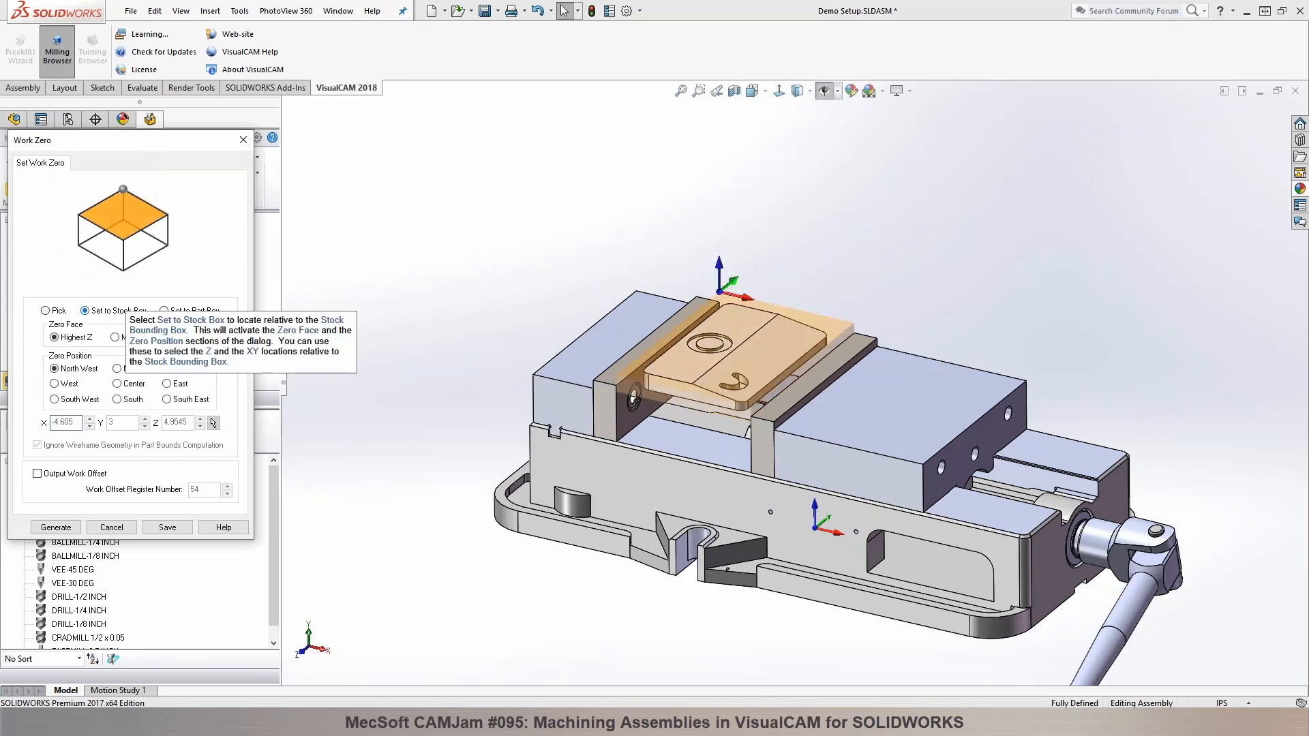
pyautogui.click(72, 400)
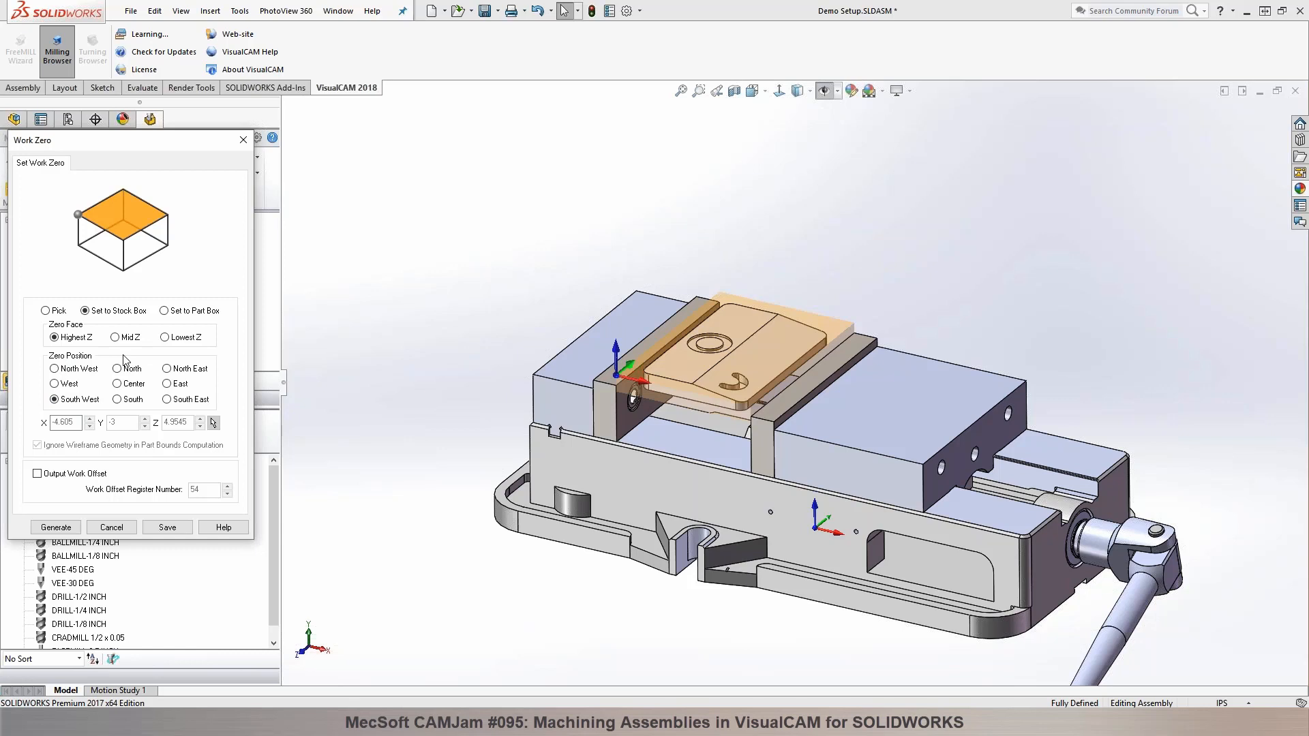
pyautogui.click(129, 400)
pyautogui.click(72, 400)
pyautogui.click(118, 384)
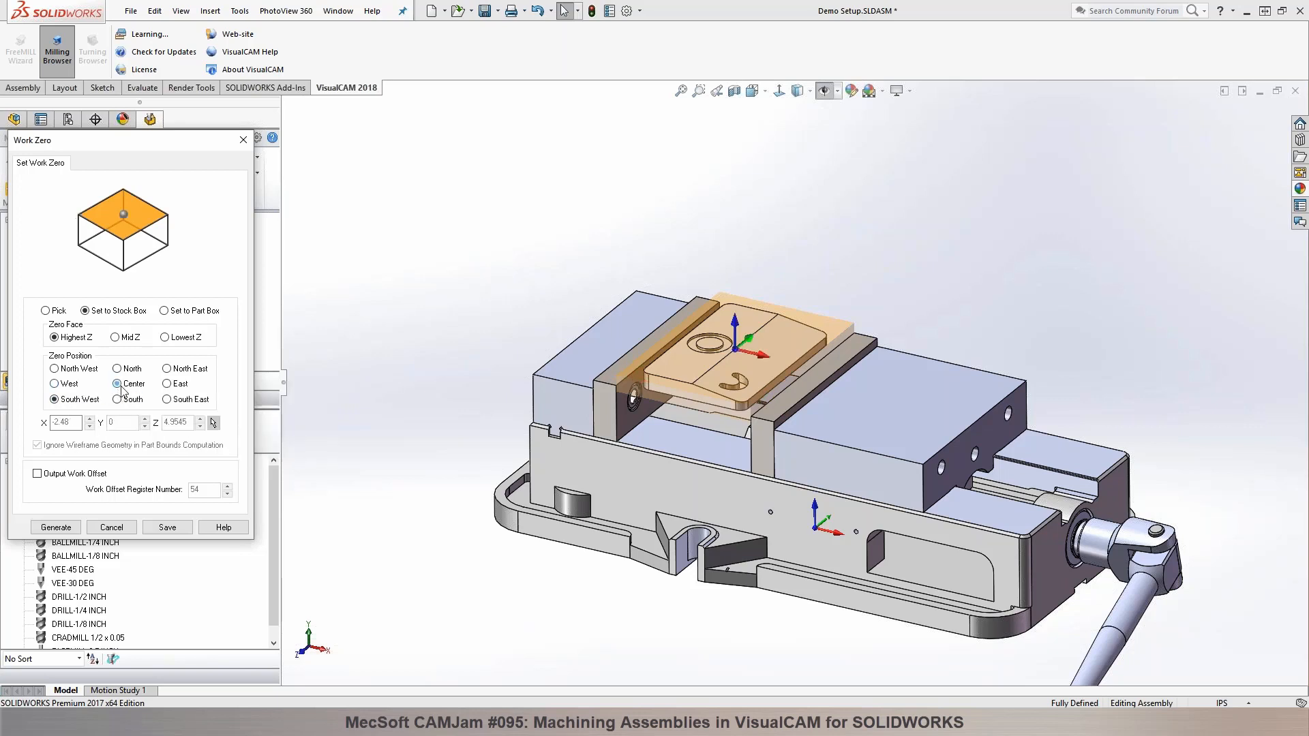
pyautogui.click(72, 400)
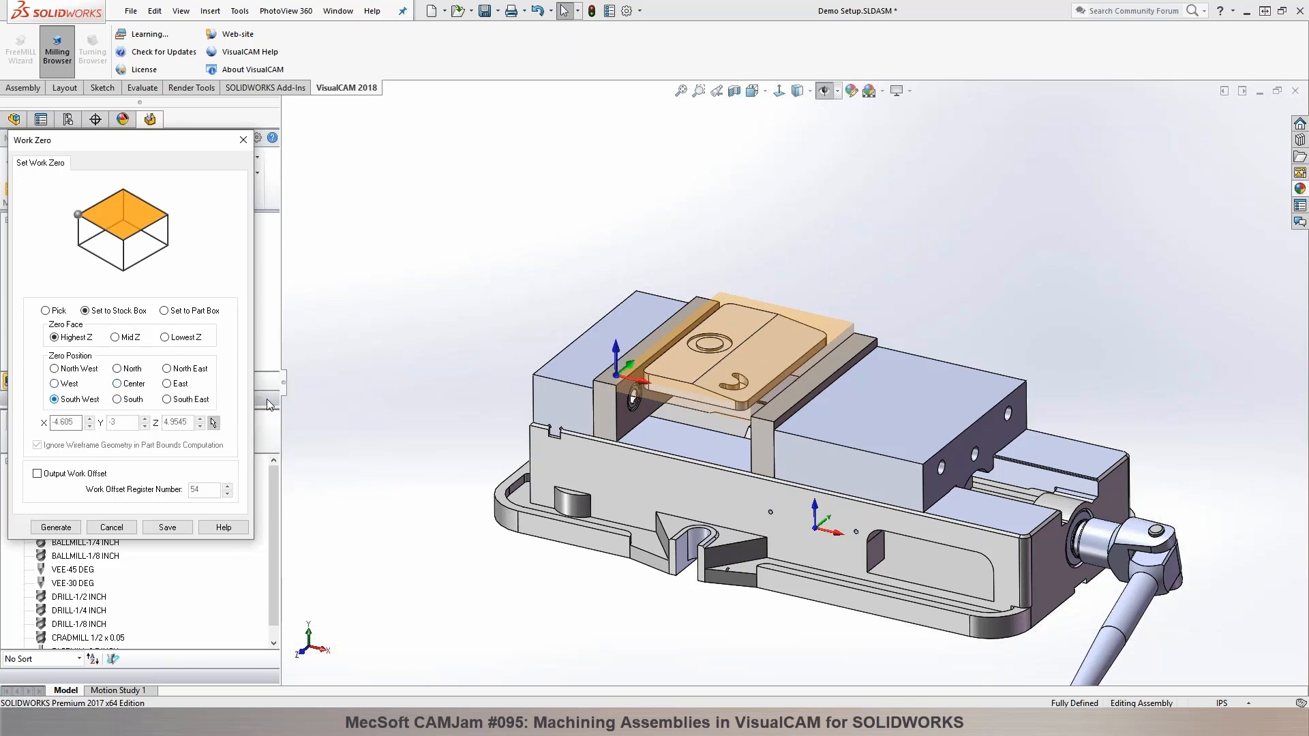
# Step: Enable work offset output with register number 54 and generate the work zero
pyautogui.click(37, 473)
pyautogui.click(197, 491)
pyautogui.click(54, 528)
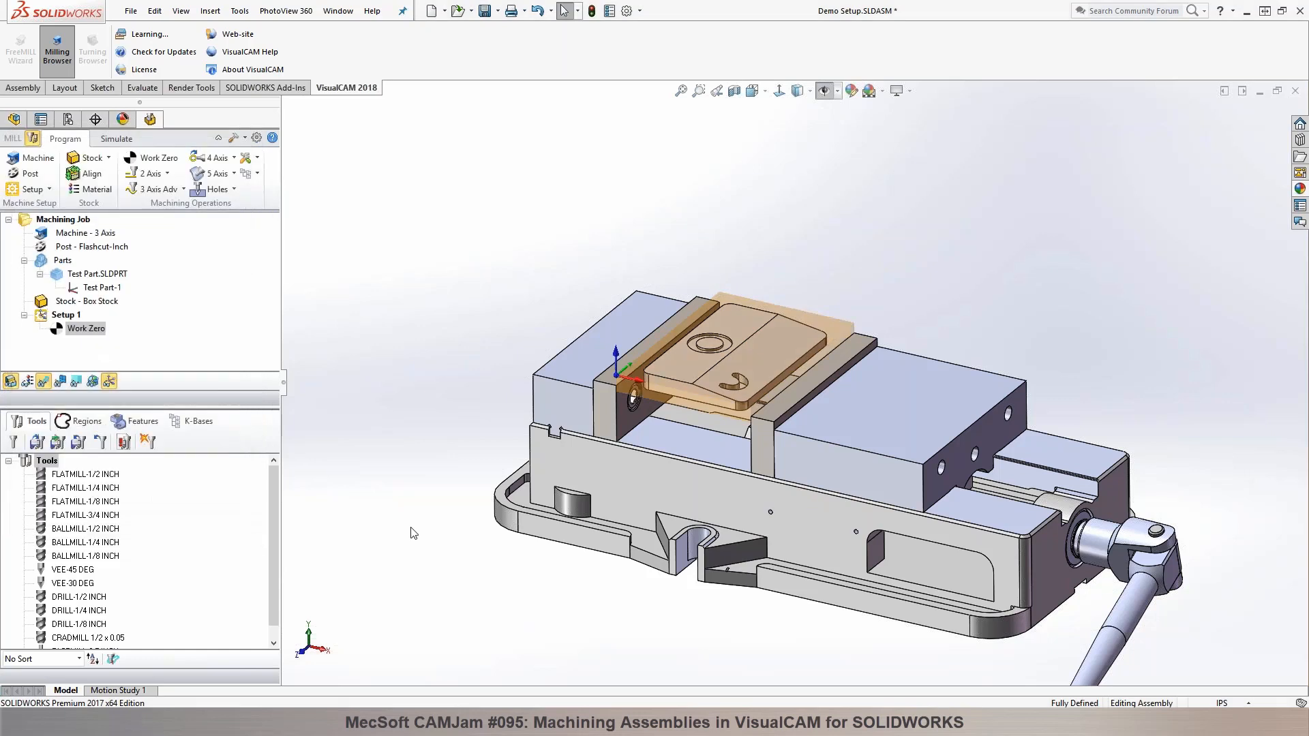
# Step: Check the stock and work zero in the simulation view, return to programming and save the assembly
pyautogui.click(118, 139)
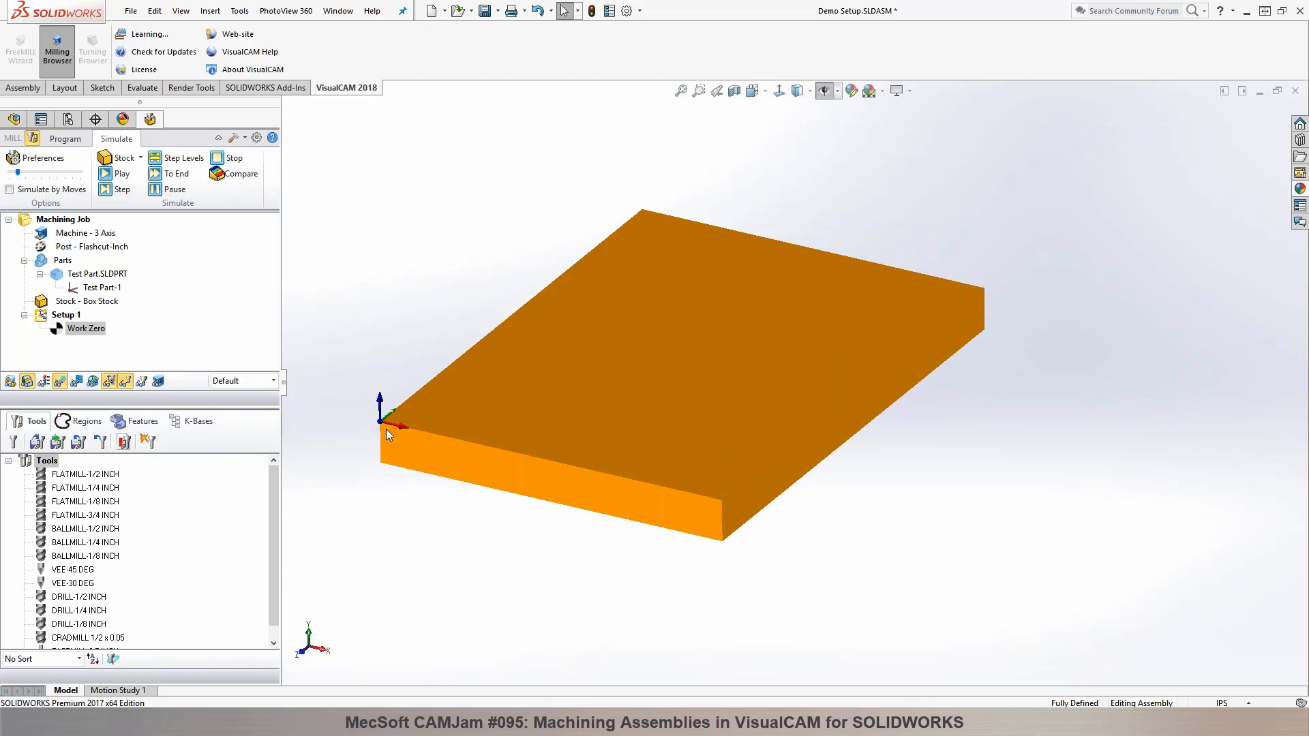
pyautogui.click(69, 140)
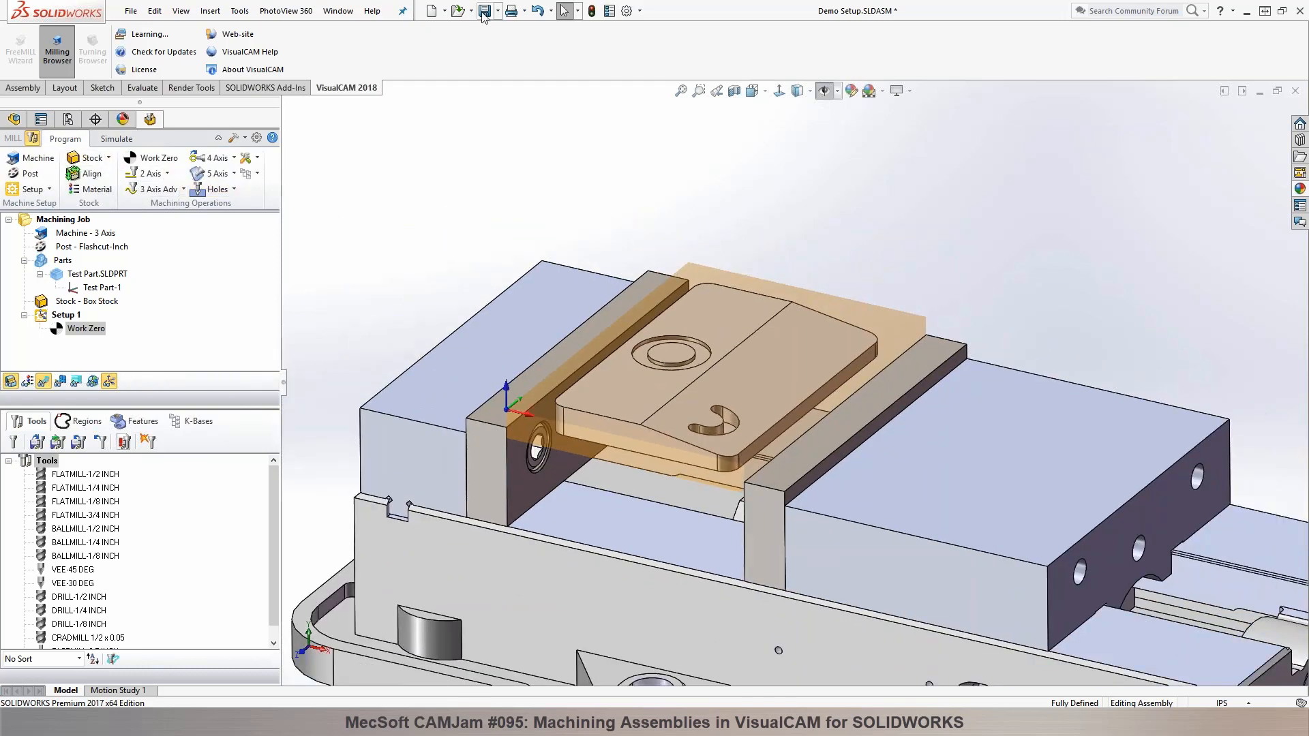
pyautogui.click(485, 10)
pyautogui.press('Return')
pyautogui.scroll(-3, 833, 465)
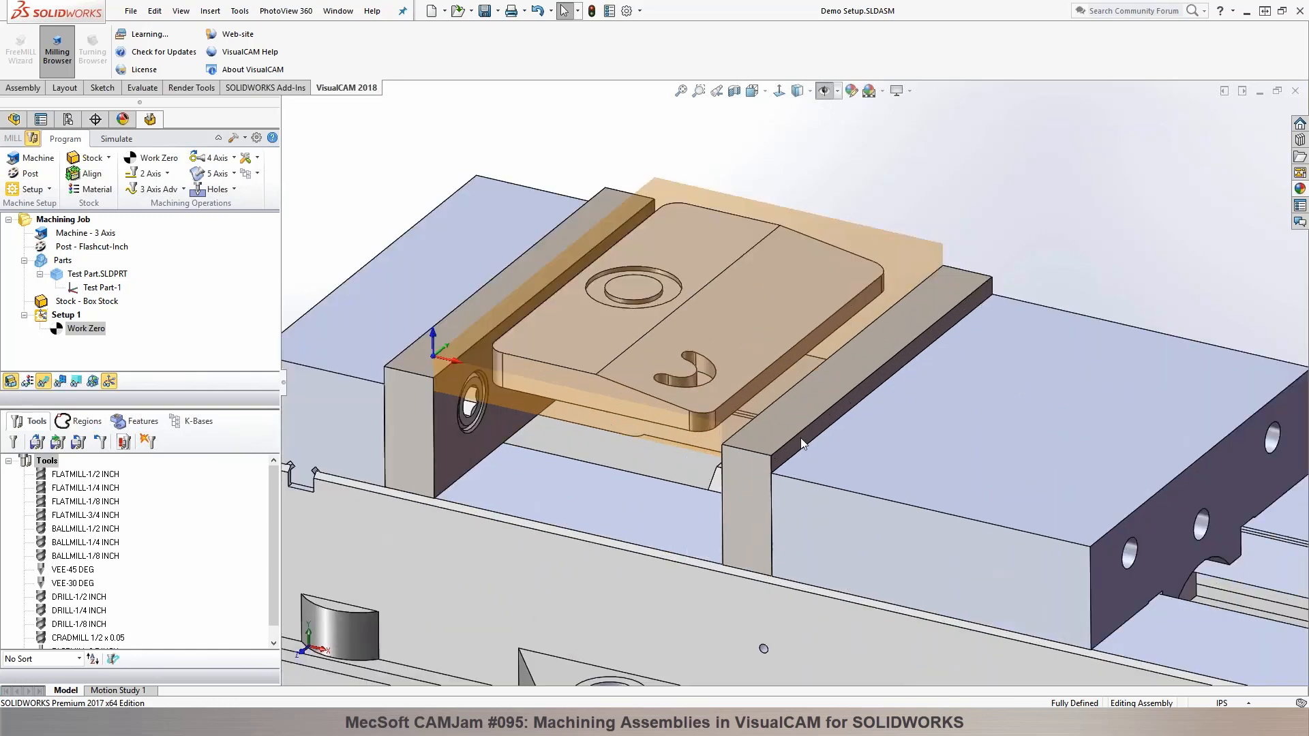
pyautogui.moveTo(649, 313); pyautogui.dragTo(684, 302, button='middle')
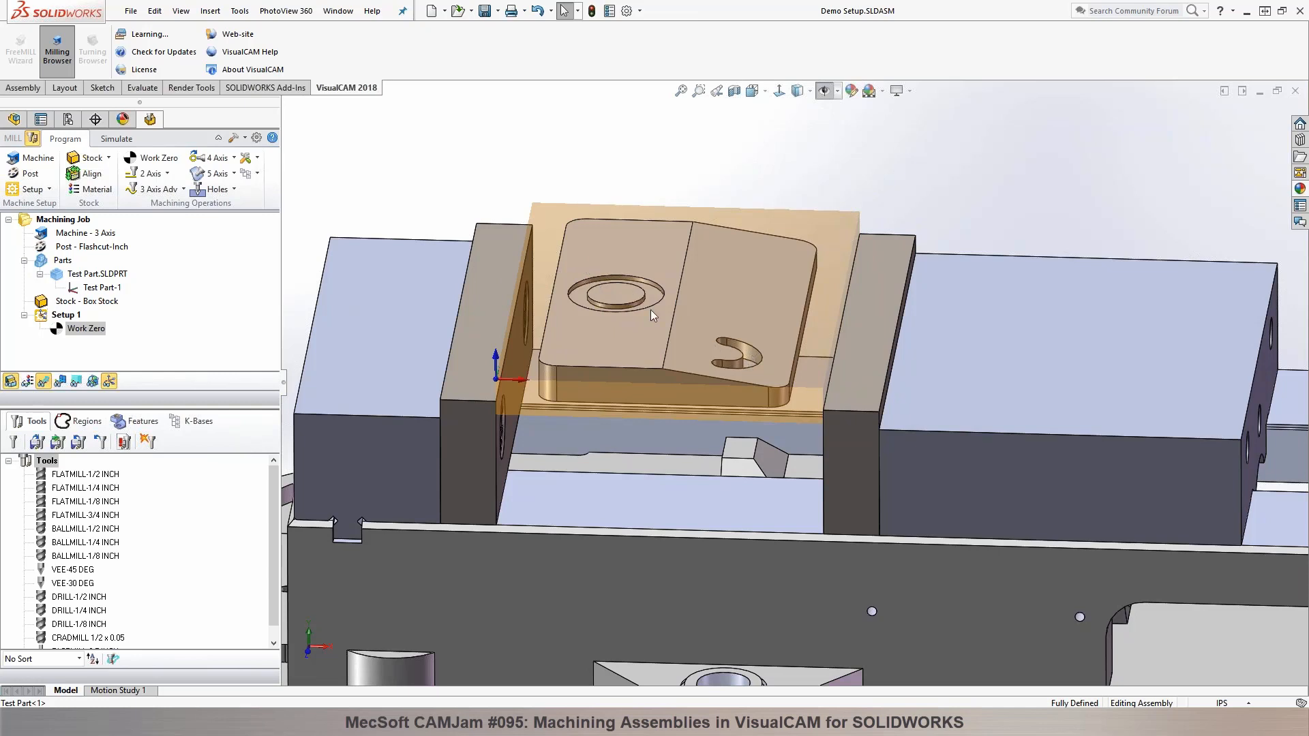
# Step: Examine the ring pocket and curved slot on the test part from several angles and review the available 2 Axis operations
pyautogui.moveTo(746, 246); pyautogui.dragTo(712, 218, button='middle')
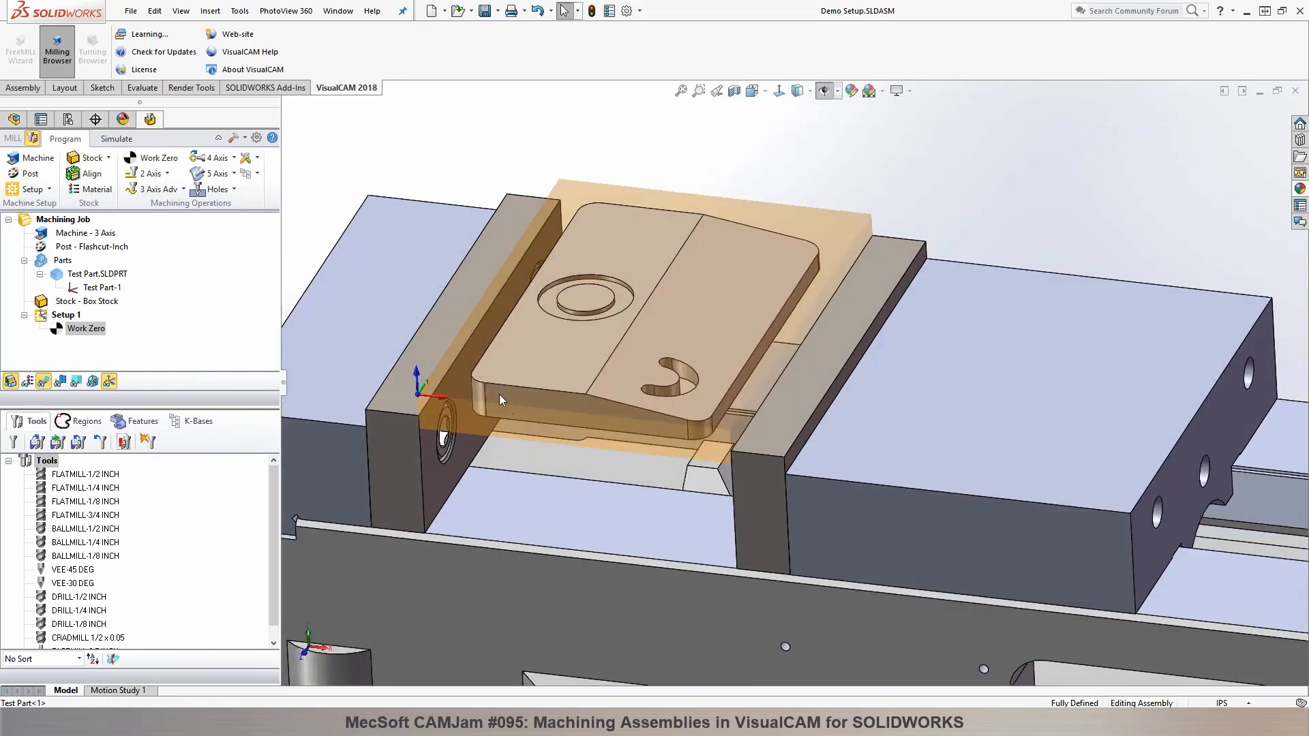
pyautogui.moveTo(673, 268)
pyautogui.mouseDown(button='middle')
pyautogui.moveTo(677, 450)
pyautogui.moveTo(735, 289)
pyautogui.moveTo(680, 313)
pyautogui.moveTo(696, 275)
pyautogui.moveTo(675, 276)
pyautogui.mouseUp(button='middle')
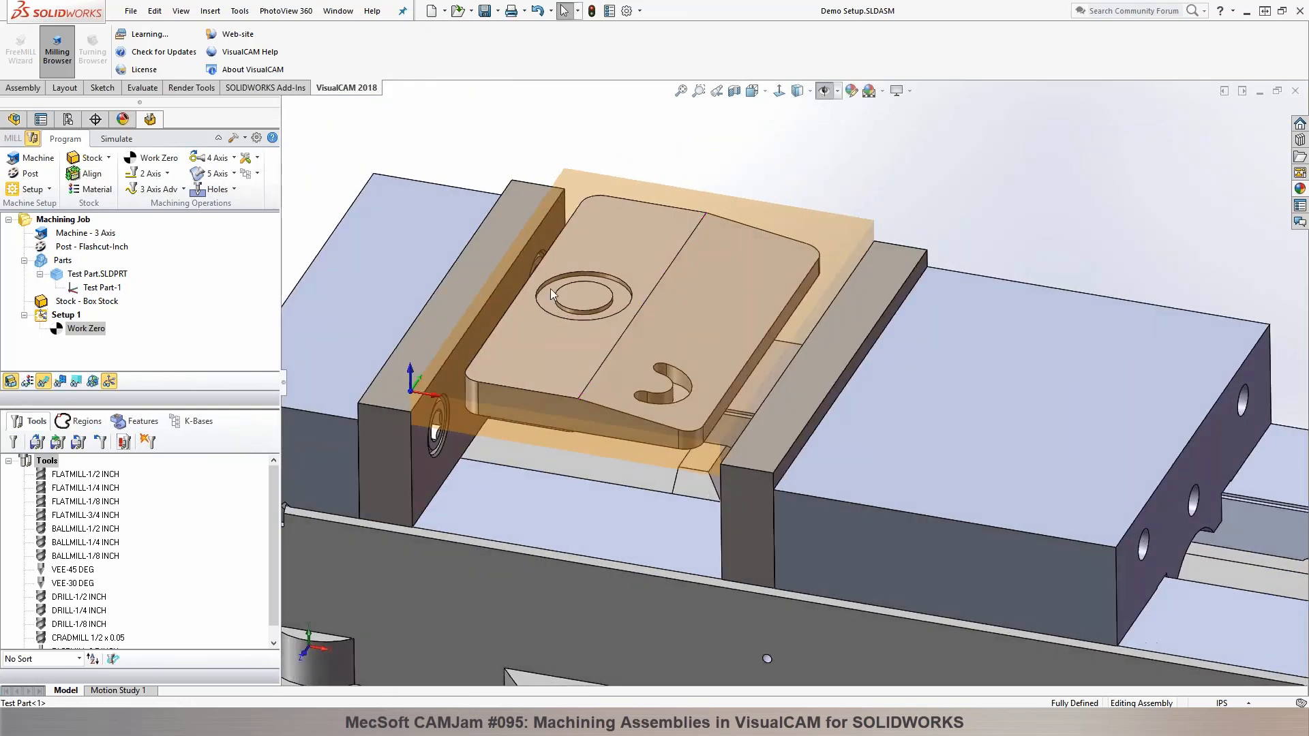
pyautogui.scroll(-2, 590, 288)
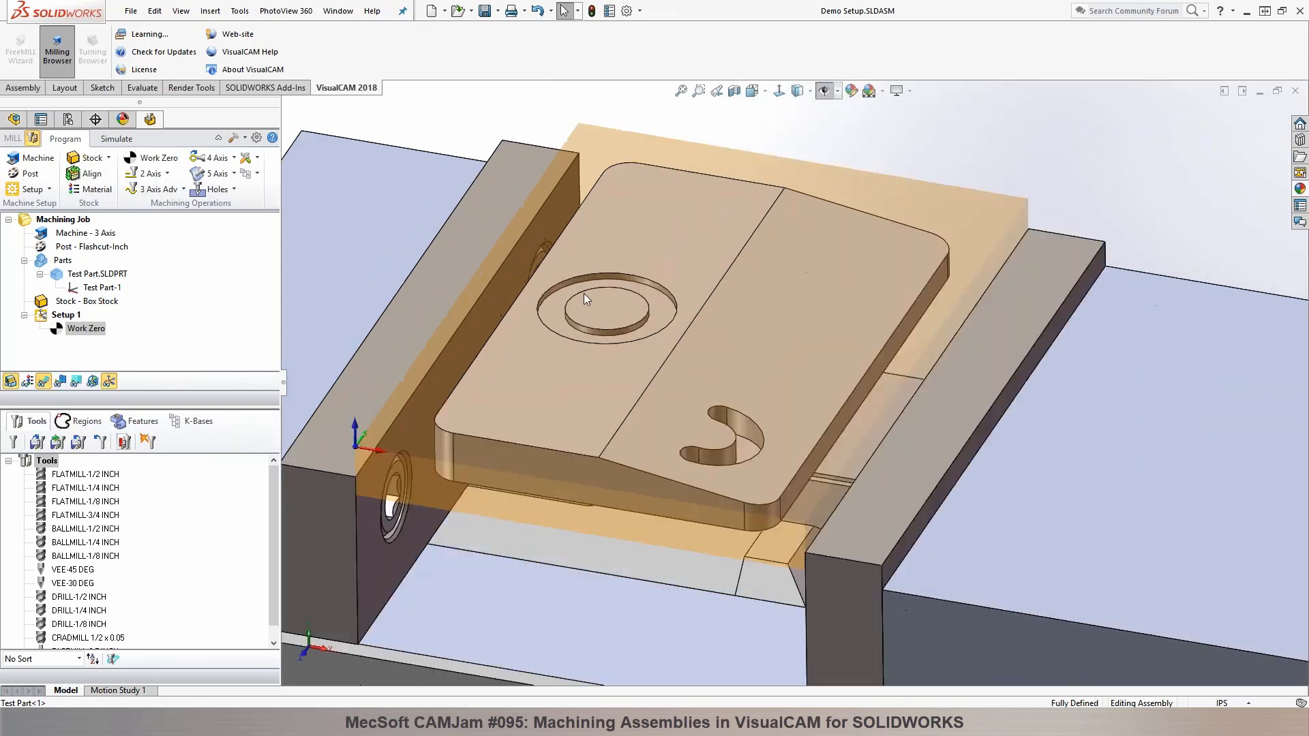
pyautogui.scroll(1, 612, 333)
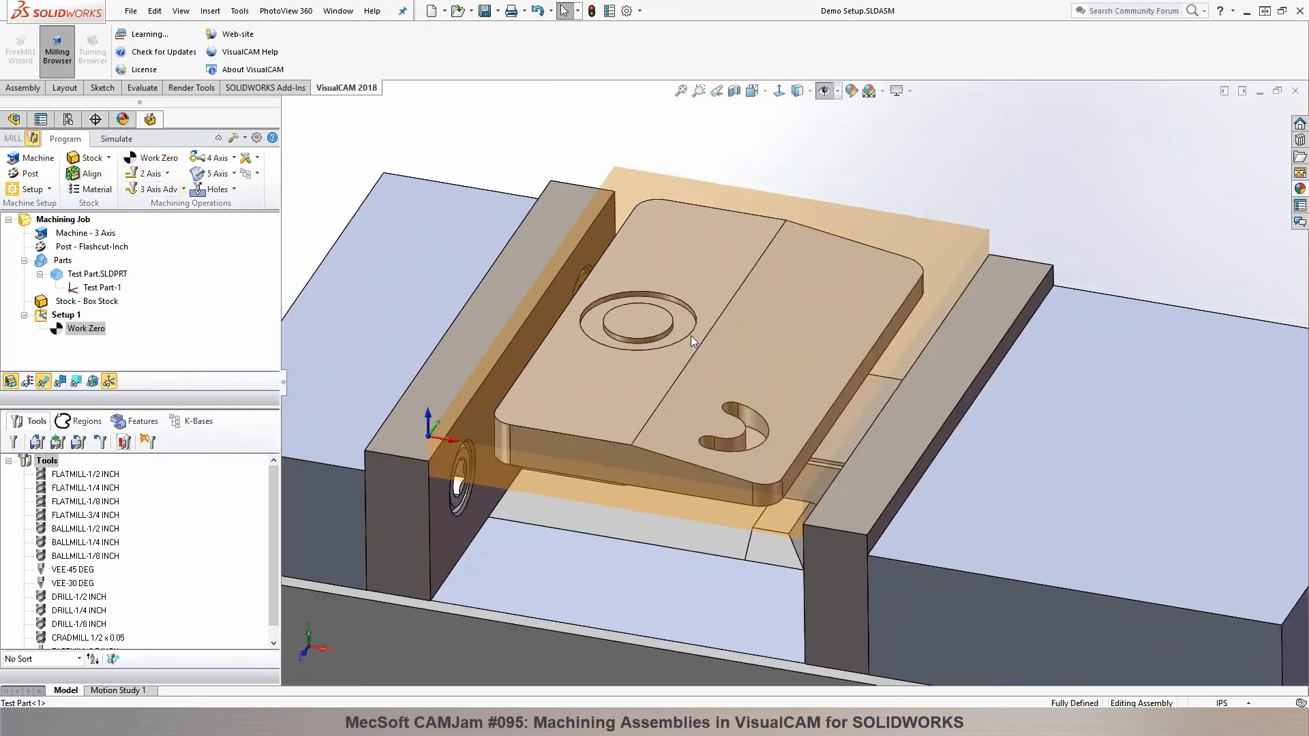
pyautogui.click(754, 440)
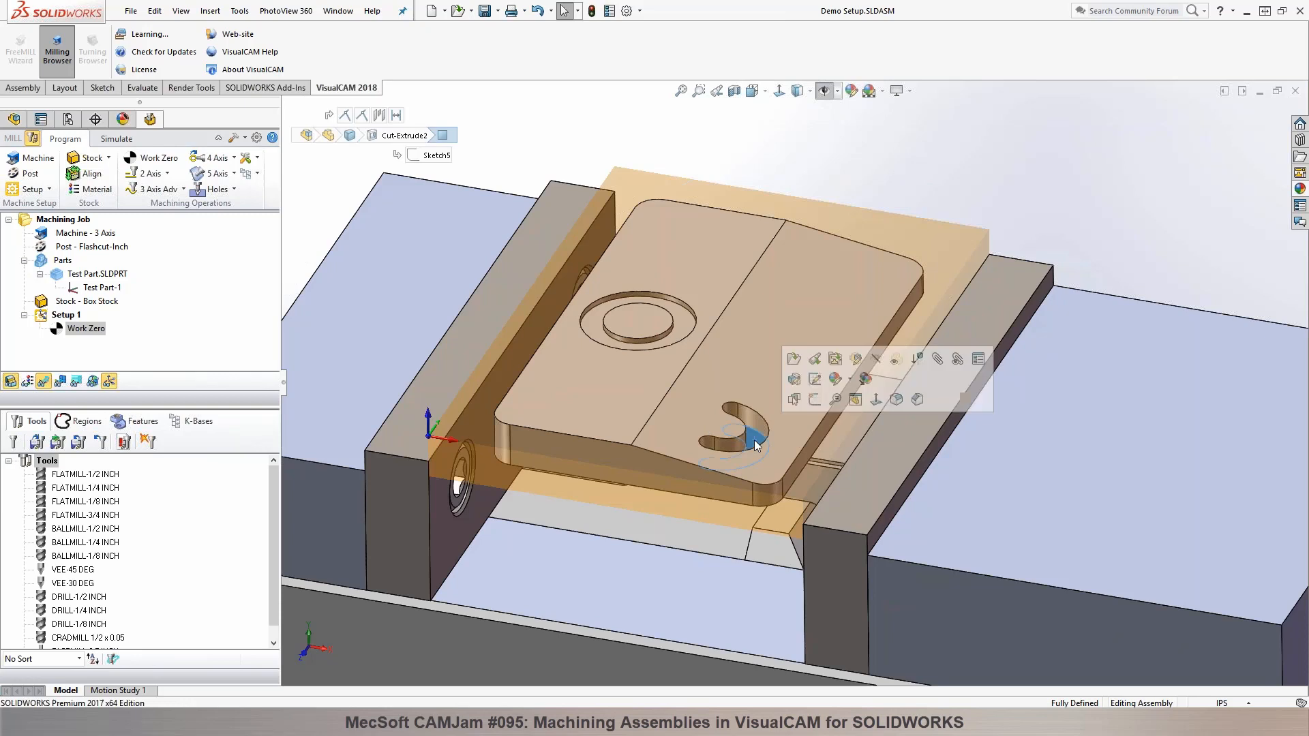
pyautogui.click(680, 316)
pyautogui.press('Escape')
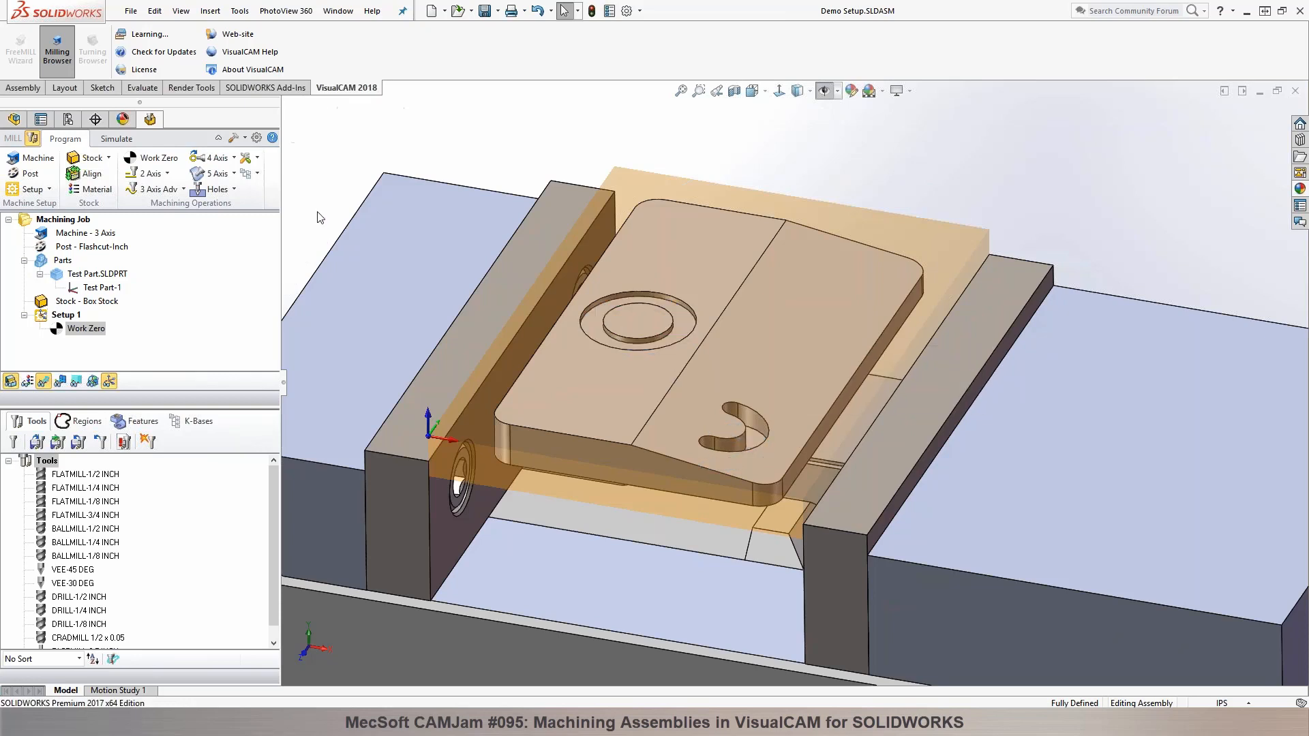
pyautogui.click(168, 173)
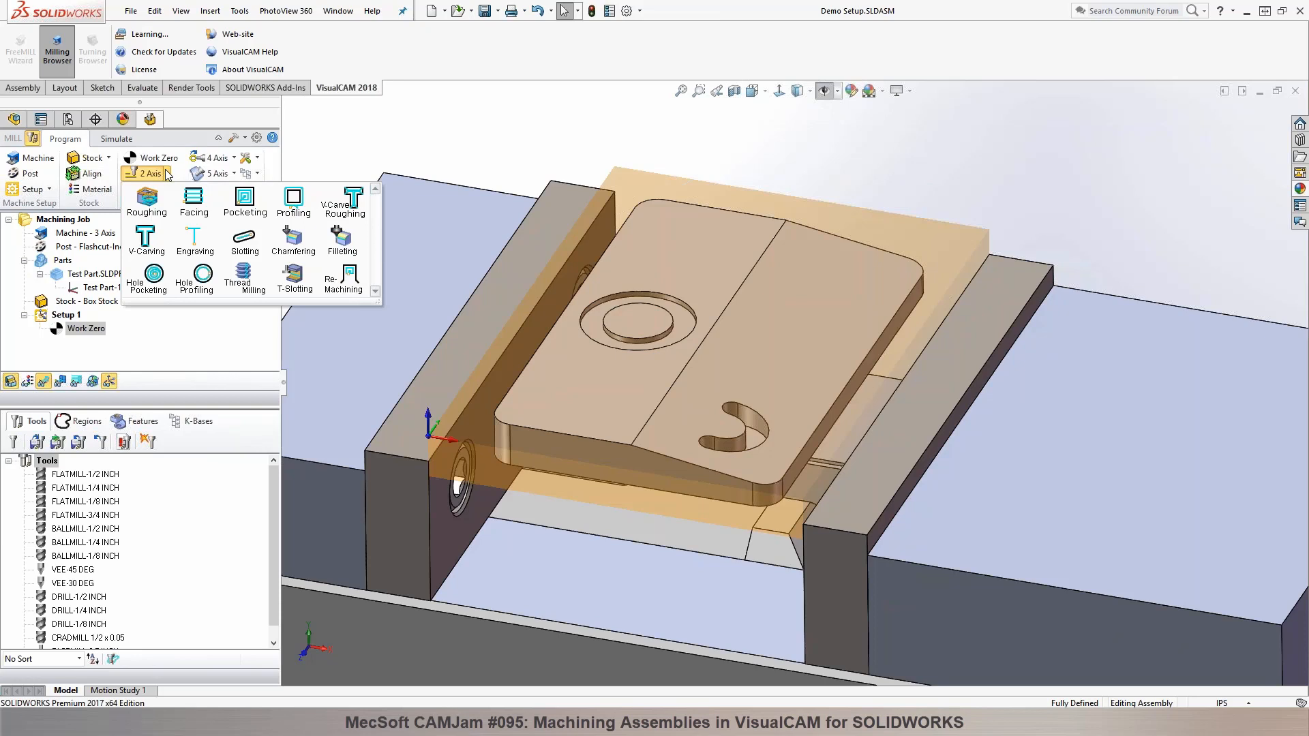
pyautogui.moveTo(759, 303)
pyautogui.mouseDown(button='middle')
pyautogui.moveTo(755, 409)
pyautogui.moveTo(770, 305)
pyautogui.moveTo(758, 297)
pyautogui.mouseUp(button='middle')
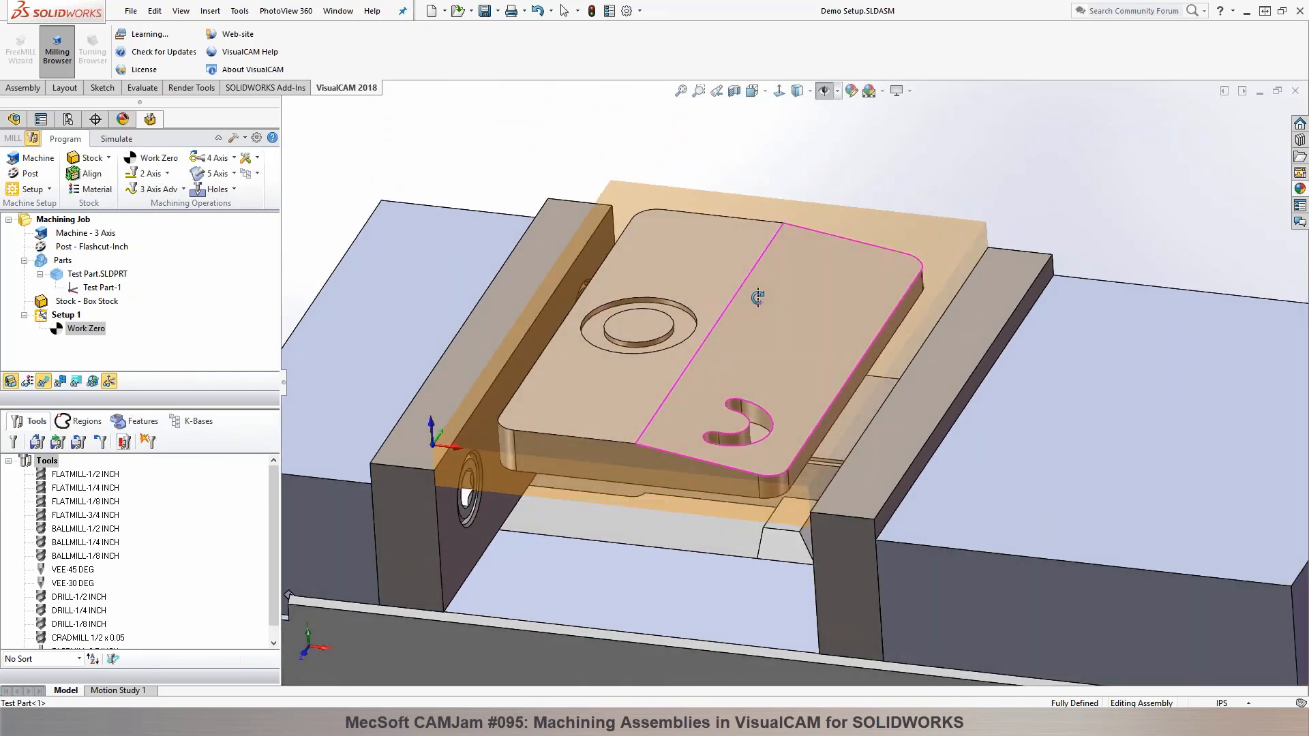
pyautogui.moveTo(759, 297); pyautogui.dragTo(758, 298, button='middle')
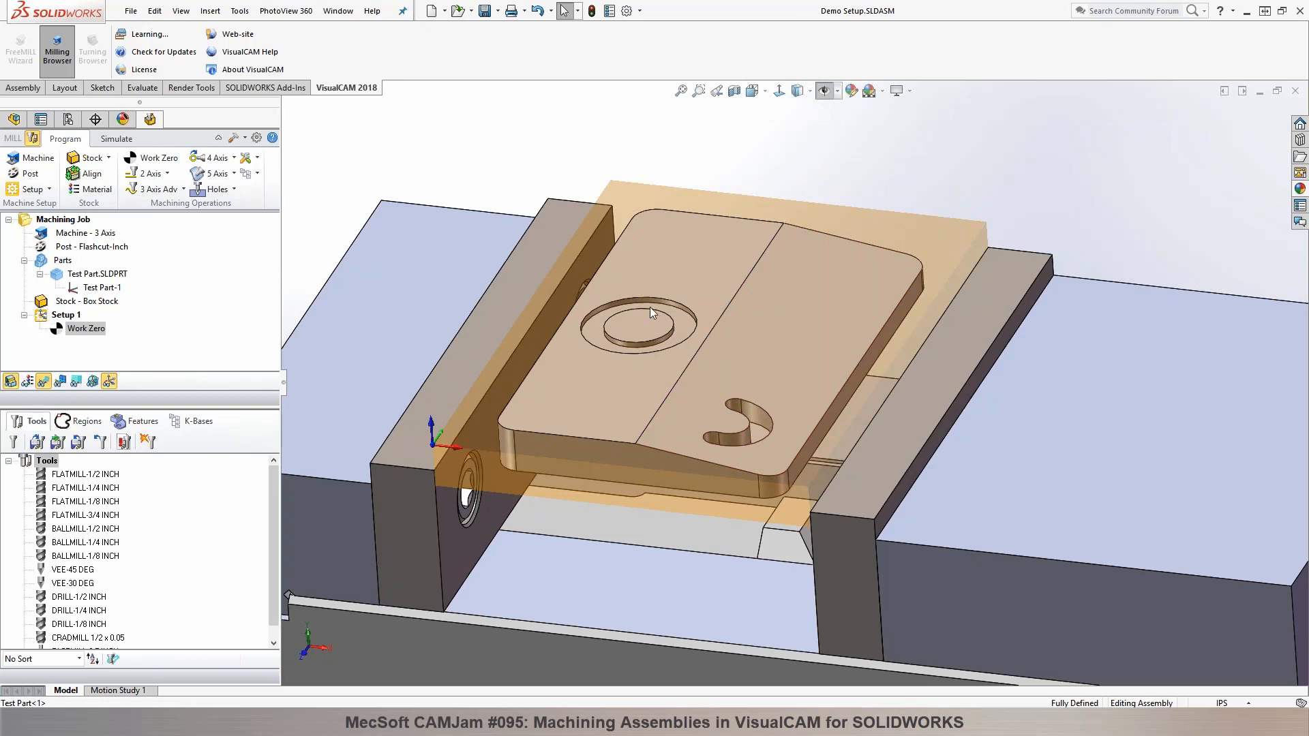
# Step: Start a 2 1/2 Axis Slotting operation and select the curved slot's tangent bottom edges as its machining region
pyautogui.click(167, 173)
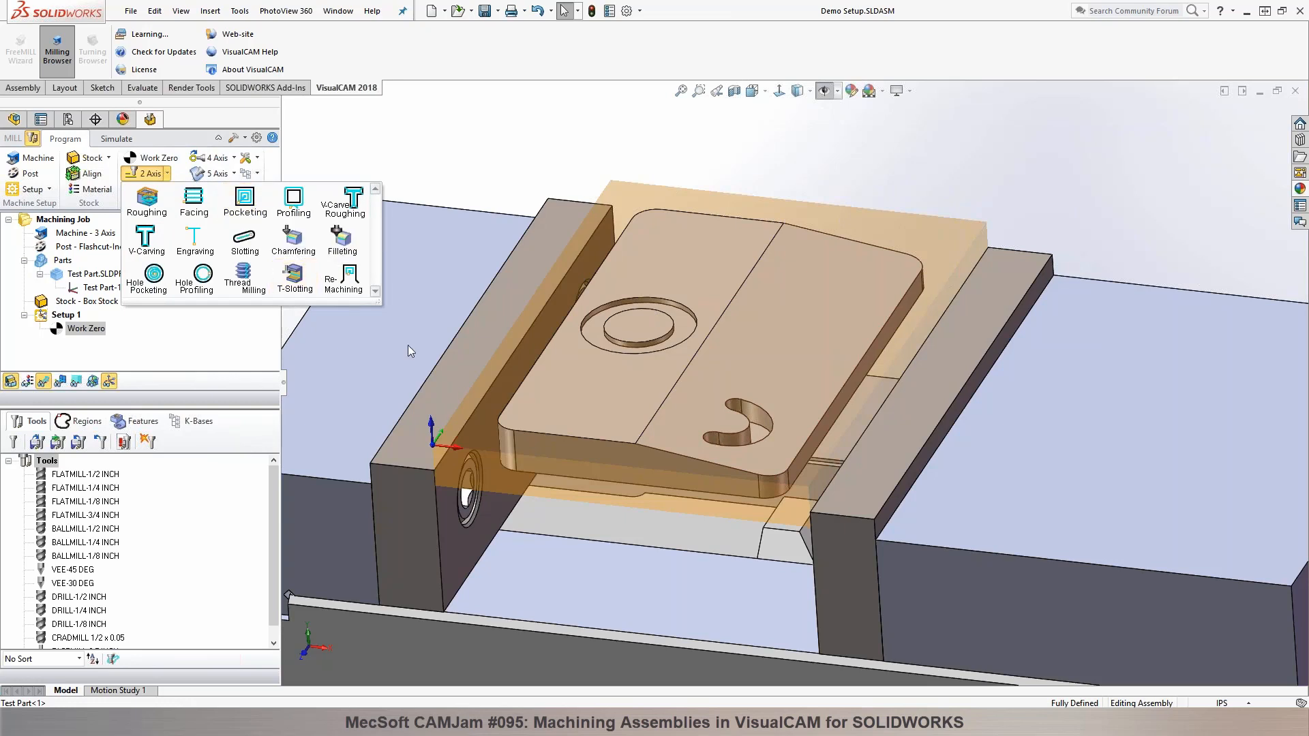
pyautogui.click(239, 255)
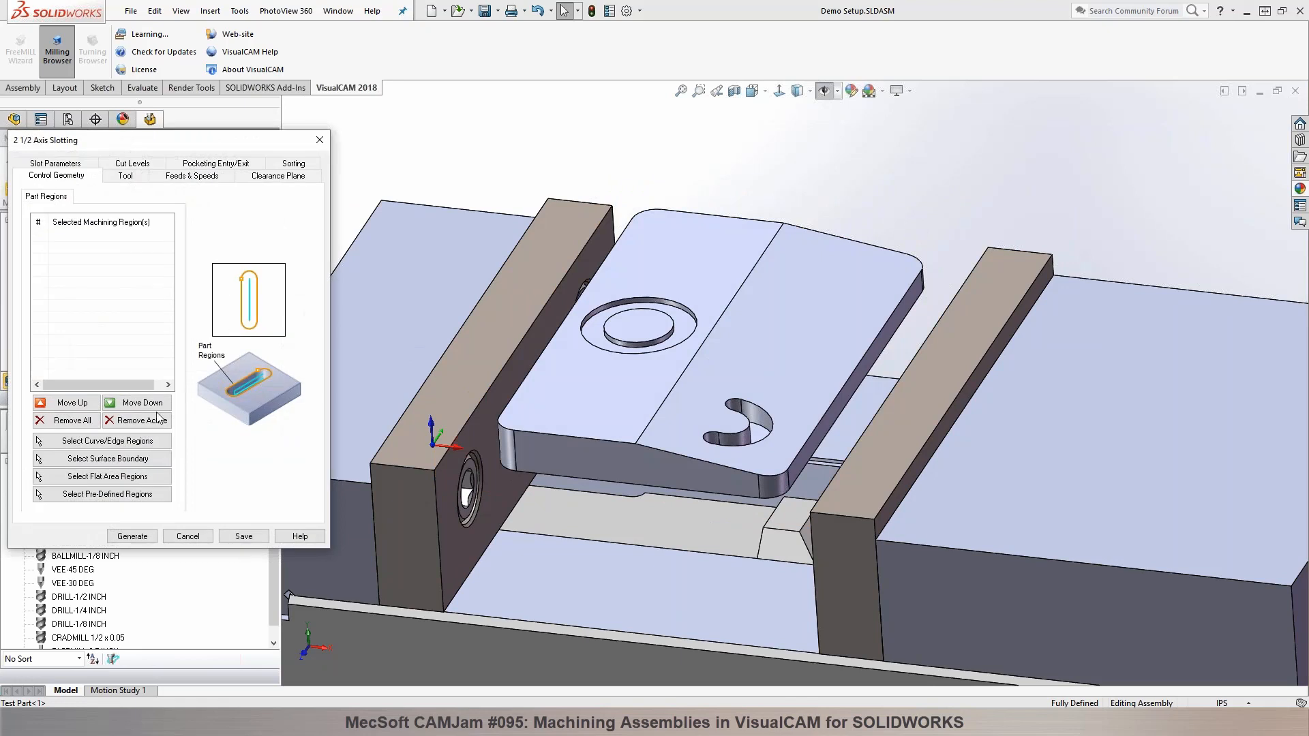
pyautogui.click(119, 443)
pyautogui.scroll(-5, 790, 415)
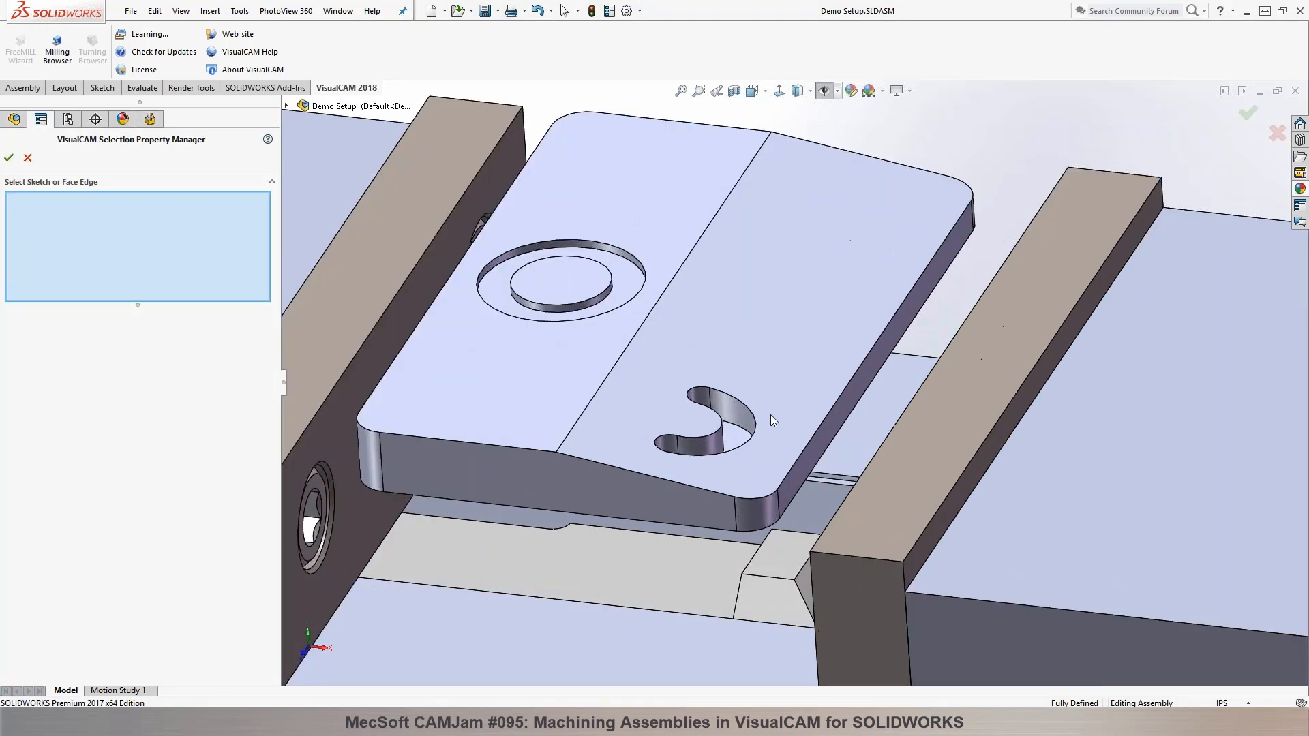
pyautogui.rightClick(723, 400)
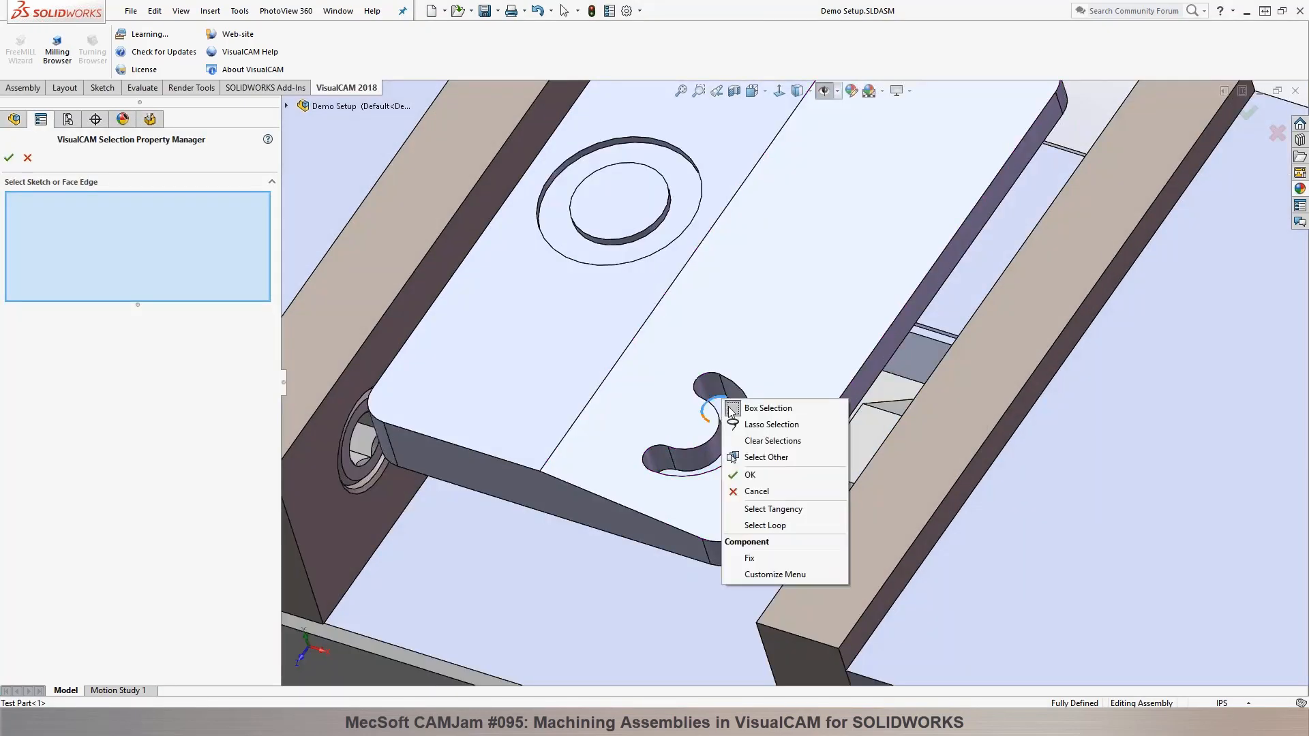
pyautogui.click(775, 510)
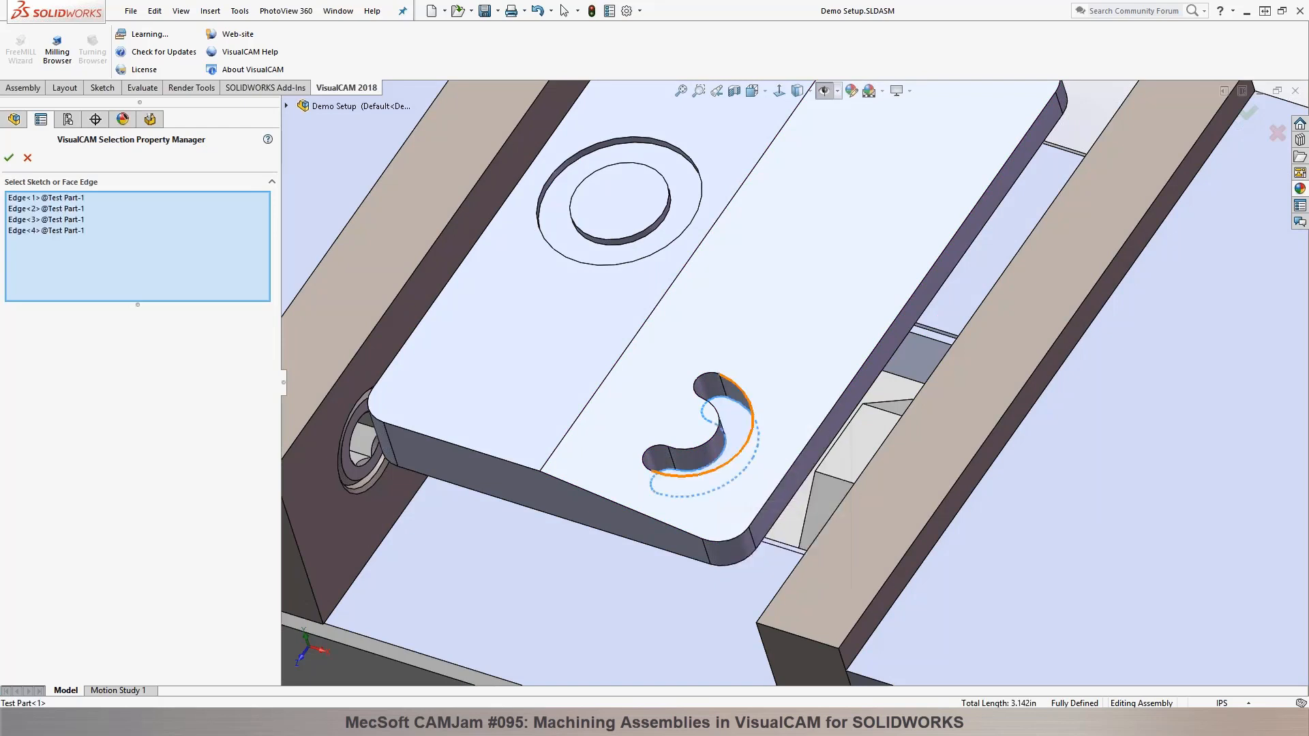
pyautogui.click(9, 158)
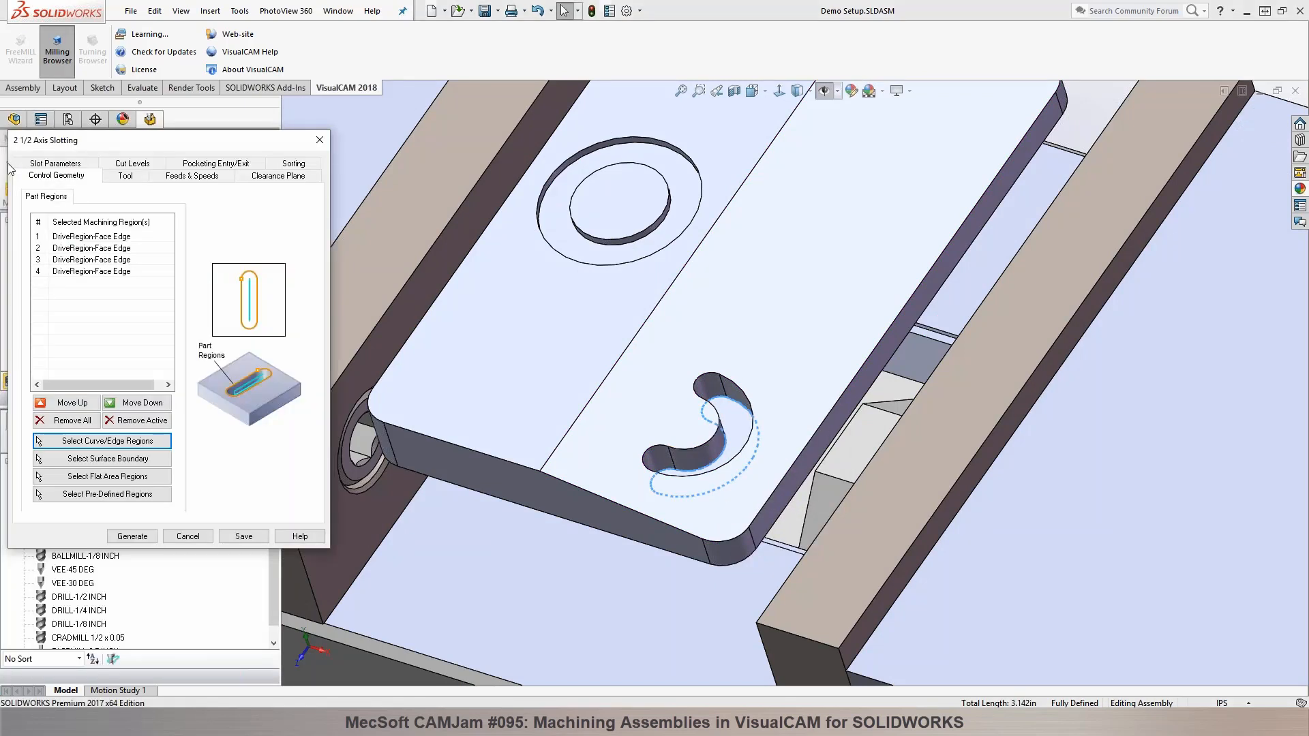
# Step: Choose the FLATMILL-1/4 INCH tool for the slotting operation
pyautogui.click(136, 178)
pyautogui.click(117, 230)
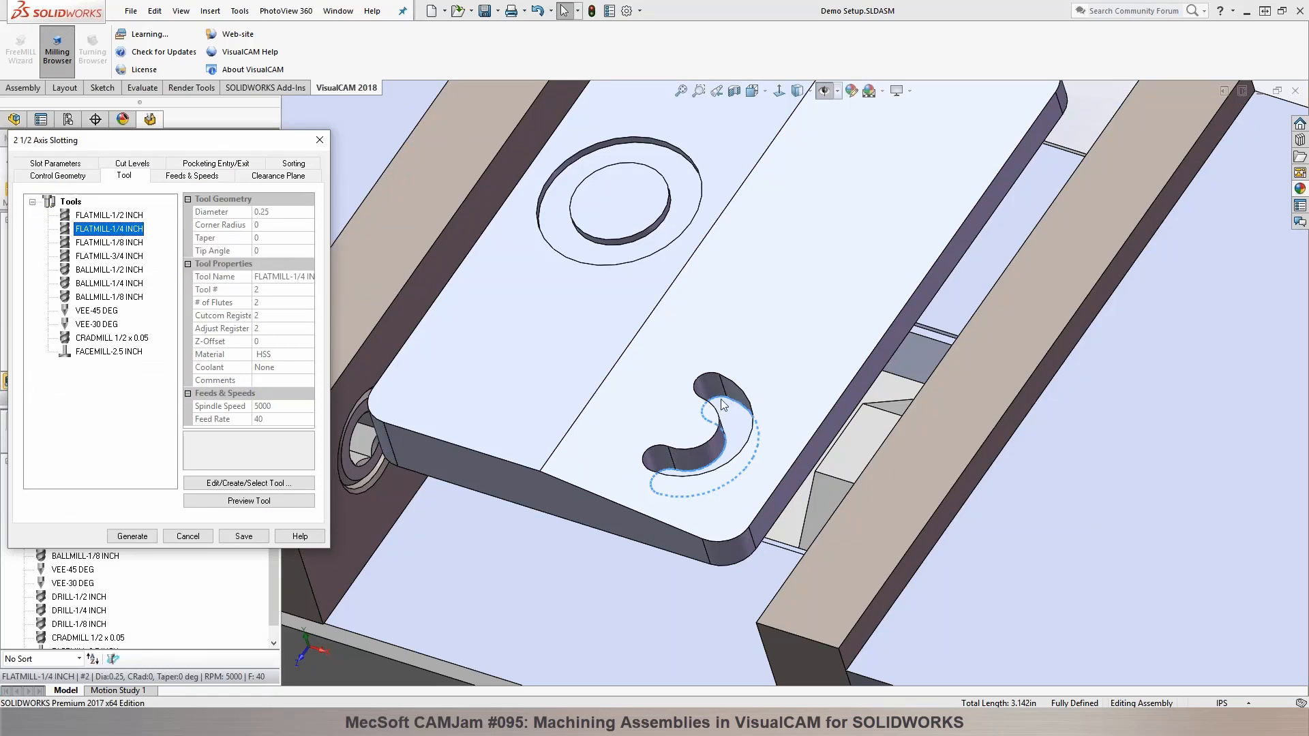
pyautogui.moveTo(71, 246)
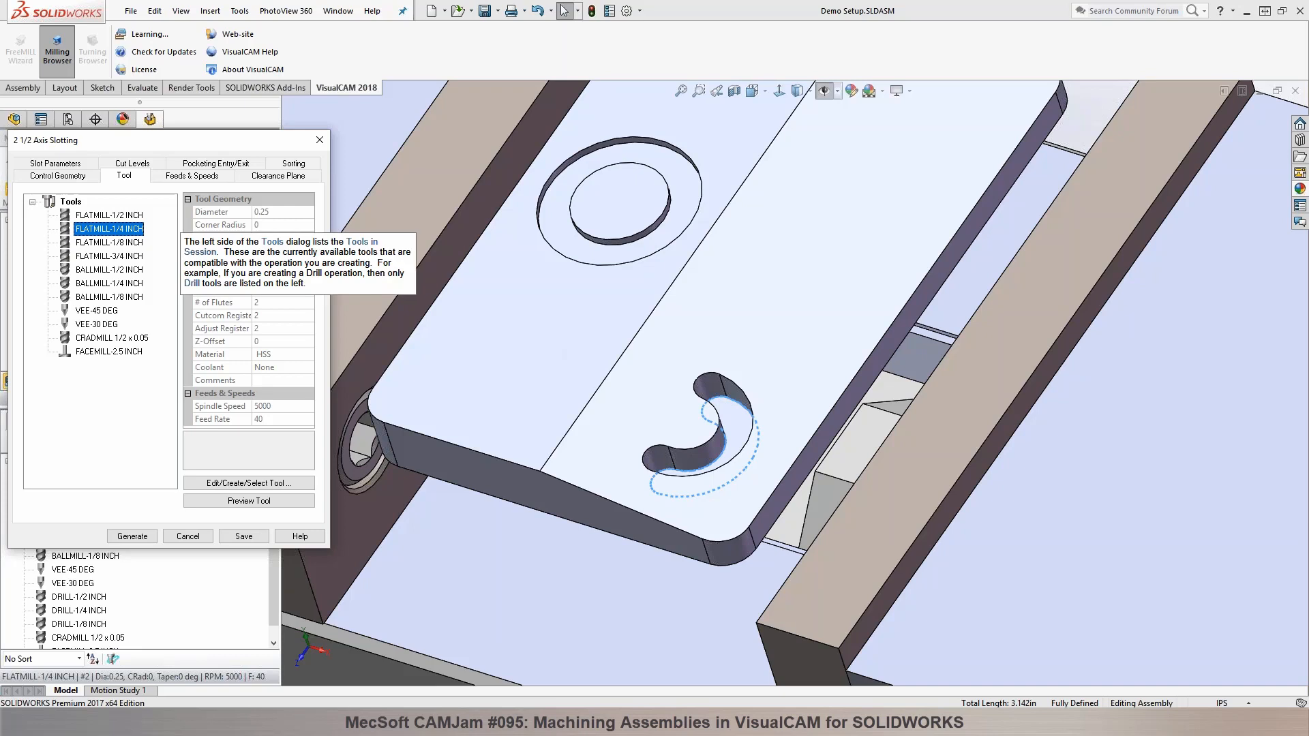
# Step: Review the operation's feeds and speeds, the 1/4 inch flat mill's tool definition, the feeds table and the clearance plane settings without changing them
pyautogui.click(188, 177)
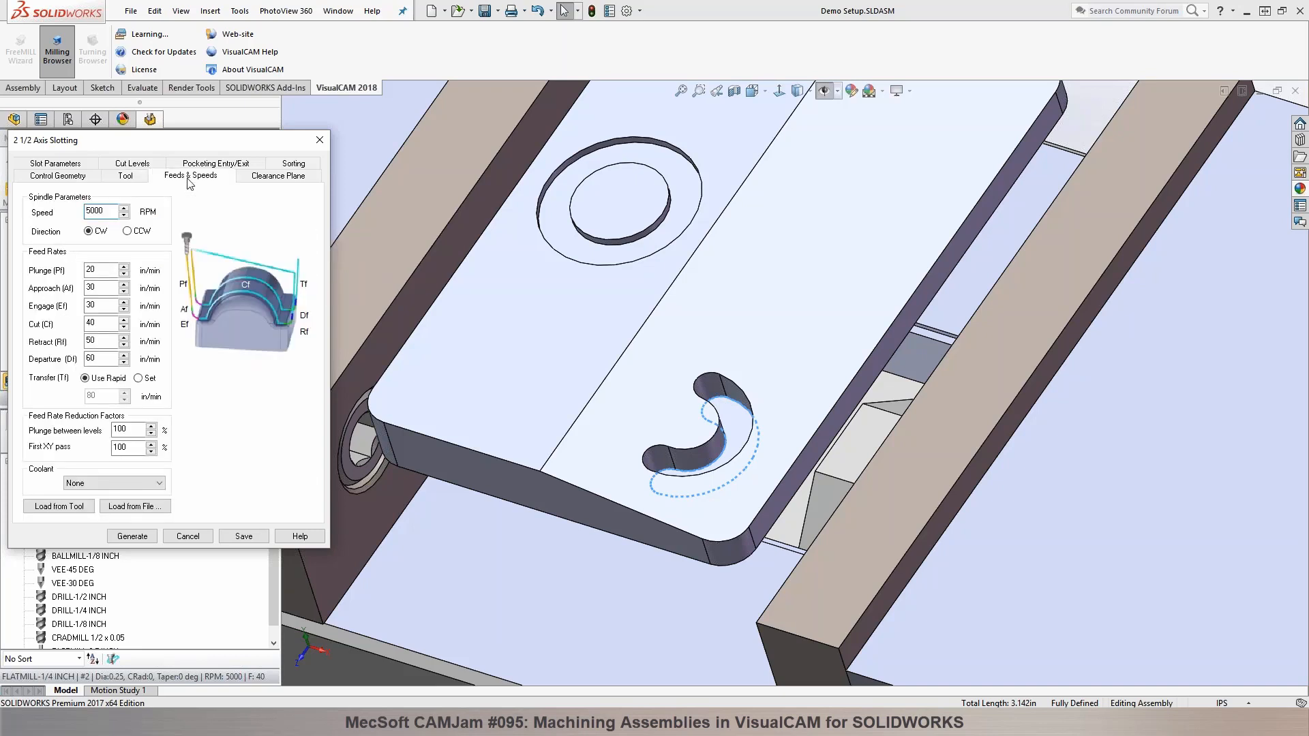
pyautogui.moveTo(244, 276)
pyautogui.click(125, 176)
pyautogui.click(225, 483)
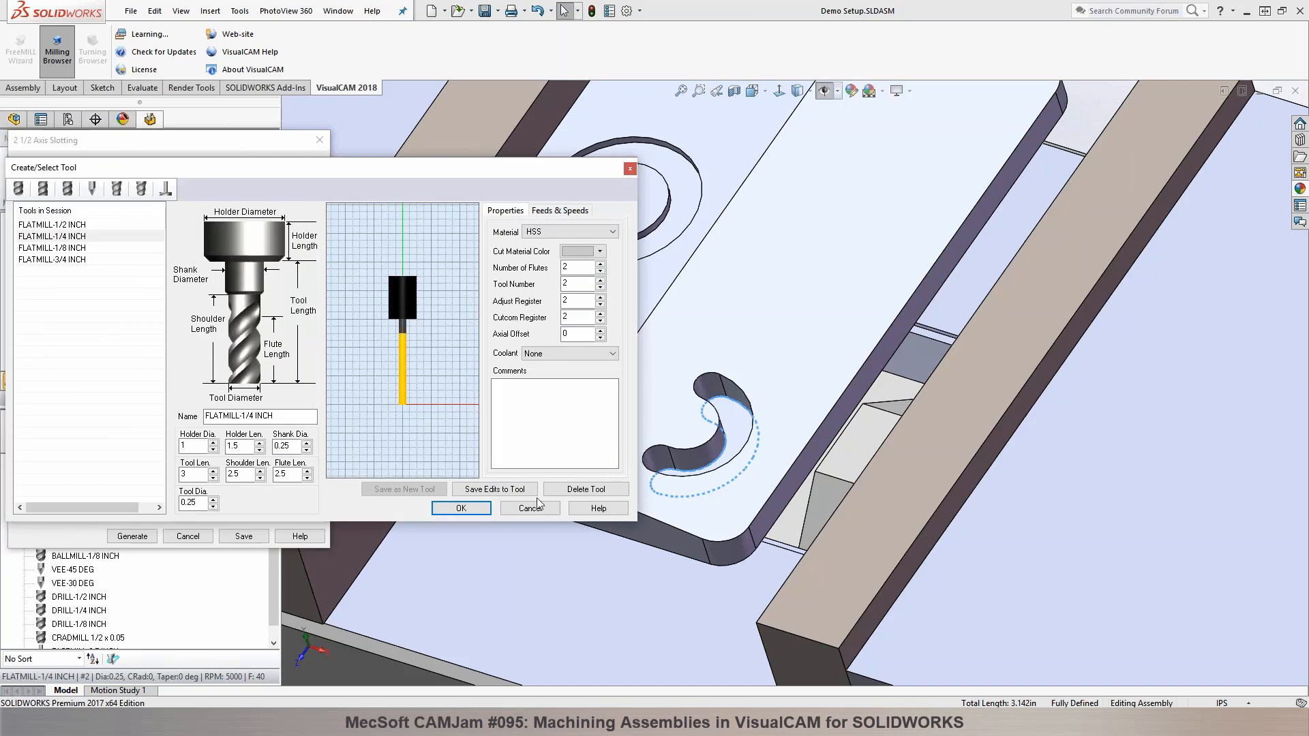
pyautogui.click(576, 211)
pyautogui.click(581, 464)
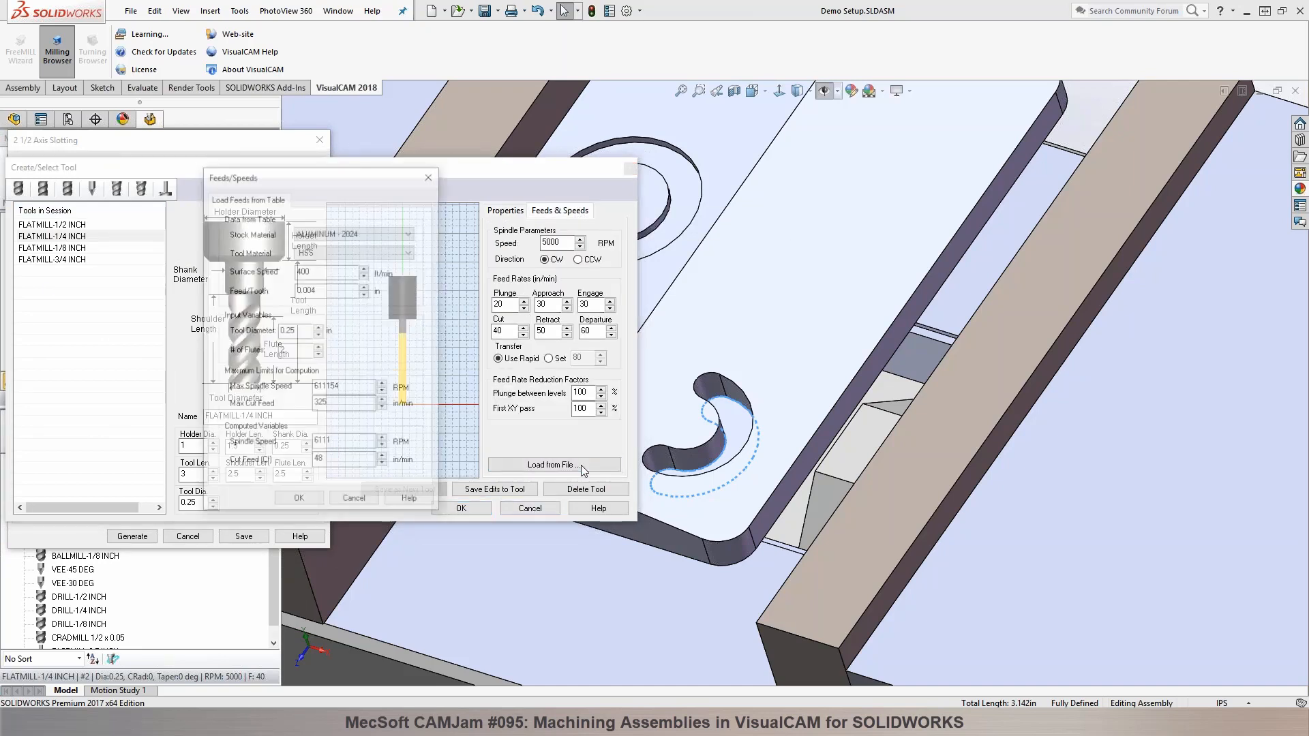
pyautogui.click(361, 499)
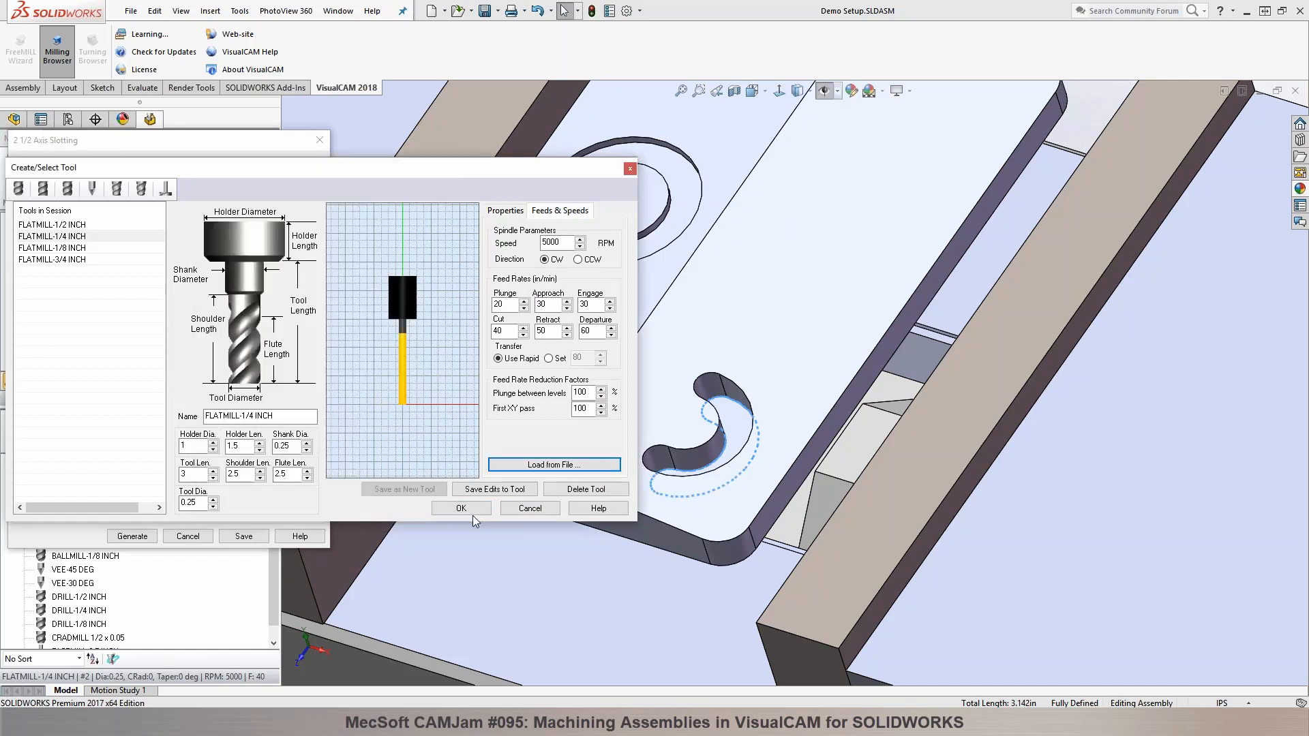
pyautogui.click(530, 508)
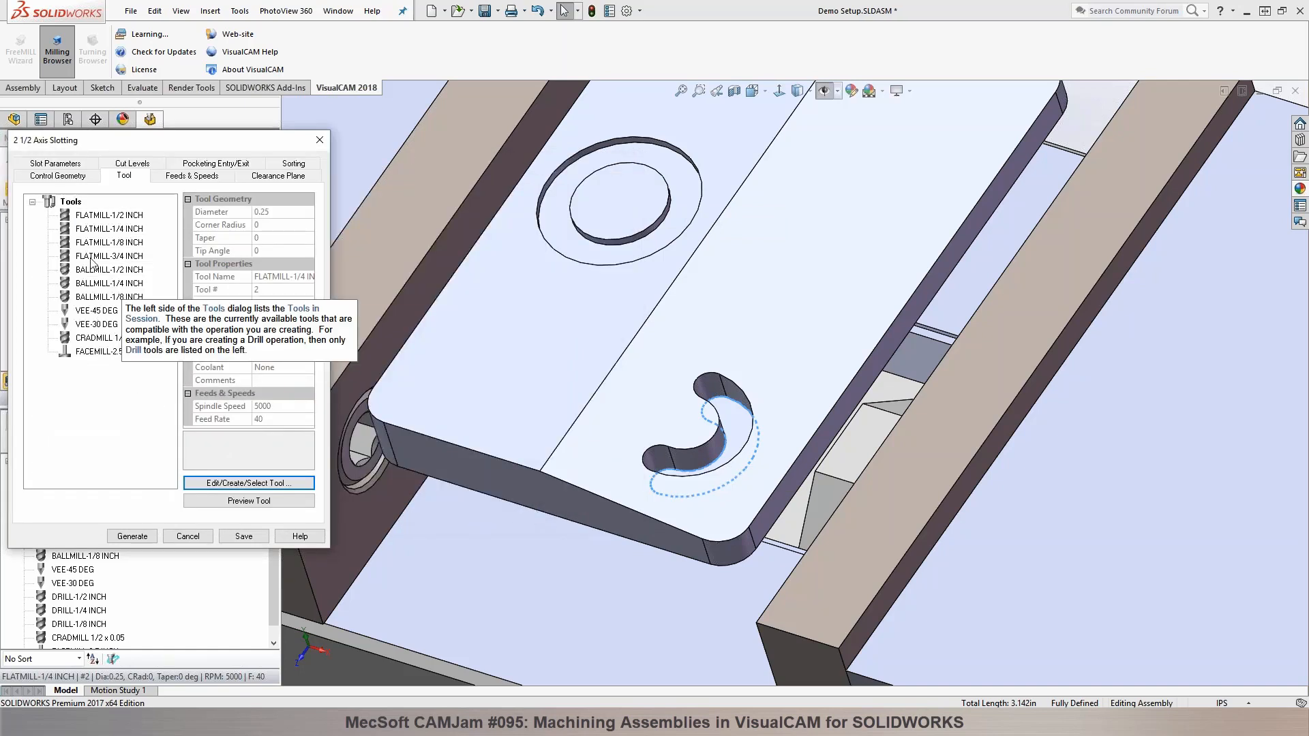
pyautogui.click(206, 176)
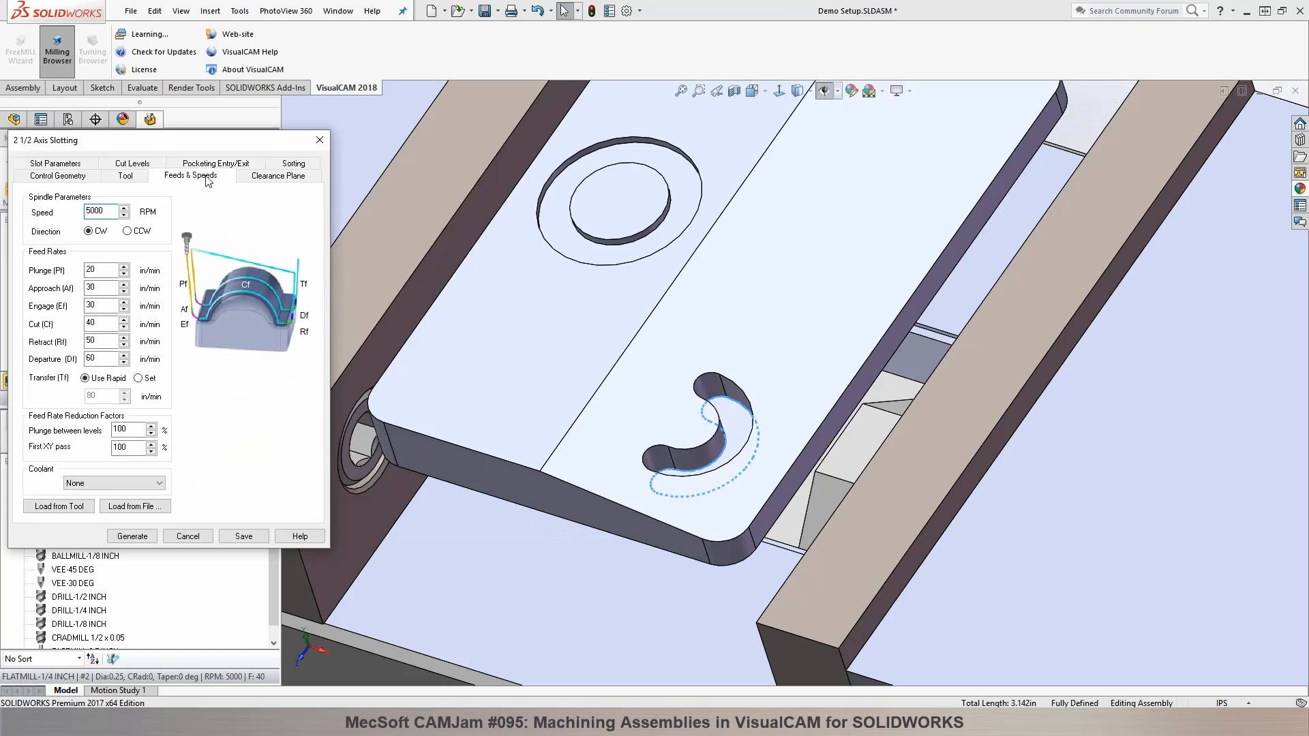
pyautogui.click(285, 175)
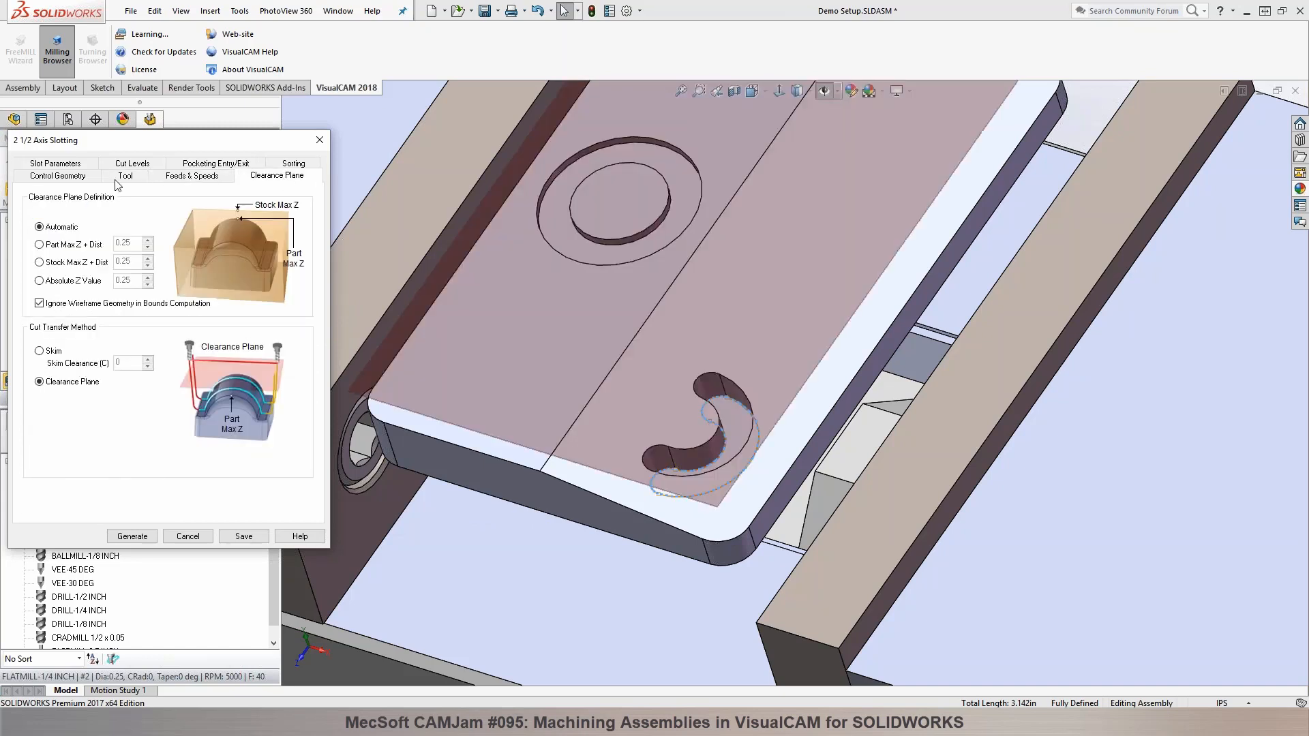
# Step: Enable the Cleanup Pass in the slotting operation's slot parameters
pyautogui.click(69, 166)
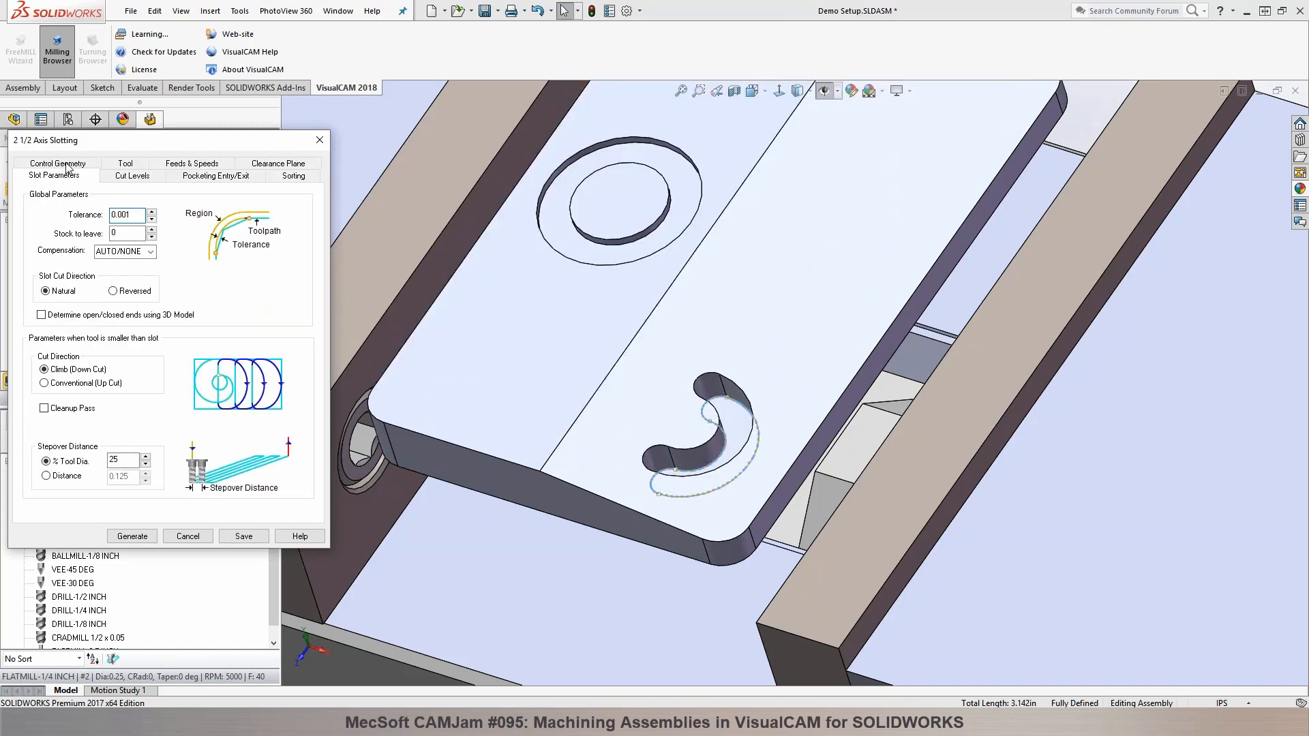
pyautogui.moveTo(59, 321)
pyautogui.click(82, 409)
# Step: Pick the total cut depth from the slot's upper to lower edge vertex and set the Rough Depth/Cut to 0.05
pyautogui.click(138, 178)
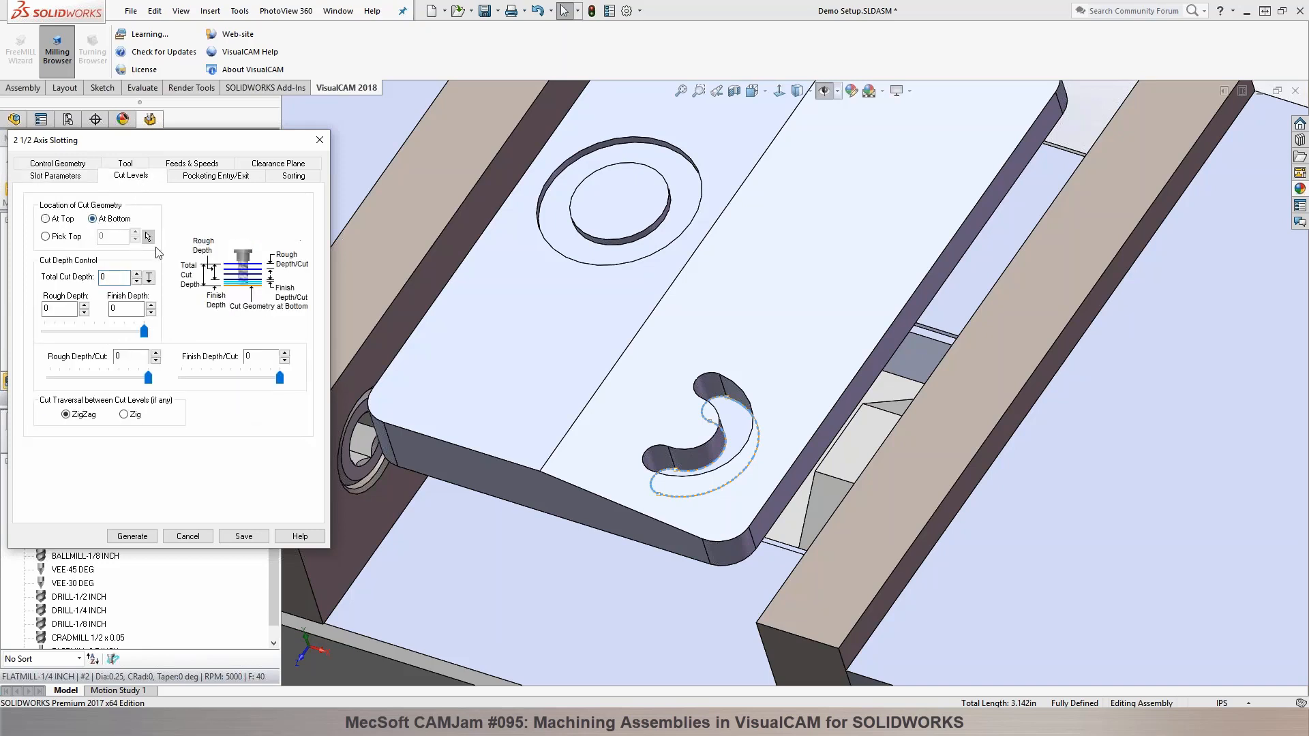
pyautogui.click(149, 278)
pyautogui.scroll(-5, 745, 402)
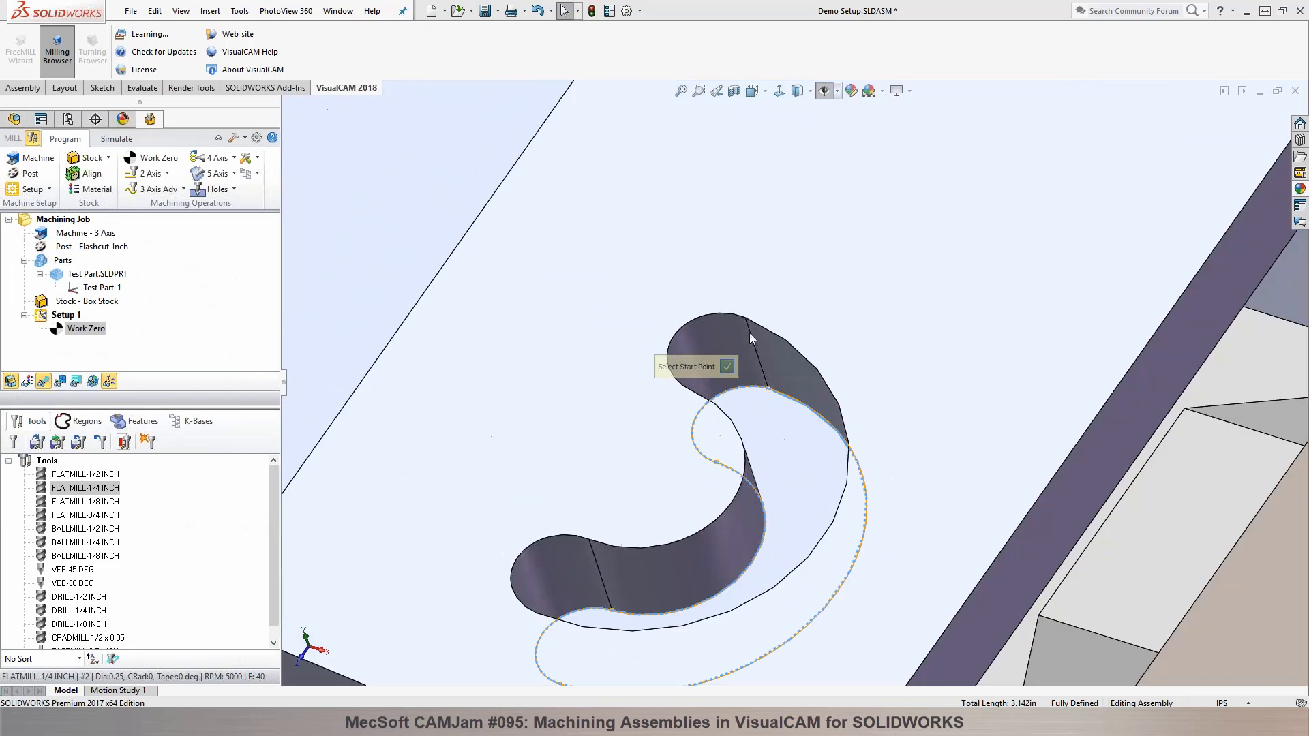
pyautogui.click(746, 317)
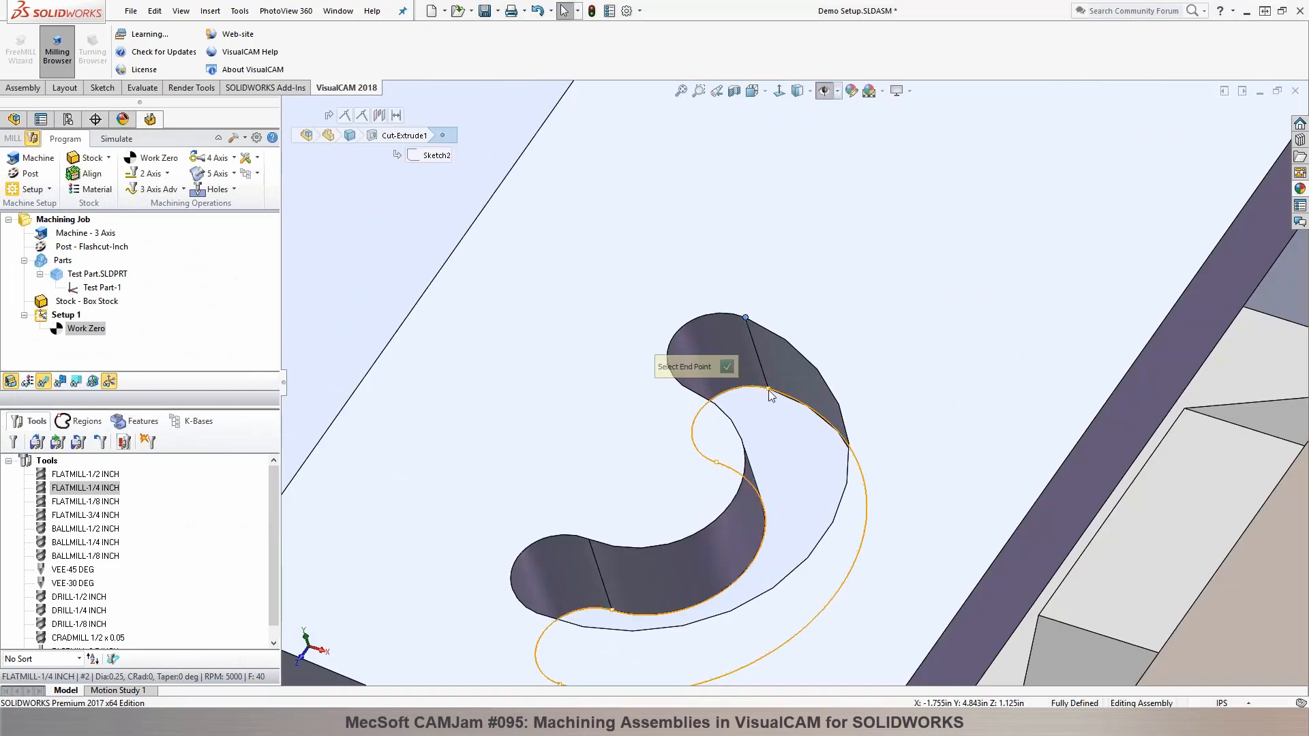
pyautogui.click(769, 390)
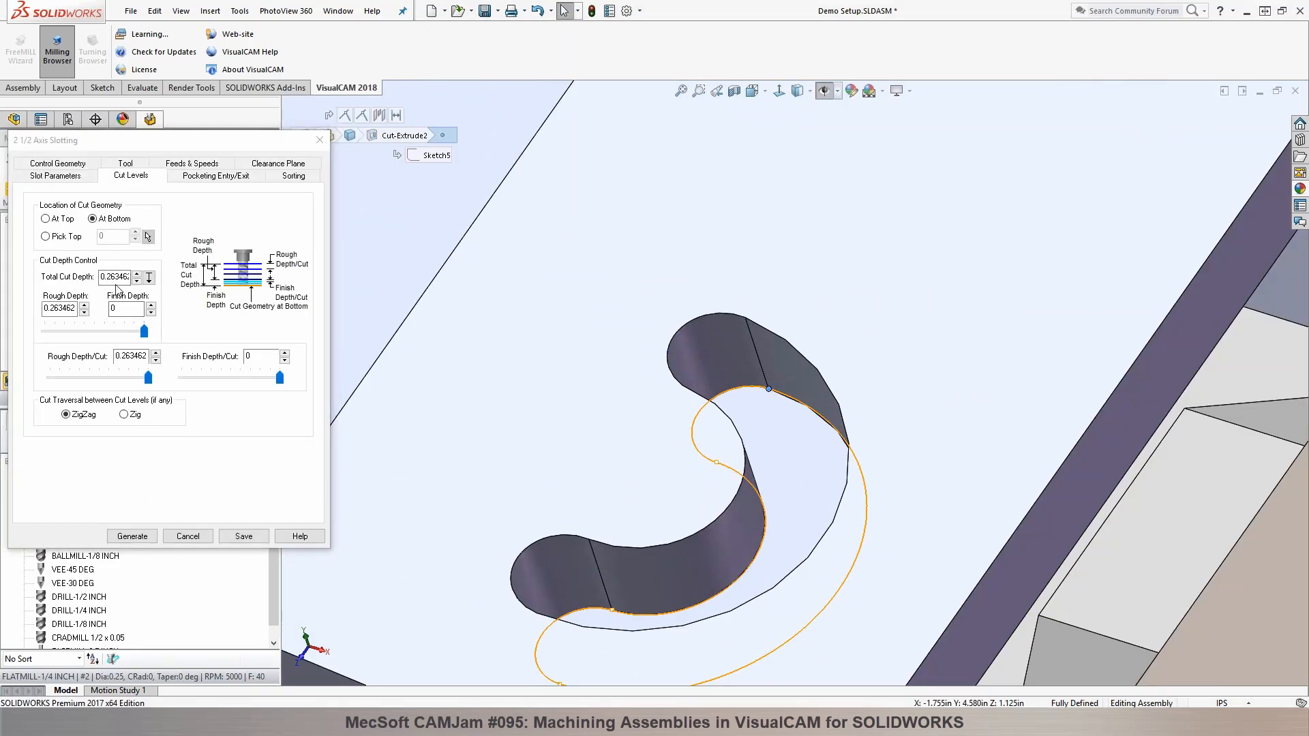
pyautogui.doubleClick(133, 356)
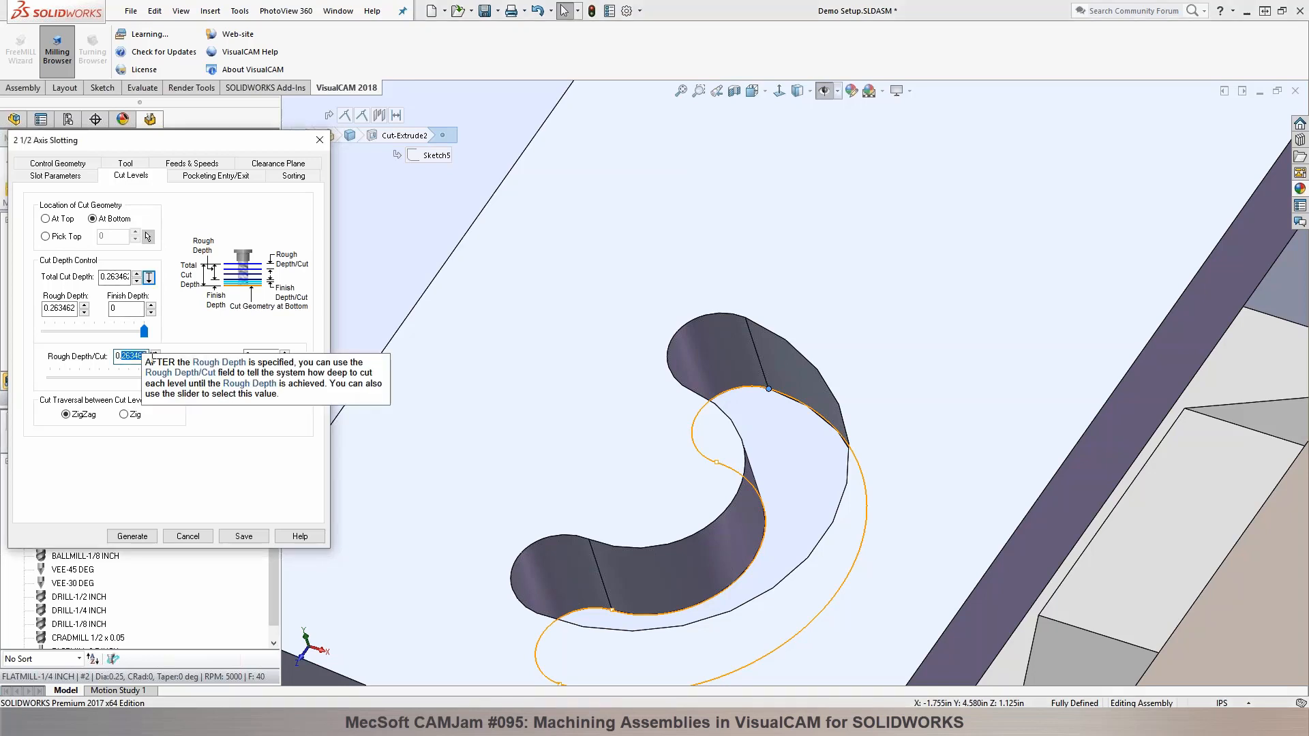
pyautogui.write('0.05')
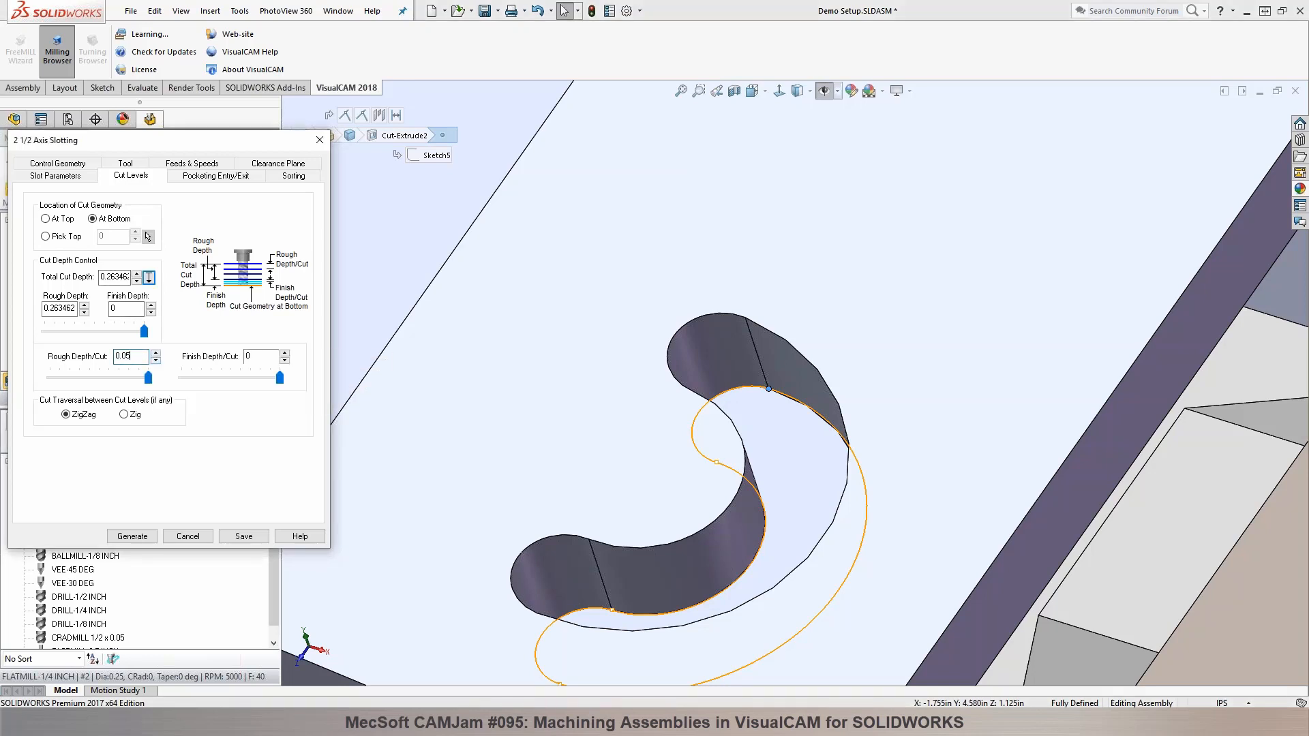
# Step: Apply the entry/exit motions at all cut levels, generate the slotting toolpath and inspect it on the part
pyautogui.click(222, 176)
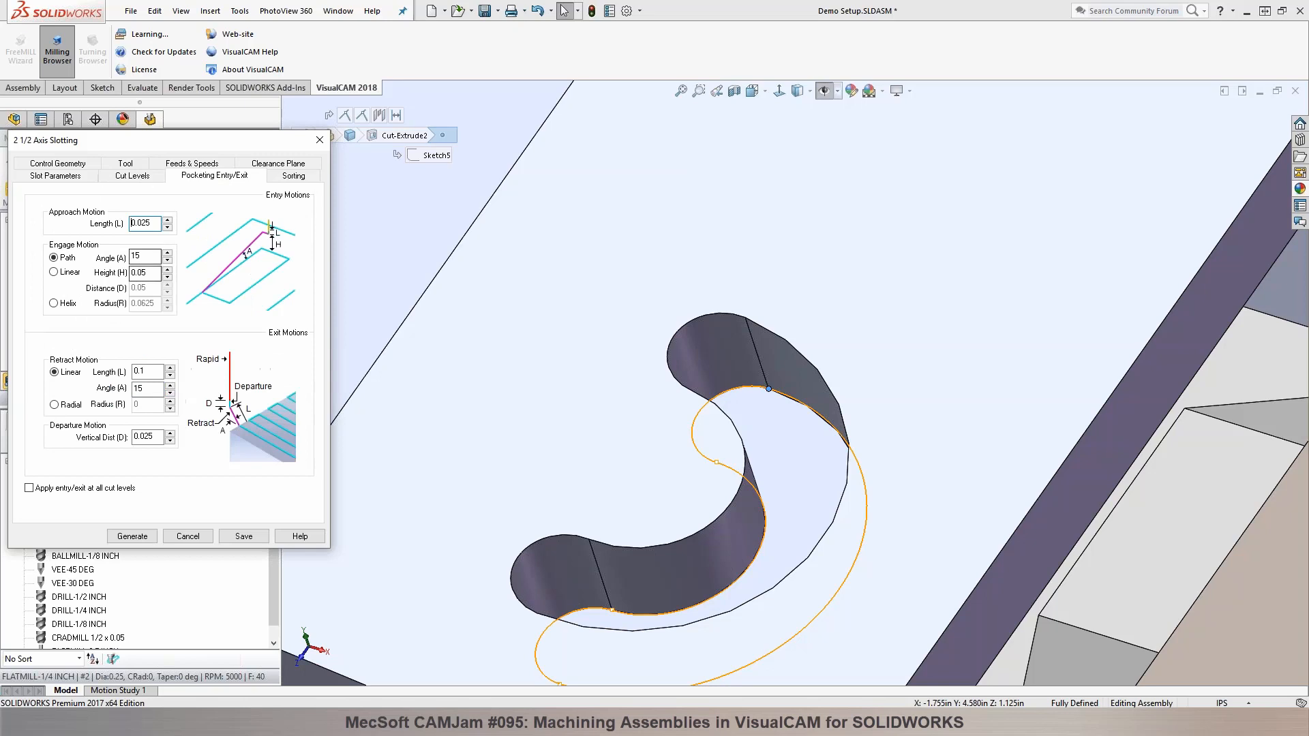
pyautogui.click(54, 489)
pyautogui.click(132, 537)
pyautogui.scroll(3, 720, 421)
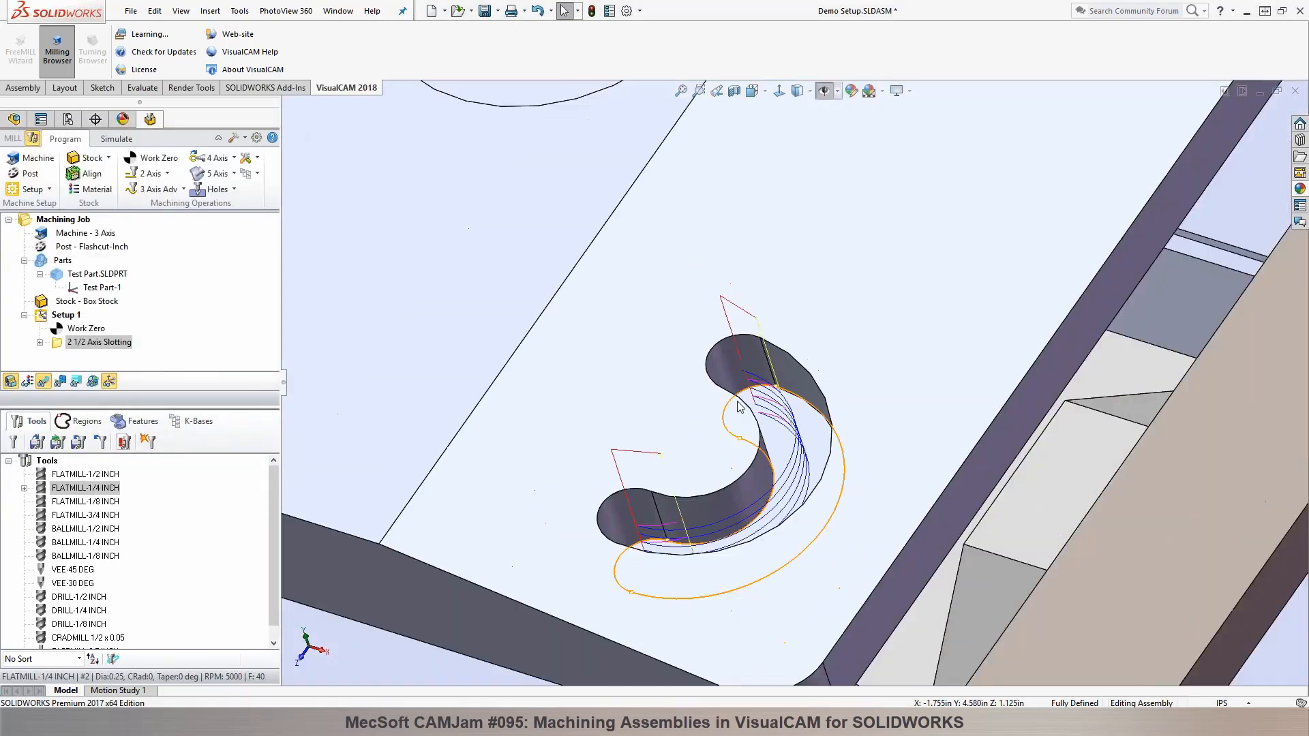
pyautogui.scroll(5, 720, 422)
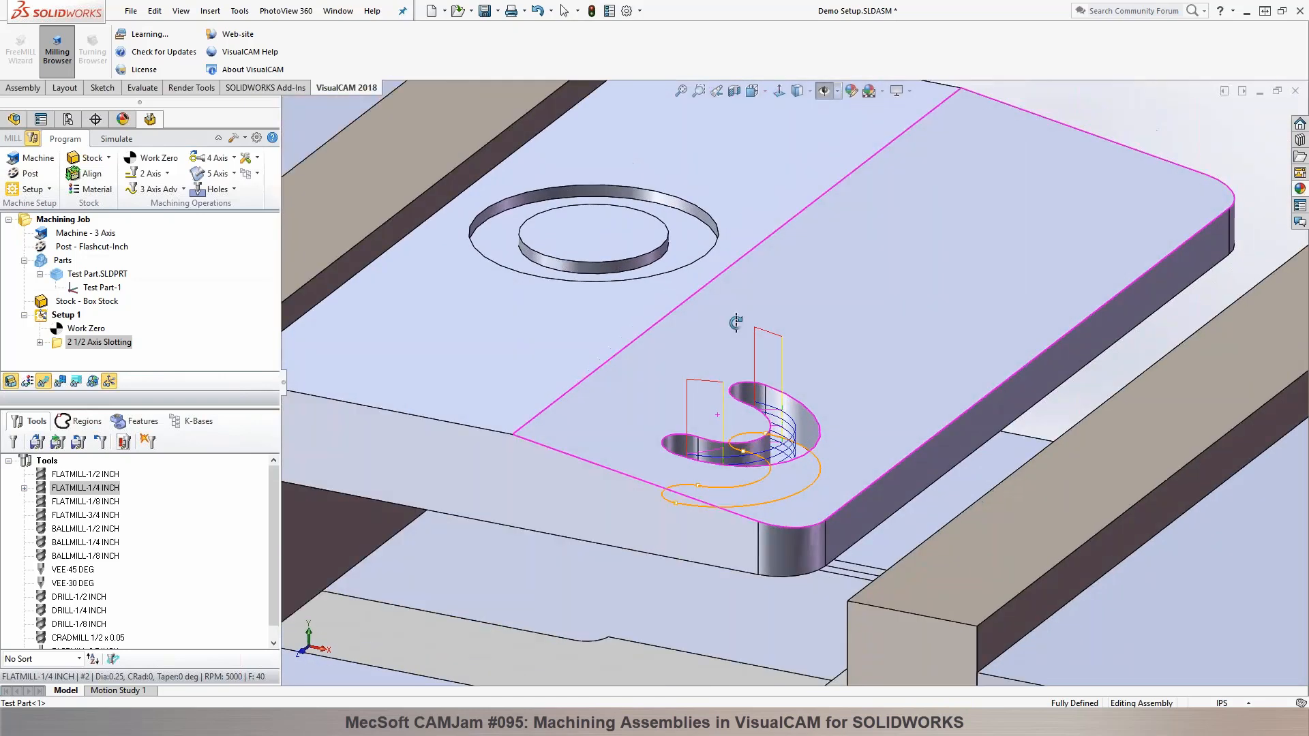
pyautogui.scroll(2, 714, 413)
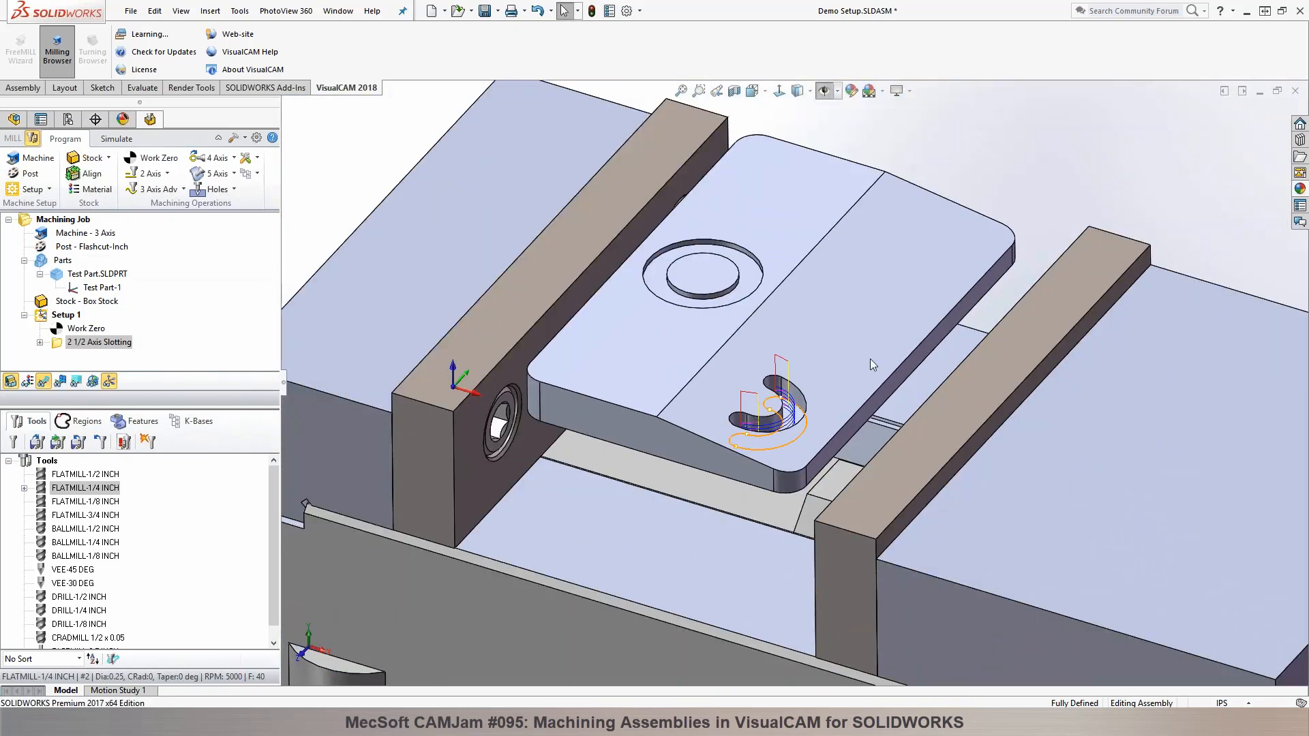
# Step: Play the material removal simulation of the 2 1/2 Axis Slotting toolpath on the box stock
pyautogui.scroll(-4, 870, 358)
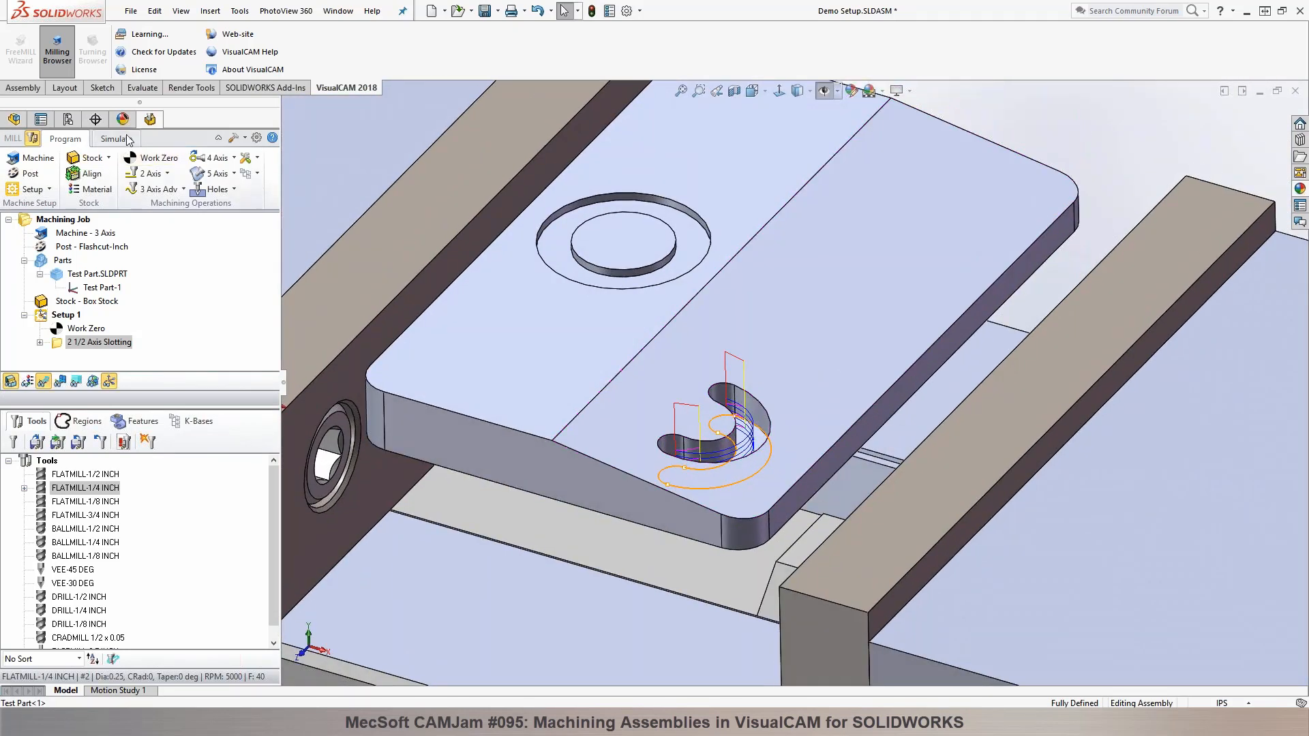
pyautogui.click(128, 139)
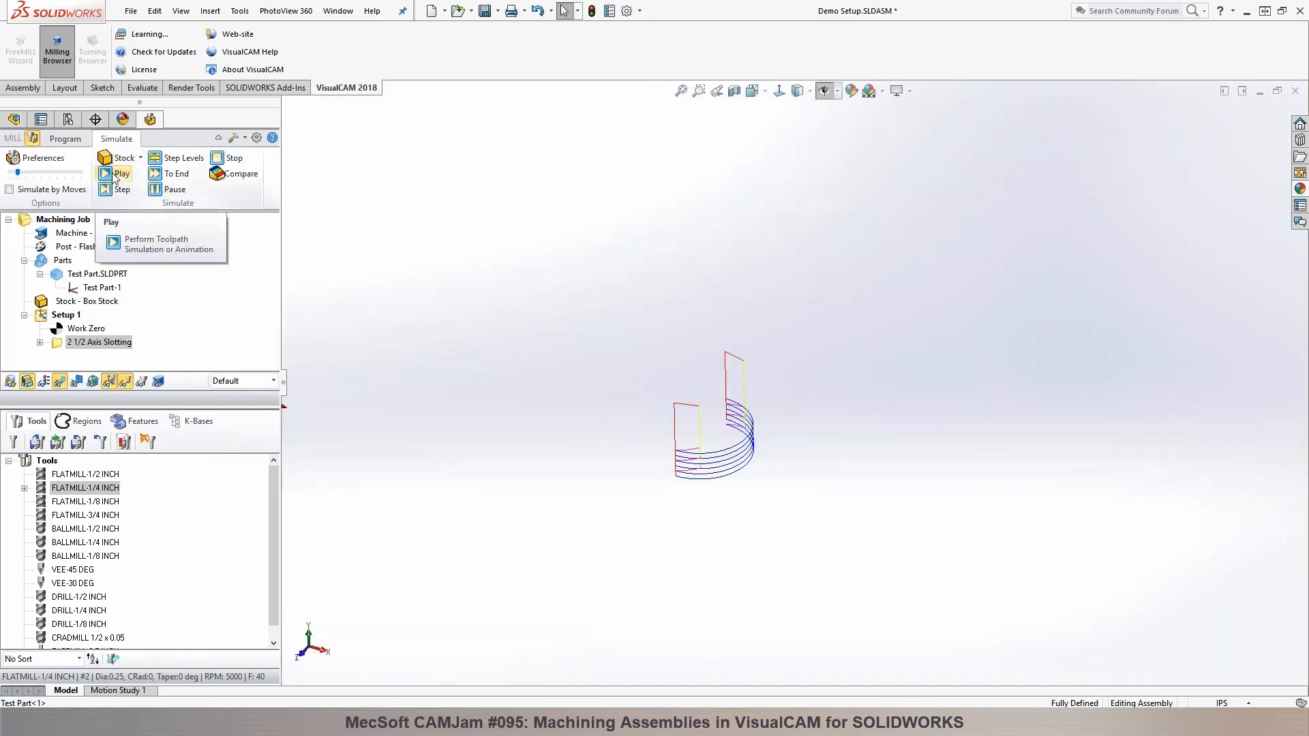
pyautogui.click(116, 176)
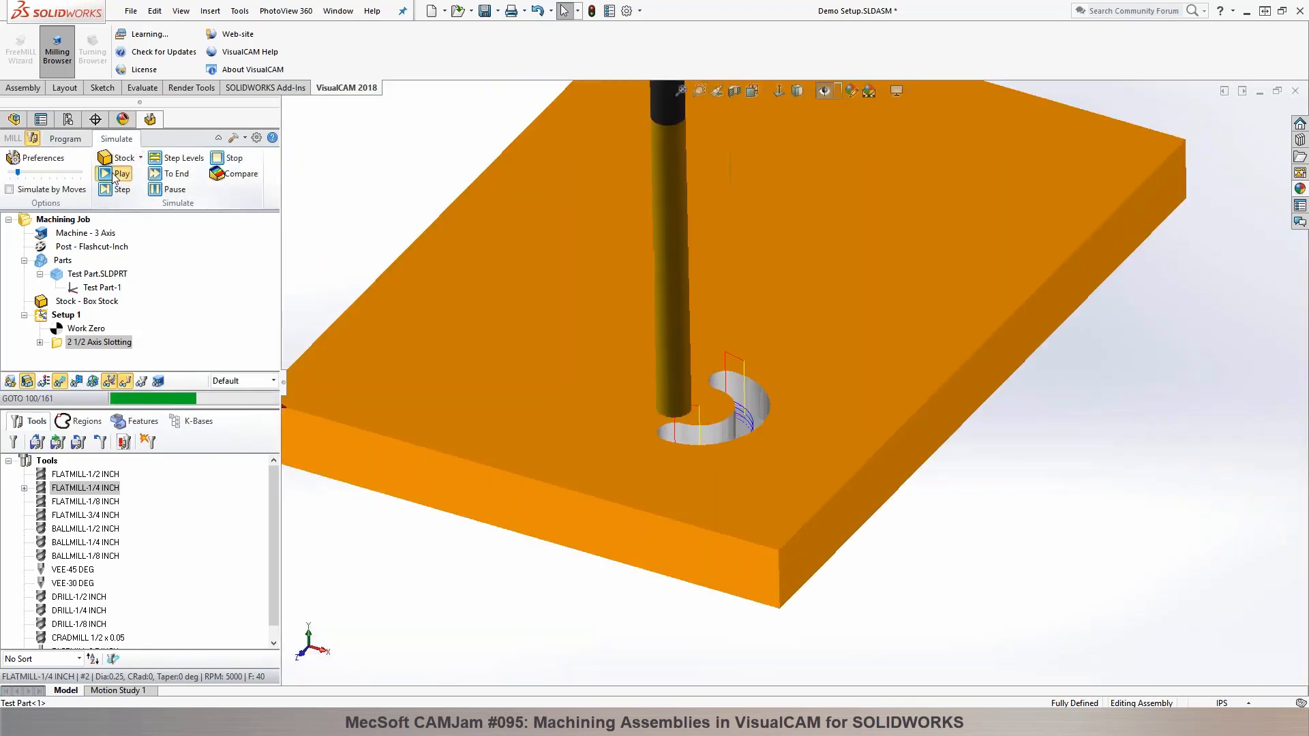
pyautogui.moveTo(503, 260); pyautogui.dragTo(525, 286, button='middle')
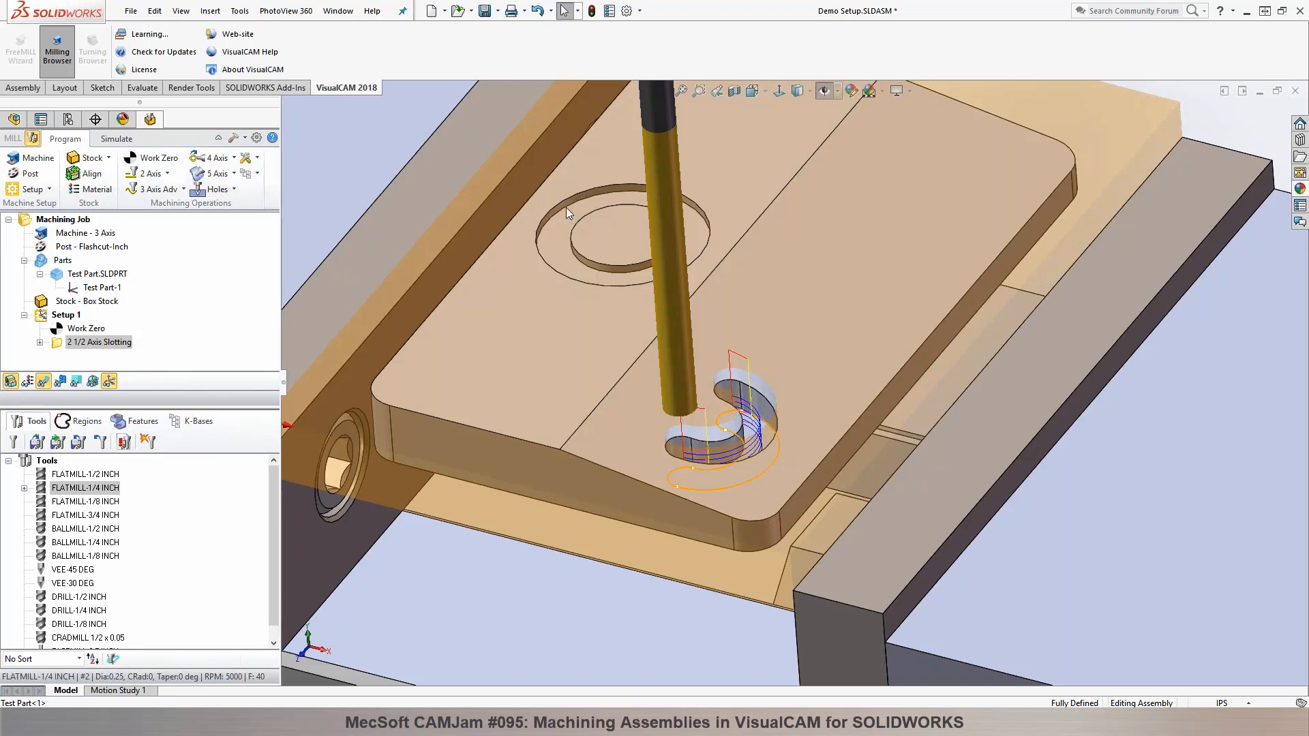
# Step: Create a 2 1/2 Axis Profiling operation using the lower outer edge of the circular groove as its machining region
pyautogui.click(566, 207)
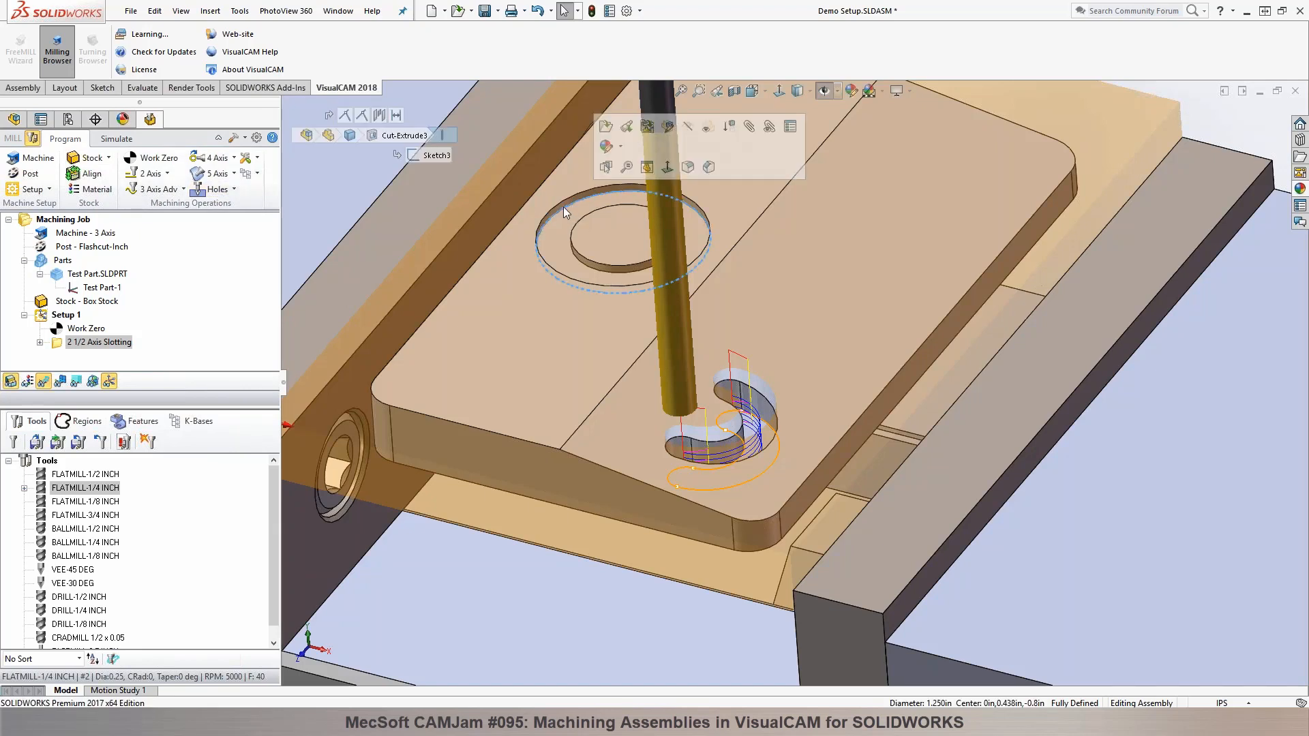
pyautogui.moveTo(1145, 233); pyautogui.dragTo(1208, 176, button='middle')
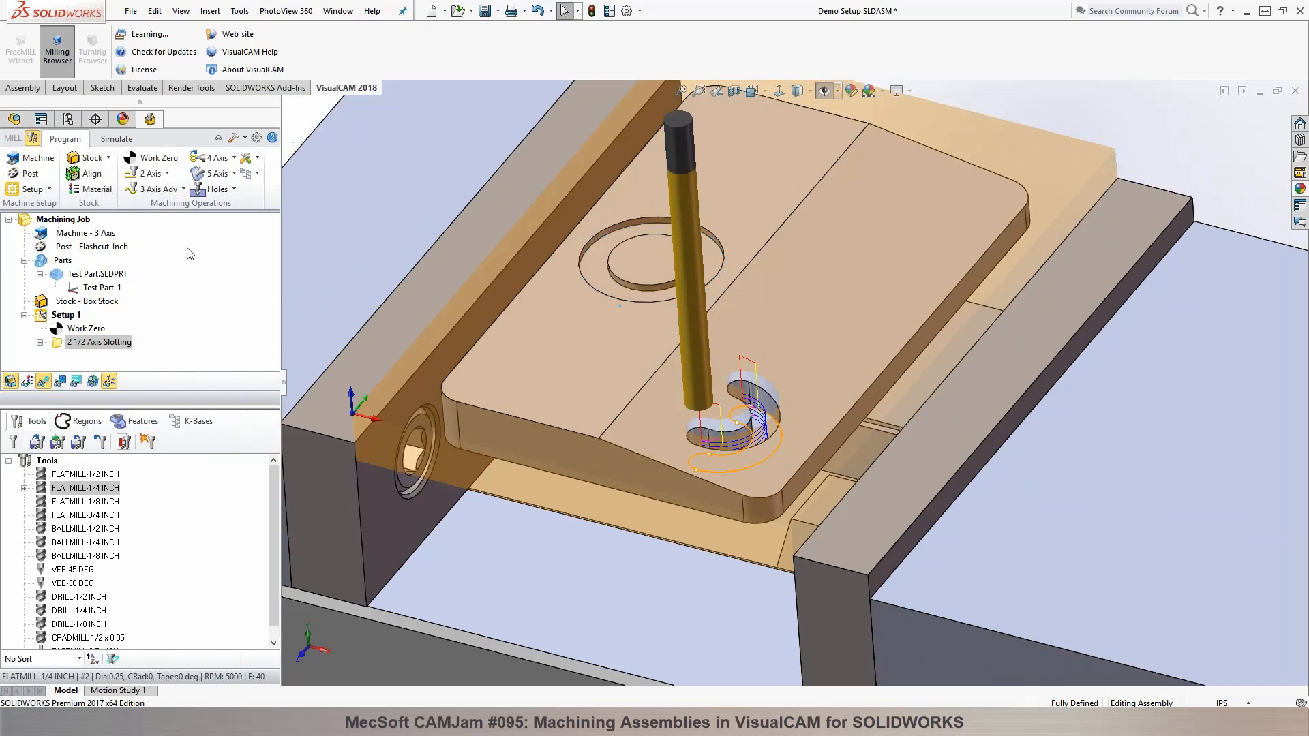
pyautogui.click(168, 174)
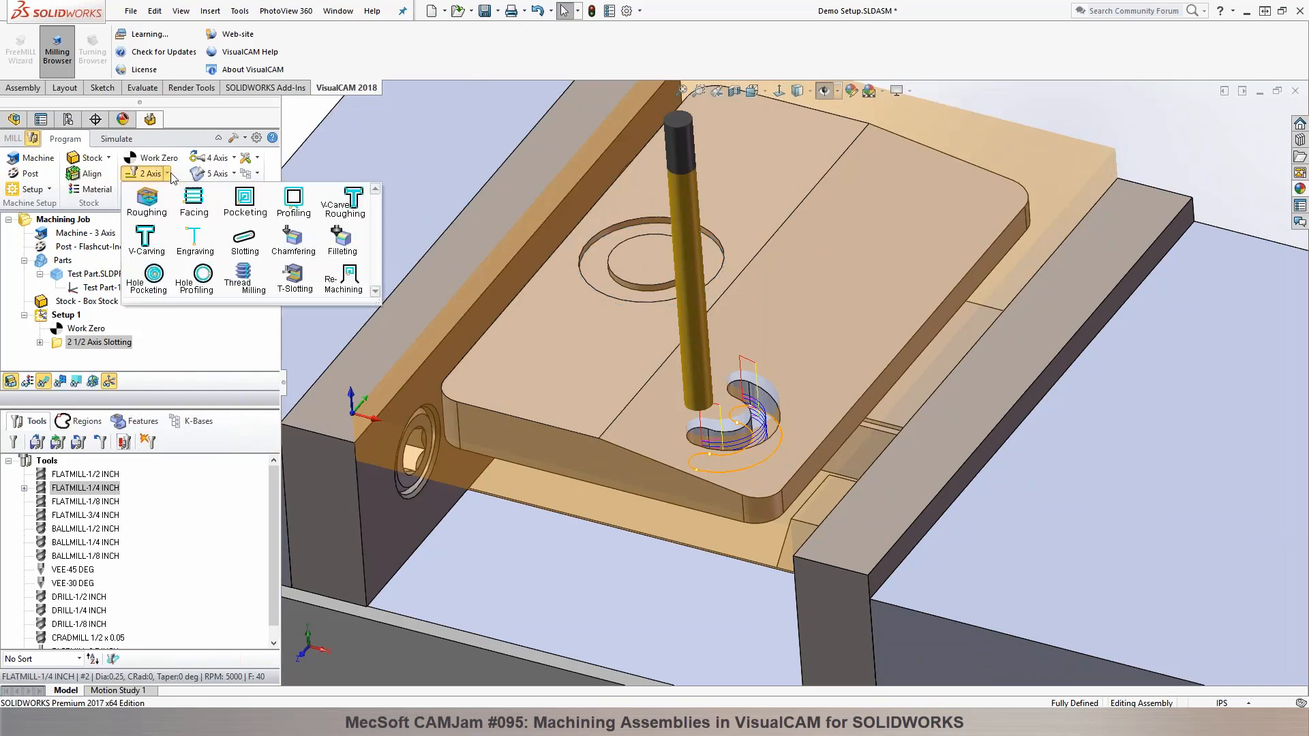
pyautogui.click(292, 211)
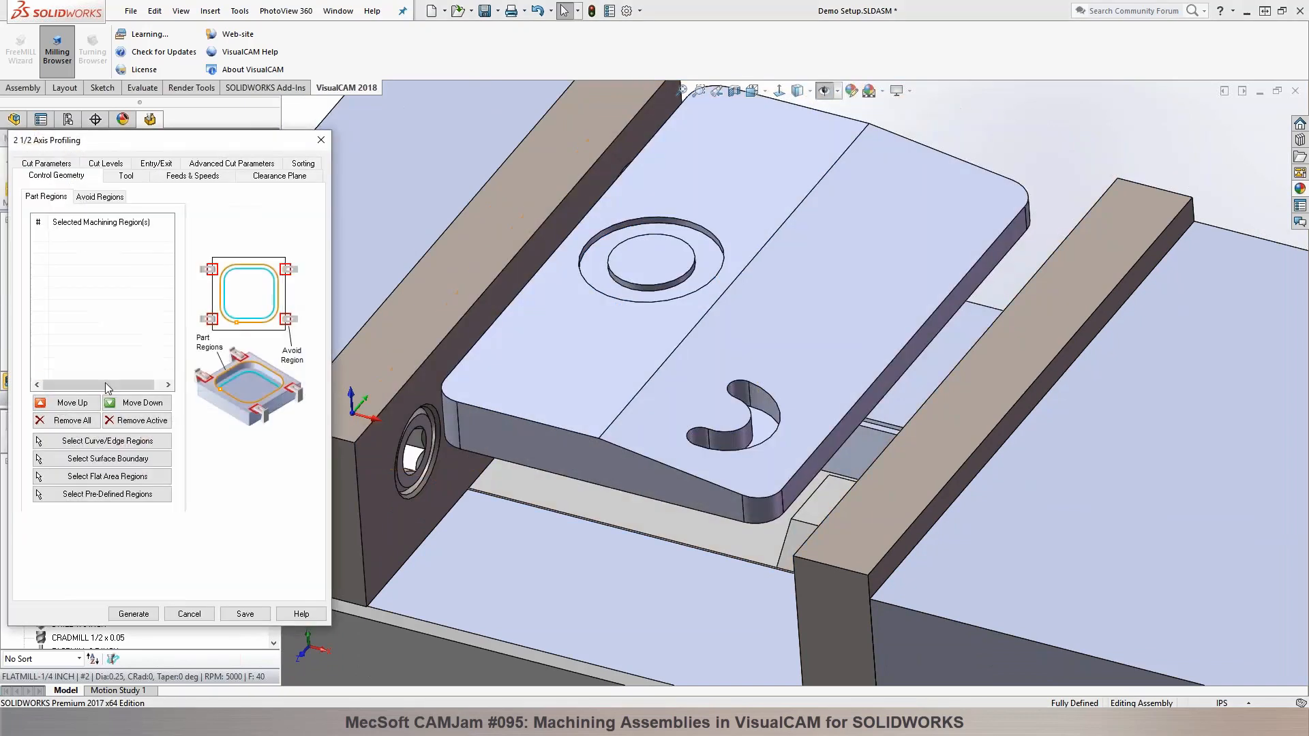
pyautogui.click(82, 441)
pyautogui.click(602, 247)
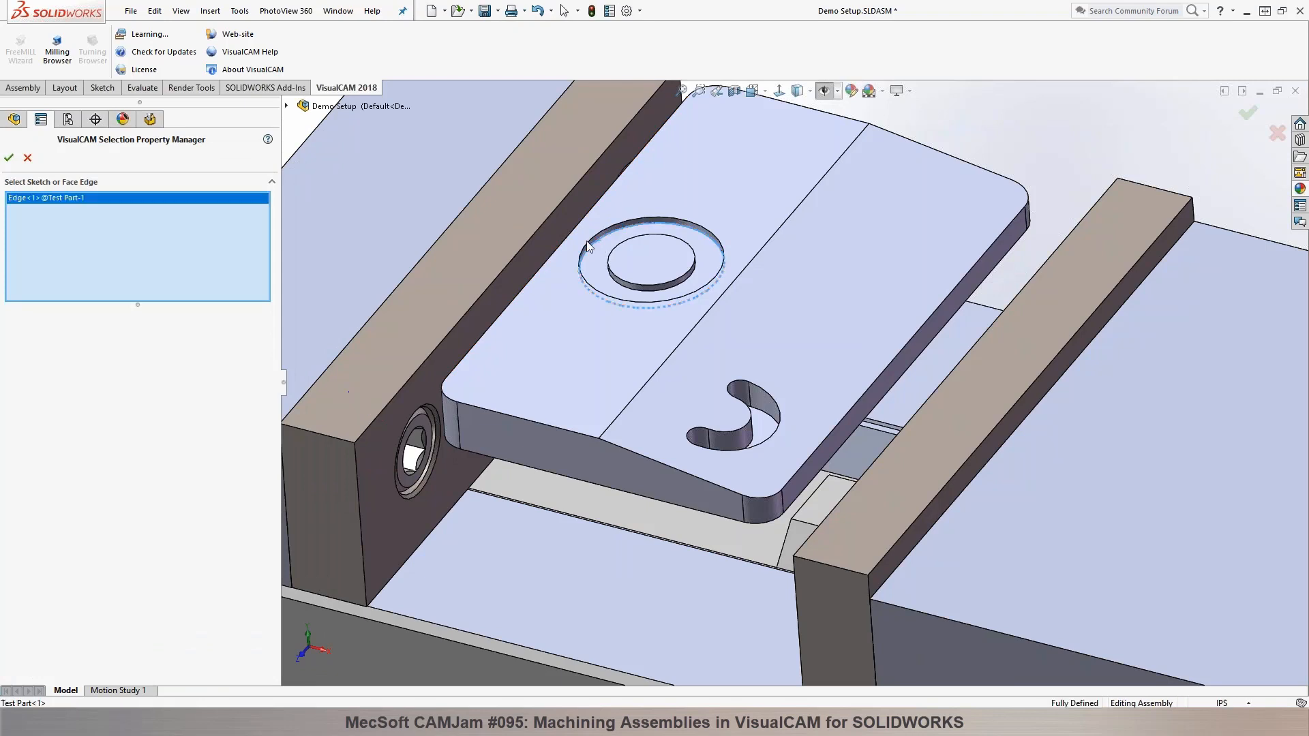
pyautogui.click(8, 158)
# Step: Set the profiling cut to Climb (Down Cut), Inside for closed curves, with the cut geometry located At Bottom
pyautogui.click(125, 179)
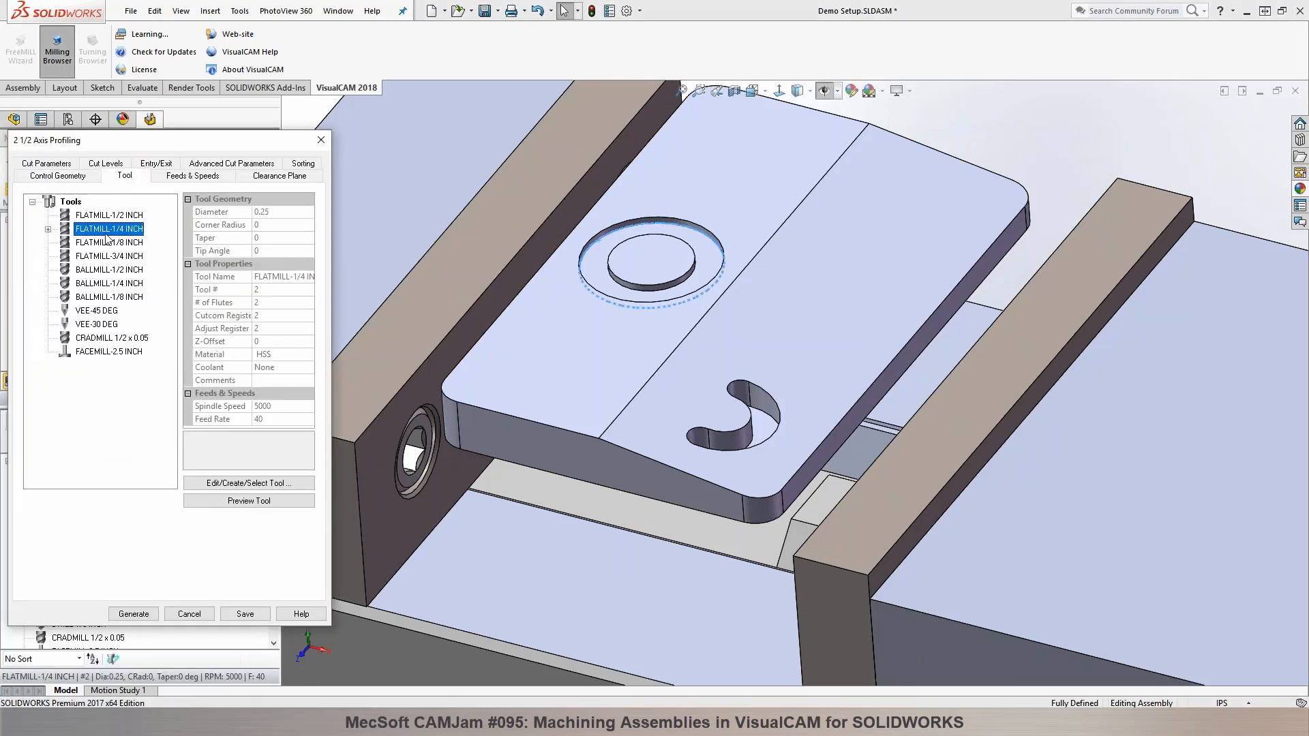
pyautogui.click(65, 167)
pyautogui.click(56, 298)
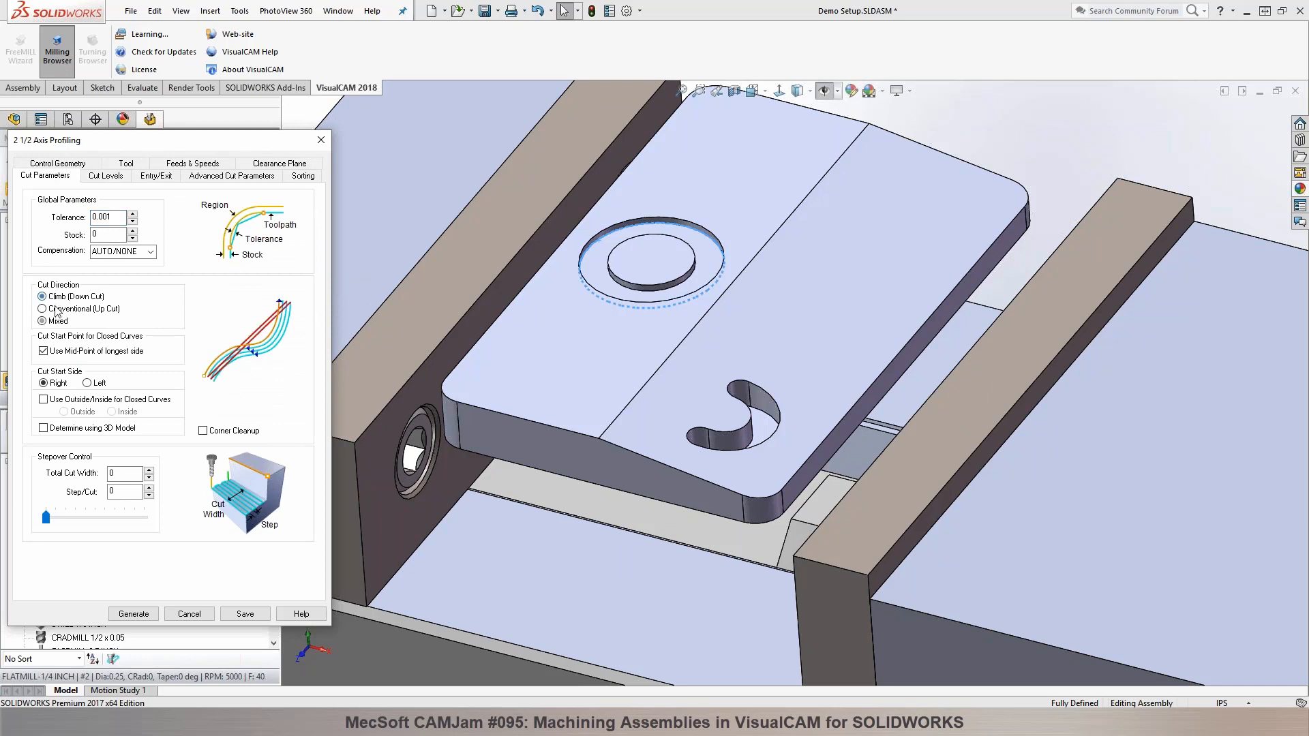
pyautogui.click(72, 399)
pyautogui.click(128, 412)
pyautogui.click(115, 177)
pyautogui.click(107, 219)
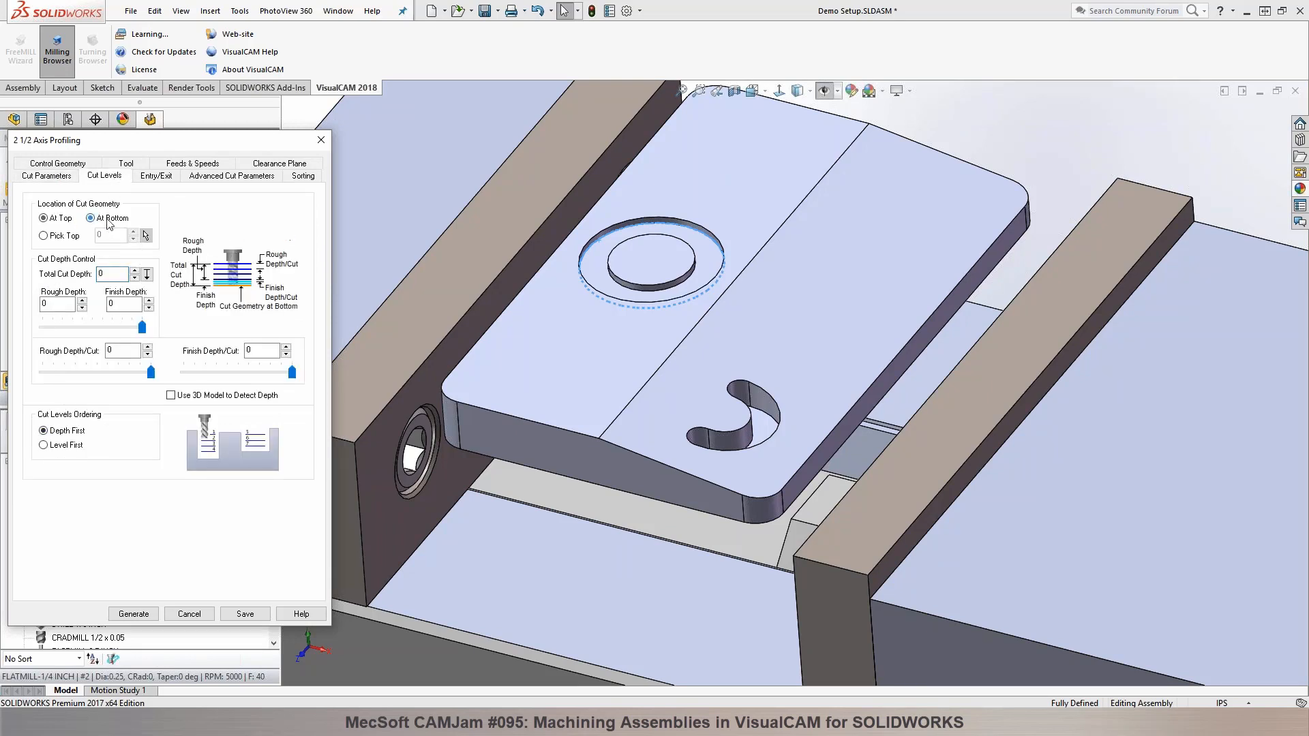
# Step: Set the profiling entry motion to Along Path and generate the toolpath
pyautogui.click(149, 176)
pyautogui.click(101, 202)
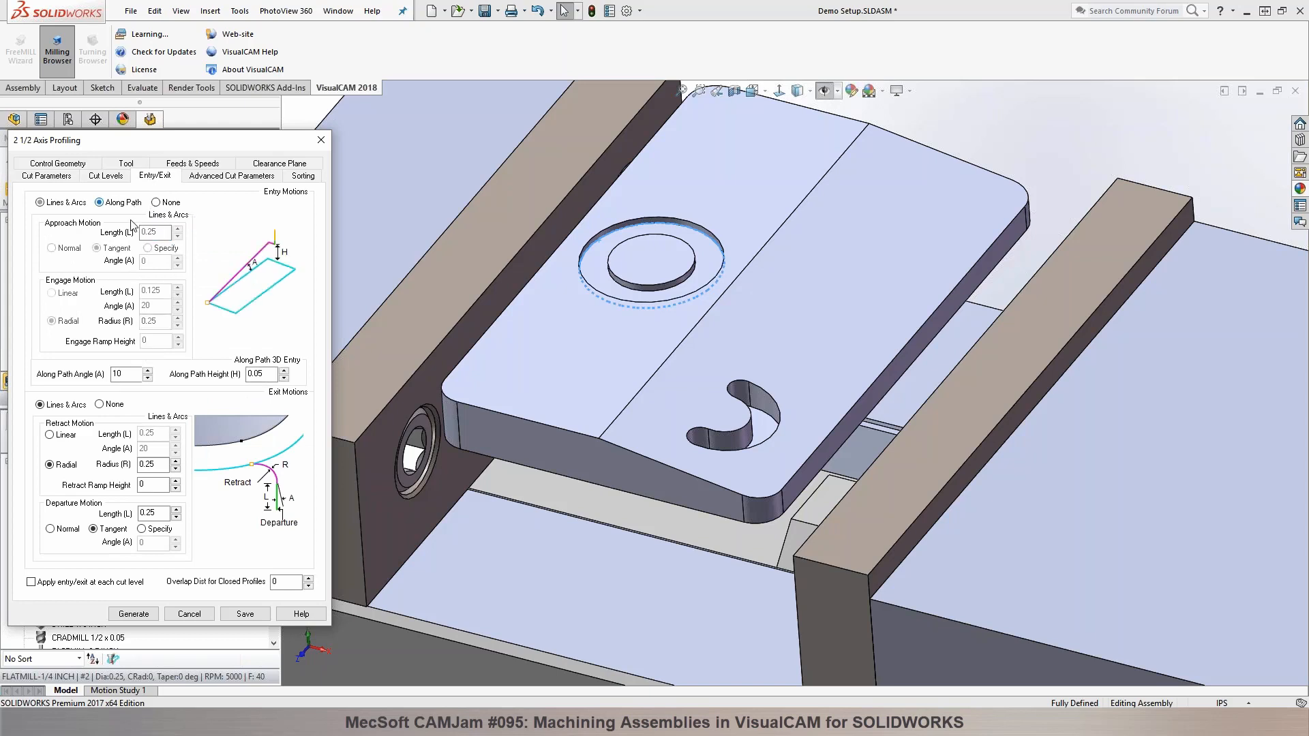
pyautogui.click(135, 613)
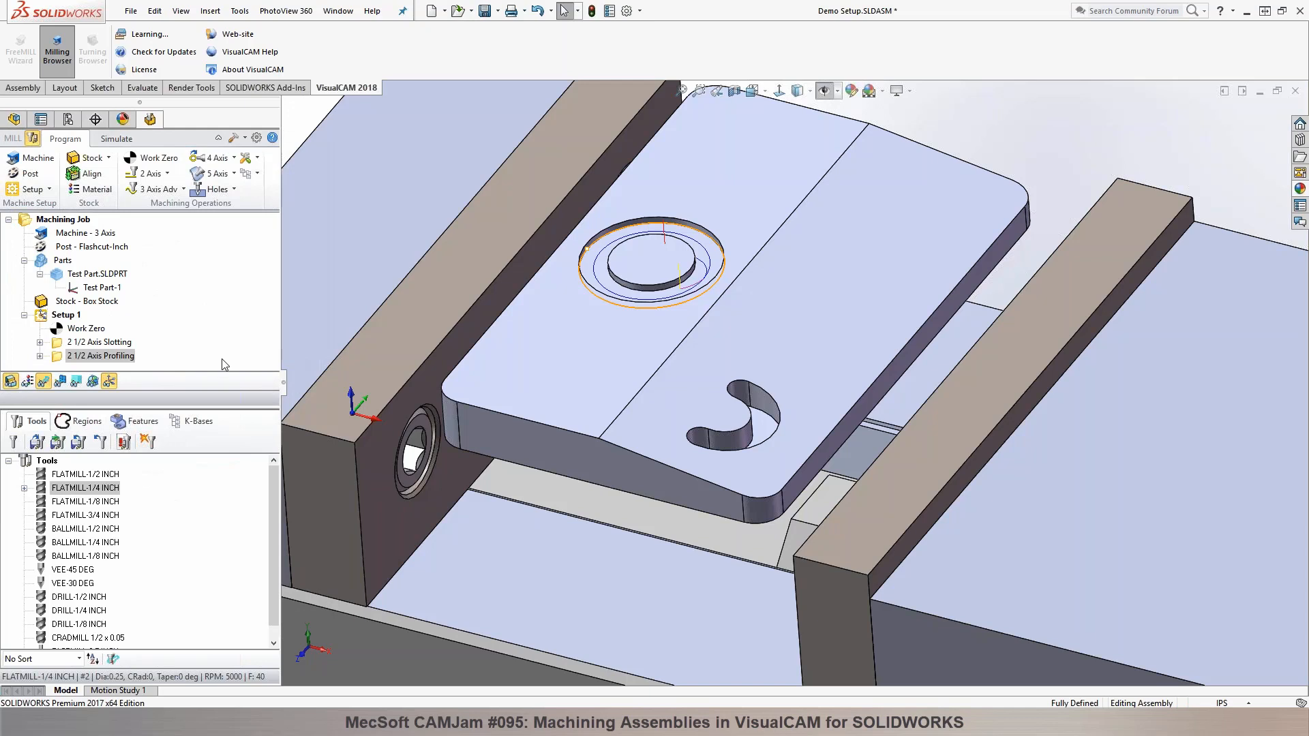
# Step: Edit the 2 1/2 Axis Profiling operation to set its exit motions to None and regenerate the toolpath
pyautogui.doubleClick(60, 361)
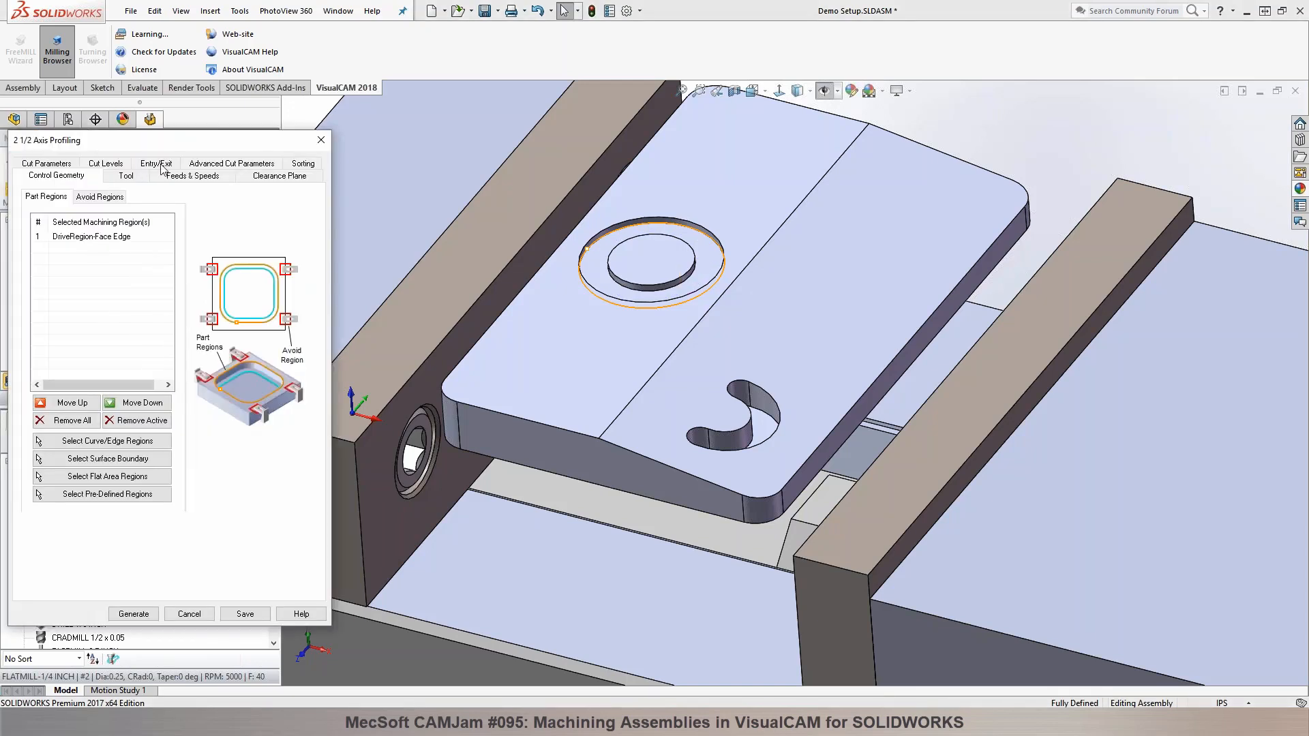
pyautogui.click(155, 176)
pyautogui.click(114, 408)
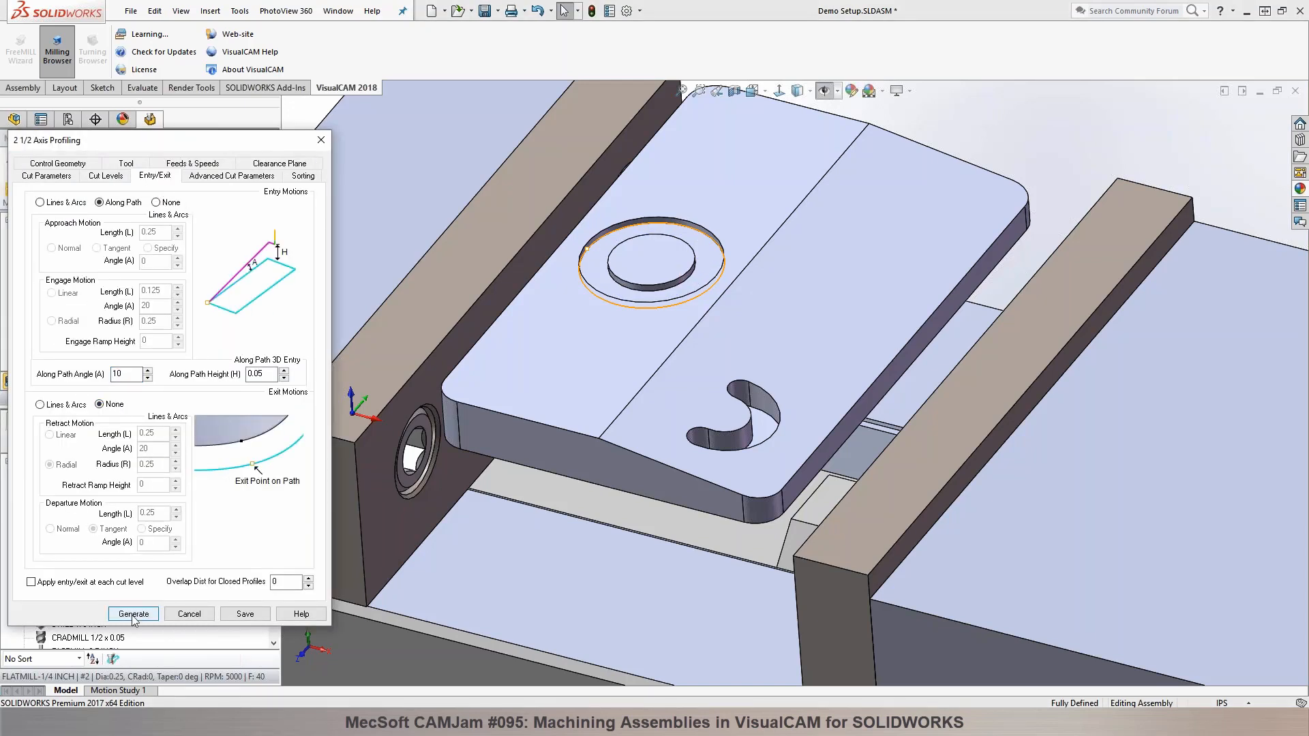
pyautogui.click(134, 613)
# Step: Simulate the profiling toolpath cutting the circular groove, and return to the machining program
pyautogui.click(118, 138)
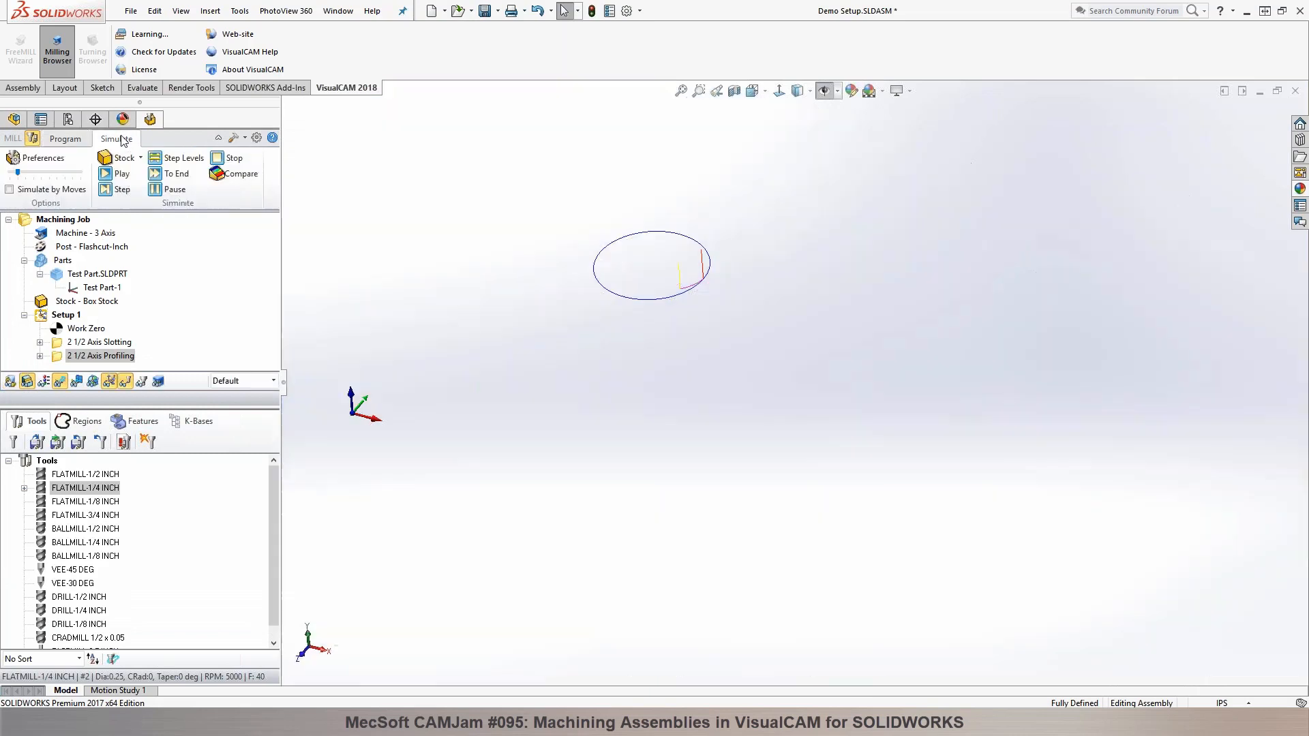
pyautogui.click(112, 175)
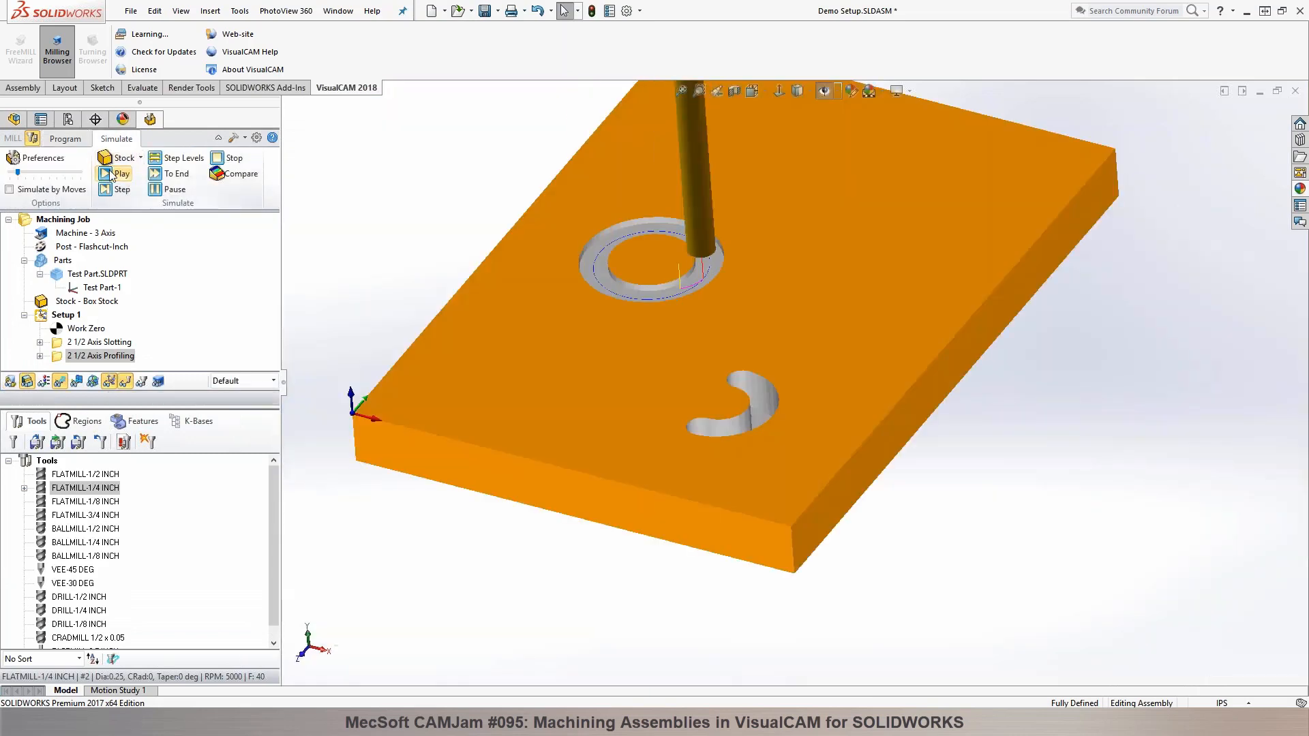
pyautogui.click(68, 140)
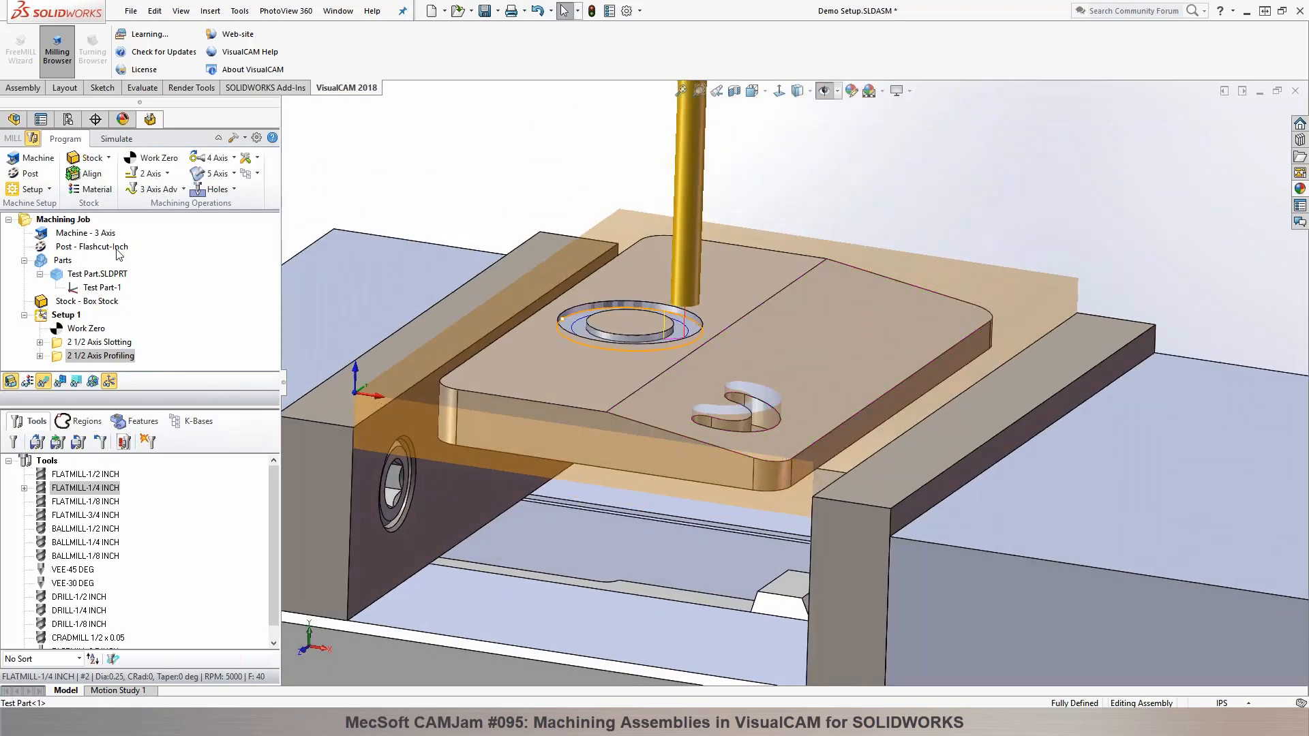
# Step: Create a 3 Axis Parallel Finishing operation with the six boundary edges of the part's sloped top face as machining regions
pyautogui.click(182, 190)
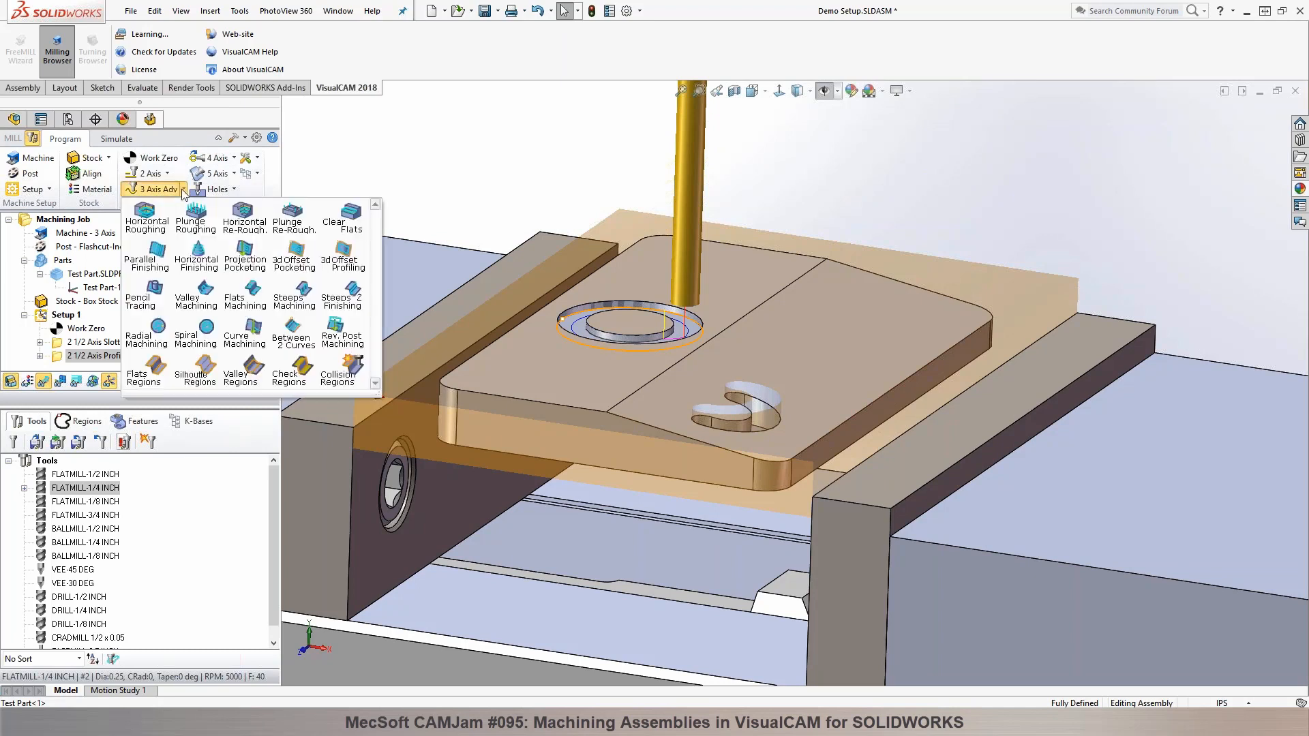
pyautogui.click(159, 257)
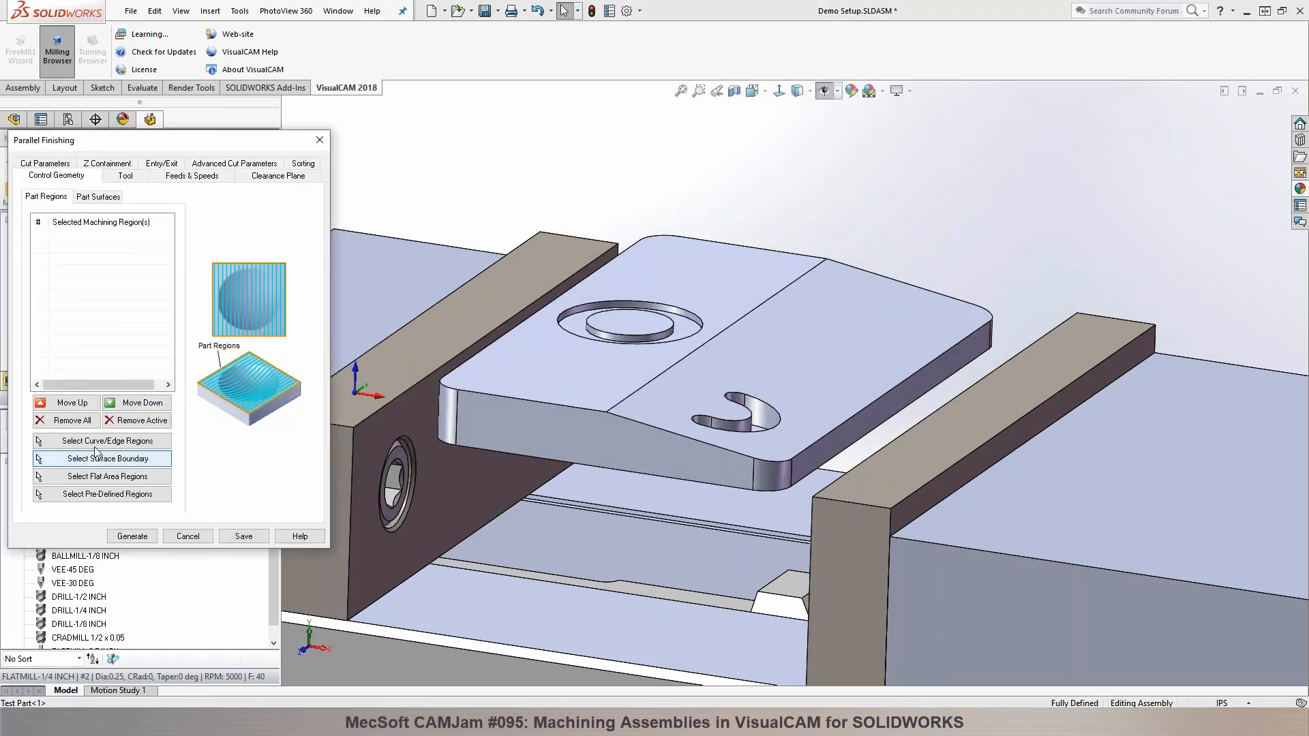
pyautogui.click(96, 447)
pyautogui.click(652, 380)
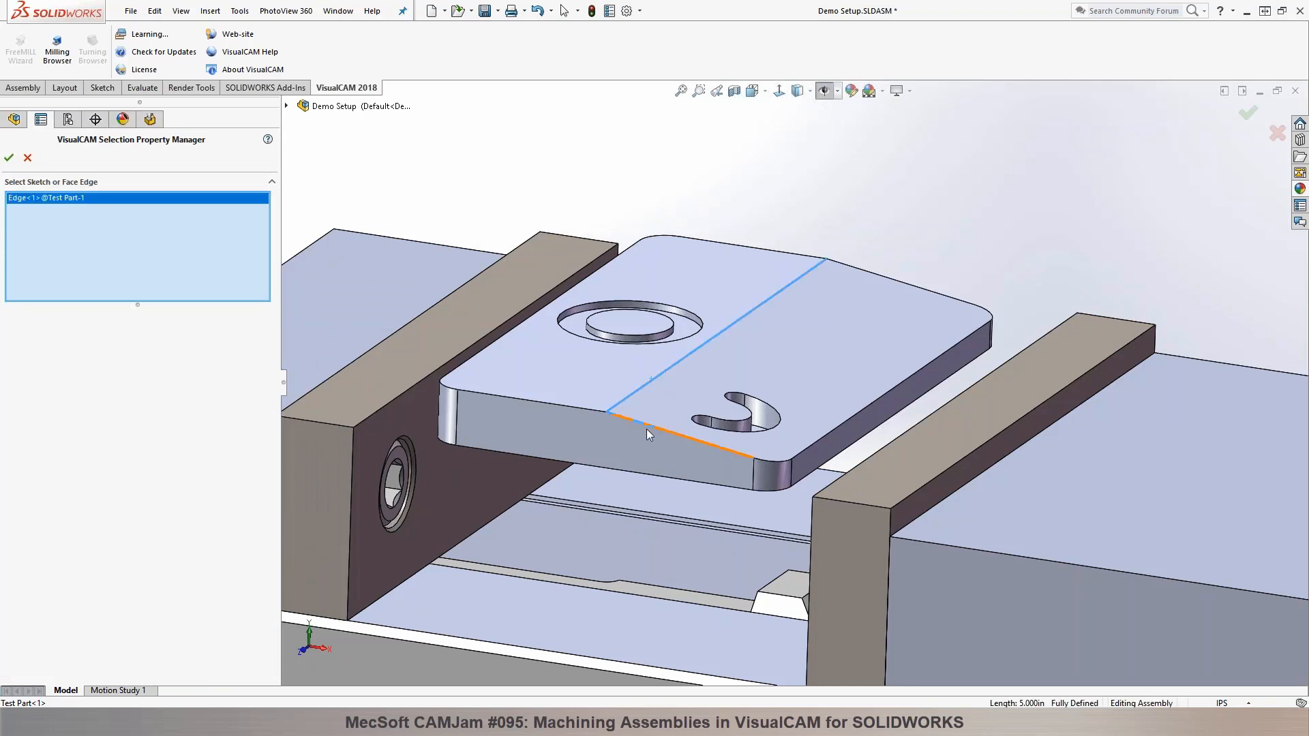
pyautogui.click(646, 428)
pyautogui.click(777, 461)
pyautogui.click(889, 390)
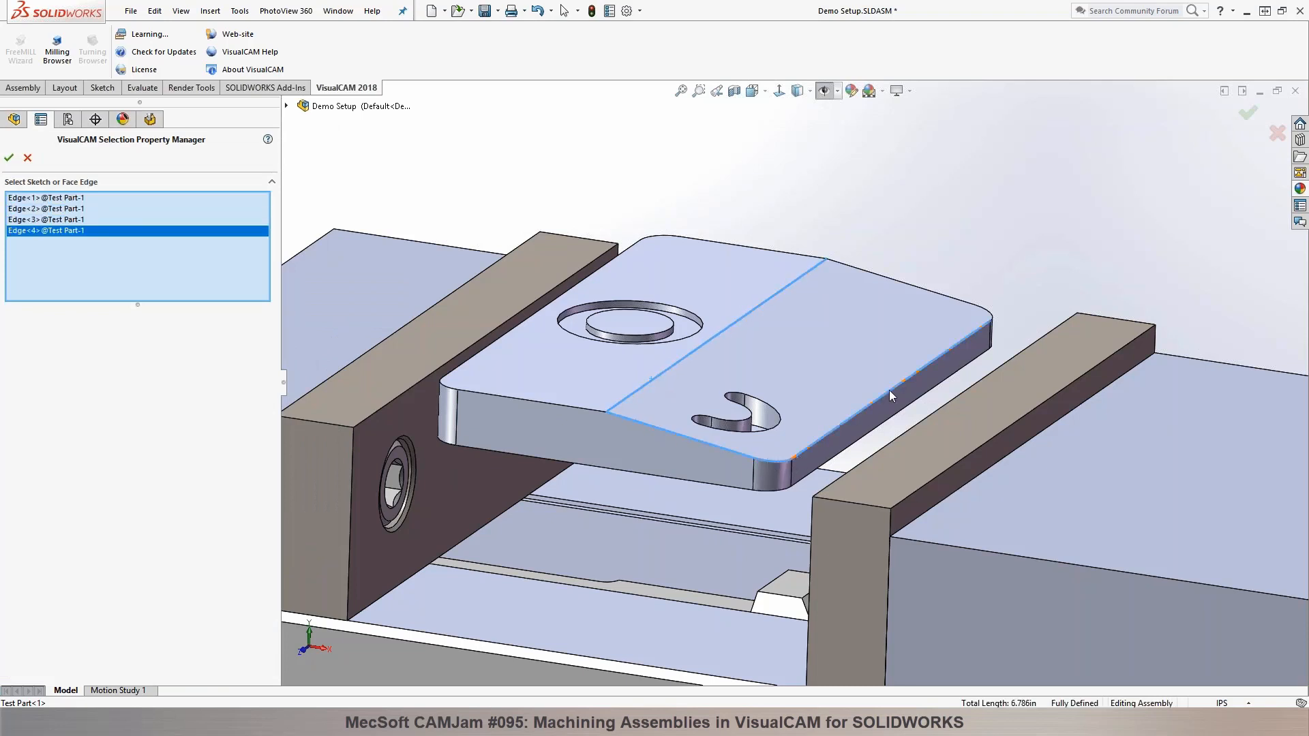
pyautogui.click(988, 312)
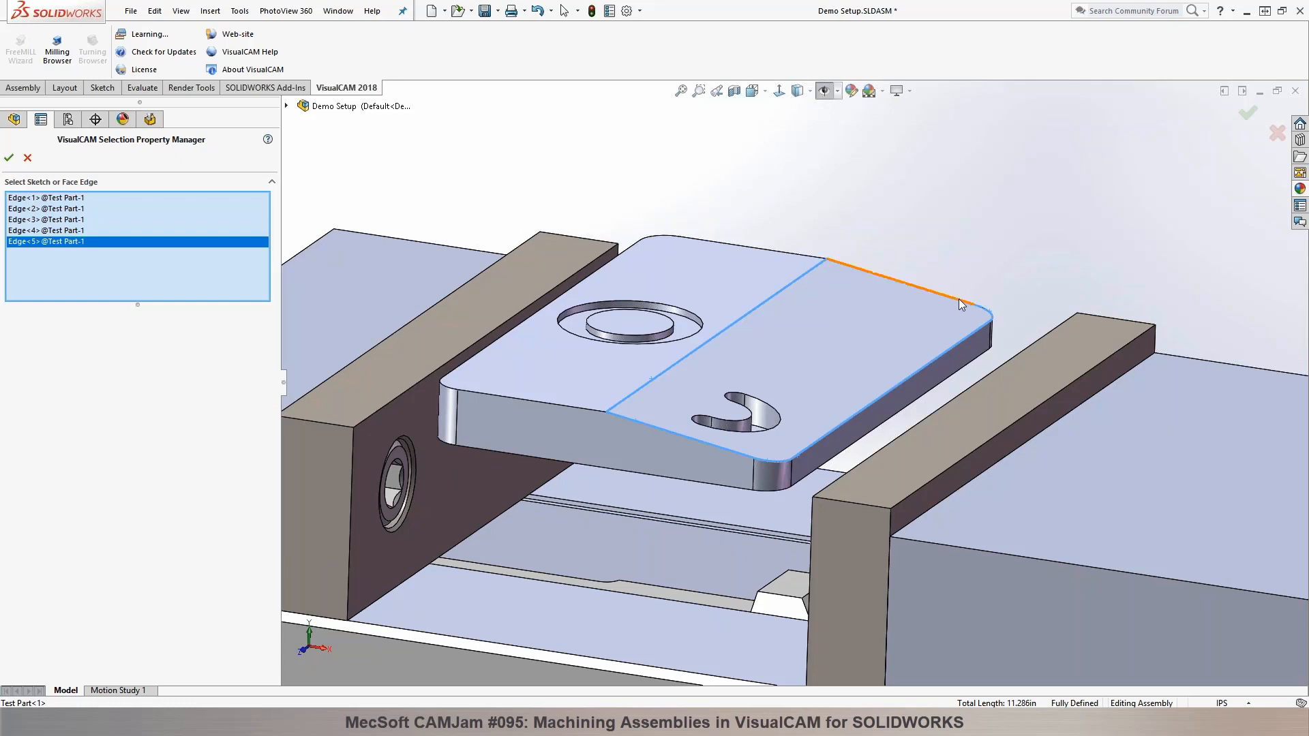
pyautogui.click(959, 298)
pyautogui.click(9, 157)
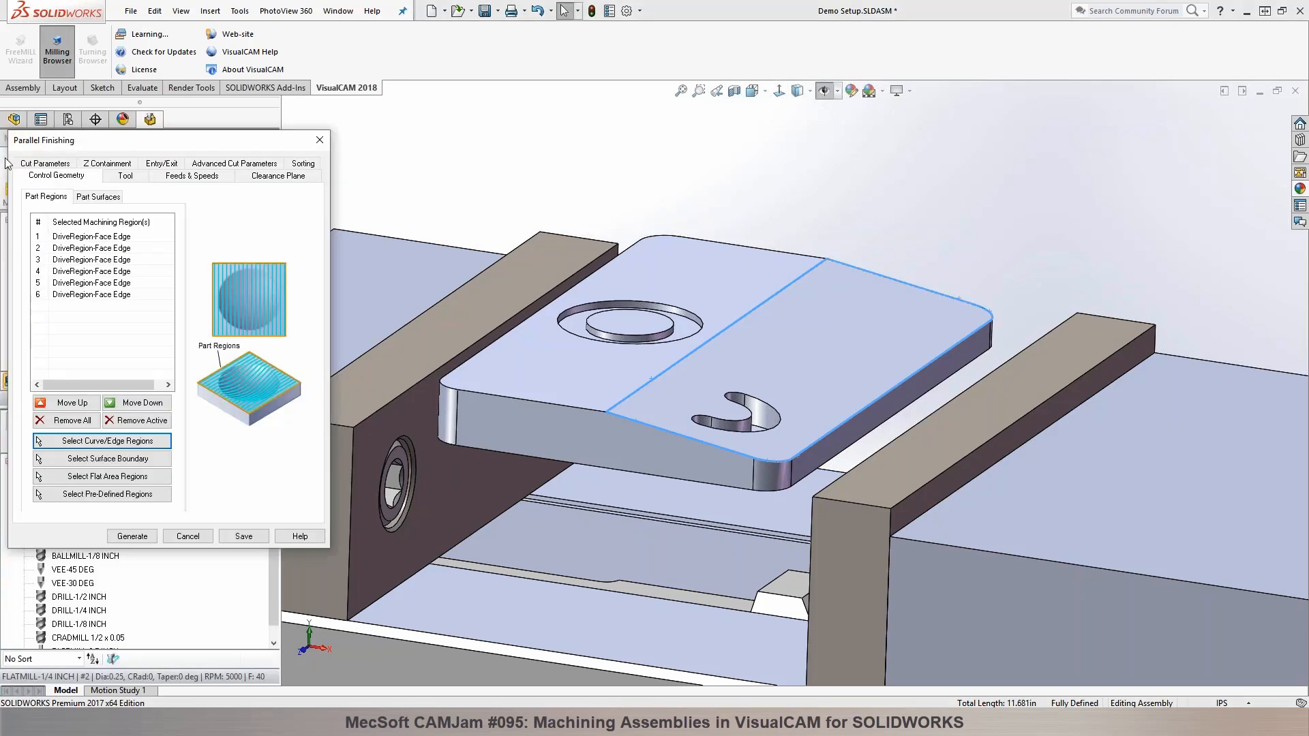
# Step: Assign FLATMILL-1/2 INCH to the Parallel Finishing operation and generate its toolpath with a 90-degree Angle of Cuts
pyautogui.click(132, 180)
pyautogui.click(117, 216)
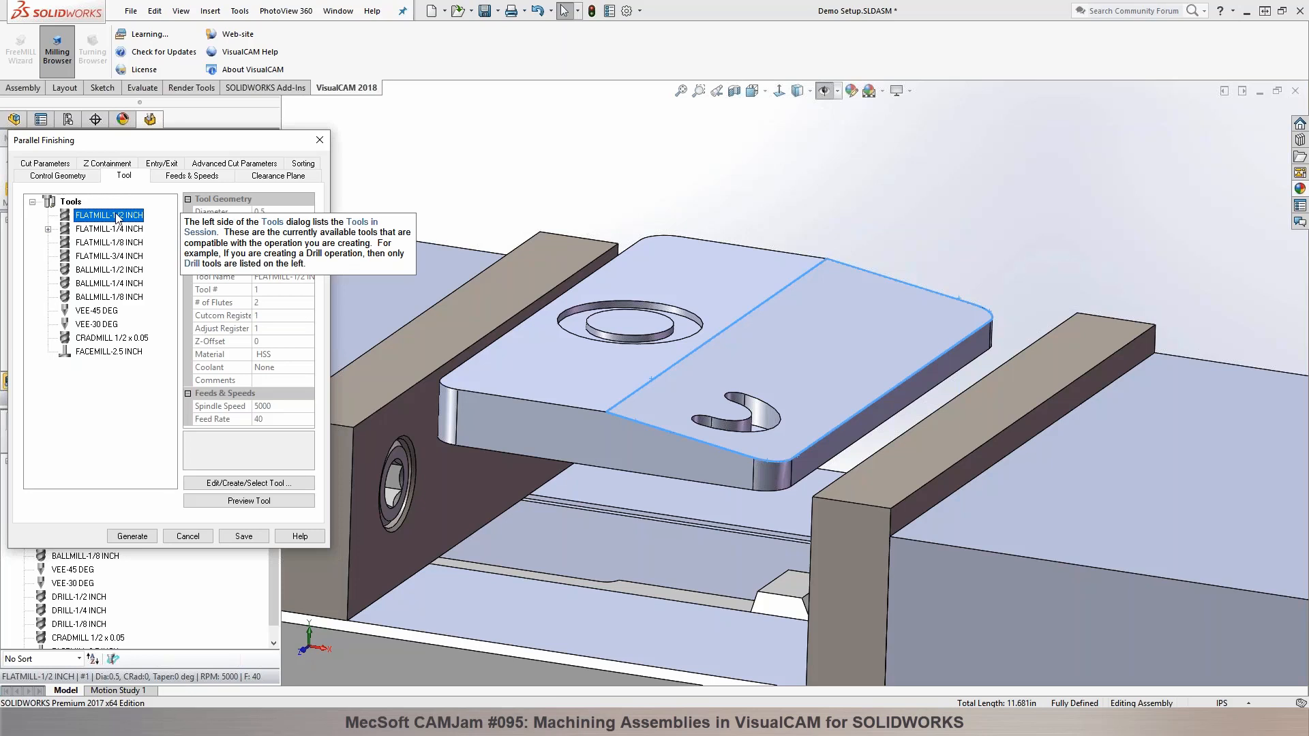
pyautogui.click(65, 164)
pyautogui.click(118, 247)
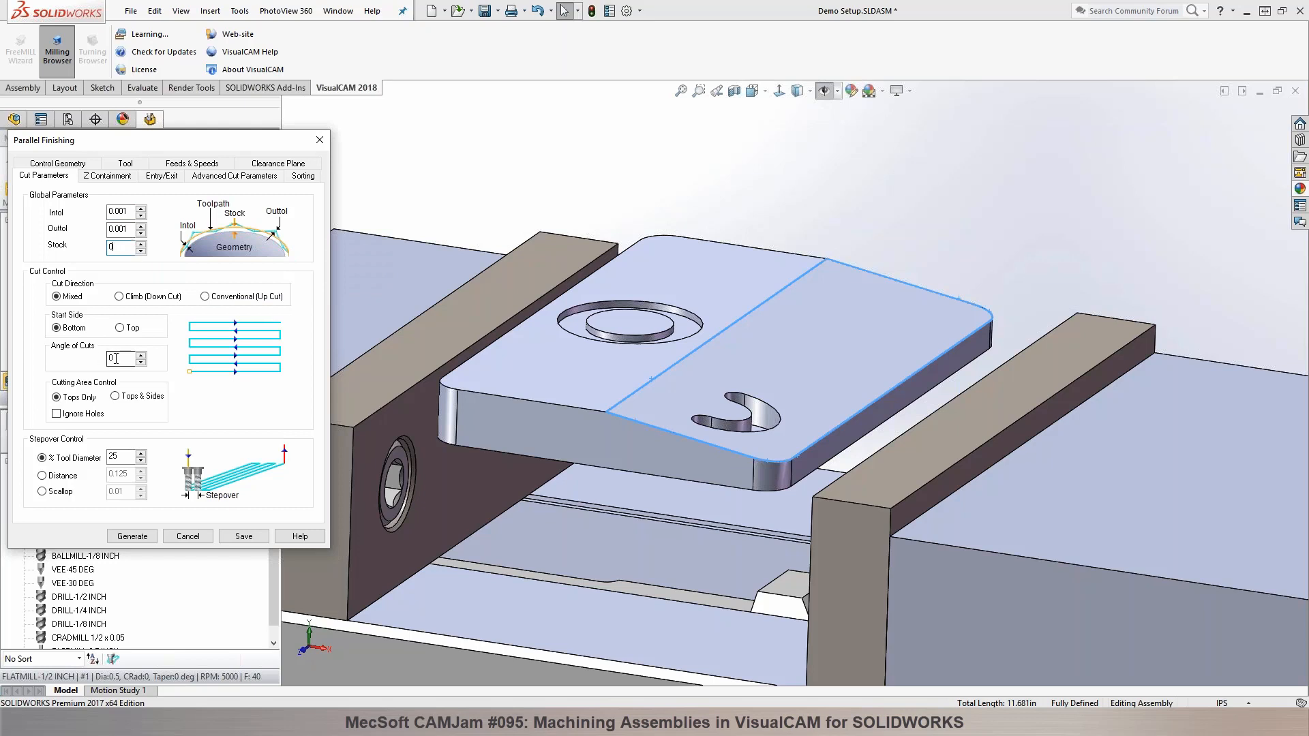
pyautogui.moveTo(126, 358)
pyautogui.scroll(6, 793, 382)
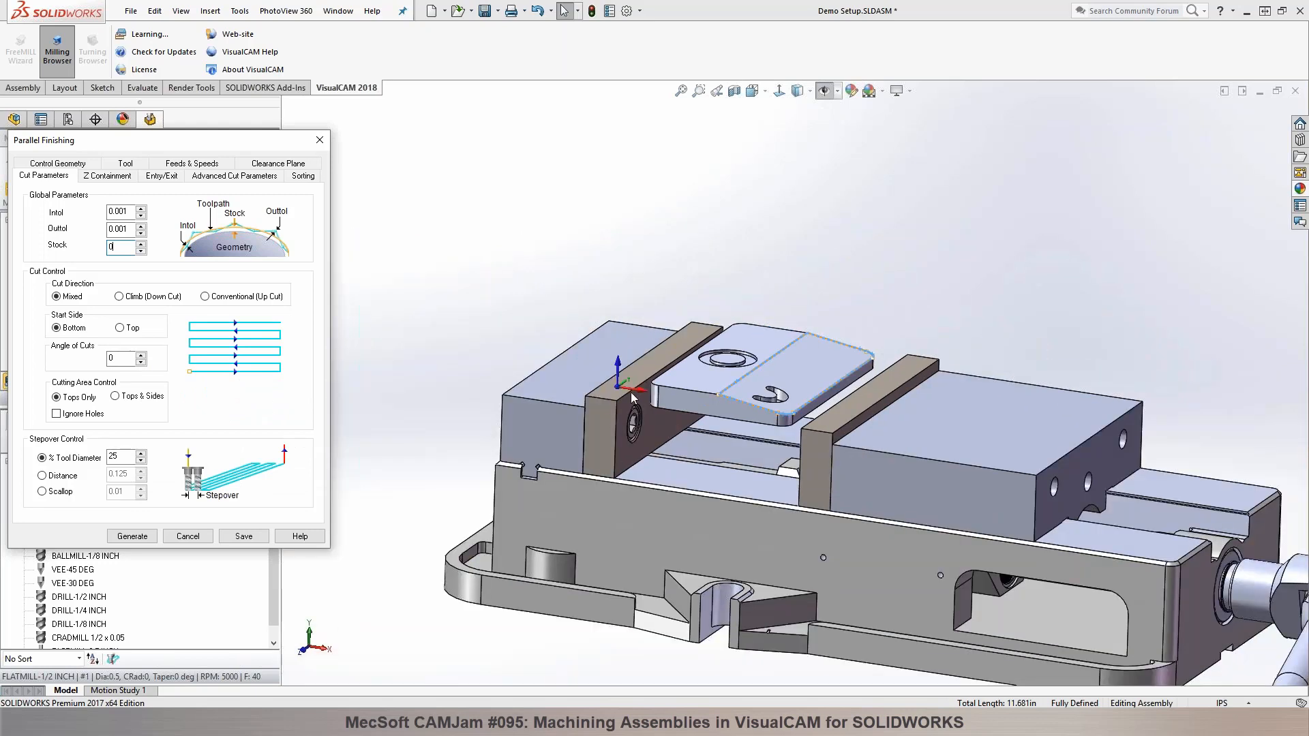
pyautogui.doubleClick(117, 358)
pyautogui.write('90')
pyautogui.click(133, 536)
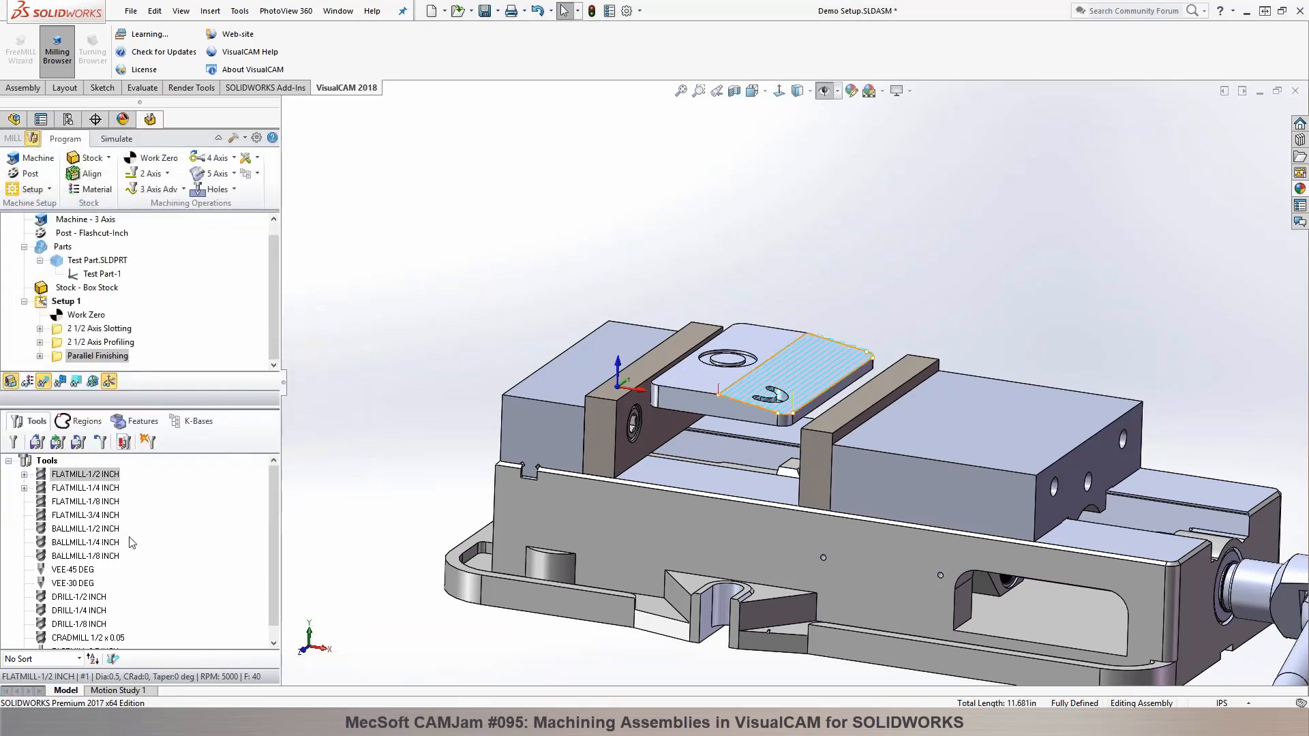
# Step: Simulate the Parallel Finishing toolpath on the sloped face and return to the machining program
pyautogui.scroll(-3, 934, 351)
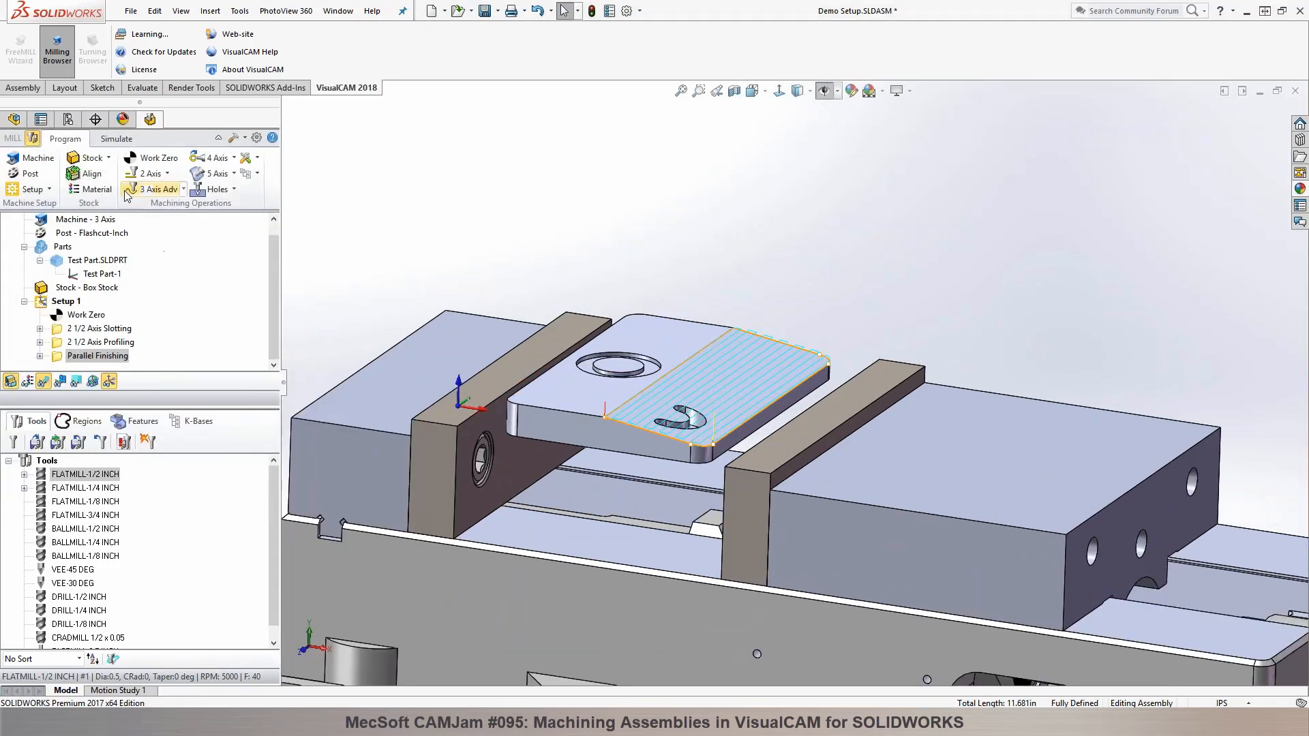
pyautogui.click(116, 140)
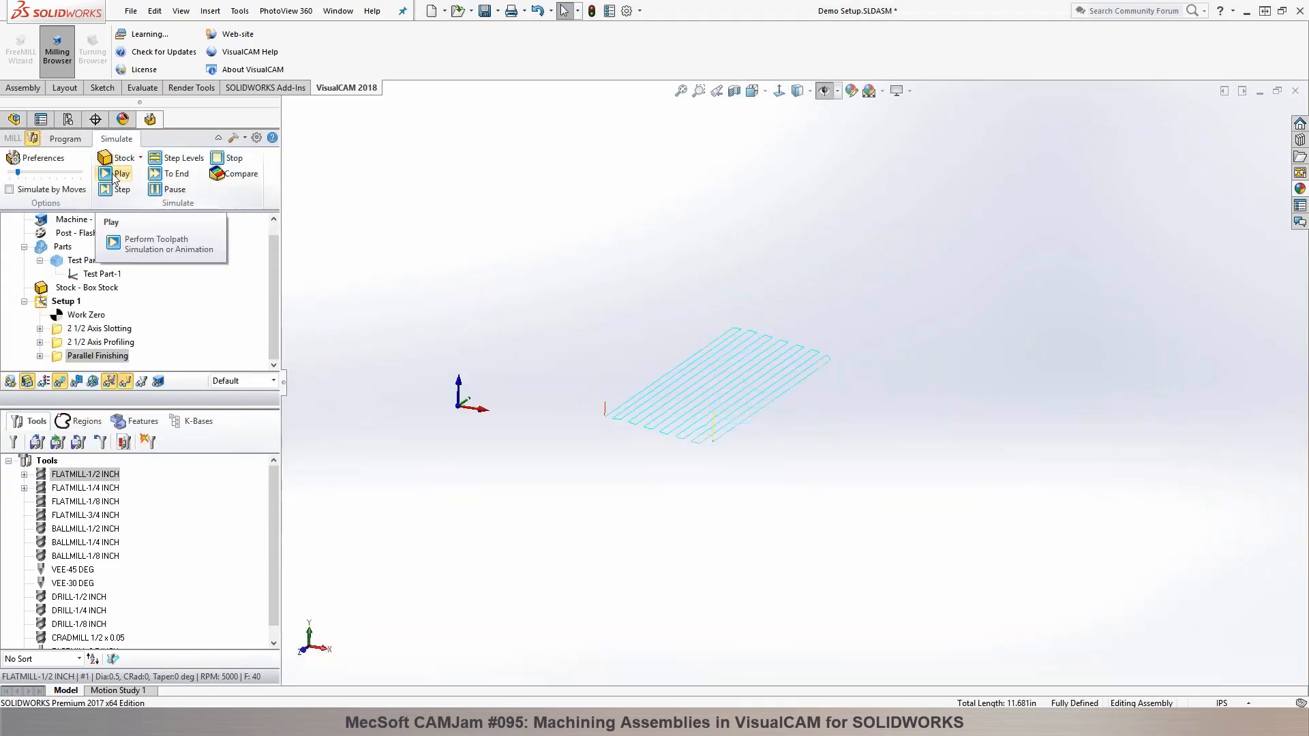
pyautogui.click(118, 175)
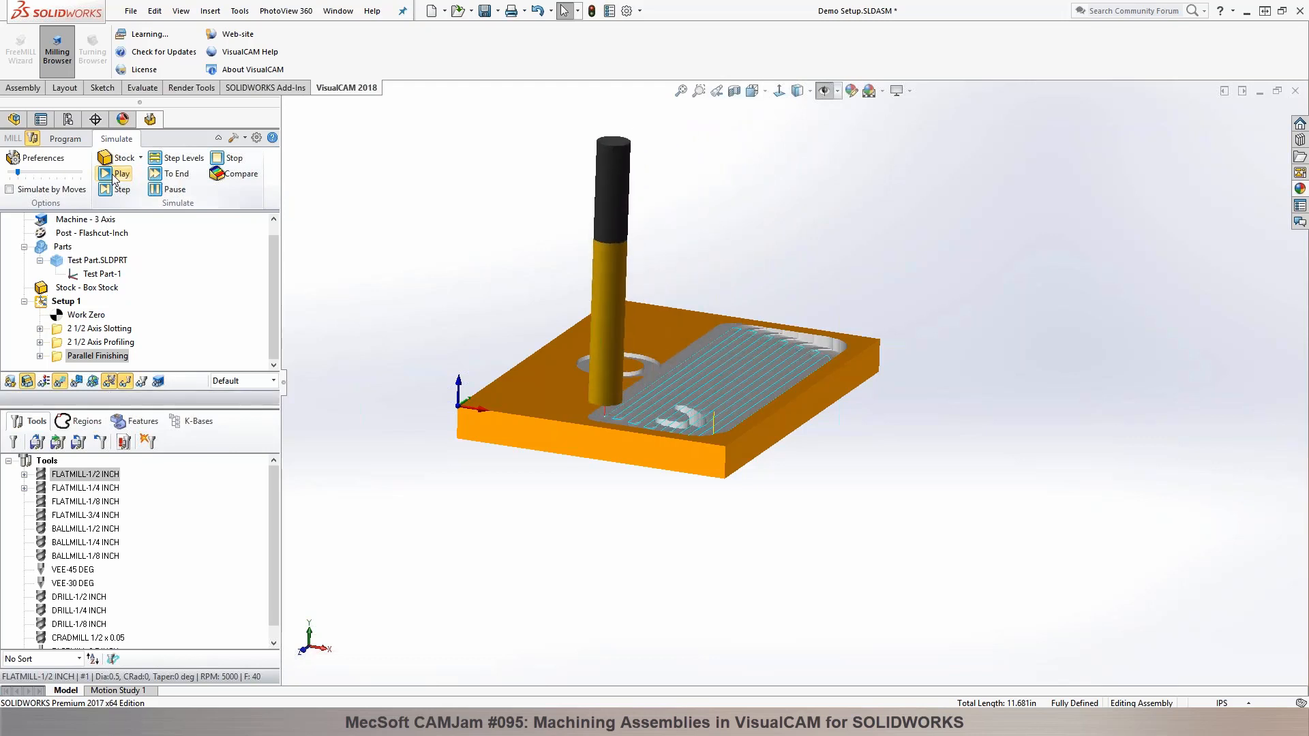
pyautogui.click(64, 140)
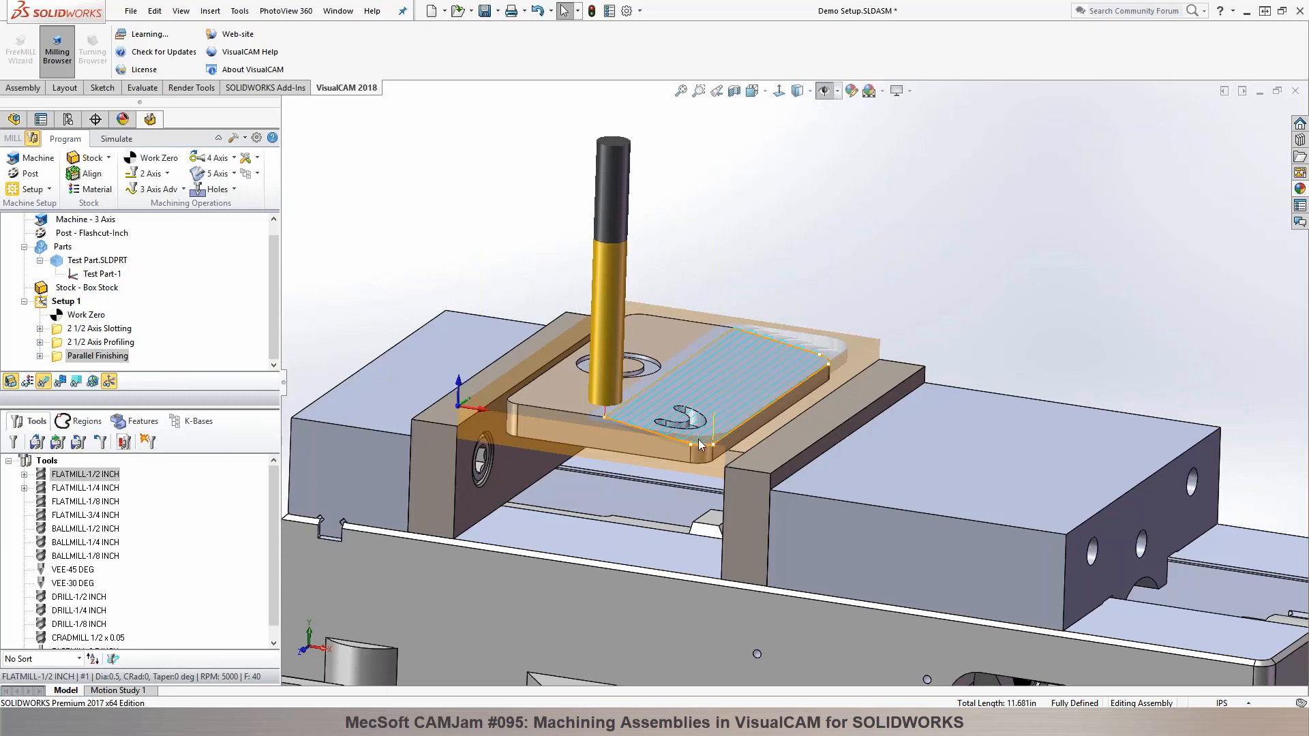
# Step: Set the Parallel Finishing operation's Angle of Cuts to 45 degrees and regenerate its toolpath
pyautogui.doubleClick(59, 355)
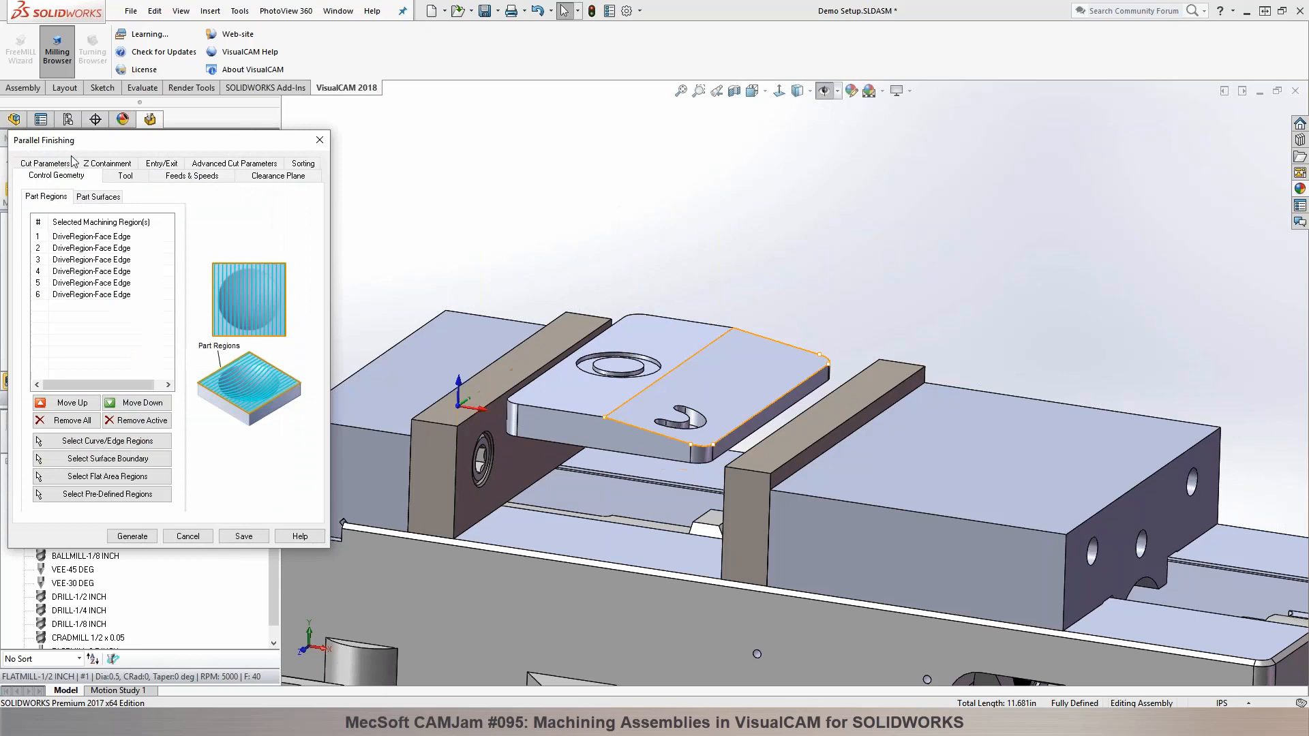
pyautogui.doubleClick(114, 358)
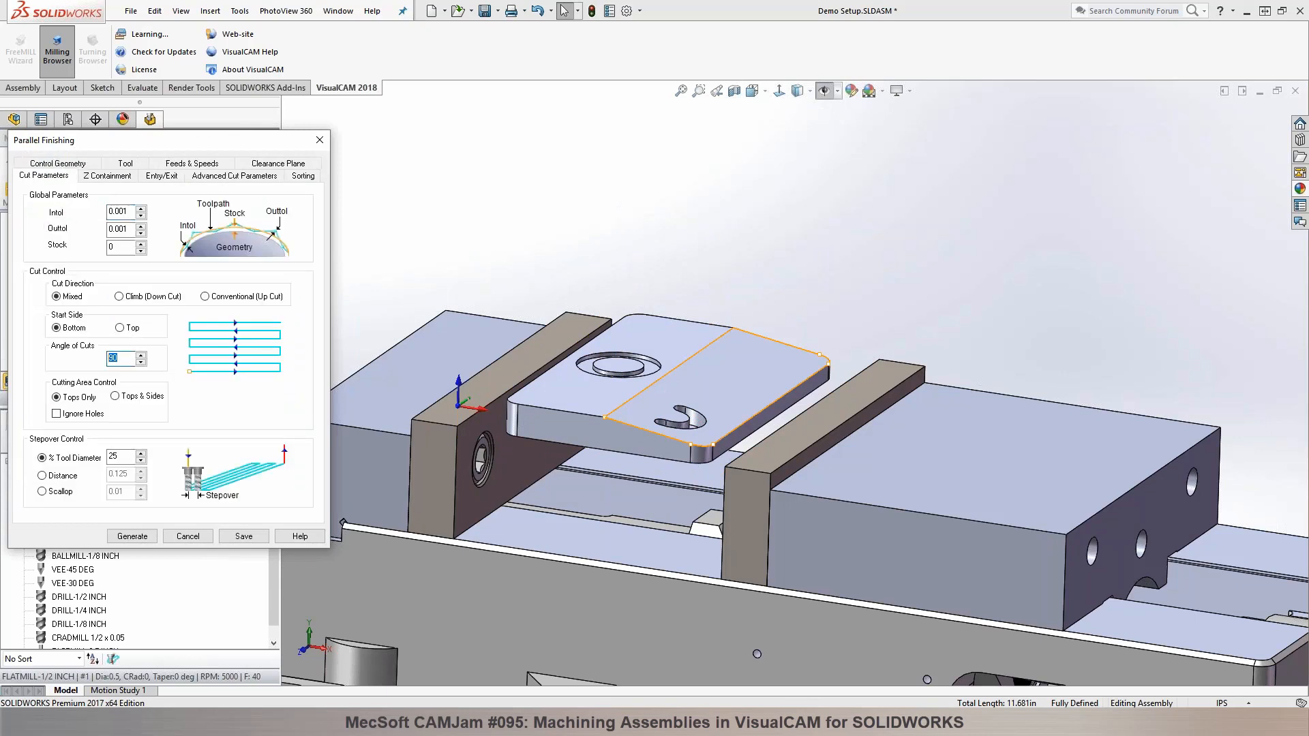
pyautogui.click(132, 537)
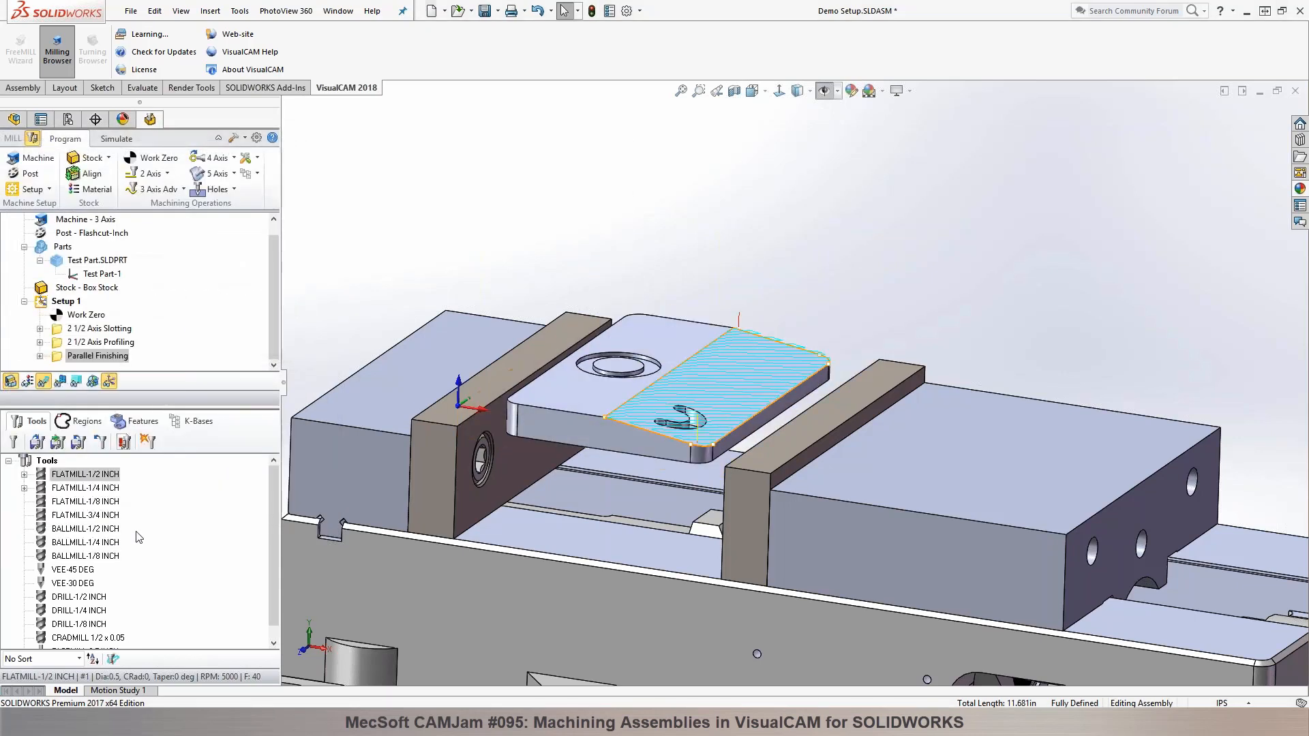
pyautogui.click(450, 420)
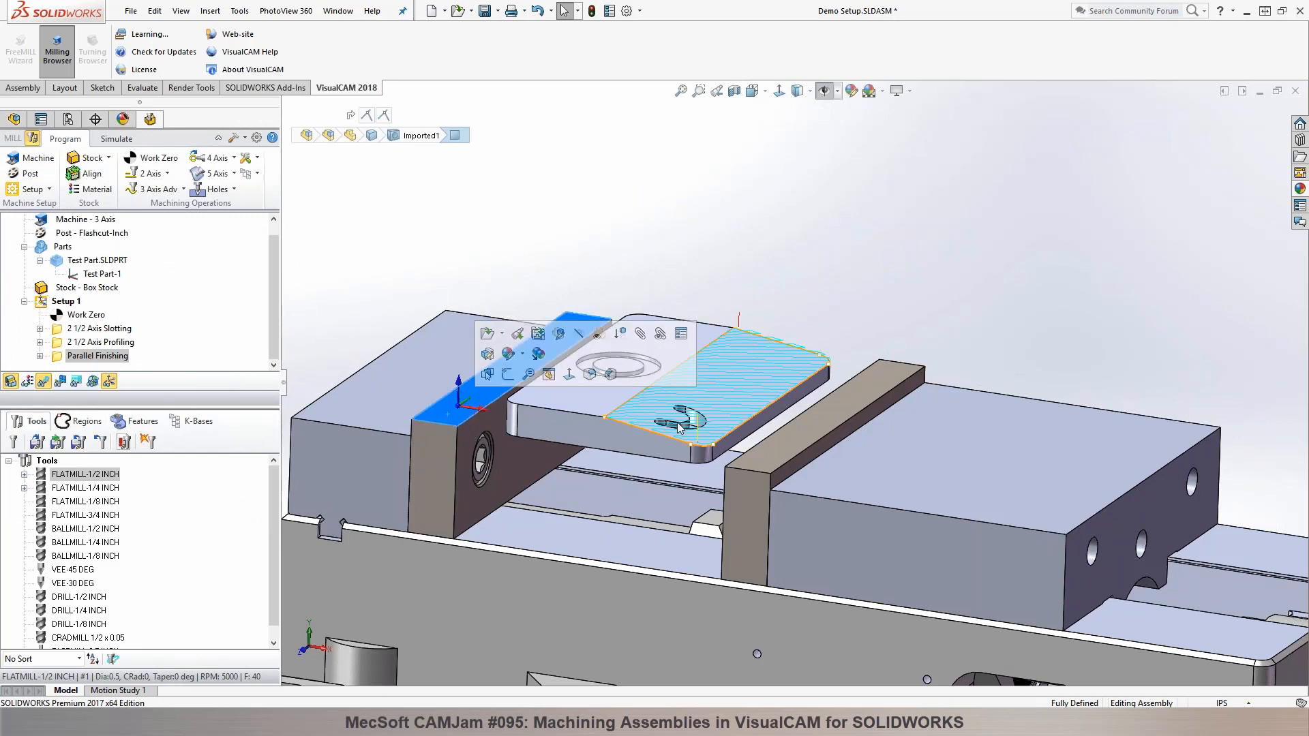
# Step: Simulate the 45-degree Parallel Finishing toolpath, inspect the cut stock, and return to the machining program
pyautogui.click(116, 138)
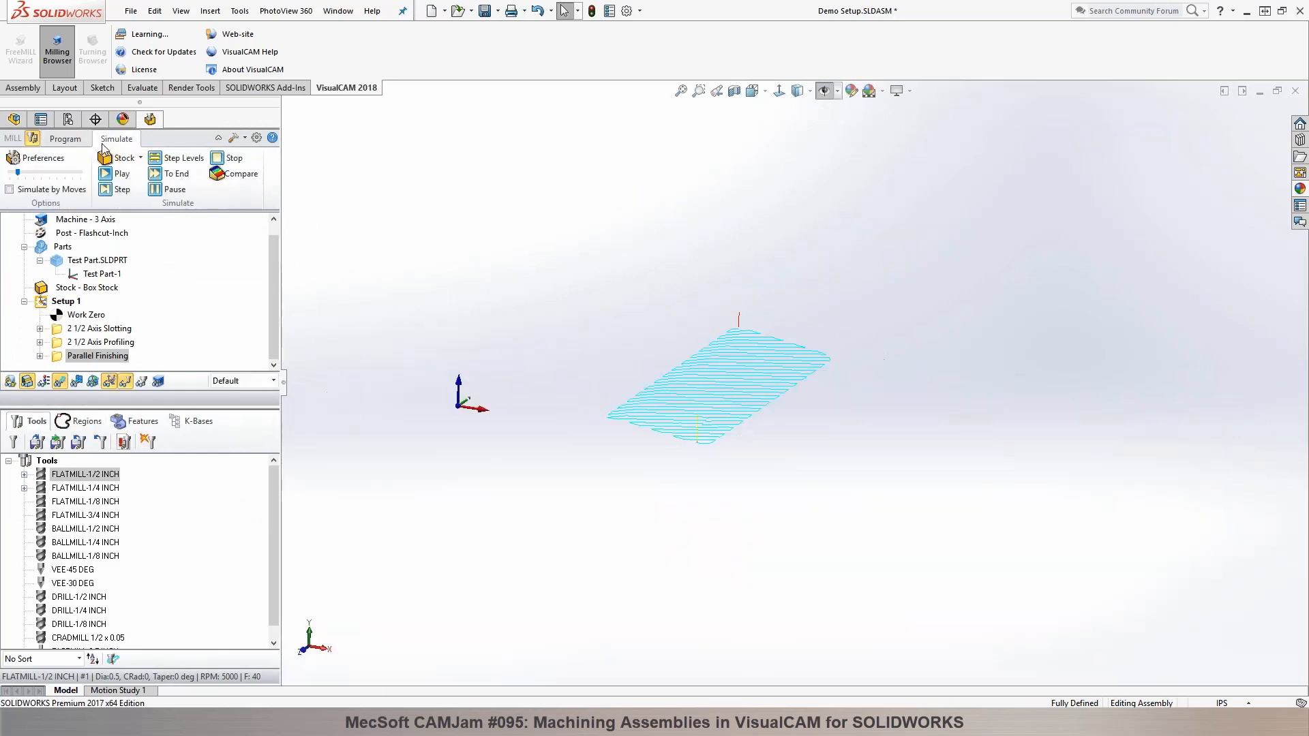
pyautogui.click(104, 175)
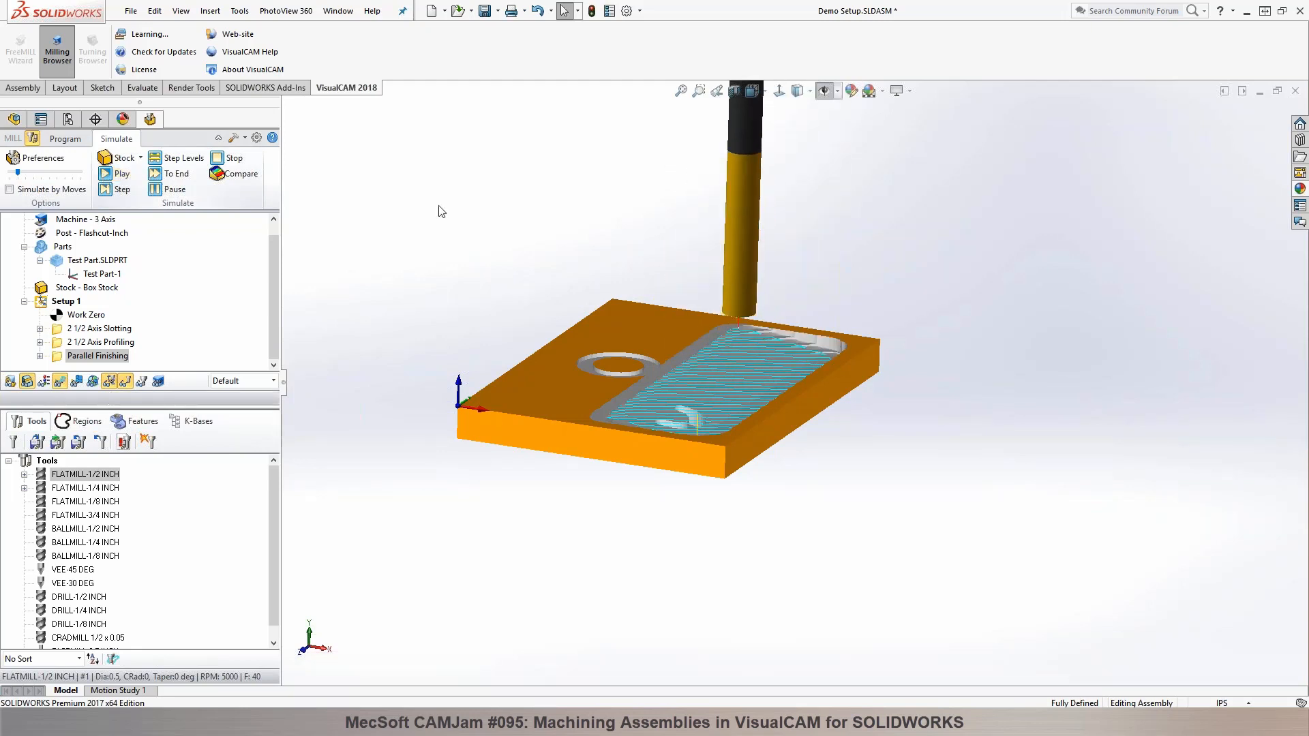
pyautogui.moveTo(468, 210); pyautogui.dragTo(473, 253, button='middle')
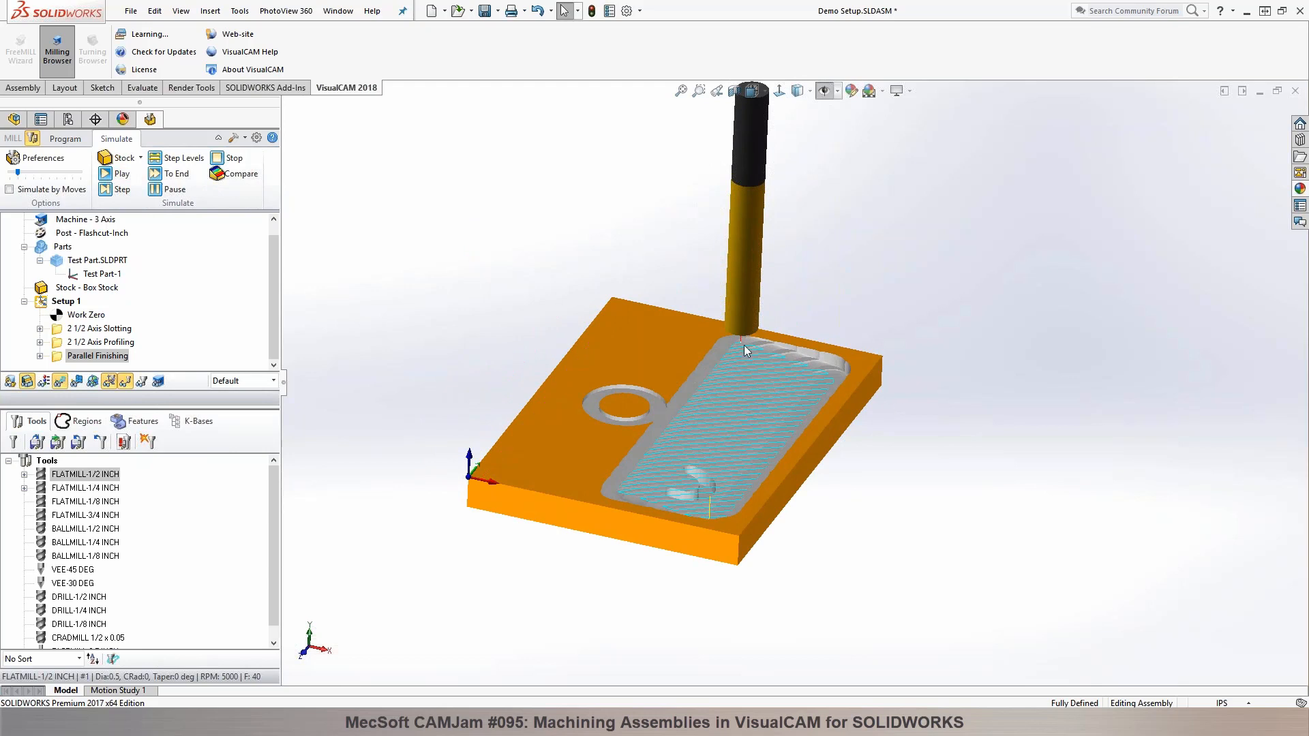
pyautogui.click(65, 138)
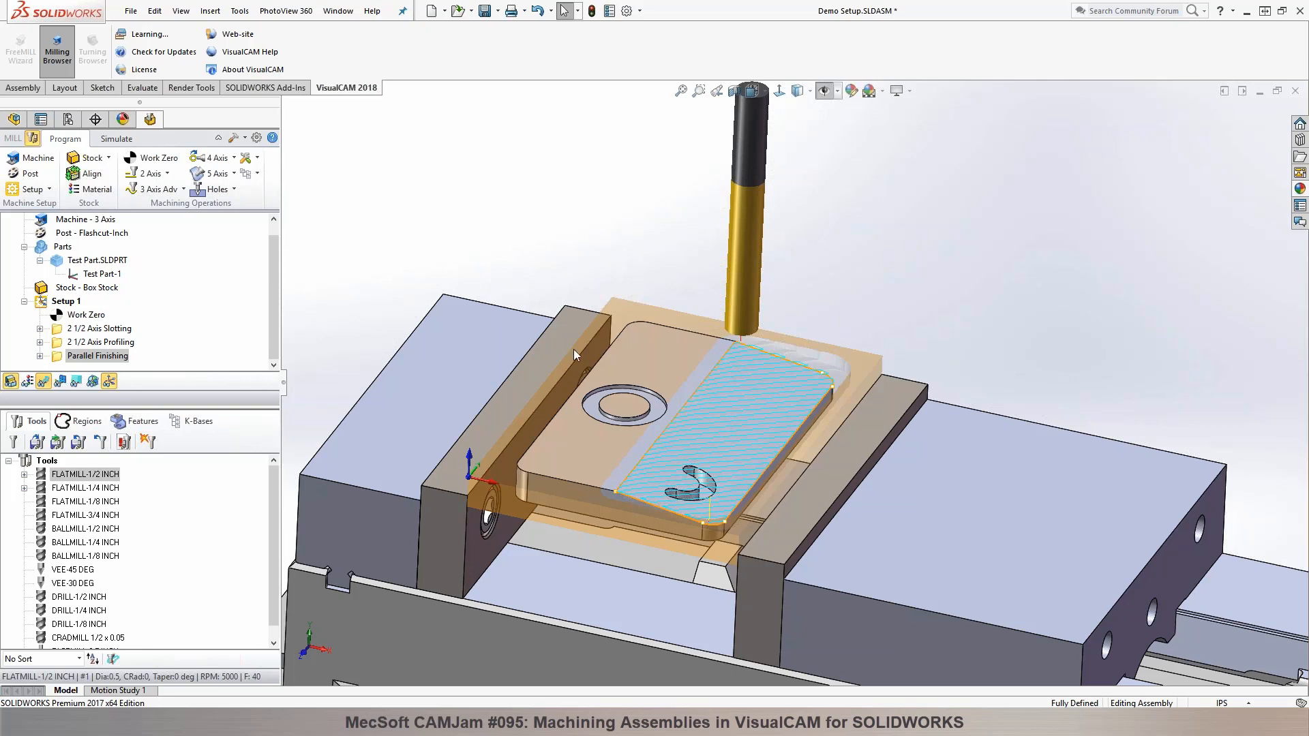
# Step: Regenerate the Parallel Finishing toolpath with Climb (Down Cut) direction and passes running parallel to the part's long edges
pyautogui.doubleClick(56, 360)
pyautogui.click(60, 165)
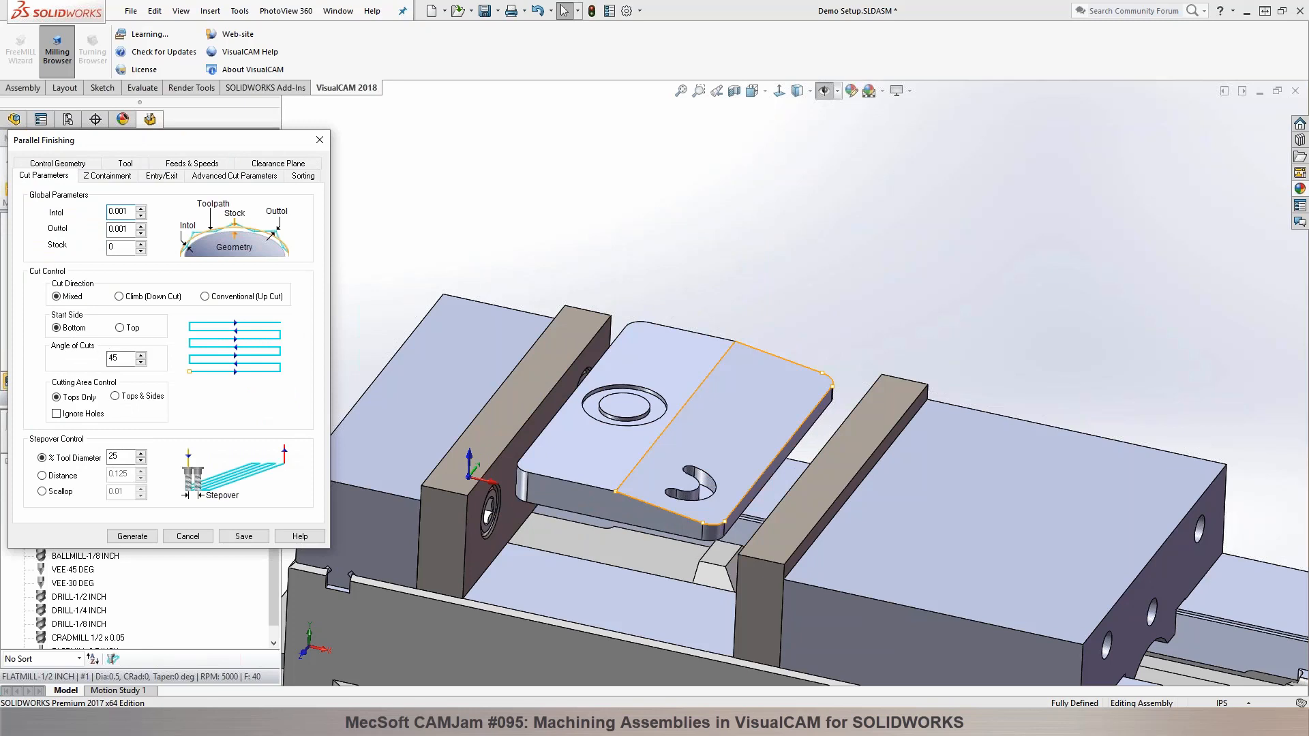
pyautogui.click(145, 297)
pyautogui.click(133, 535)
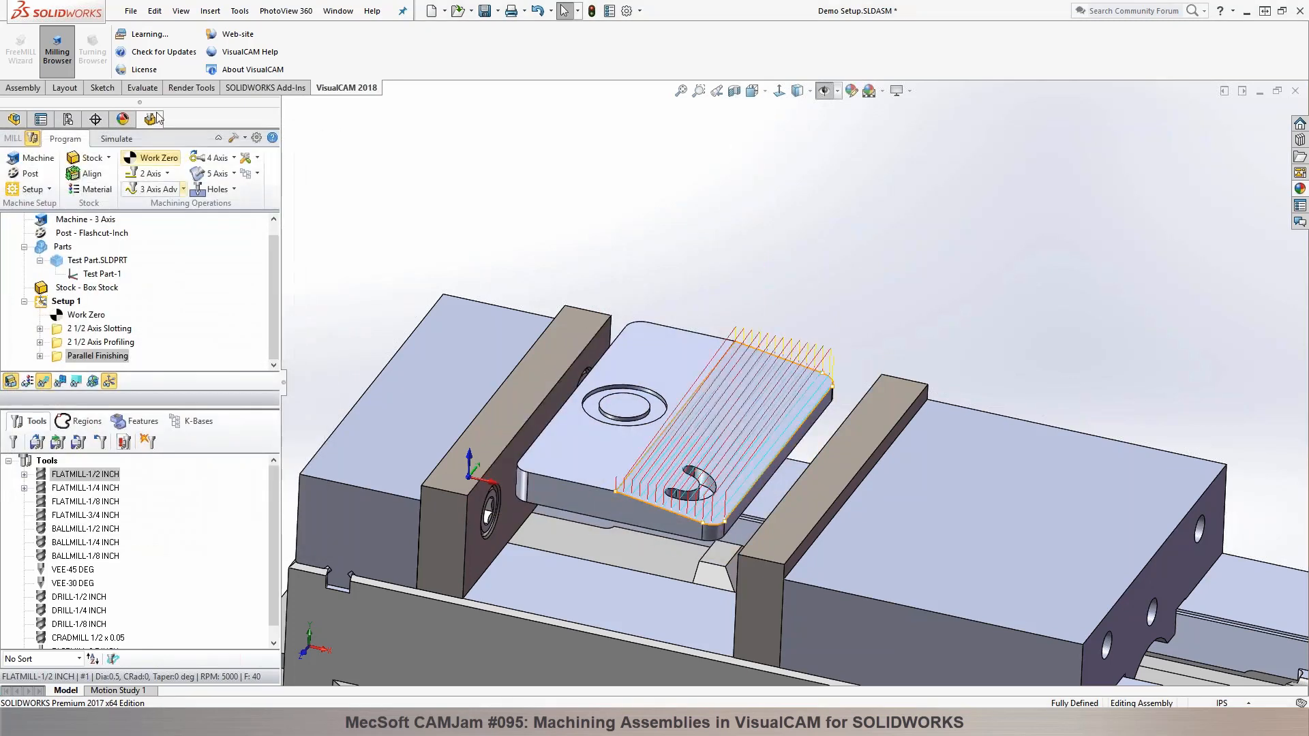
# Step: Simulate the climb-cut Parallel Finishing toolpath at a changed simulation speed and return to the machining program
pyautogui.click(116, 138)
pyautogui.click(117, 174)
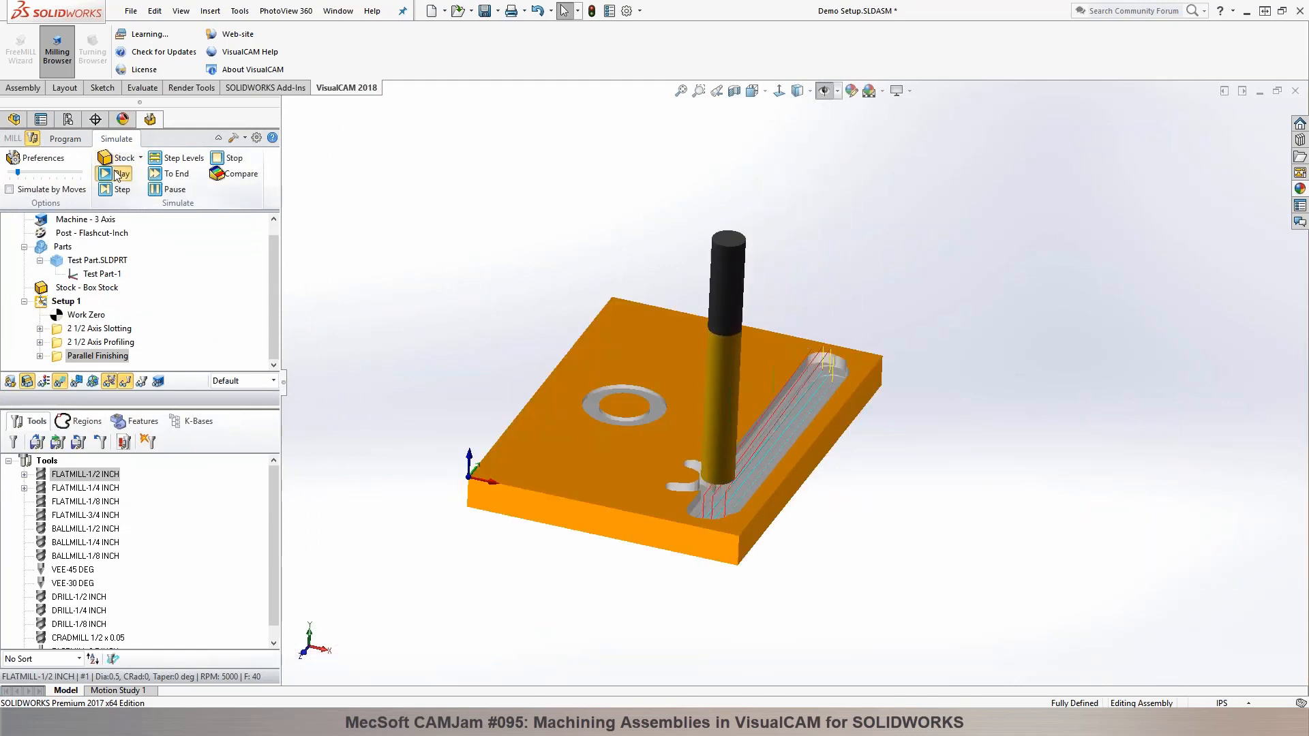
pyautogui.moveTo(22, 174); pyautogui.dragTo(41, 173)
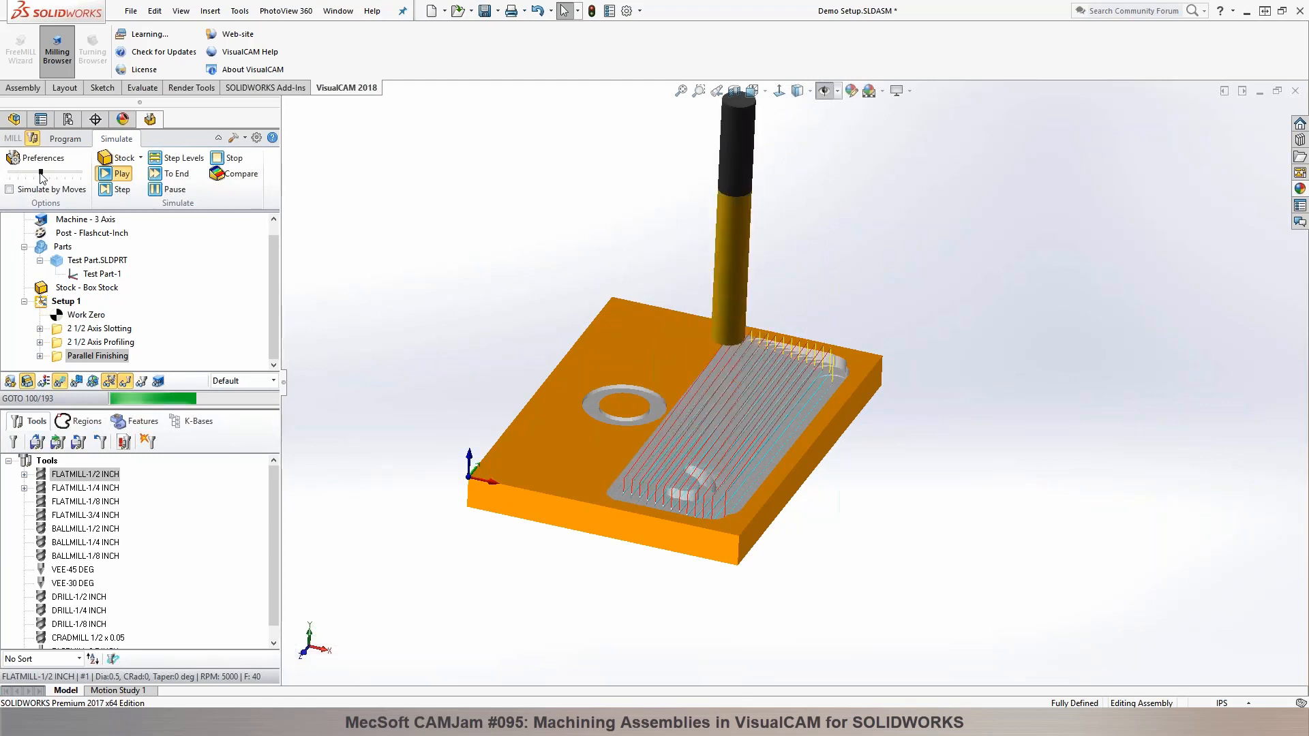
pyautogui.click(47, 140)
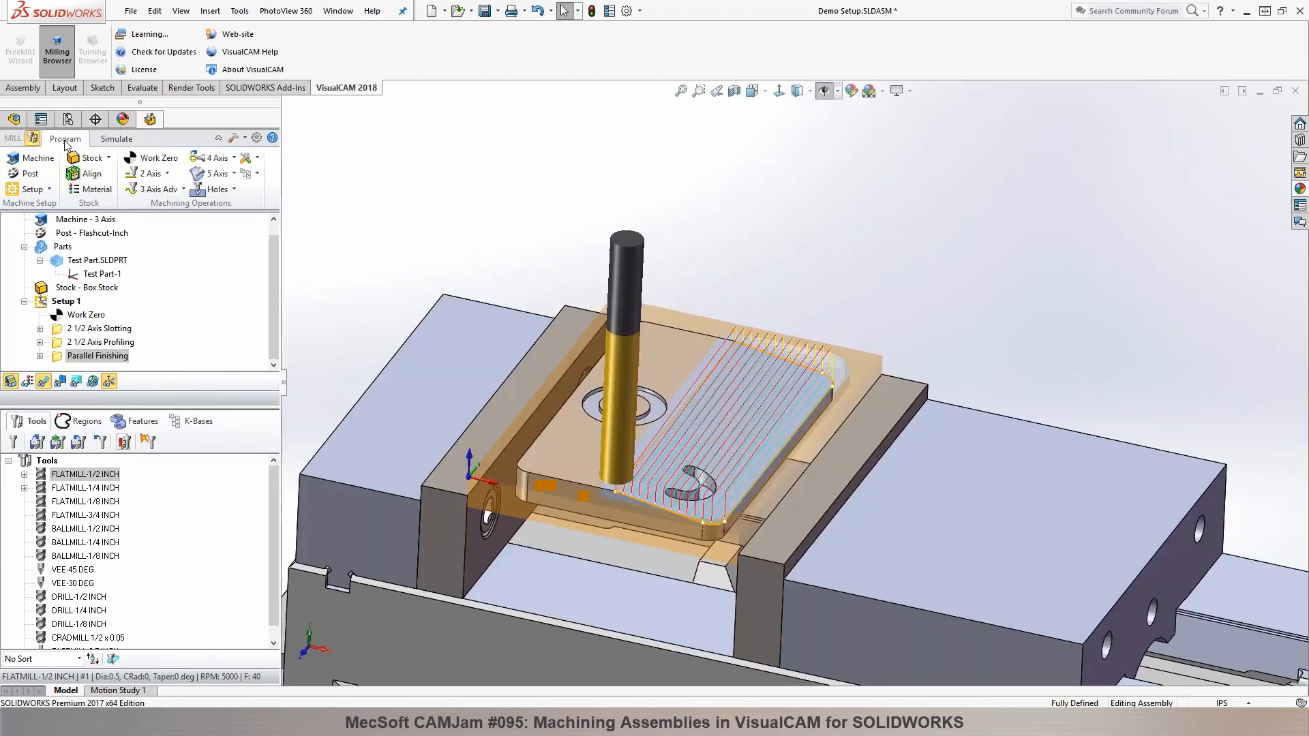
pyautogui.moveTo(465, 148); pyautogui.dragTo(461, 197, button='middle')
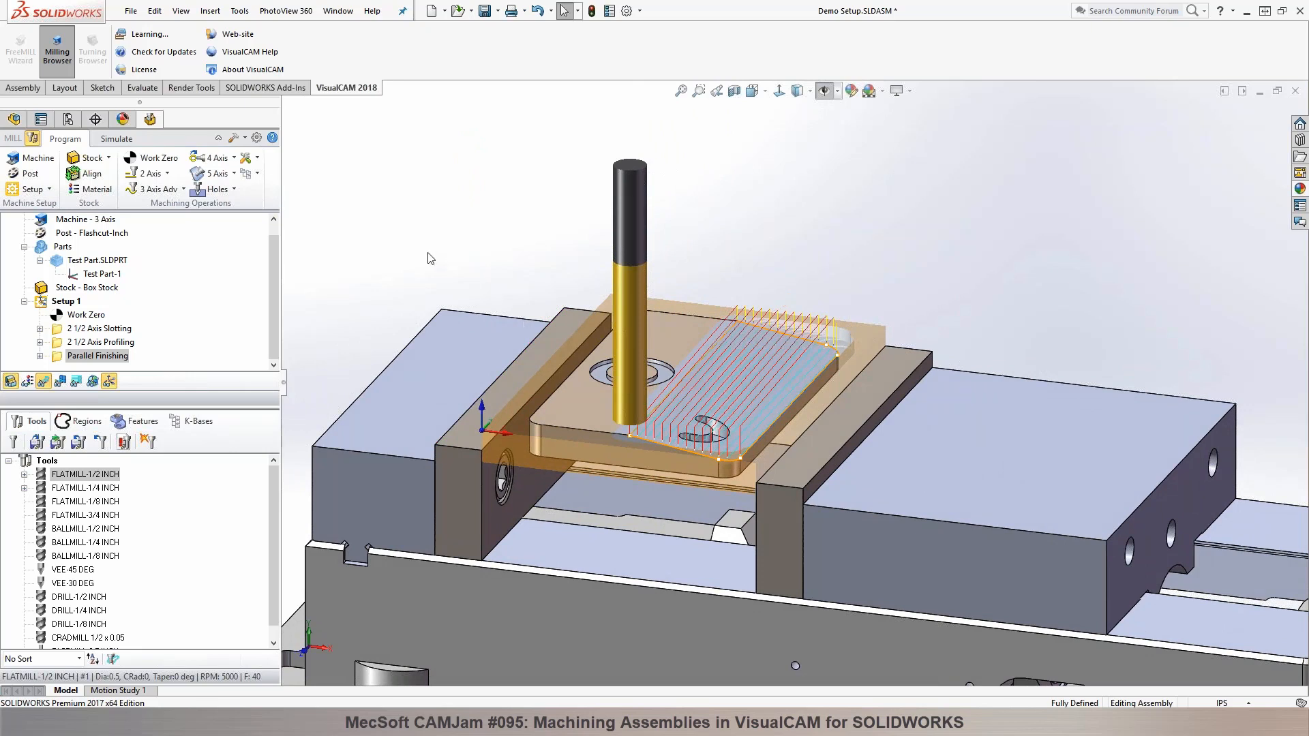
pyautogui.moveTo(491, 255); pyautogui.dragTo(506, 308, button='middle')
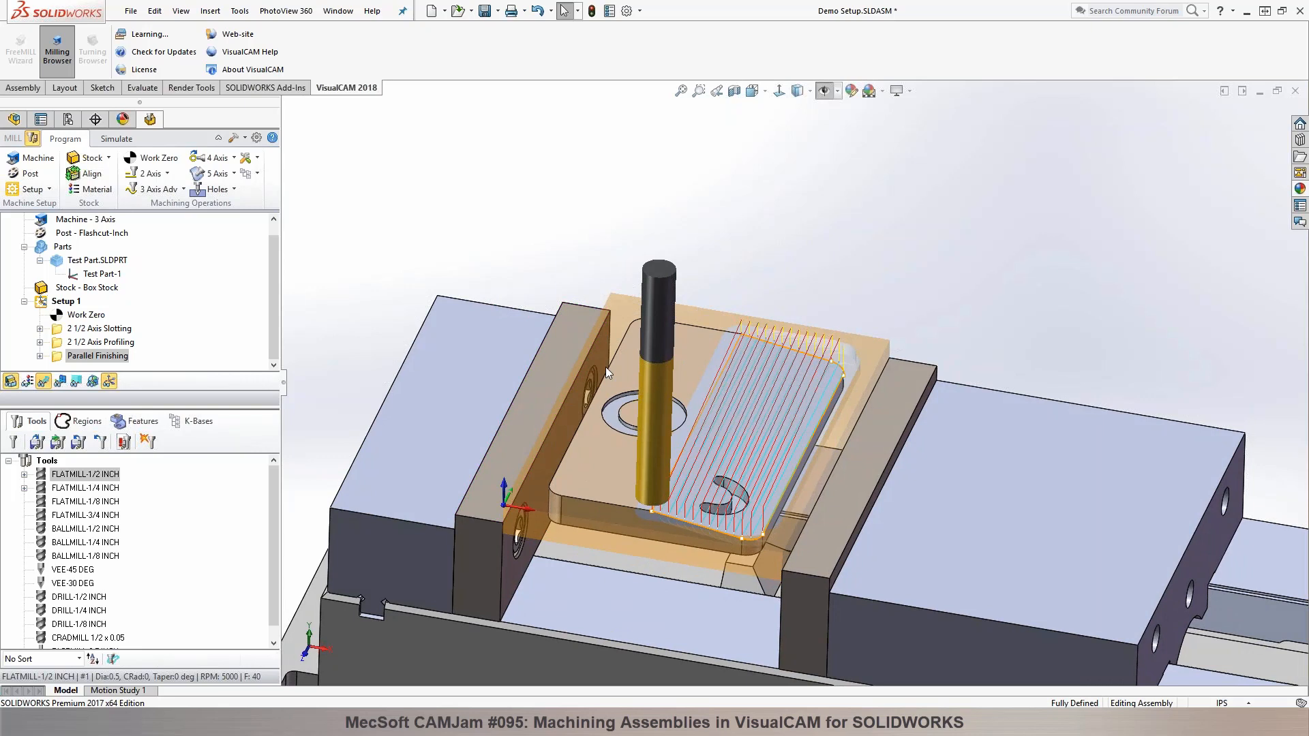
pyautogui.moveTo(647, 379); pyautogui.dragTo(541, 422, button='middle')
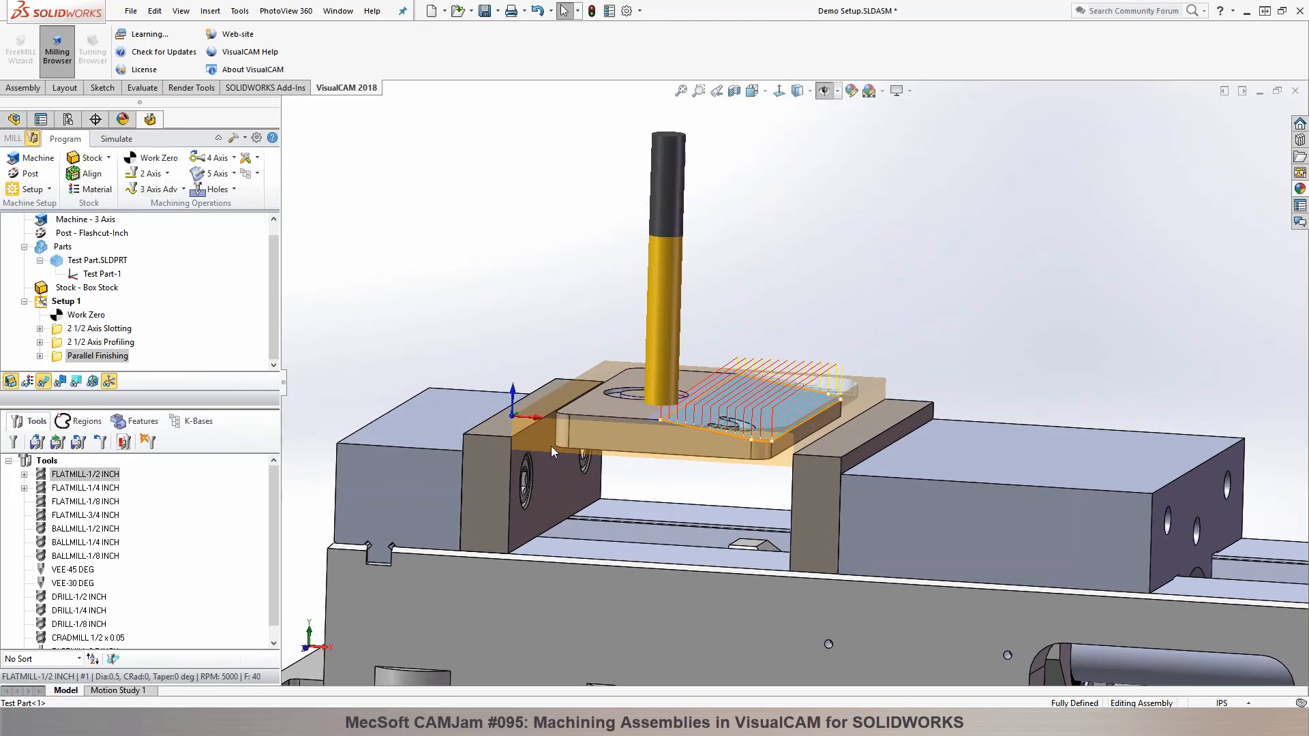
pyautogui.moveTo(565, 277); pyautogui.dragTo(563, 349, button='middle')
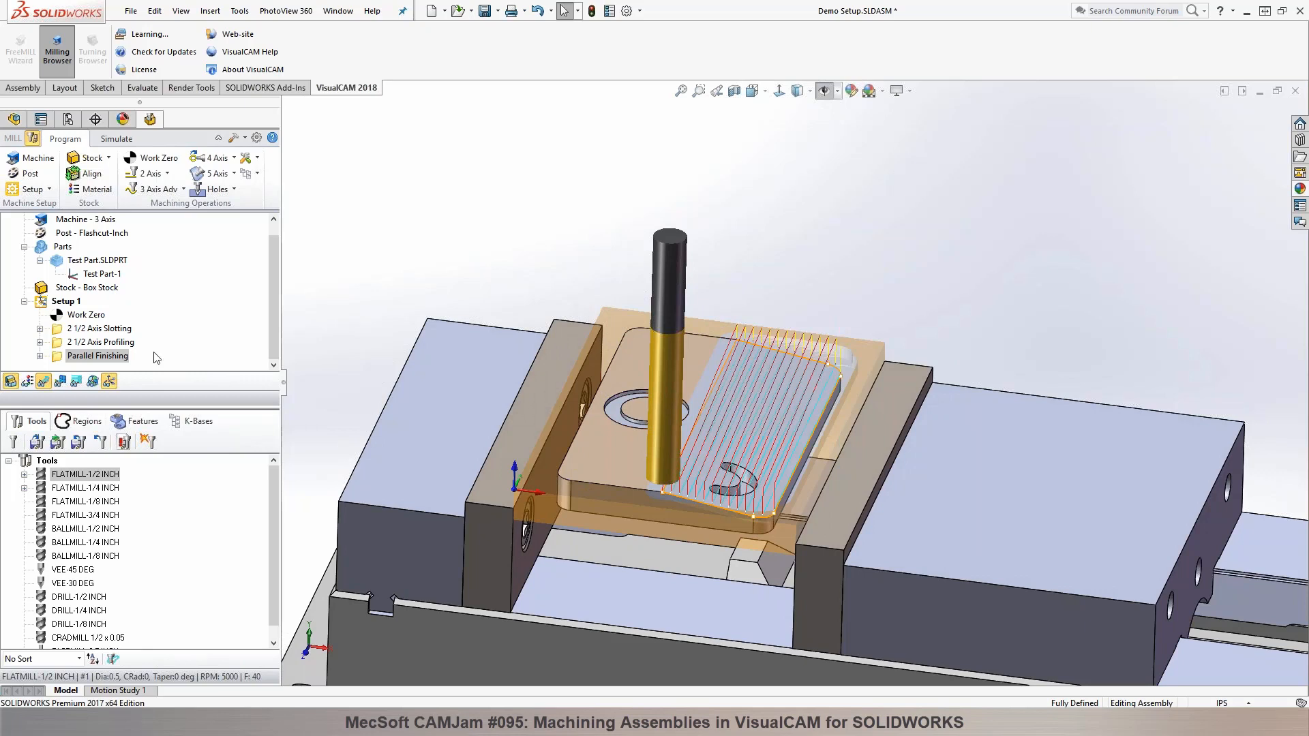
# Step: Create a surface-edge machining region from the eight outer edges of the part's bottom face
pyautogui.click(86, 421)
pyautogui.click(66, 221)
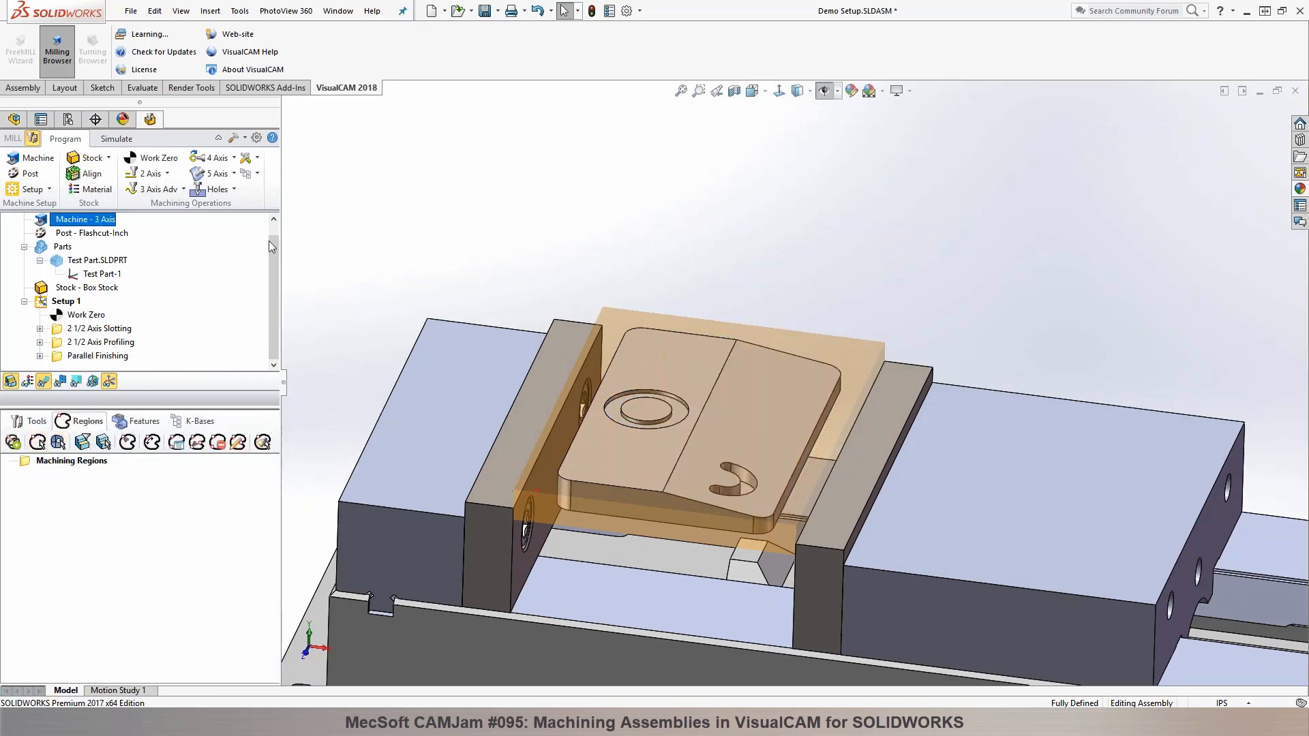
pyautogui.moveTo(453, 283)
pyautogui.mouseDown(button='middle')
pyautogui.moveTo(545, 281)
pyautogui.moveTo(705, 242)
pyautogui.moveTo(704, 222)
pyautogui.mouseUp(button='middle')
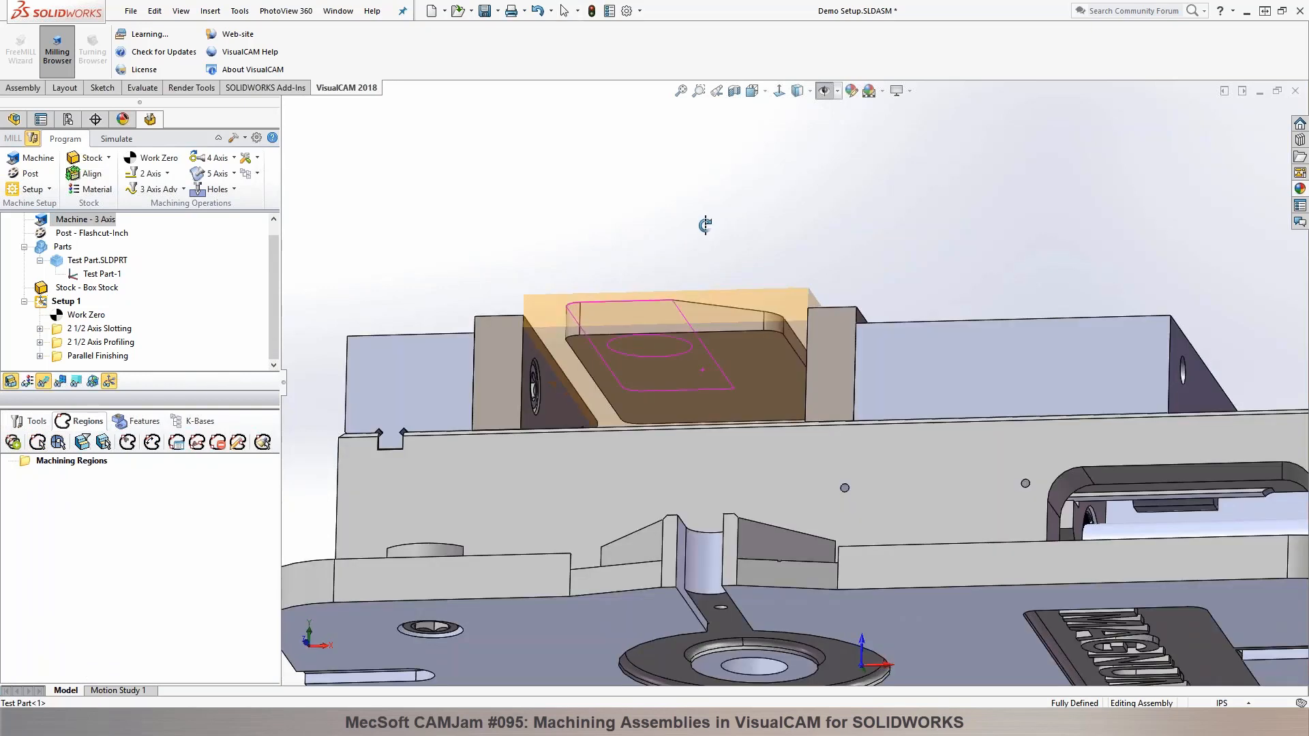
pyautogui.click(58, 443)
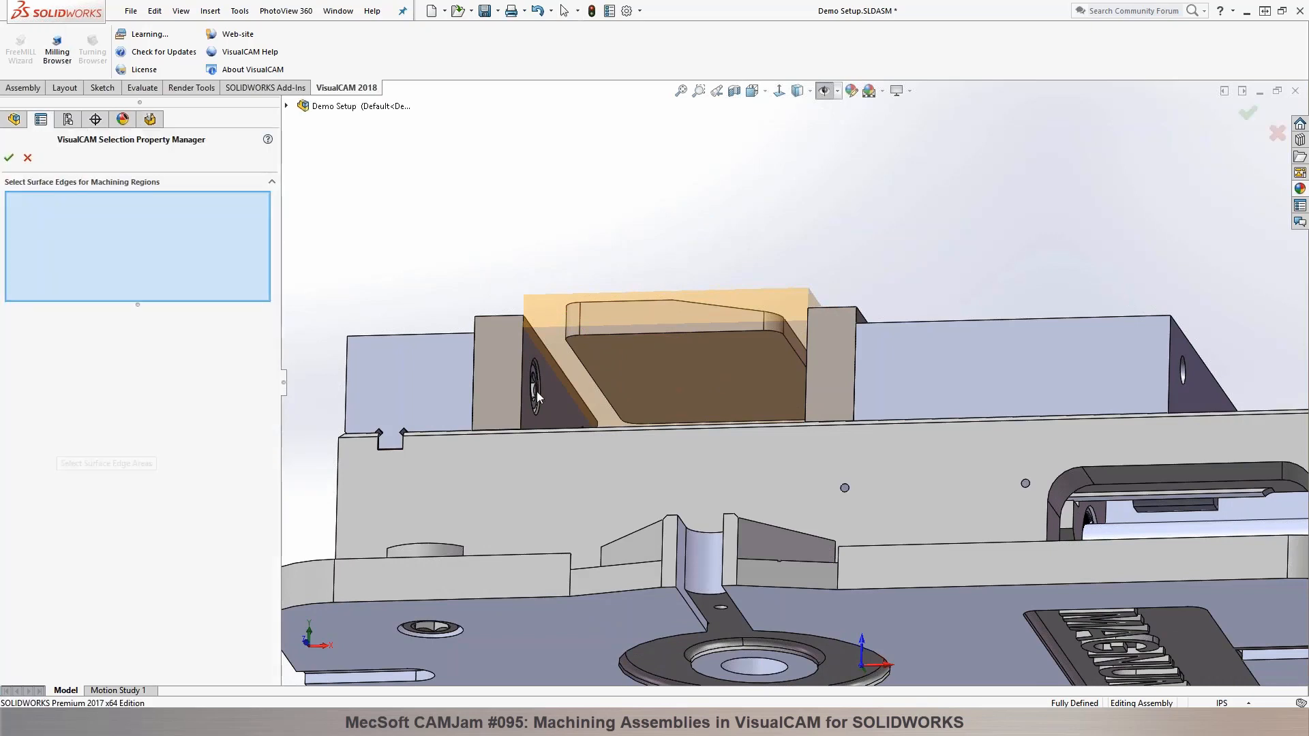
pyautogui.rightClick(575, 341)
pyautogui.click(620, 447)
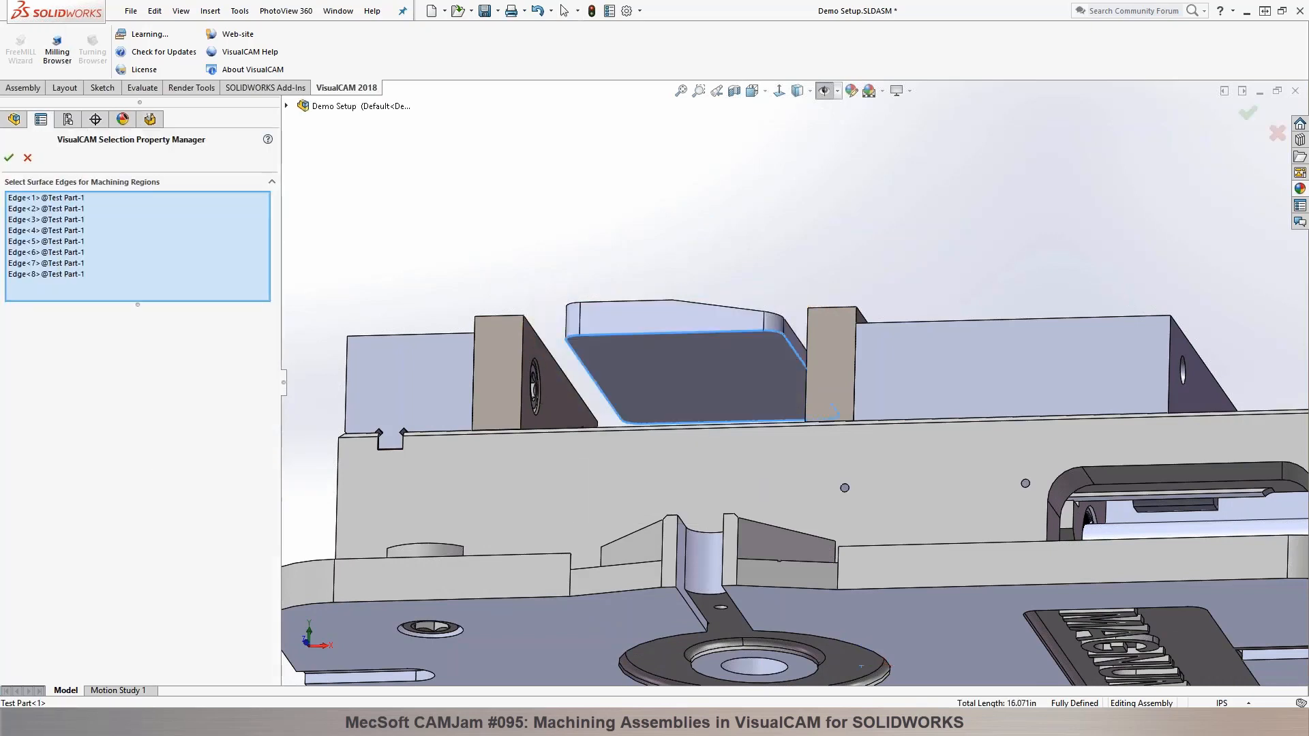
pyautogui.click(10, 158)
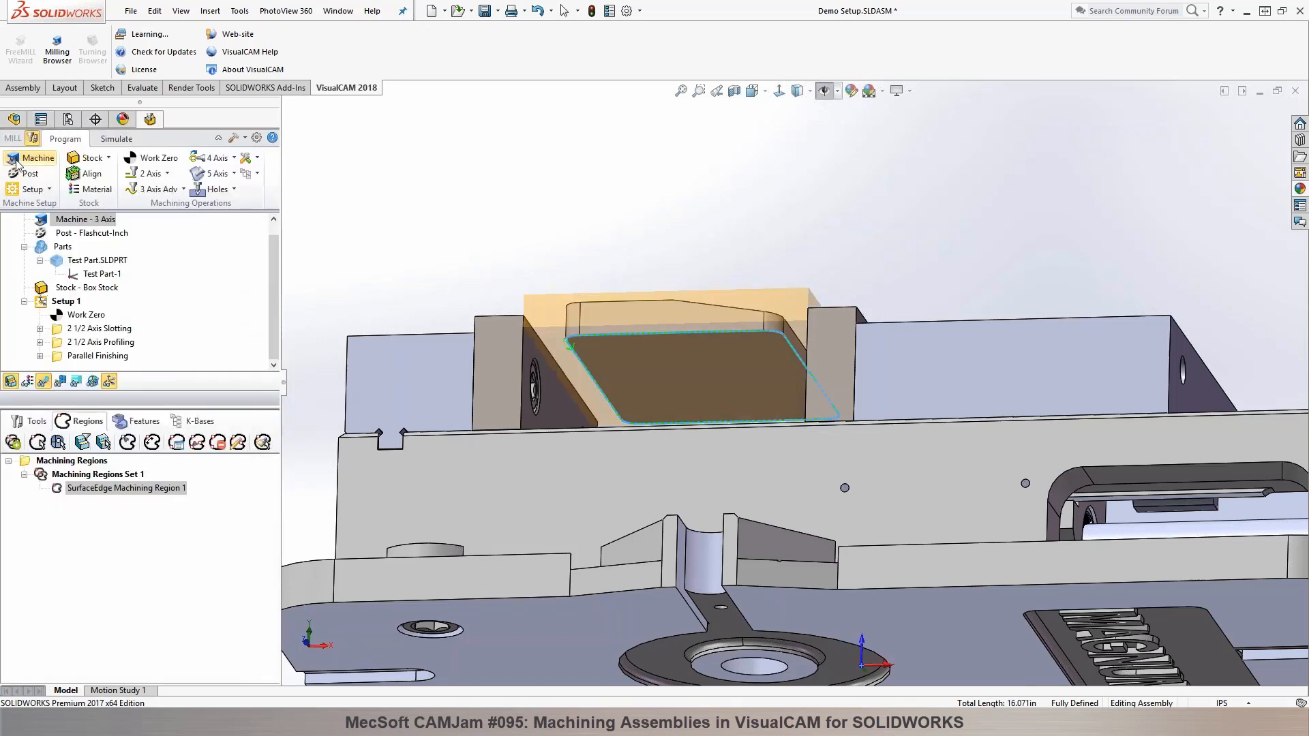
# Step: Set the machining region's start point in a top view, at the middle of the part's lower short edge in line with the slope line
pyautogui.moveTo(529, 193); pyautogui.dragTo(558, 365, button='middle')
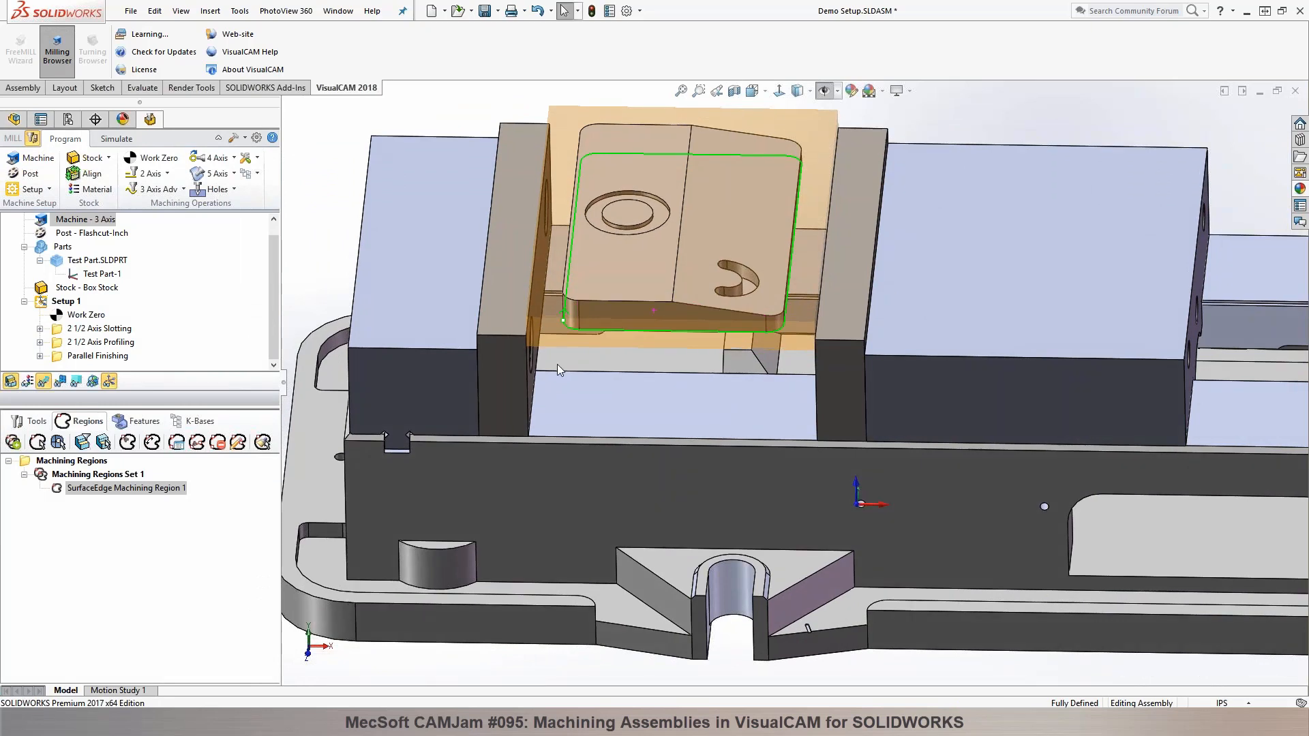
pyautogui.scroll(2, 558, 365)
pyautogui.scroll(-1, 817, 194)
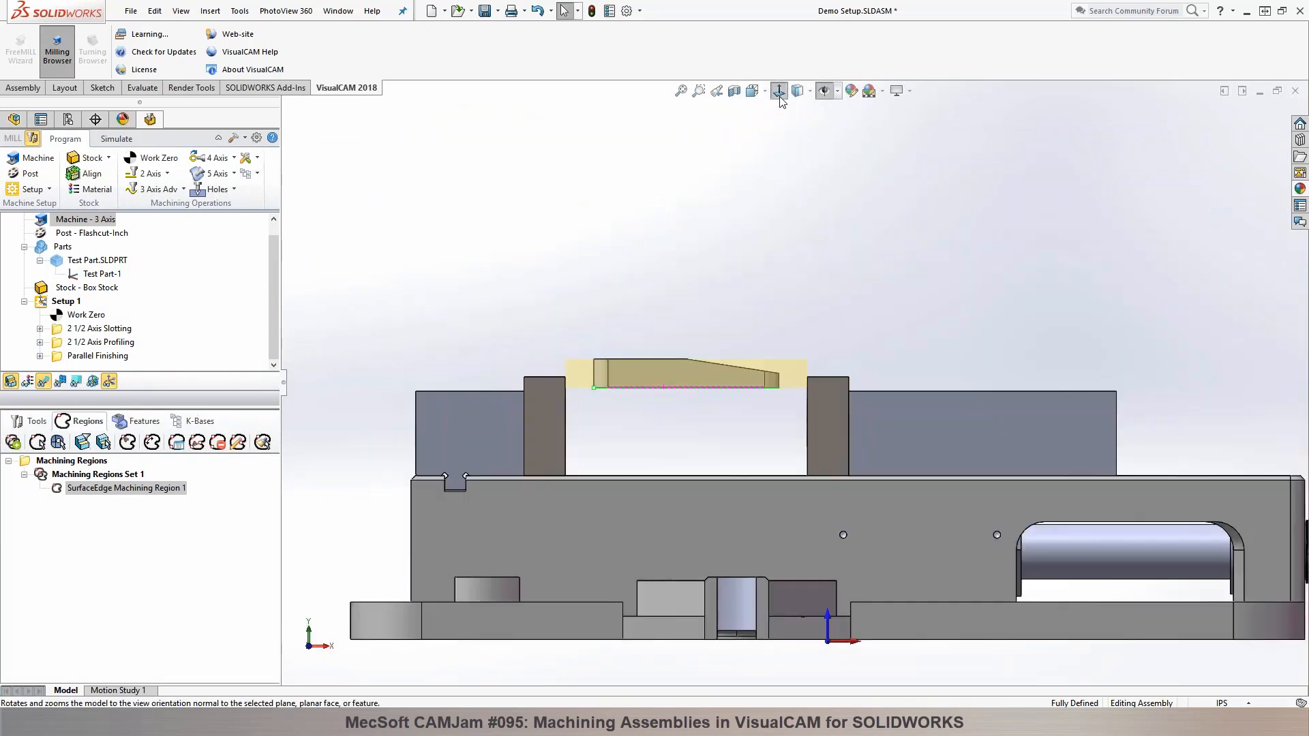
pyautogui.click(779, 91)
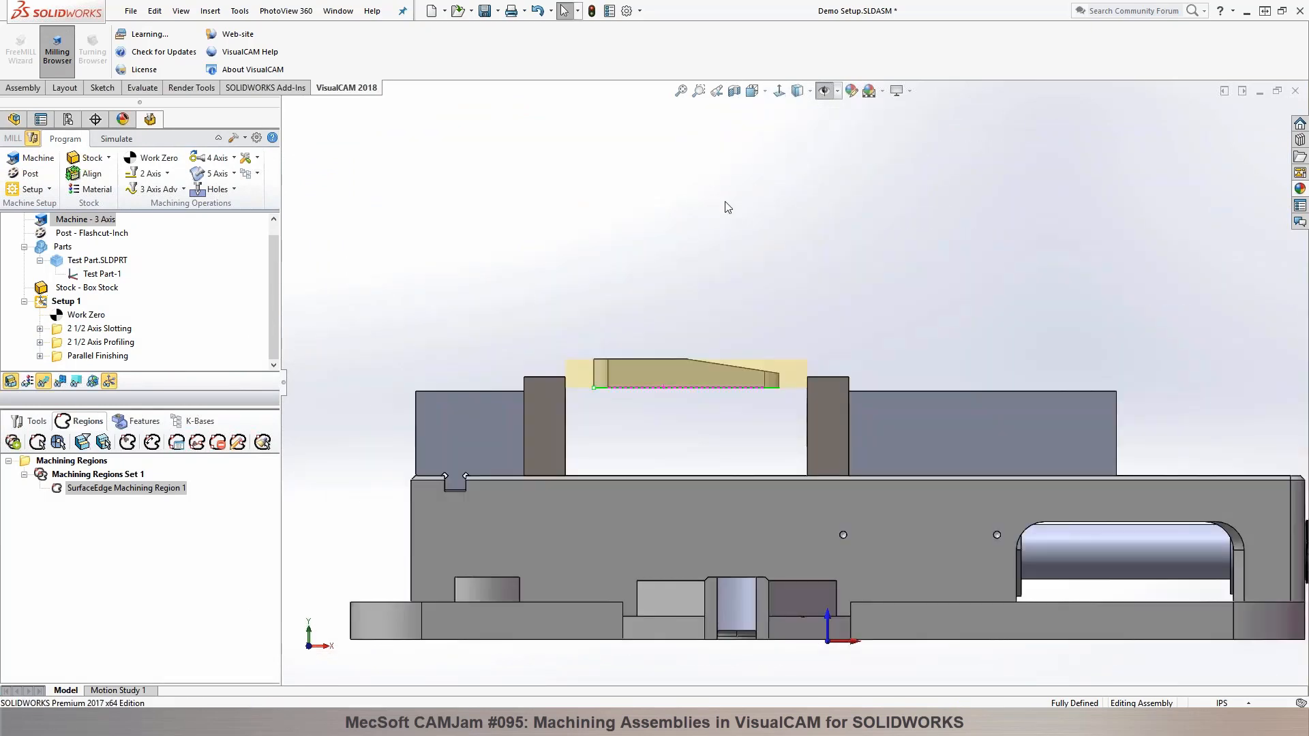
pyautogui.moveTo(725, 202); pyautogui.dragTo(706, 293, button='middle')
pyautogui.click(658, 307)
pyautogui.click(779, 91)
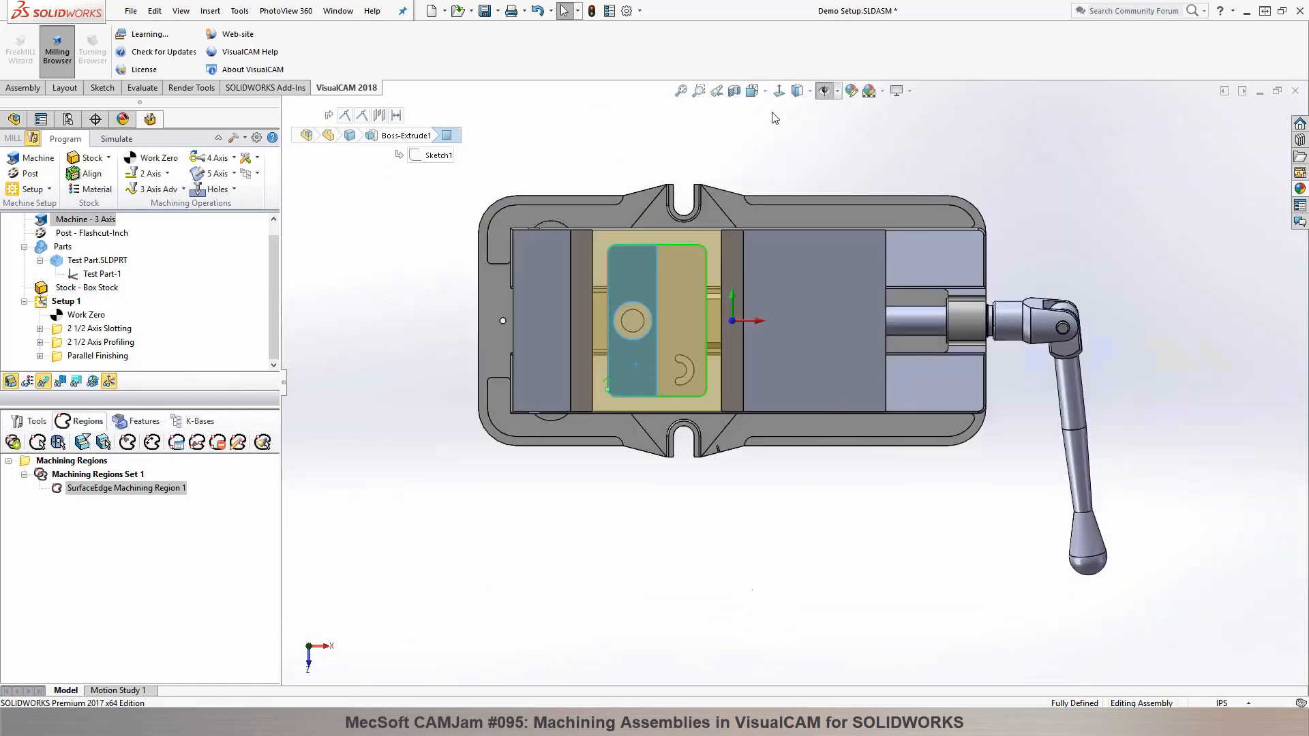
pyautogui.scroll(-3, 667, 321)
pyautogui.click(57, 488)
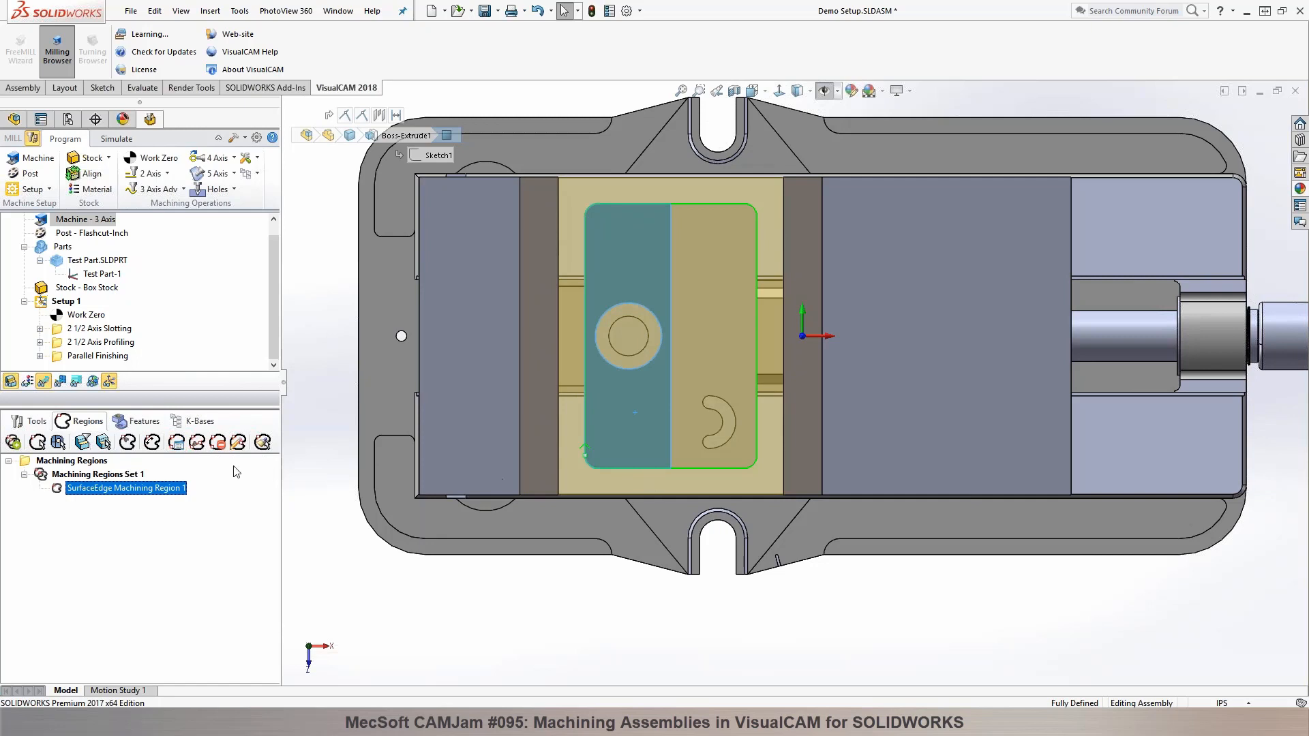
pyautogui.click(127, 443)
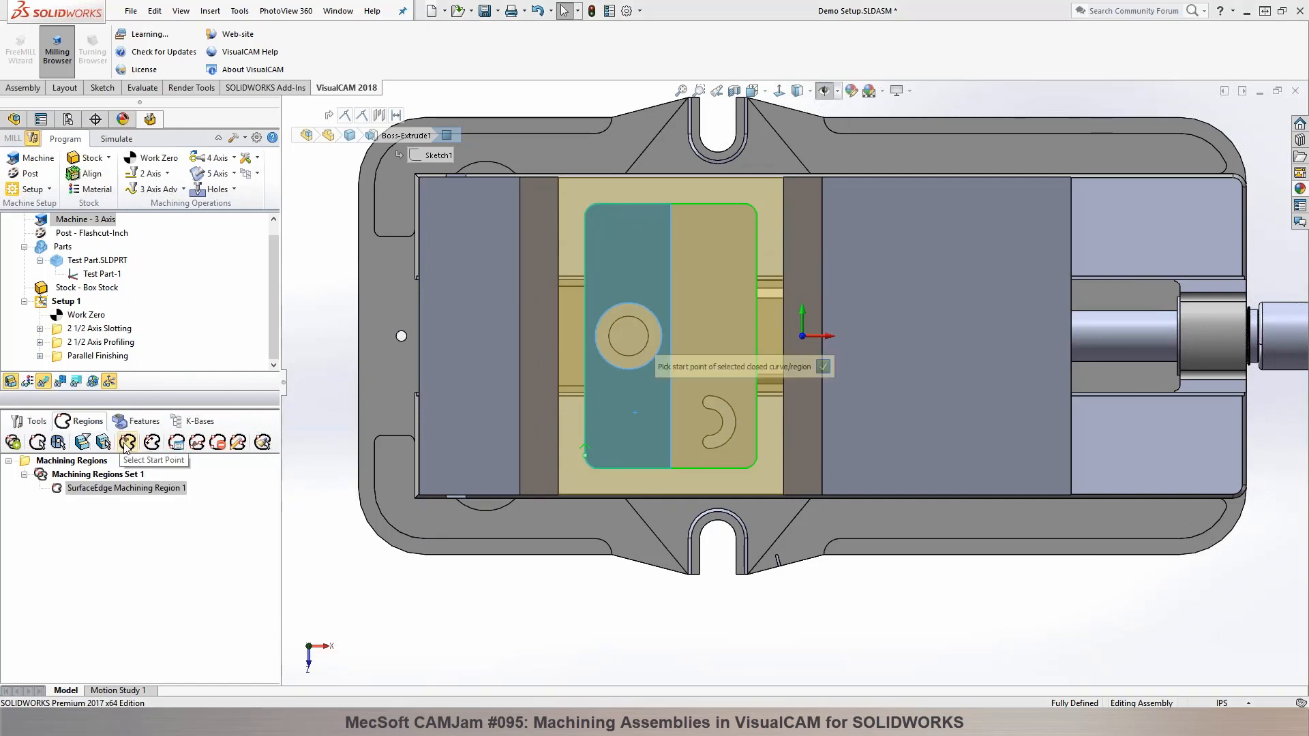
pyautogui.click(670, 469)
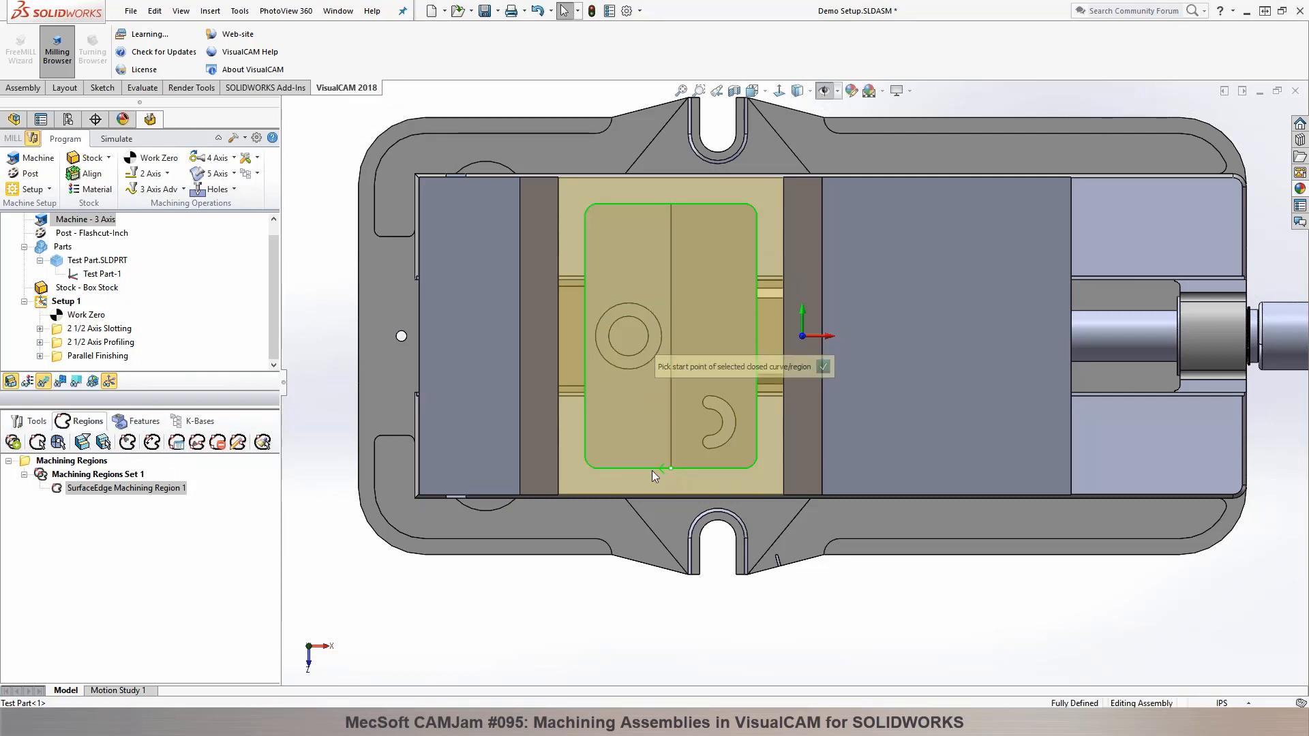
pyautogui.click(826, 367)
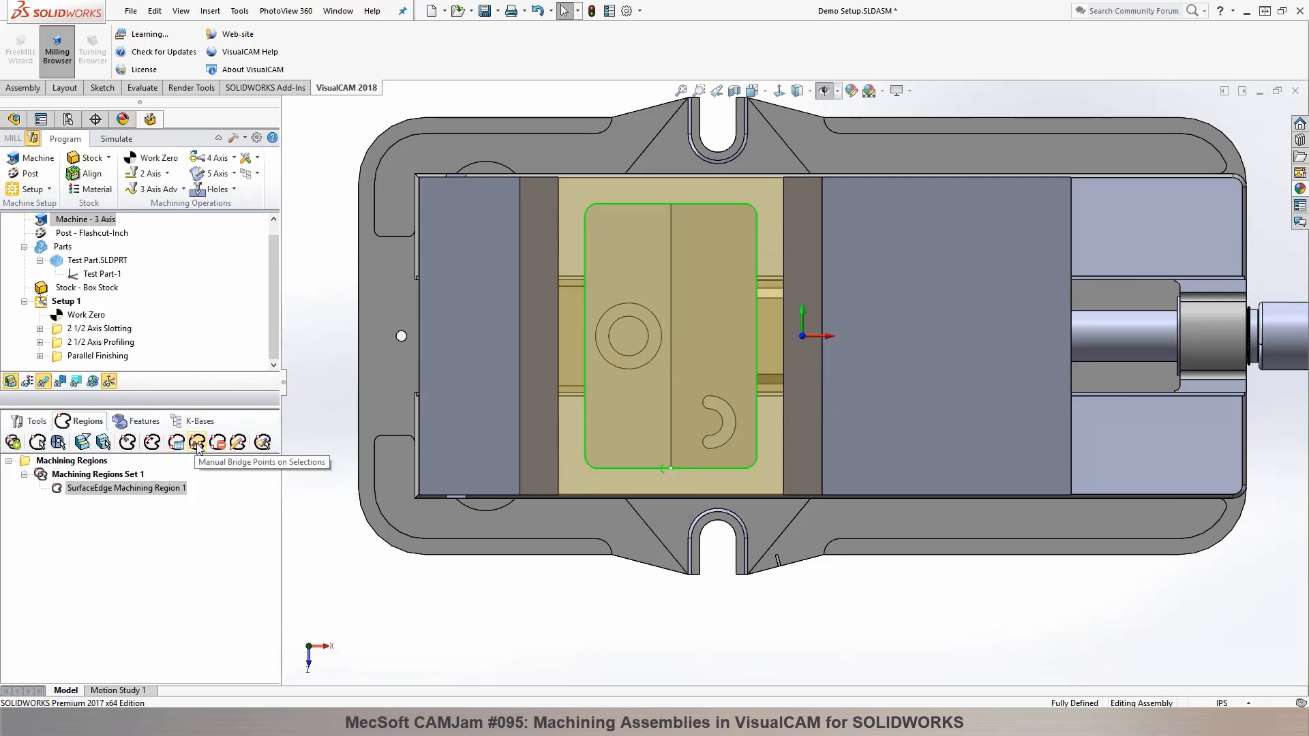
# Step: Place a manual bridge point on the machining region's left long edge, near its lower corner
pyautogui.click(176, 443)
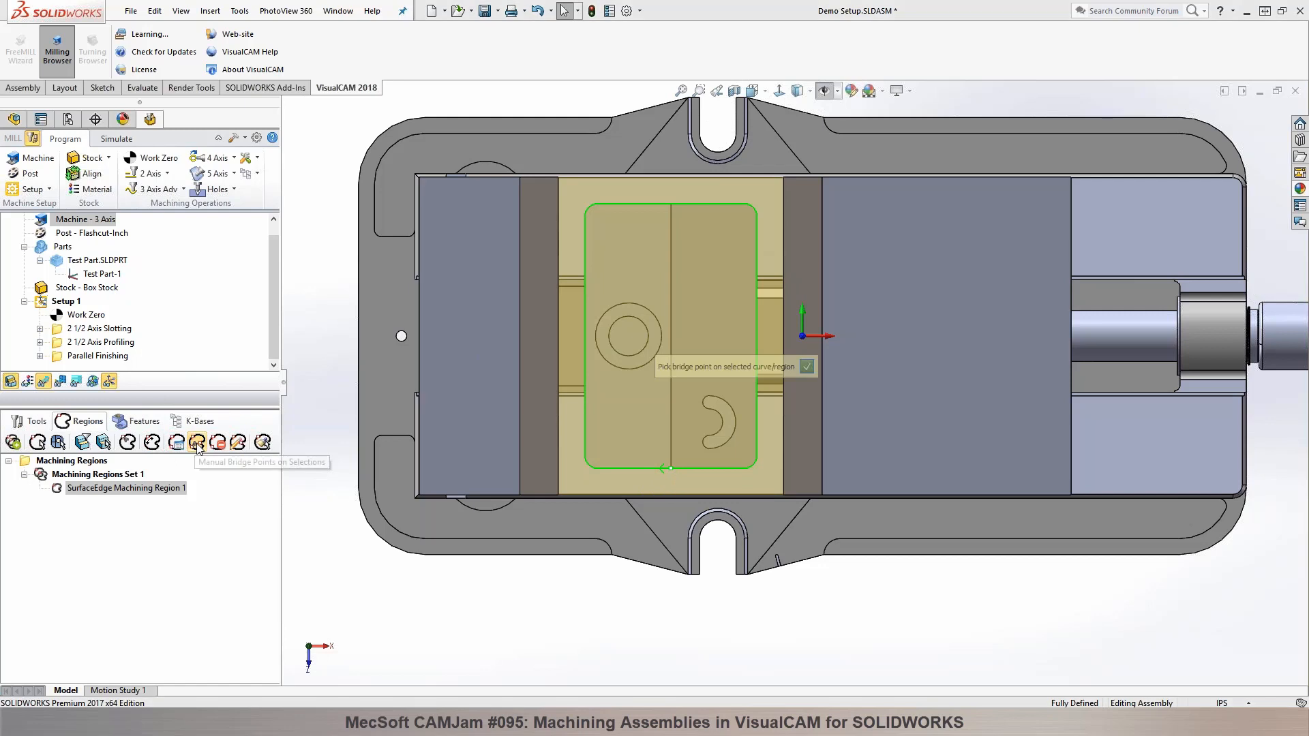
pyautogui.click(584, 426)
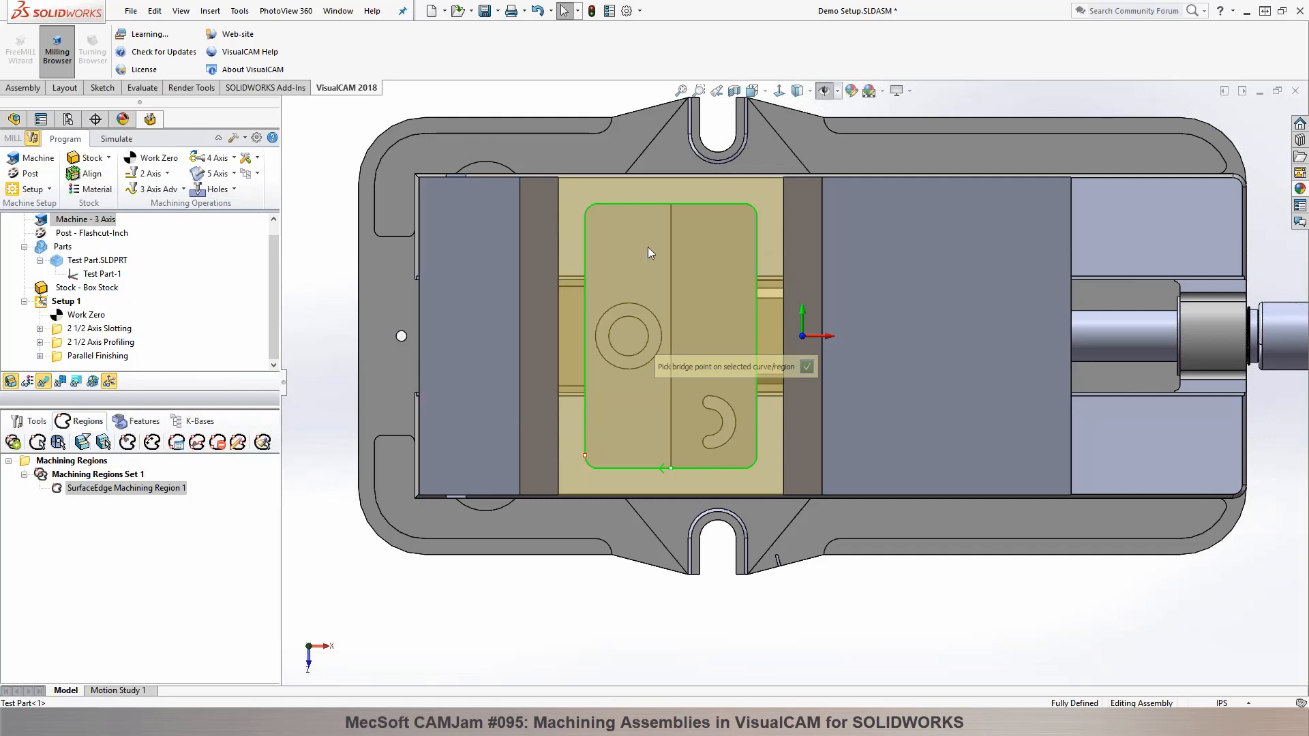
pyautogui.click(807, 366)
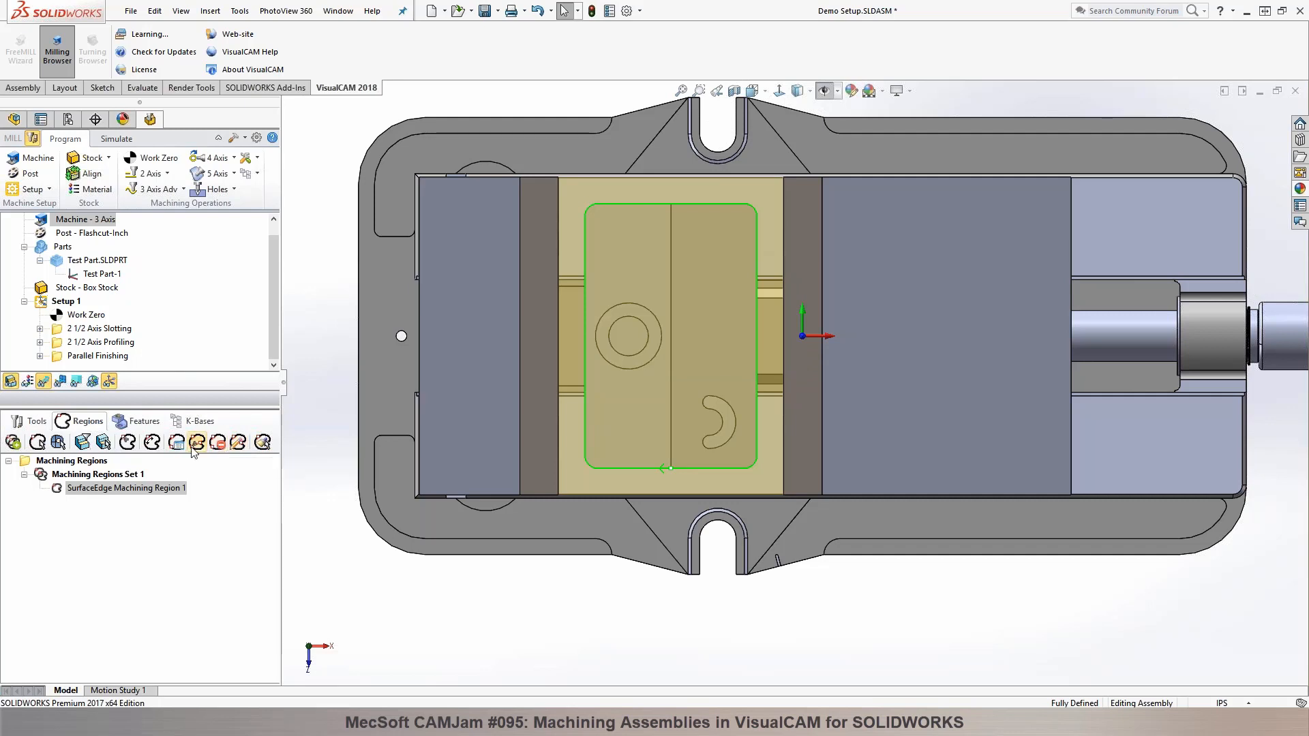
# Step: Create 4 equally spaced bridge points on the machining region around the part's bottom outline
pyautogui.click(175, 442)
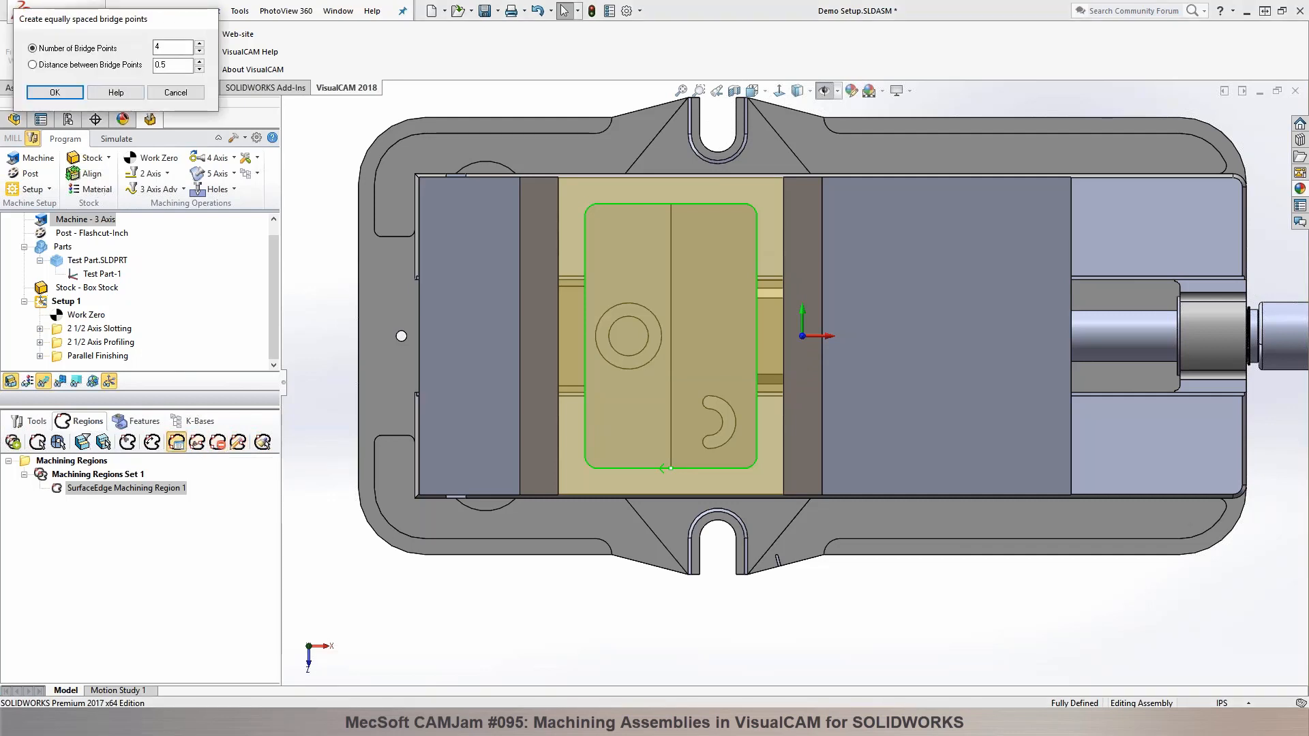
pyautogui.click(55, 92)
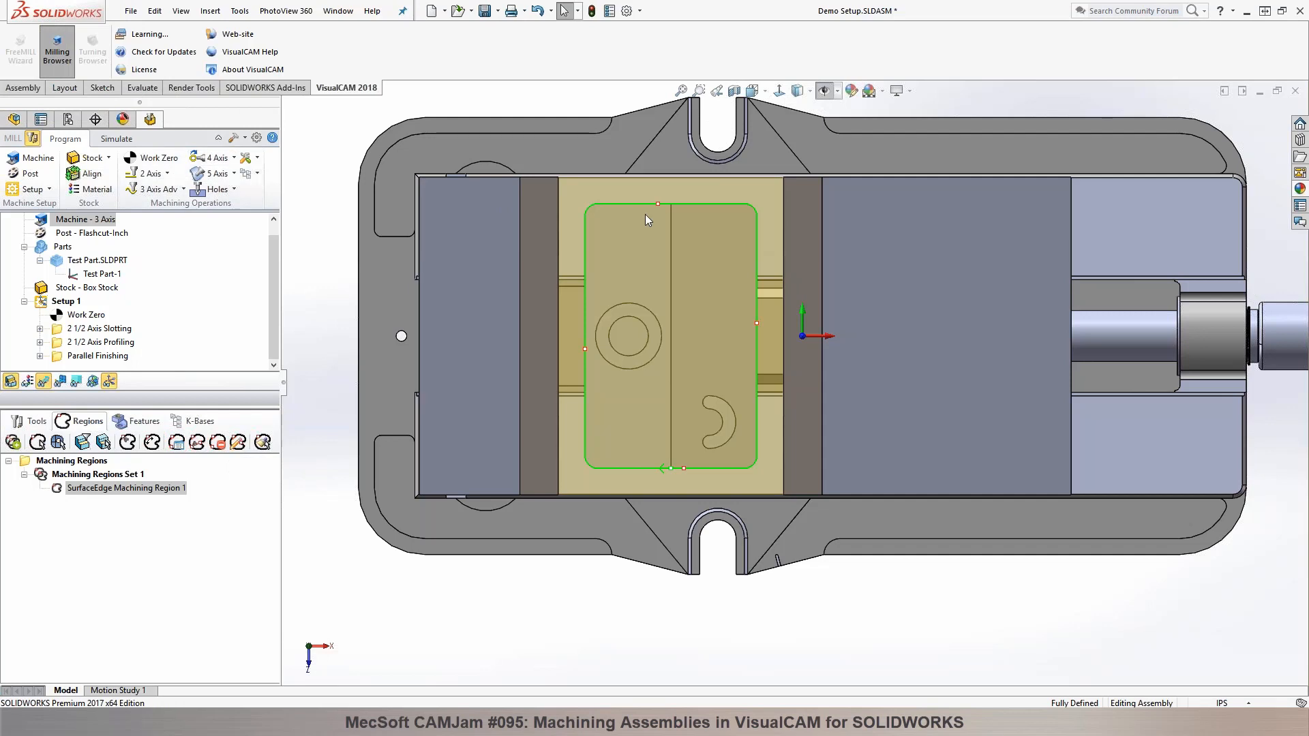
# Step: Move the machining region's four bridge points onto its two long edges, placing one near each corner
pyautogui.click(237, 443)
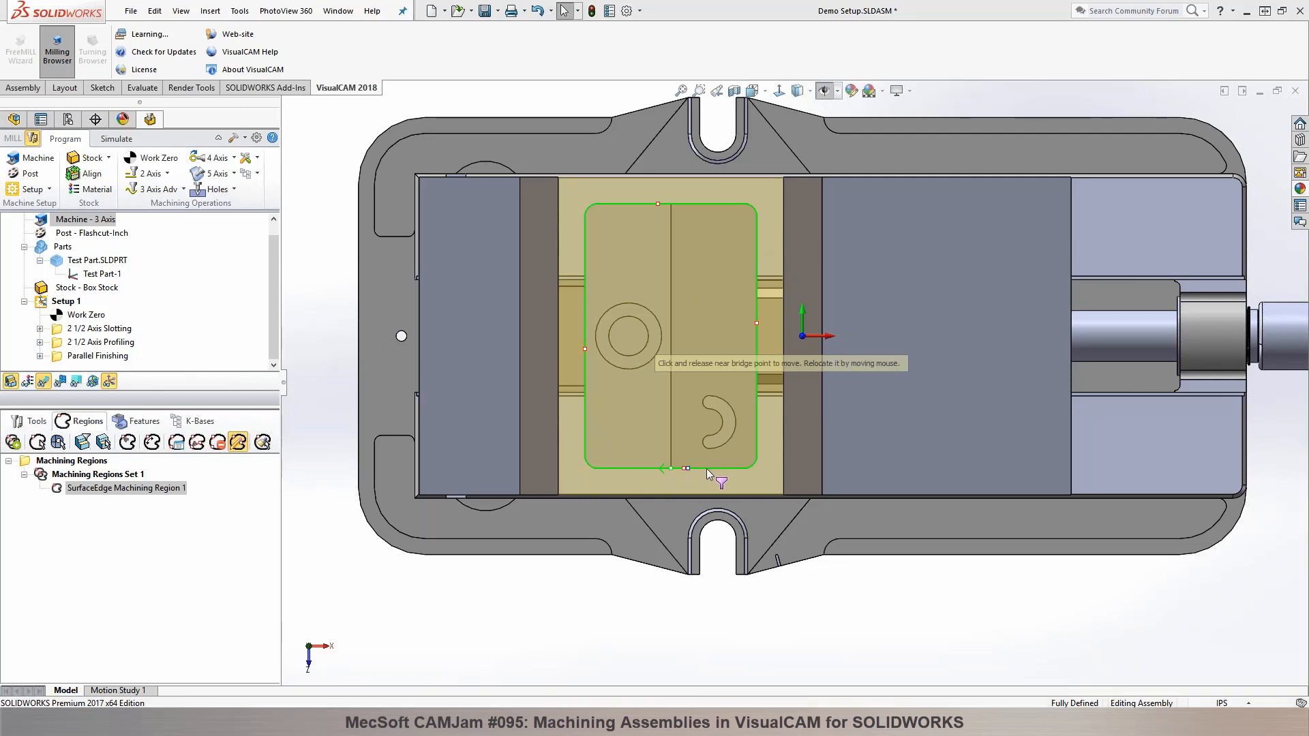
pyautogui.click(761, 432)
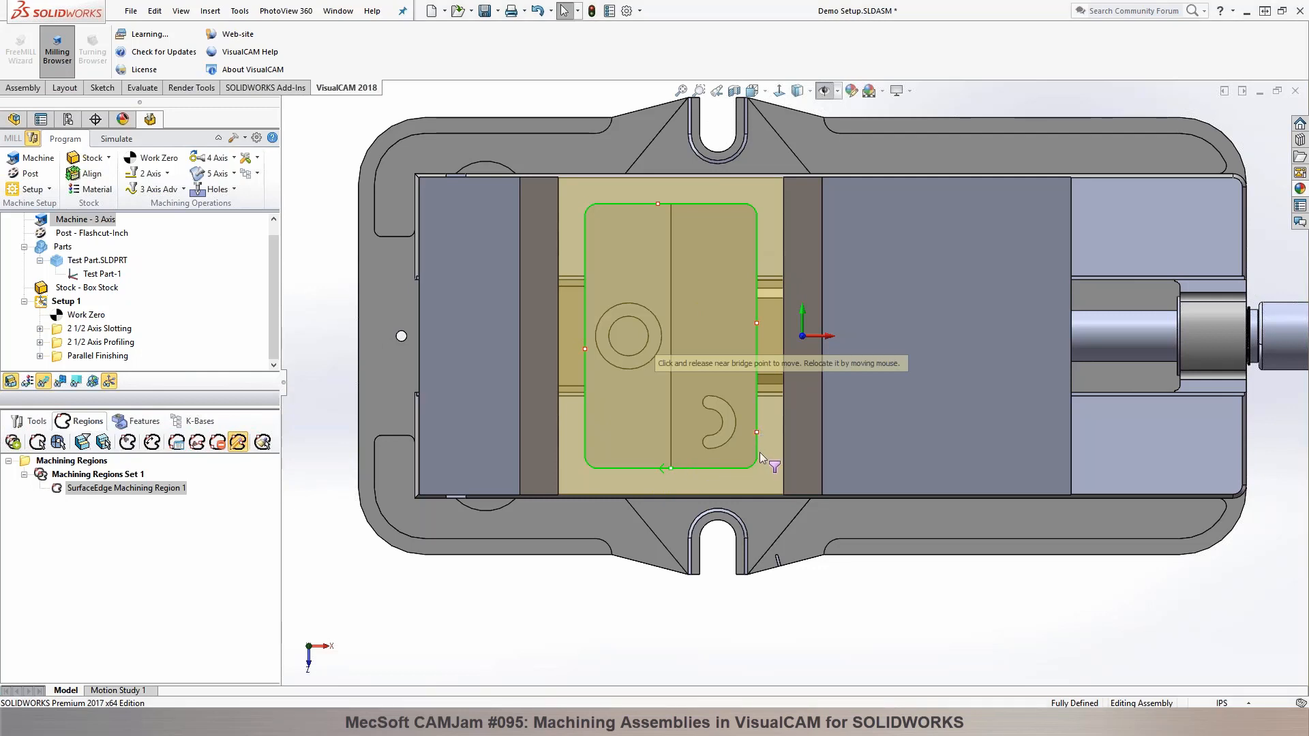
pyautogui.click(758, 242)
pyautogui.click(658, 203)
pyautogui.click(581, 236)
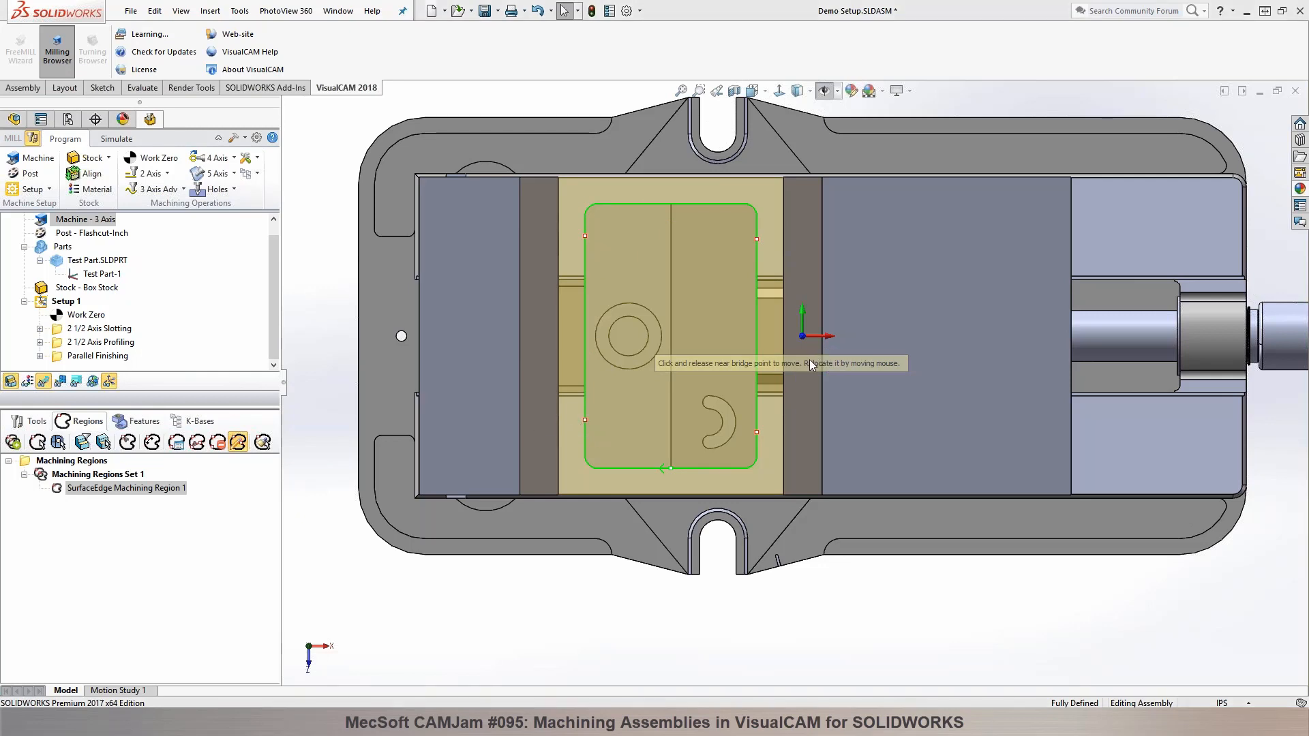
pyautogui.scroll(1, 765, 378)
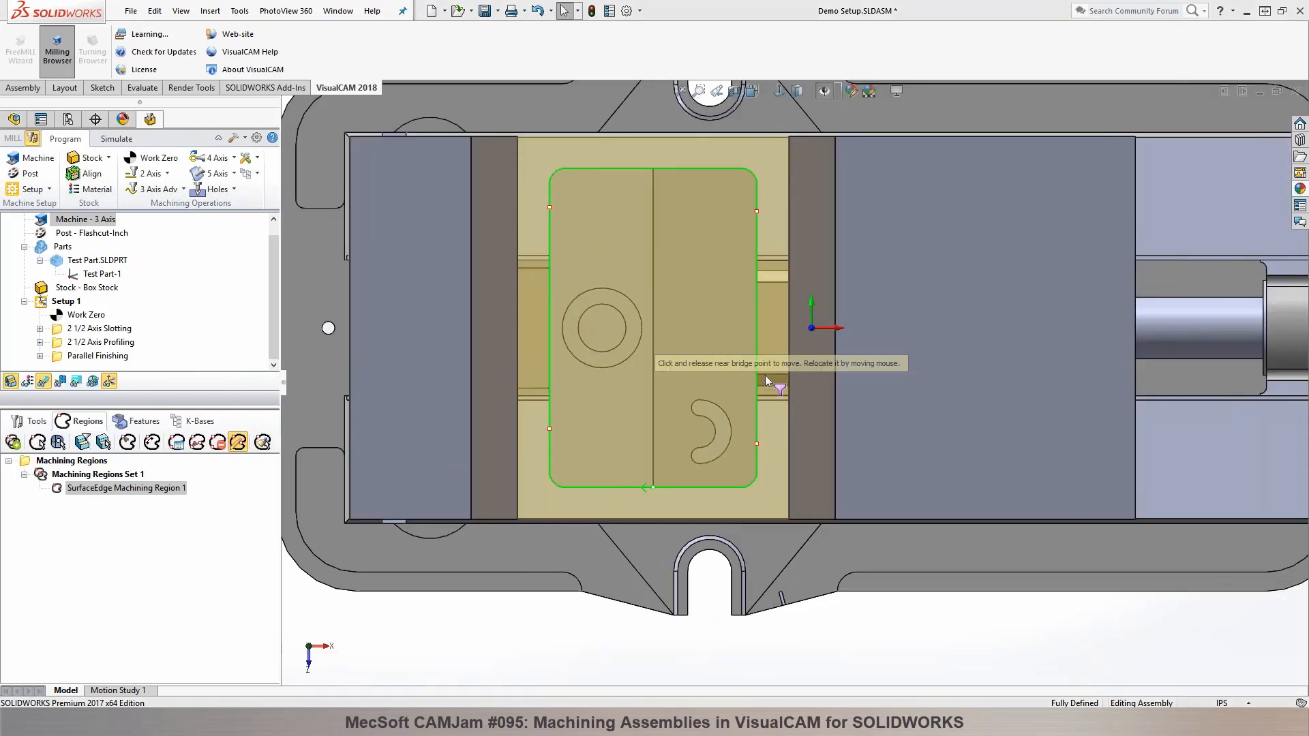
pyautogui.scroll(3, 765, 375)
pyautogui.rightClick(838, 512)
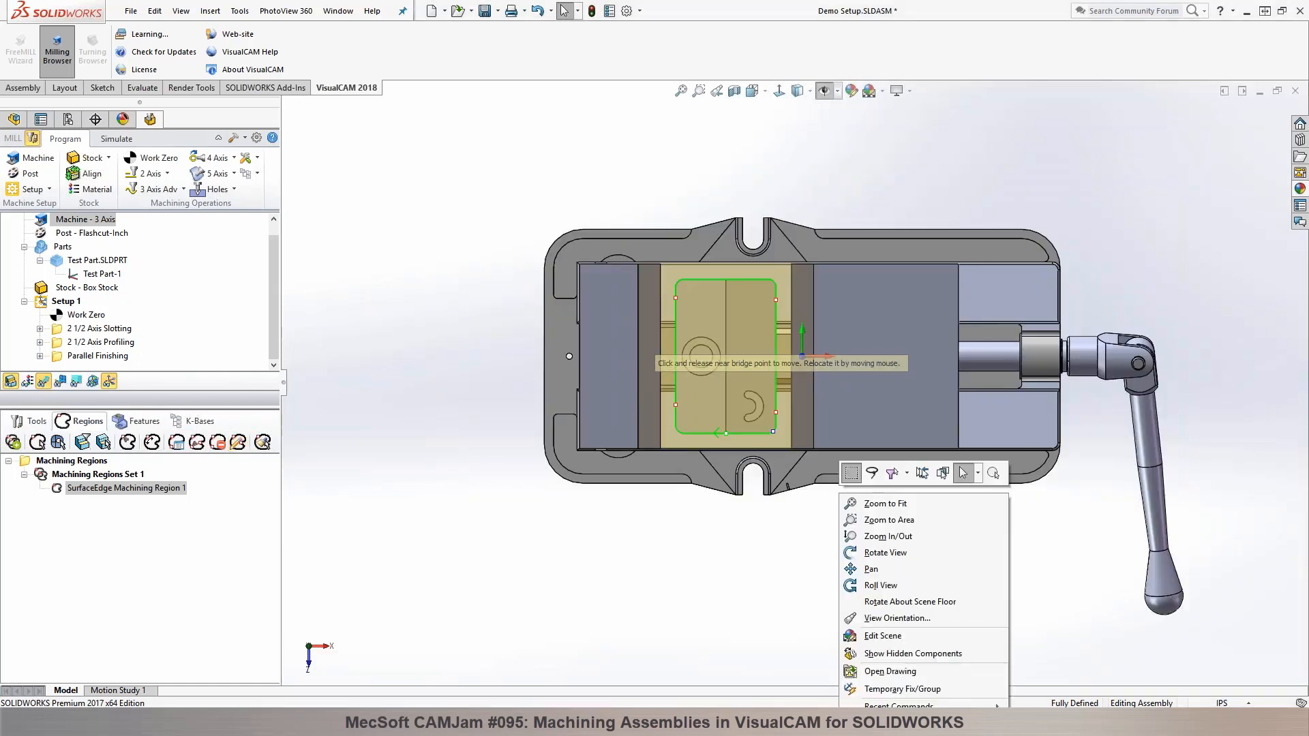
pyautogui.click(769, 555)
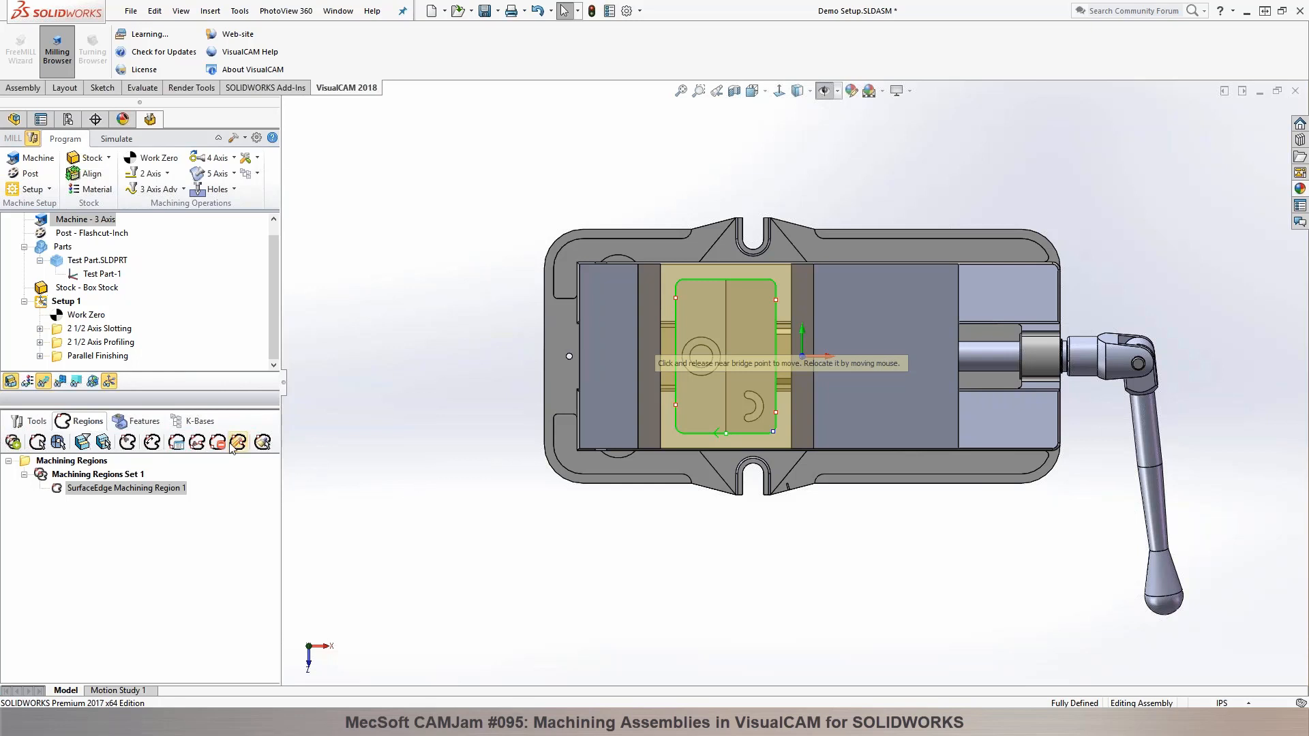
pyautogui.scroll(-2, 505, 504)
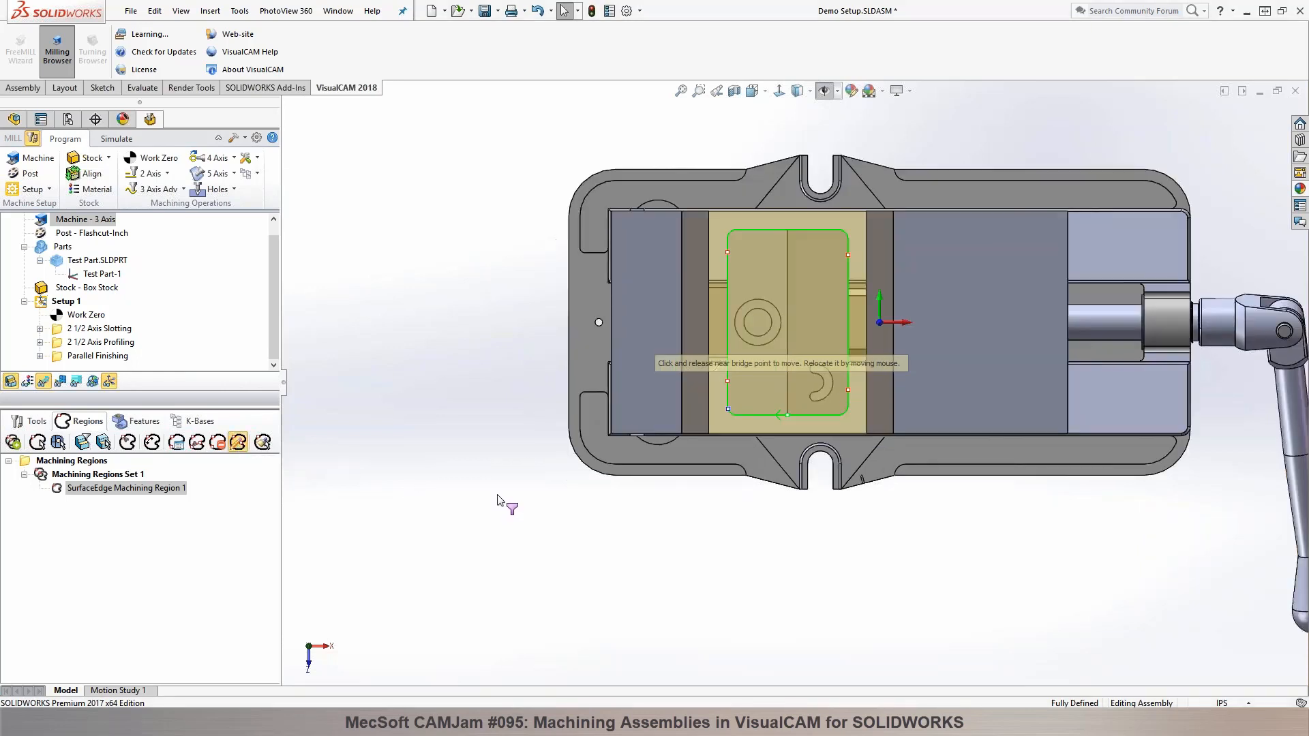
pyautogui.rightClick(505, 501)
pyautogui.click(924, 555)
# Step: Return the vise assembly to an isometric view and save it
pyautogui.moveTo(915, 548); pyautogui.dragTo(916, 508, button='middle')
pyautogui.hotkey('ctrl', '7')
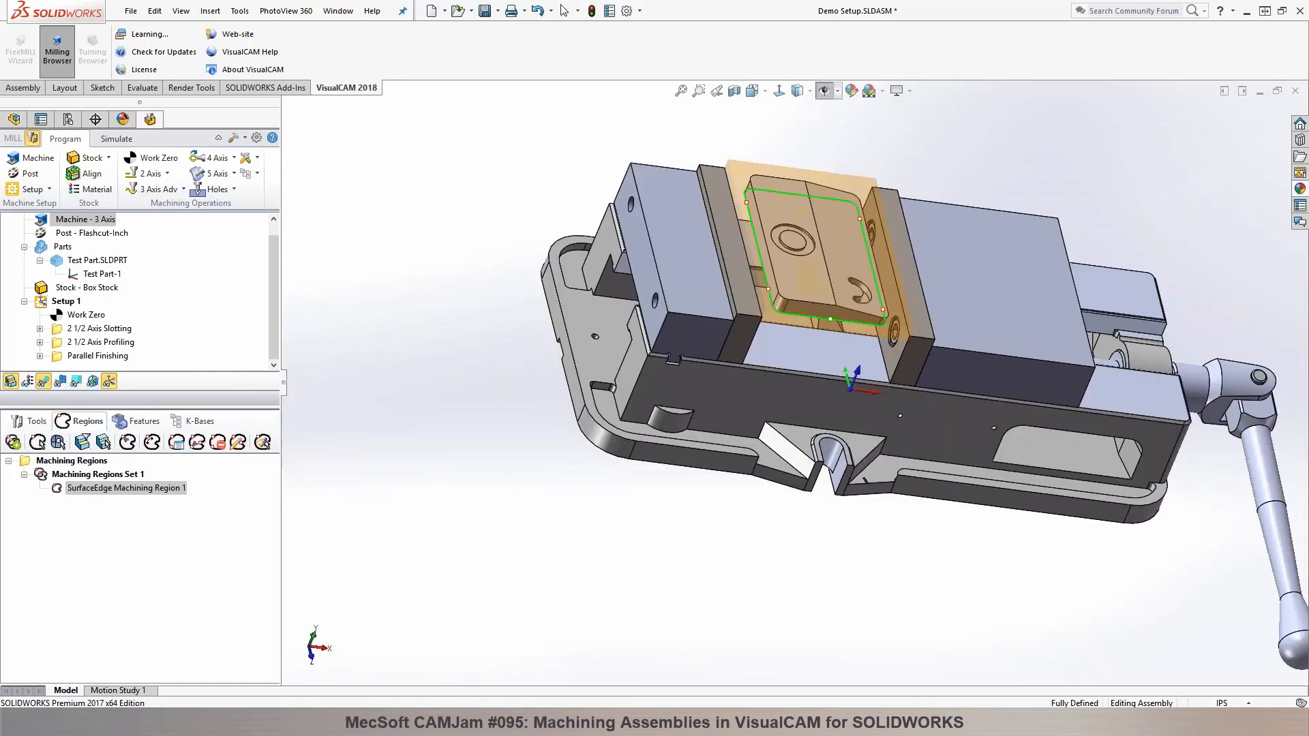
pyautogui.moveTo(983, 257); pyautogui.dragTo(984, 270, button='middle')
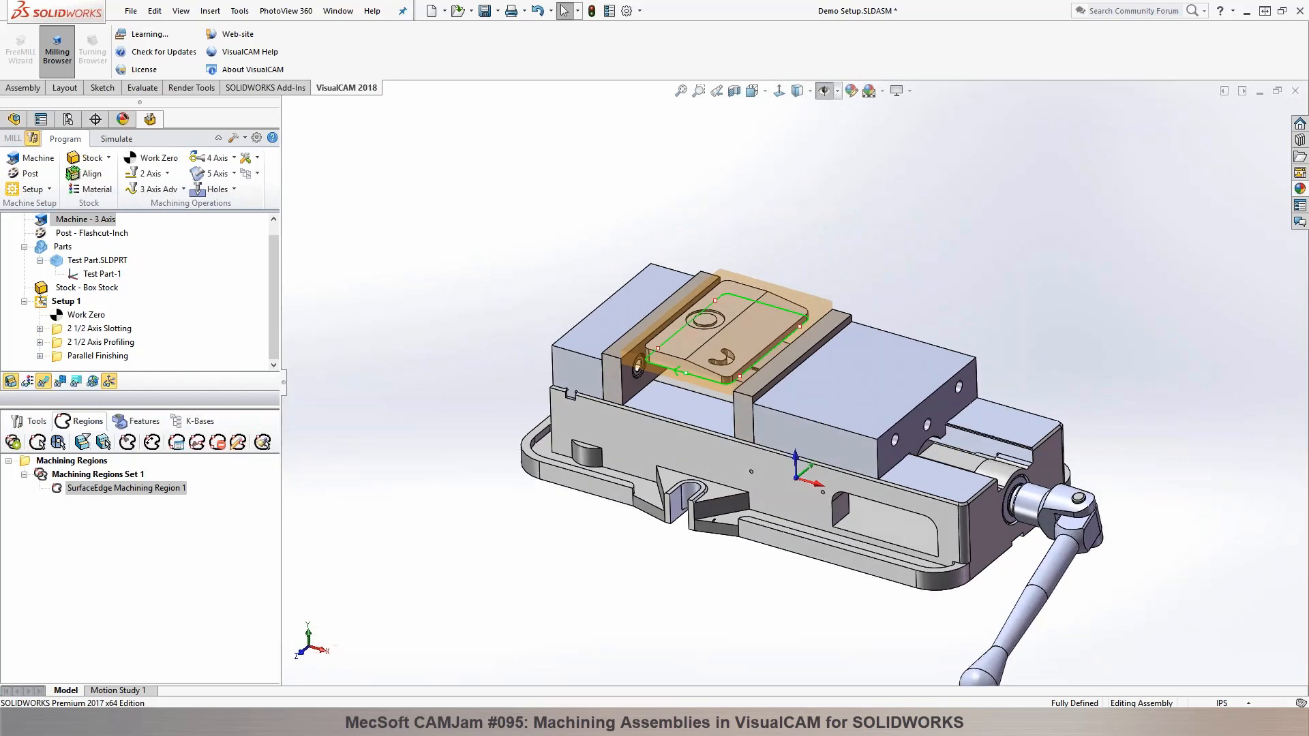
pyautogui.hotkey('ctrl', 's')
pyautogui.moveTo(727, 209); pyautogui.dragTo(729, 217, button='middle')
# Step: Add a 2 1/2 Axis Profiling operation after Parallel Finishing, using the pre-defined SurfaceEdge Machining Region 1 as its part region
pyautogui.click(95, 356)
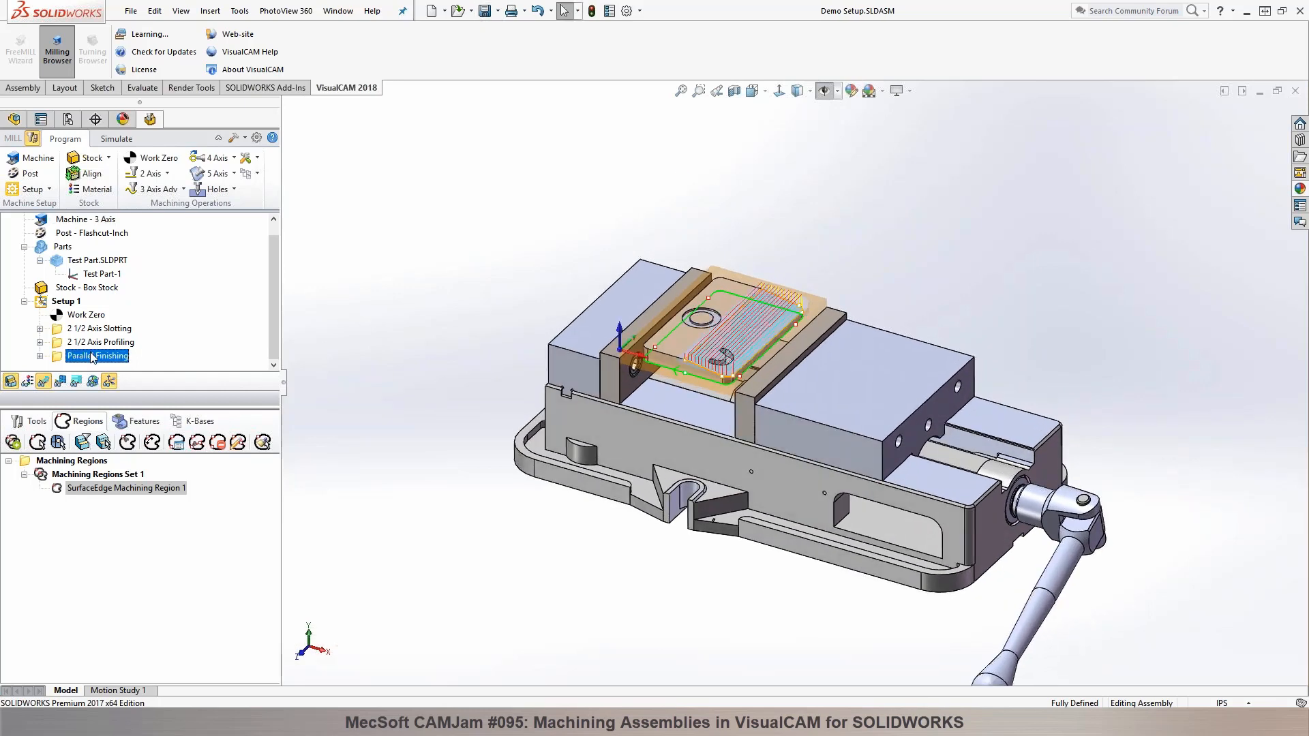
pyautogui.click(163, 174)
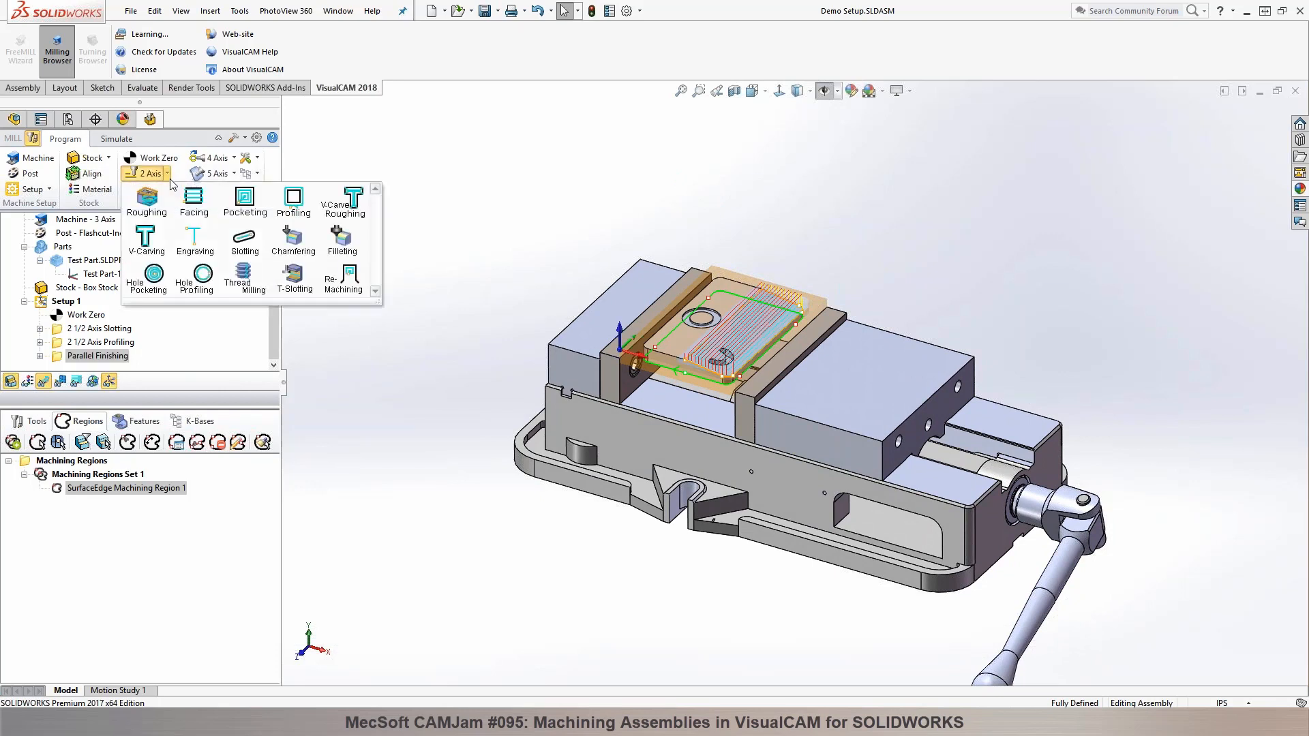
pyautogui.click(295, 211)
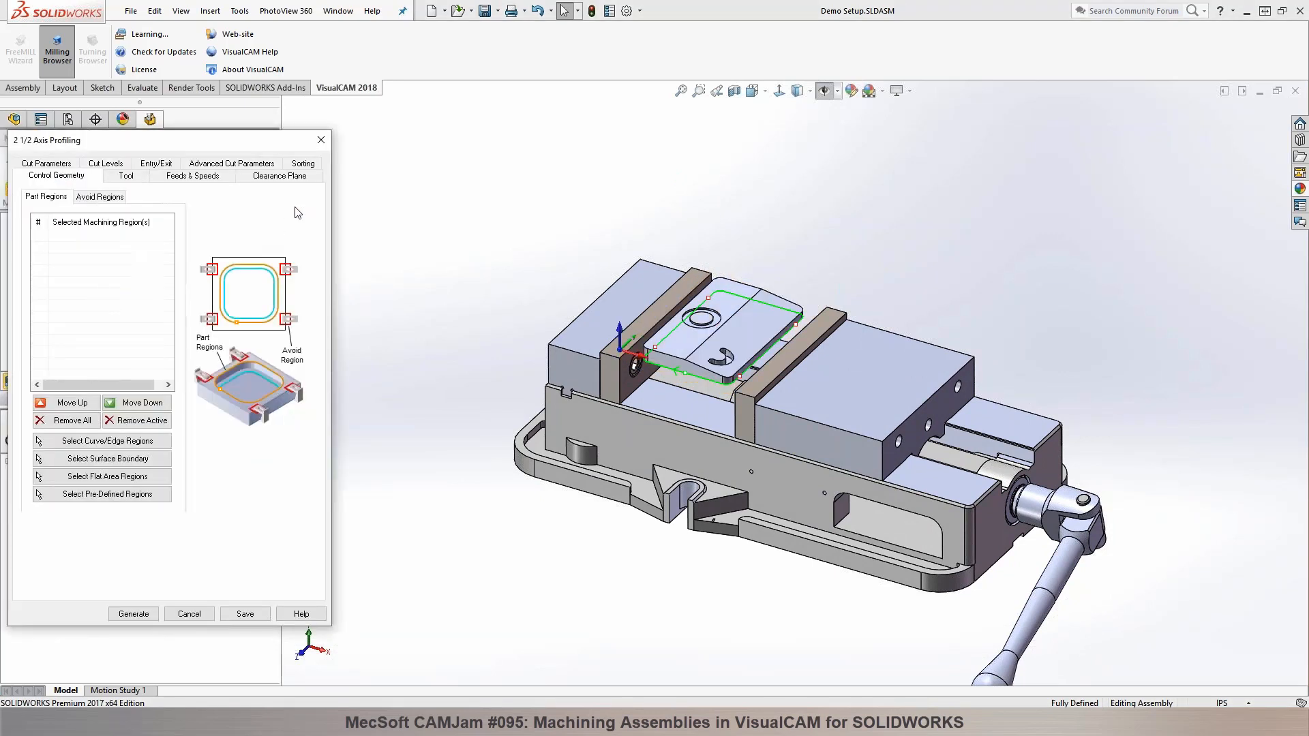
pyautogui.click(106, 493)
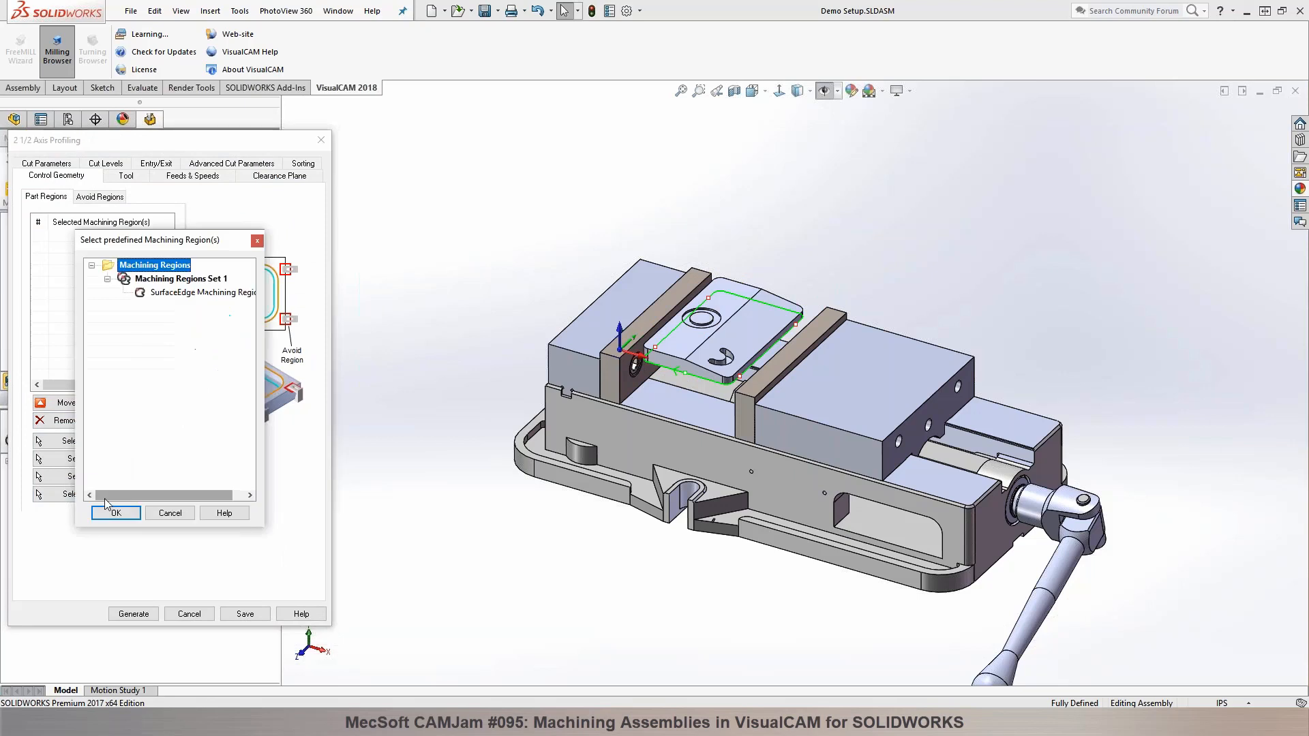
pyautogui.click(169, 293)
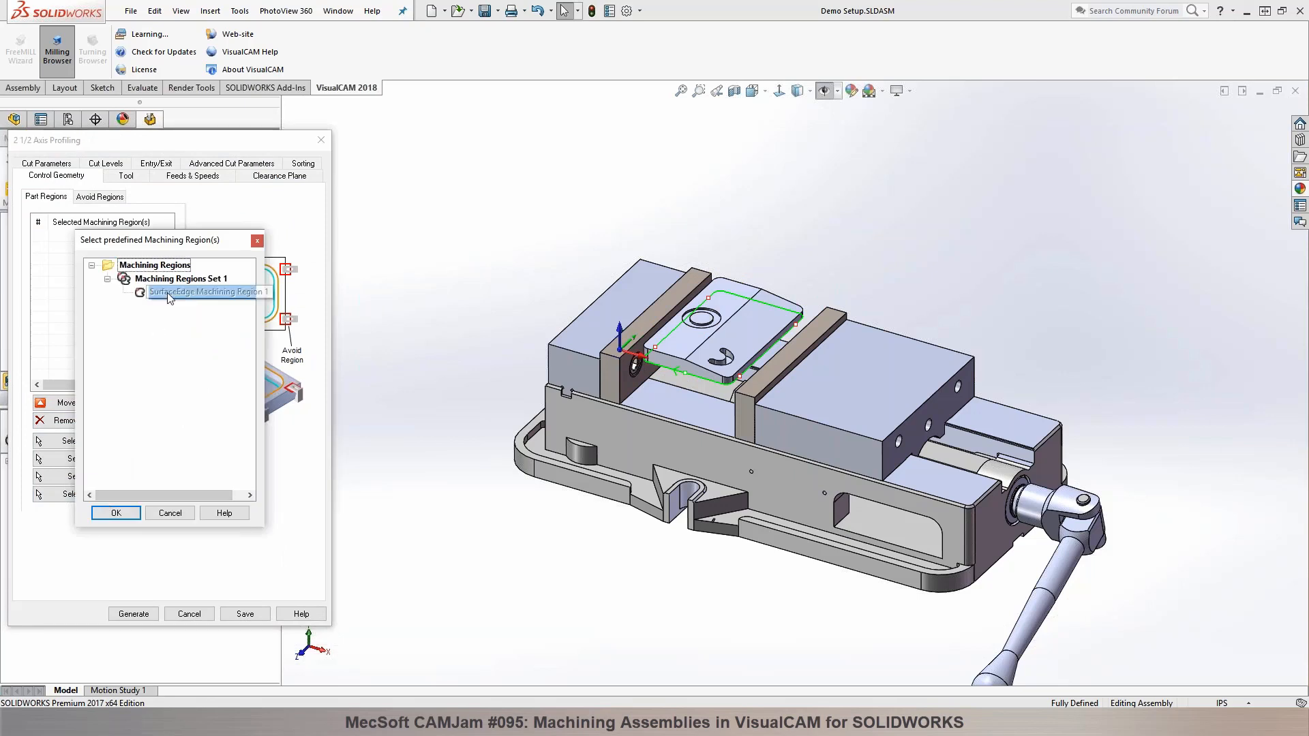
pyautogui.click(116, 513)
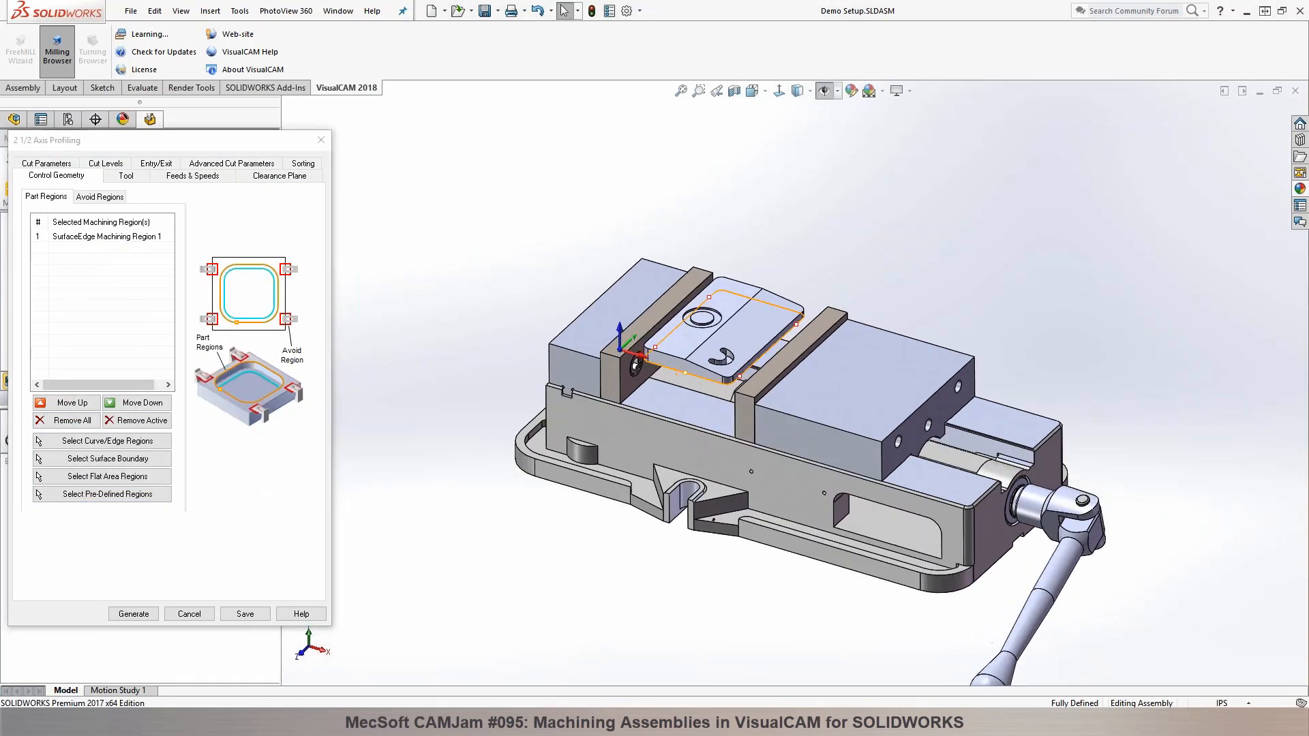
# Step: Assign the FLATMILL-1/4 INCH tool to the profiling operation
pyautogui.click(133, 177)
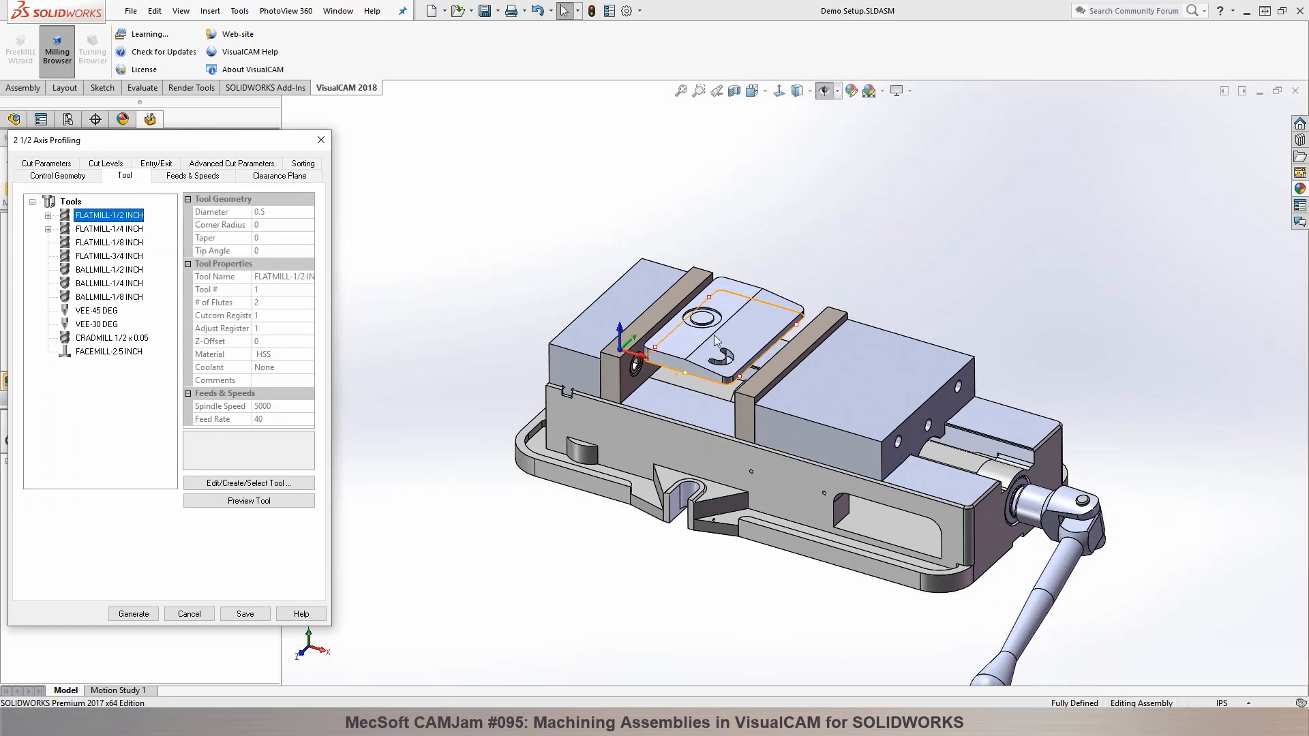
pyautogui.scroll(-5, 639, 324)
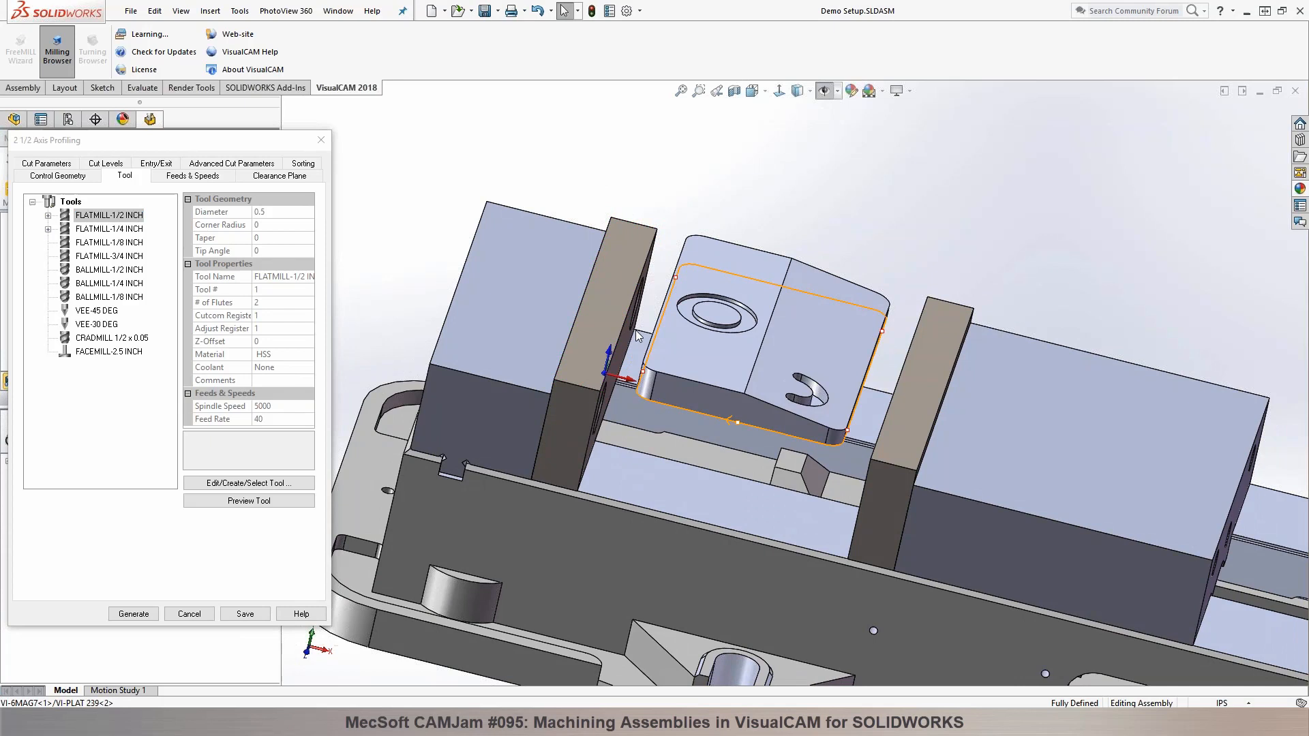
pyautogui.click(103, 229)
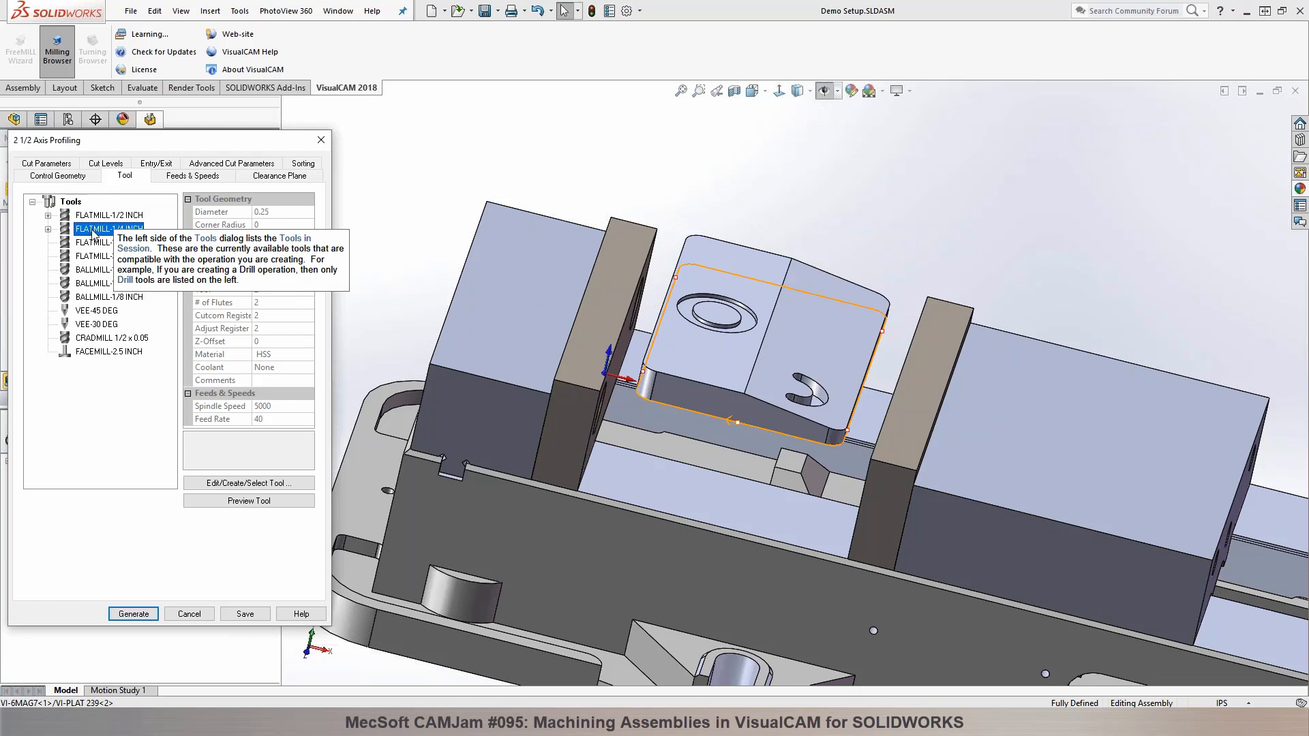
# Step: Set the profiling cut direction to Climb, disable the mid-point start for closed curves, and cut on the outside of closed curves
pyautogui.click(181, 178)
pyautogui.click(56, 166)
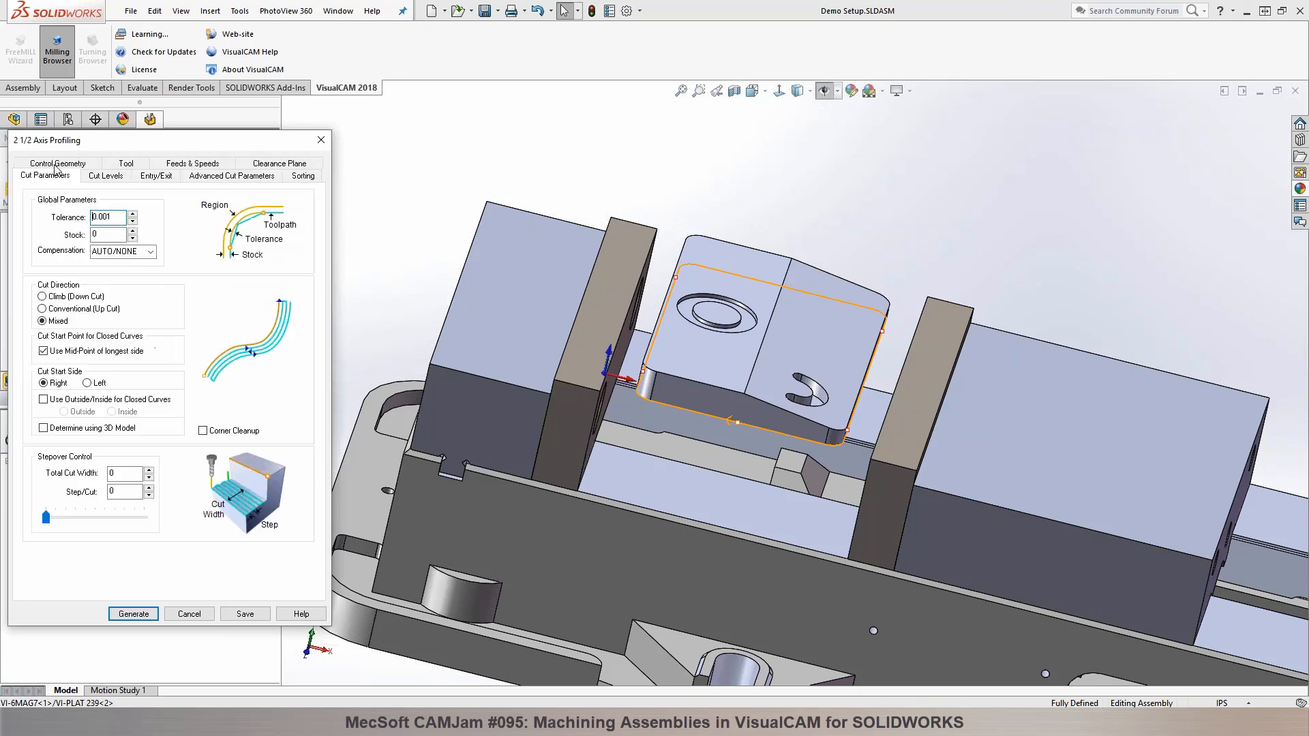
pyautogui.click(54, 296)
pyautogui.click(76, 352)
pyautogui.click(68, 399)
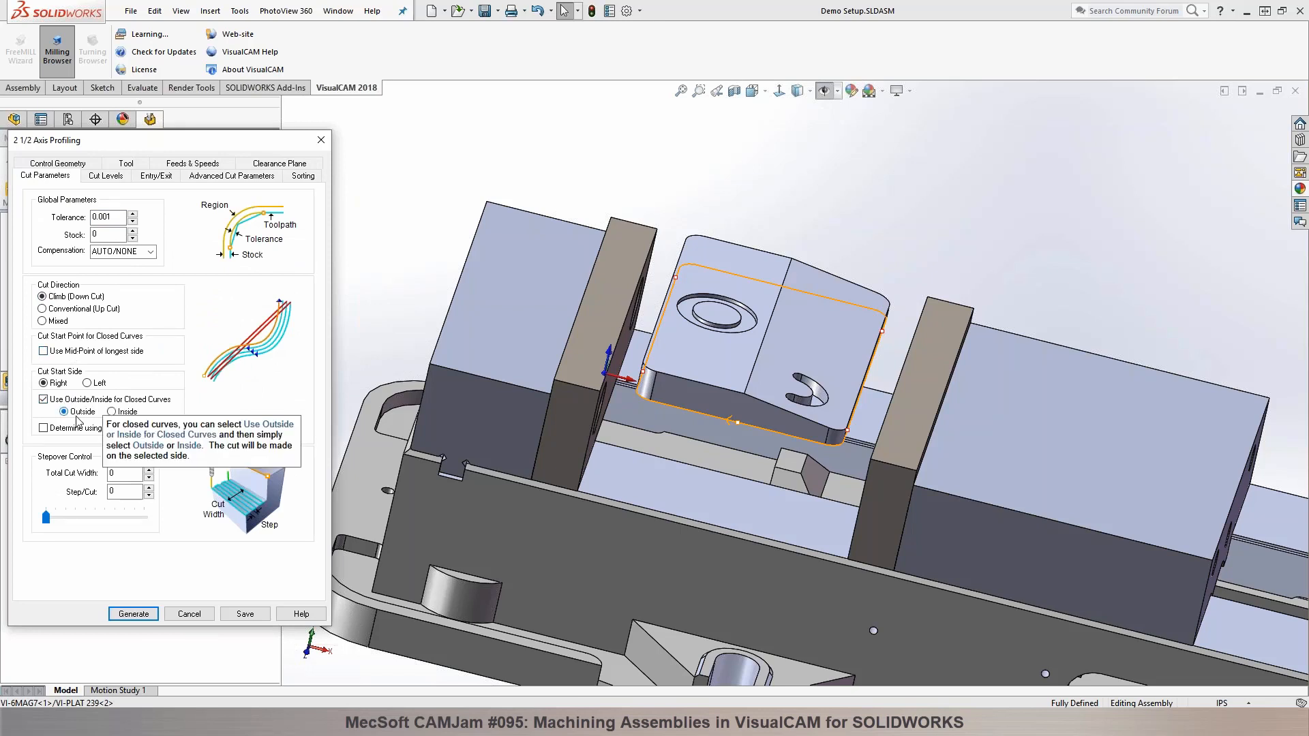
# Step: Try to define the cut geometry's top from a pick on the part and the total cut depth from picked points
pyautogui.click(102, 176)
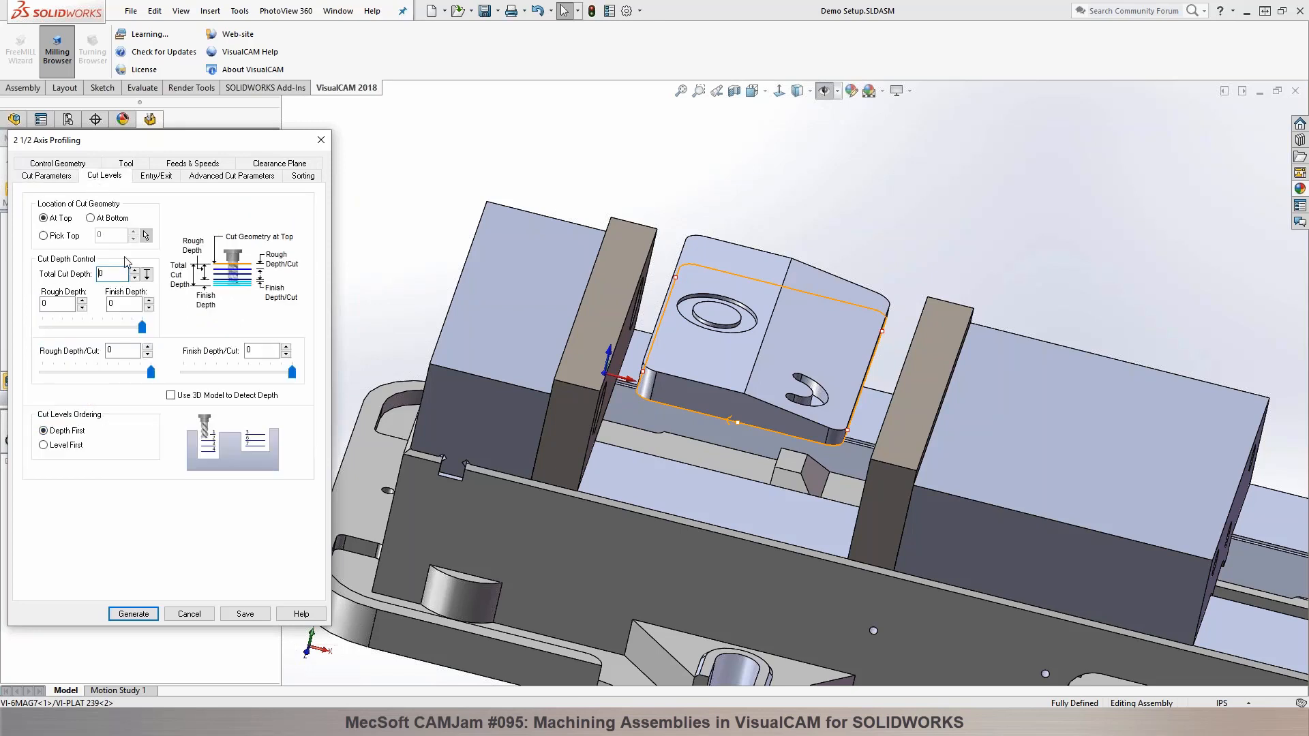
pyautogui.click(63, 239)
pyautogui.click(145, 236)
pyautogui.click(705, 268)
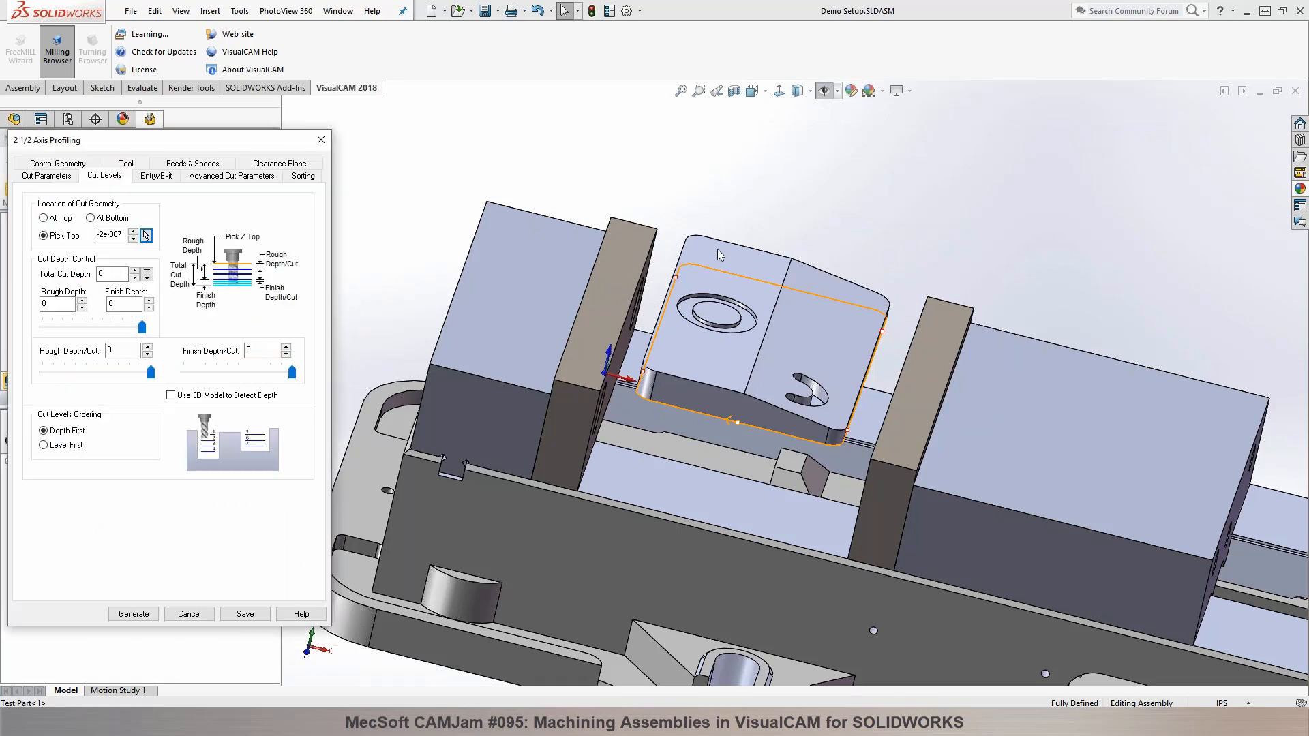
pyautogui.click(146, 274)
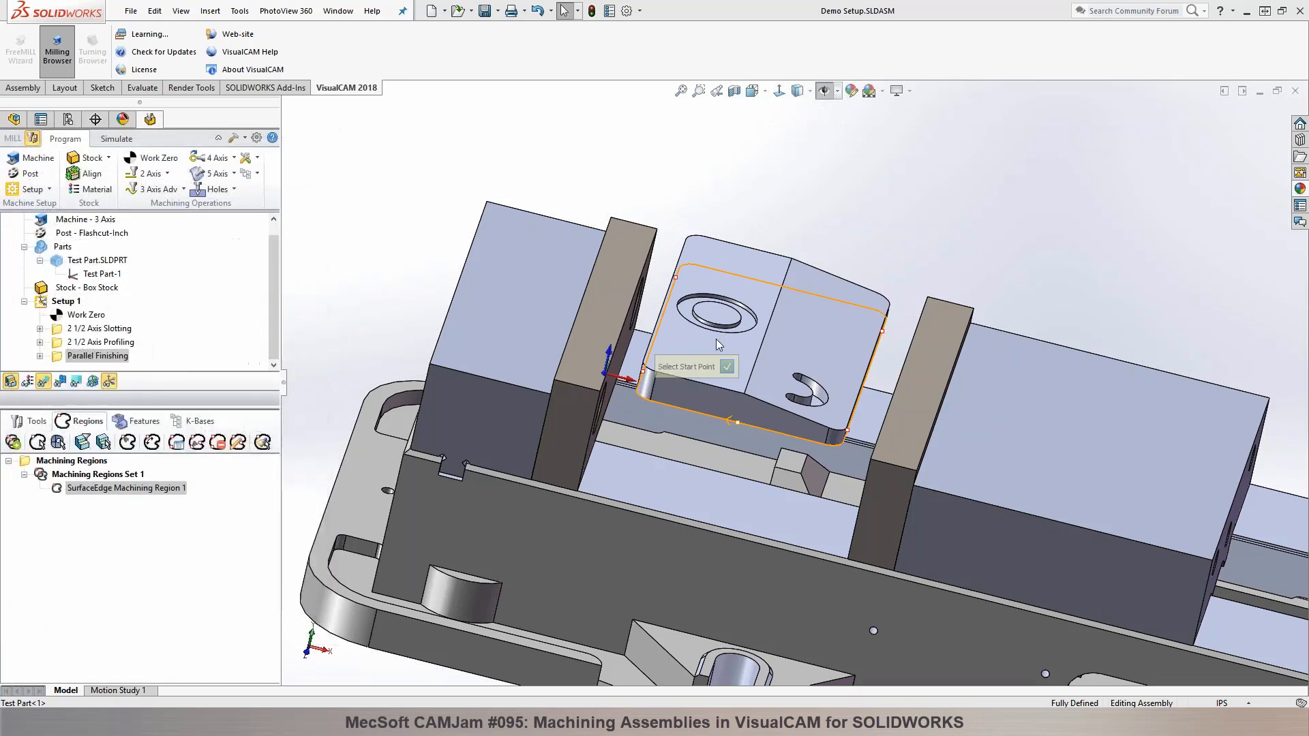
pyautogui.click(669, 405)
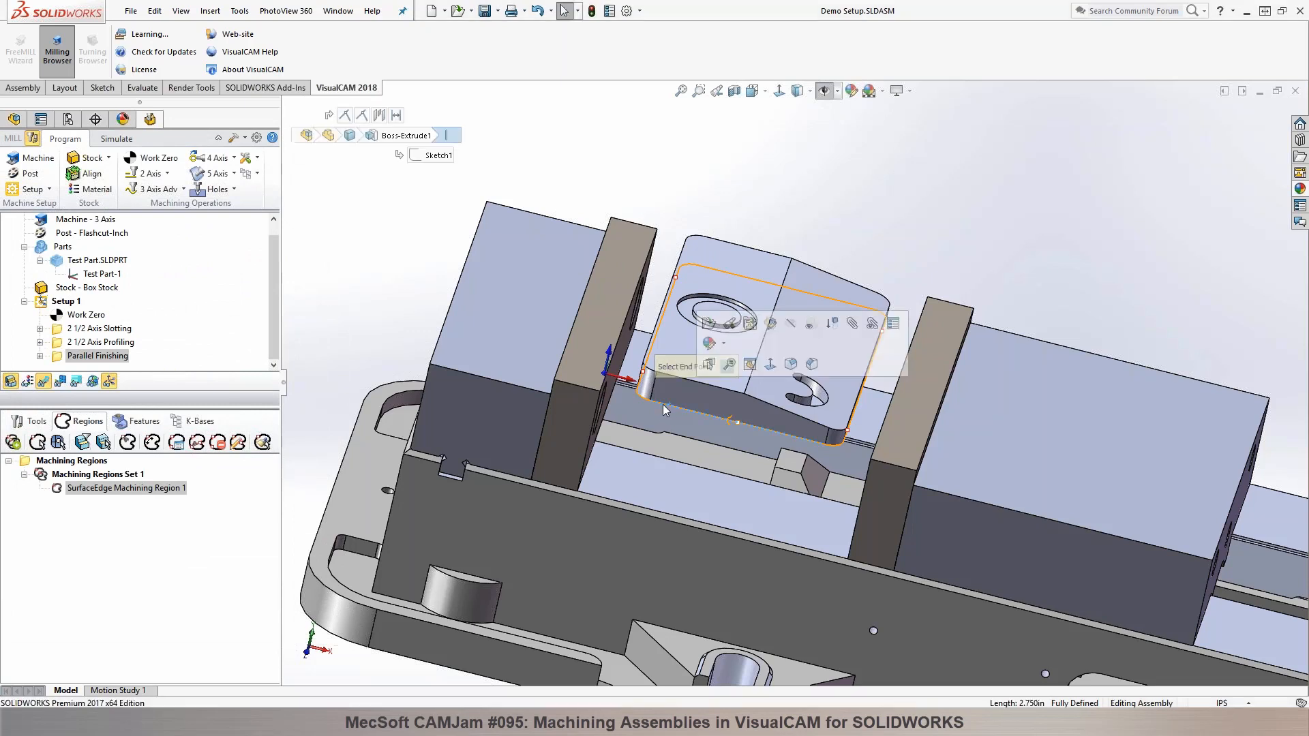
pyautogui.click(727, 368)
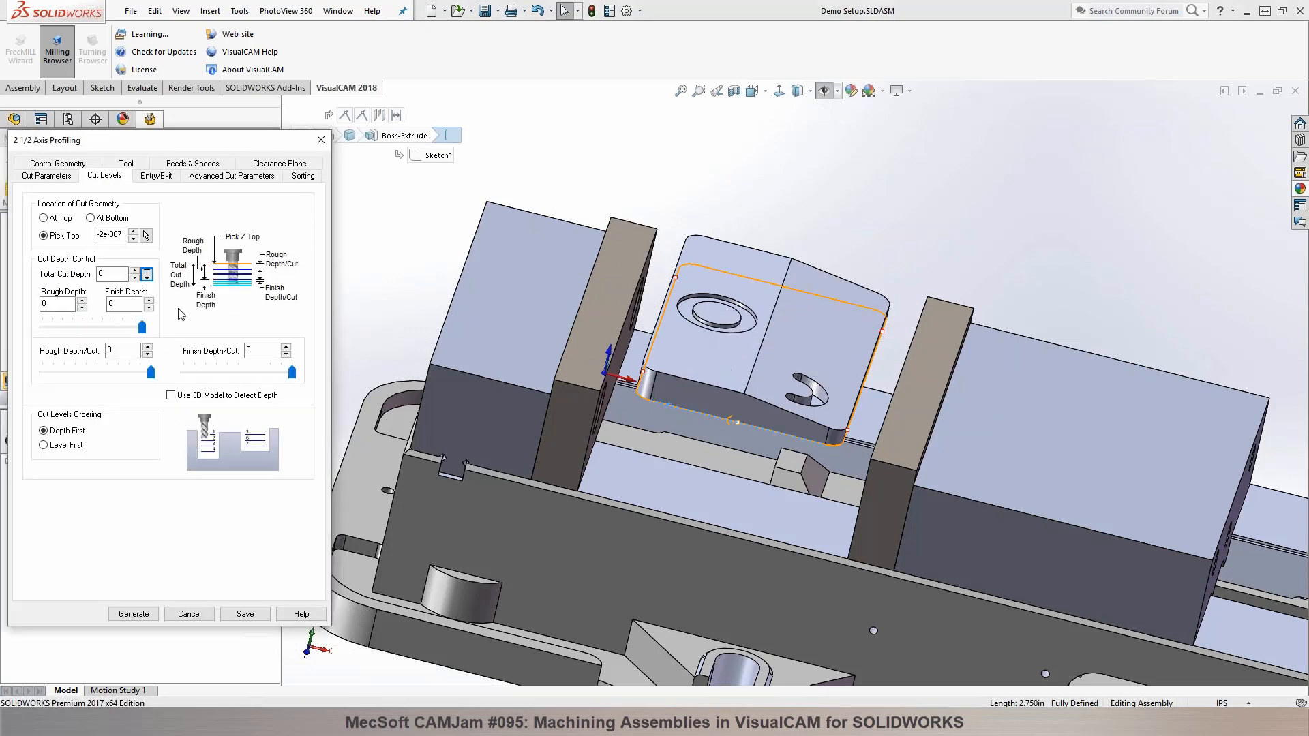
# Step: Locate the cut geometry at the bottom, with a total cut depth of 0.5 and a rough depth per cut of 0.125
pyautogui.click(92, 219)
pyautogui.click(113, 272)
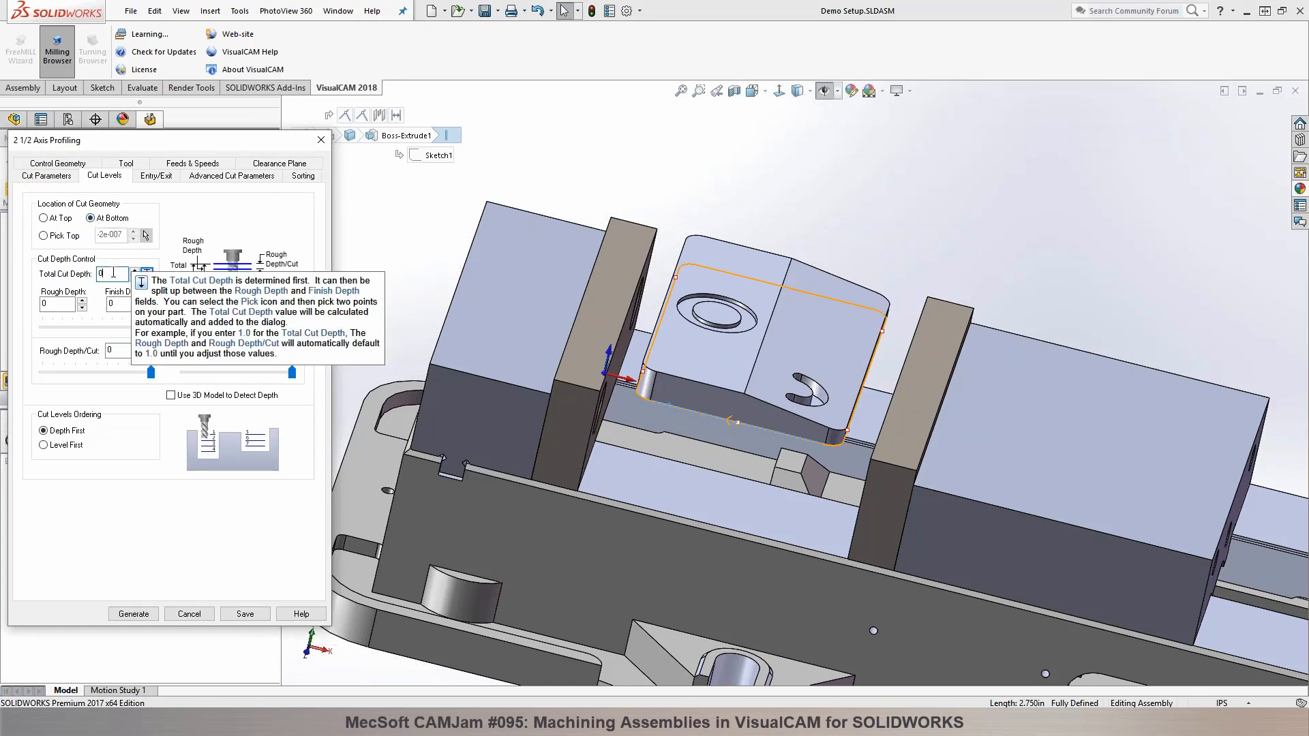
pyautogui.write('.5')
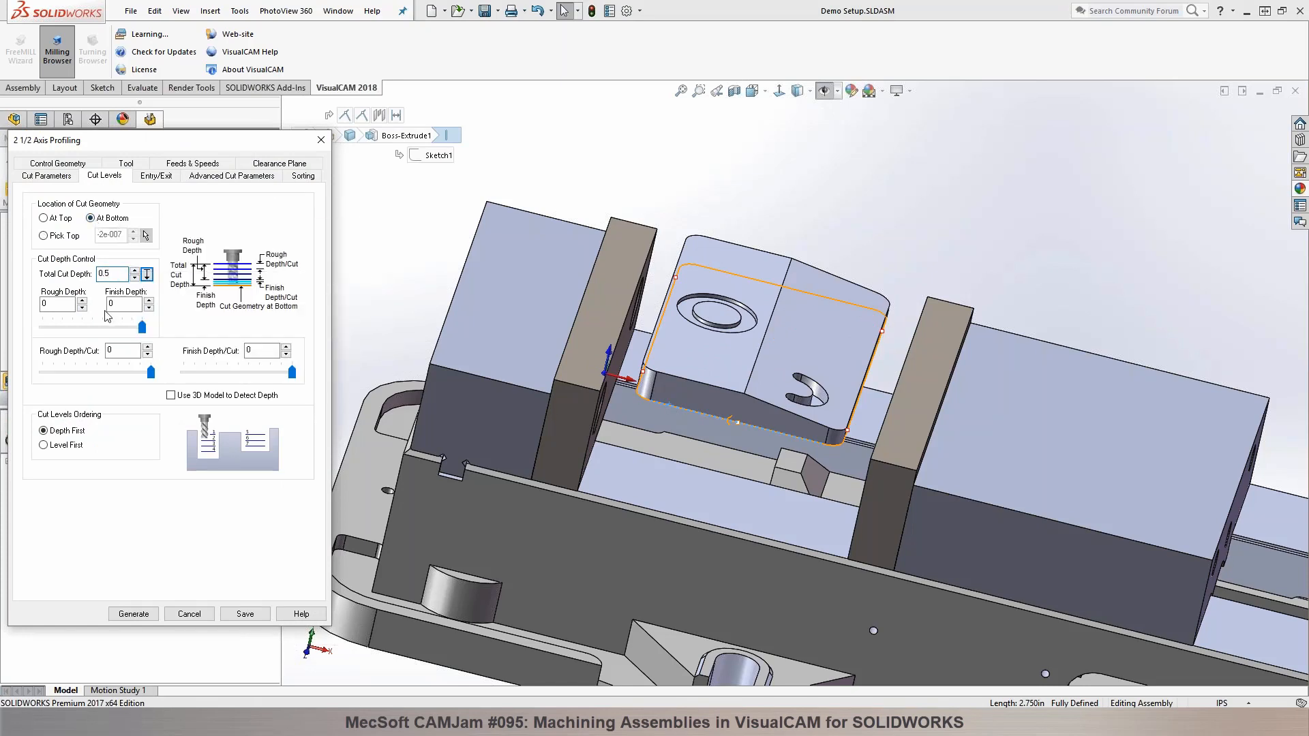
pyautogui.click(110, 350)
pyautogui.press('Tab')
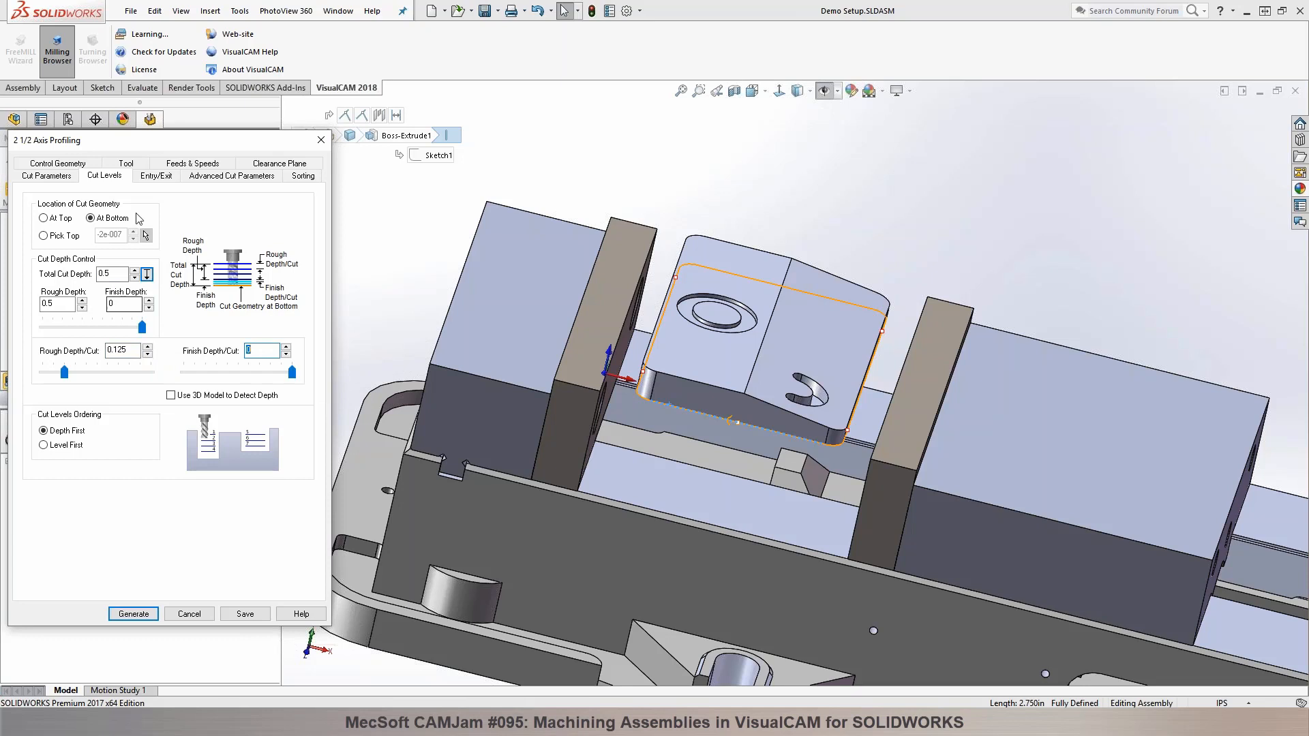
# Step: Use rectangular bridges with a length of 0.3 in the profiling operation and generate its toolpath
pyautogui.click(156, 175)
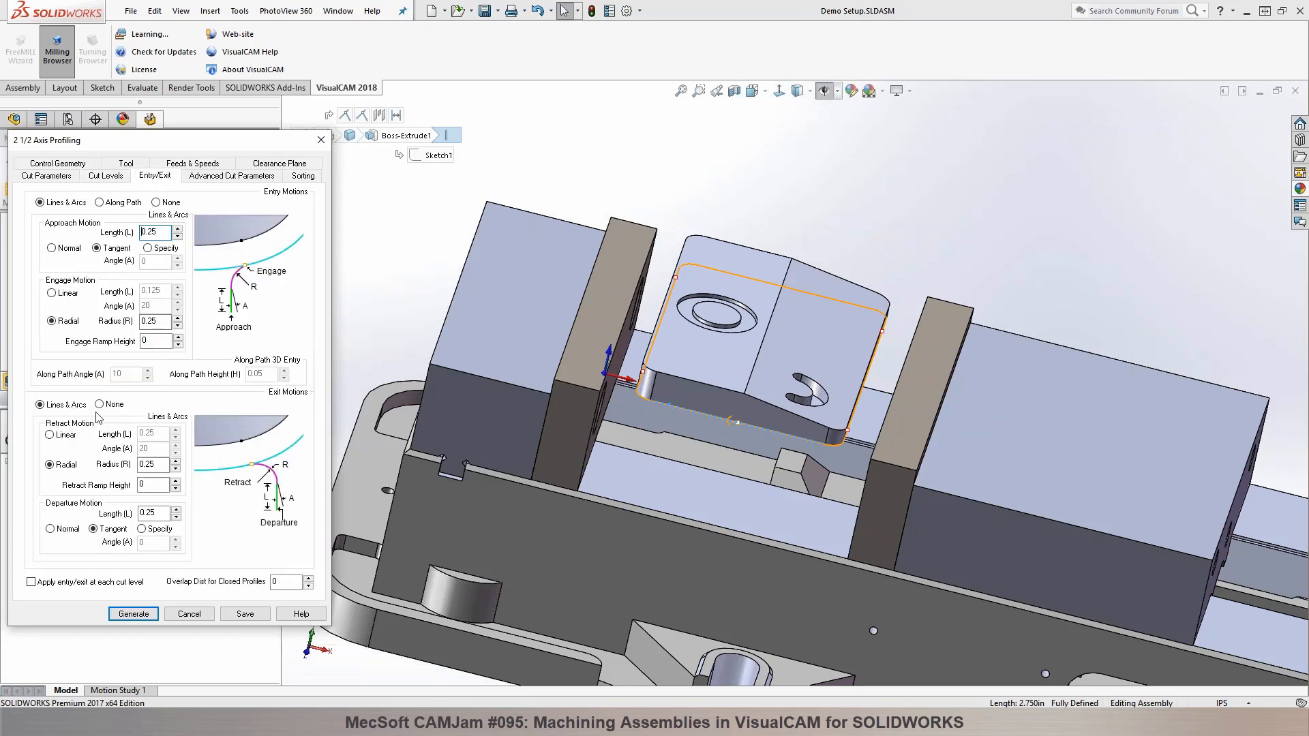
pyautogui.click(212, 178)
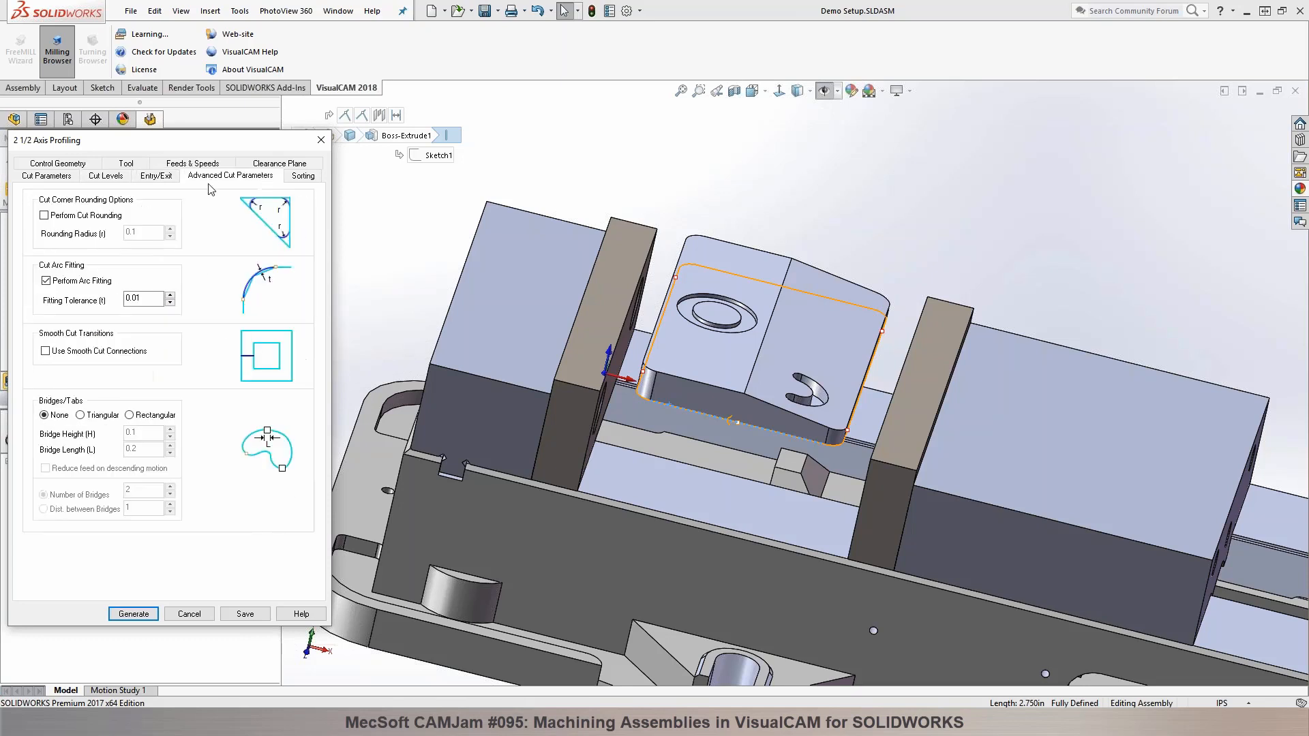
pyautogui.click(81, 415)
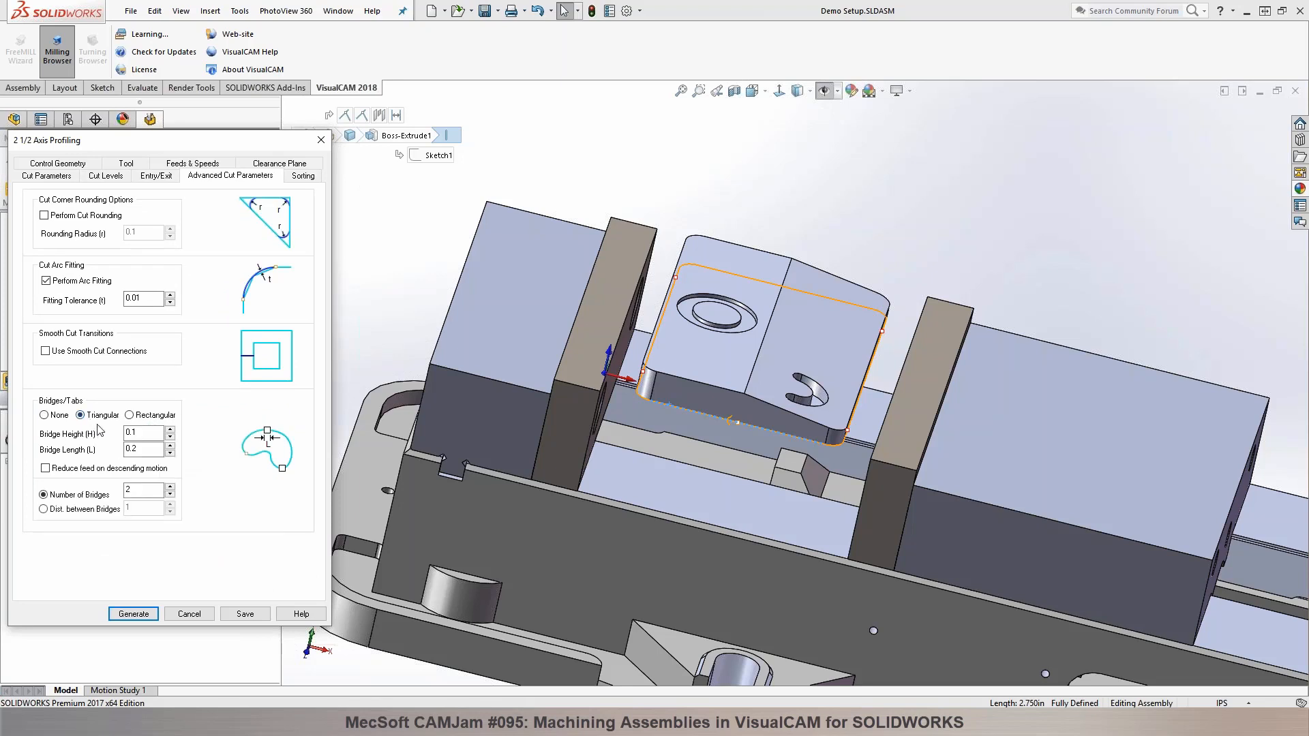
pyautogui.click(136, 417)
pyautogui.click(136, 448)
pyautogui.click(137, 432)
pyautogui.click(140, 449)
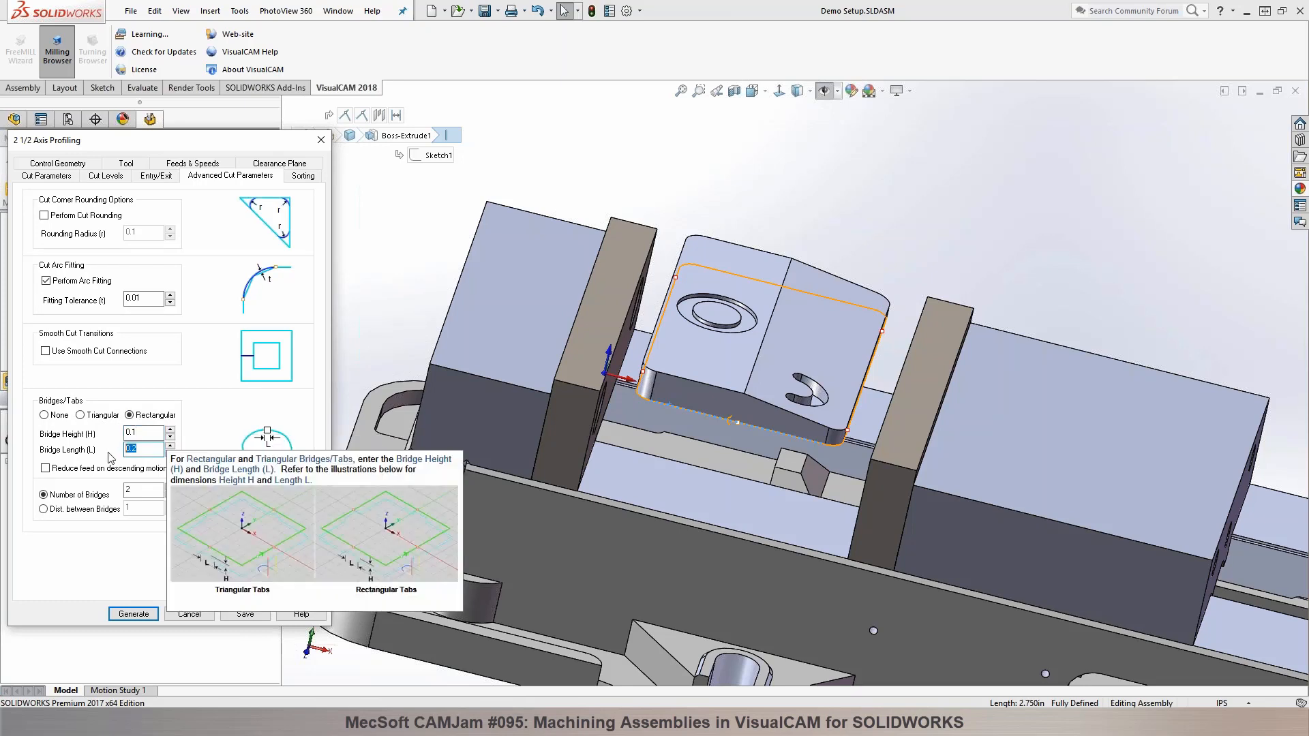
pyautogui.press('BackSpace')
pyautogui.press('BackSpace')
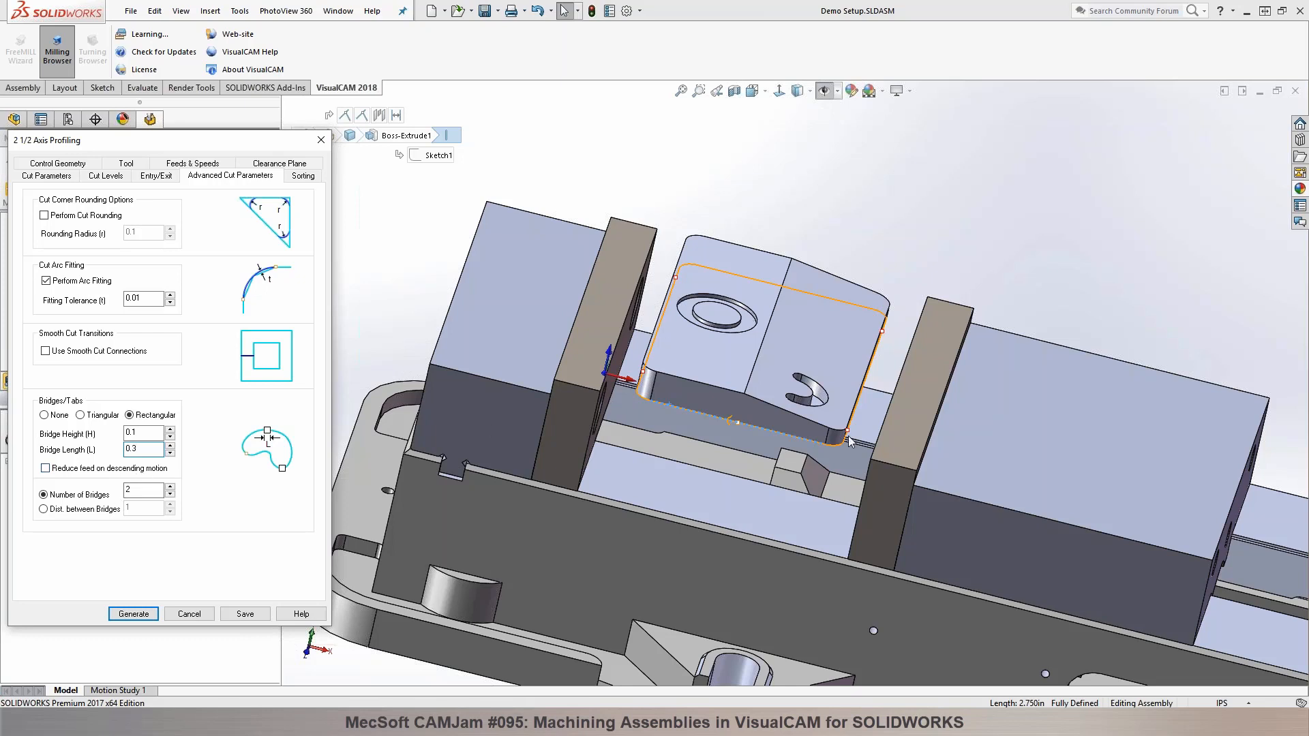
pyautogui.click(135, 613)
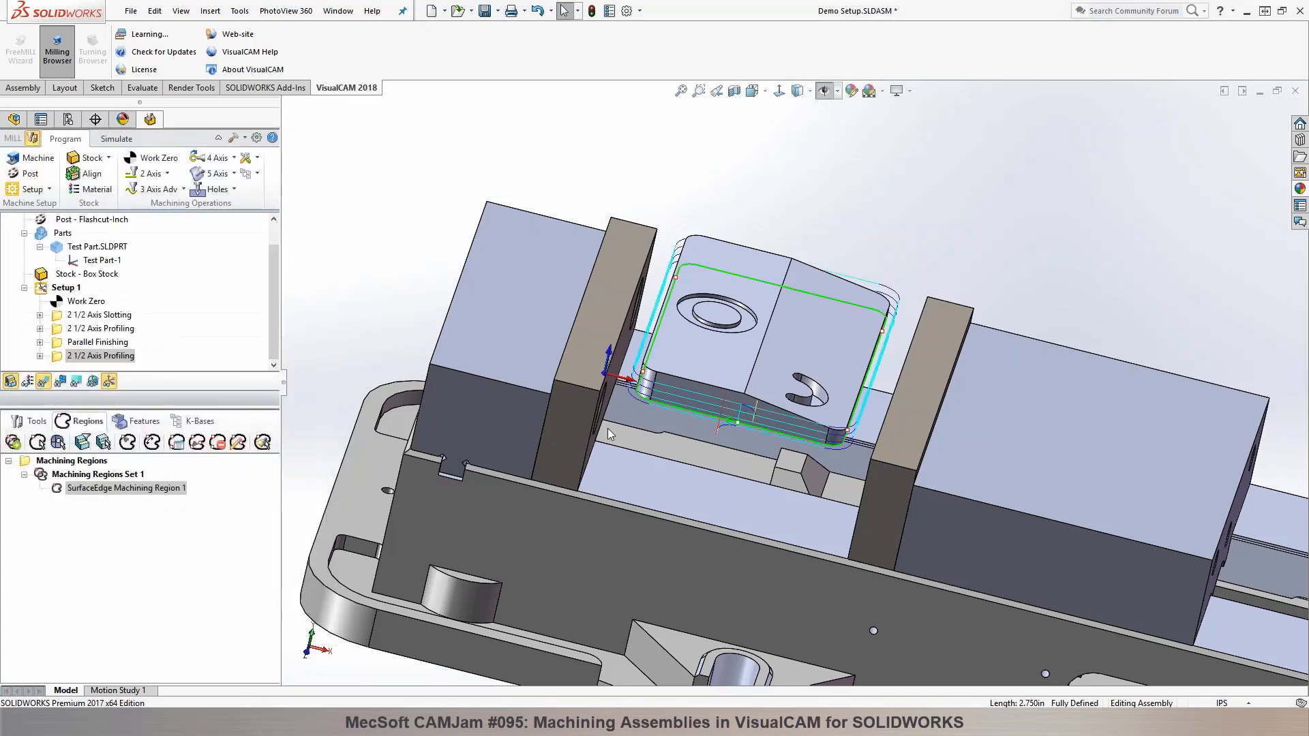
# Step: Simulate the outside profiling operation on the box stock and examine the bridges left between the part and the stock
pyautogui.click(116, 139)
pyautogui.moveTo(641, 286)
pyautogui.mouseDown(button='middle')
pyautogui.moveTo(593, 210)
pyautogui.moveTo(647, 225)
pyautogui.moveTo(685, 252)
pyautogui.moveTo(691, 287)
pyautogui.moveTo(682, 272)
pyautogui.mouseUp(button='middle')
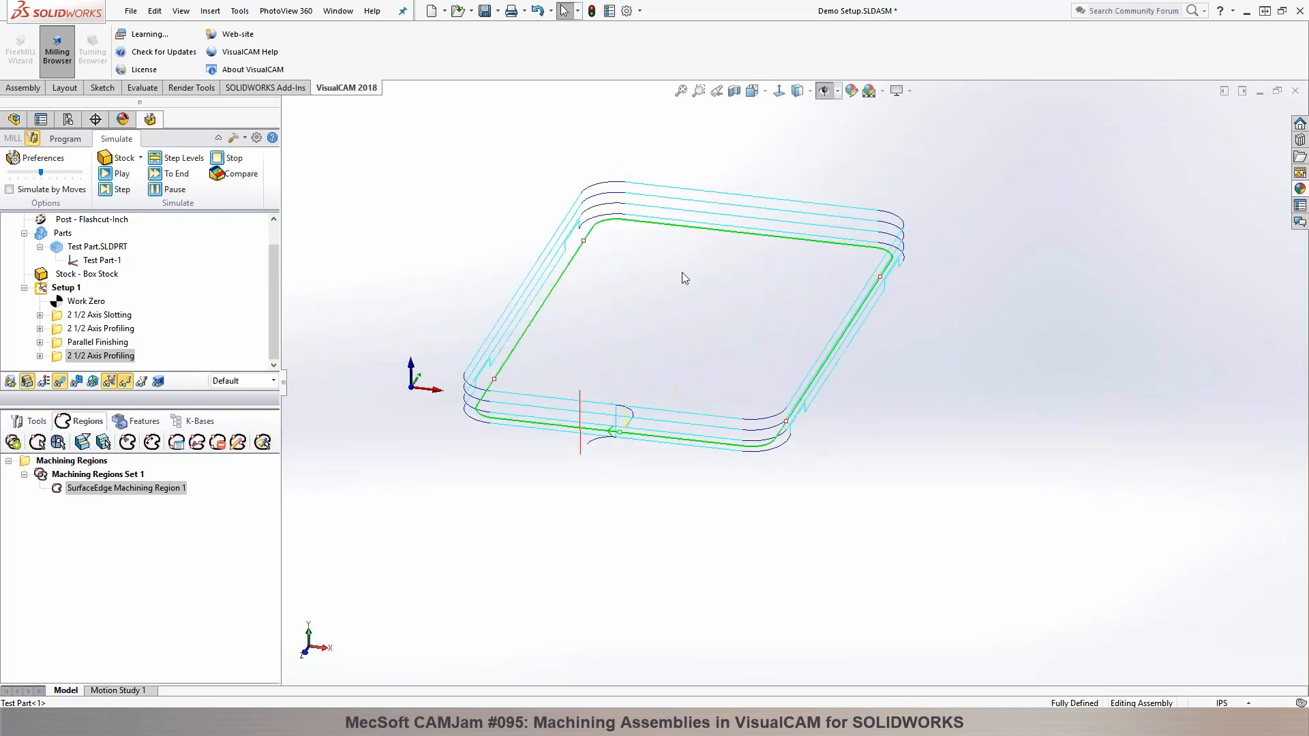
pyautogui.click(111, 174)
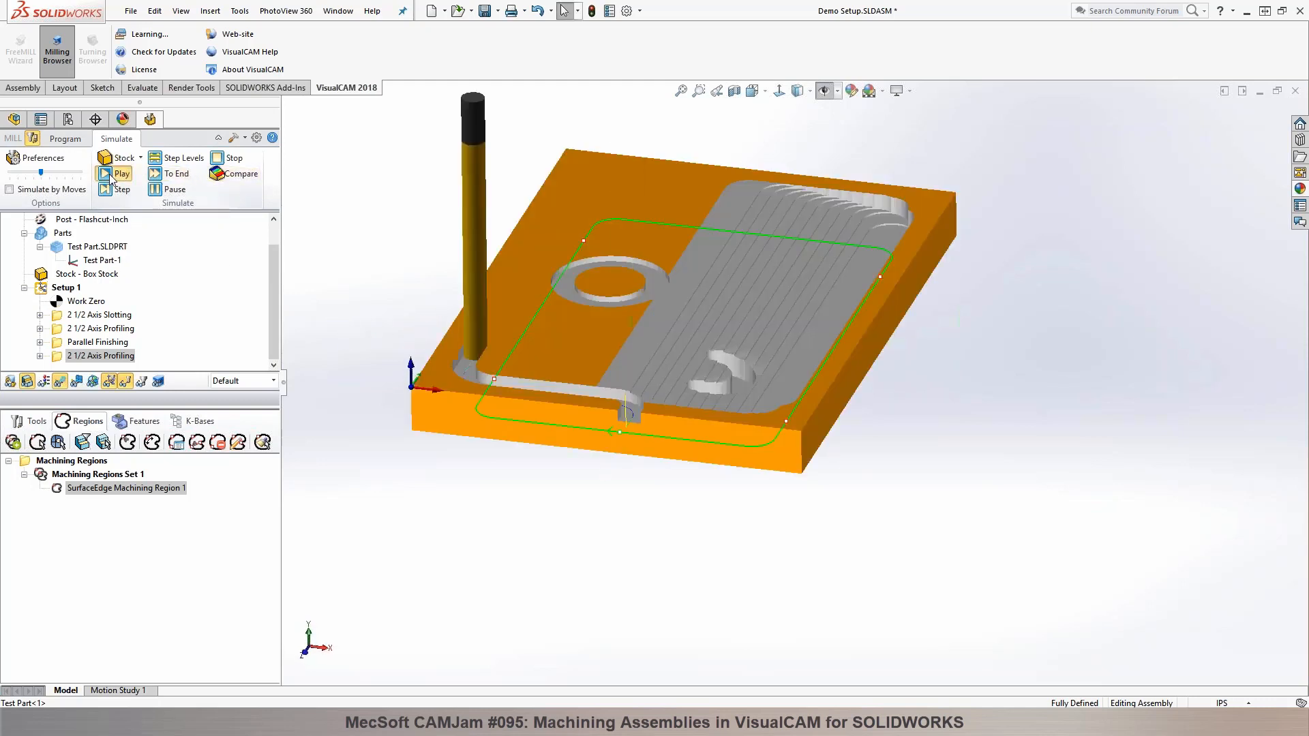
pyautogui.click(61, 384)
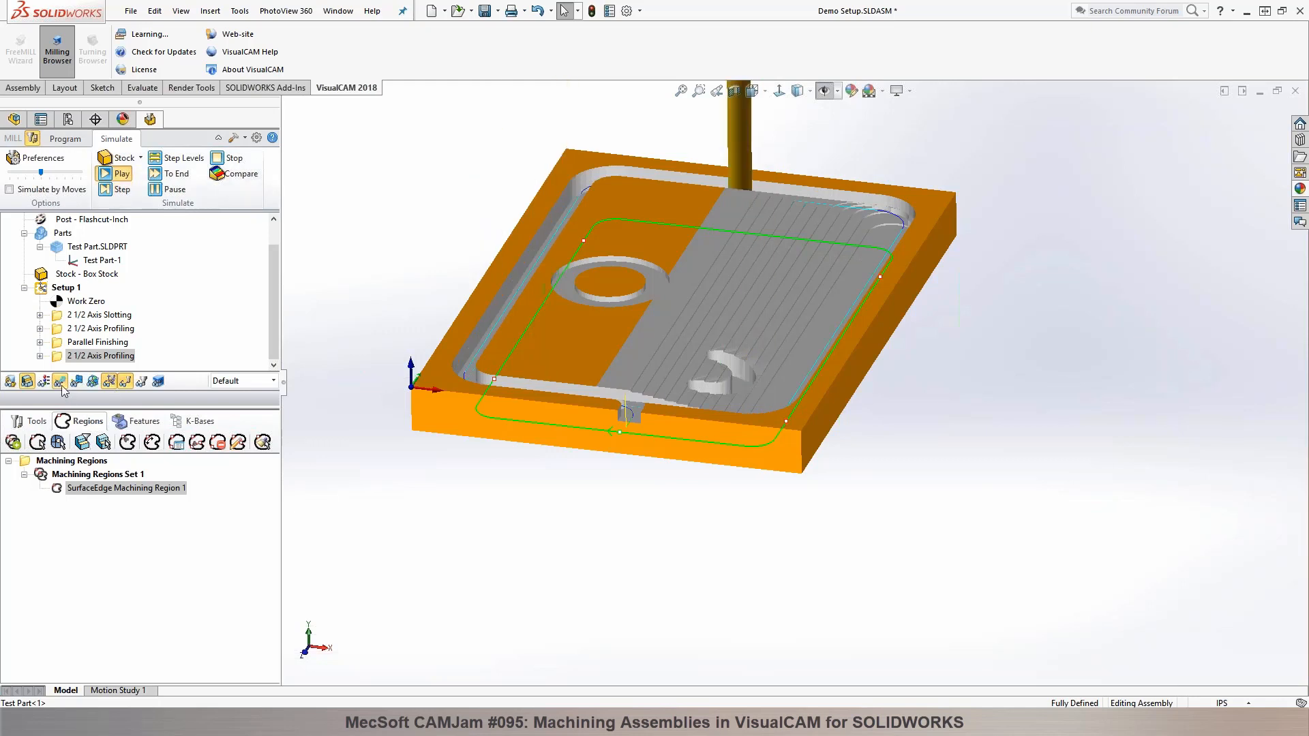
pyautogui.click(432, 598)
pyautogui.moveTo(412, 587); pyautogui.dragTo(500, 514, button='middle')
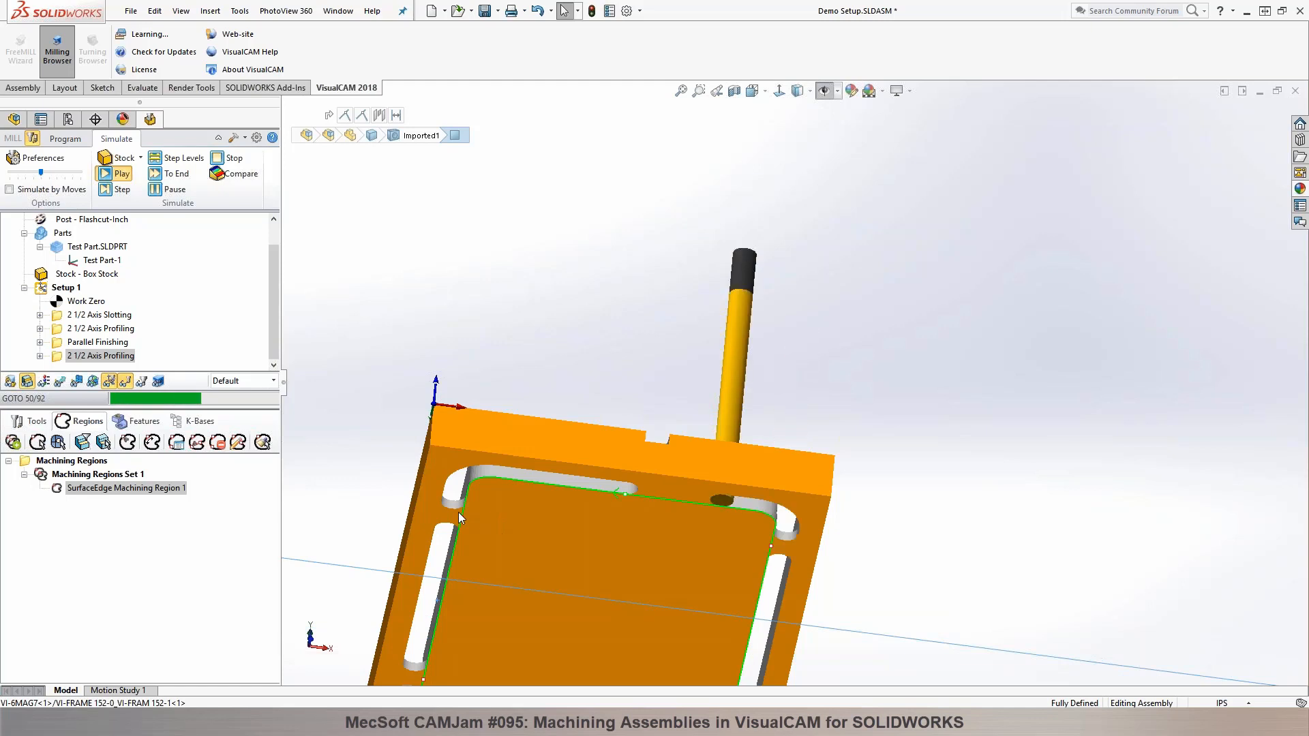
pyautogui.moveTo(580, 320); pyautogui.dragTo(633, 479, button='middle')
pyautogui.scroll(3, 606, 416)
pyautogui.scroll(-6, 731, 420)
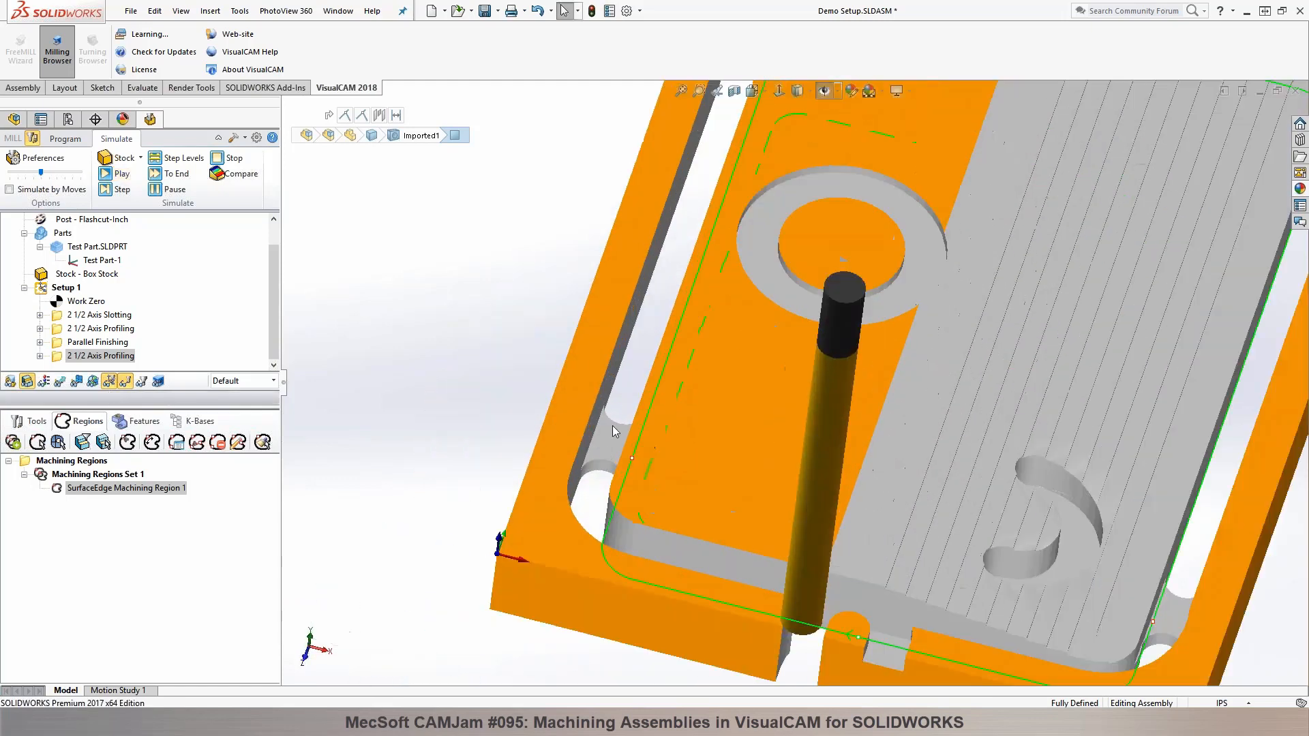
pyautogui.scroll(5, 886, 302)
pyautogui.moveTo(896, 325)
pyautogui.mouseDown(button='middle')
pyautogui.moveTo(907, 307)
pyautogui.moveTo(890, 327)
pyautogui.moveTo(895, 300)
pyautogui.mouseUp(button='middle')
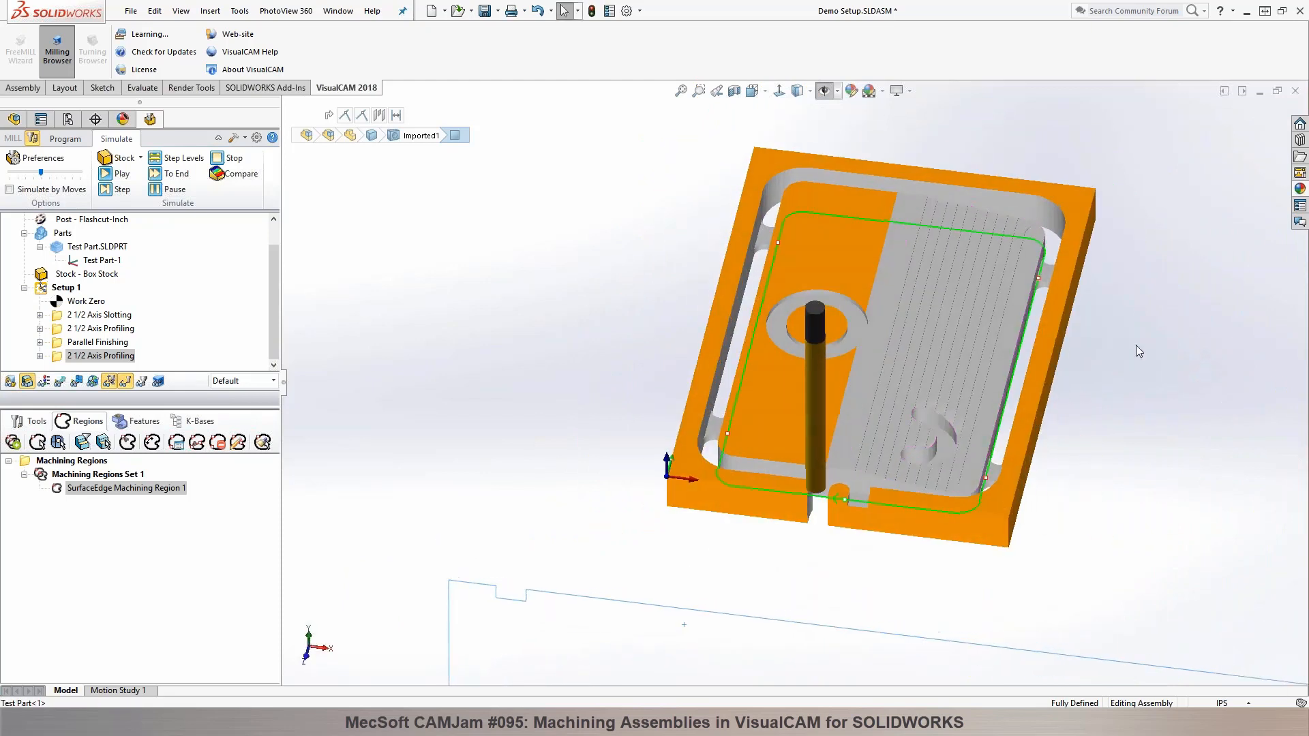
pyautogui.scroll(-2, 1138, 351)
# Step: Change the profiling operation's bridges to triangular in its advanced cut parameters and regenerate the toolpath
pyautogui.click(65, 139)
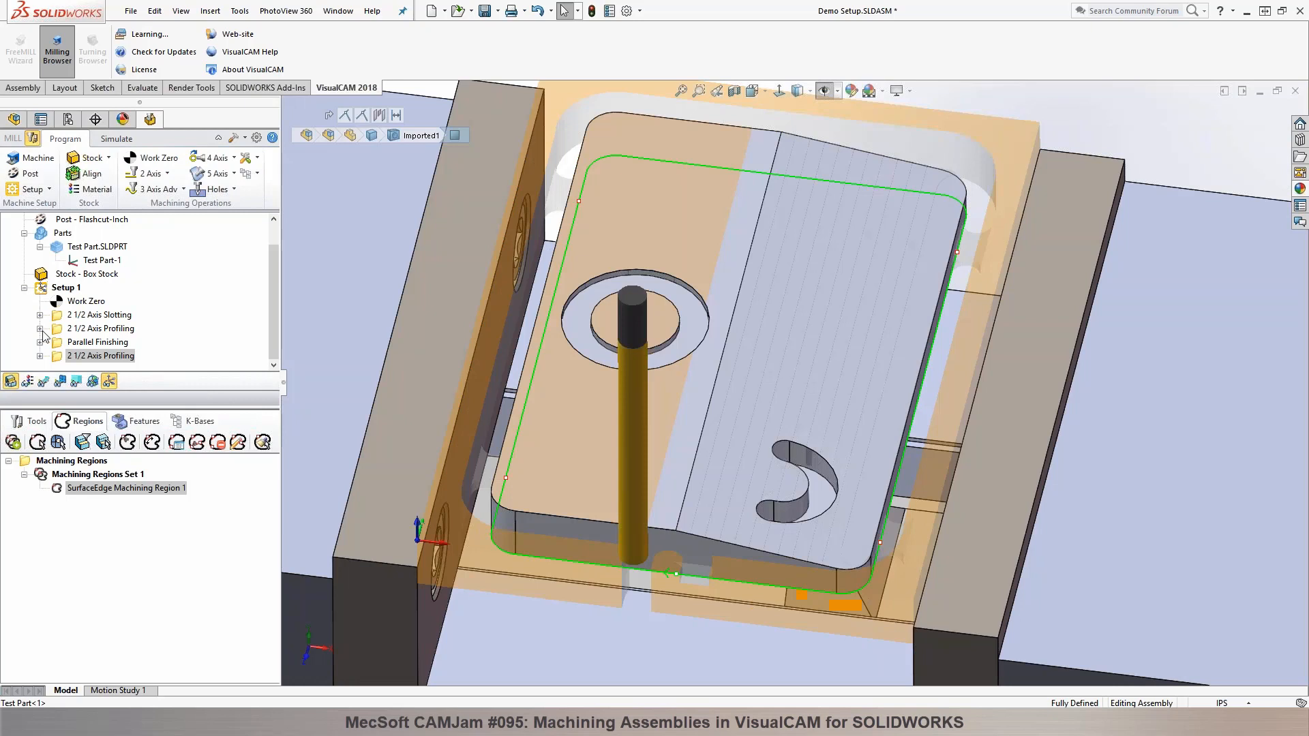
pyautogui.doubleClick(58, 357)
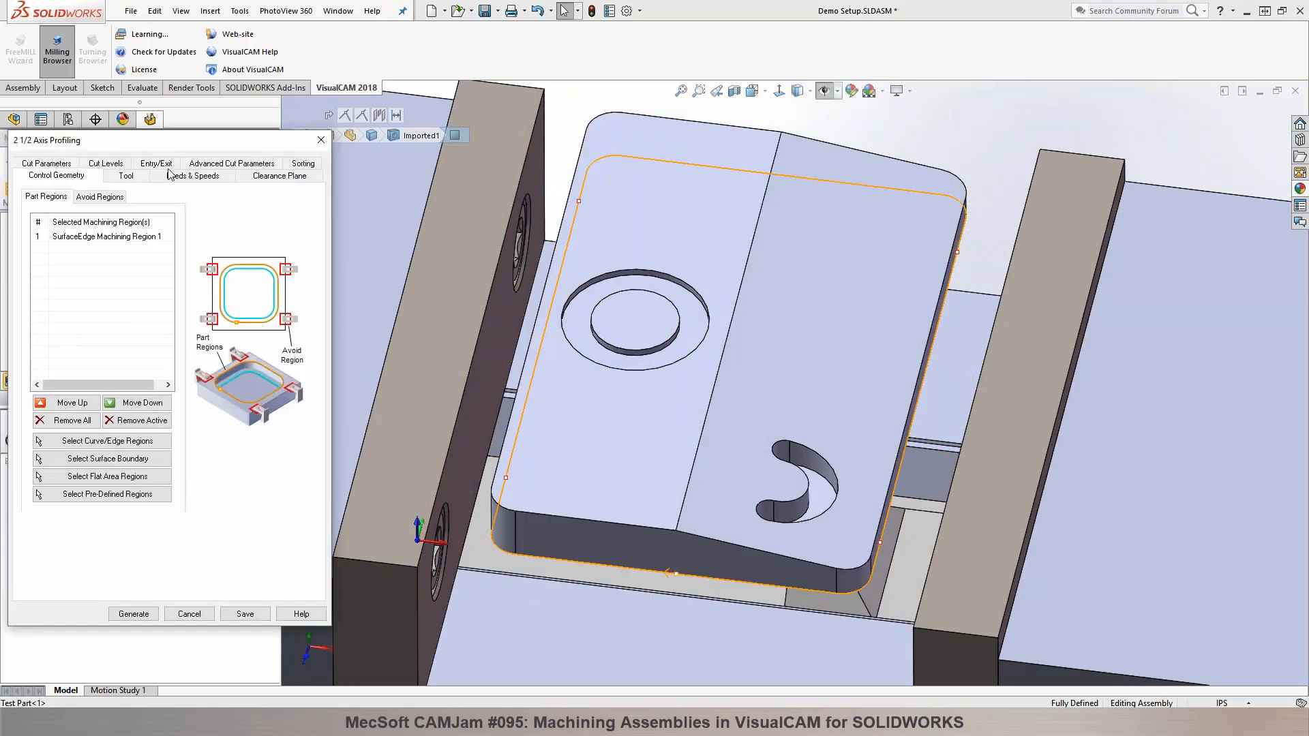
pyautogui.click(196, 166)
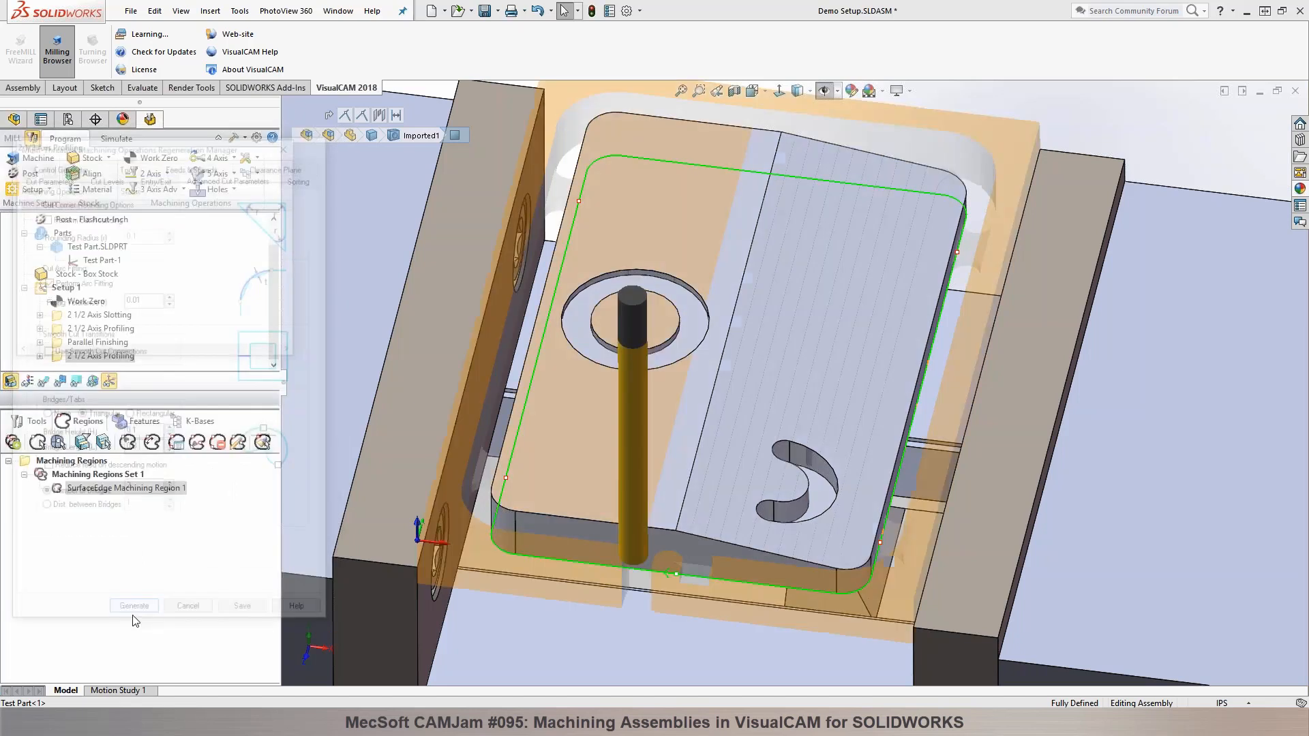
pyautogui.click(134, 615)
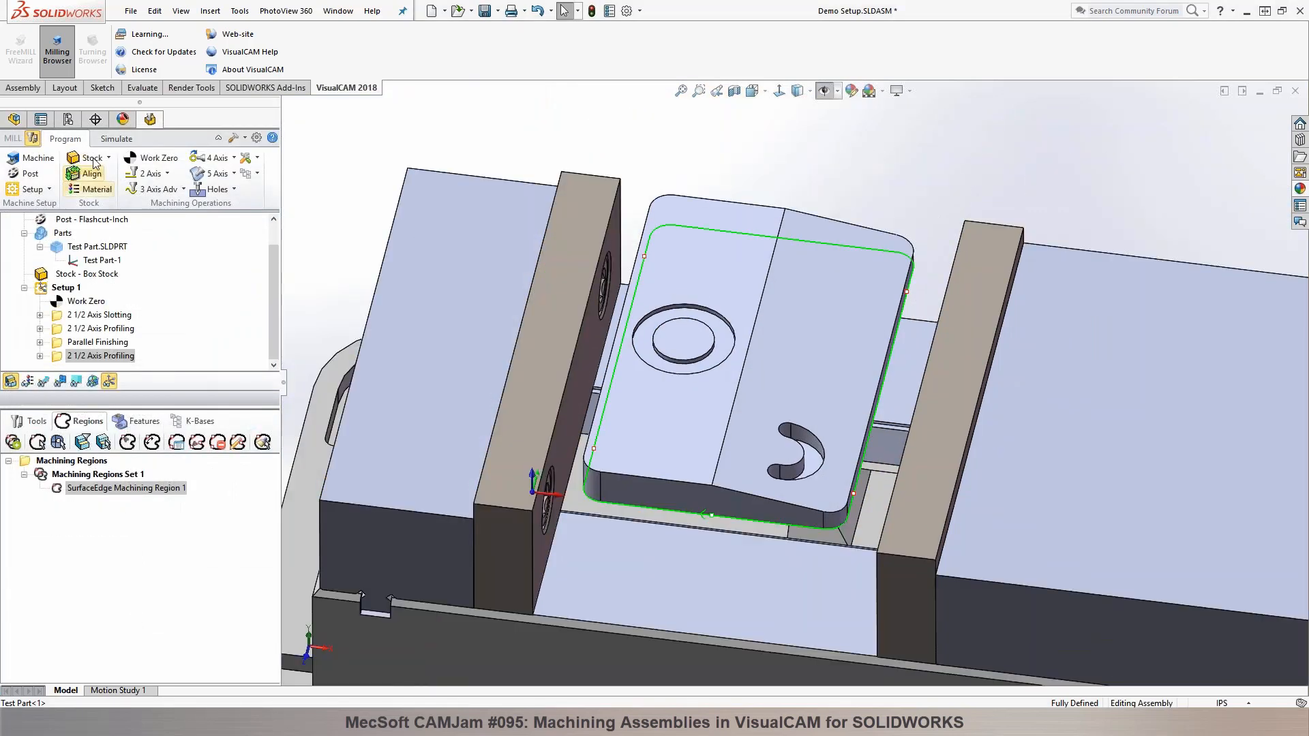
# Step: Simulate the regenerated profiling toolpath and inspect the shape of the bridges around the part
pyautogui.click(116, 139)
pyautogui.click(117, 174)
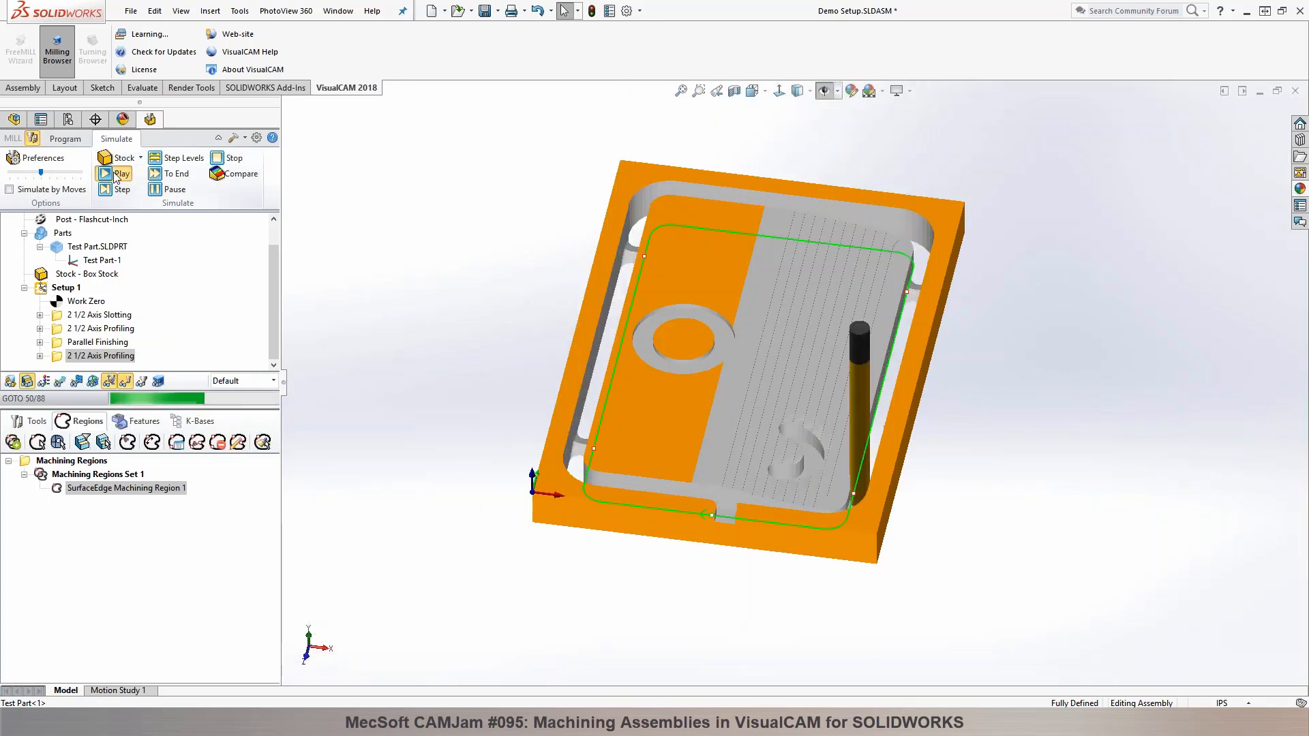
pyautogui.scroll(-5, 665, 276)
pyautogui.scroll(3, 665, 276)
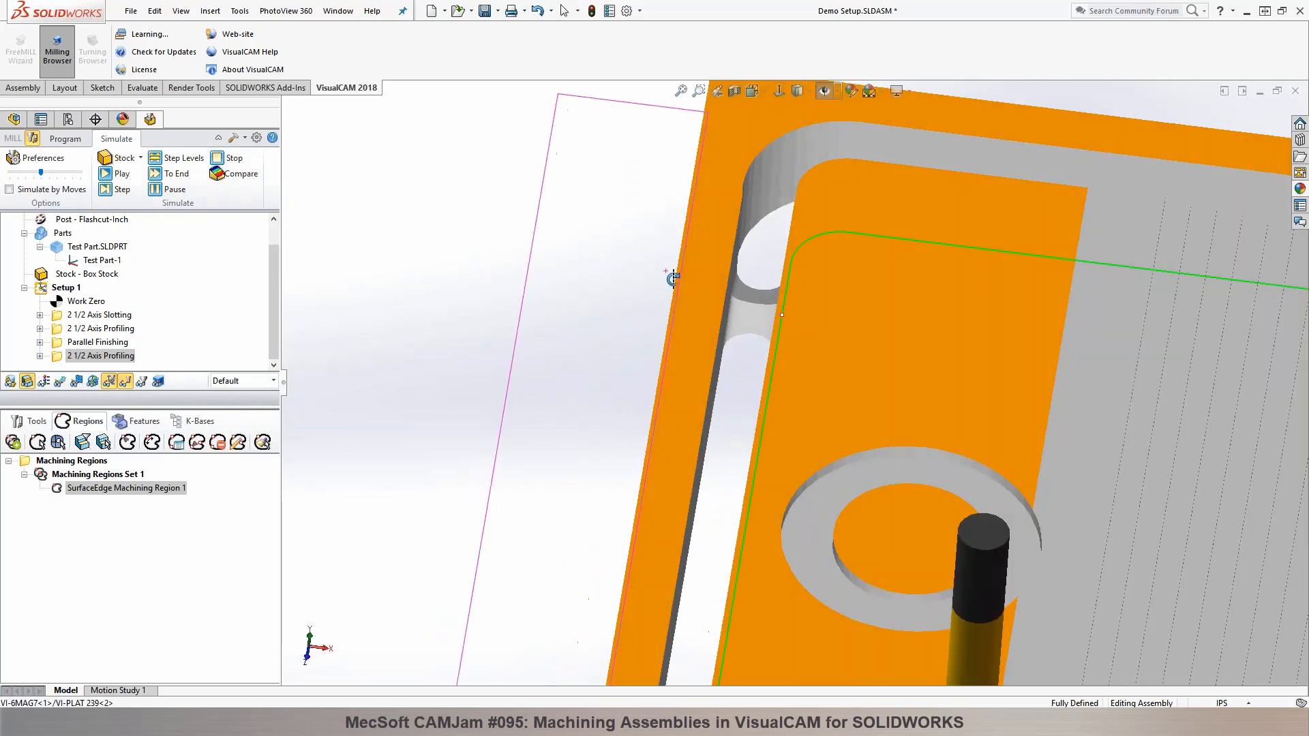
pyautogui.scroll(5, 653, 317)
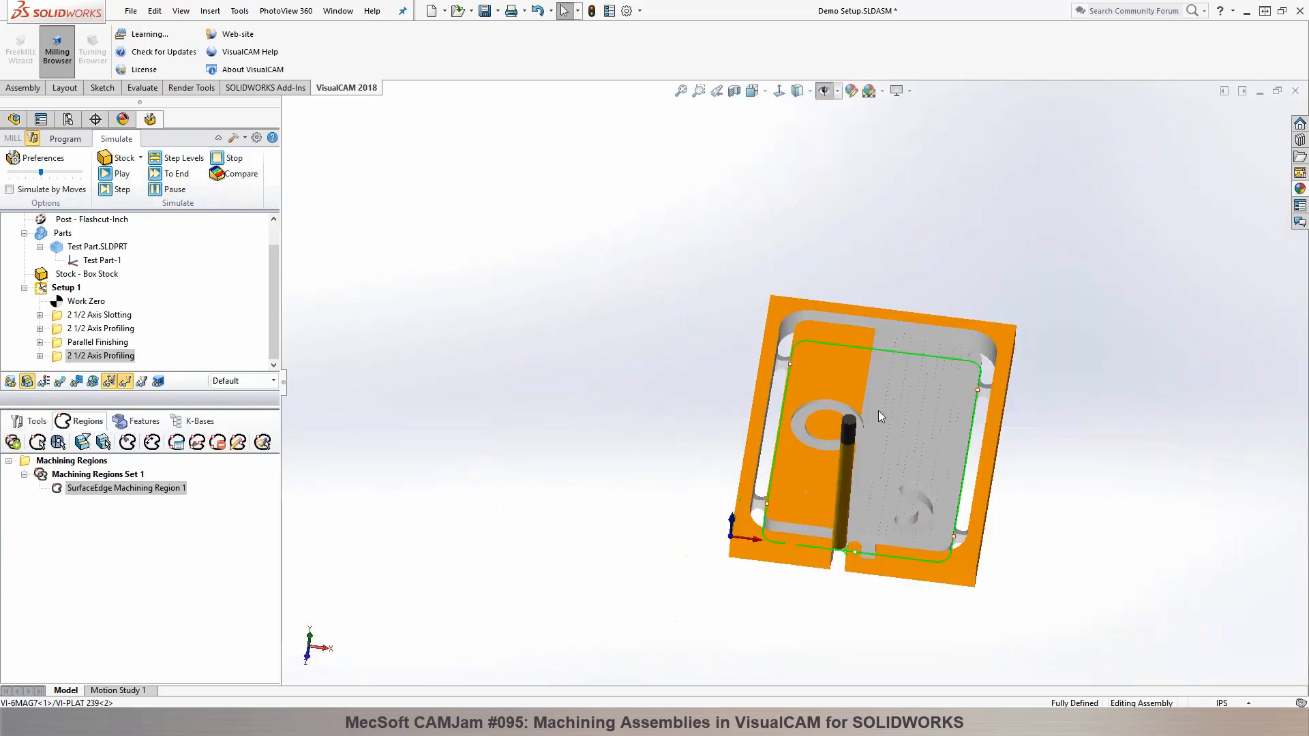
pyautogui.scroll(-3, 982, 464)
pyautogui.moveTo(726, 415); pyautogui.dragTo(1048, 484, button='middle')
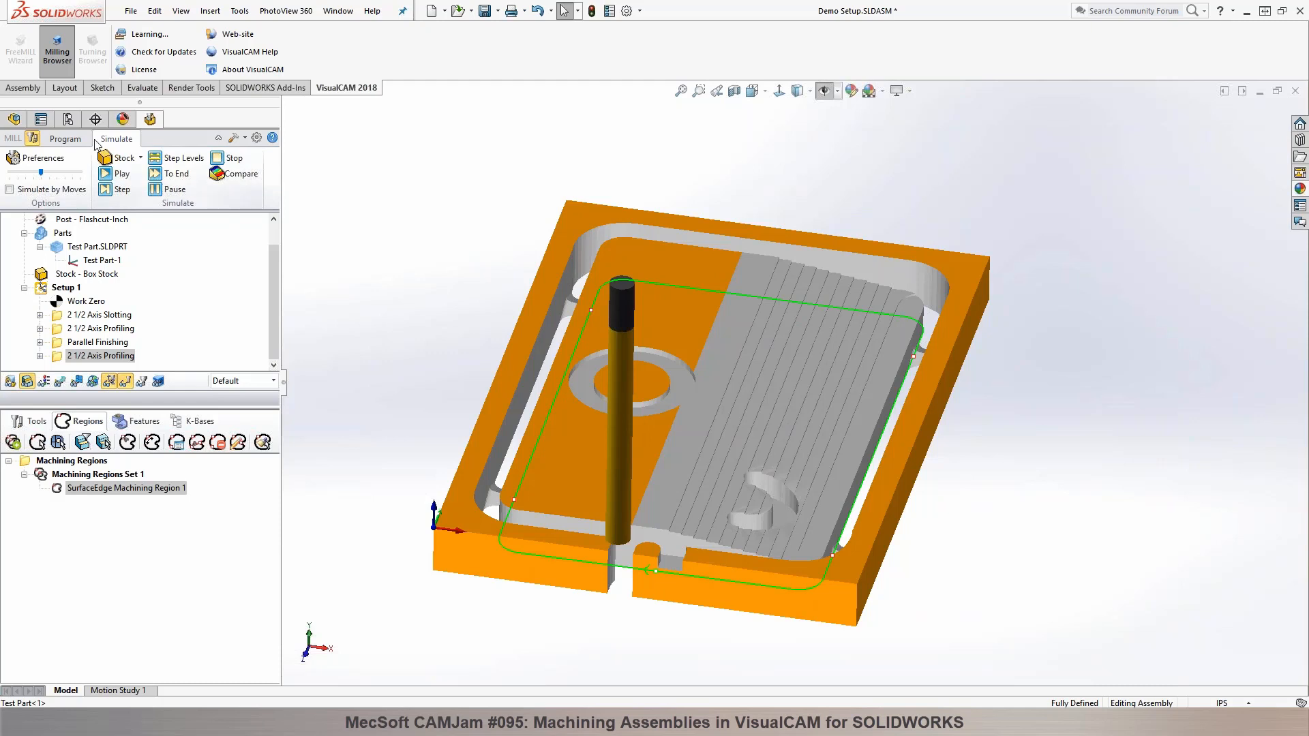
# Step: Return to programming the machining job and save the Demo Setup assembly
pyautogui.click(64, 139)
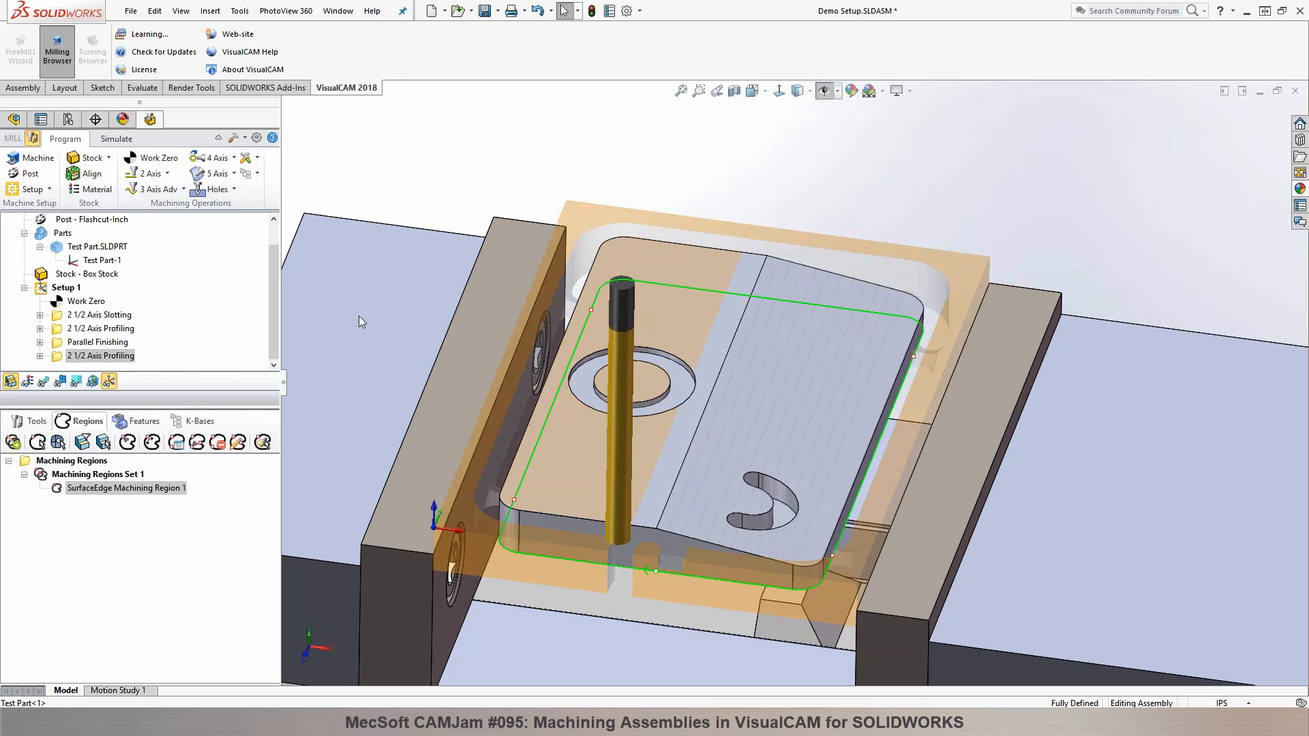
pyautogui.scroll(1, 530, 363)
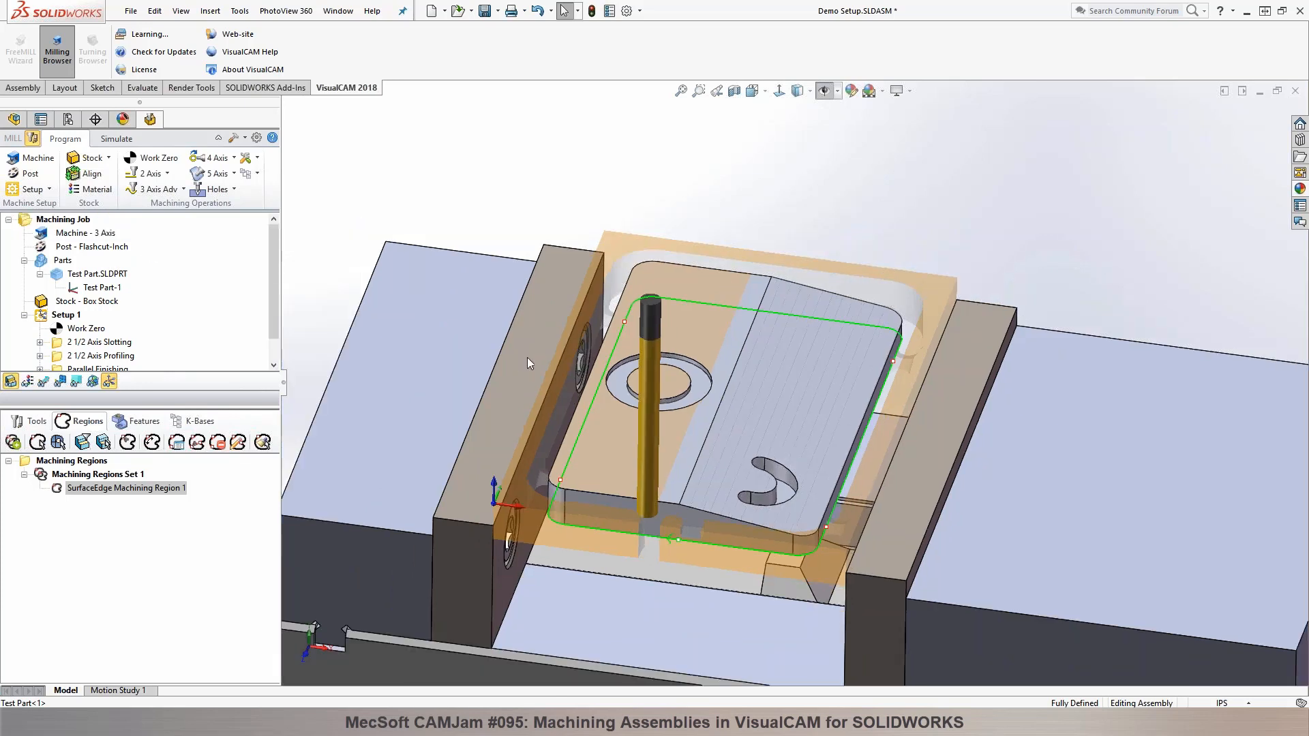
pyautogui.moveTo(674, 403); pyautogui.dragTo(687, 364, button='middle')
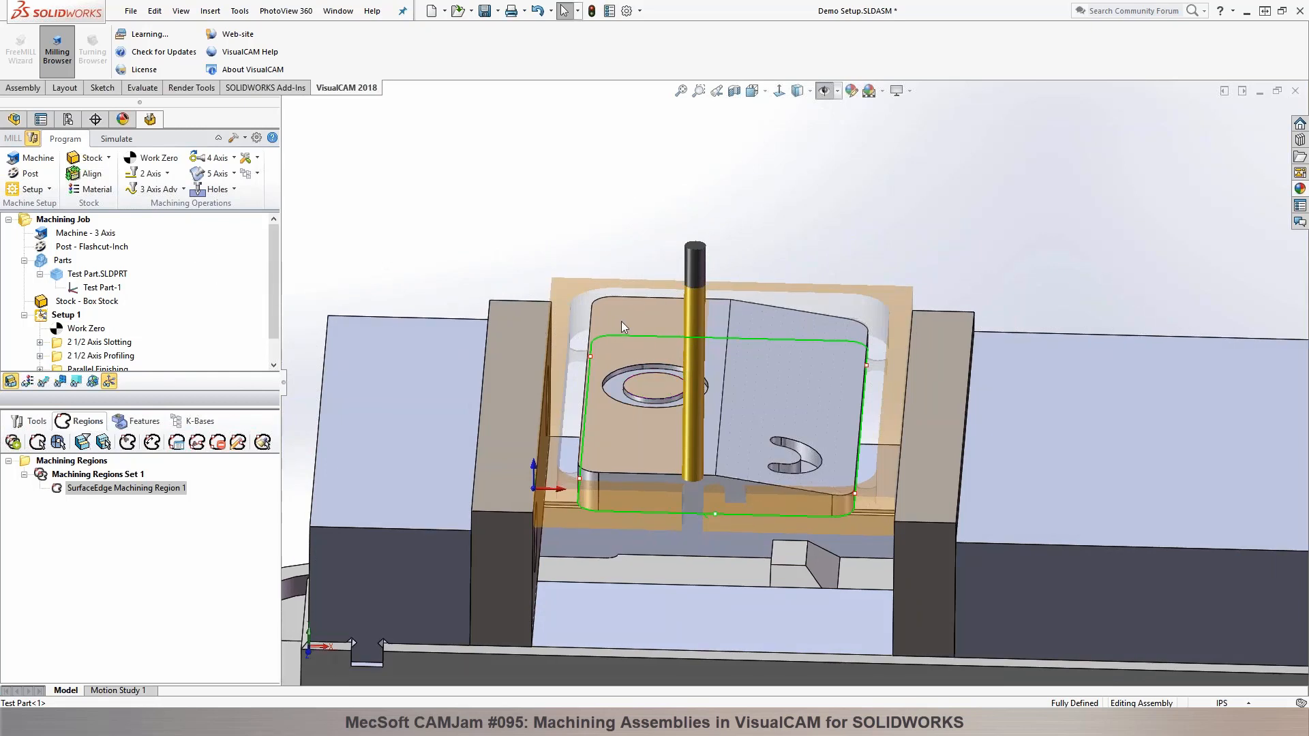
pyautogui.click(485, 10)
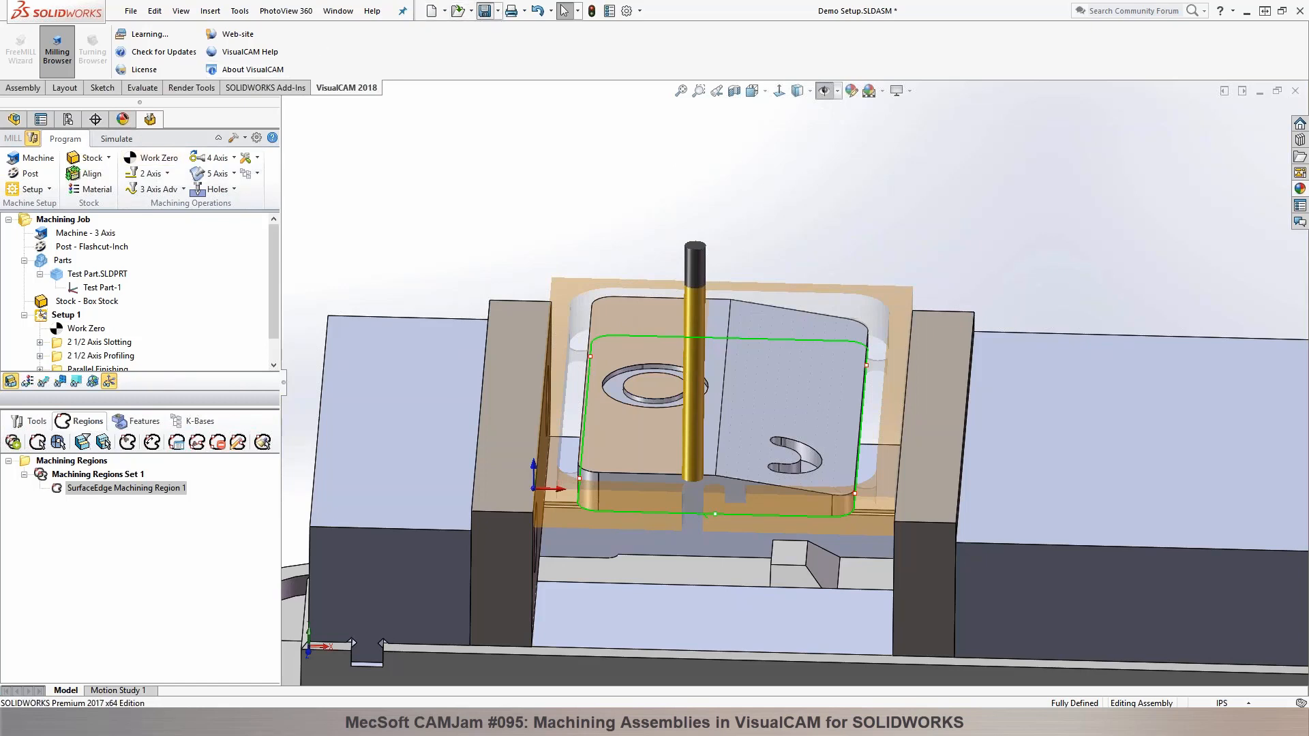
# Step: Orient the view normal to the part's flat top face, hide the simulated stock and start a sketch on that face
pyautogui.click(623, 312)
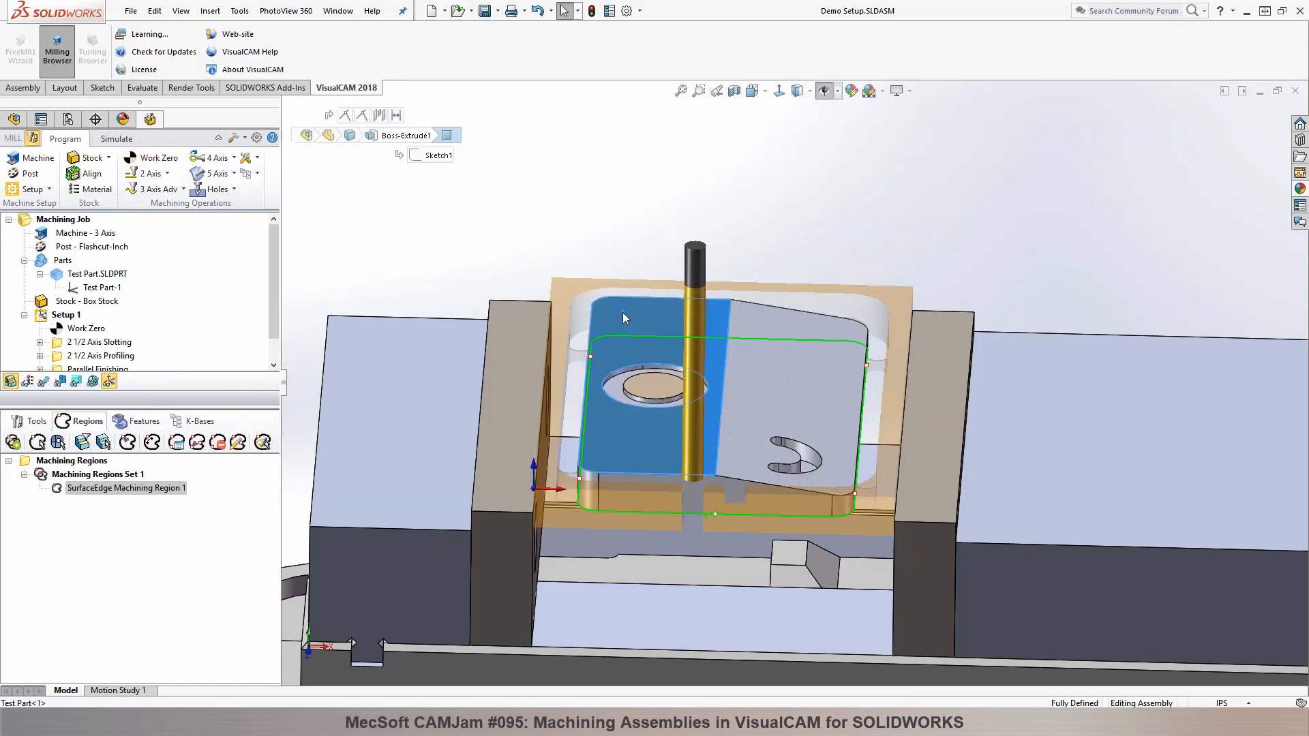
pyautogui.click(743, 275)
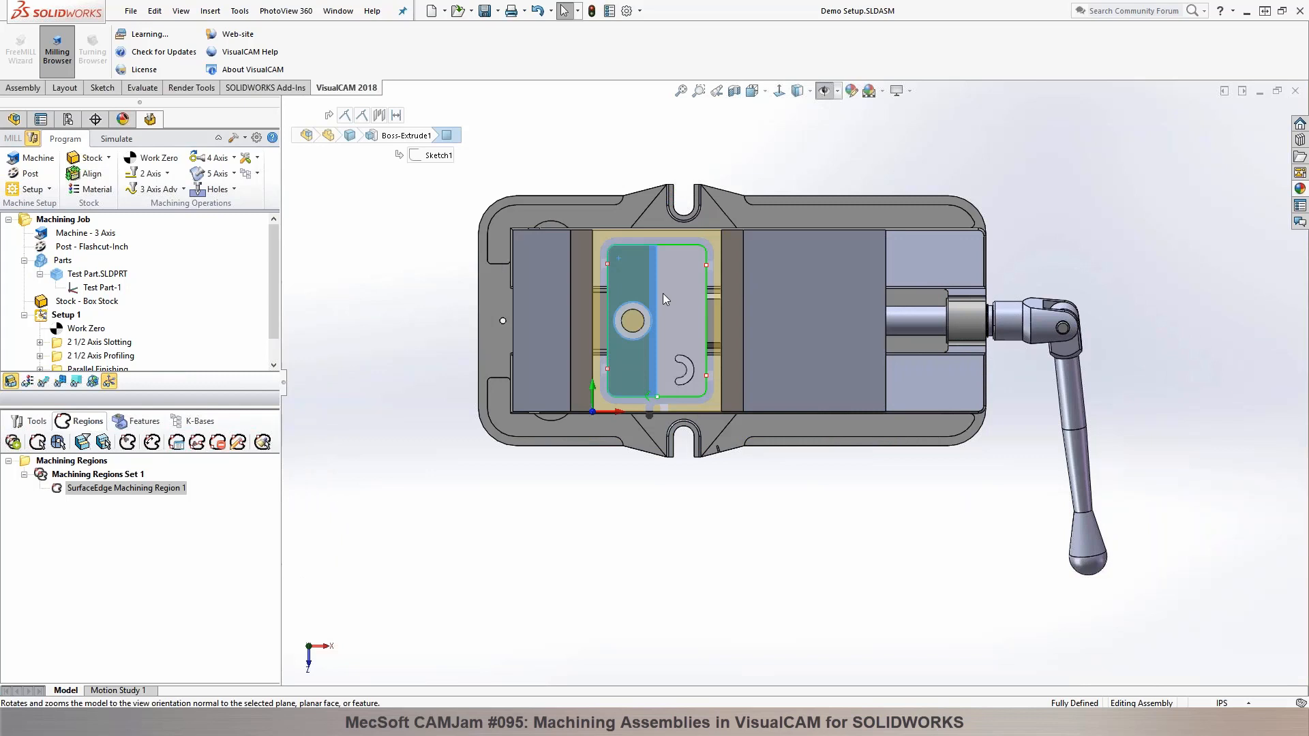
pyautogui.scroll(3, 662, 294)
pyautogui.click(71, 220)
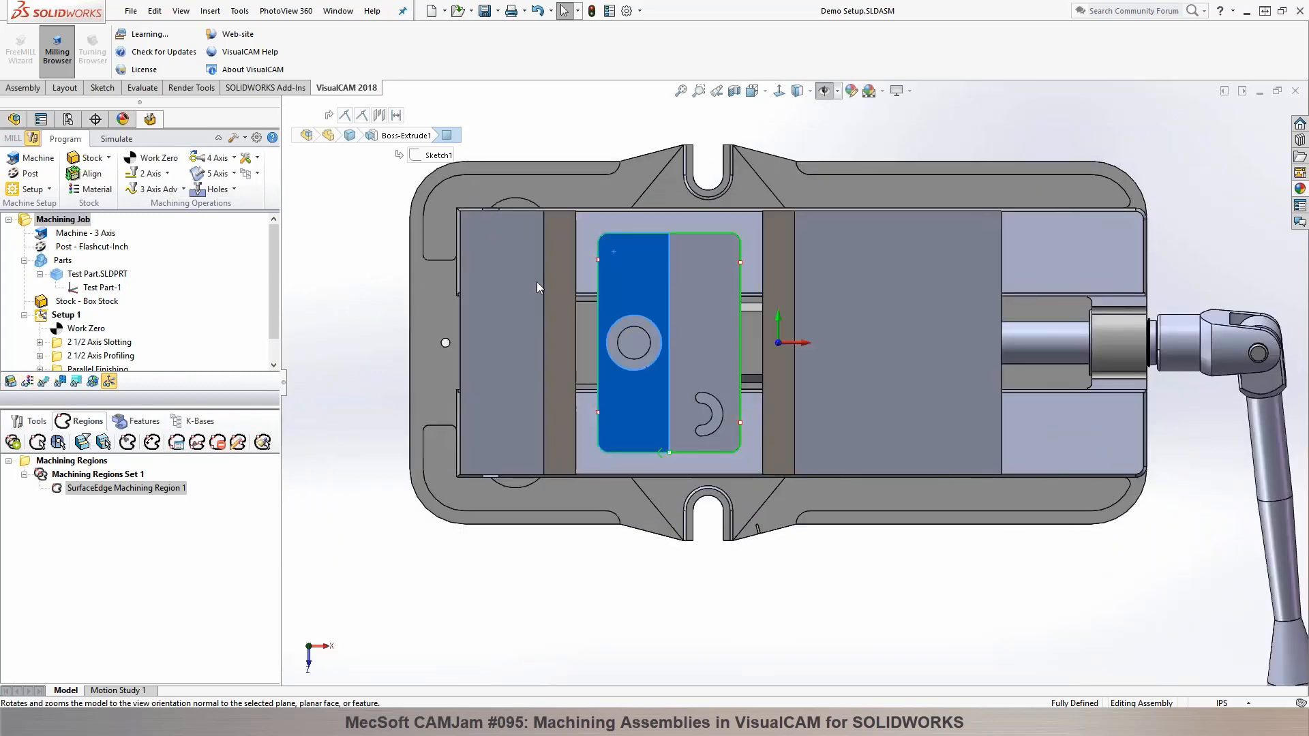
pyautogui.click(632, 266)
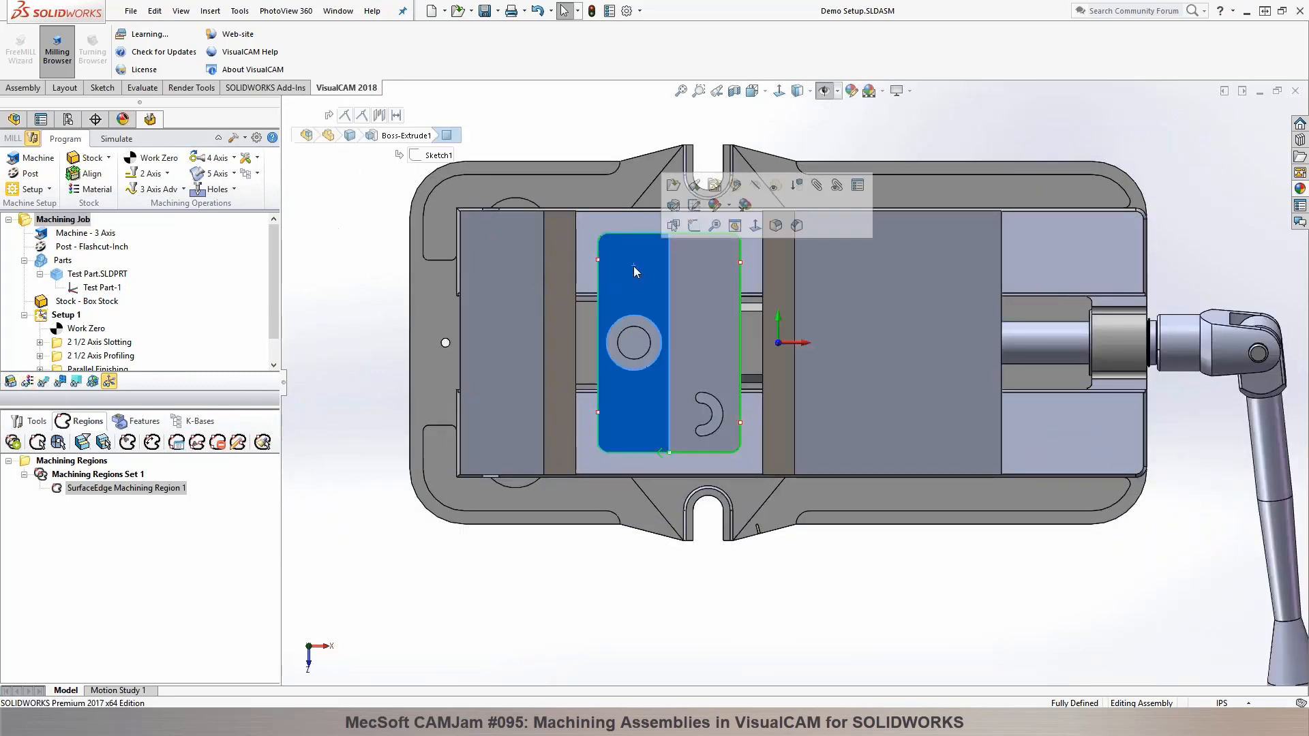
pyautogui.click(696, 227)
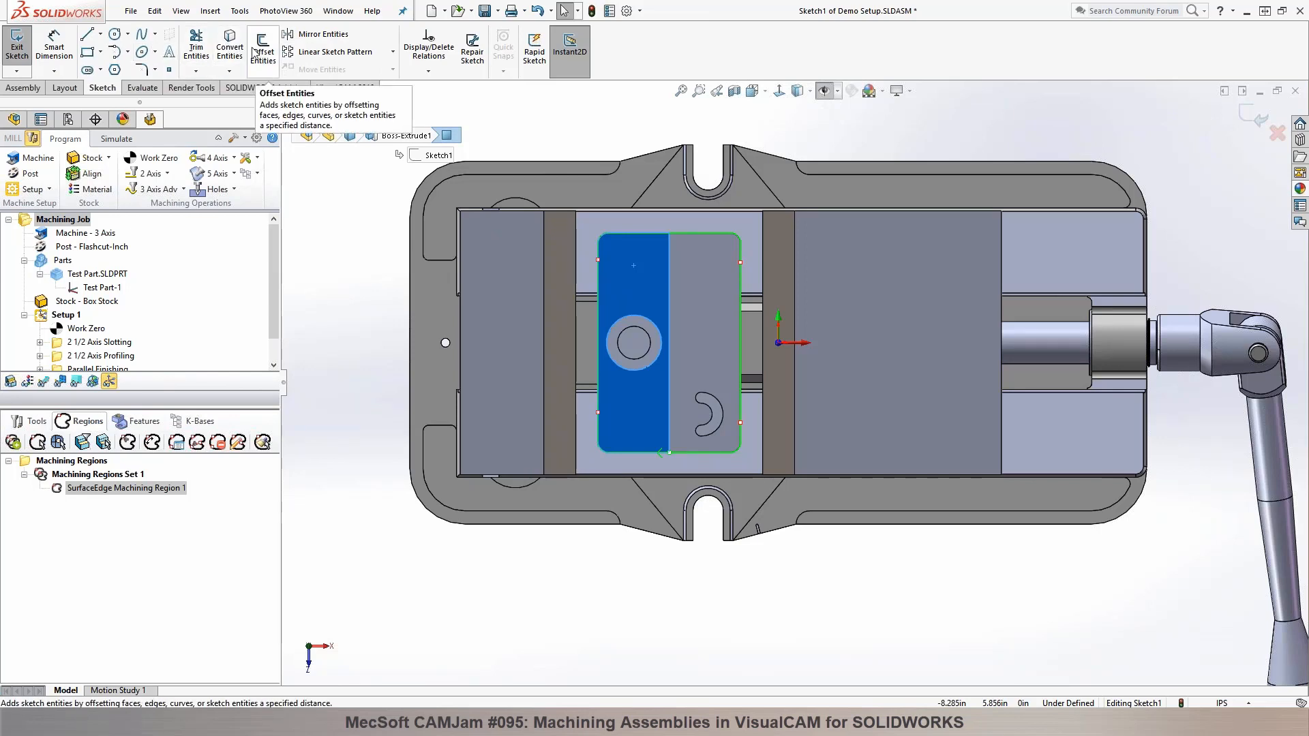
# Step: Sketch two rectangles between the part and the vise jaws, about 1.07 by 3.46 in and 0.96 by 3.46 in, and finish the sketch
pyautogui.click(88, 51)
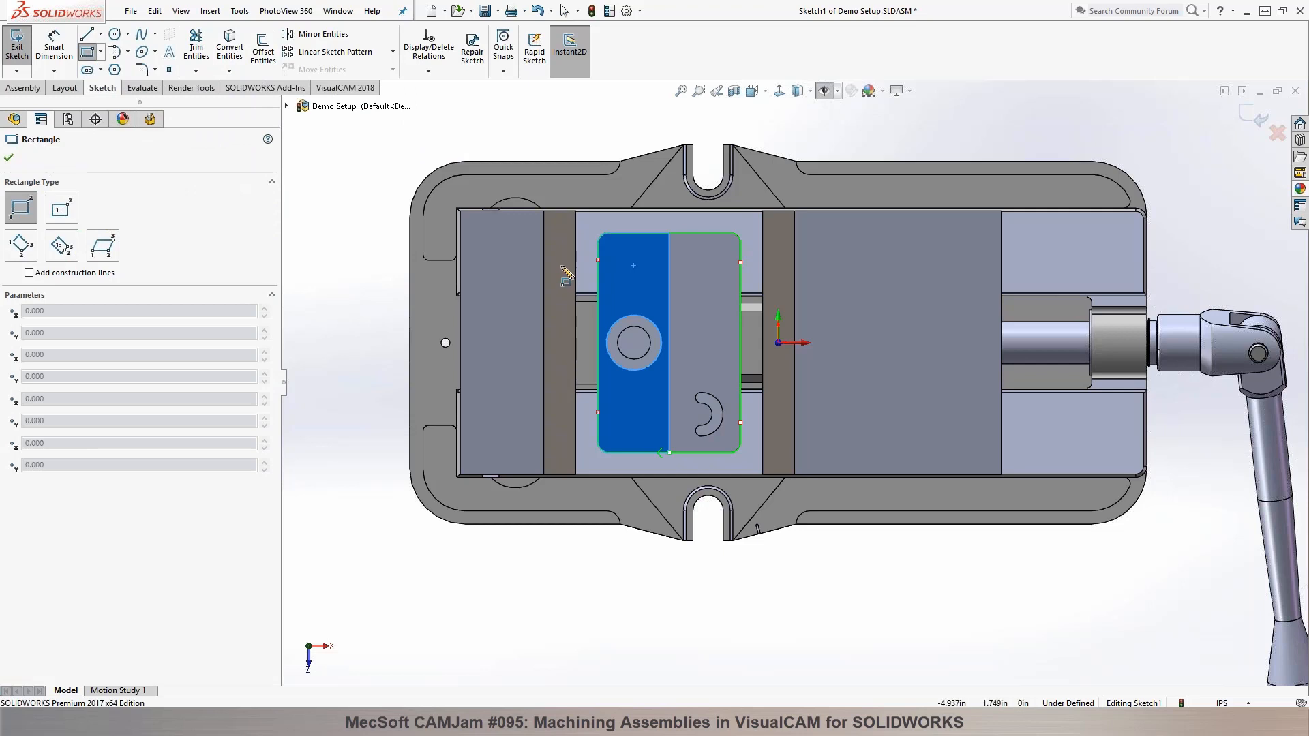
pyautogui.click(561, 266)
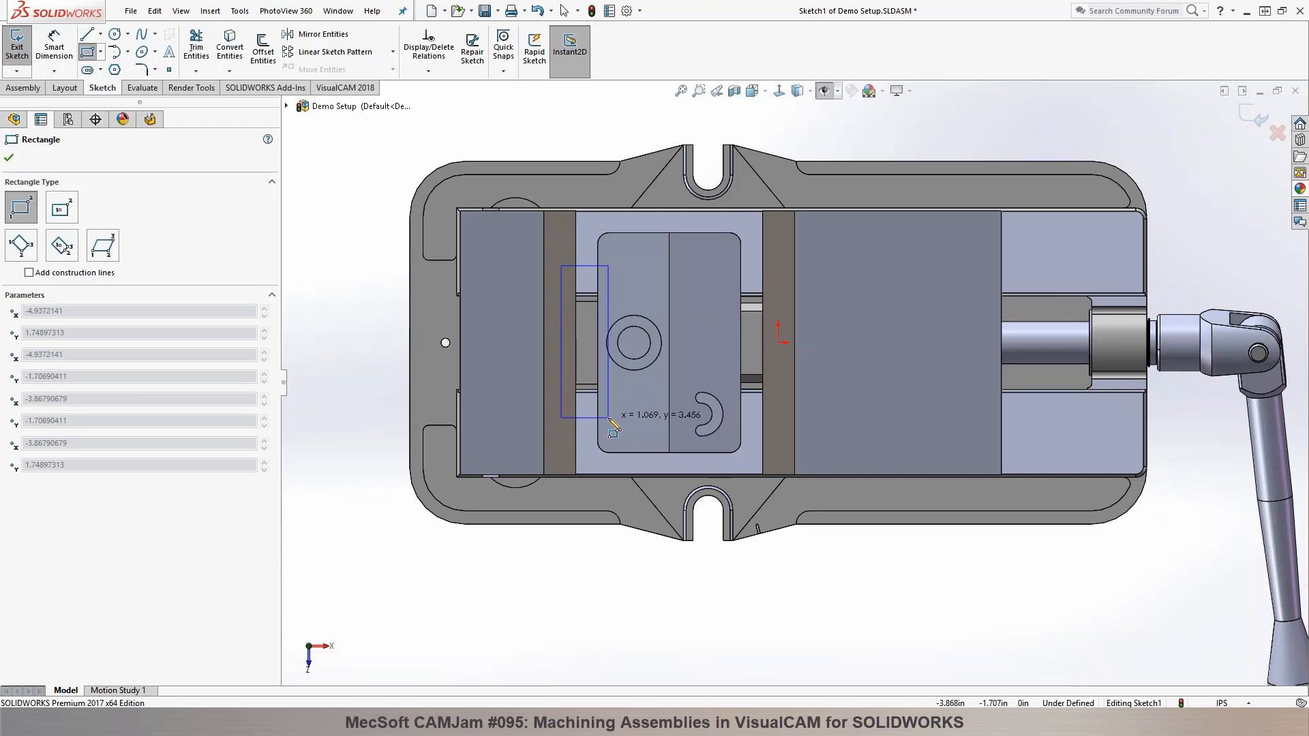
pyautogui.click(608, 417)
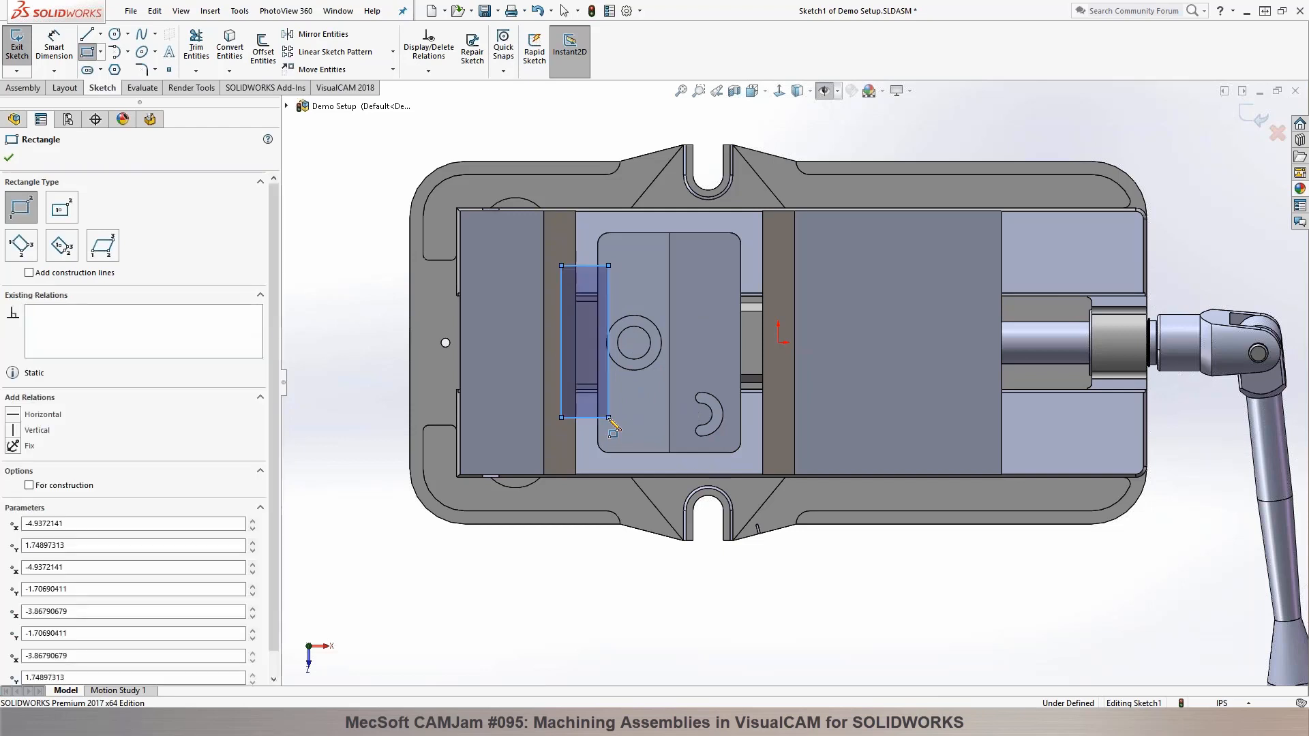
pyautogui.click(729, 265)
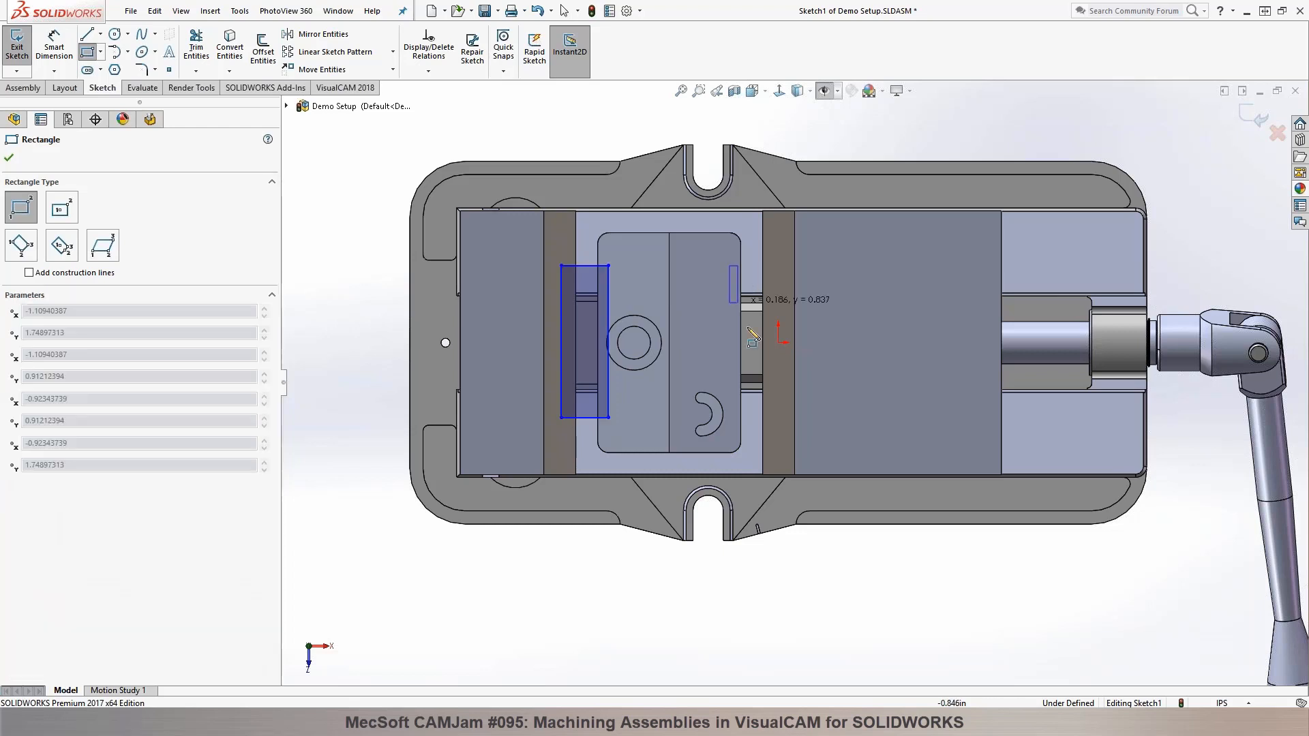
pyautogui.click(772, 417)
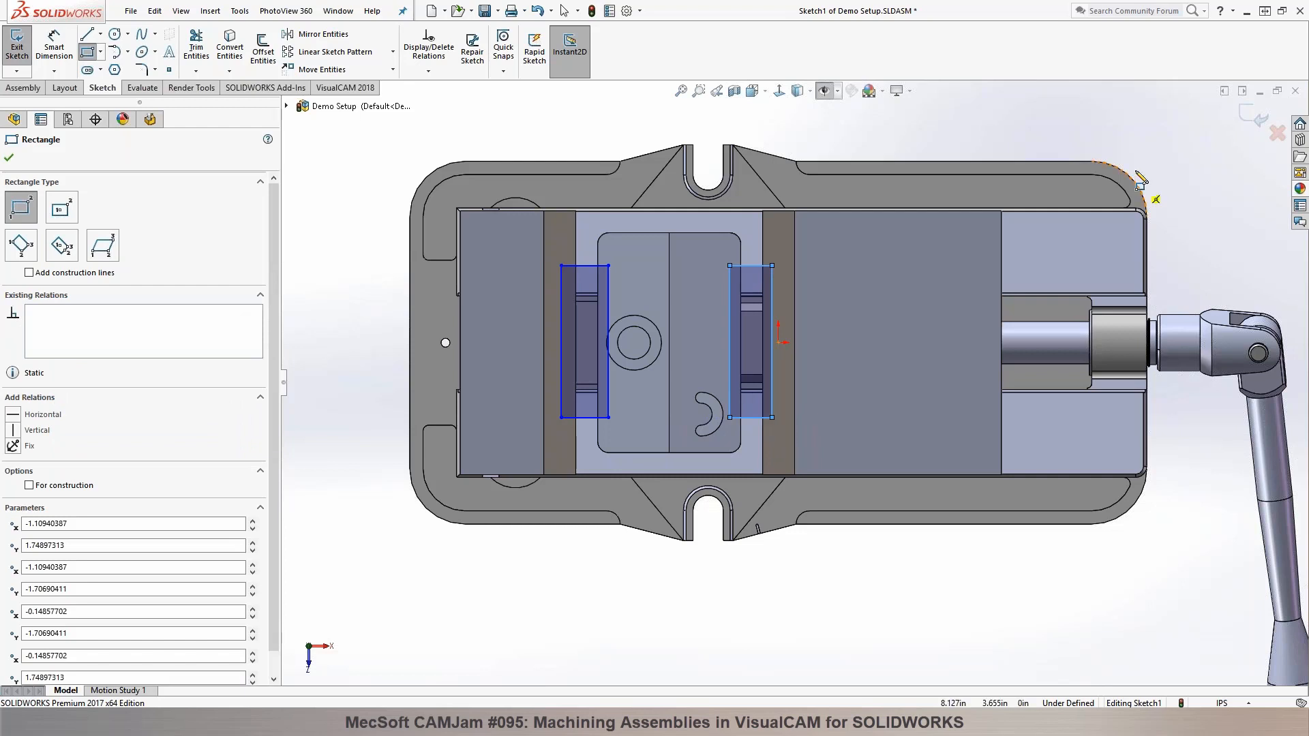
pyautogui.click(1255, 121)
# Step: Start a second assembly sketch on the part's flat top face and dismiss the assembly context warning
pyautogui.moveTo(529, 453); pyautogui.dragTo(529, 273, button='middle')
pyautogui.scroll(-2, 619, 227)
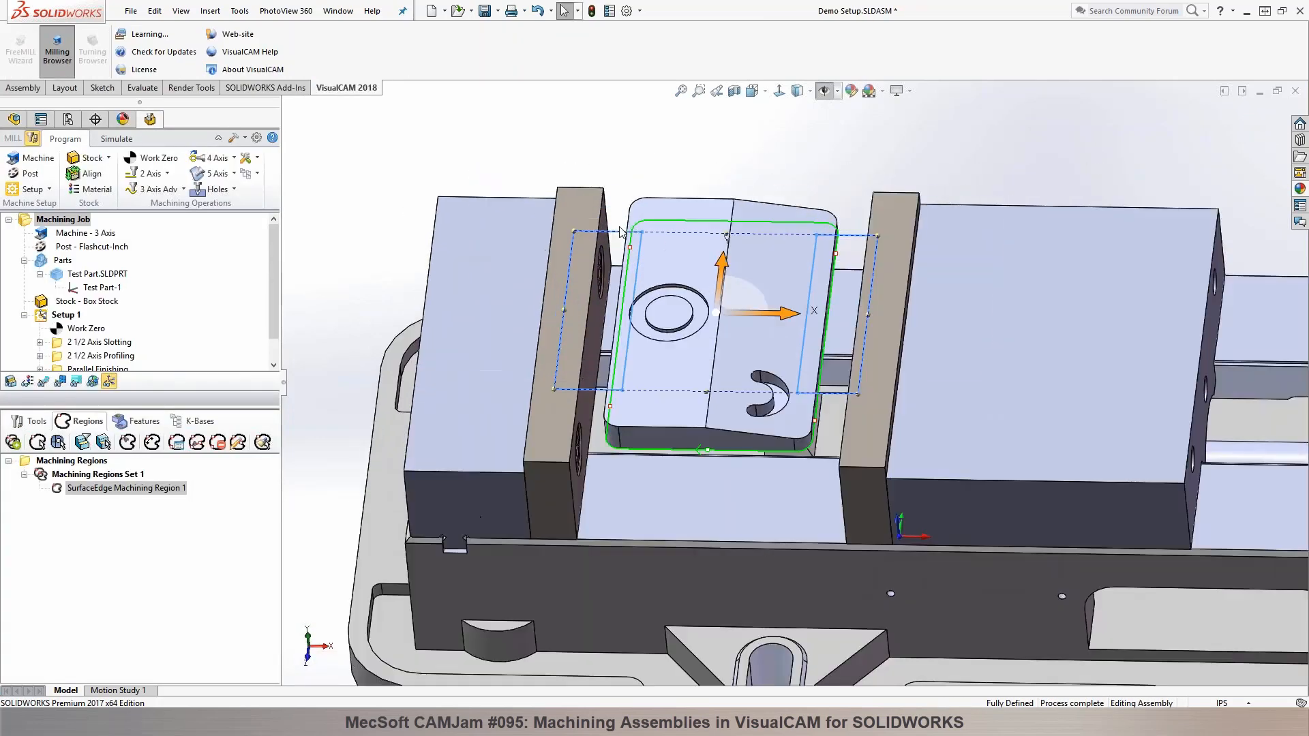
pyautogui.click(655, 206)
pyautogui.click(714, 164)
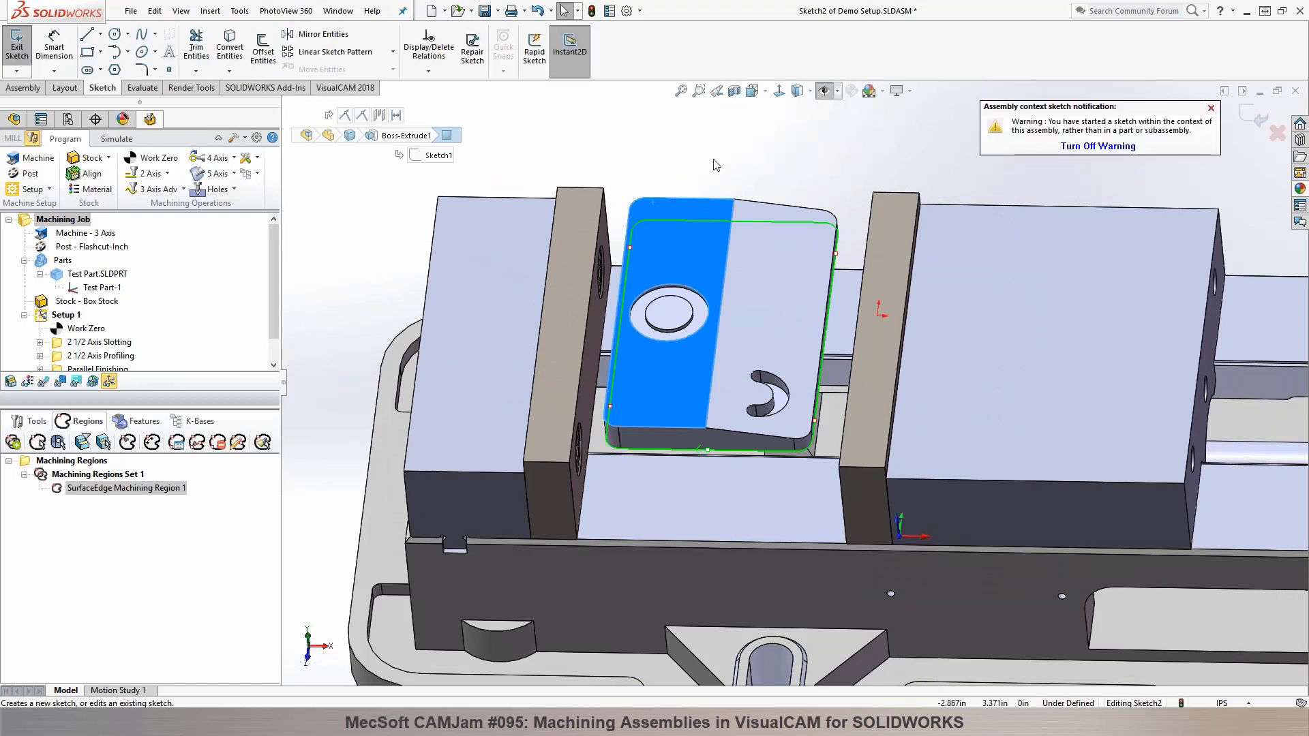
pyautogui.click(1211, 108)
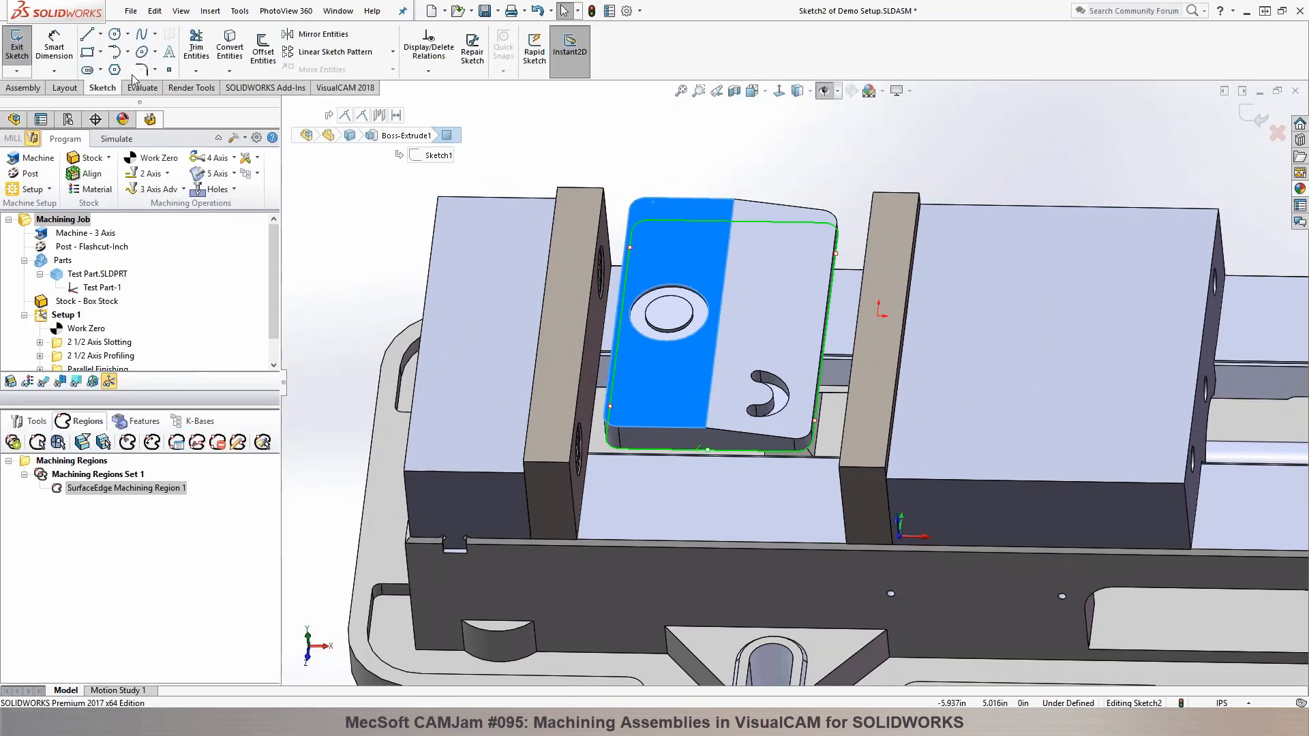
pyautogui.click(630, 127)
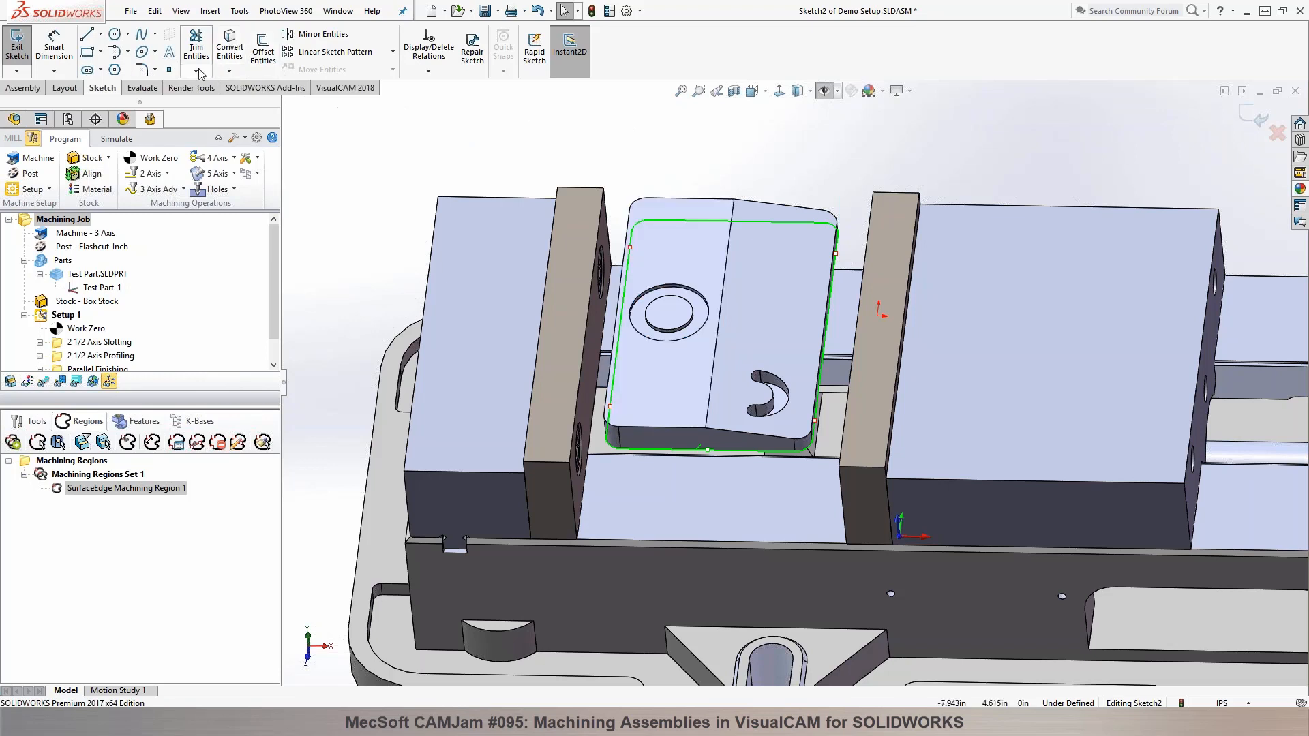
# Step: Project the outline of the part's bottom face into the sketch with Convert Entities and exit the sketch
pyautogui.click(231, 50)
pyautogui.moveTo(656, 355); pyautogui.dragTo(690, 111, button='middle')
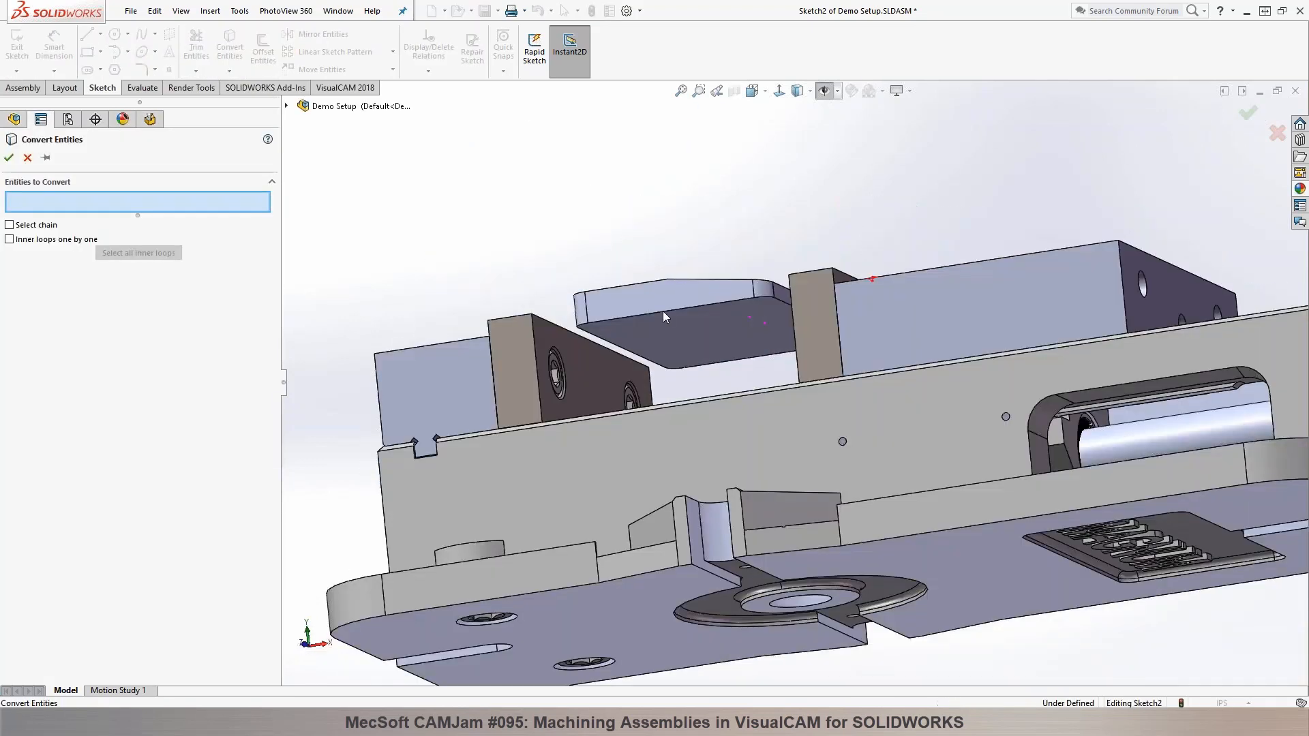
pyautogui.click(670, 346)
pyautogui.click(9, 158)
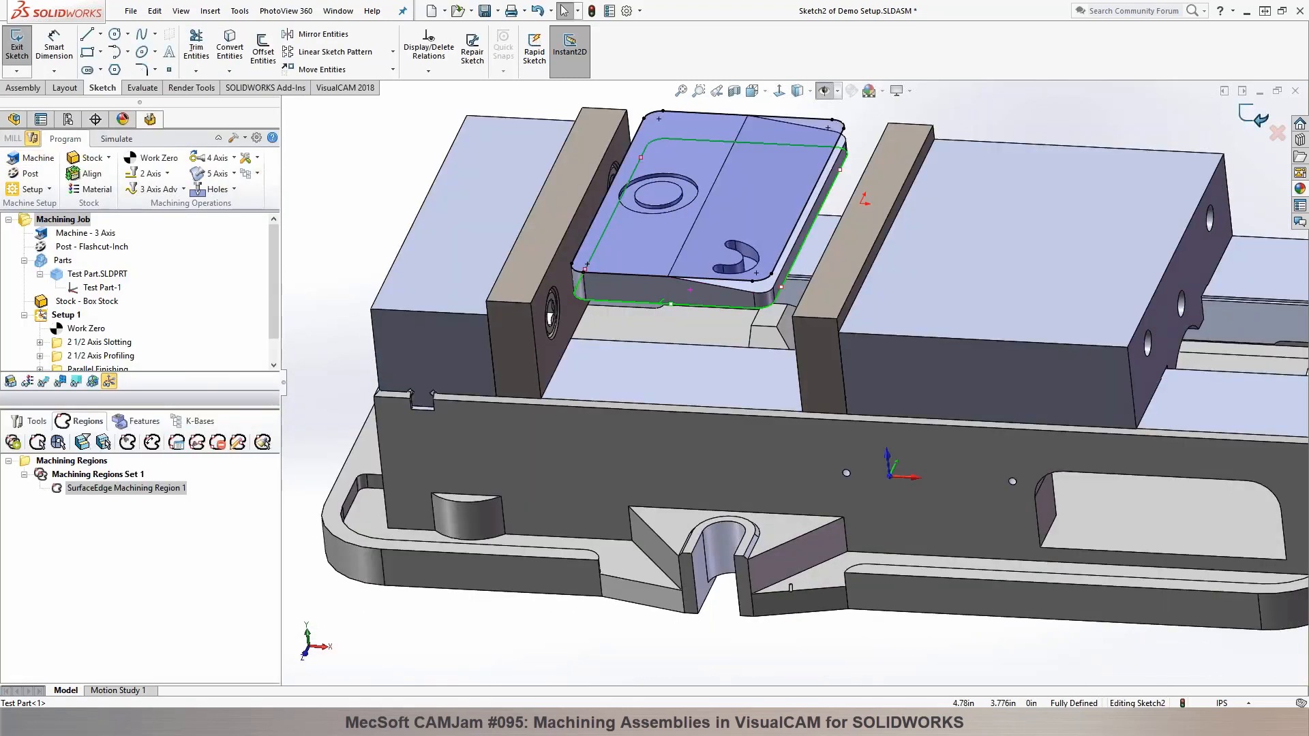
pyautogui.click(1253, 116)
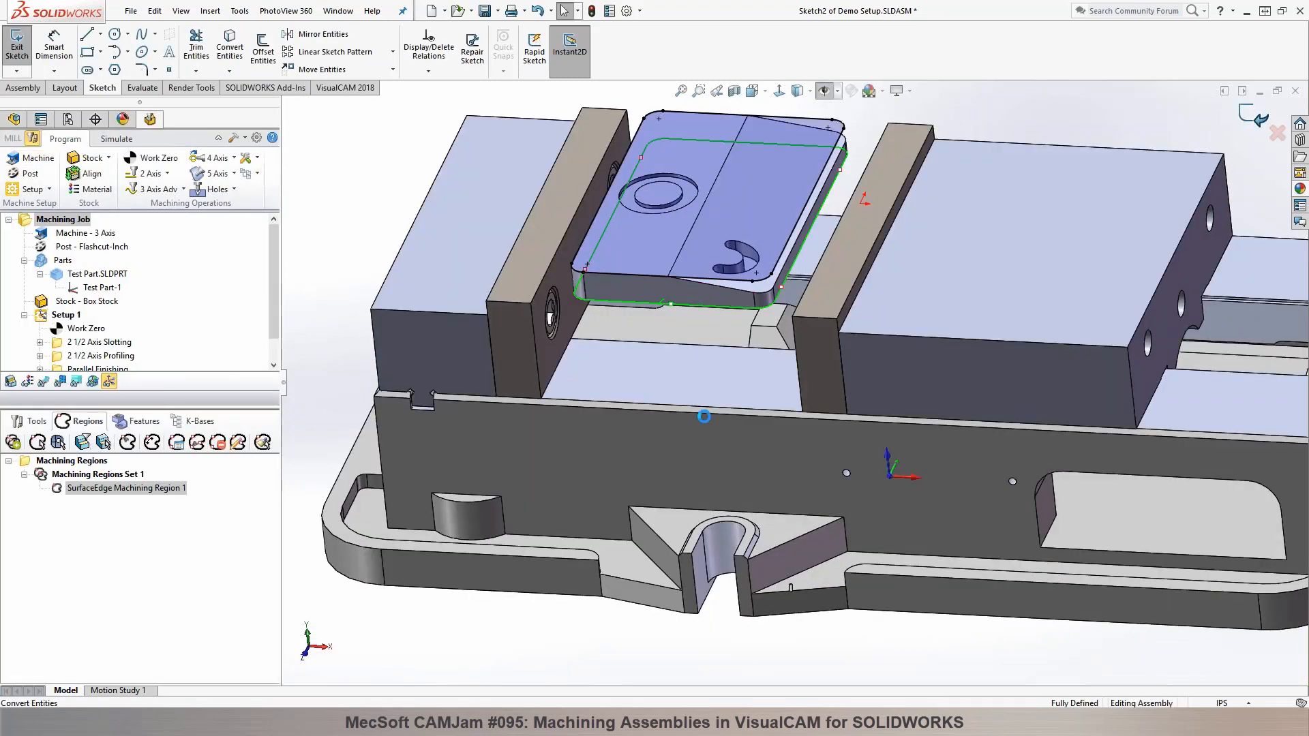
pyautogui.scroll(2, 701, 415)
pyautogui.scroll(-3, 879, 133)
pyautogui.moveTo(865, 161)
pyautogui.mouseDown(button='middle')
pyautogui.moveTo(823, 232)
pyautogui.moveTo(806, 190)
pyautogui.mouseUp(button='middle')
pyautogui.scroll(3, 806, 191)
pyautogui.scroll(-1, 265, 309)
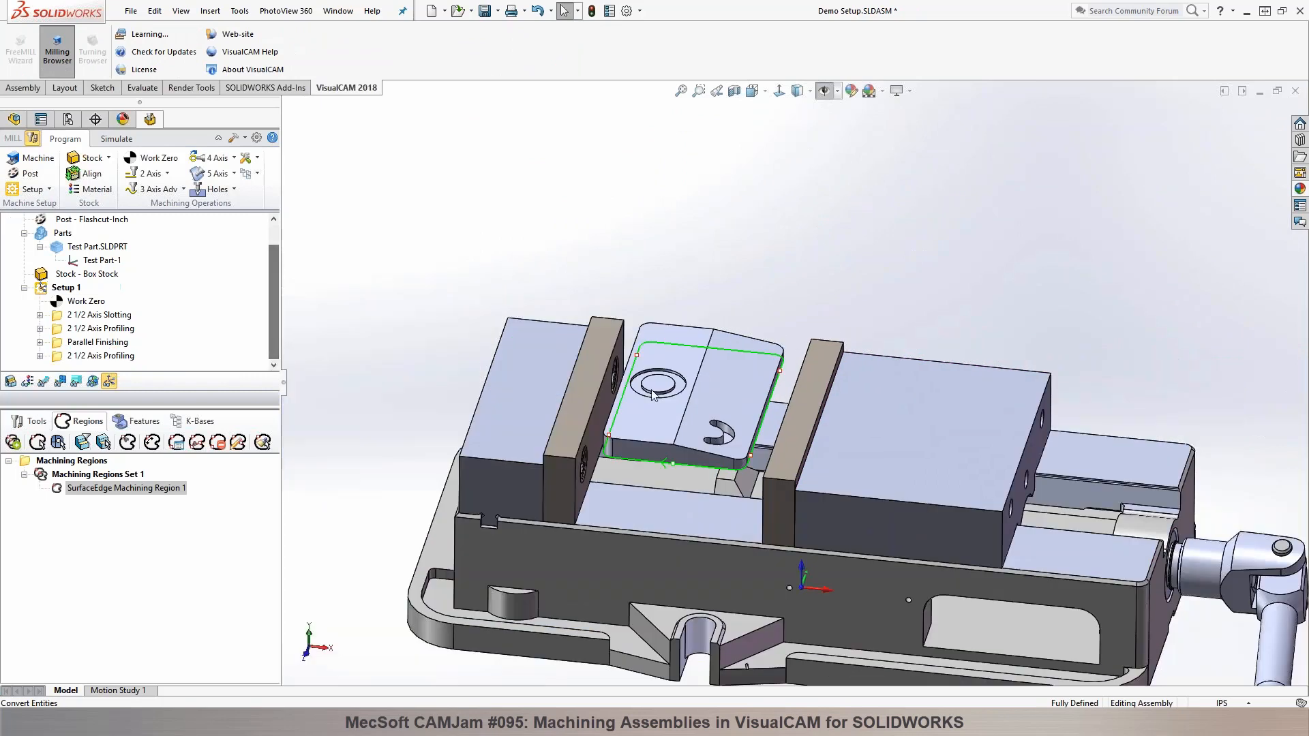
pyautogui.scroll(-3, 641, 371)
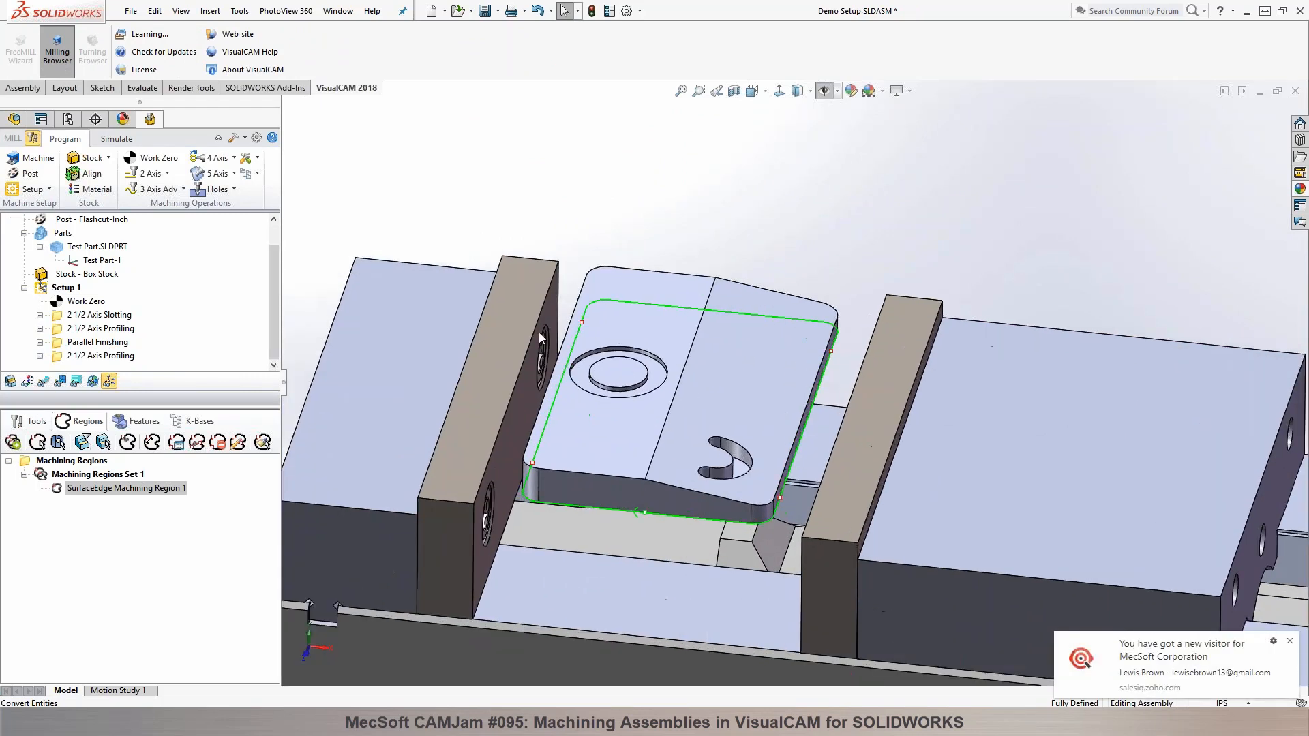
pyautogui.click(1289, 643)
# Step: Add a 2 1/2 Axis Pocketing operation after the last profiling operation, using the projected outline in Sketch2 as its part region
pyautogui.click(100, 355)
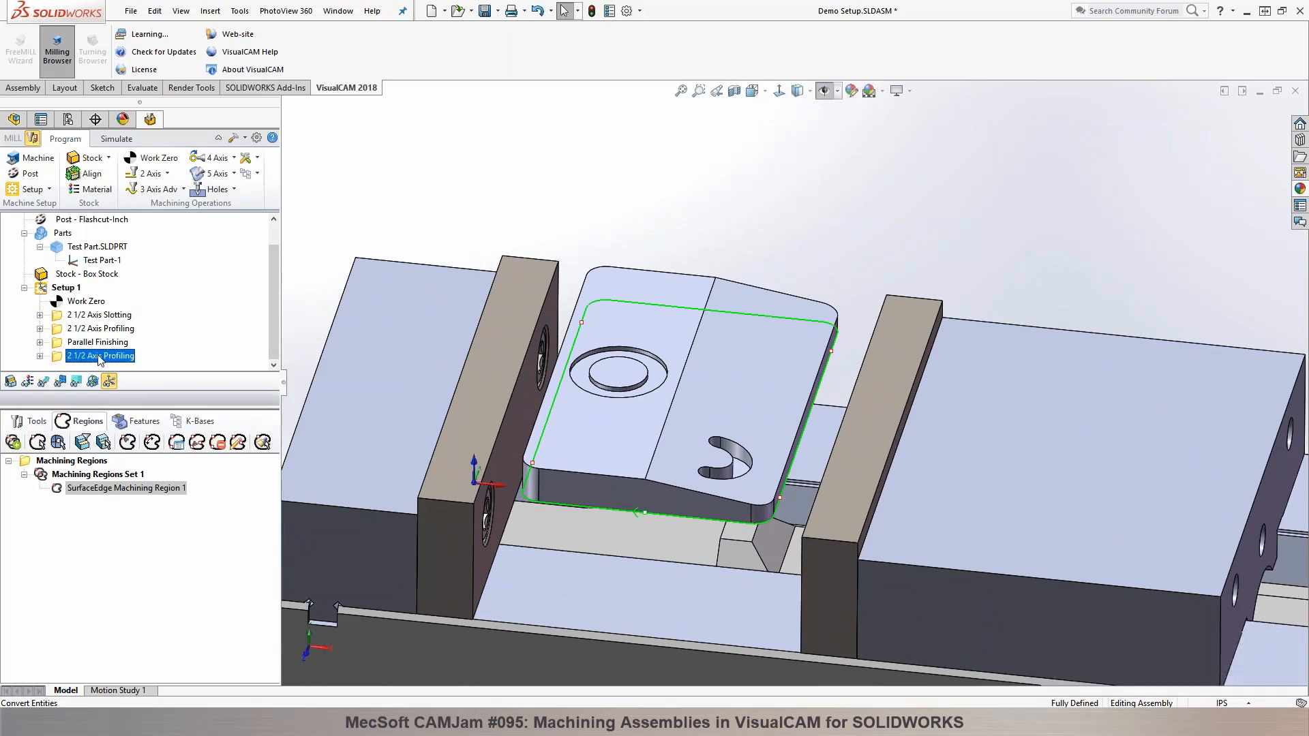
pyautogui.click(157, 175)
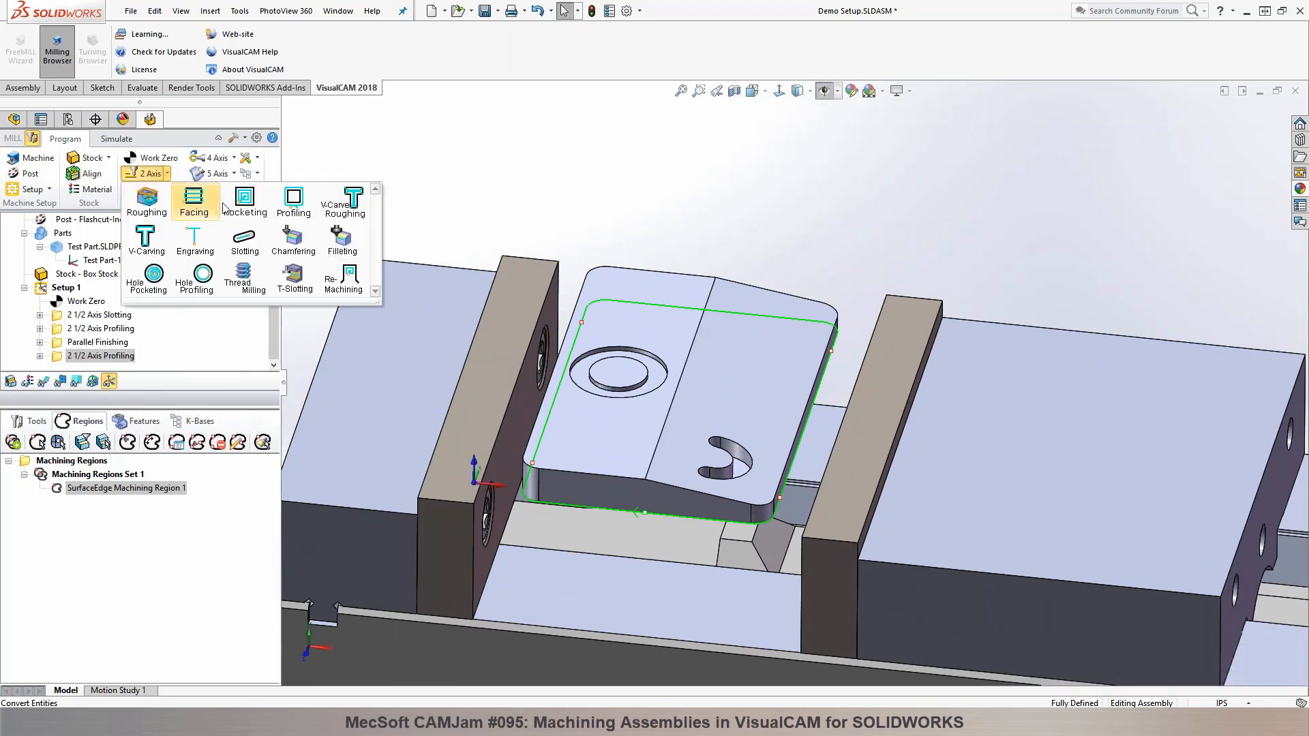
pyautogui.click(232, 207)
pyautogui.click(77, 439)
pyautogui.click(286, 107)
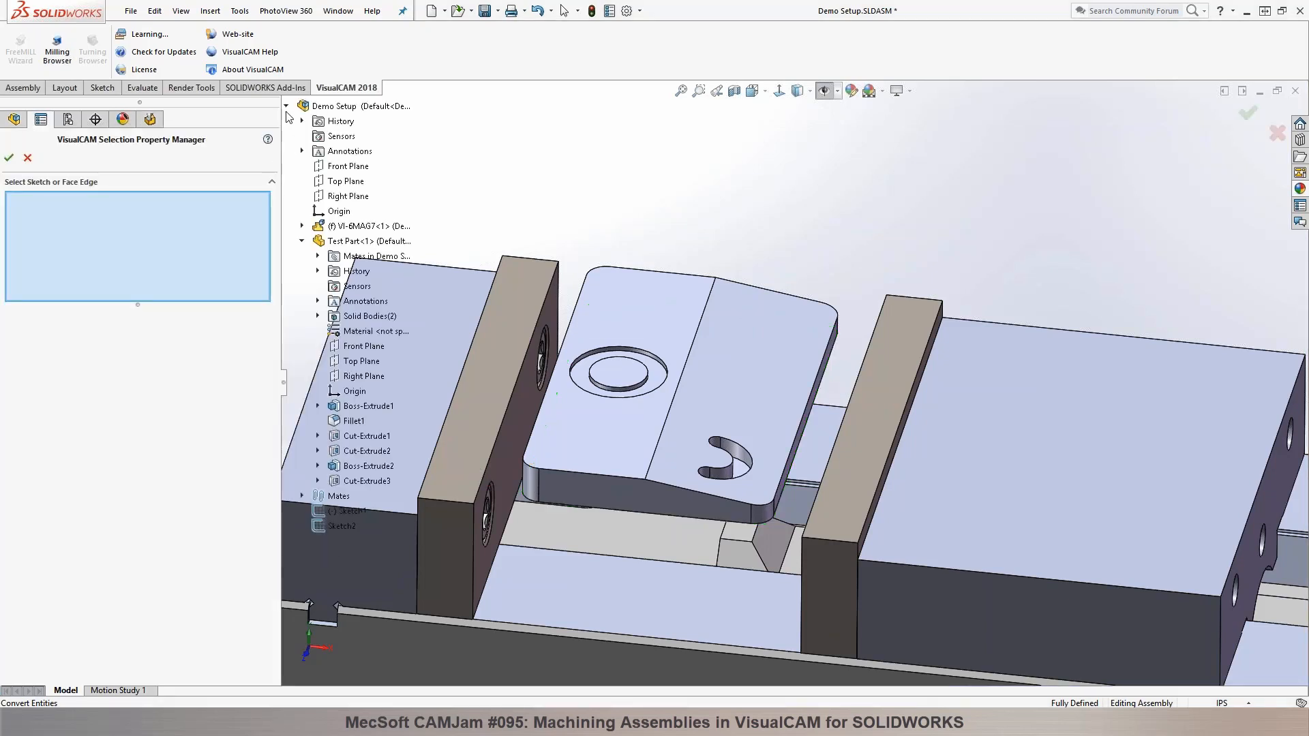
pyautogui.click(343, 527)
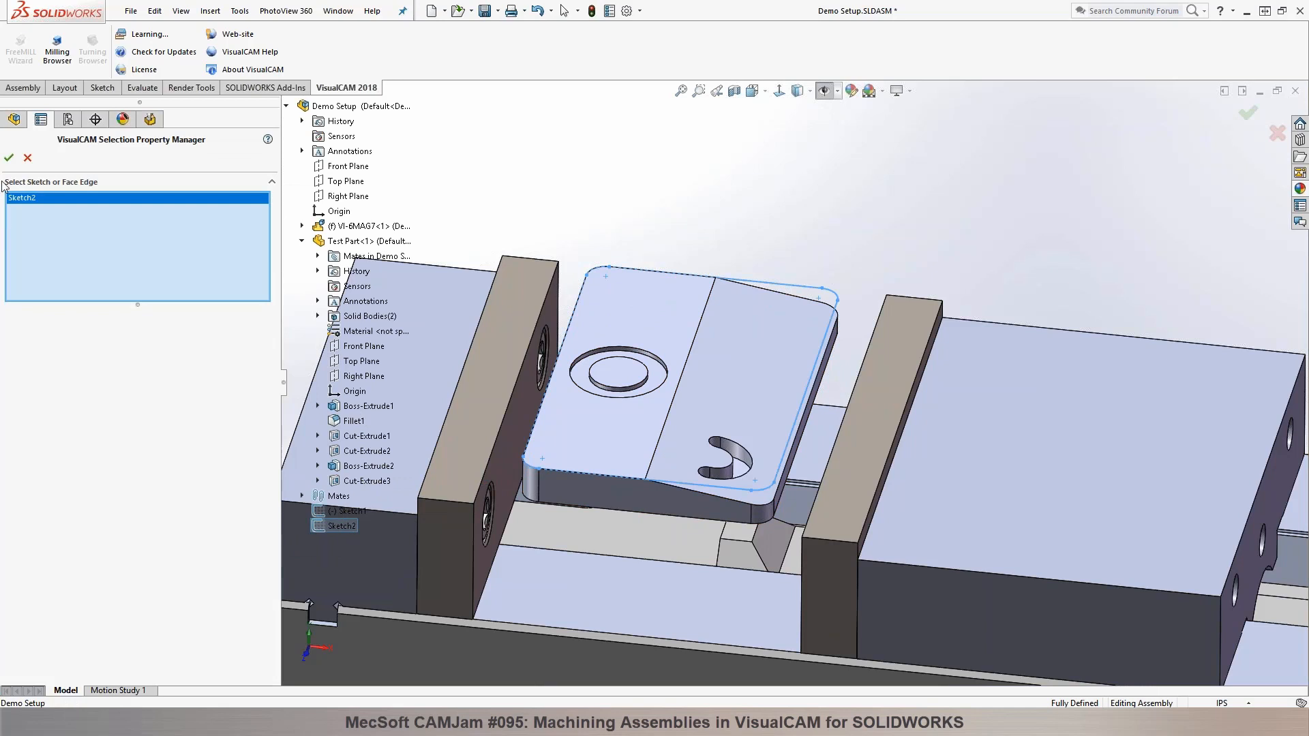
pyautogui.click(9, 157)
pyautogui.moveTo(666, 225); pyautogui.dragTo(661, 189, button='middle')
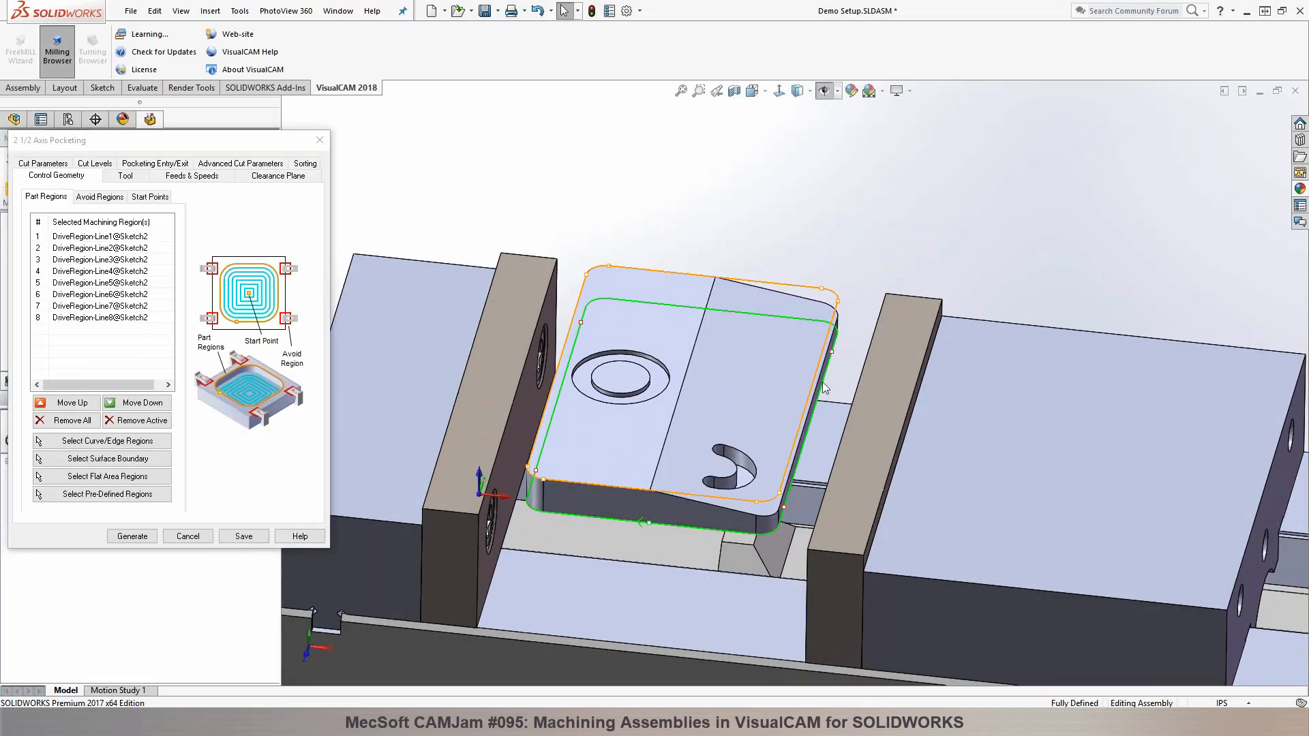
# Step: Assign the two rectangles of Sketch1 beside the vise jaws as avoid regions for the pocketing operation
pyautogui.click(107, 197)
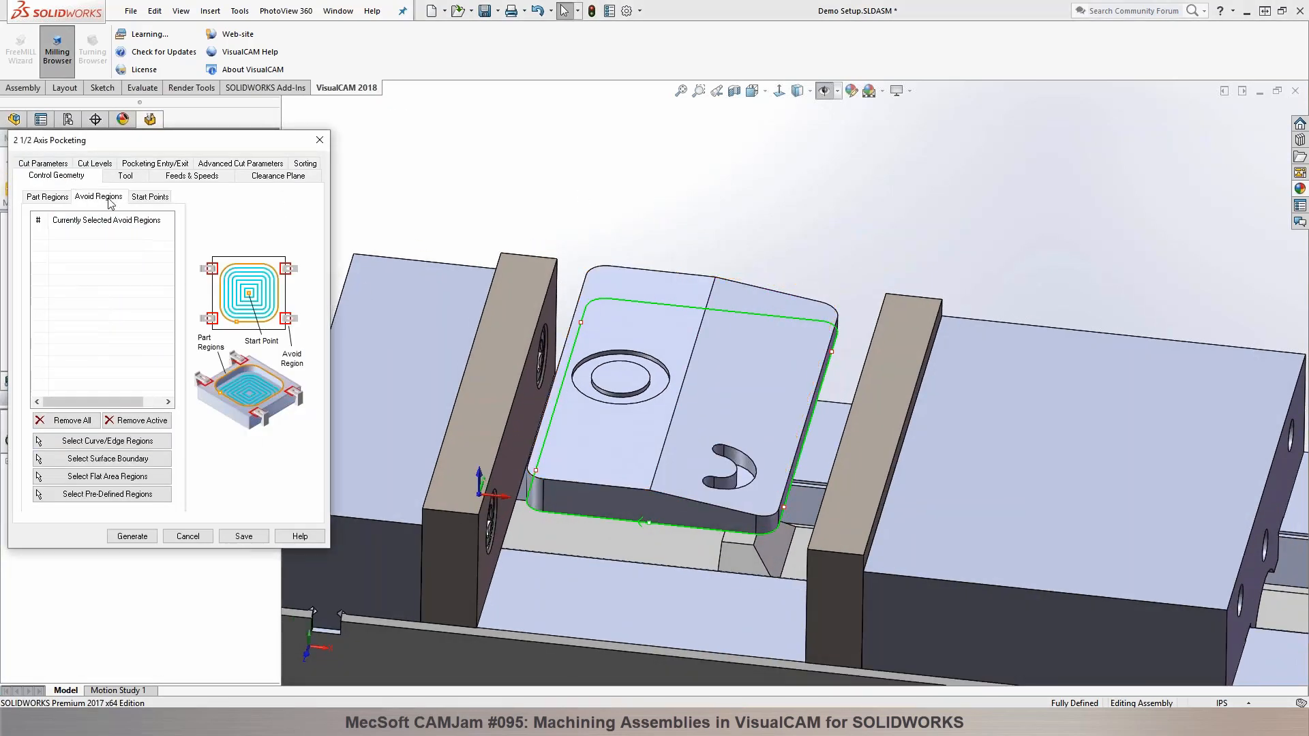
pyautogui.click(117, 447)
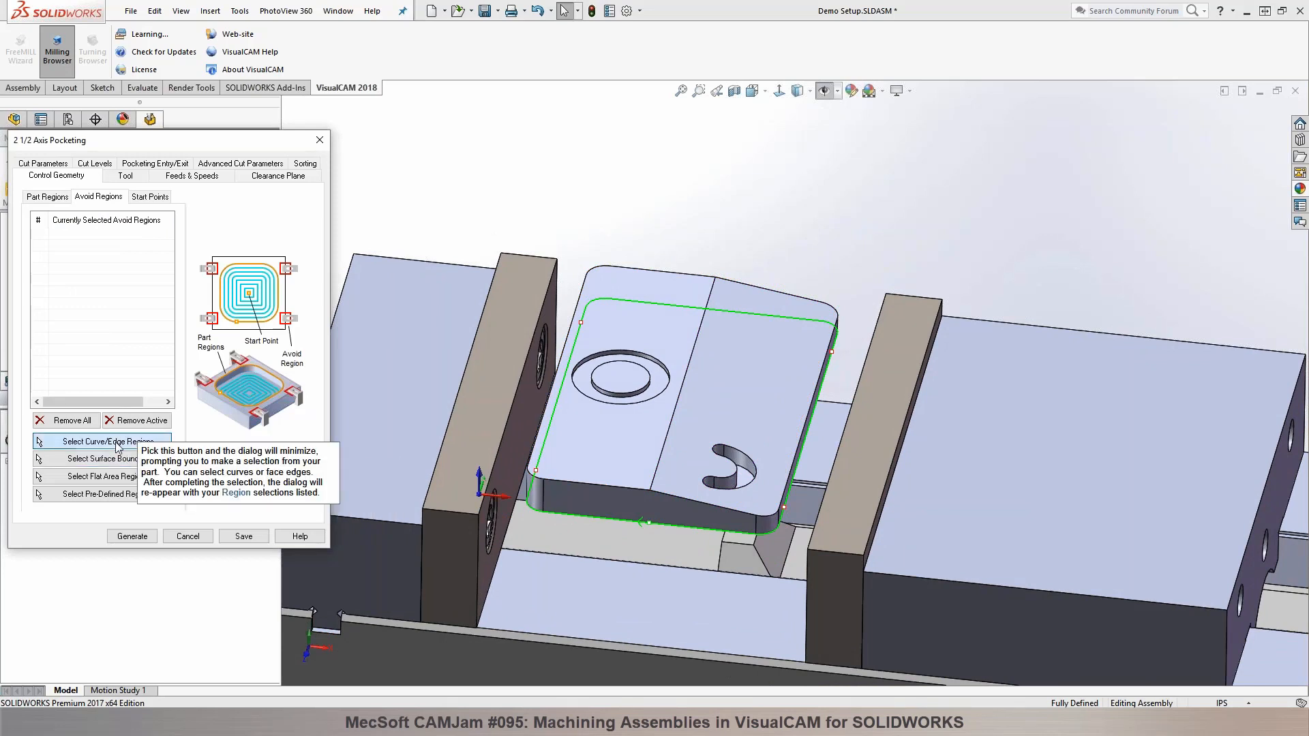
pyautogui.click(348, 511)
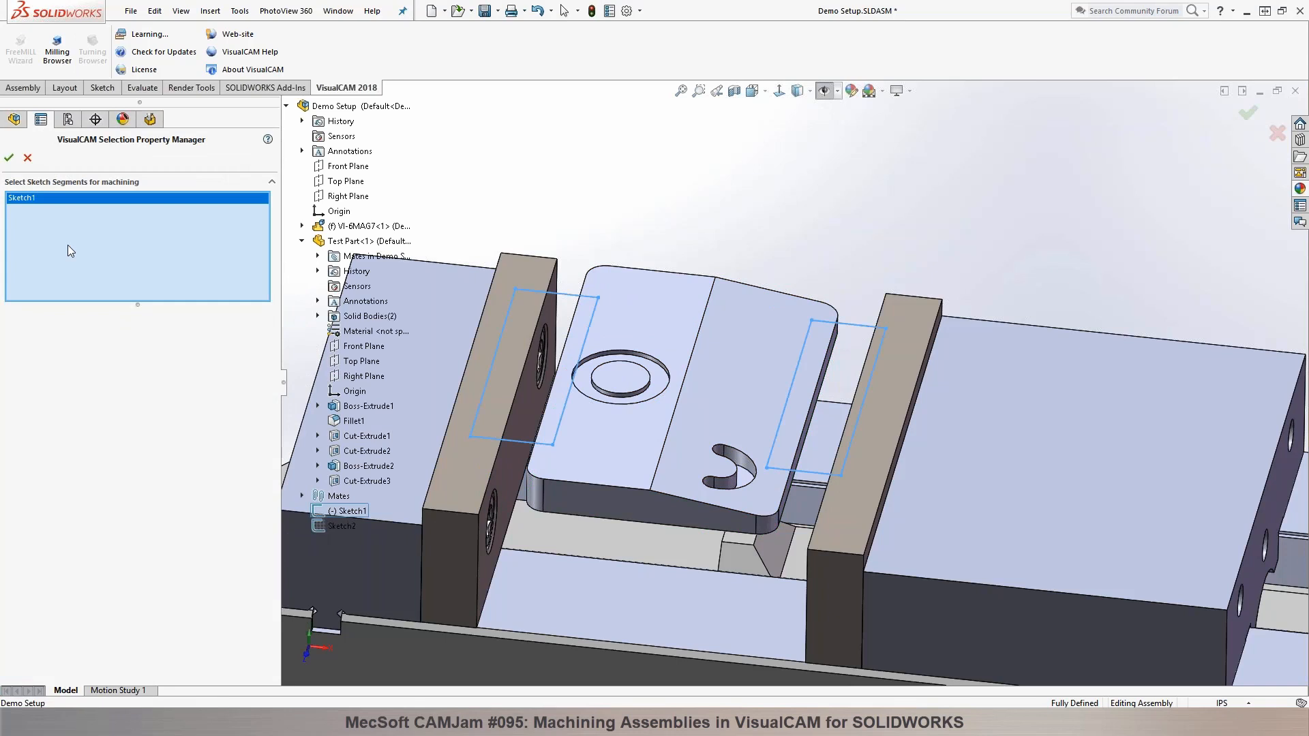
pyautogui.click(12, 160)
pyautogui.moveTo(680, 183); pyautogui.dragTo(678, 256, button='middle')
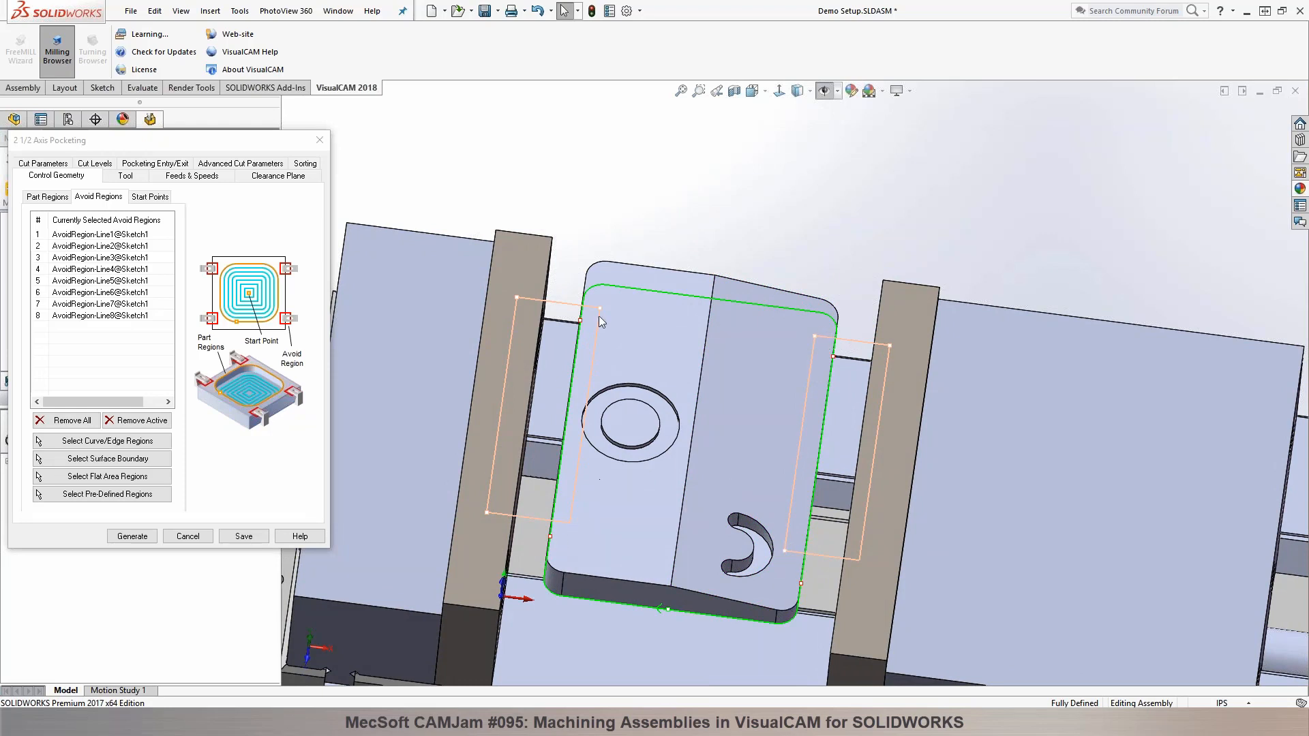
# Step: Keep the FLATMILL-1/4 INCH tool, set the pocketing stock to 0 and total cut depth to 0.025, and generate the toolpath
pyautogui.click(124, 176)
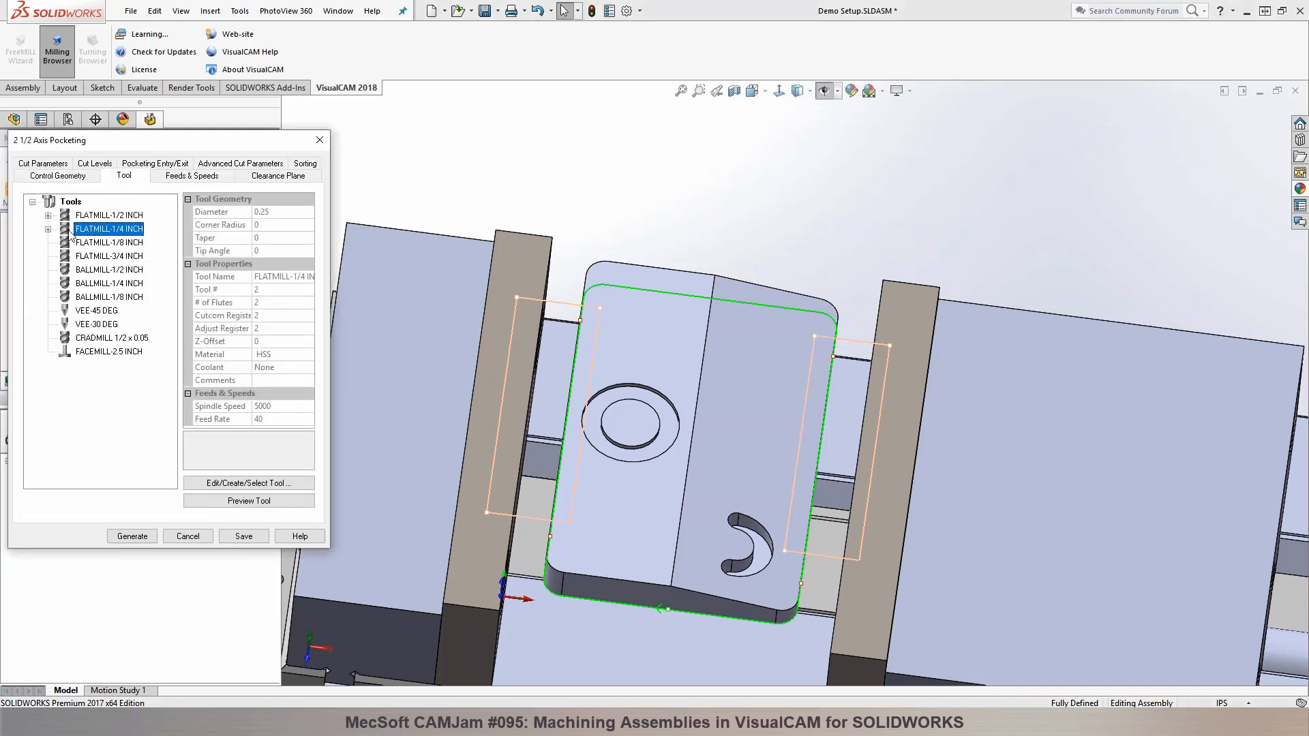
pyautogui.moveTo(66, 231)
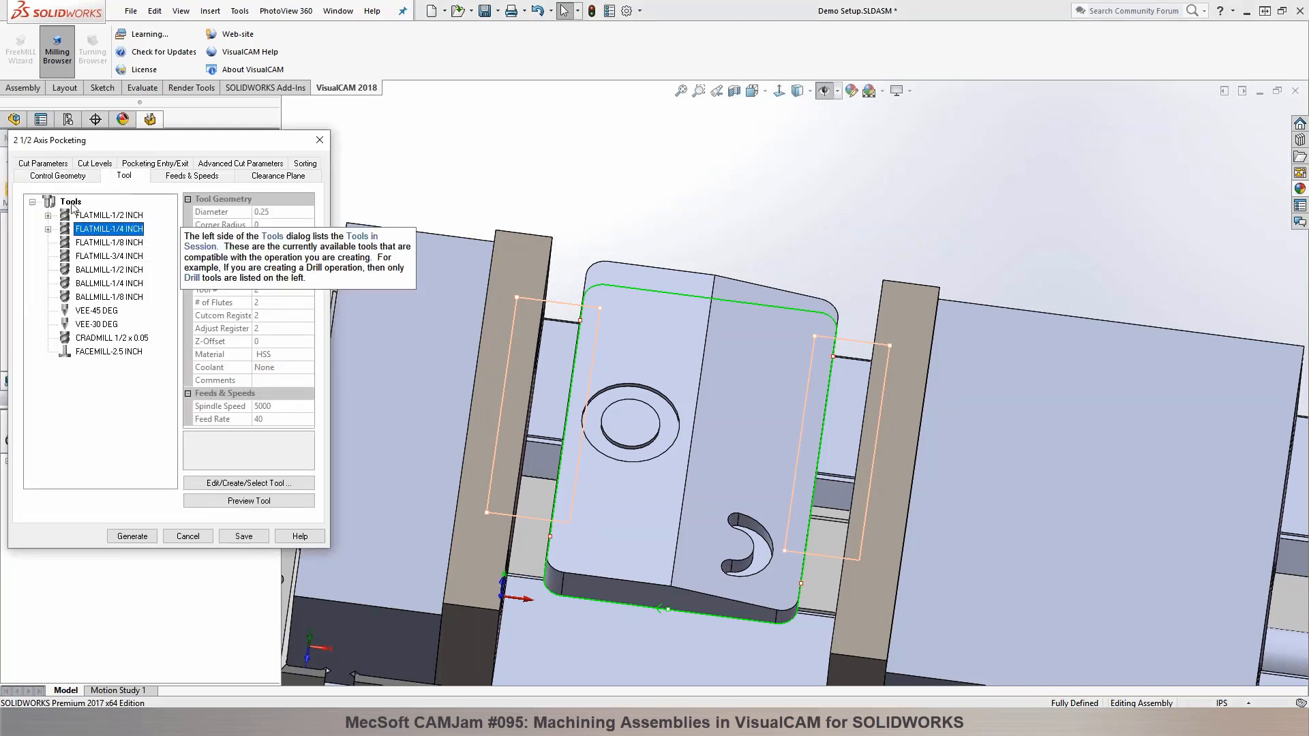
pyautogui.click(56, 164)
pyautogui.press('Tab')
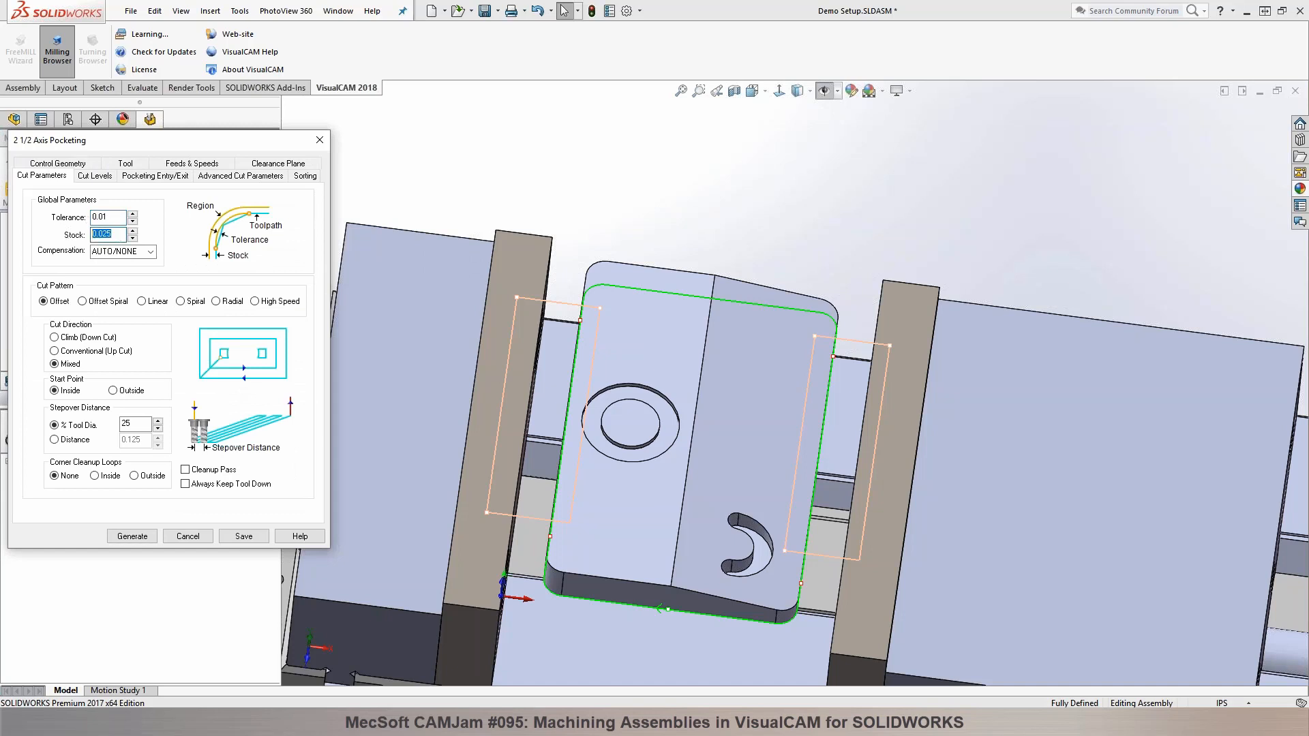
pyautogui.write('0')
pyautogui.click(94, 176)
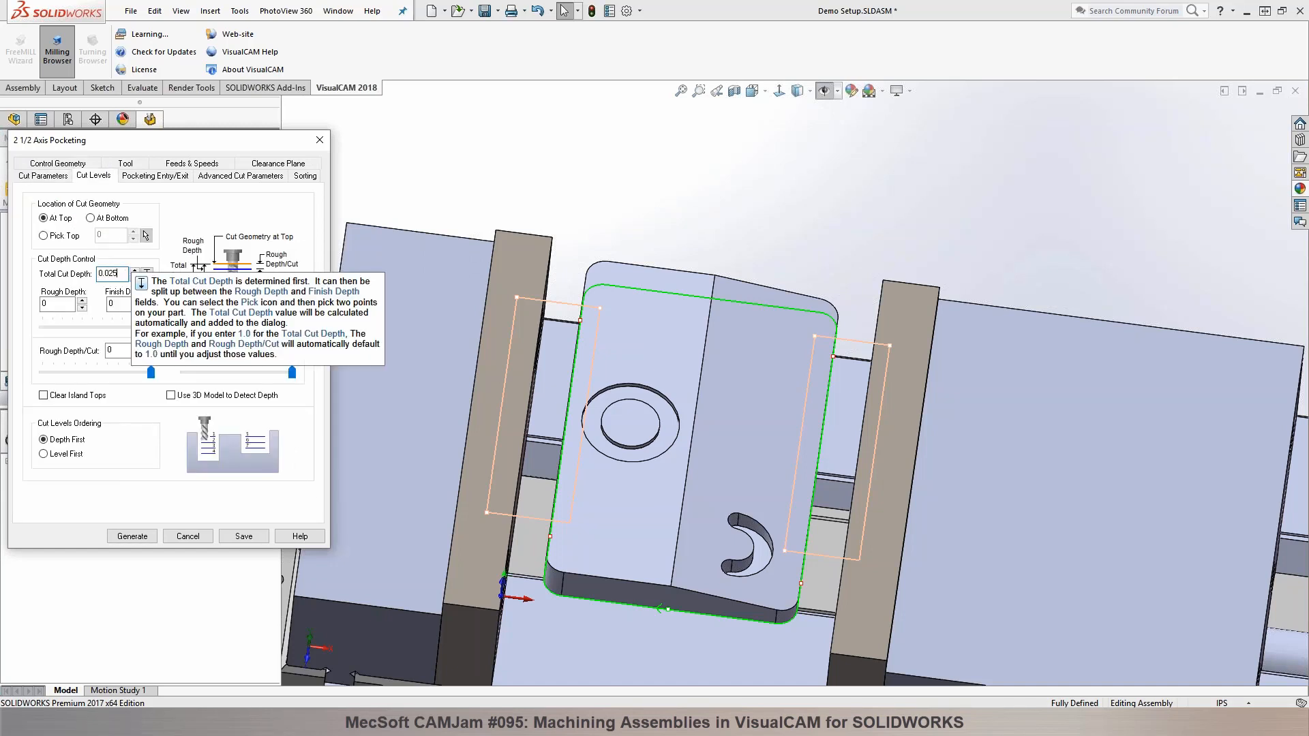
pyautogui.click(133, 537)
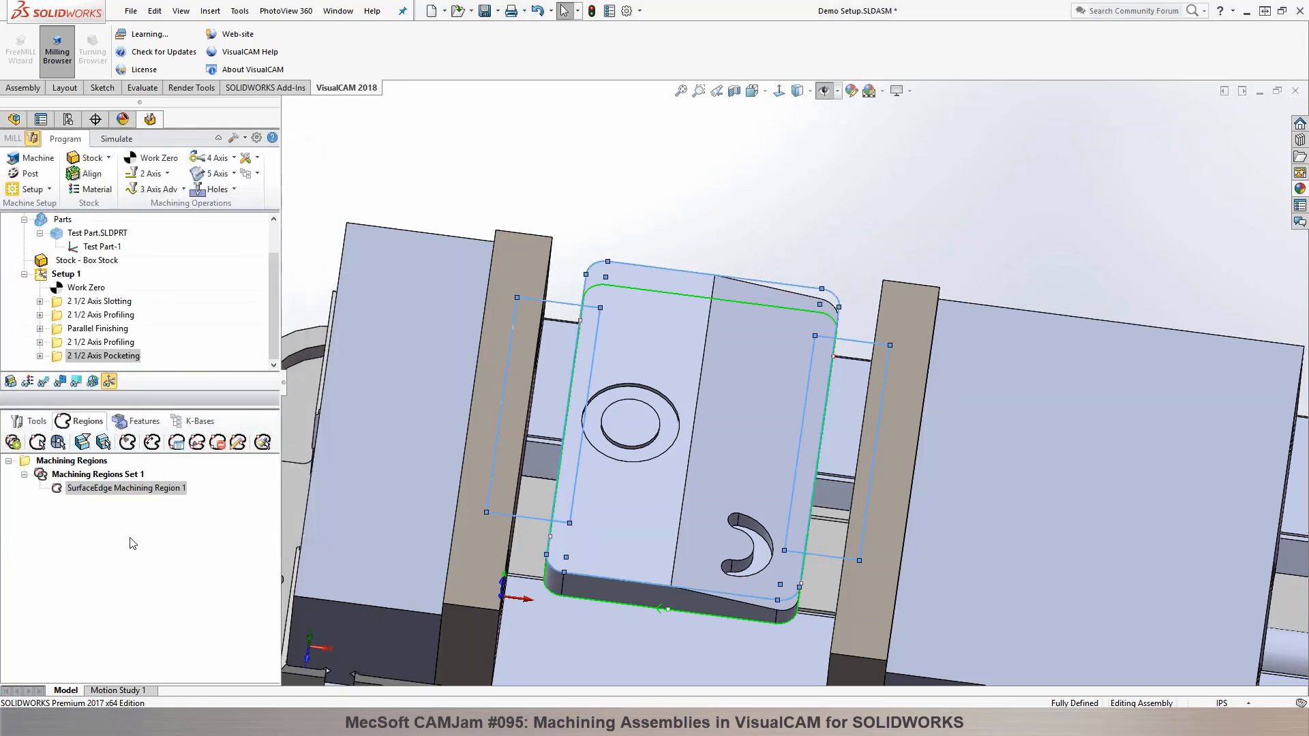
# Step: Display the pocketing toolpath without the solid models and examine how it runs between the avoid regions
pyautogui.click(43, 381)
pyautogui.moveTo(641, 254); pyautogui.dragTo(628, 187, button='middle')
pyautogui.click(116, 138)
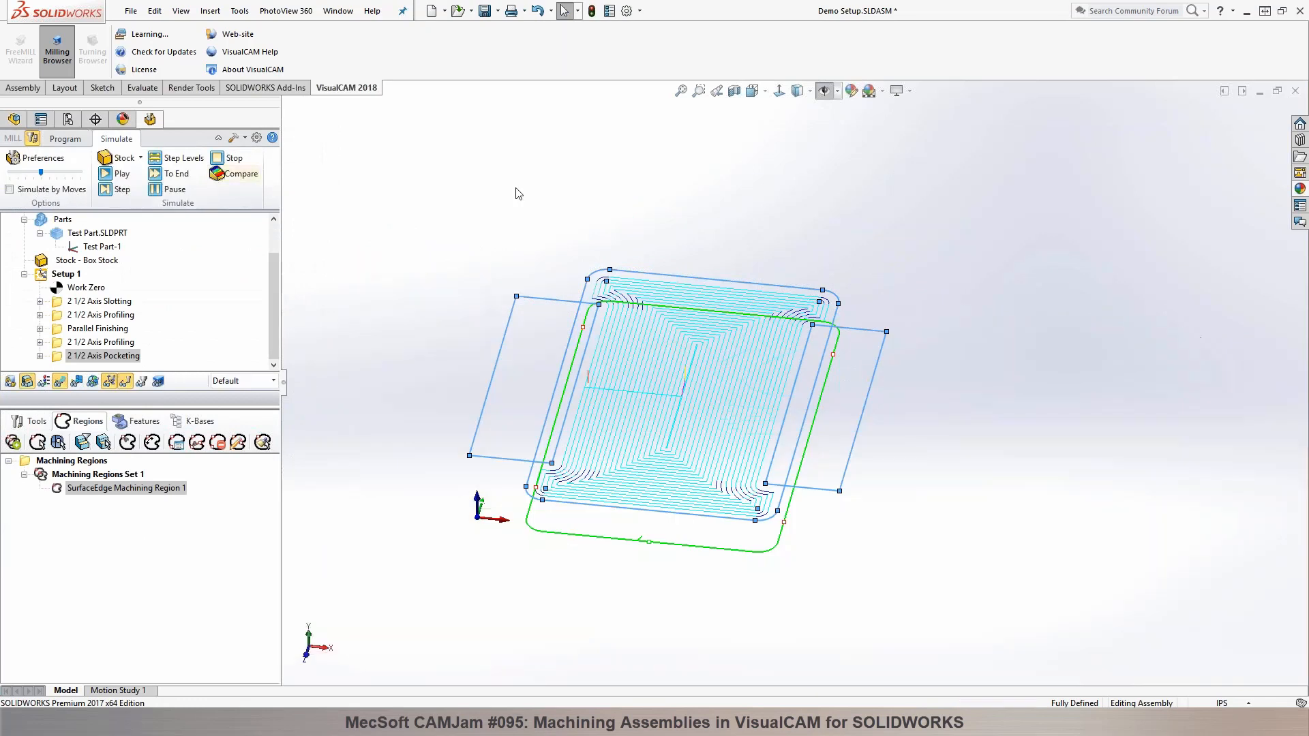
pyautogui.moveTo(657, 330)
pyautogui.mouseDown(button='middle')
pyautogui.moveTo(654, 267)
pyautogui.moveTo(657, 304)
pyautogui.mouseUp(button='middle')
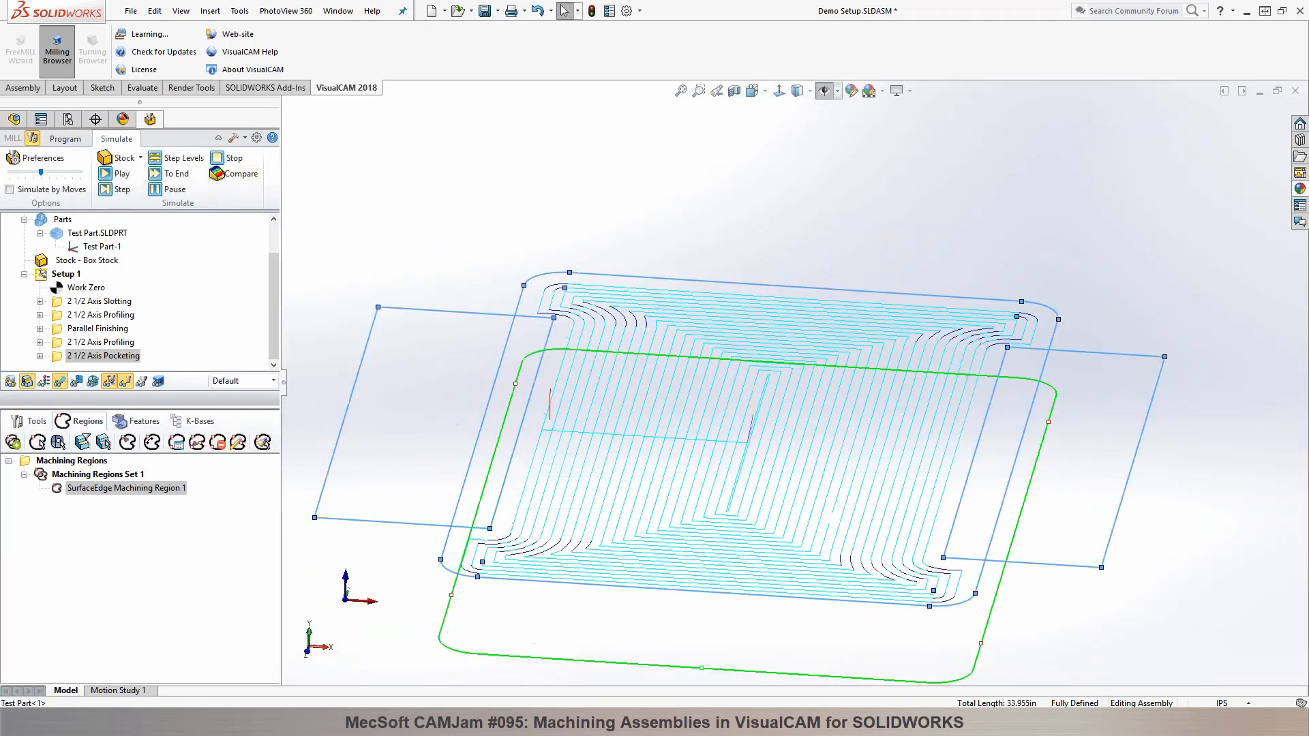
# Step: Move the pocketing operation ahead of the slotting operation in Setup 1 and simulate it at a faster speed
pyautogui.moveTo(59, 356); pyautogui.dragTo(82, 301)
pyautogui.click(107, 175)
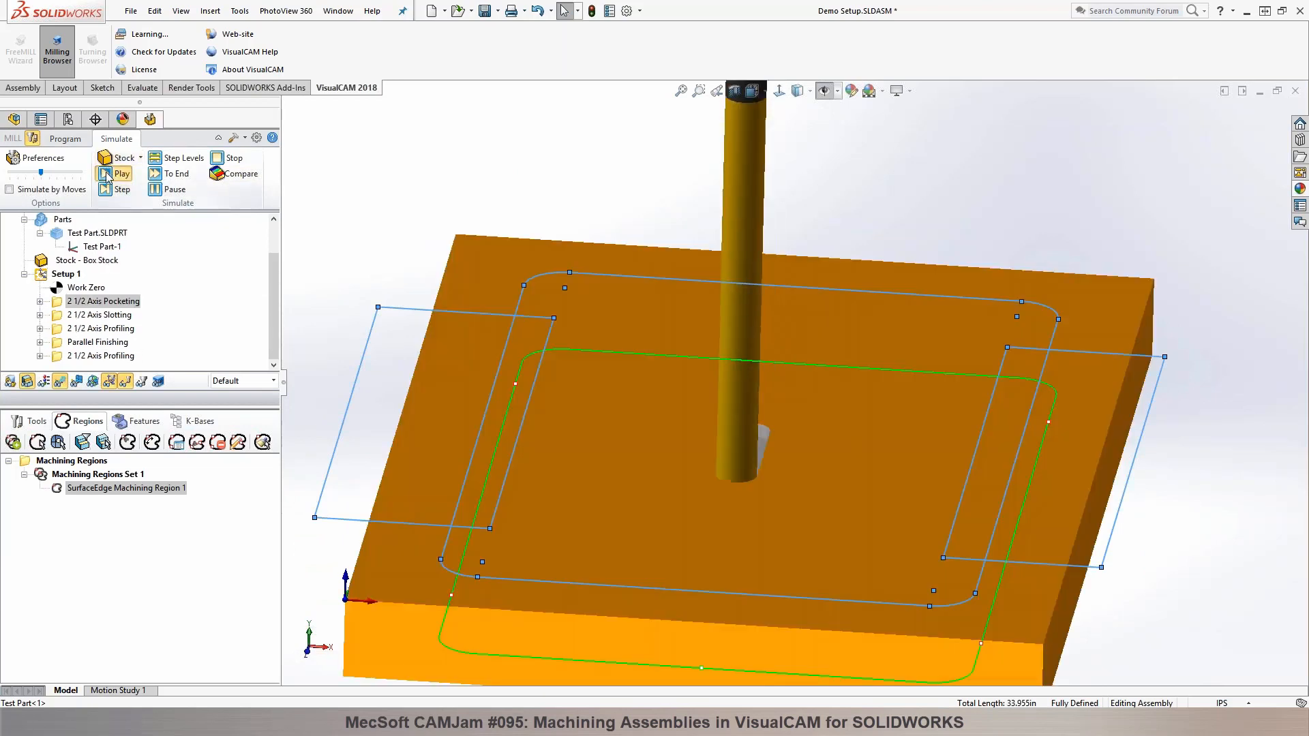
pyautogui.moveTo(40, 173); pyautogui.dragTo(73, 172)
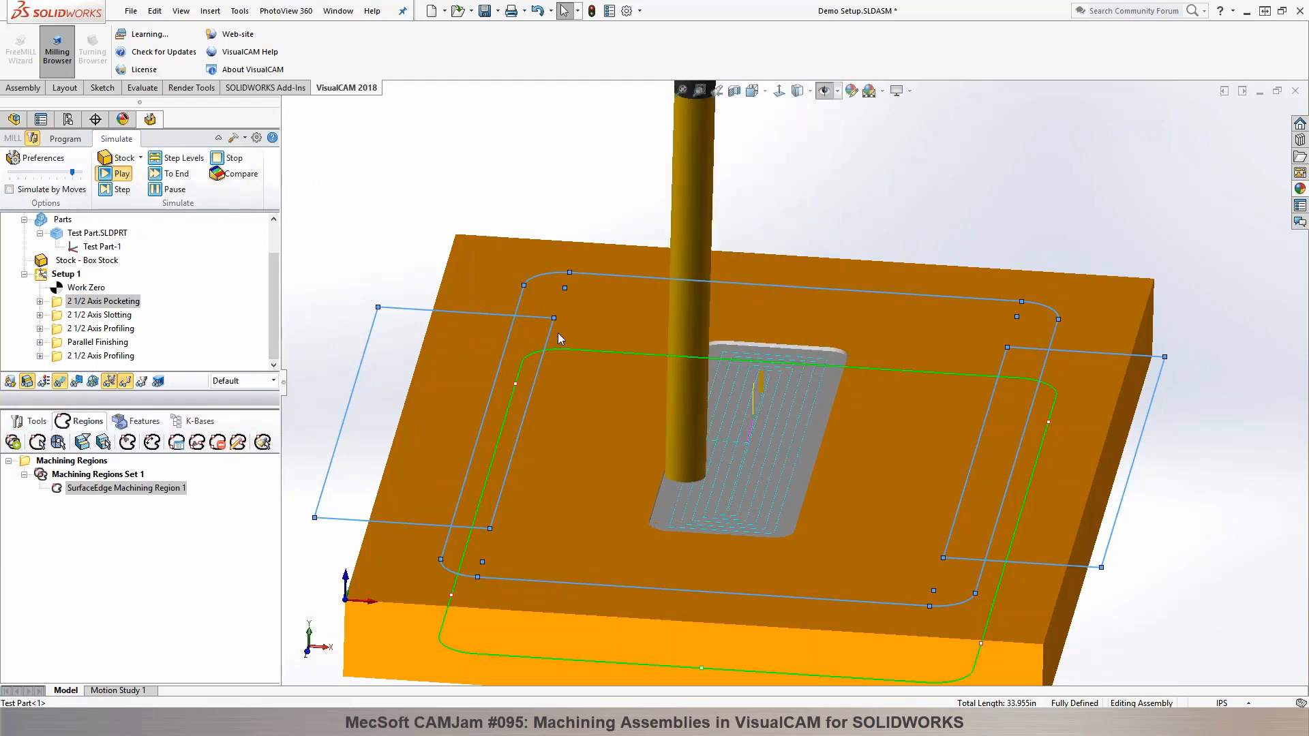
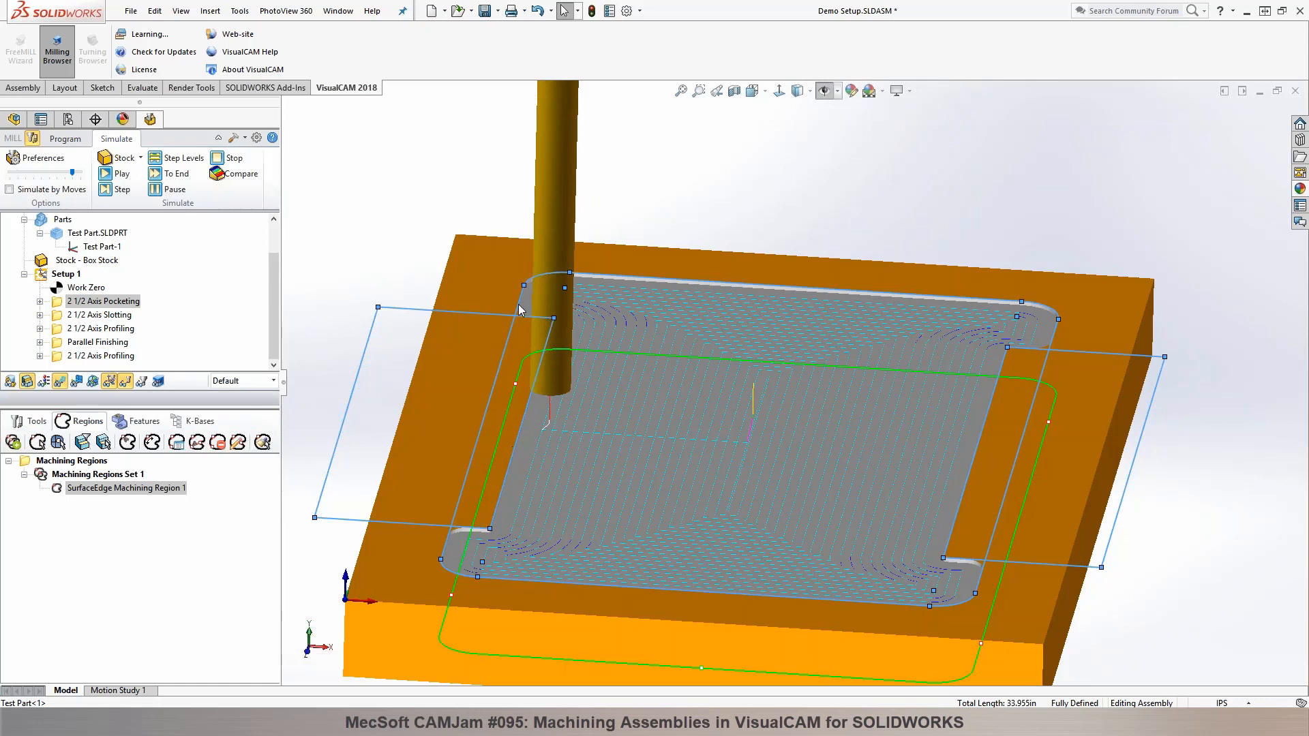
# Step: Simulate the slotting, ring profiling and parallel finishing operations of Setup 1 one after another
pyautogui.moveTo(979, 184); pyautogui.dragTo(931, 205, button='middle')
pyautogui.click(58, 139)
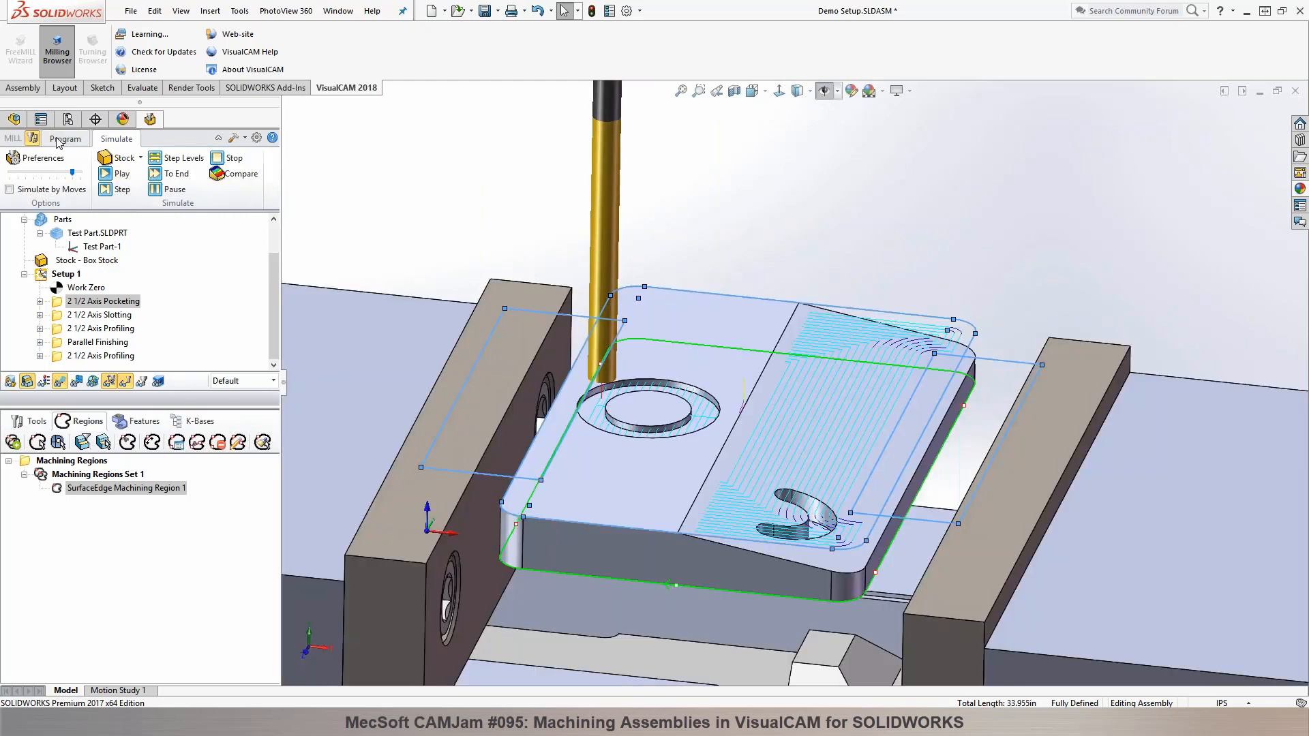
pyautogui.click(113, 140)
pyautogui.click(119, 315)
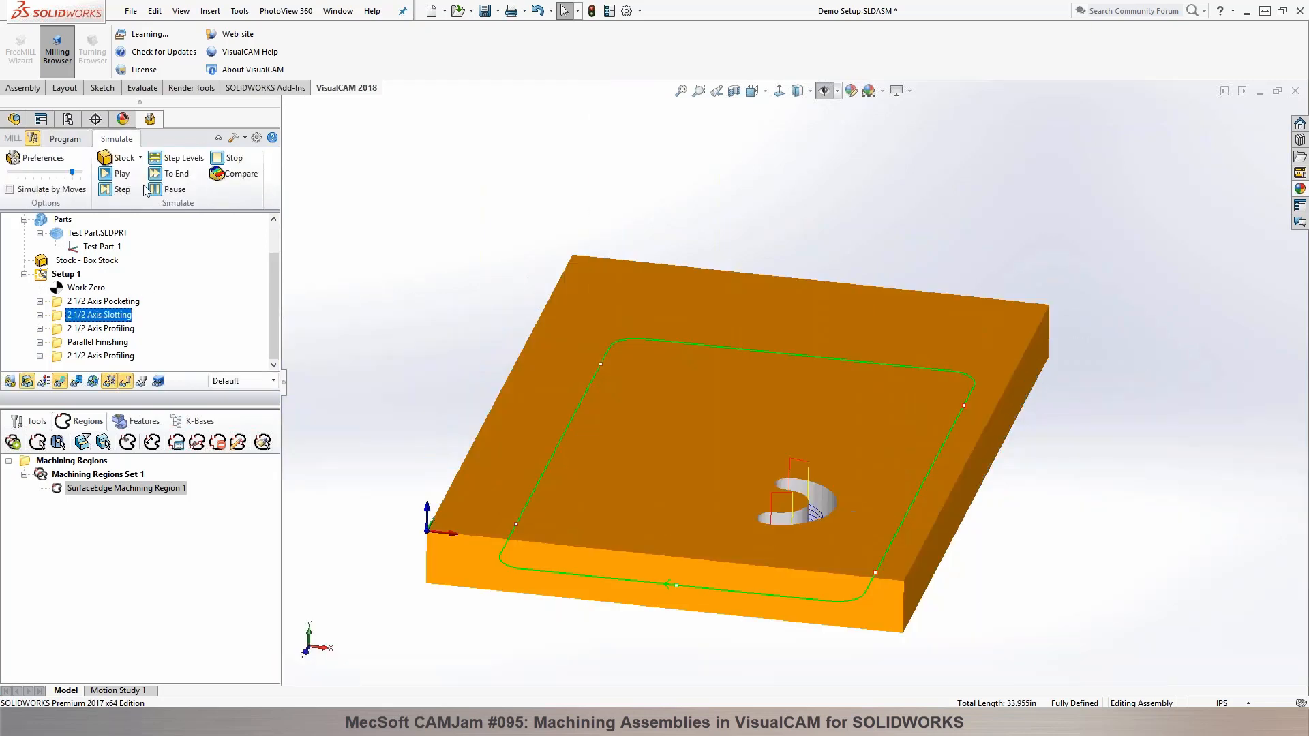
pyautogui.click(114, 174)
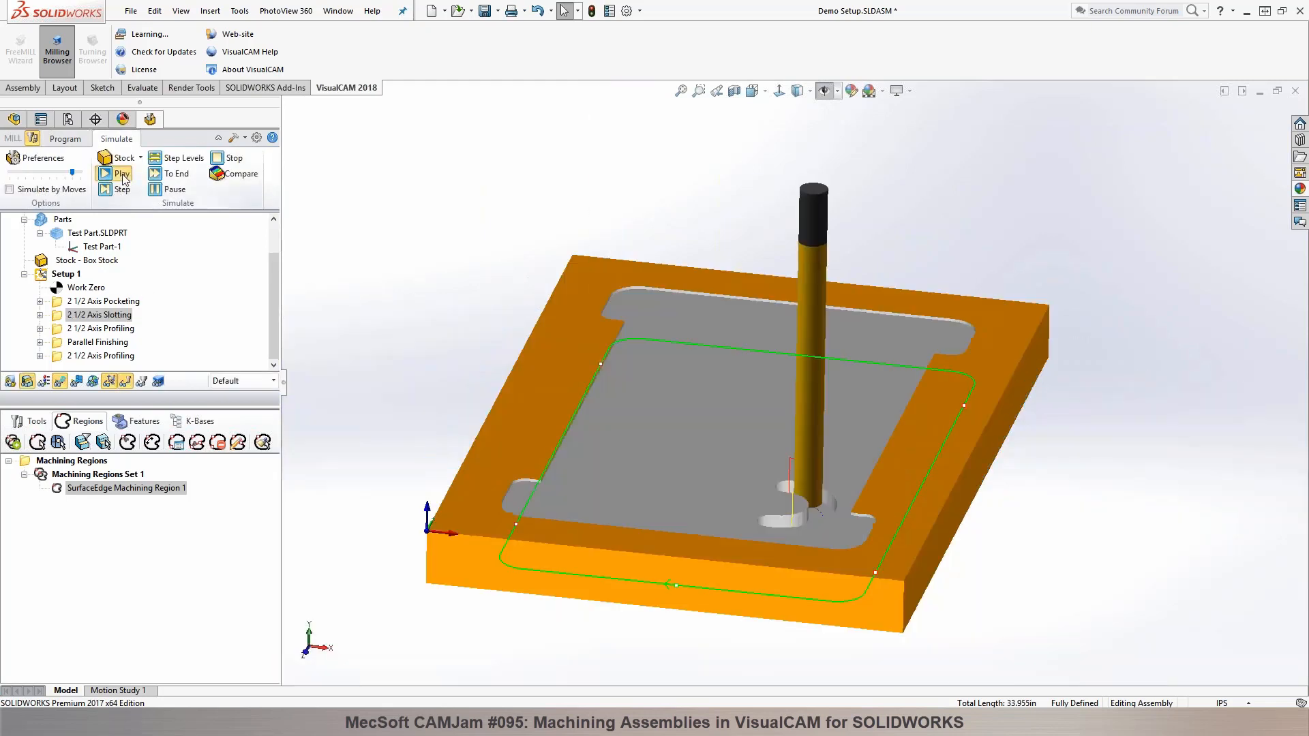
pyautogui.click(109, 328)
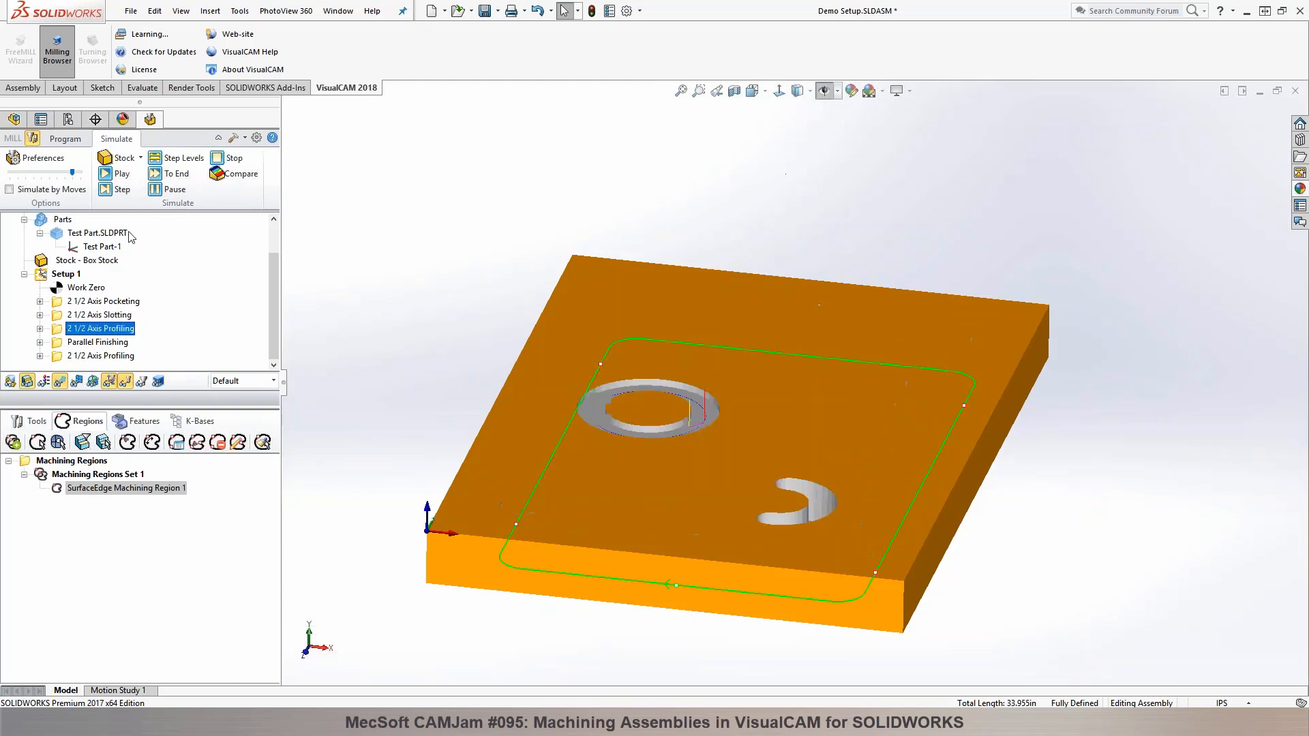
pyautogui.click(82, 342)
pyautogui.click(121, 174)
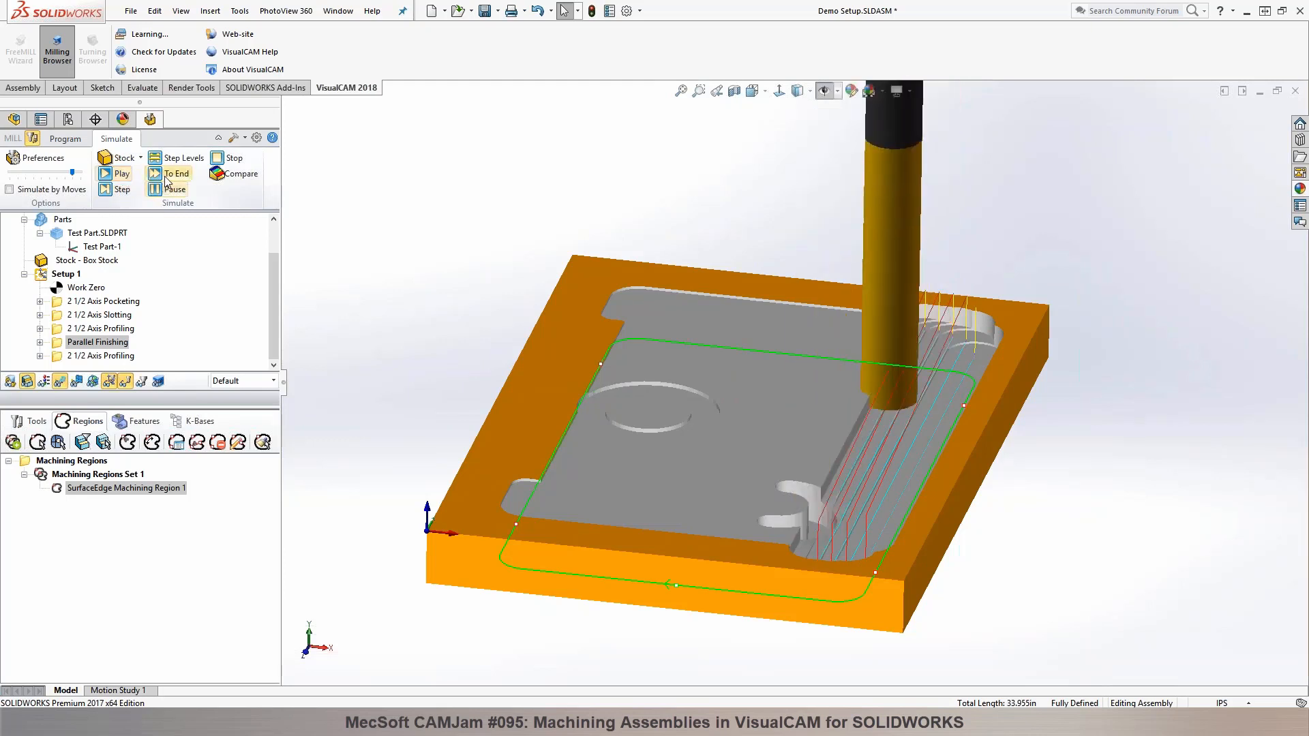
# Step: Simulate the final 2 1/2 Axis Profiling operation to its end and examine the cut stock
pyautogui.click(103, 355)
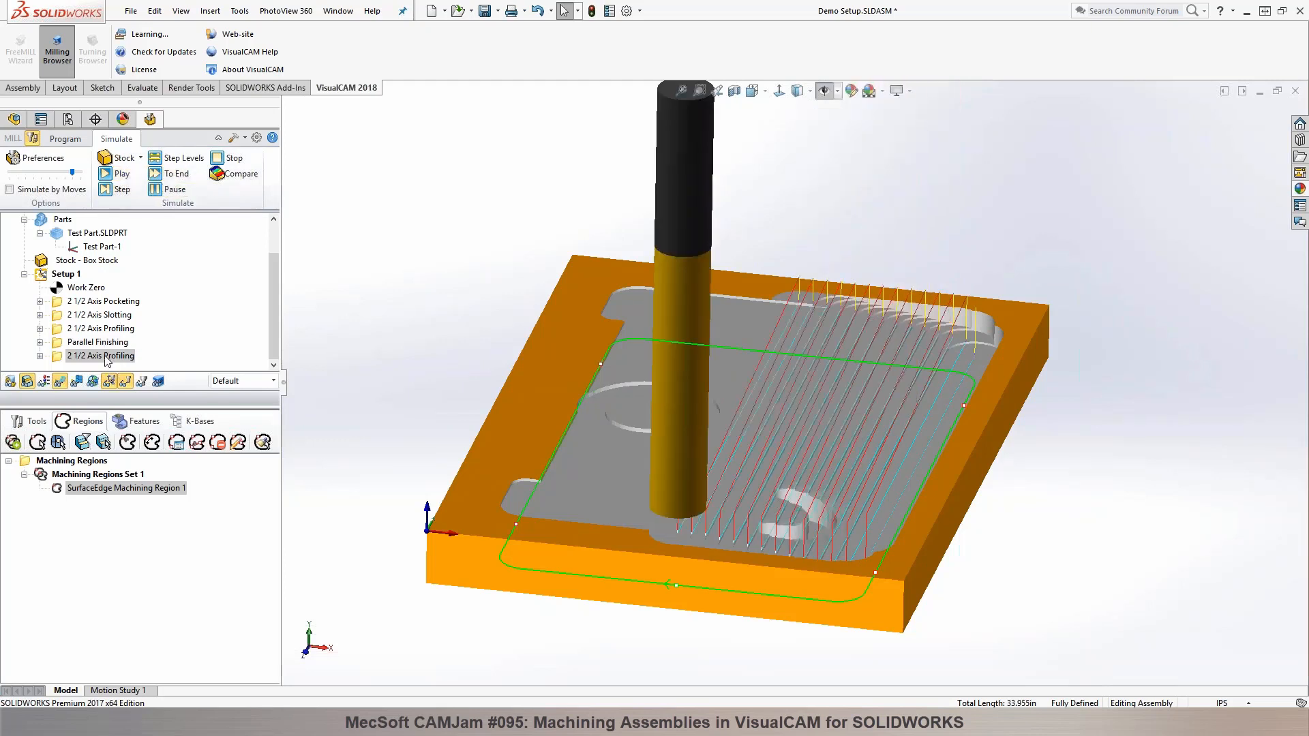
pyautogui.click(166, 175)
pyautogui.moveTo(375, 204)
pyautogui.mouseDown(button='middle')
pyautogui.moveTo(384, 227)
pyautogui.moveTo(390, 187)
pyautogui.mouseUp(button='middle')
pyautogui.scroll(-2, 876, 409)
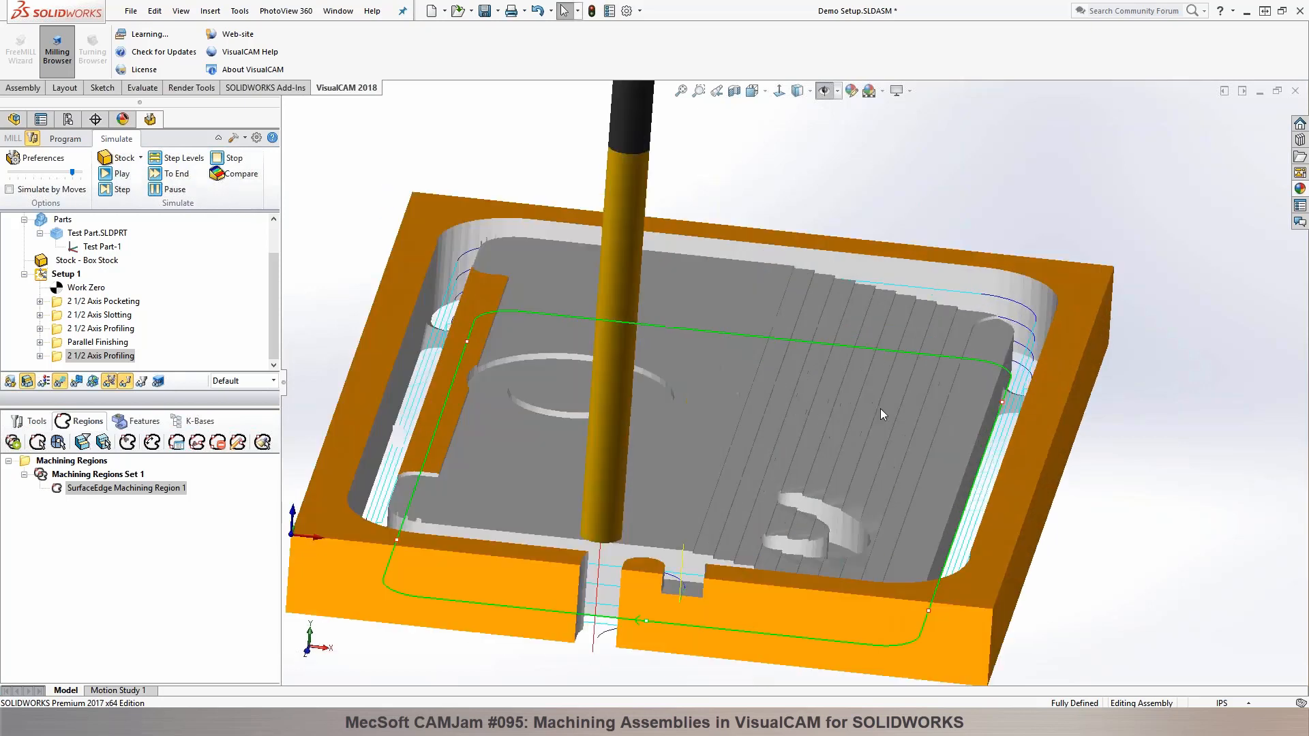
pyautogui.moveTo(816, 355); pyautogui.dragTo(814, 331, button='middle')
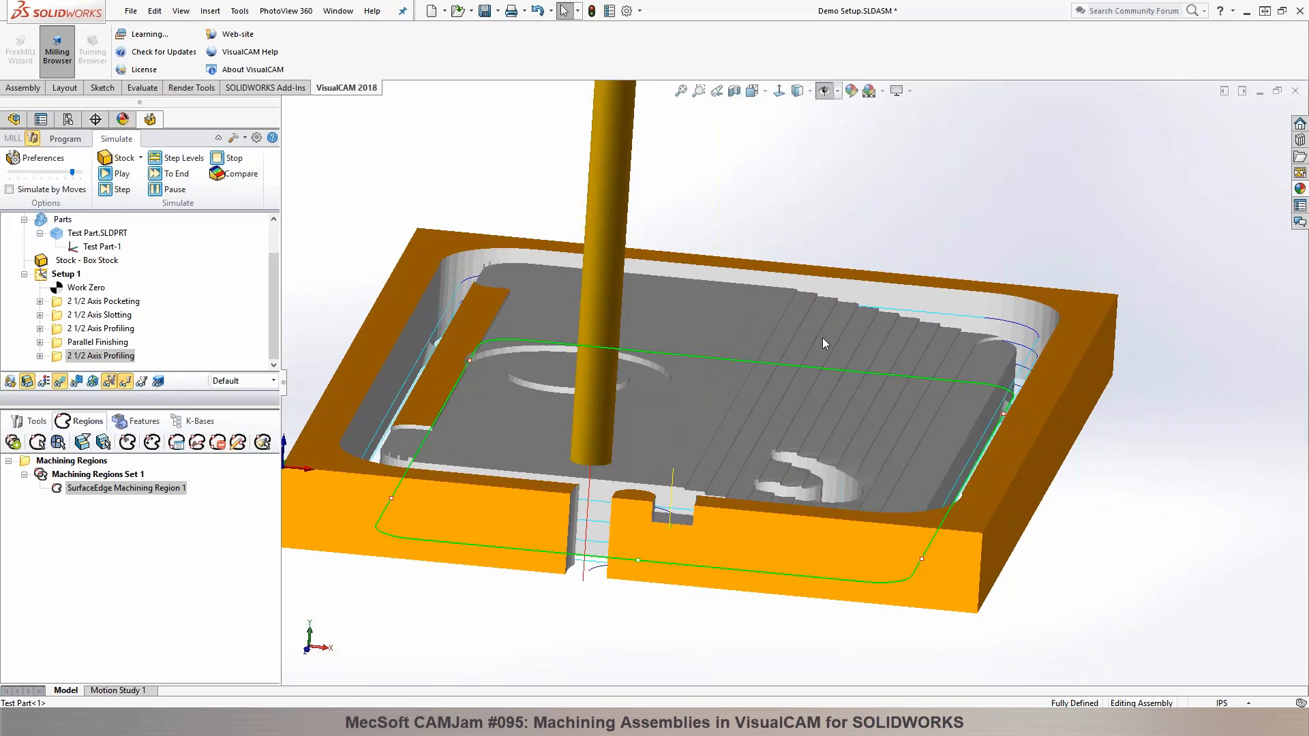
# Step: Assign the CRADMILL 1/2 x 0.05 tool to Parallel Finishing, set its stepover to 10 % of tool diameter, and generate the toolpath
pyautogui.click(72, 139)
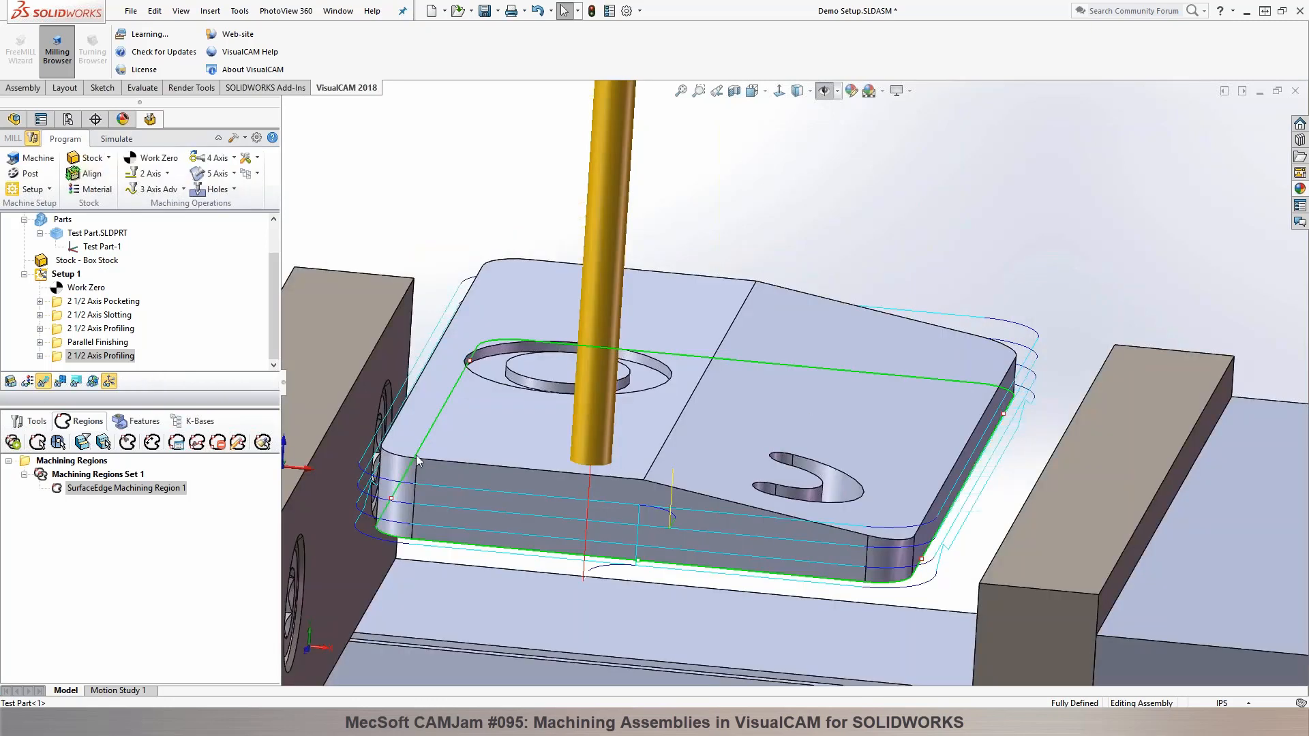
pyautogui.click(64, 343)
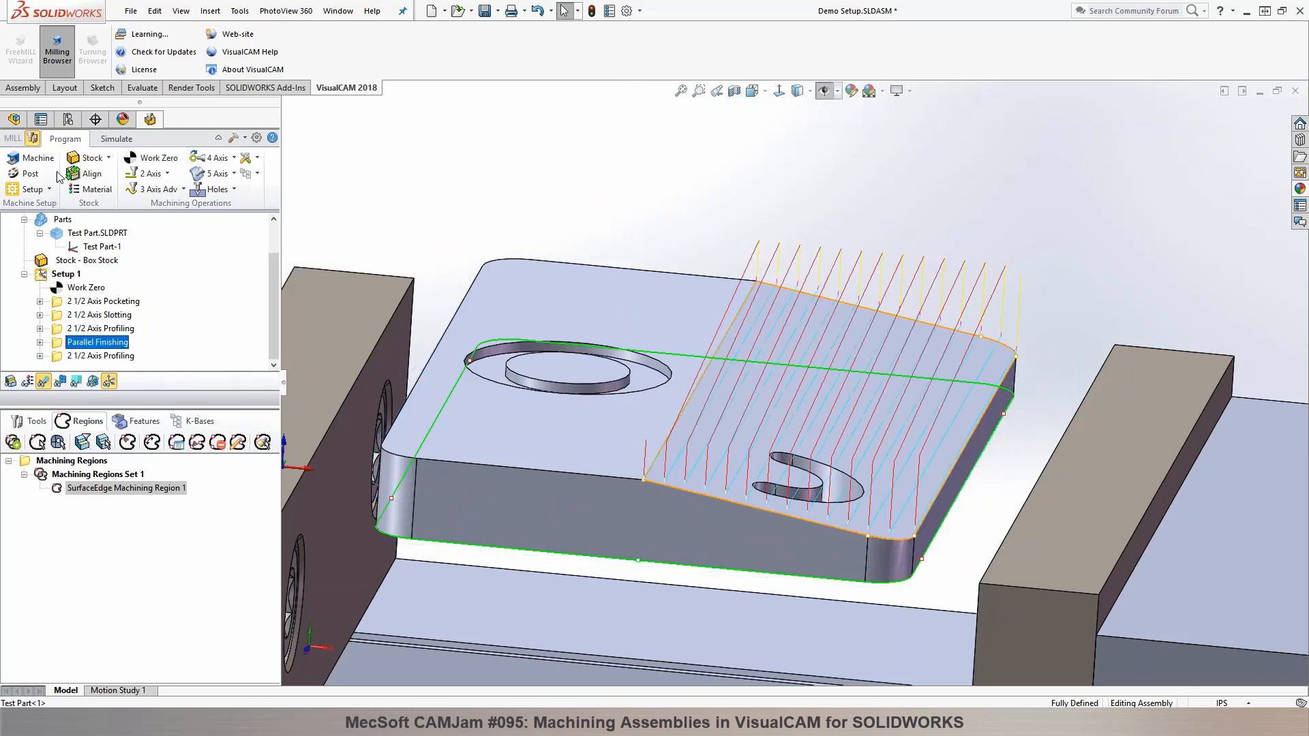
pyautogui.click(27, 421)
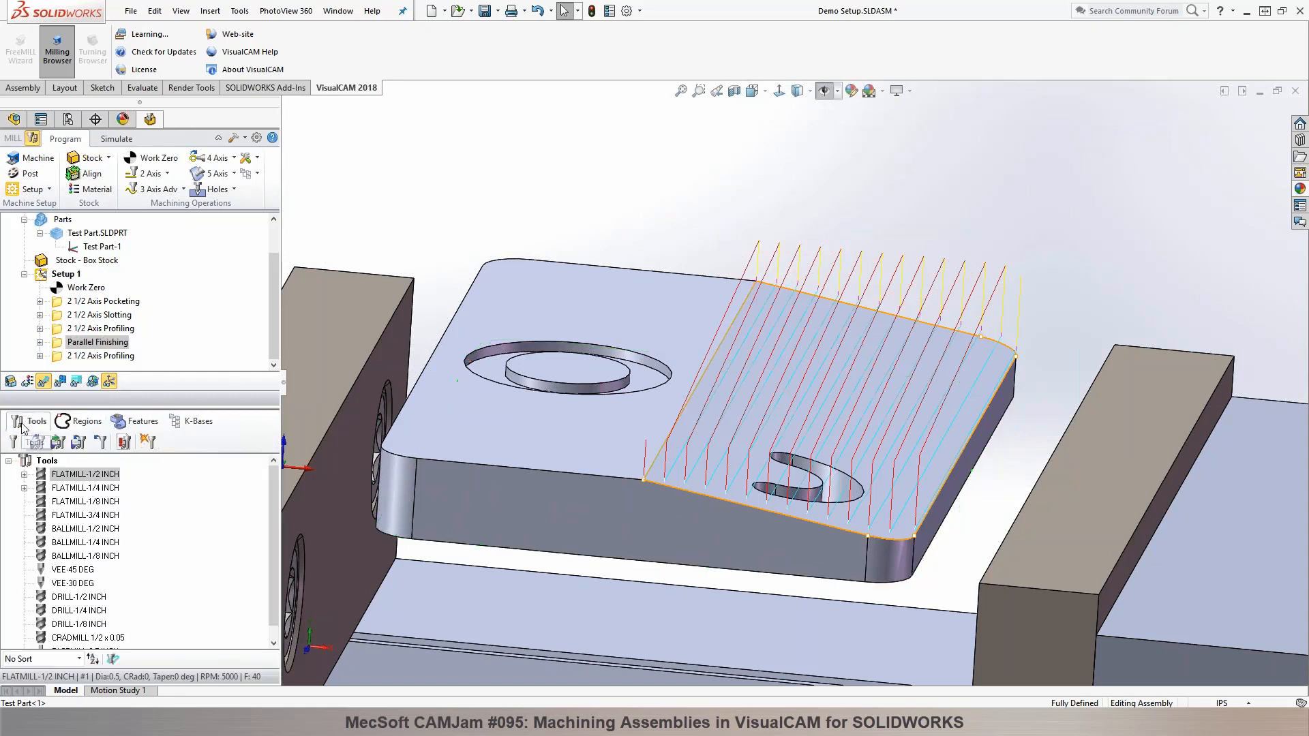
pyautogui.doubleClick(61, 345)
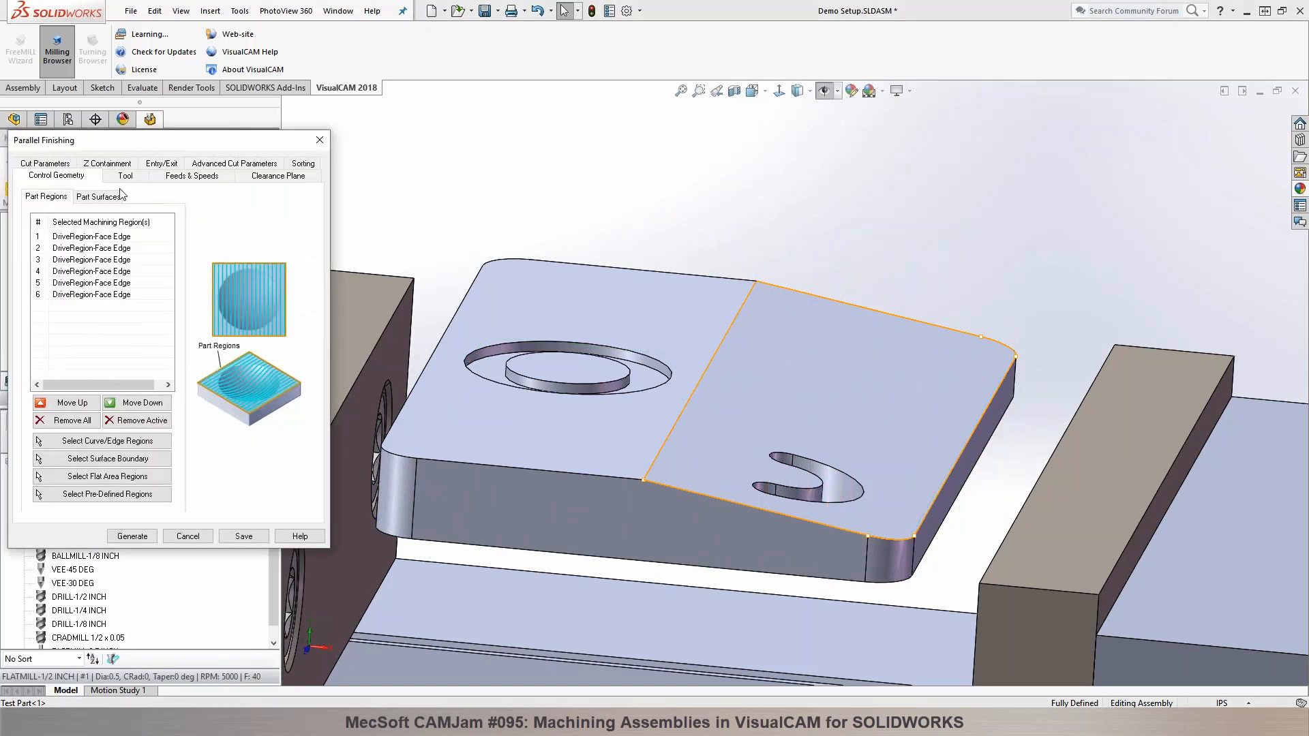
pyautogui.click(125, 178)
pyautogui.click(104, 339)
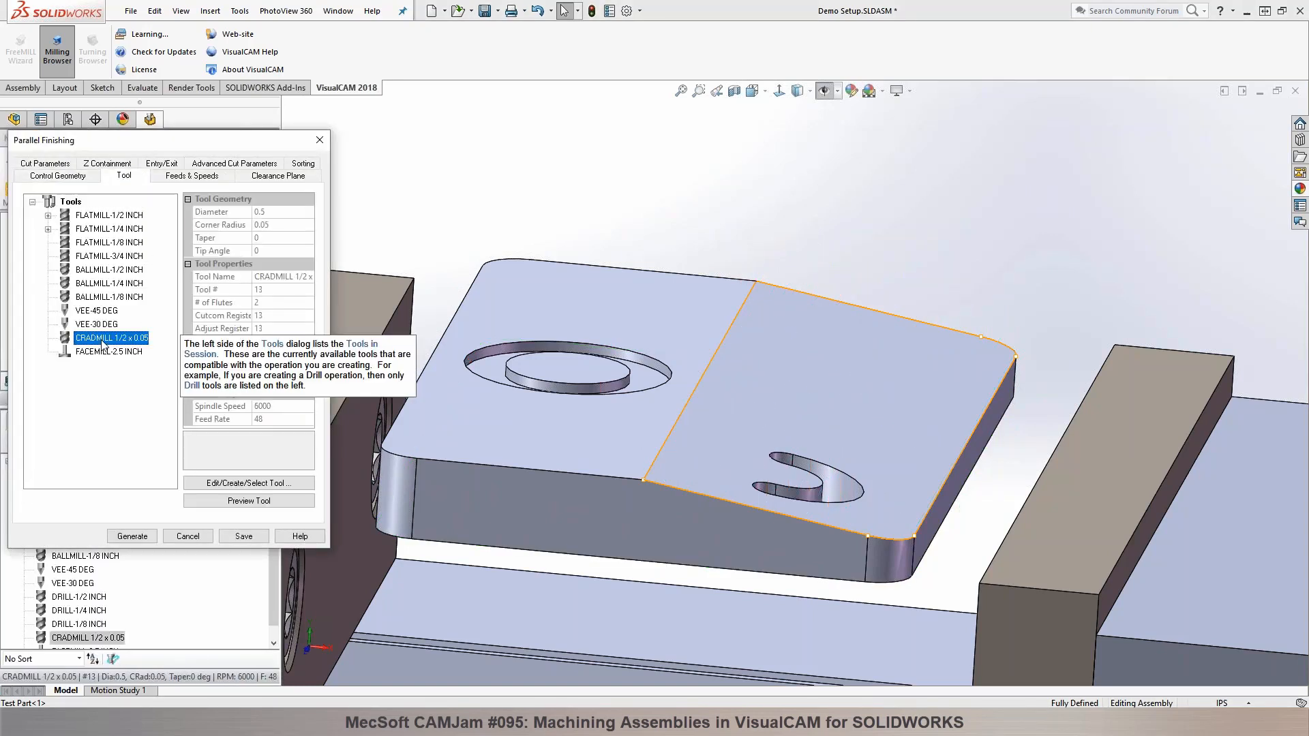
pyautogui.click(61, 166)
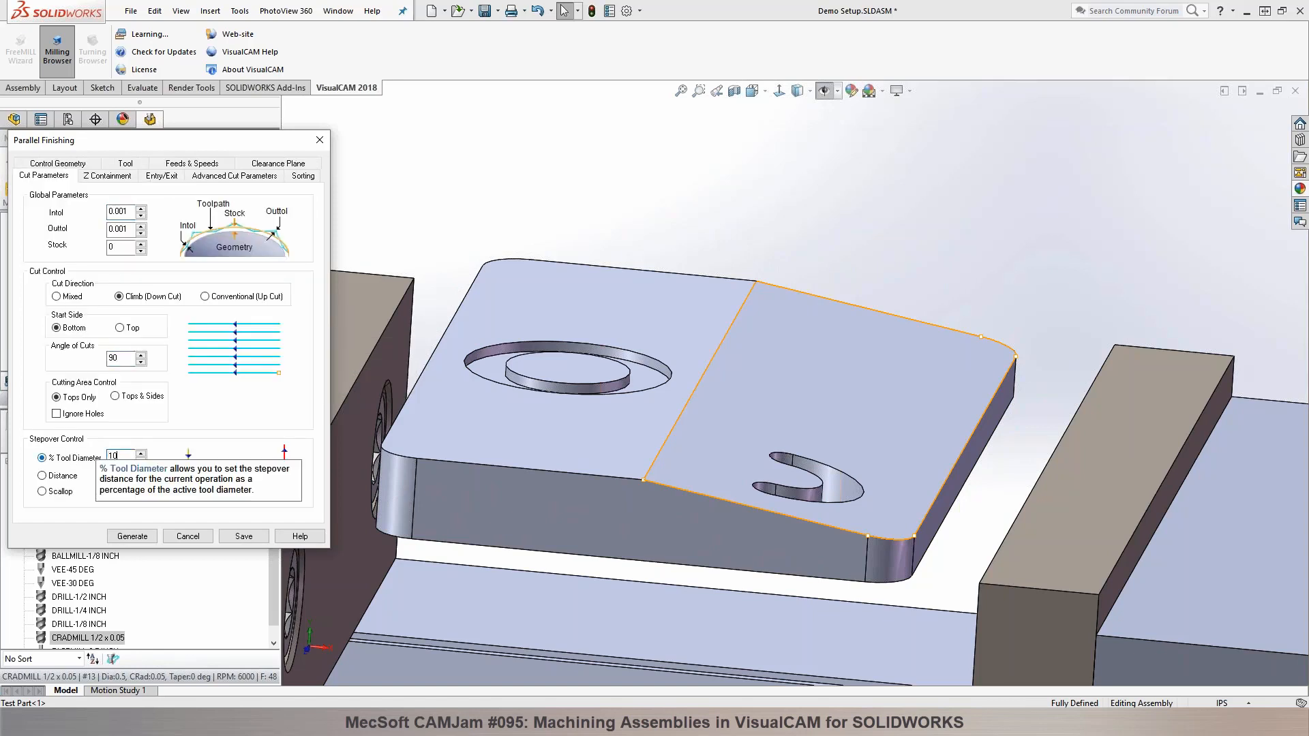
pyautogui.click(127, 537)
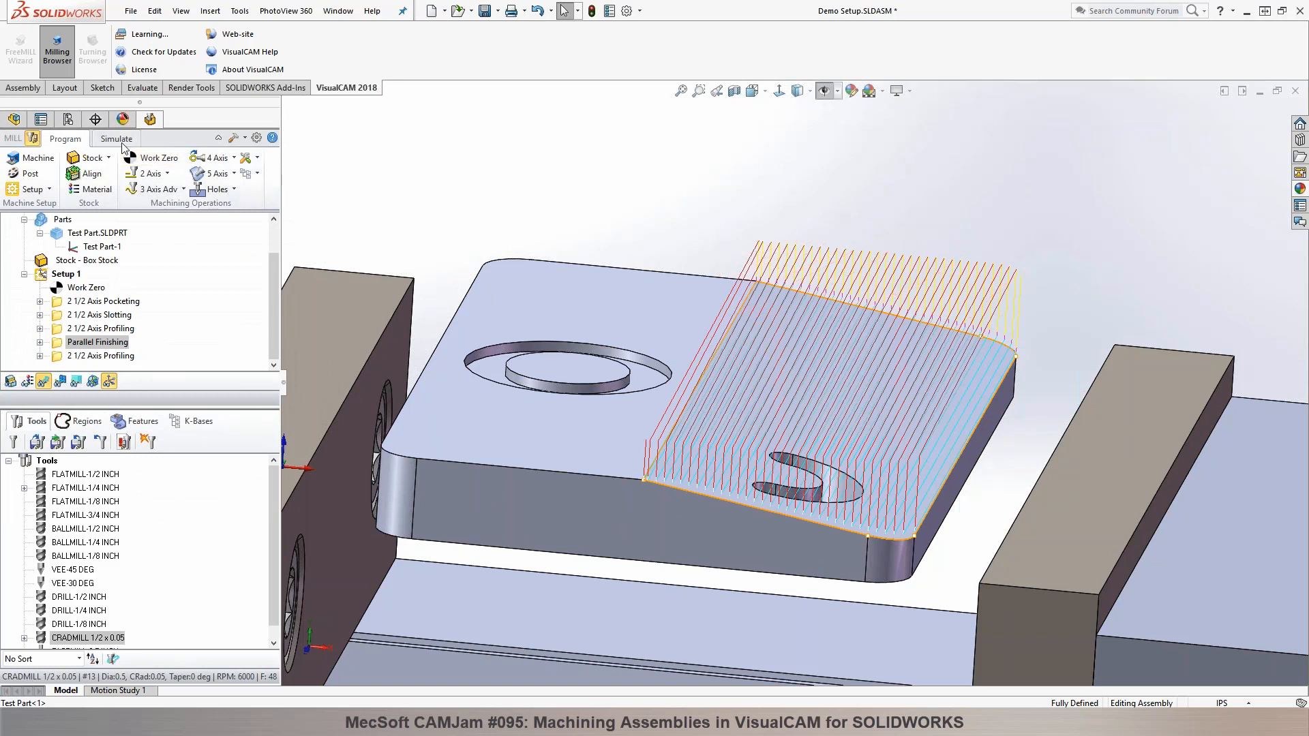
# Step: Simulate the regenerated parallel finishing operation, hide its toolpath, and examine the sloped face on the cut stock
pyautogui.click(117, 139)
pyautogui.click(120, 174)
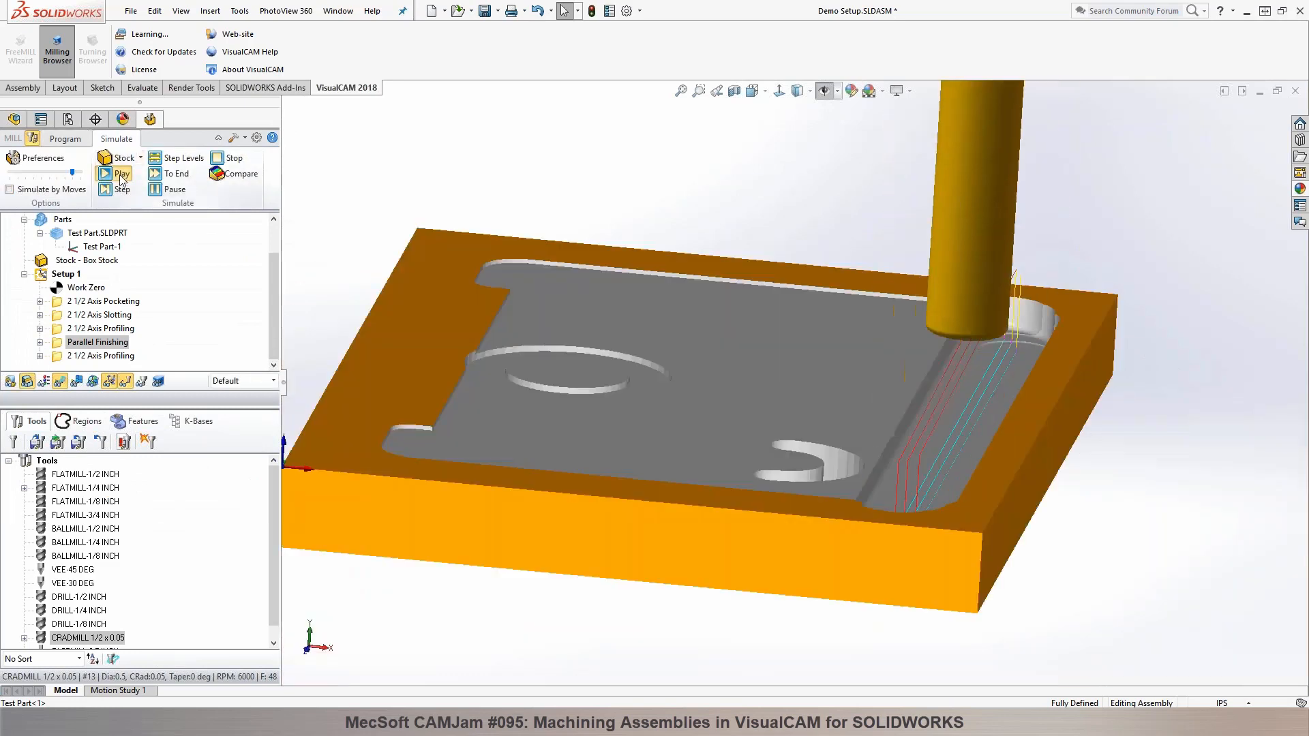
pyautogui.click(59, 378)
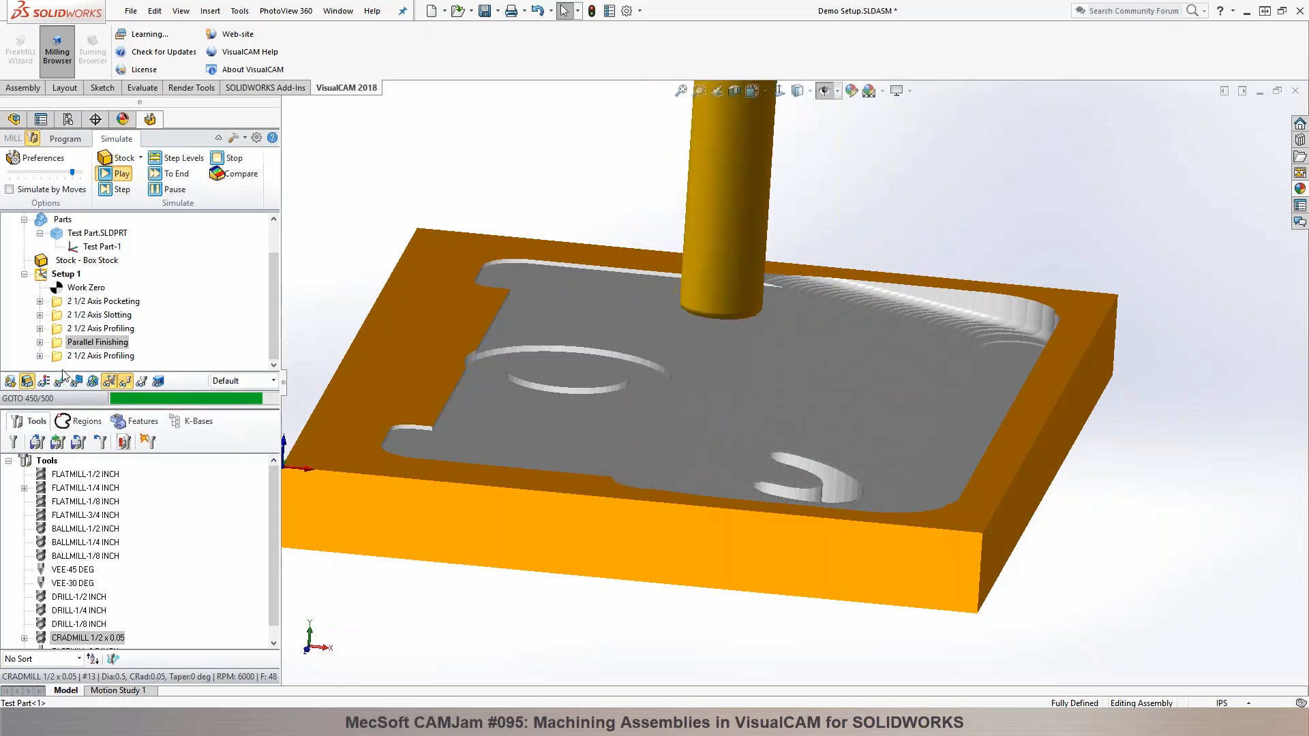
pyautogui.moveTo(488, 171)
pyautogui.mouseDown(button='middle')
pyautogui.moveTo(485, 221)
pyautogui.moveTo(489, 169)
pyautogui.mouseUp(button='middle')
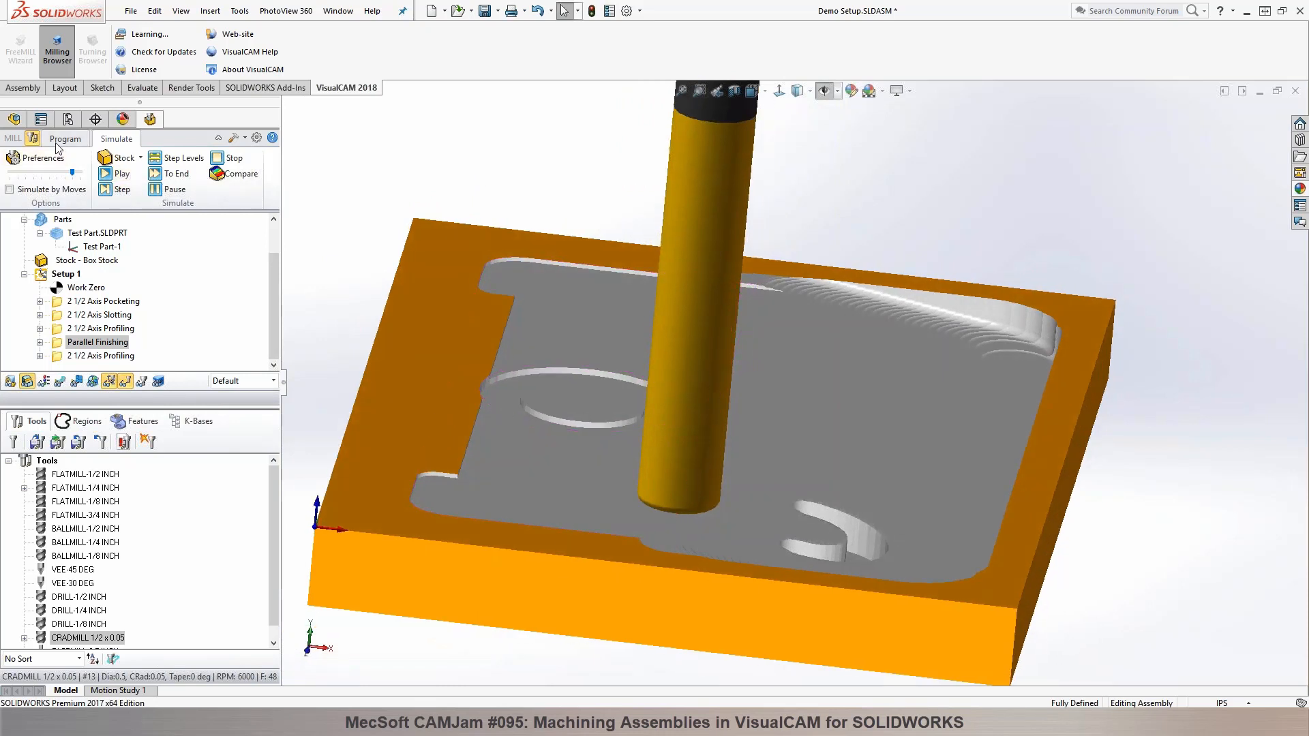
# Step: Review the pocketing operation's regions on the part and the commands available for Setup 1
pyautogui.click(58, 142)
pyautogui.click(103, 302)
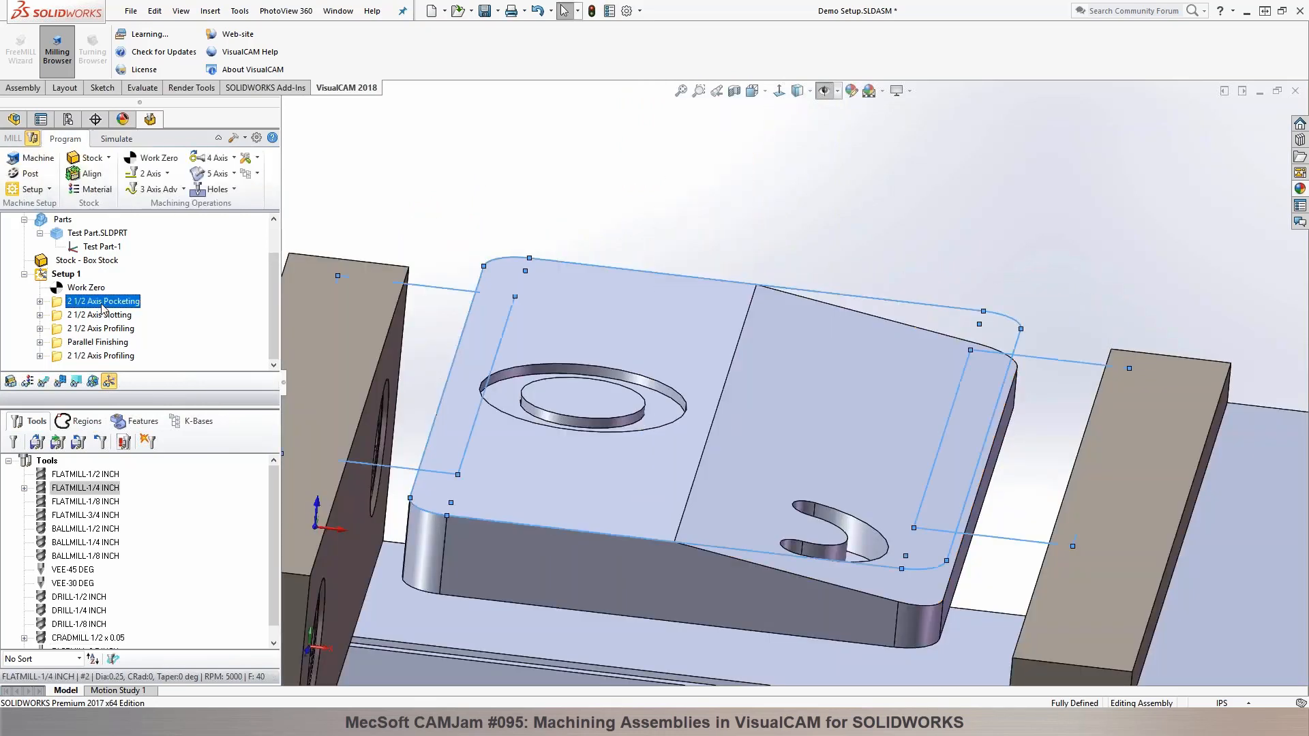
pyautogui.moveTo(632, 244); pyautogui.dragTo(342, 273, button='middle')
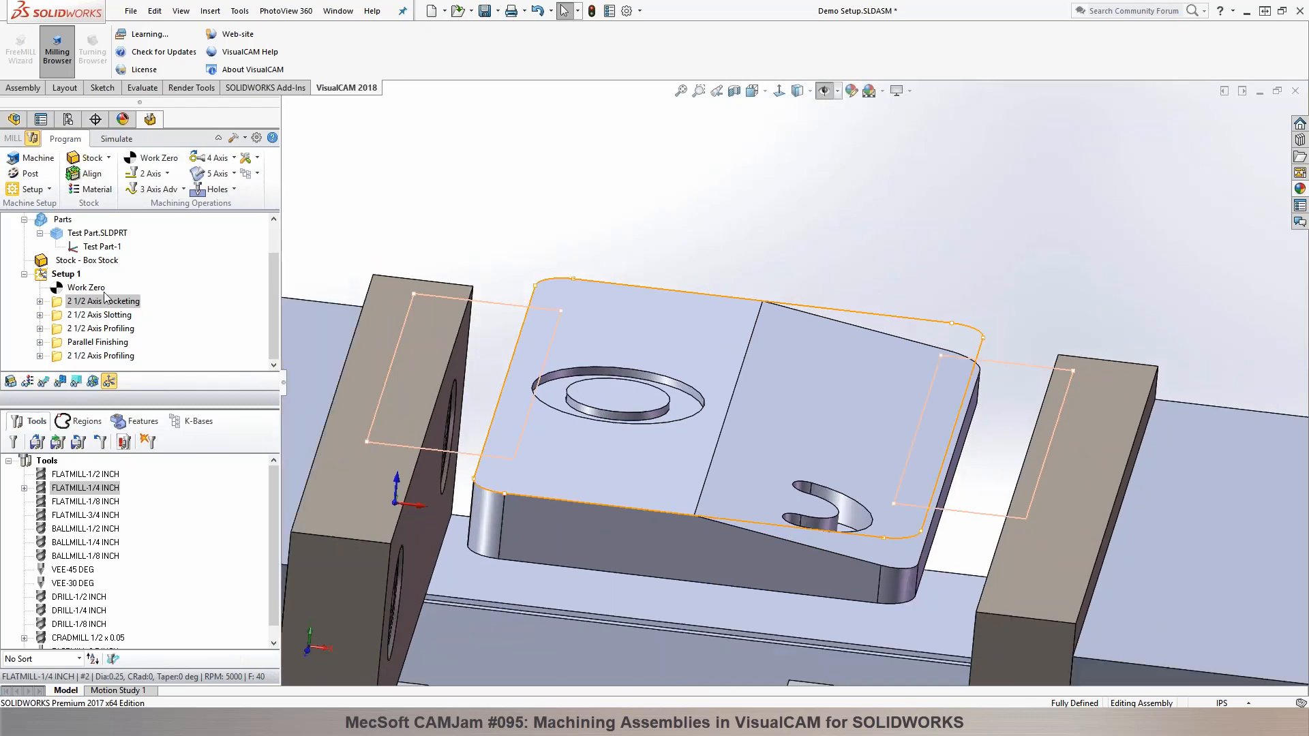
pyautogui.rightClick(63, 275)
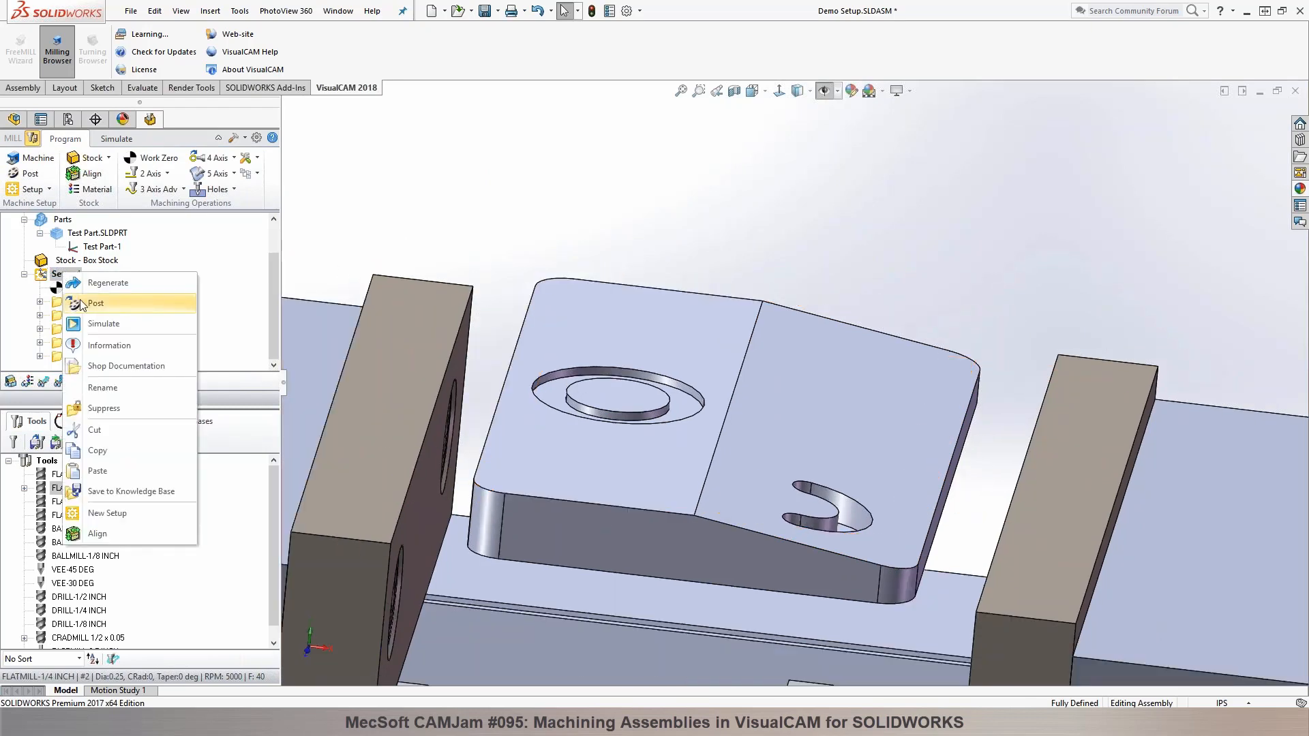
pyautogui.click(102, 283)
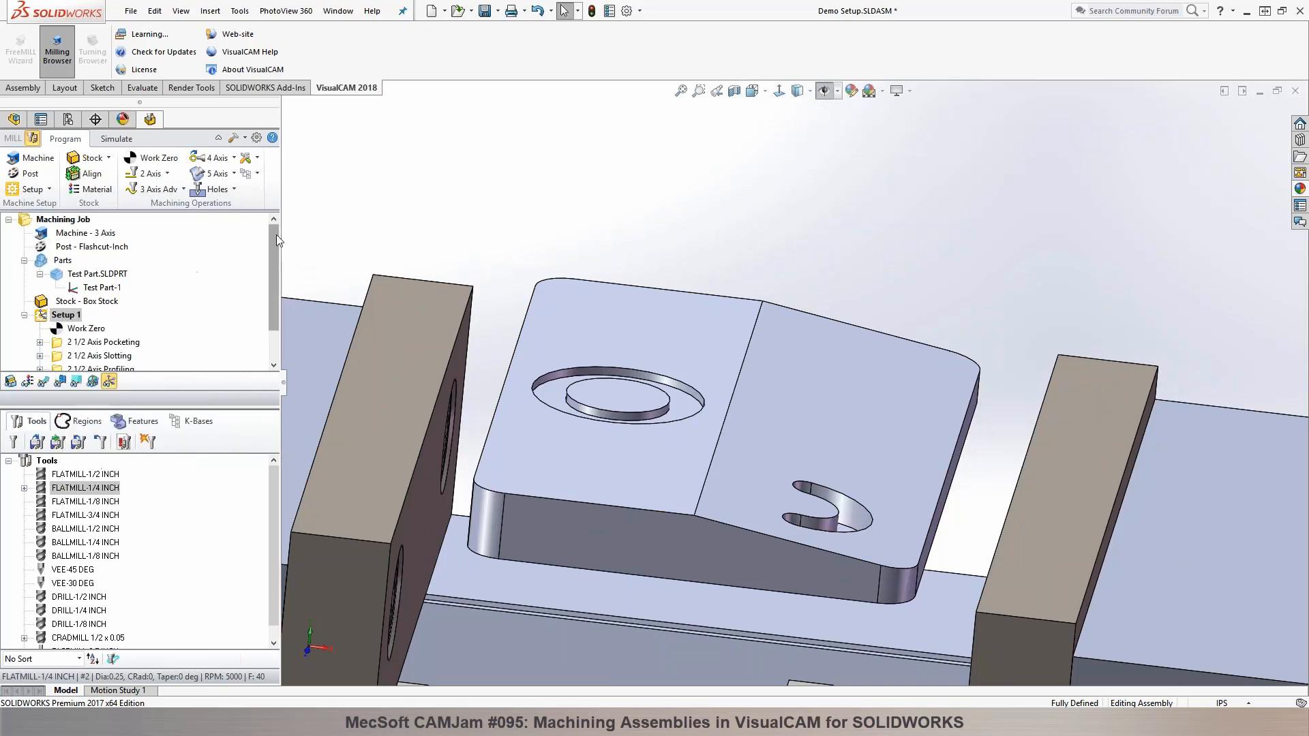
# Step: Examine the First Load Tool and Tool Change macros of the Flashcut-Inch post-processor and leave its options without saving
pyautogui.click(30, 173)
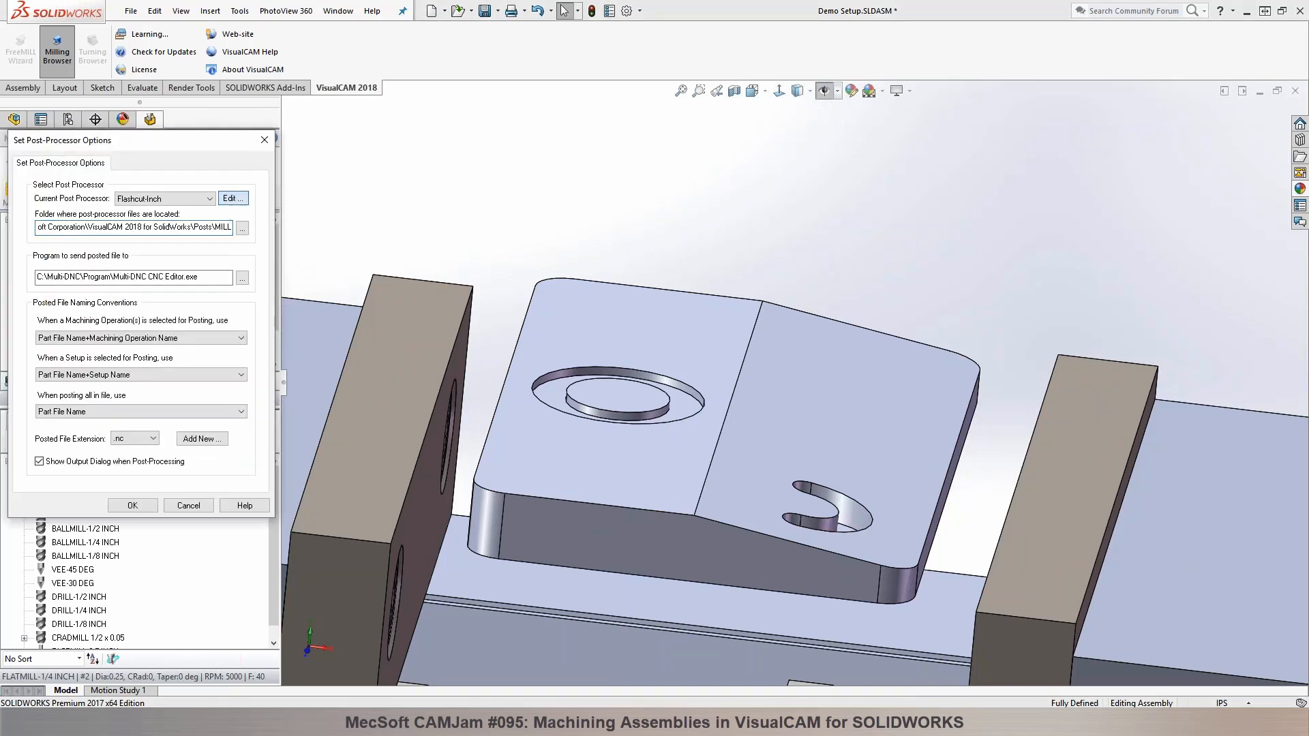
pyautogui.click(231, 199)
pyautogui.click(366, 179)
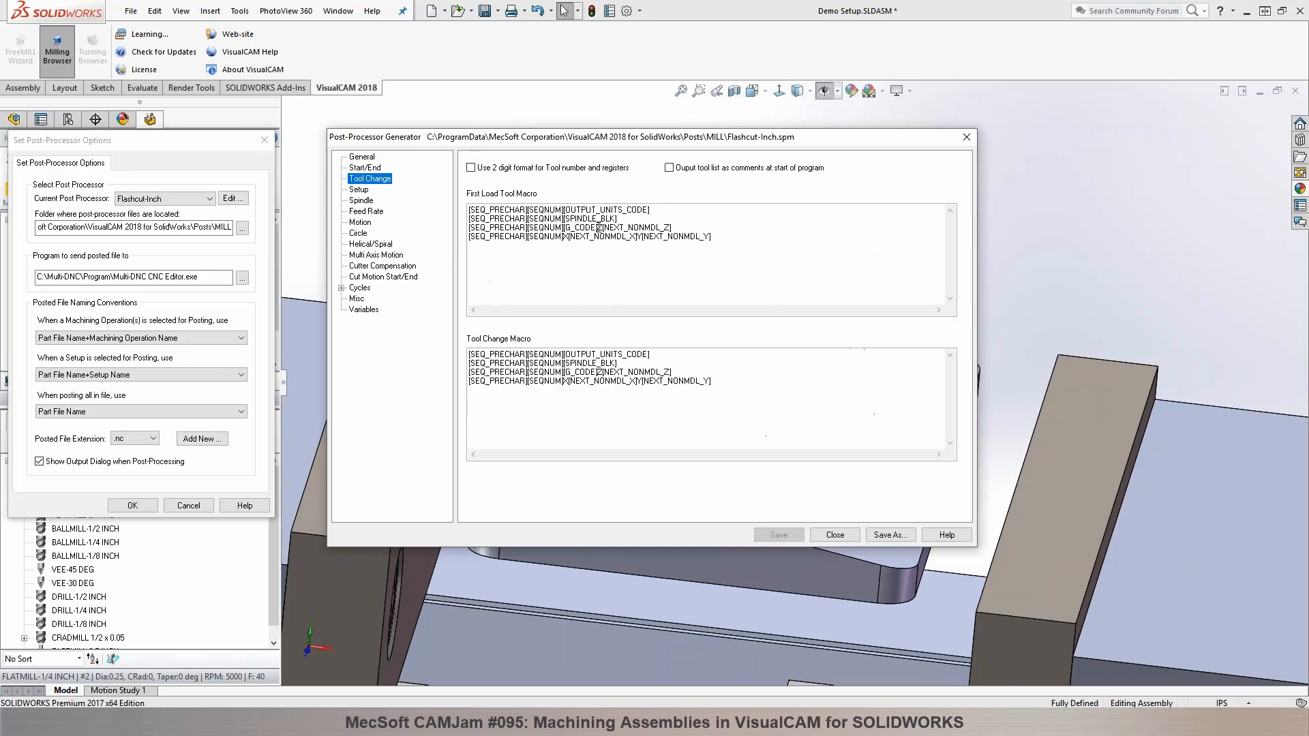
pyautogui.moveTo(739, 383); pyautogui.dragTo(469, 354)
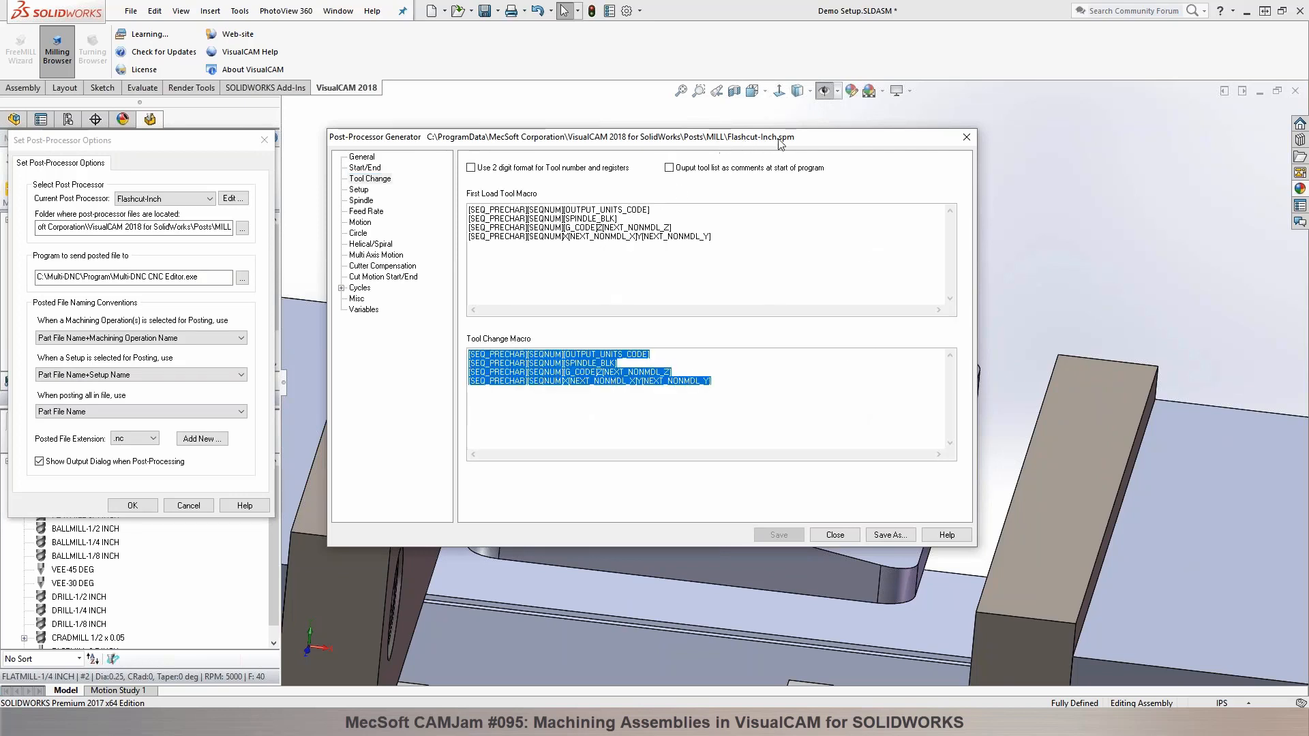
pyautogui.click(722, 243)
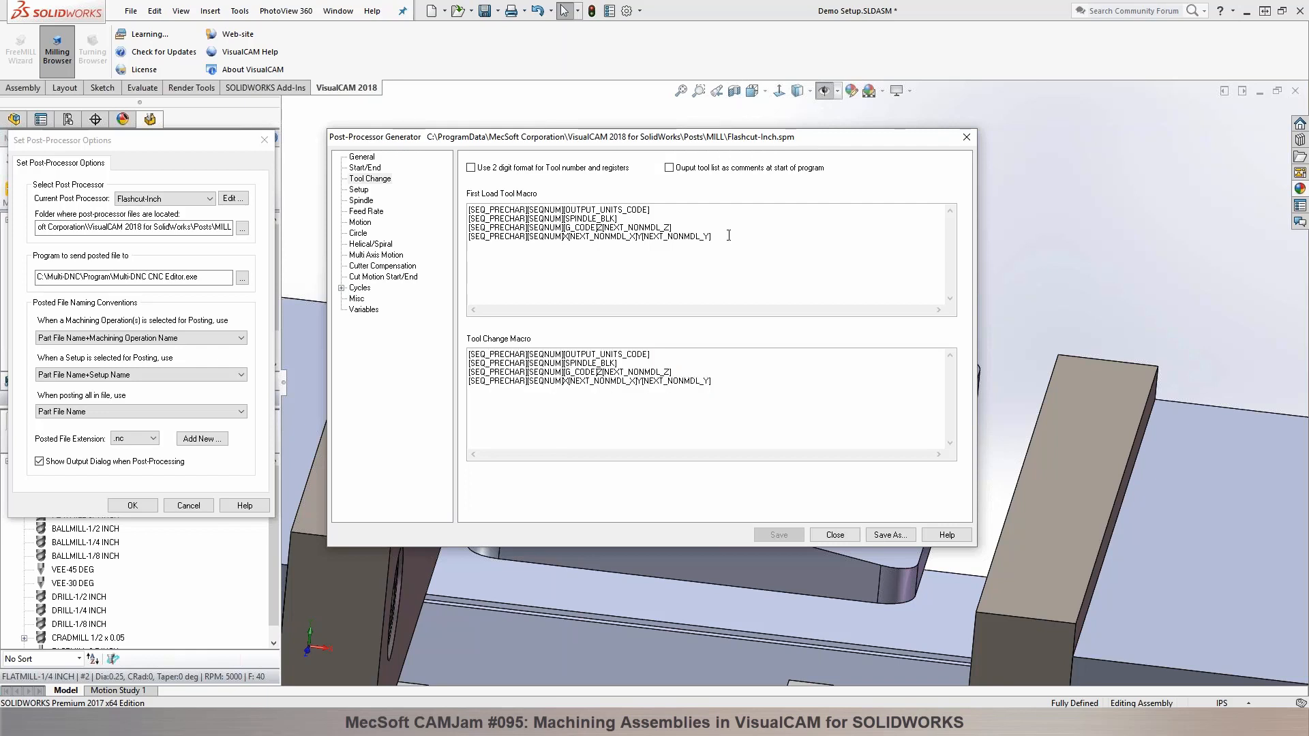
pyautogui.click(966, 137)
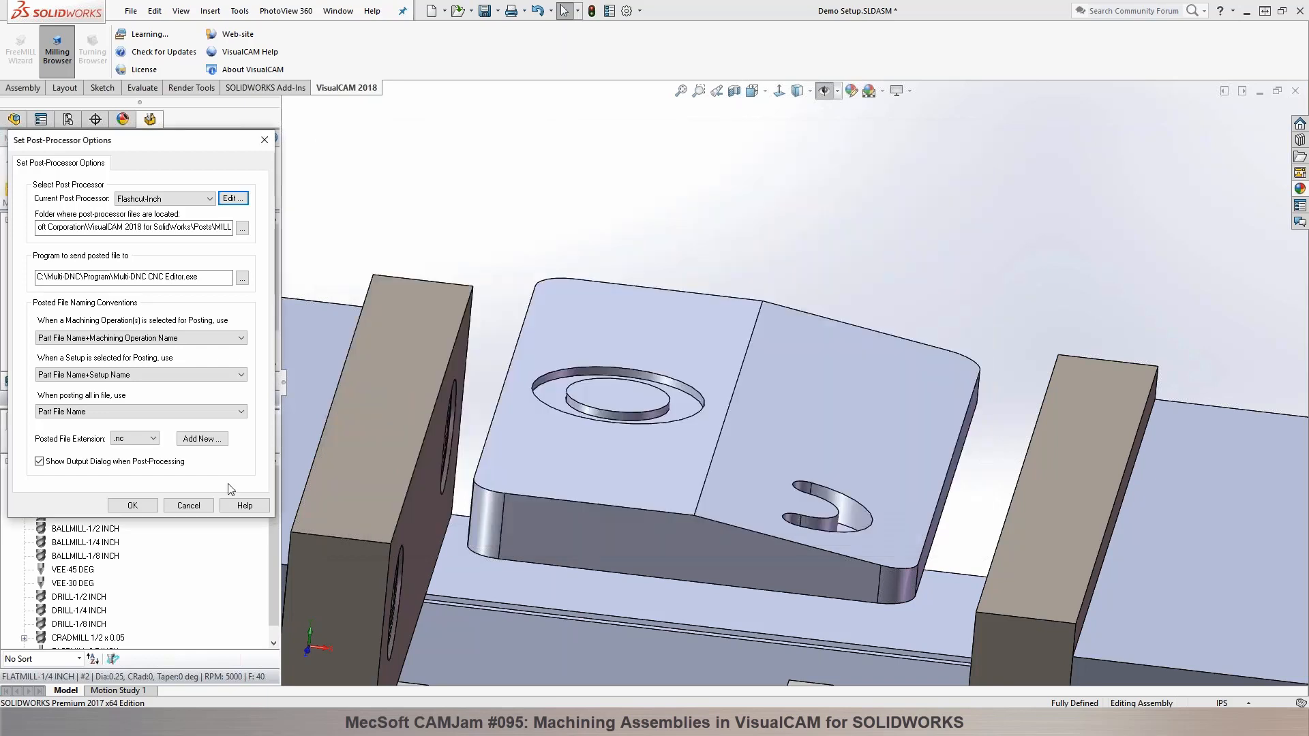
pyautogui.click(185, 506)
# Step: Post the pocketing, slotting and first profiling operations together as RoughCut with the Flashcut-Inch post, and close the resulting code file
pyautogui.click(93, 343)
pyautogui.scroll(-1, 93, 353)
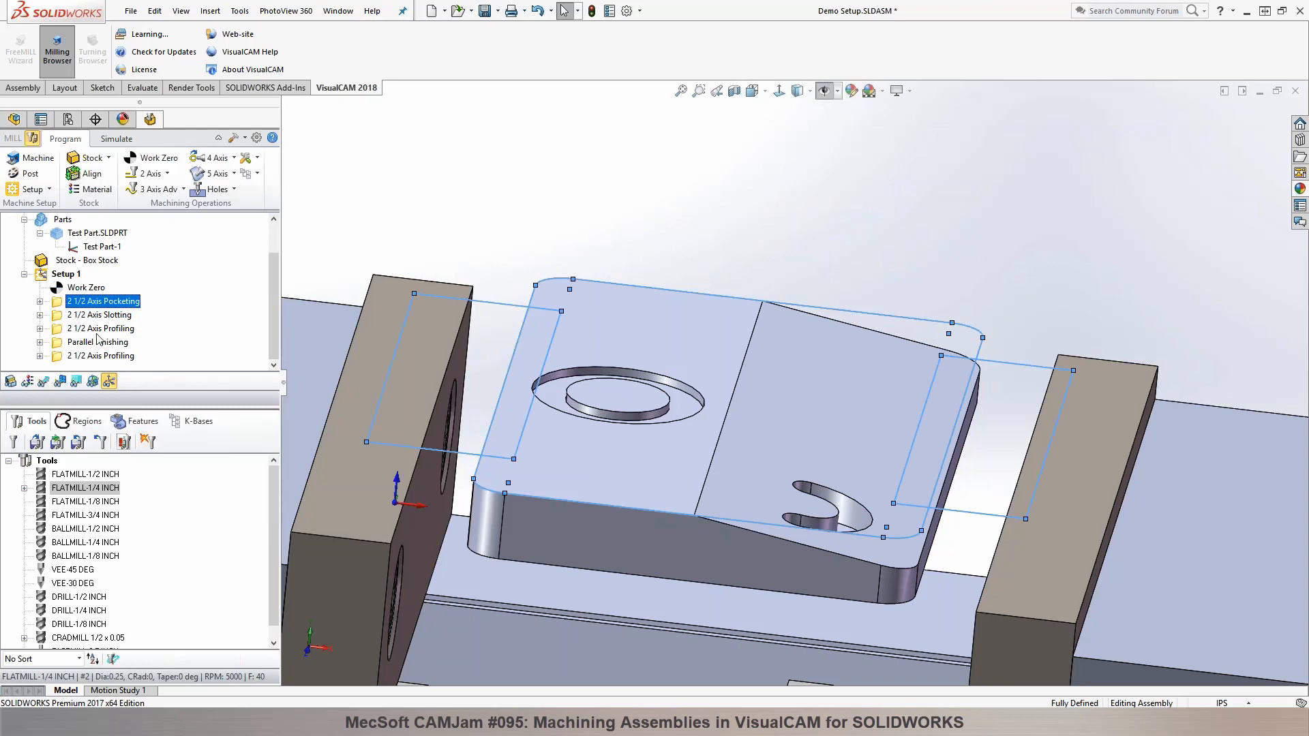
pyautogui.keyDown('shift'); pyautogui.click(100, 328); pyautogui.keyUp('shift')
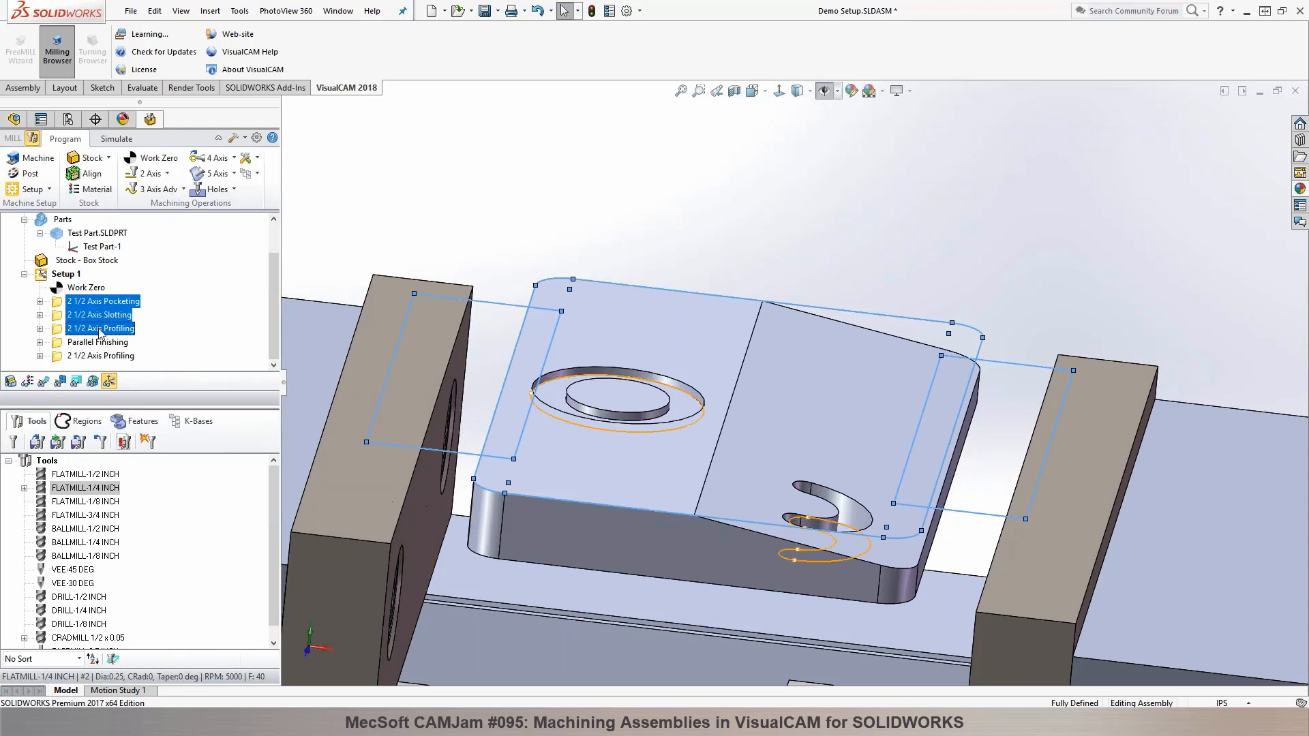
pyautogui.rightClick(100, 330)
pyautogui.click(121, 371)
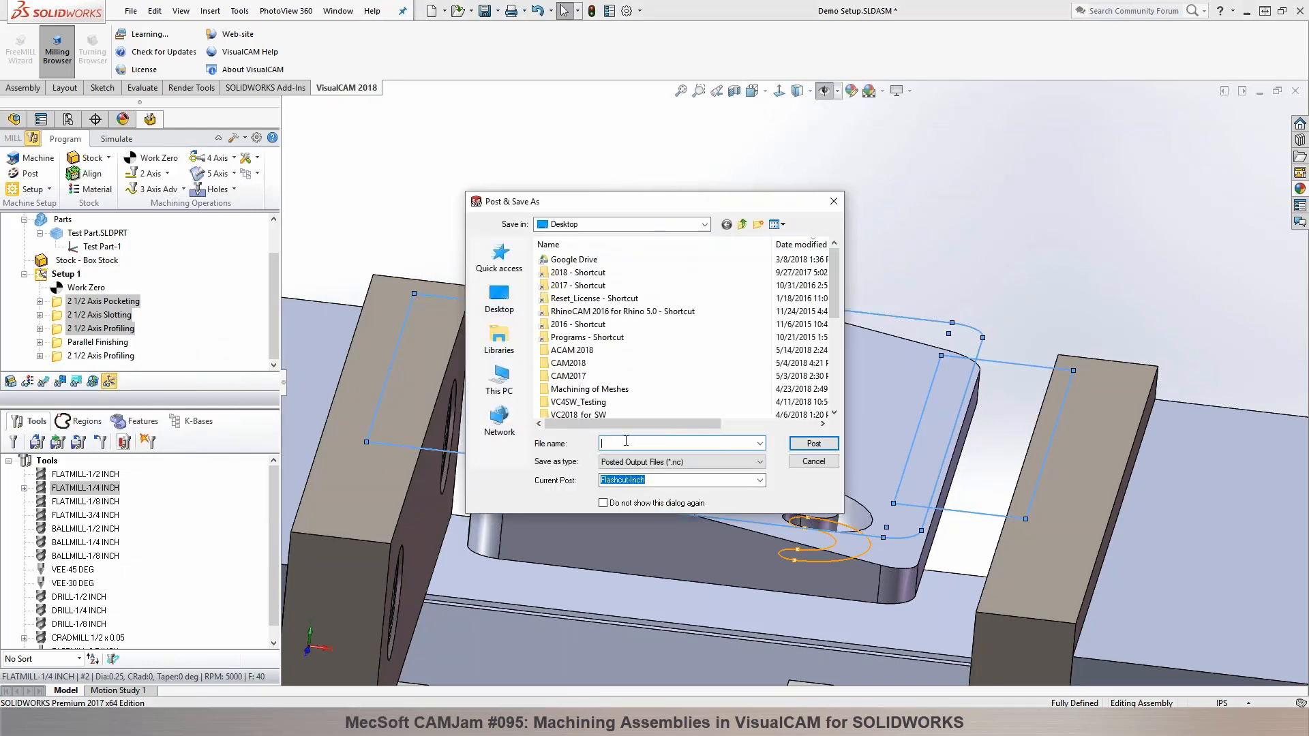
pyautogui.write('RoughCU')
pyautogui.write('t')
pyautogui.press('Return')
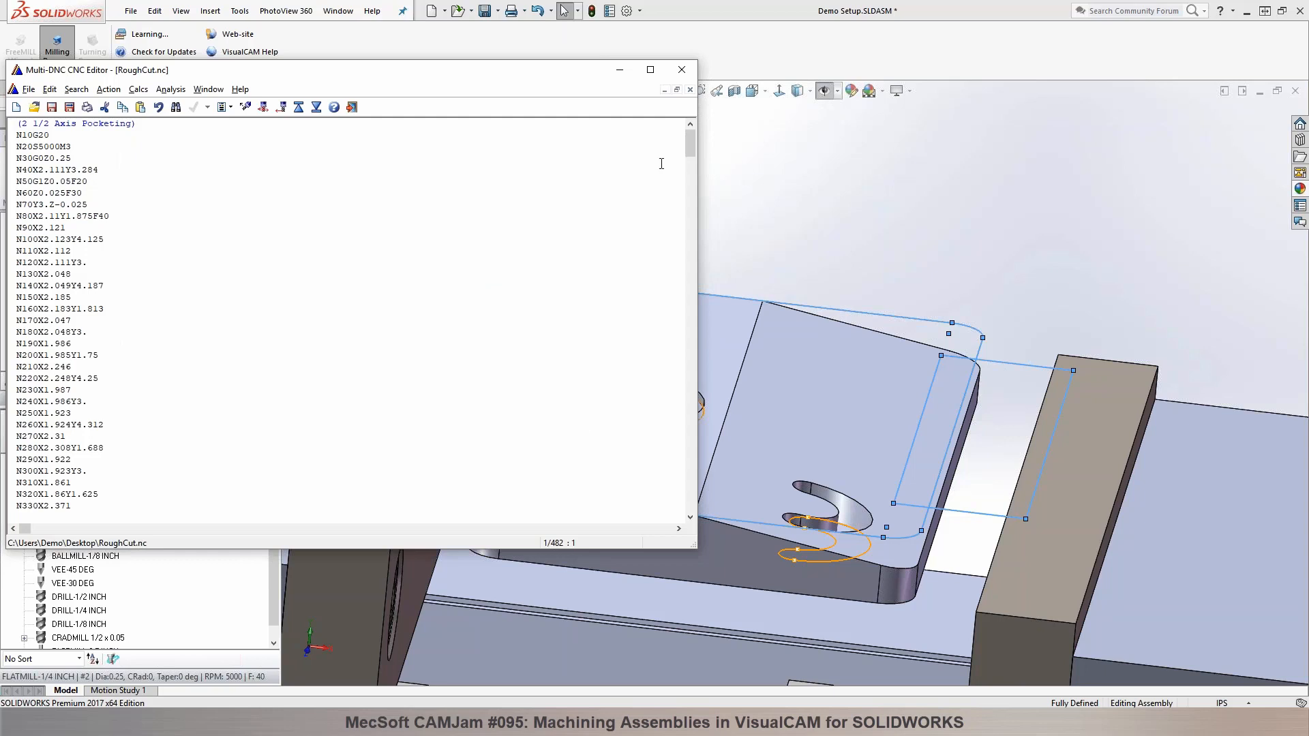
pyautogui.click(682, 71)
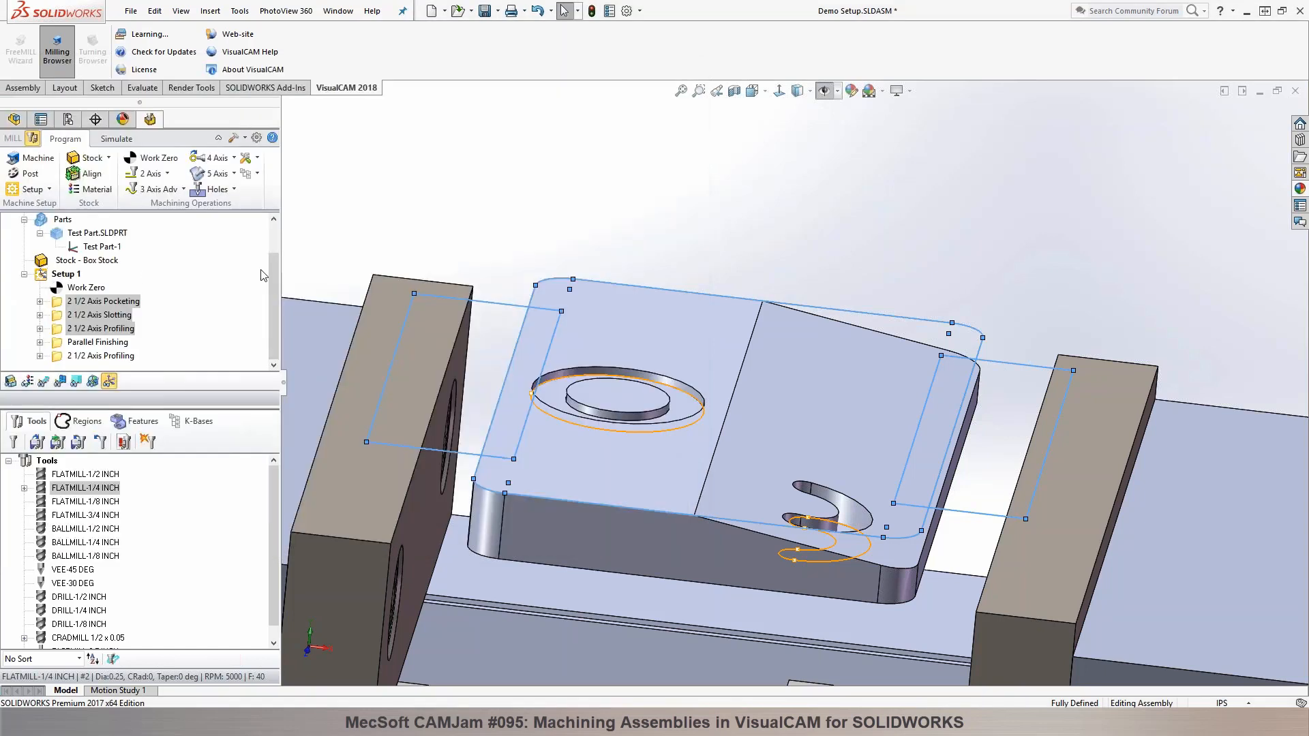
# Step: Add an MOp Set to Setup 1 directly after Work Zero
pyautogui.click(82, 288)
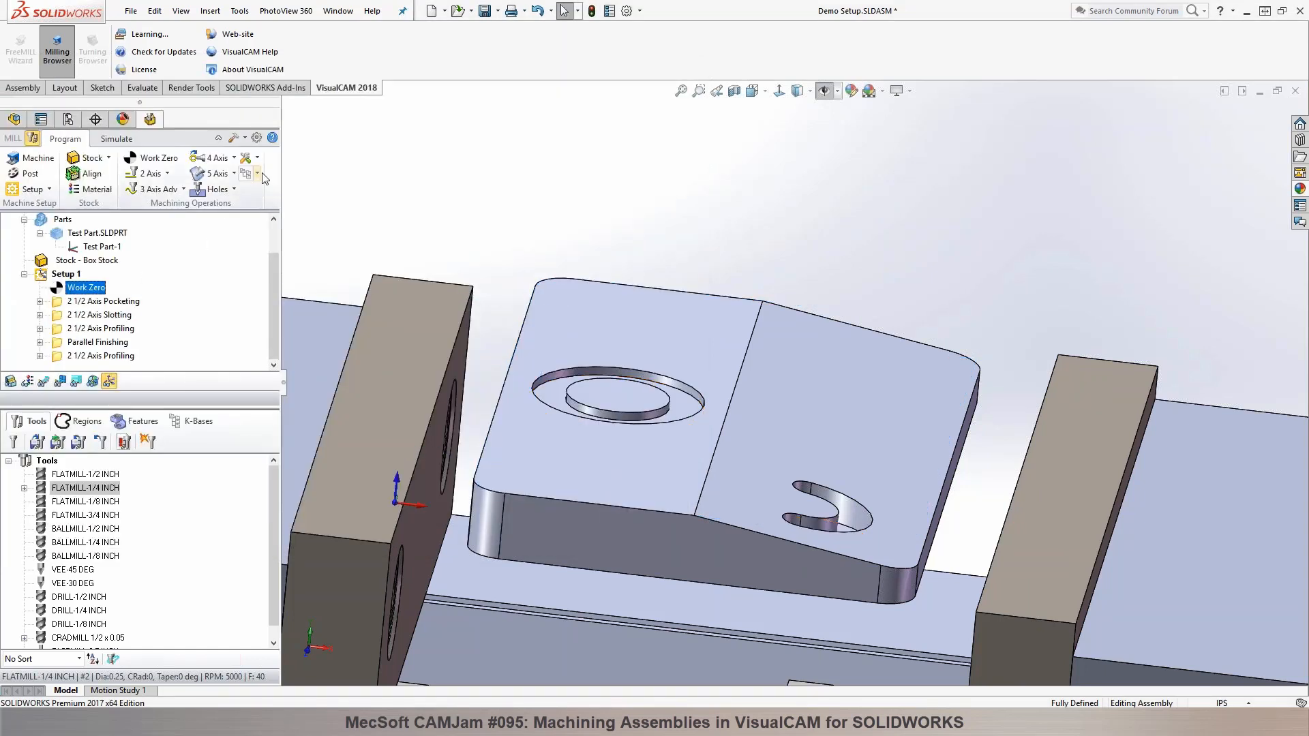
pyautogui.click(246, 158)
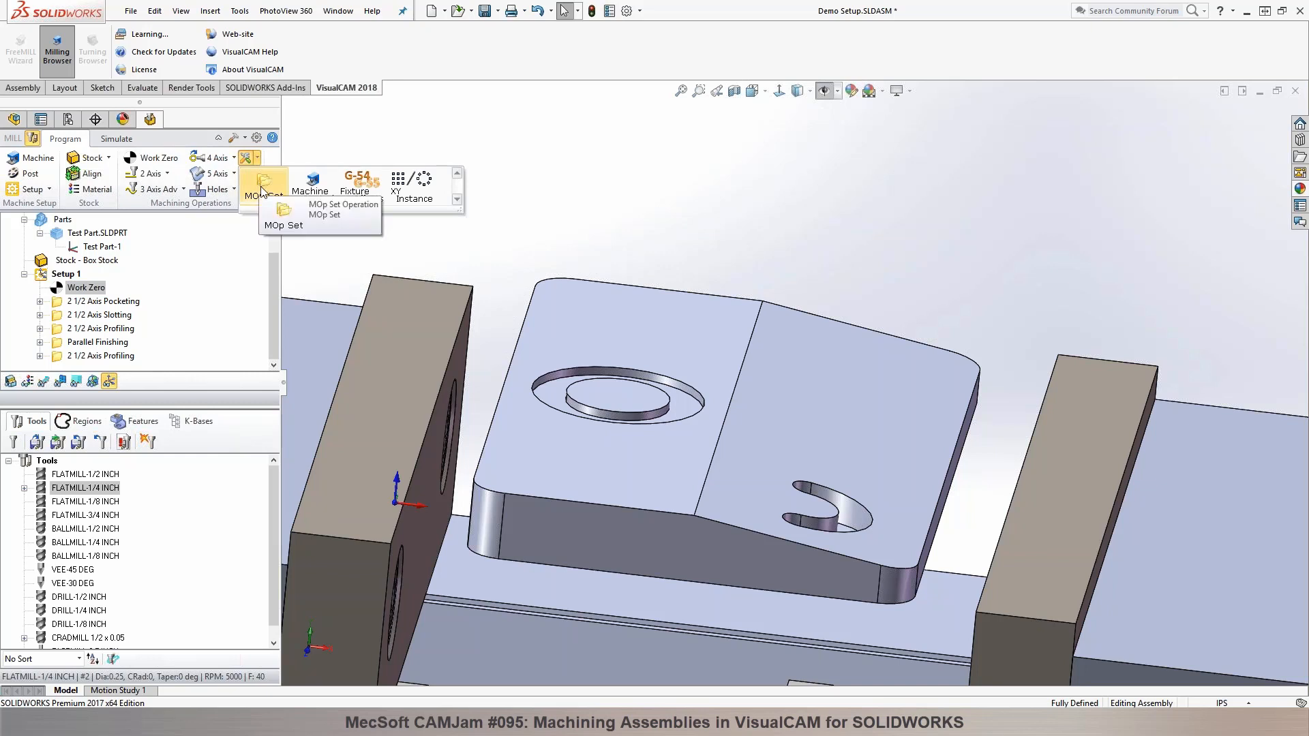
pyautogui.click(266, 196)
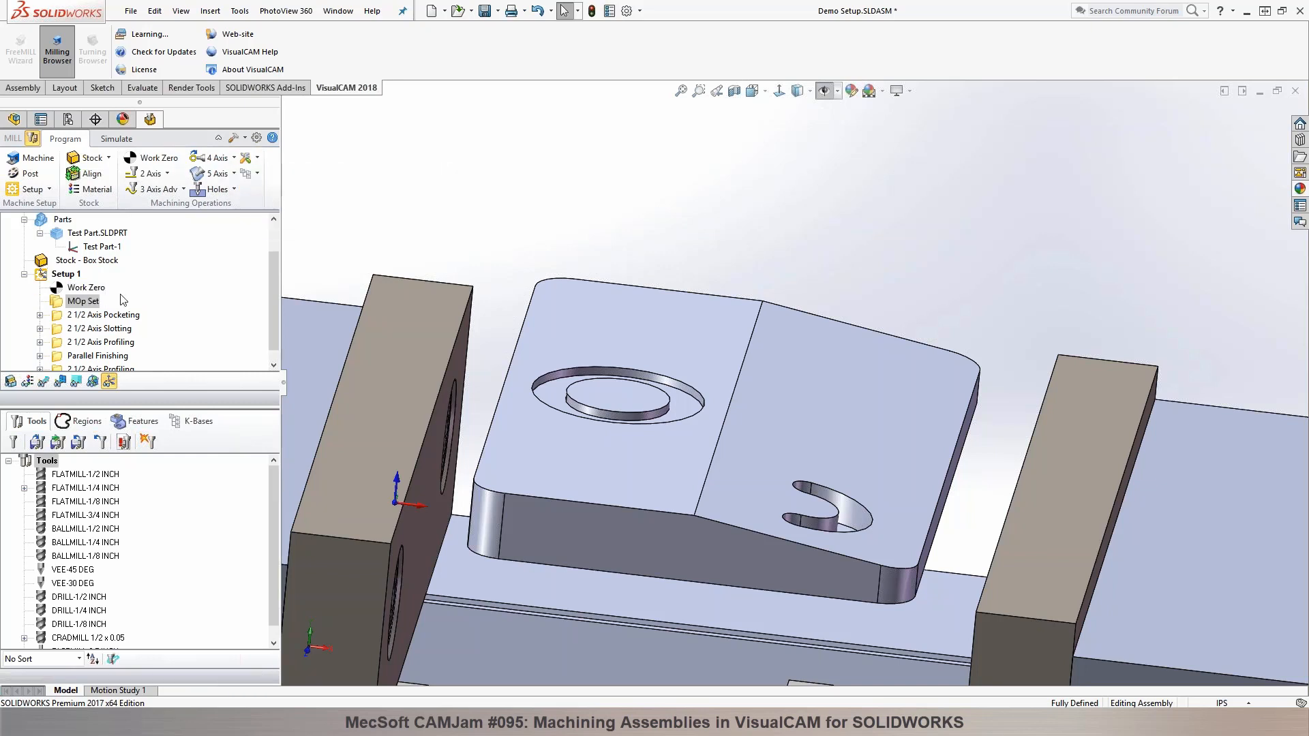
# Step: Rename the new operation set in Setup 1 as MOp Set - 0.25 EM
pyautogui.click(105, 301)
pyautogui.write('- 0.25 EM')
# Step: Move the 2 1/2 Axis Pocketing, Slotting and first Profiling operations into MOp Set - 0.25 EM, and check the tools of the remaining operations
pyautogui.click(79, 314)
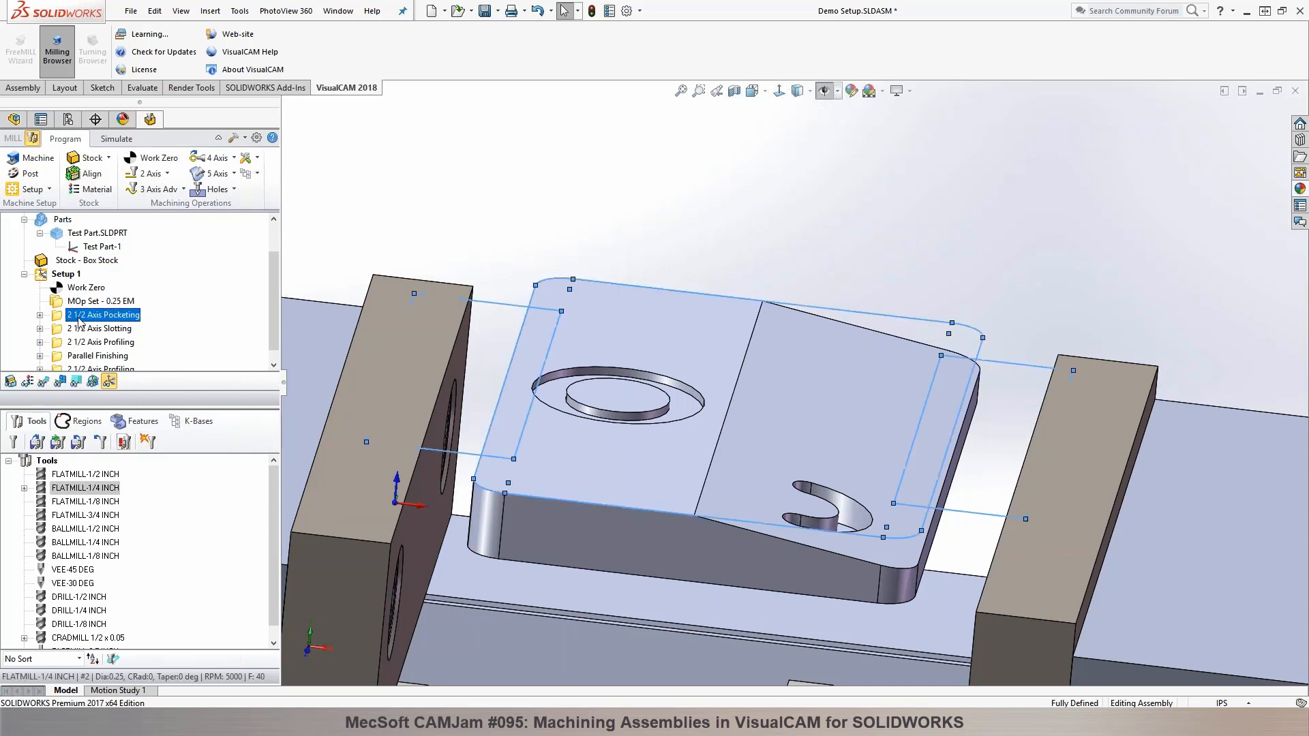
pyautogui.keyDown('shift'); pyautogui.click(101, 341); pyautogui.keyUp('shift')
pyautogui.moveTo(62, 322); pyautogui.dragTo(59, 301)
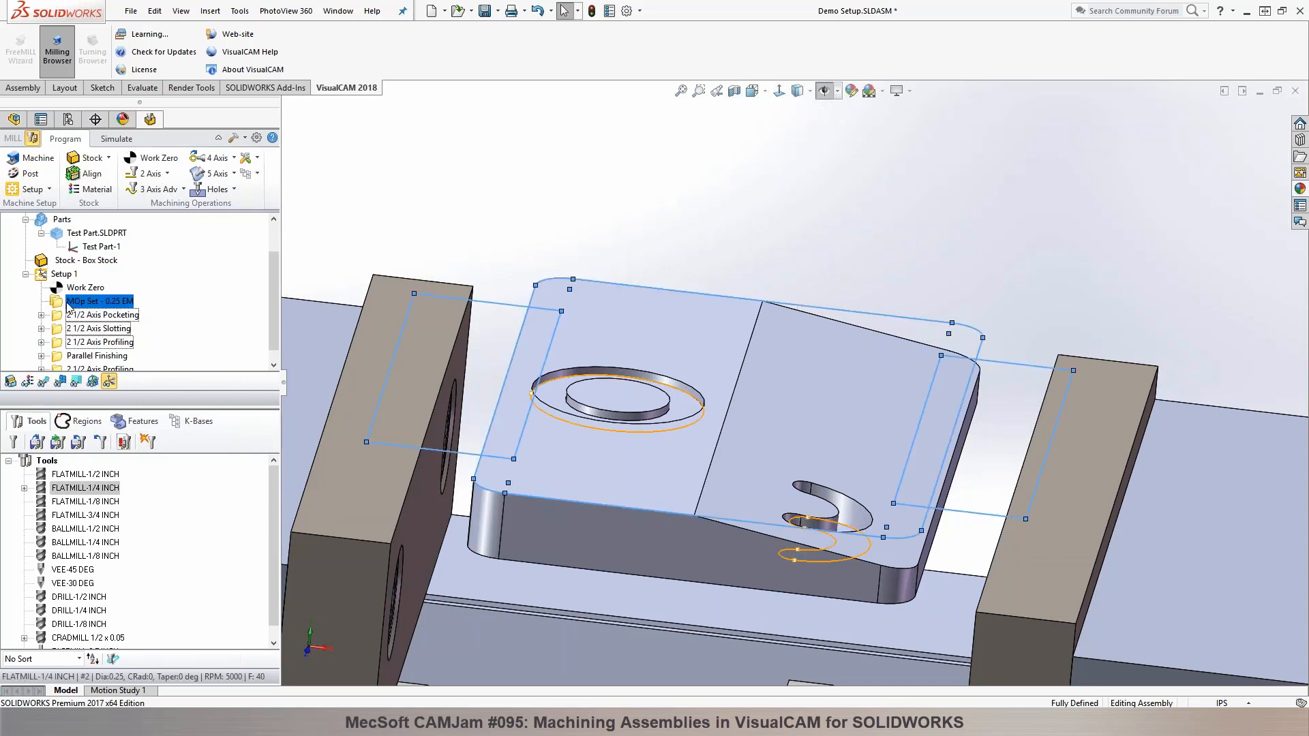
pyautogui.click(82, 358)
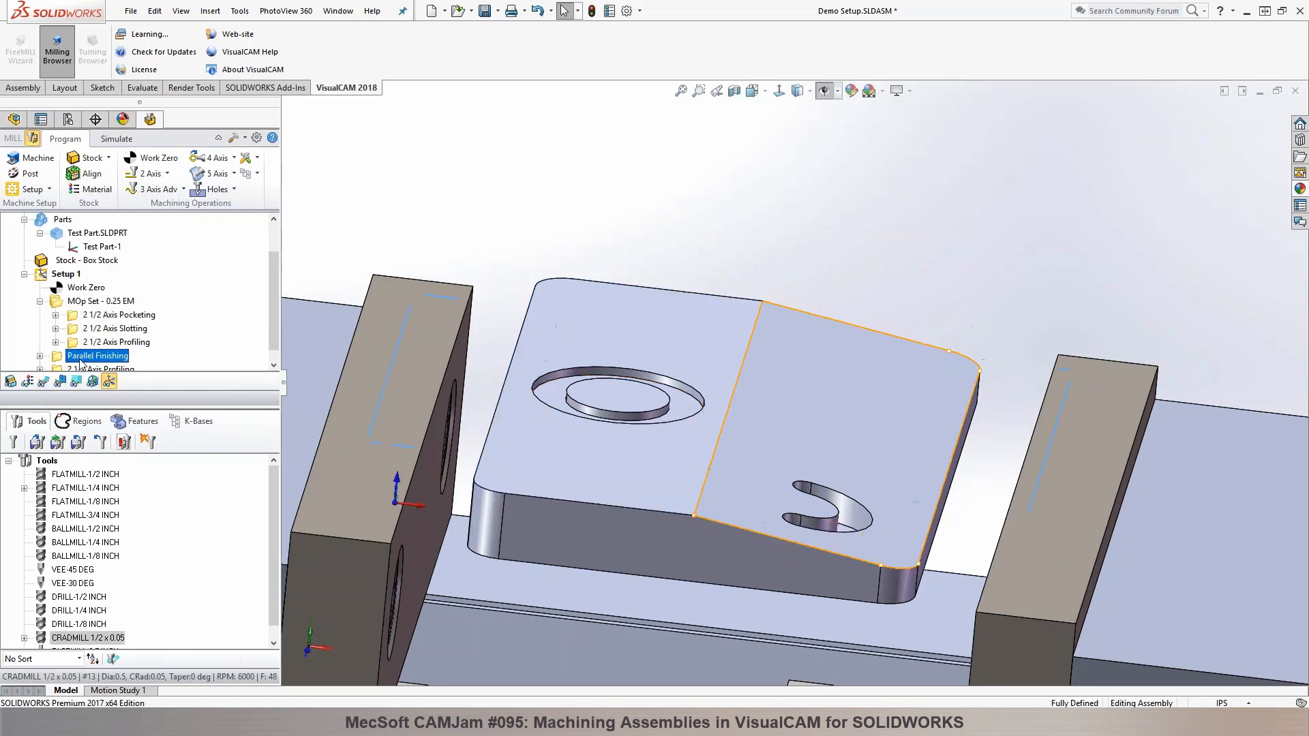
pyautogui.scroll(-1, 83, 356)
pyautogui.click(84, 357)
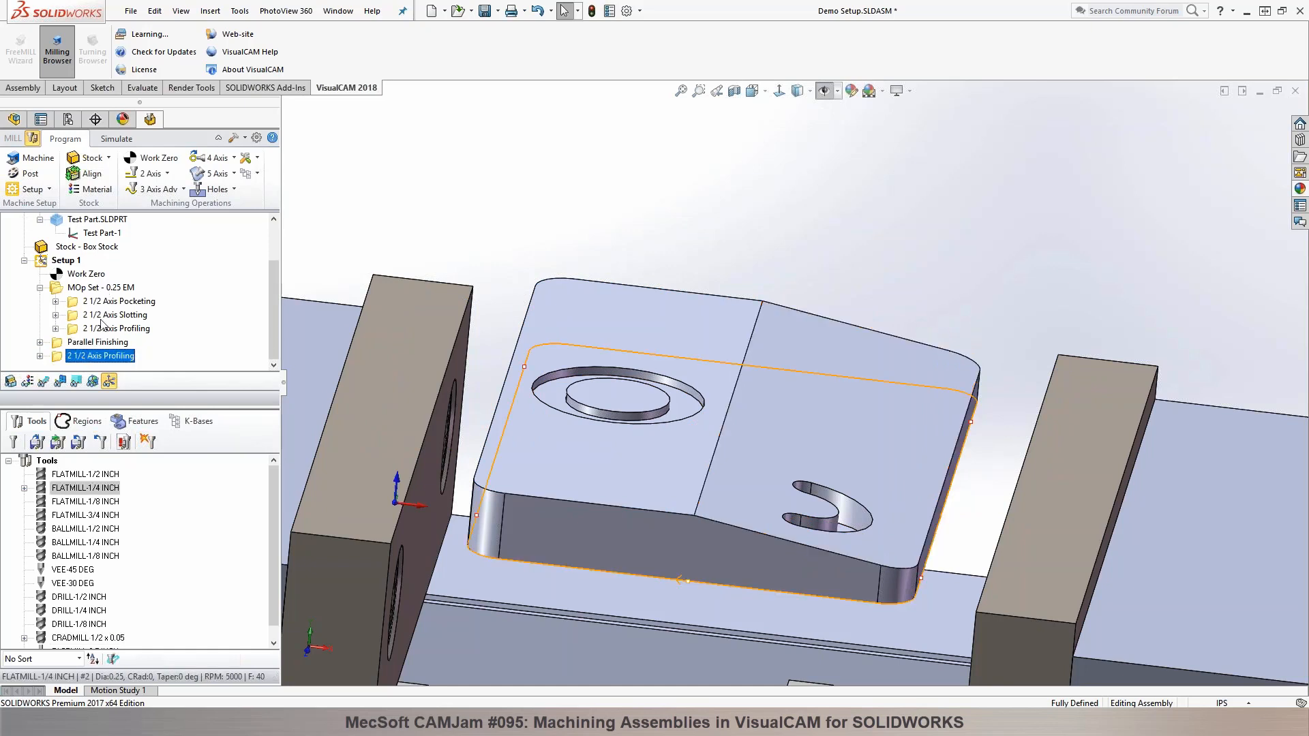
# Step: Post MOp Set - 0.25 EM with the Flashcut-Inch post under the default file name, and close the resulting code file
pyautogui.click(86, 289)
pyautogui.rightClick(87, 293)
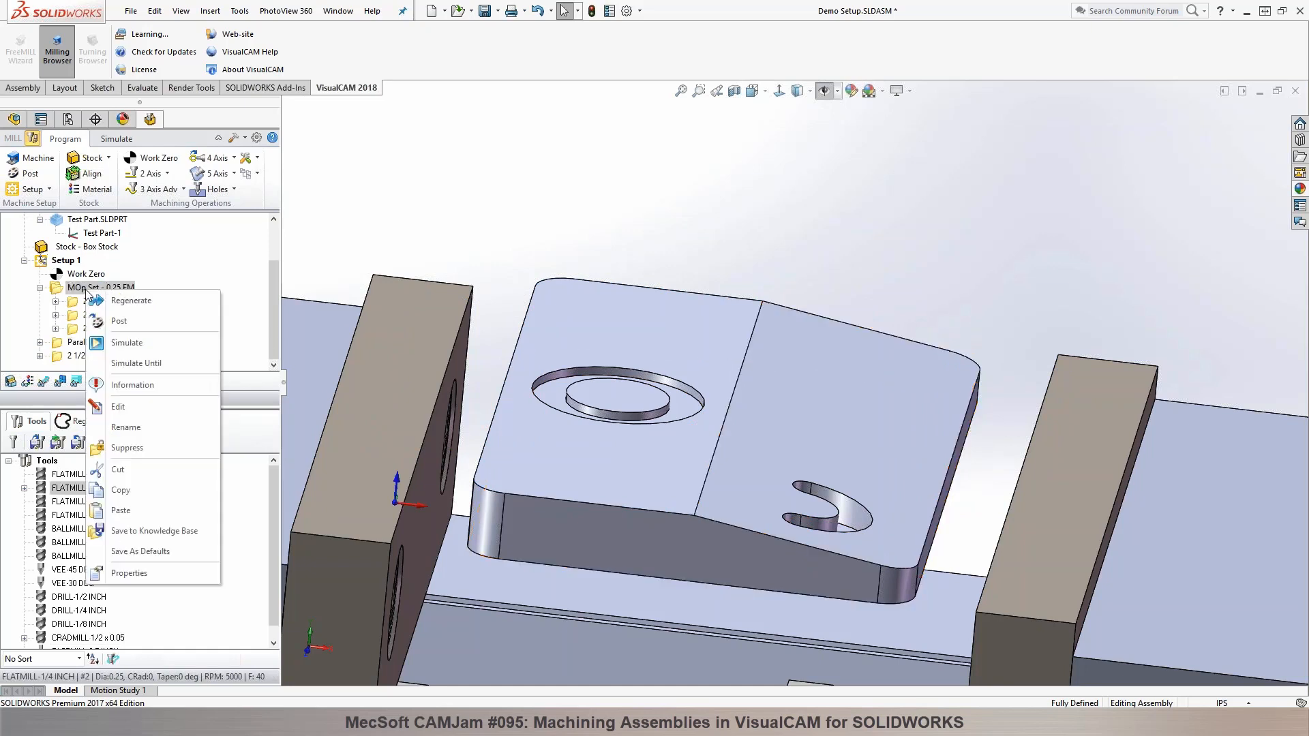
pyautogui.click(116, 320)
pyautogui.click(814, 443)
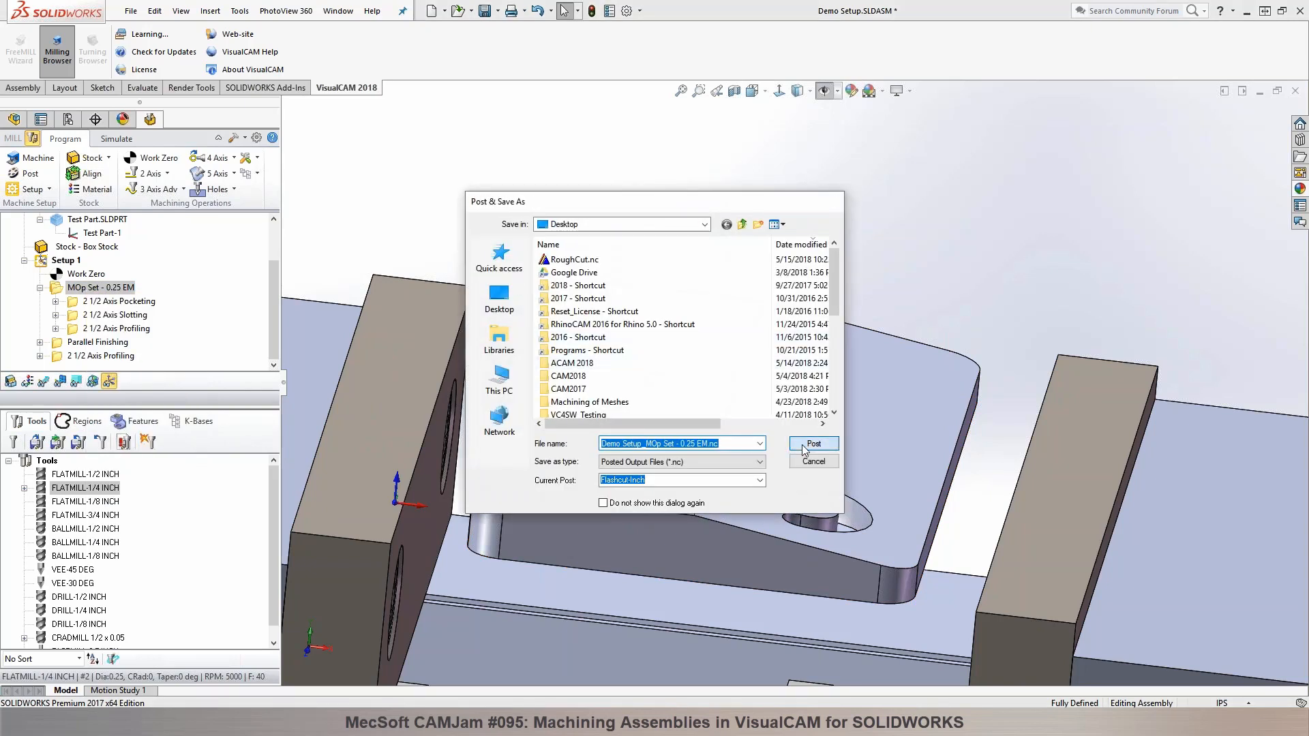
pyautogui.moveTo(199, 75); pyautogui.dragTo(513, 41)
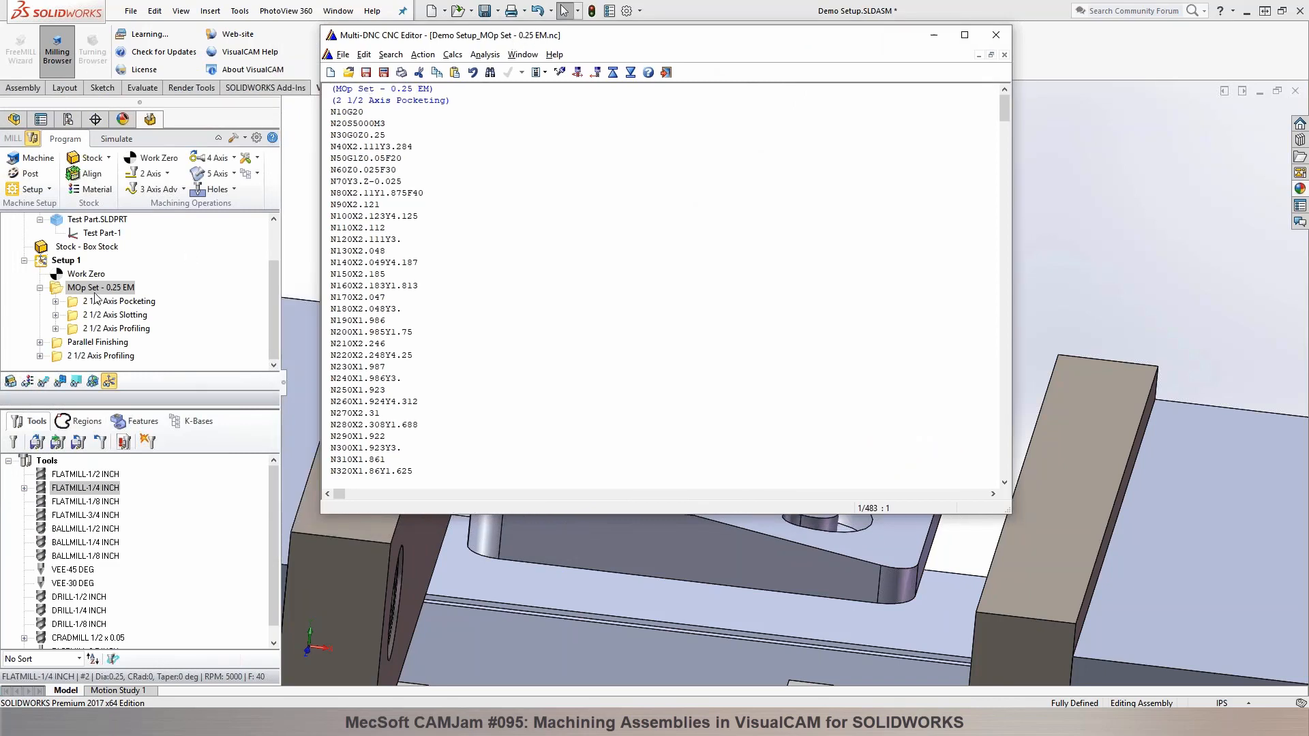
pyautogui.click(1005, 56)
pyautogui.click(996, 34)
# Step: Add the comment 0.25 EM to the FLATMILL-1/4 INCH tool and save the edits to the existing tool
pyautogui.rightClick(106, 489)
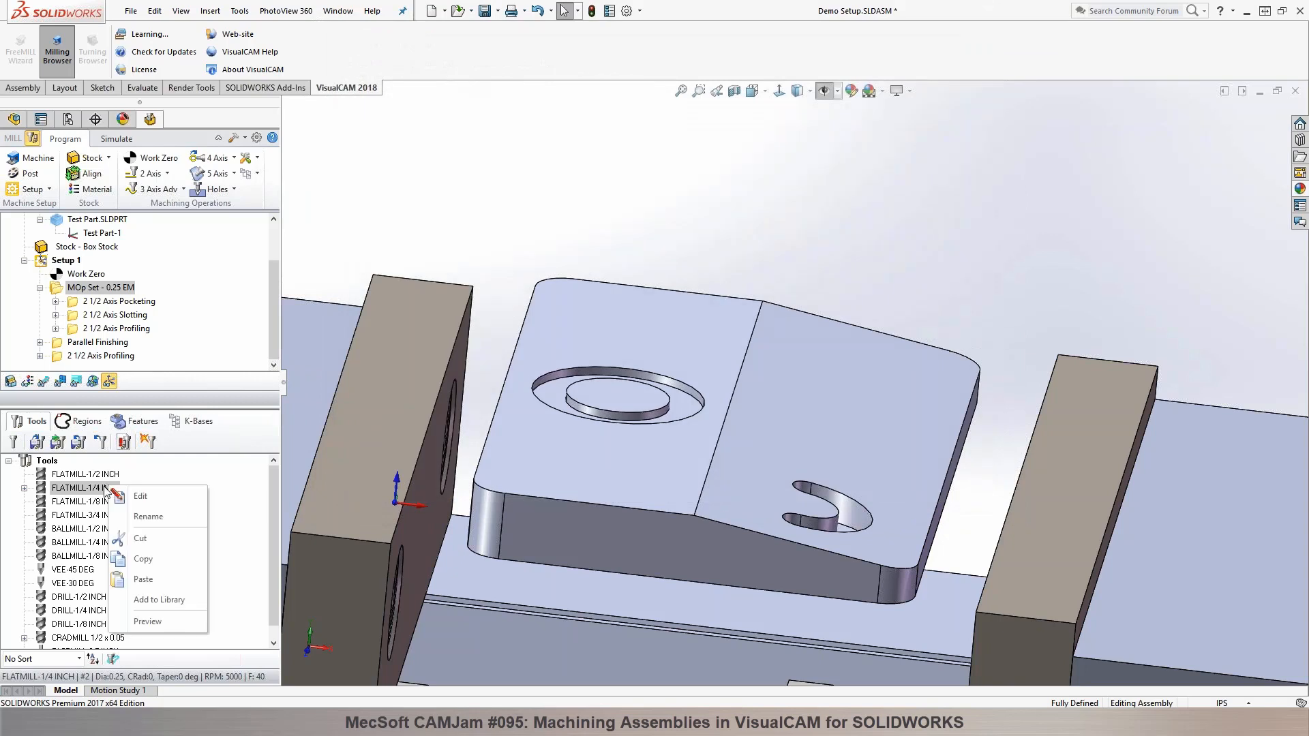
pyautogui.click(135, 501)
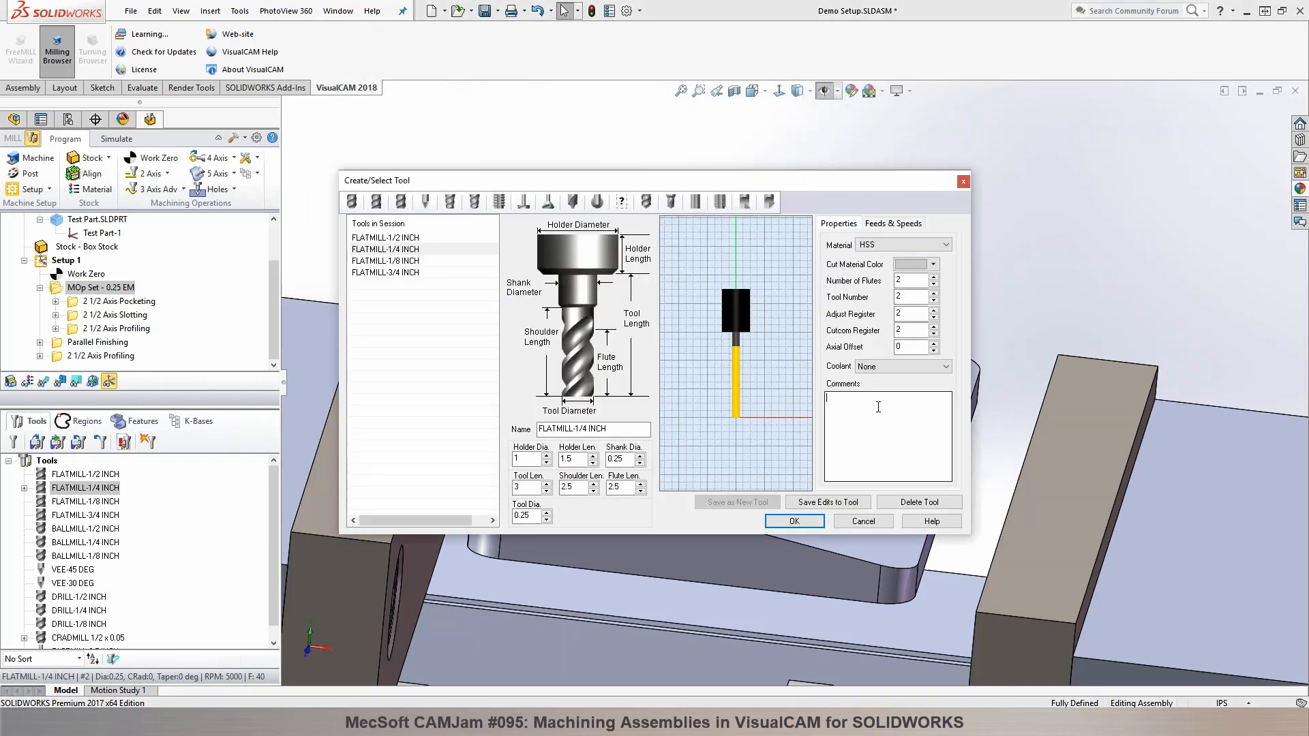
pyautogui.moveTo(878, 407)
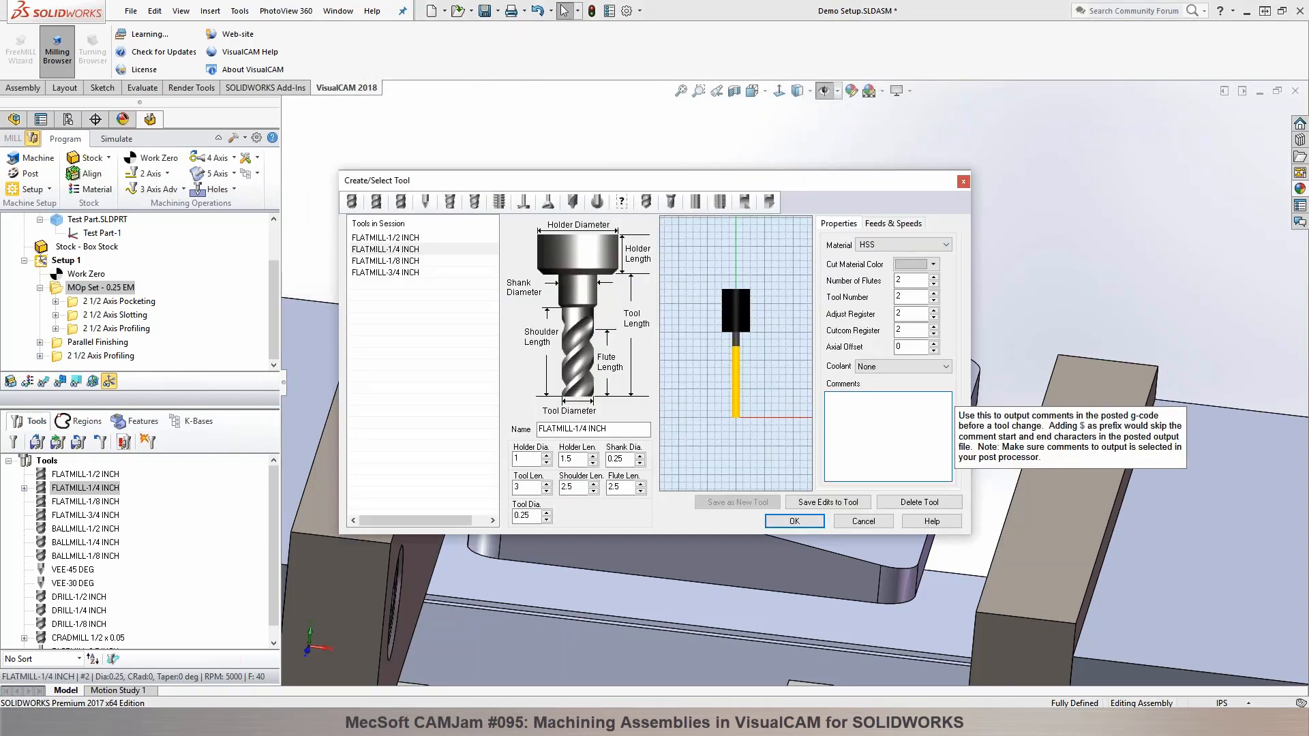
pyautogui.write('0.25 EM')
pyautogui.click(836, 503)
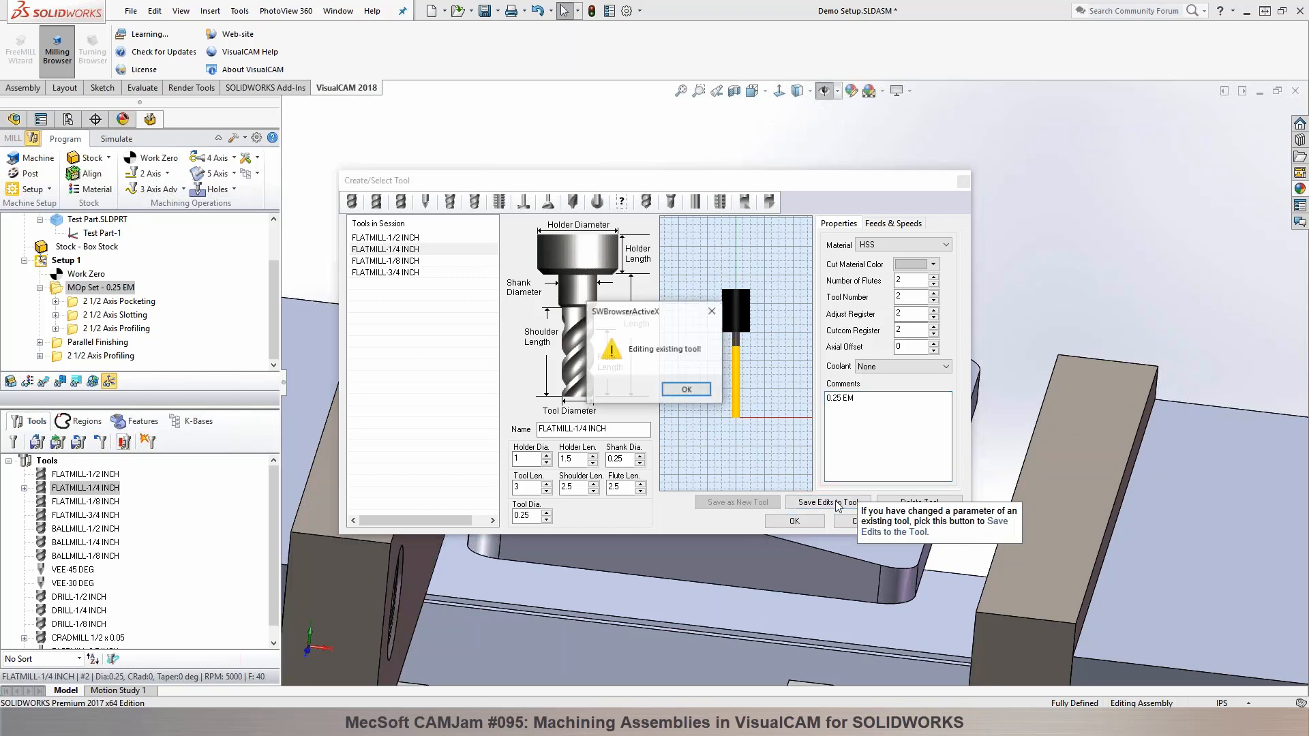
pyautogui.click(686, 389)
pyautogui.click(791, 520)
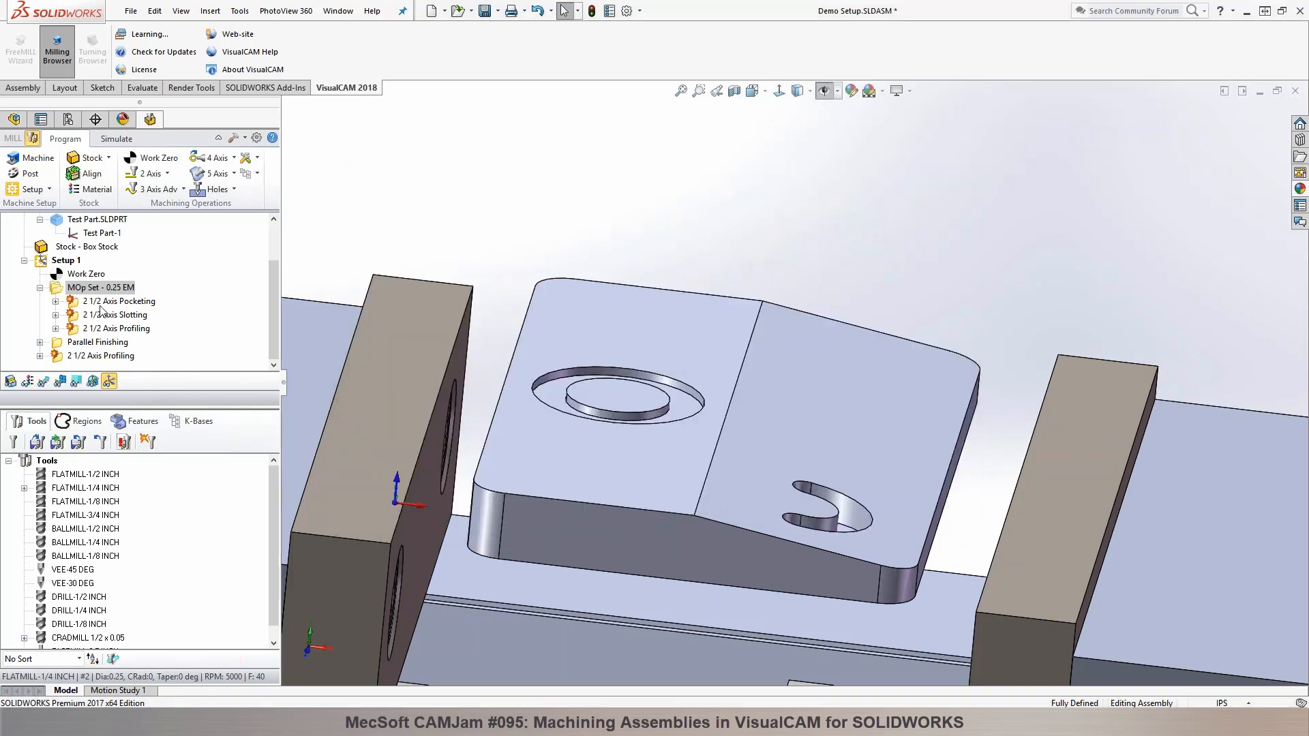
# Step: Regenerate all machining operations of Setup 1
pyautogui.click(65, 261)
pyautogui.rightClick(65, 262)
pyautogui.click(73, 269)
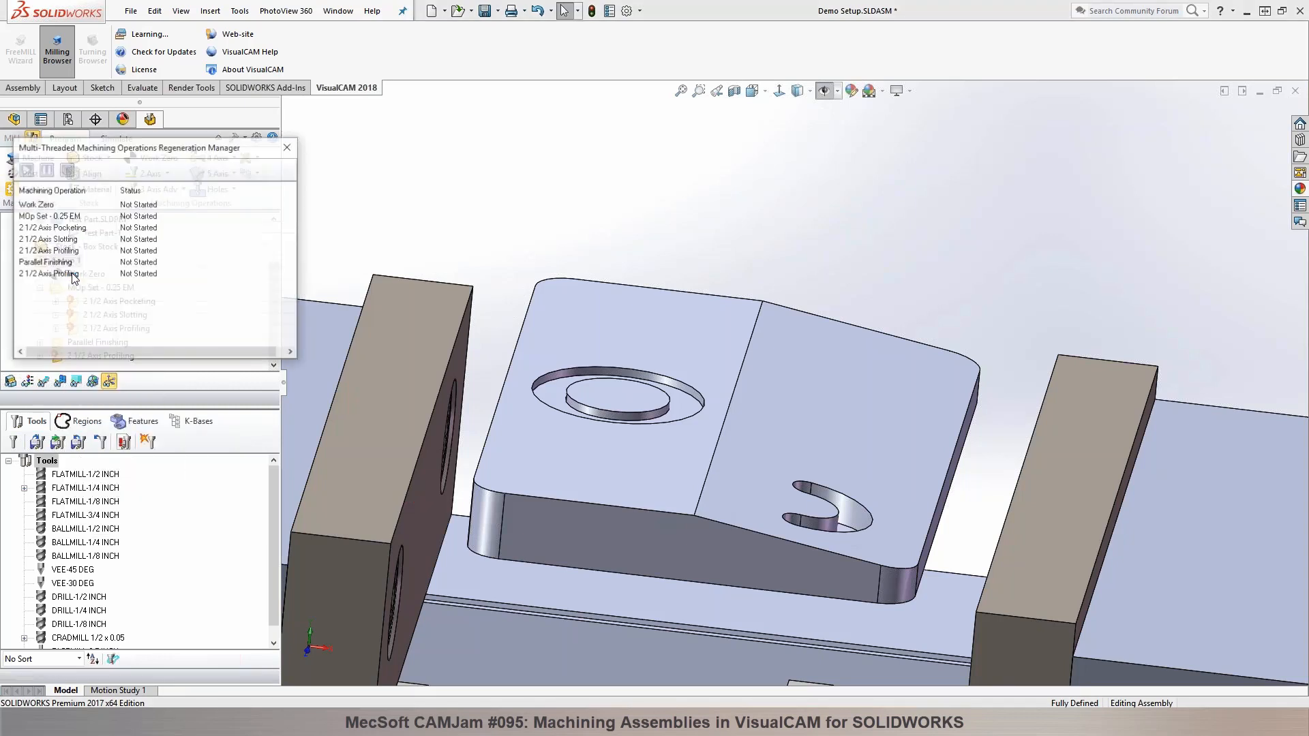
# Step: Post MOp Set - 0.25 EM again with Flashcut-Inch, check the comment lines at the start of the code, and close the editor
pyautogui.click(74, 288)
pyautogui.rightClick(73, 288)
pyautogui.click(102, 313)
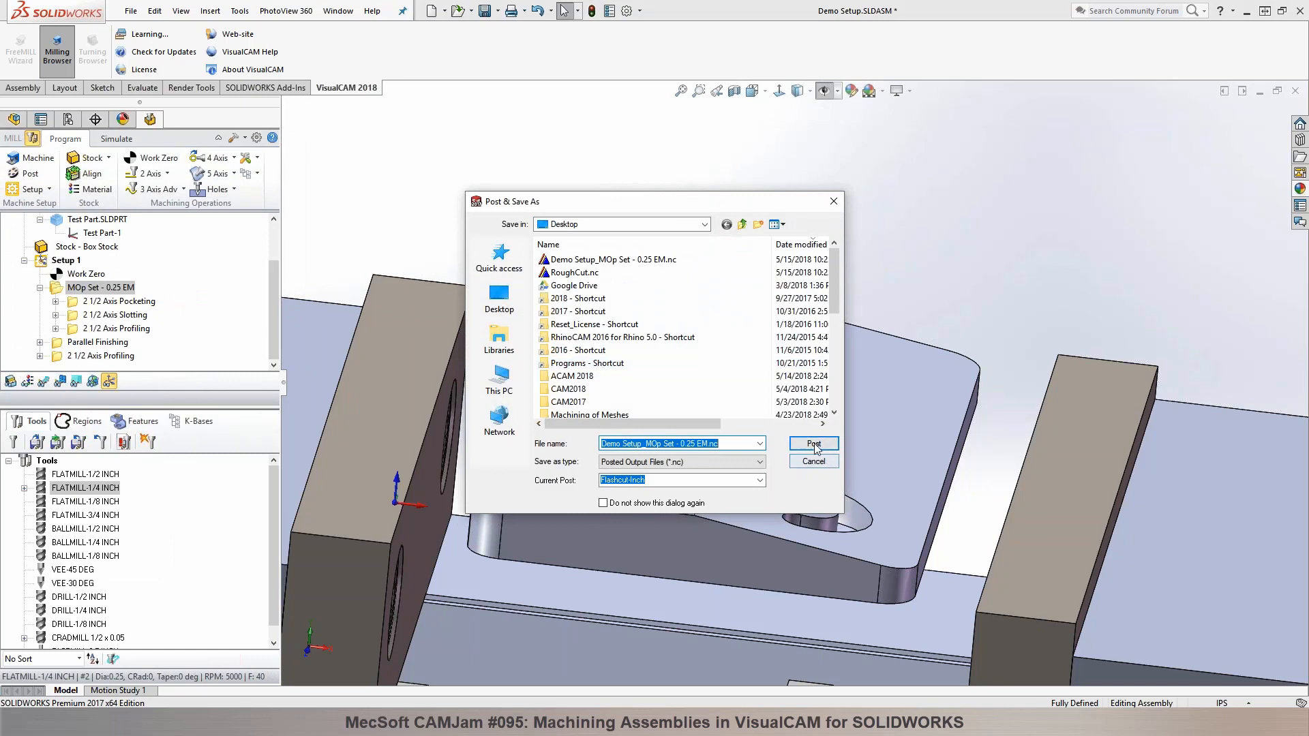
pyautogui.click(814, 443)
pyautogui.click(688, 364)
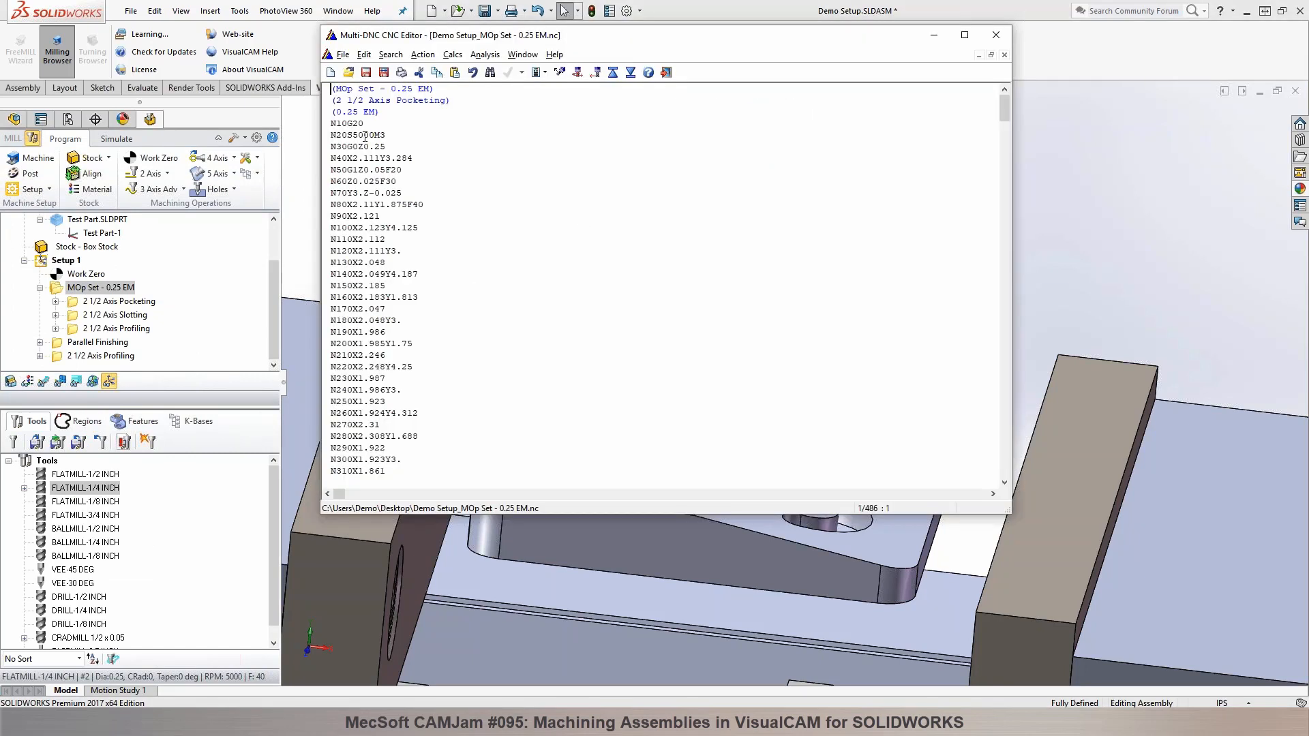
pyautogui.moveTo(378, 114); pyautogui.dragTo(317, 94)
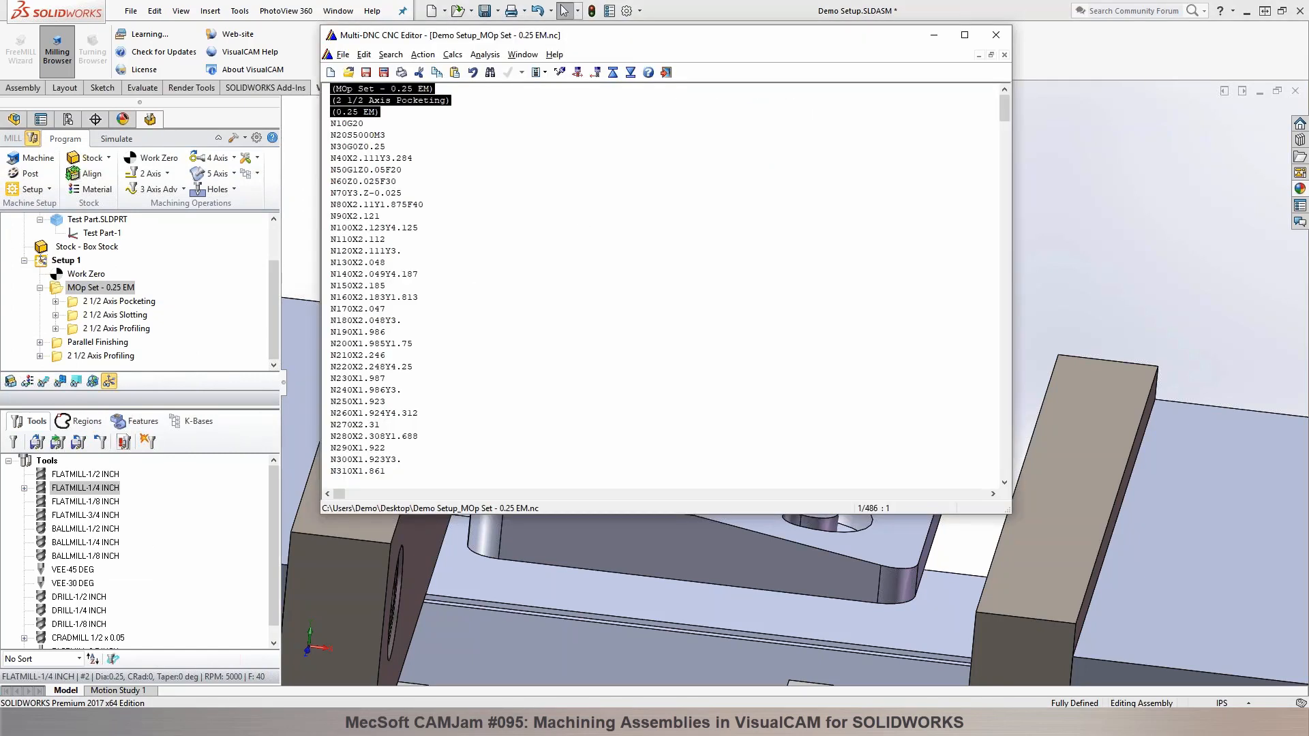
pyautogui.click(403, 252)
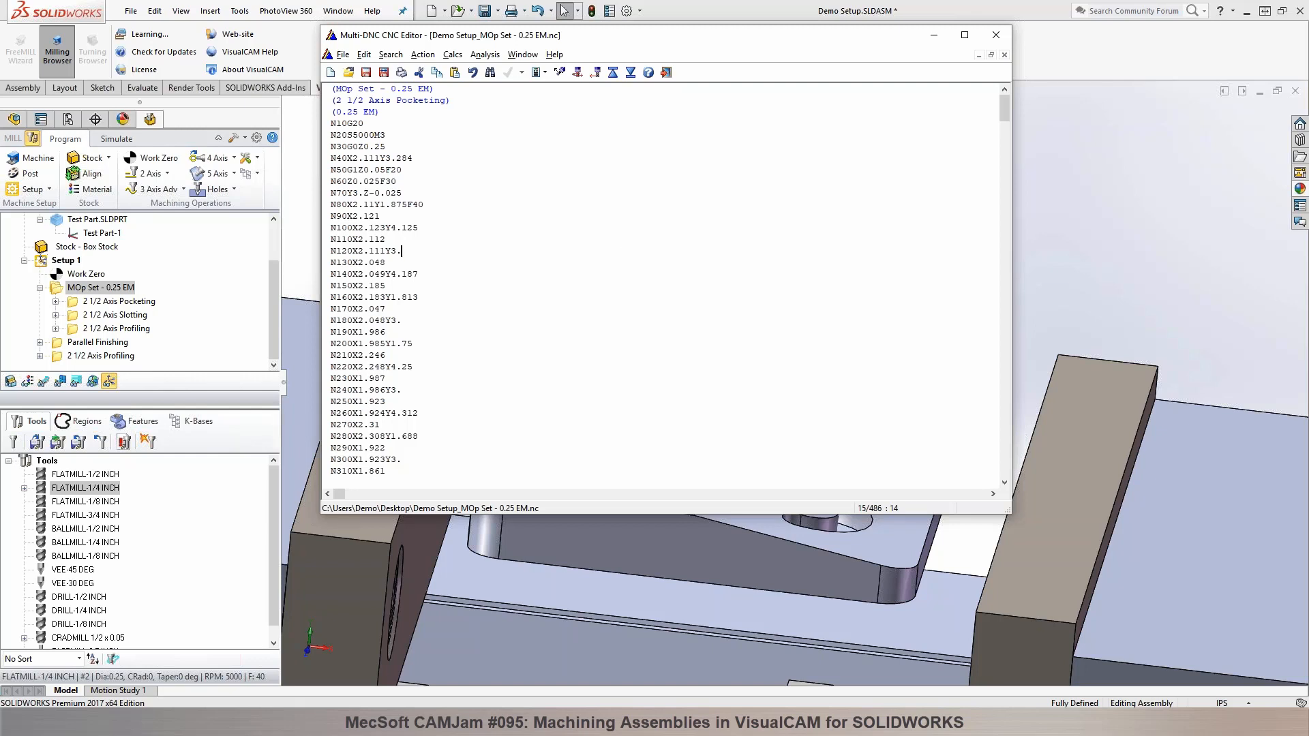
pyautogui.click(666, 73)
# Step: Post the whole of Setup 1 with the Flashcut ATC post, check the opening code lines for the tool change, and close the code file
pyautogui.click(62, 260)
pyautogui.rightClick(61, 260)
pyautogui.click(75, 287)
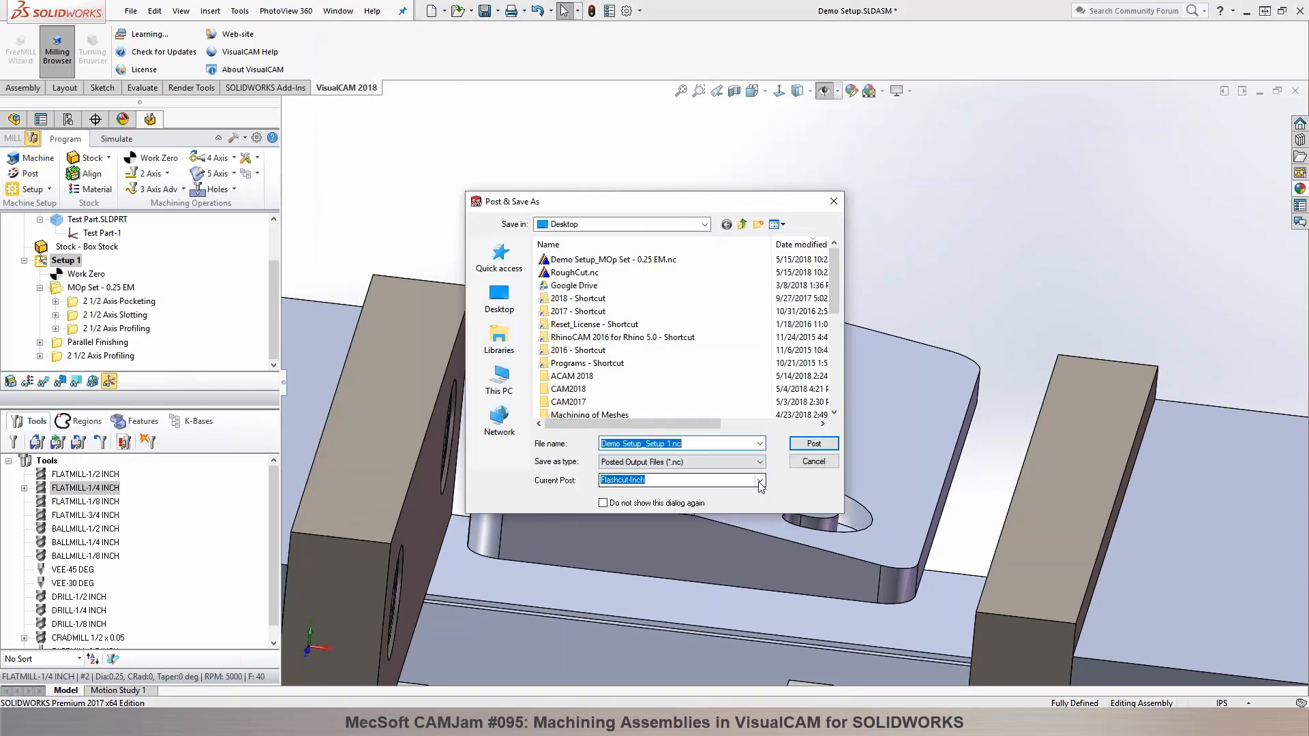
pyautogui.click(759, 480)
pyautogui.scroll(1, 677, 242)
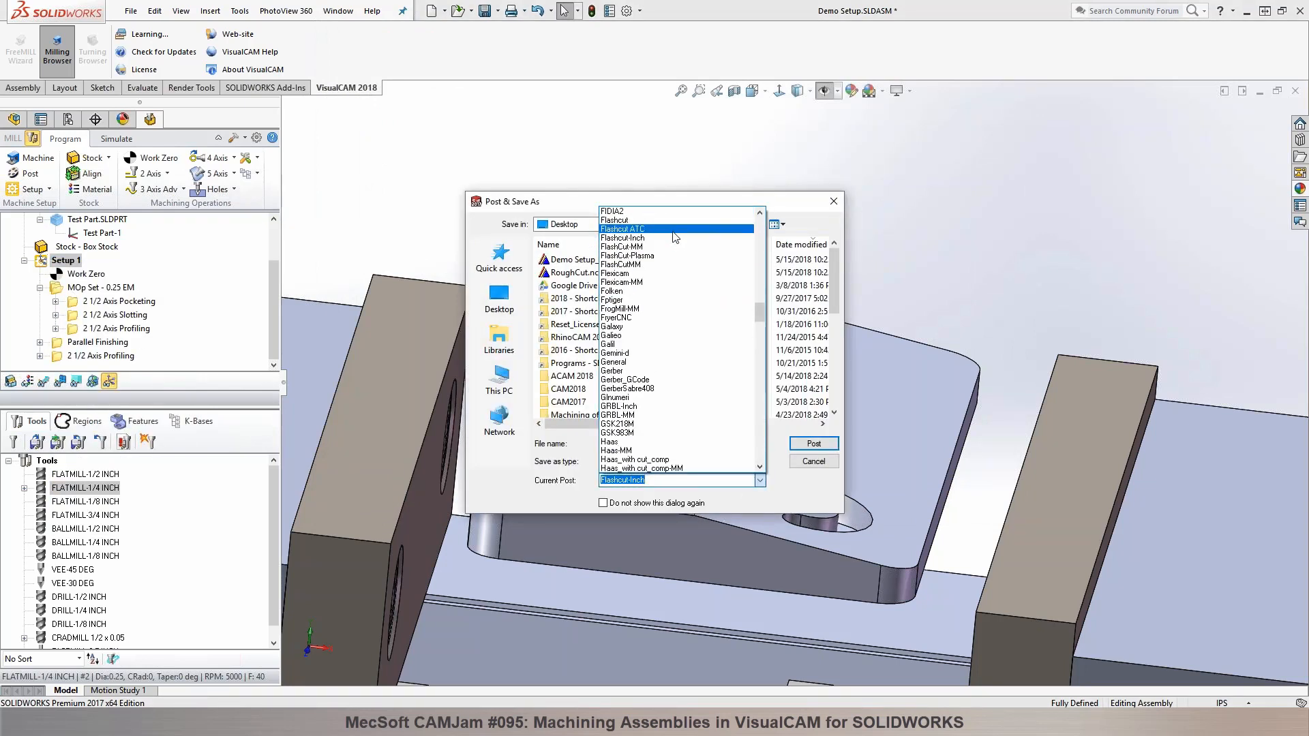
pyautogui.click(677, 229)
pyautogui.click(814, 444)
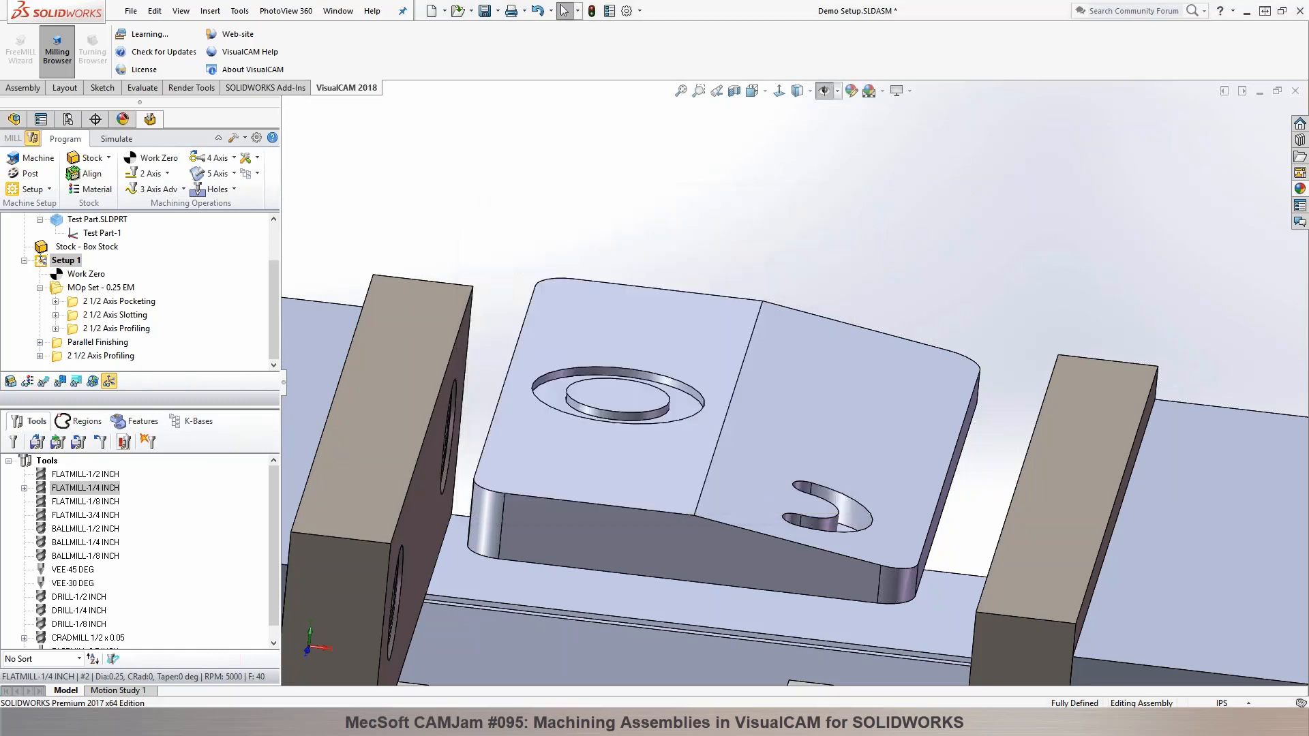
pyautogui.moveTo(376, 169); pyautogui.dragTo(299, 170)
pyautogui.click(409, 216)
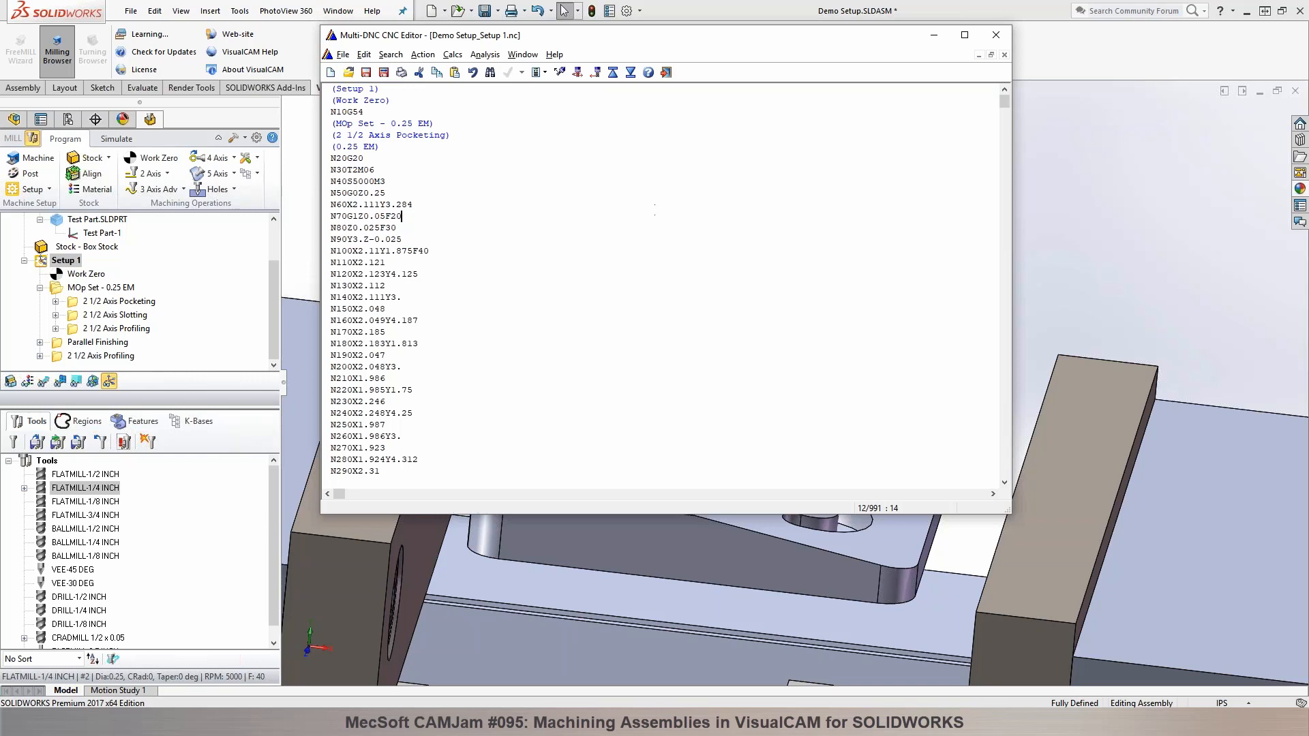
pyautogui.click(1004, 55)
pyautogui.click(1000, 36)
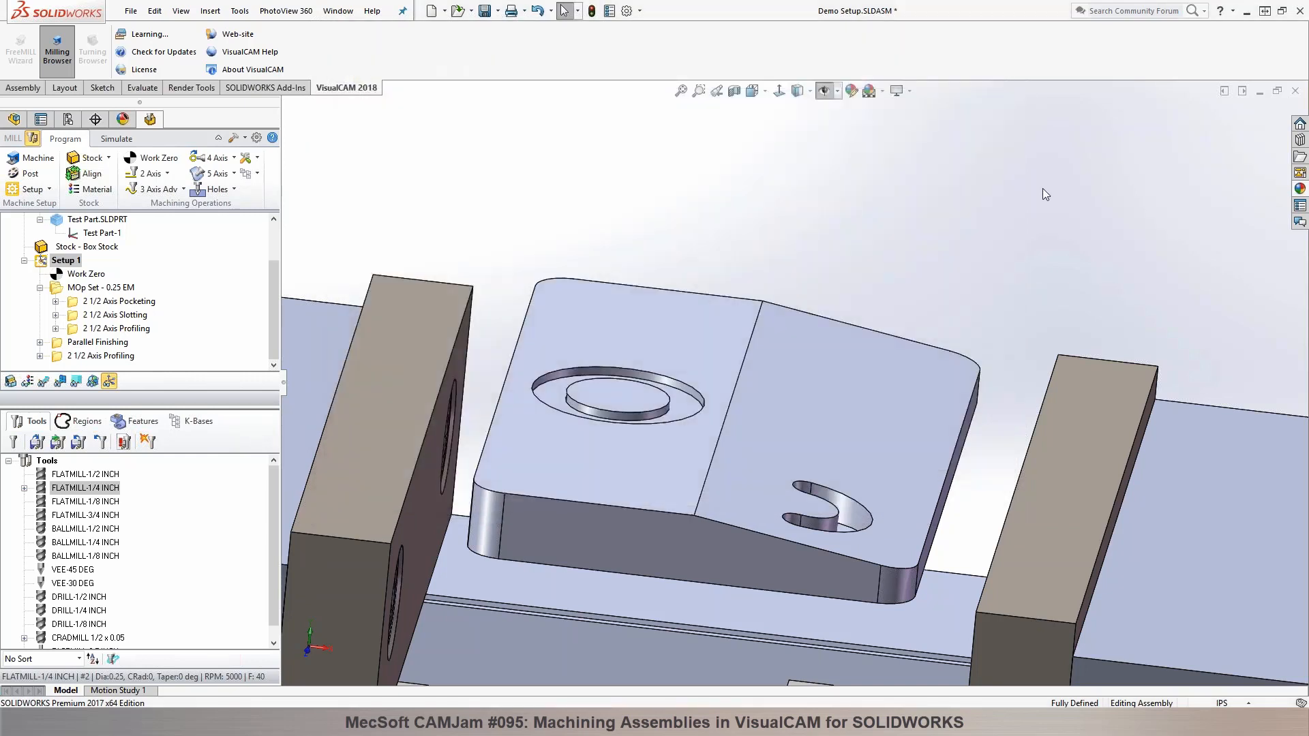
# Step: Save the vise assembly and collapse MOp Set - 0.25 EM in the operations tree
pyautogui.moveTo(1041, 189); pyautogui.dragTo(1028, 194, button='middle')
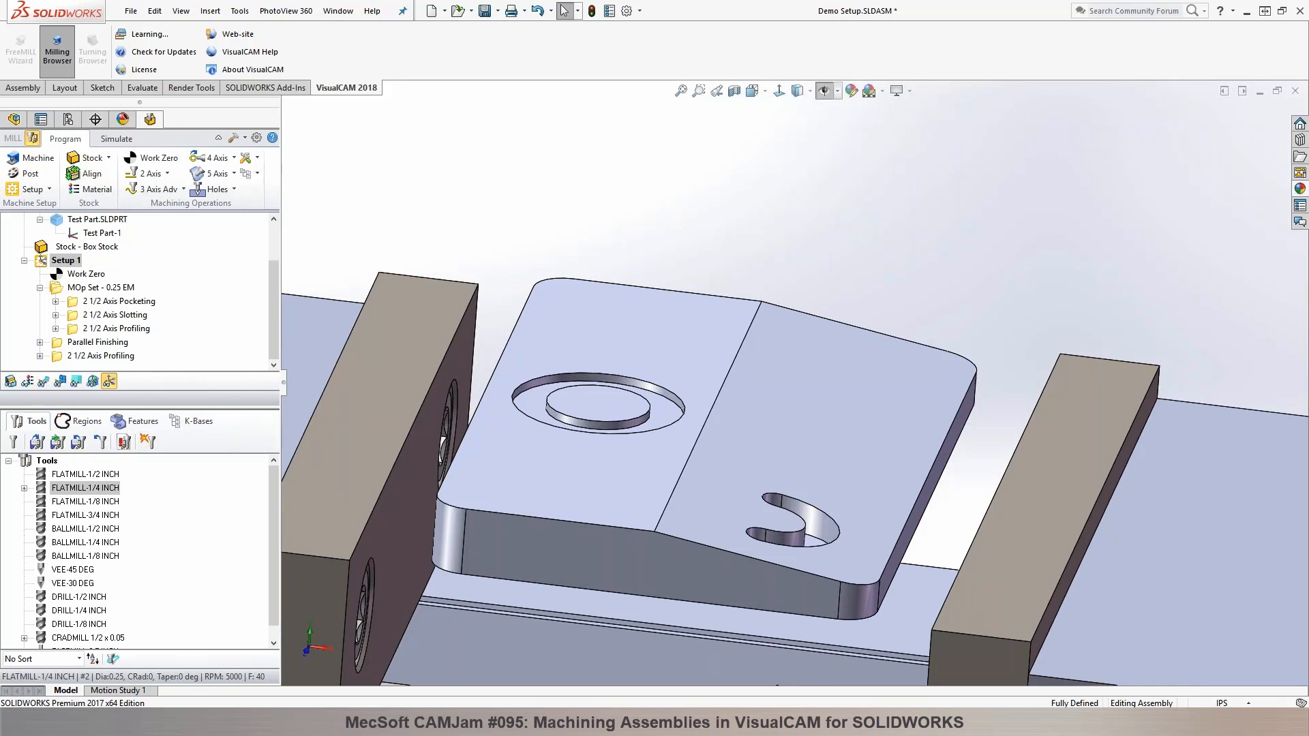
pyautogui.press('f')
pyautogui.scroll(-3, 996, 378)
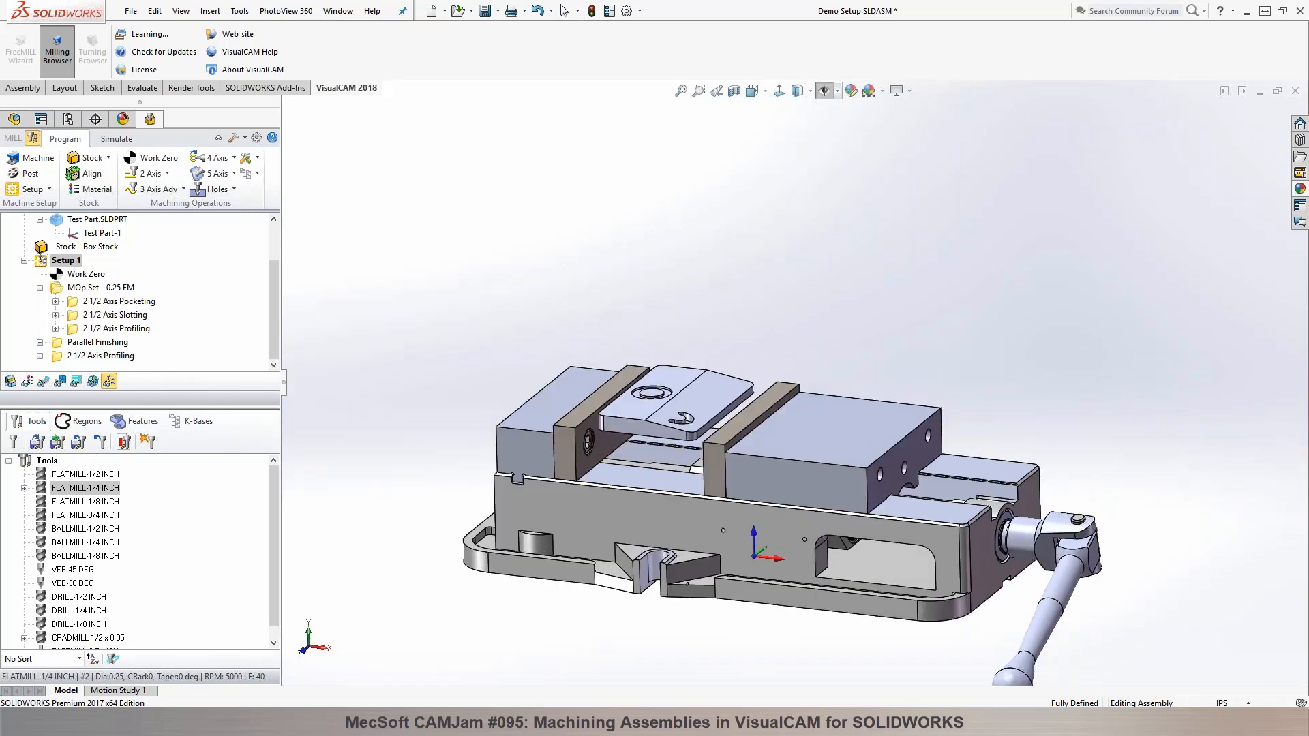
pyautogui.scroll(-3, 677, 484)
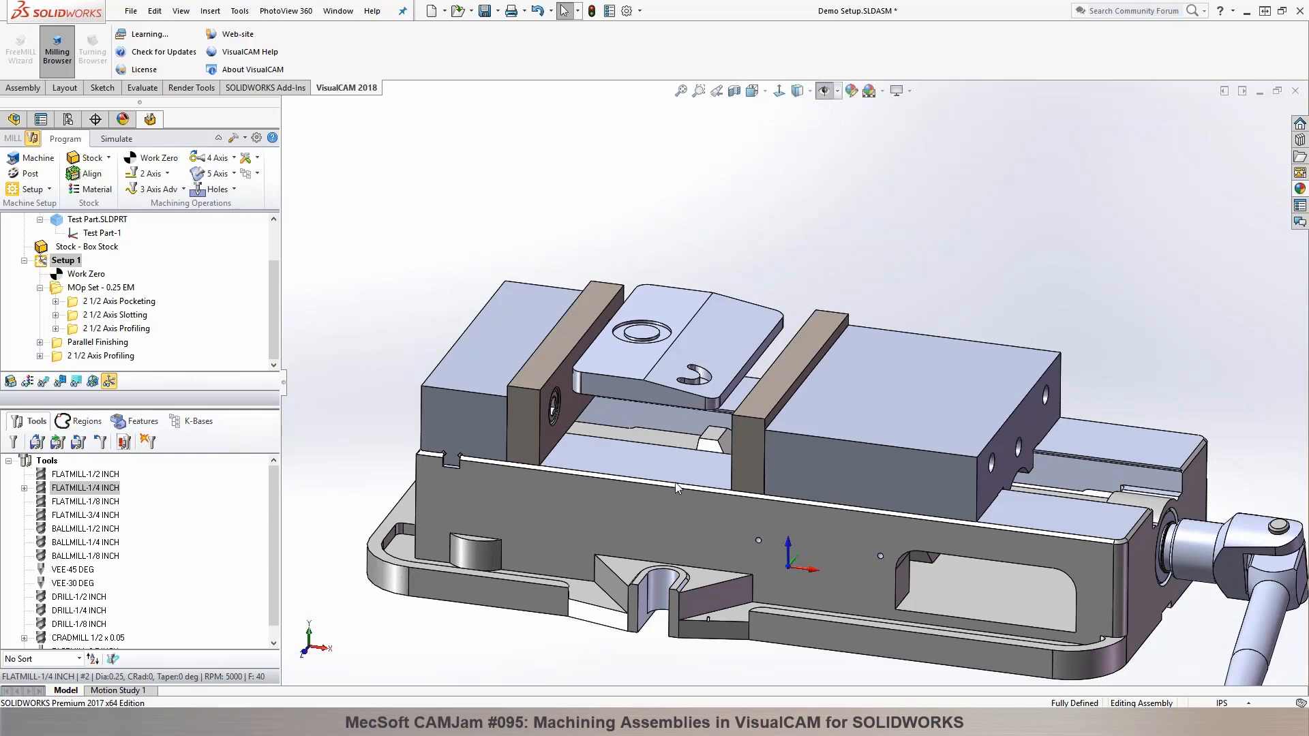
pyautogui.scroll(-2, 675, 481)
pyautogui.scroll(-2, 658, 239)
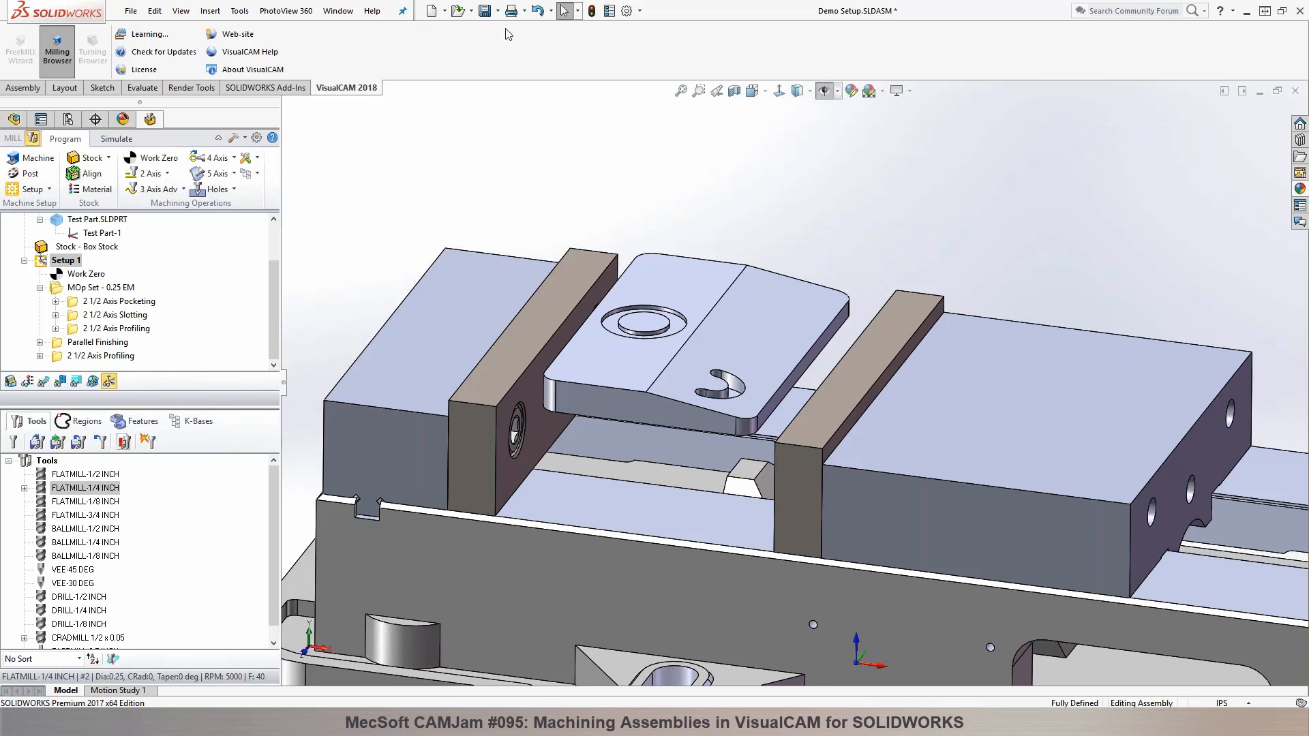
pyautogui.click(485, 10)
pyautogui.click(39, 287)
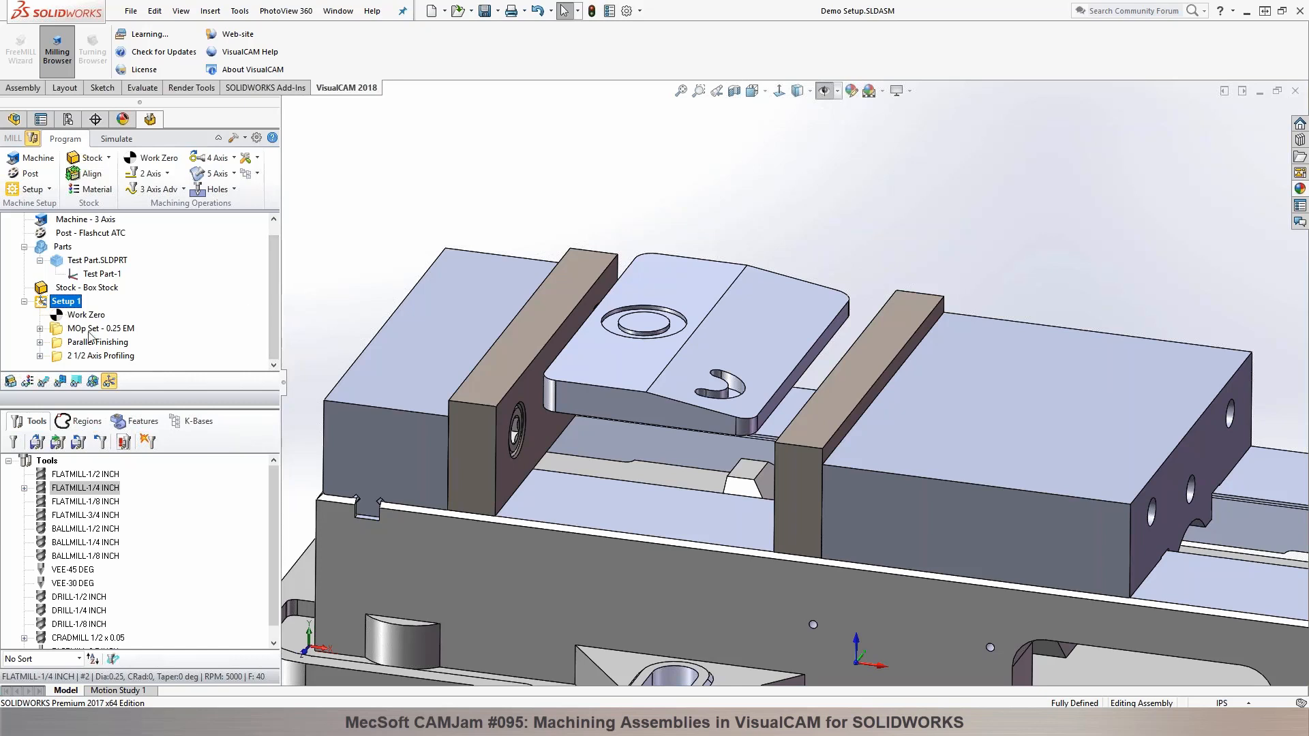
pyautogui.click(257, 173)
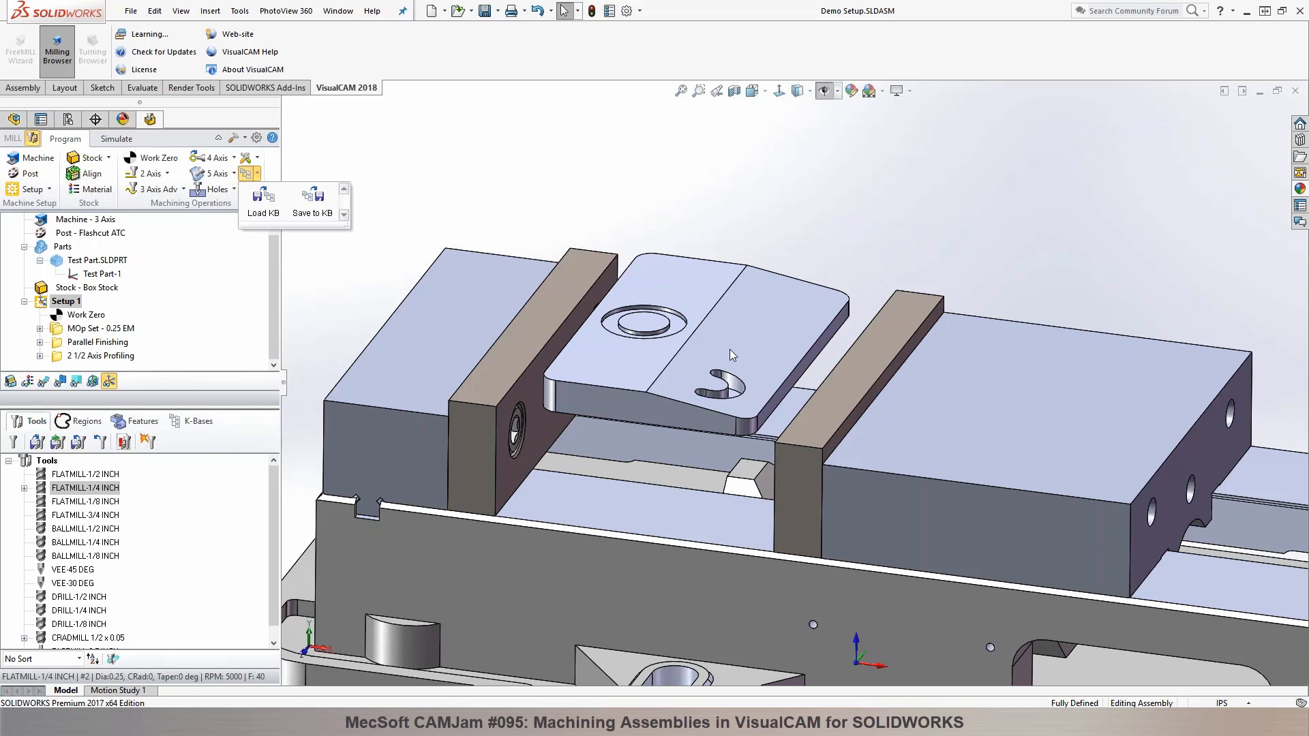
pyautogui.click(1027, 178)
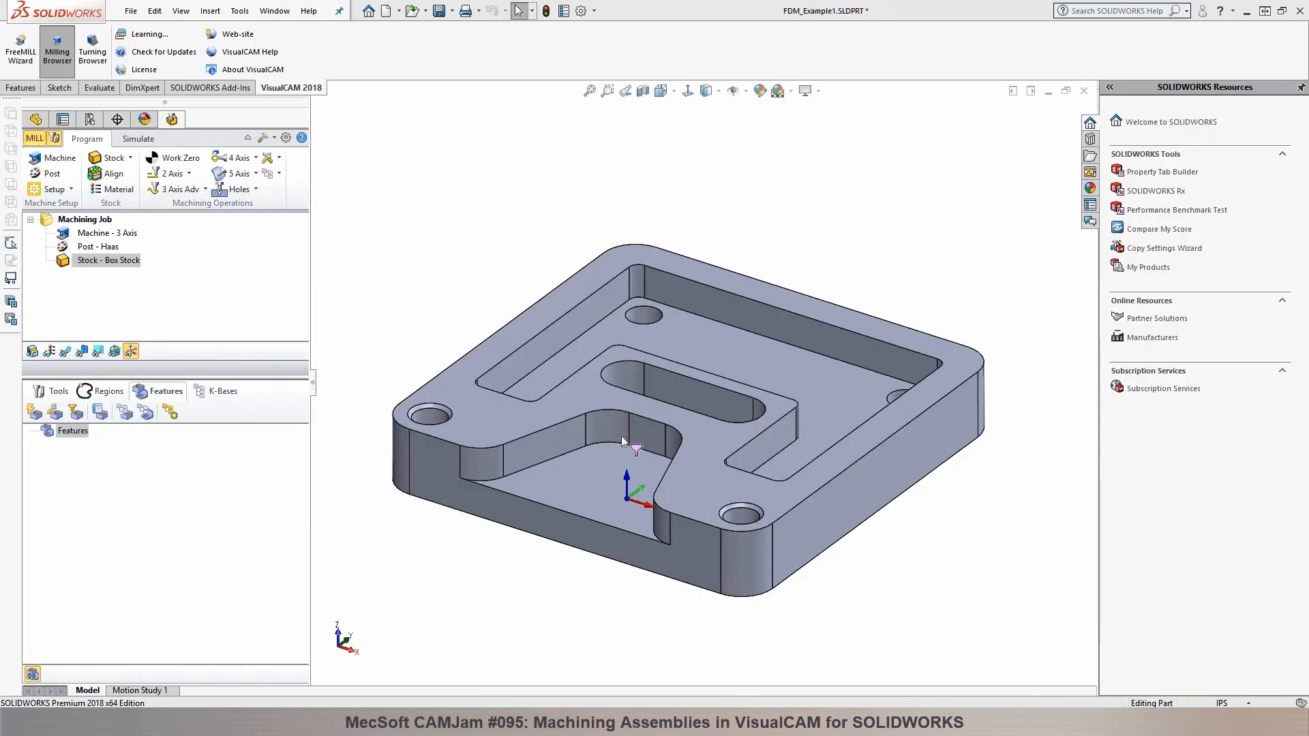
# Step: Run Automatic Feature Detection on the FDM_Example1 part
pyautogui.moveTo(622, 436); pyautogui.dragTo(686, 311, button='middle')
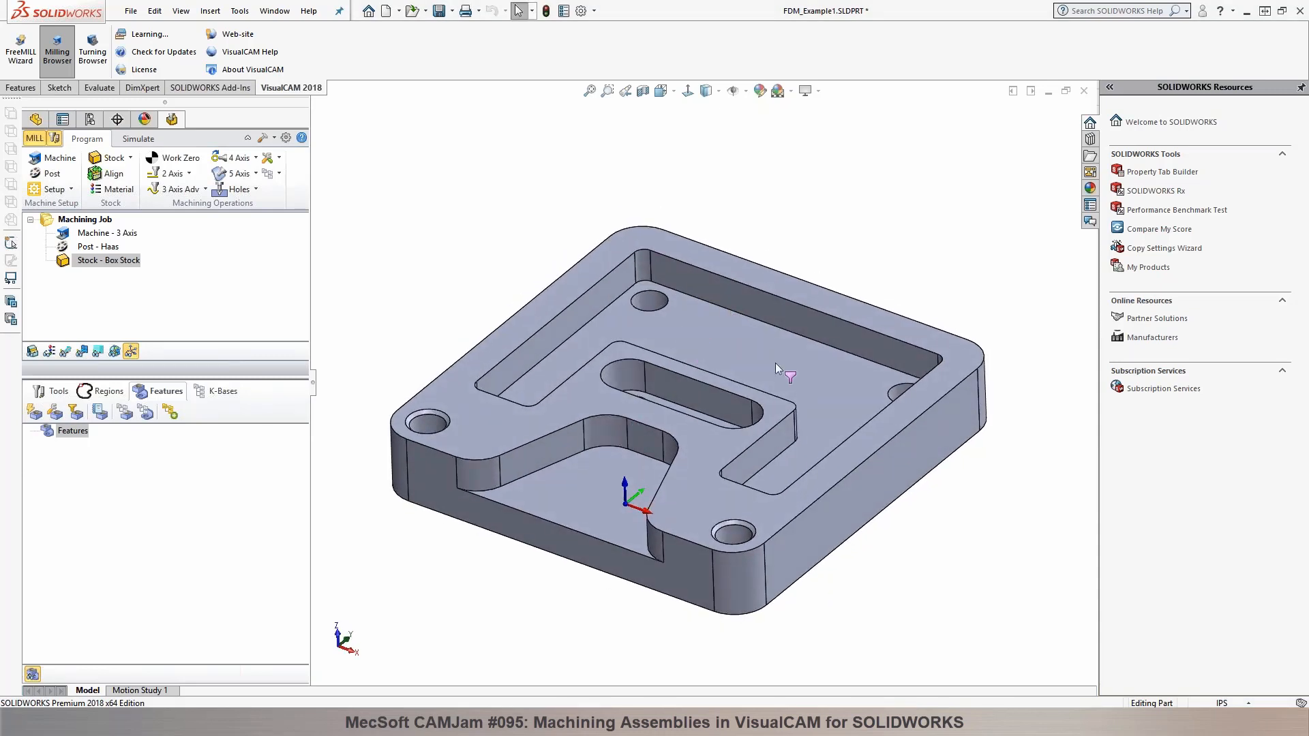
pyautogui.moveTo(689, 341)
pyautogui.mouseDown(button='middle')
pyautogui.moveTo(677, 329)
pyautogui.moveTo(683, 338)
pyautogui.moveTo(689, 311)
pyautogui.moveTo(699, 326)
pyautogui.mouseUp(button='middle')
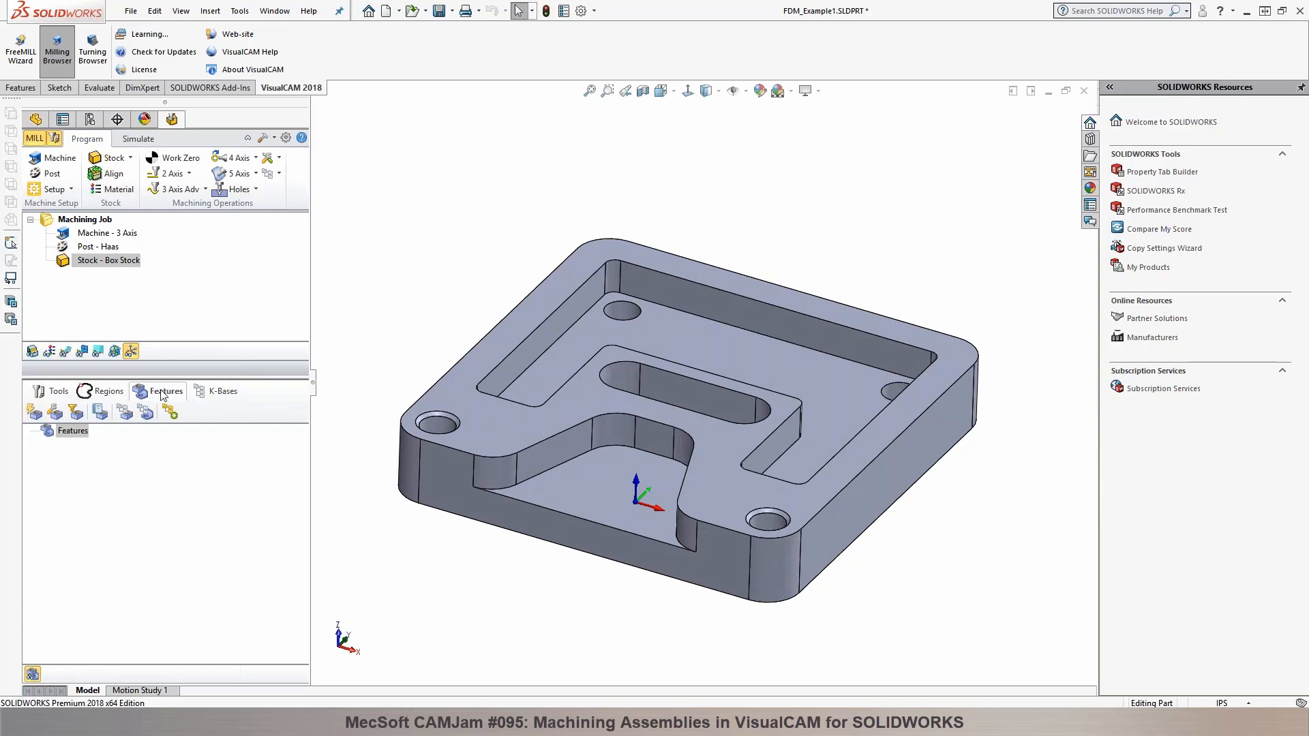
pyautogui.click(34, 414)
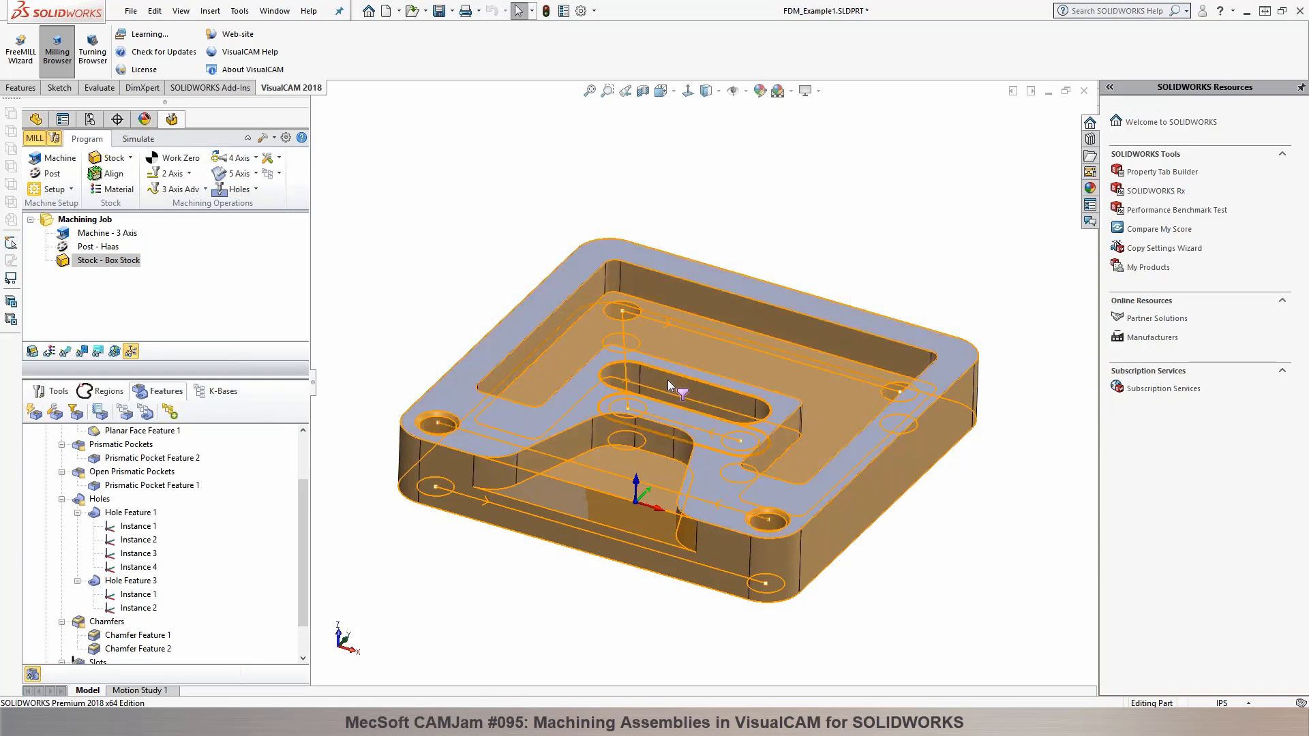
# Step: Review the detected silhouette, planar face, pocket and hole features, and the machining operations offered for Prismatic Pocket Feature 2
pyautogui.scroll(2, 211, 504)
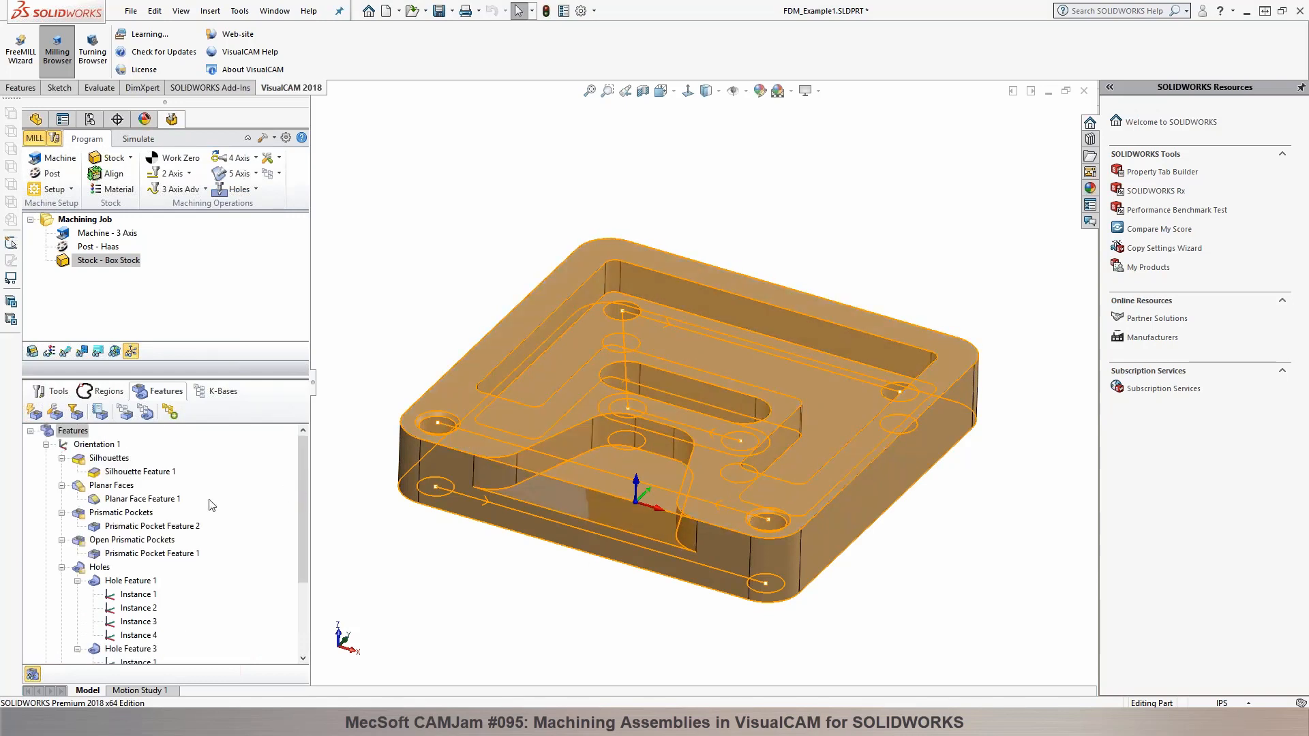
pyautogui.click(94, 471)
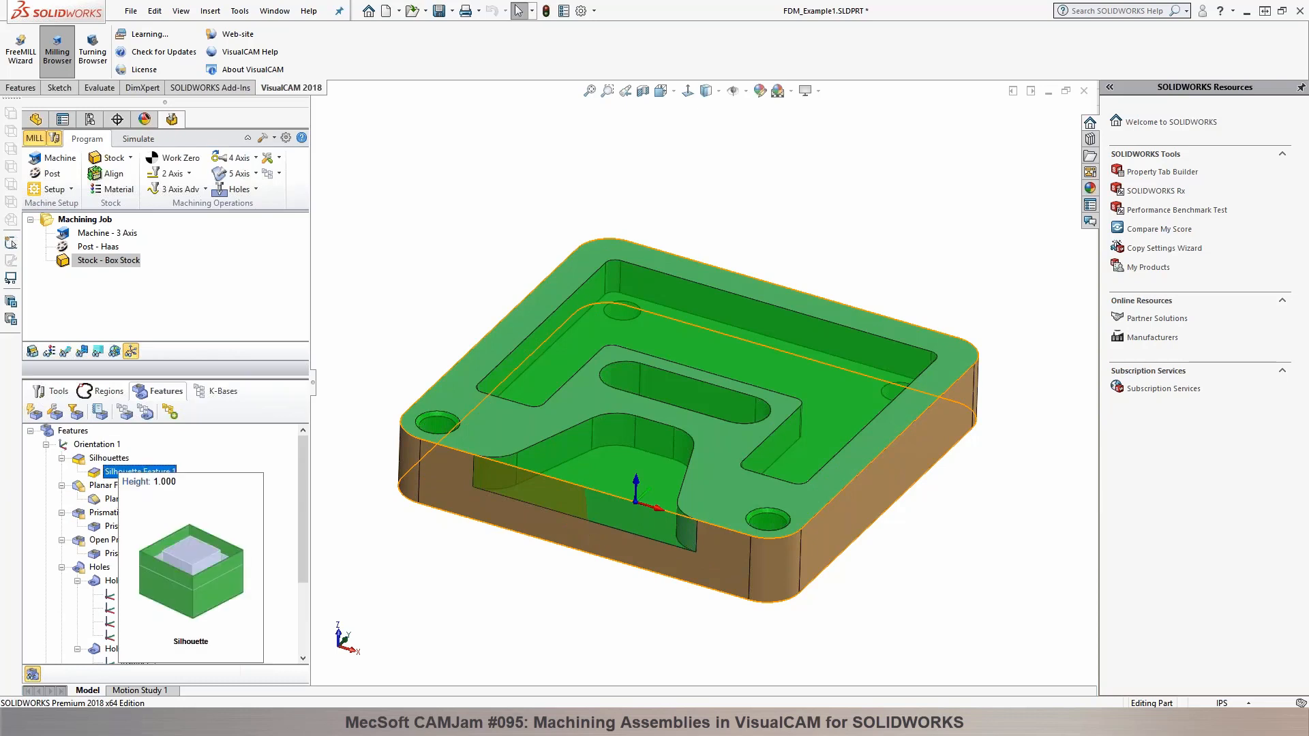
pyautogui.click(130, 500)
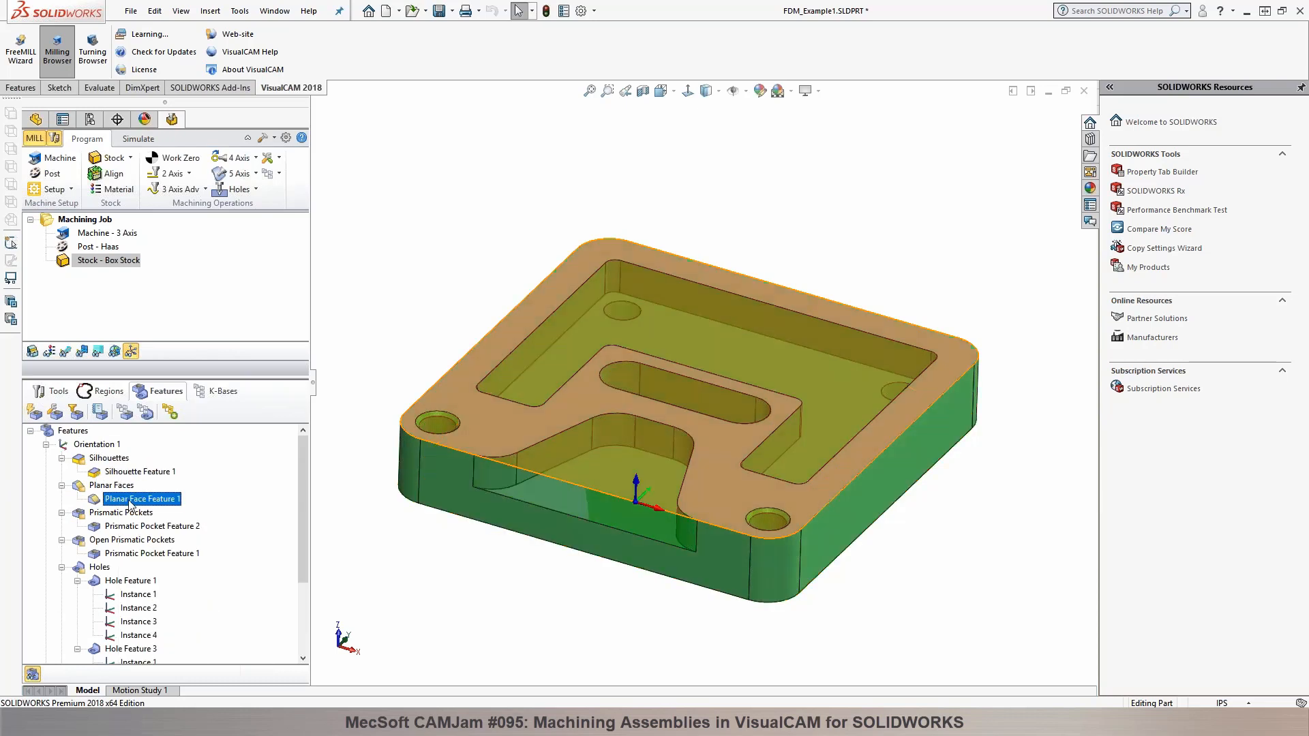
pyautogui.click(126, 526)
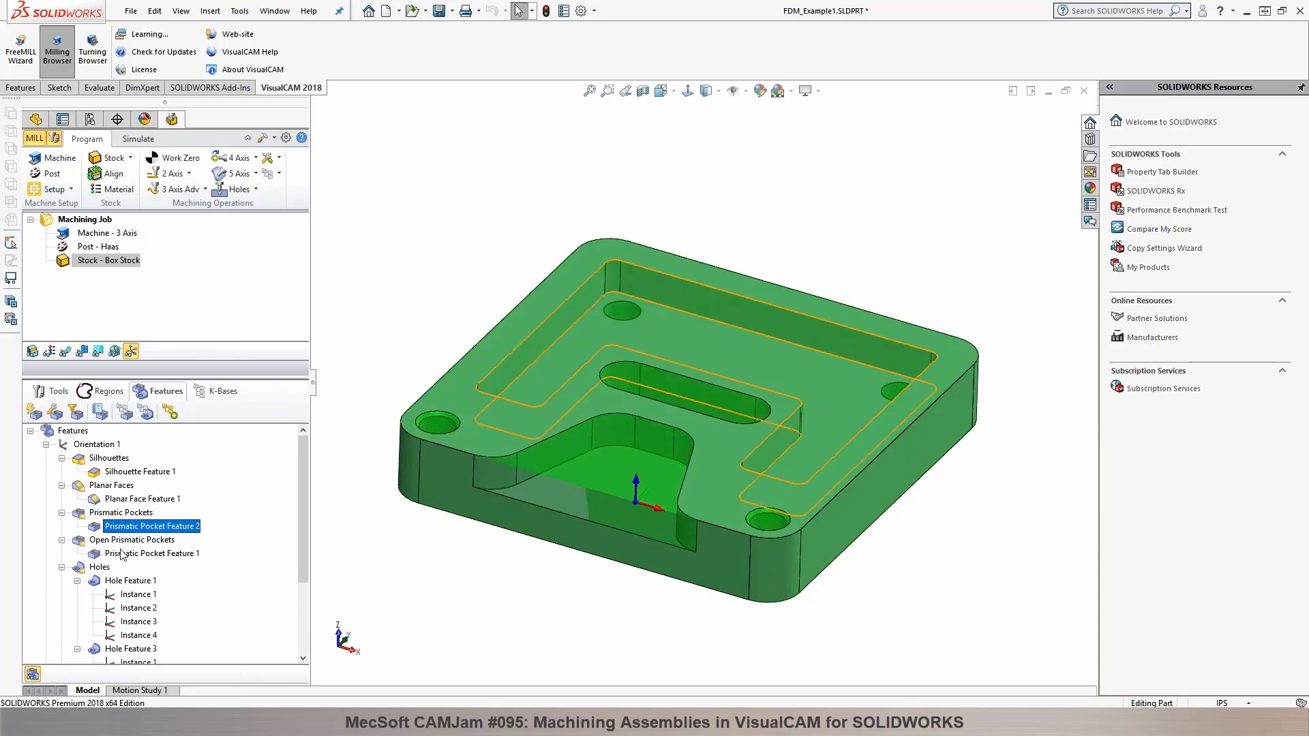
pyautogui.click(120, 552)
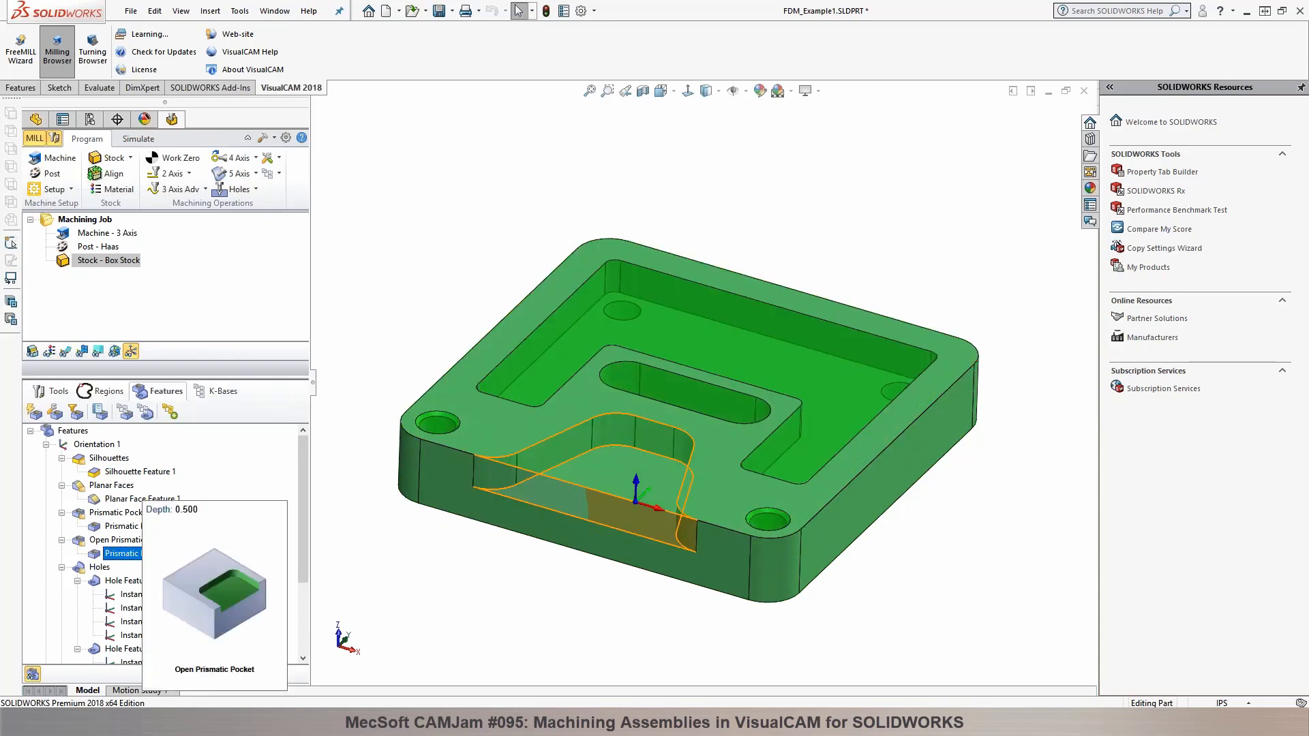
pyautogui.scroll(-1, 120, 551)
pyautogui.click(118, 542)
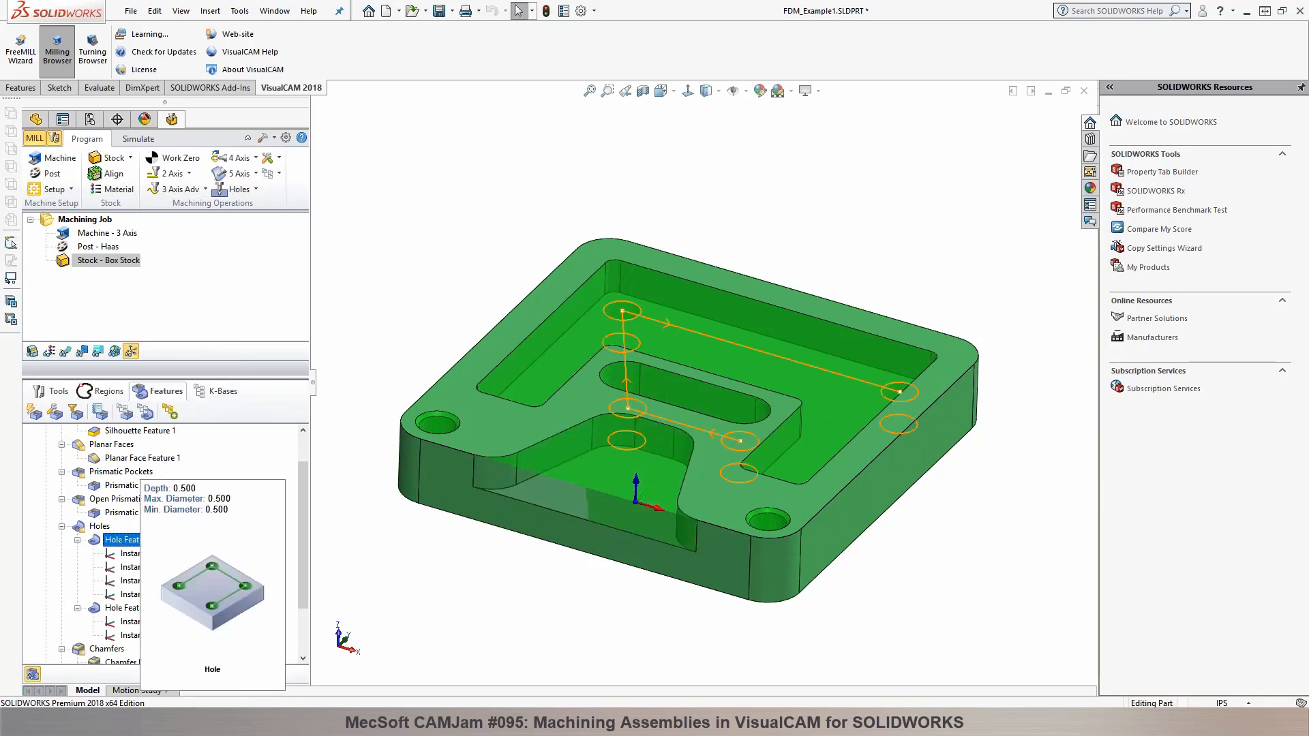
pyautogui.rightClick(652, 282)
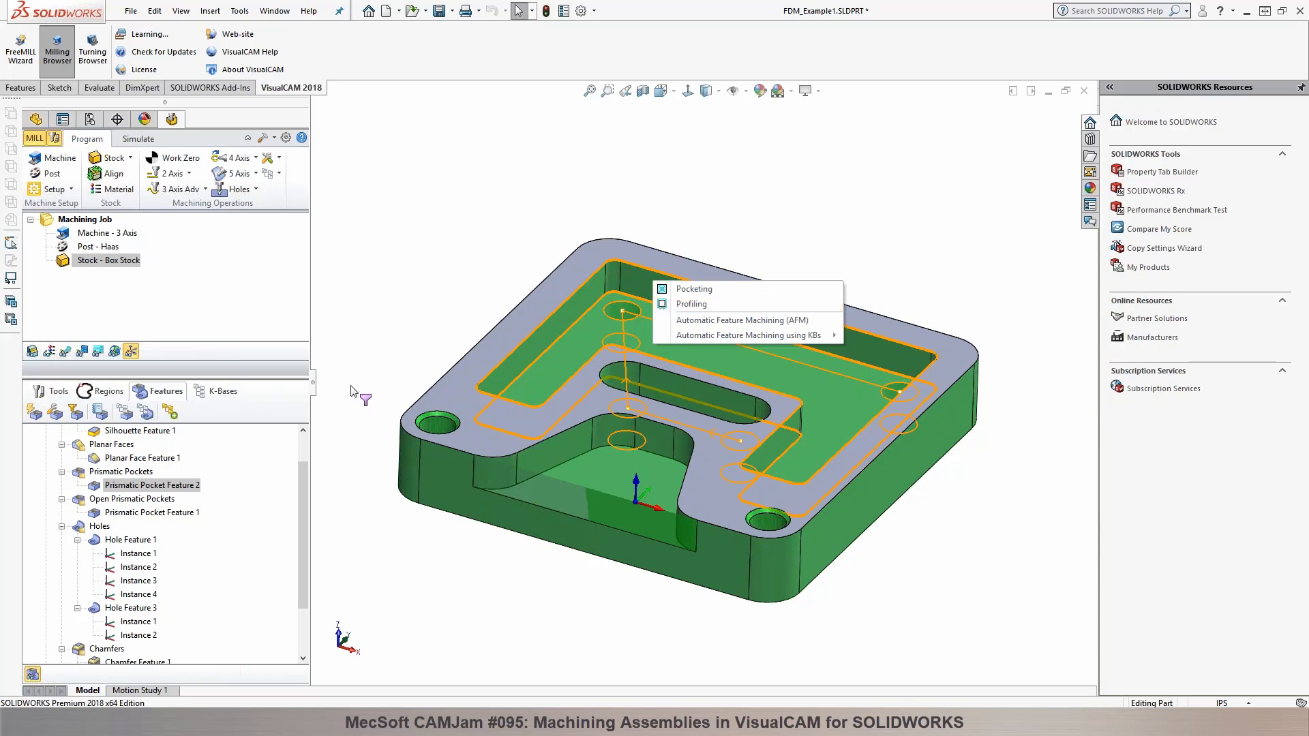
pyautogui.click(269, 466)
# Step: Run Automatic Feature Machining (AFM) on all the features under Orientation 1
pyautogui.click(98, 445)
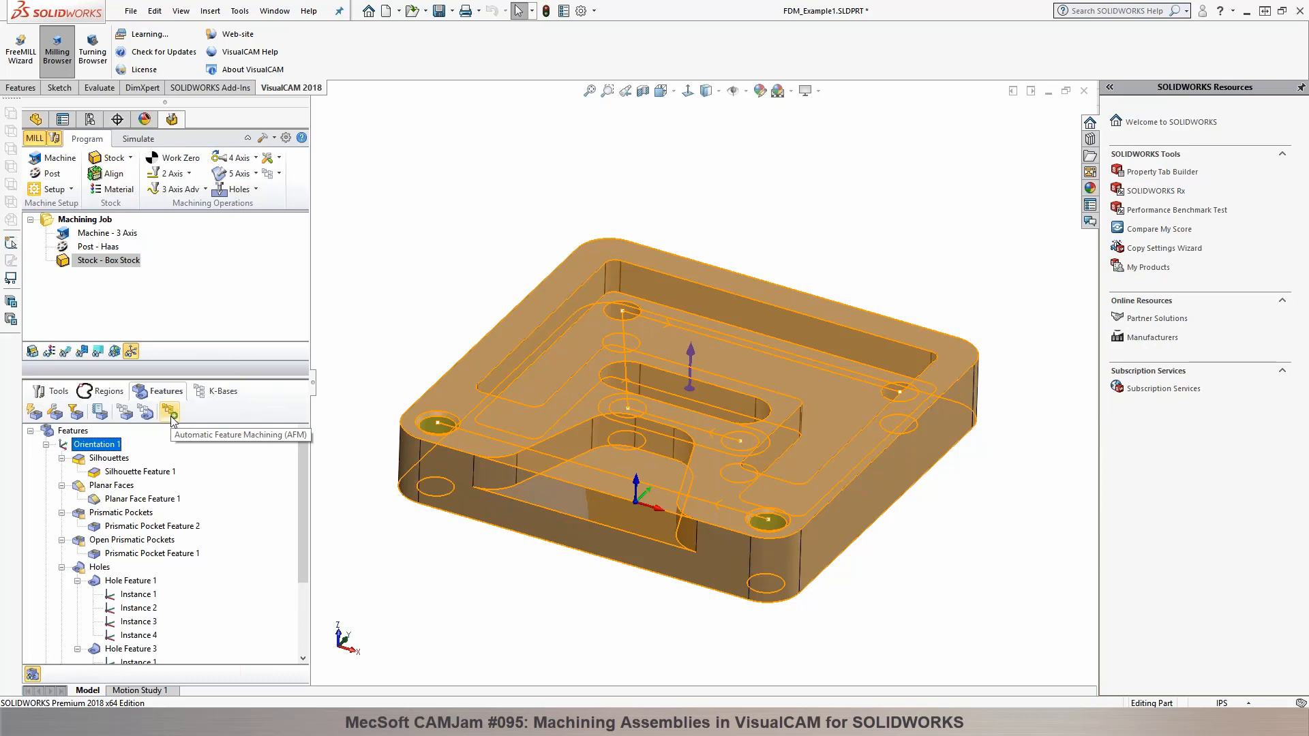
pyautogui.click(170, 412)
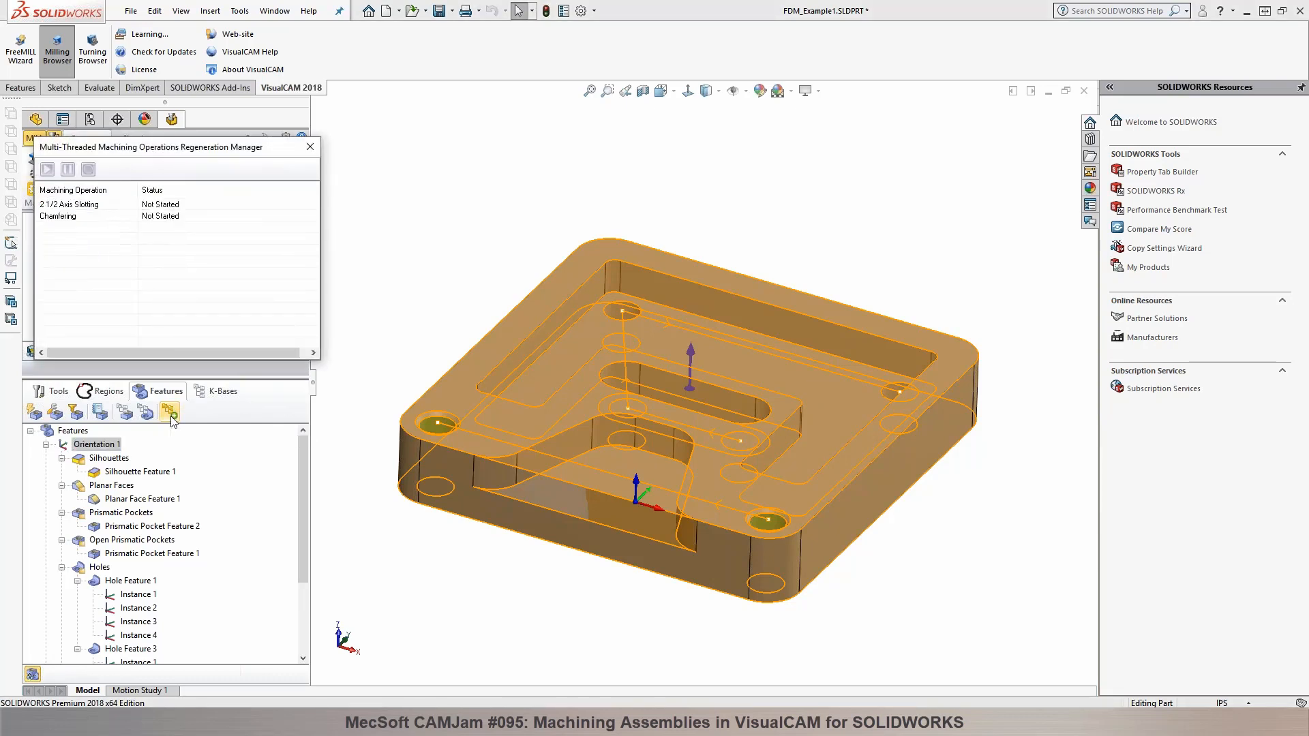
# Step: Inspect the toolpaths of the two 2 1/2 Axis Facing operations and the 2 1/2 Axis Pocketing operation, and the tools list
pyautogui.click(116, 235)
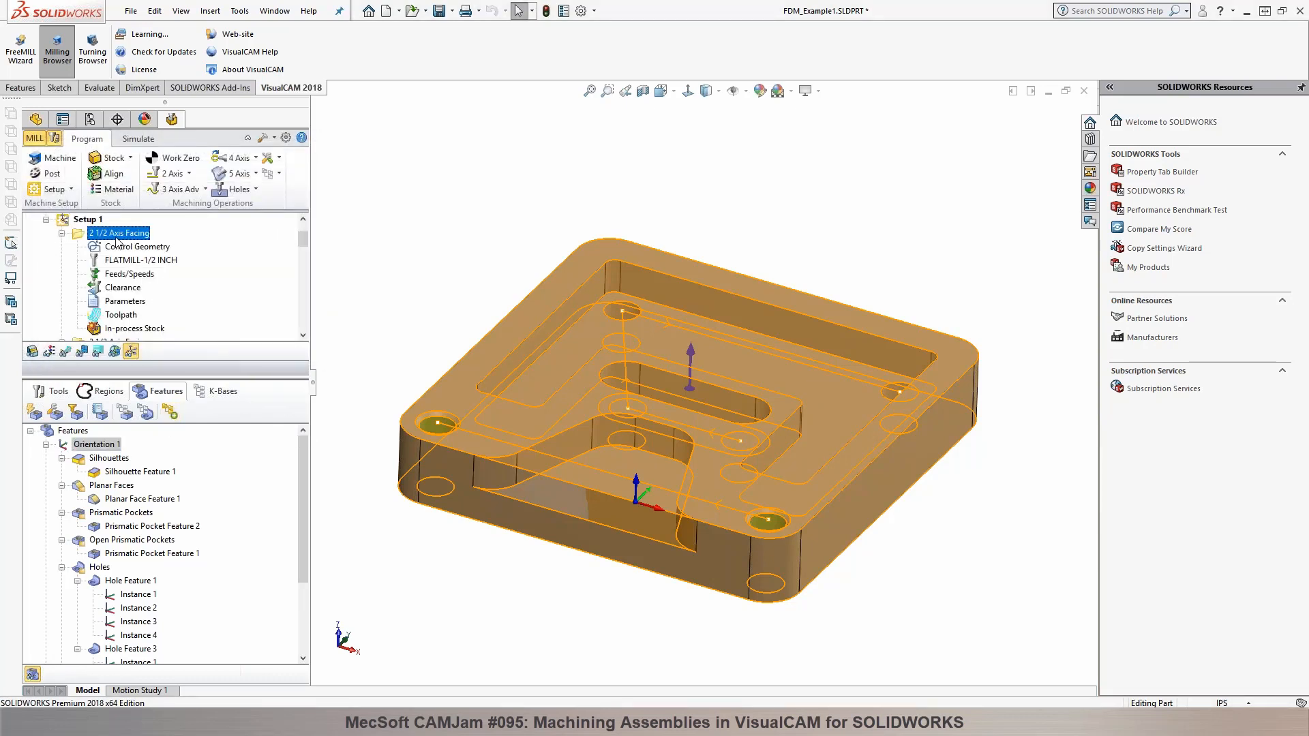
pyautogui.click(63, 233)
pyautogui.click(91, 248)
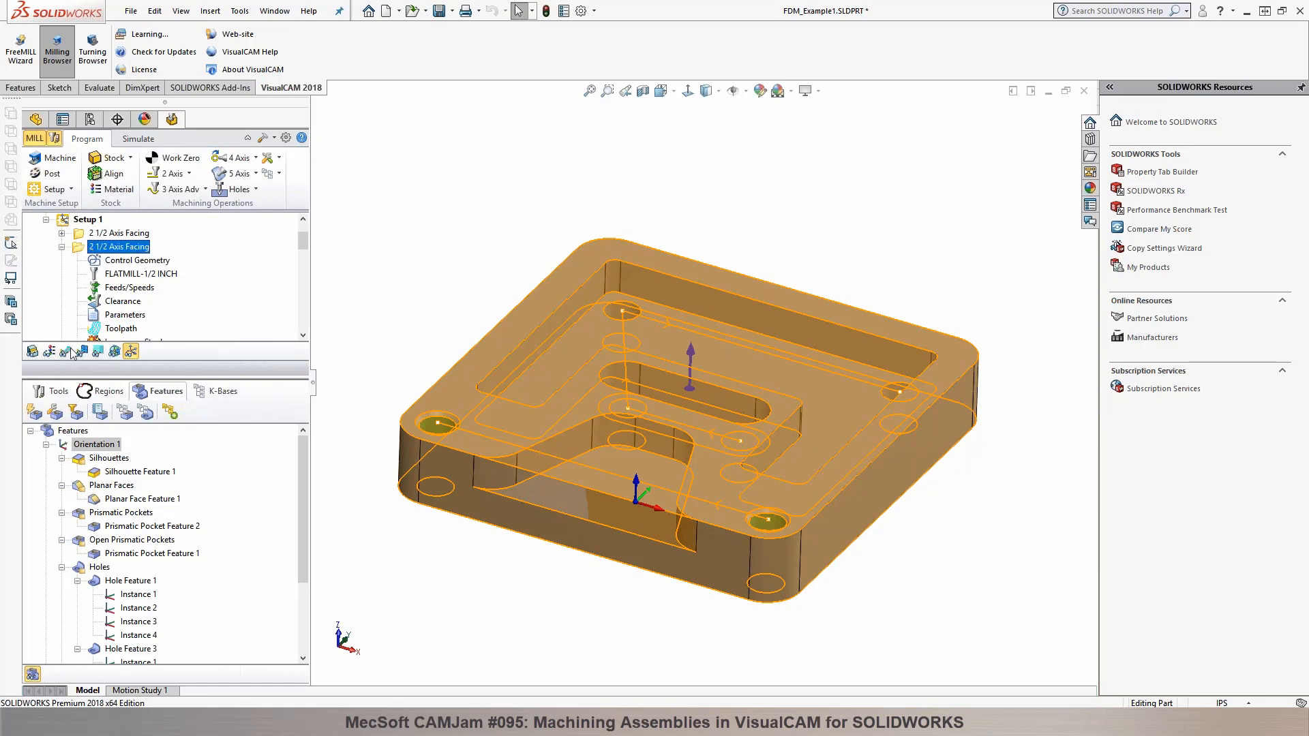
pyautogui.click(54, 391)
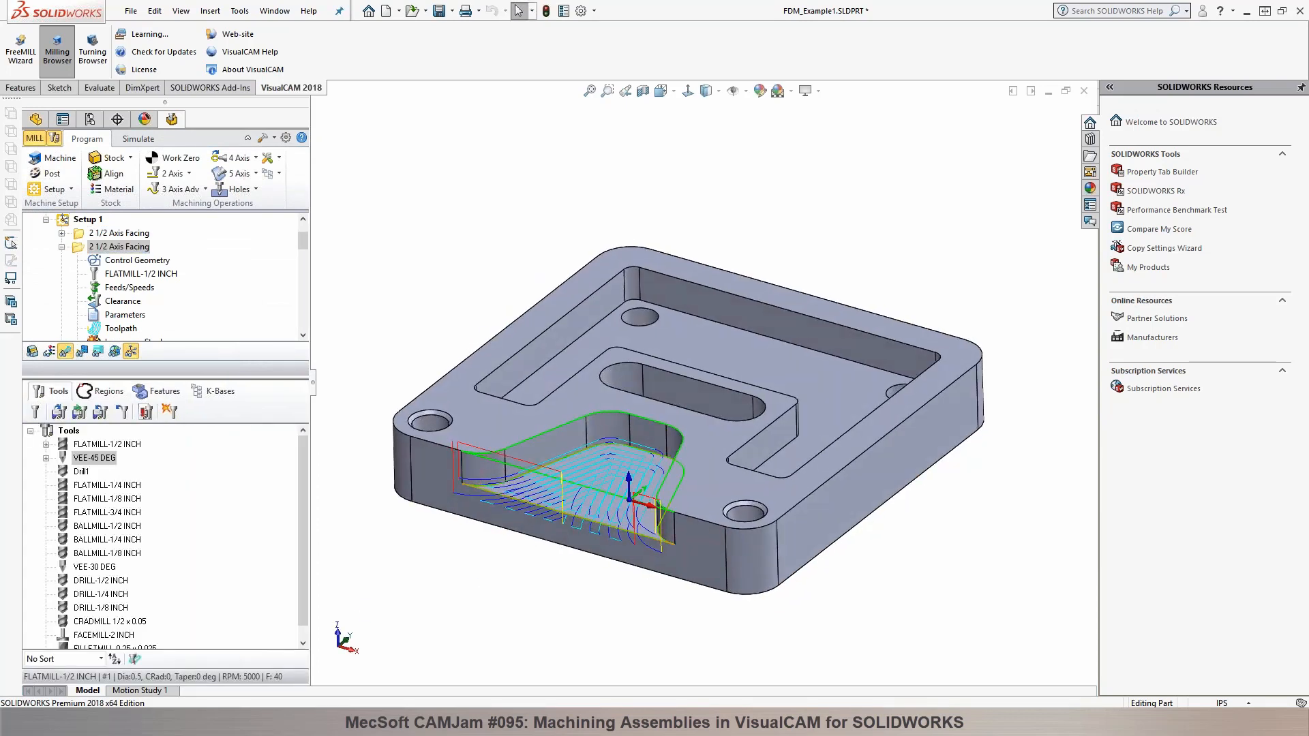
pyautogui.click(62, 248)
pyautogui.click(129, 261)
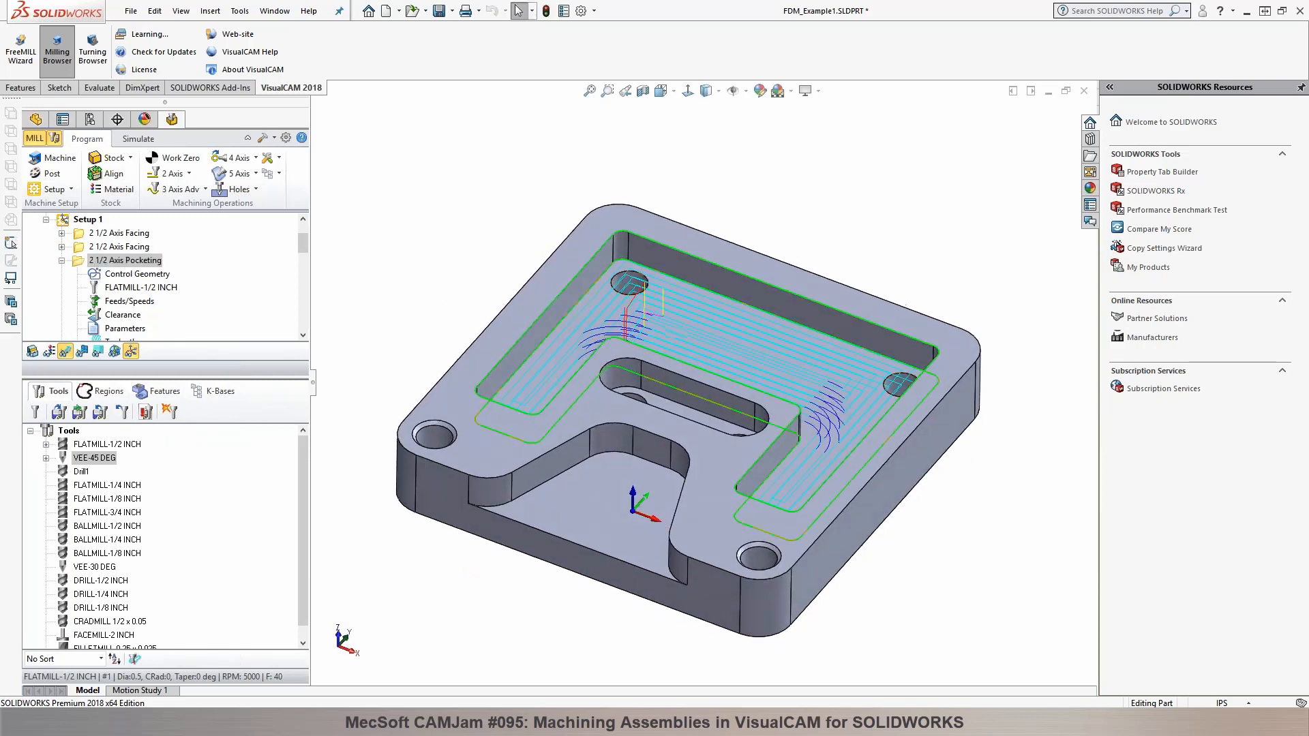
pyautogui.click(62, 261)
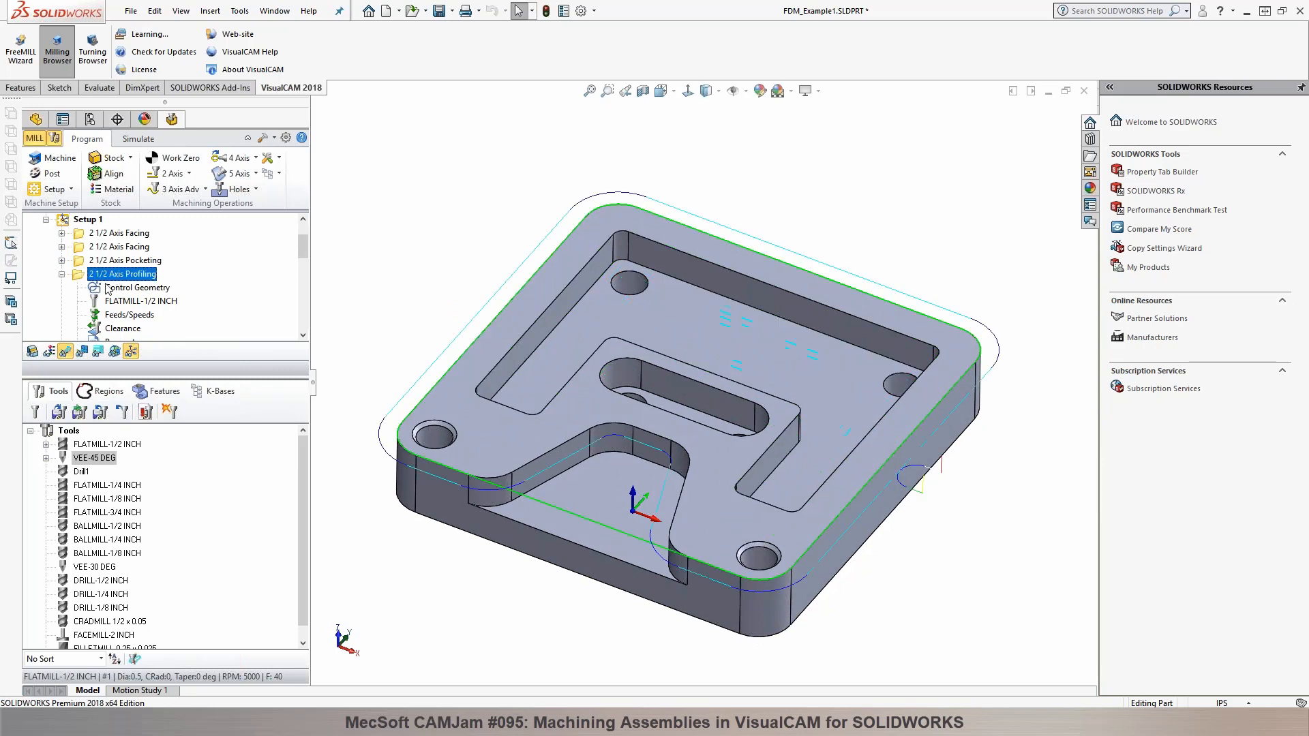
# Step: Inspect the toolpaths of the 2 1/2 Axis Profiling, 2 1/2 Axis Slotting and Chamfering operations in Setup 1
pyautogui.click(62, 274)
pyautogui.click(102, 289)
pyautogui.click(101, 289)
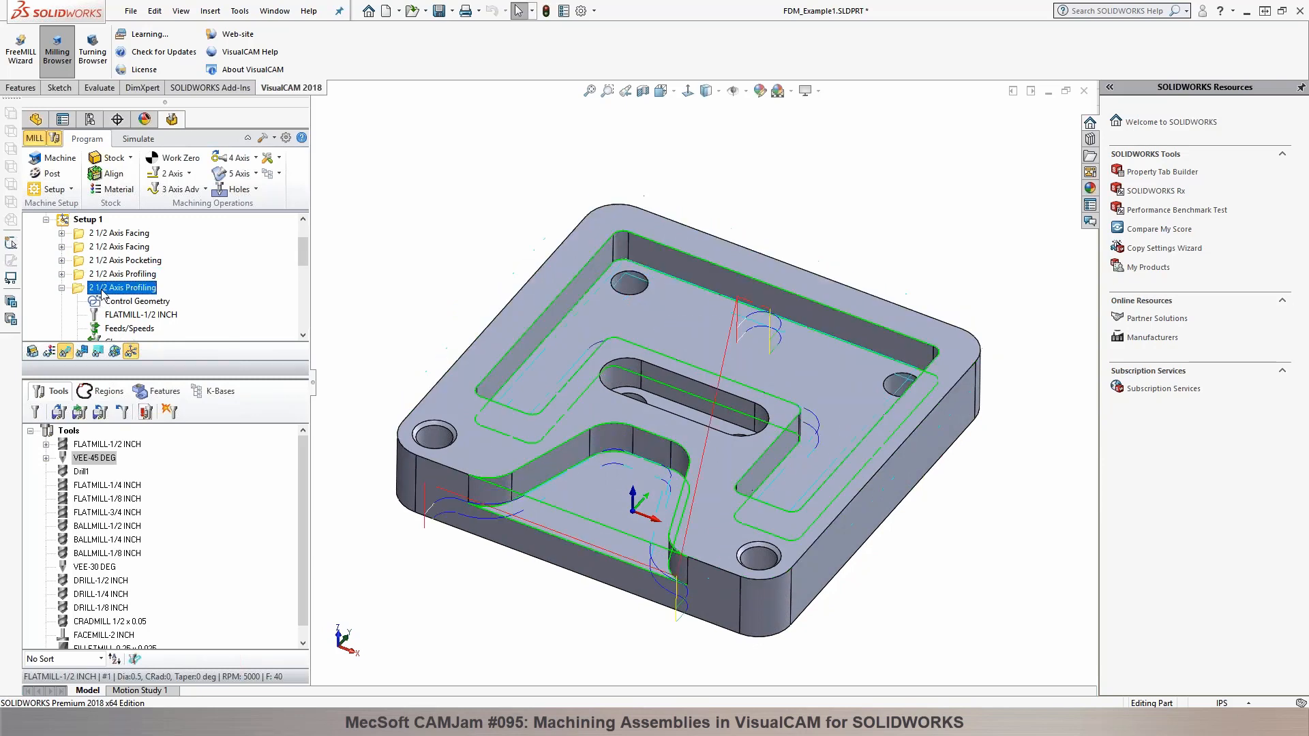
pyautogui.click(62, 287)
pyautogui.click(106, 304)
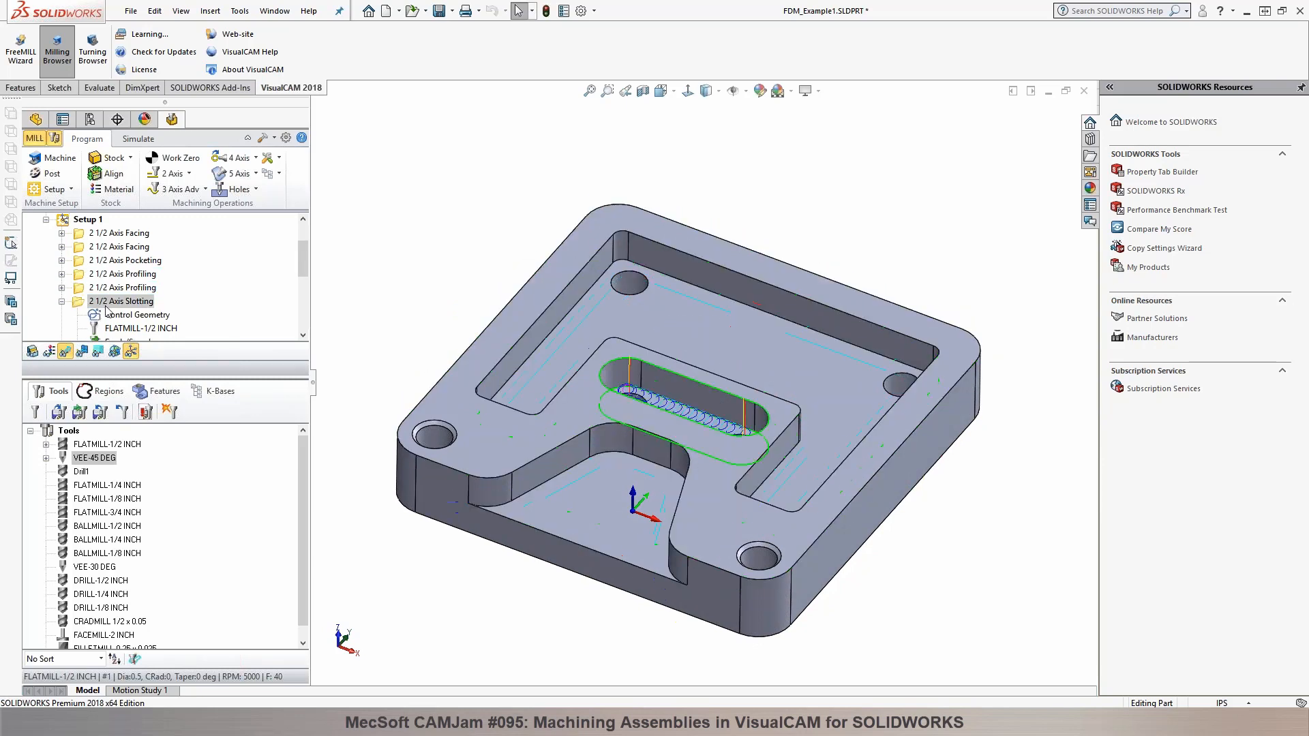
pyautogui.moveTo(372, 334)
pyautogui.mouseDown(button='middle')
pyautogui.moveTo(366, 367)
pyautogui.moveTo(373, 313)
pyautogui.mouseUp(button='middle')
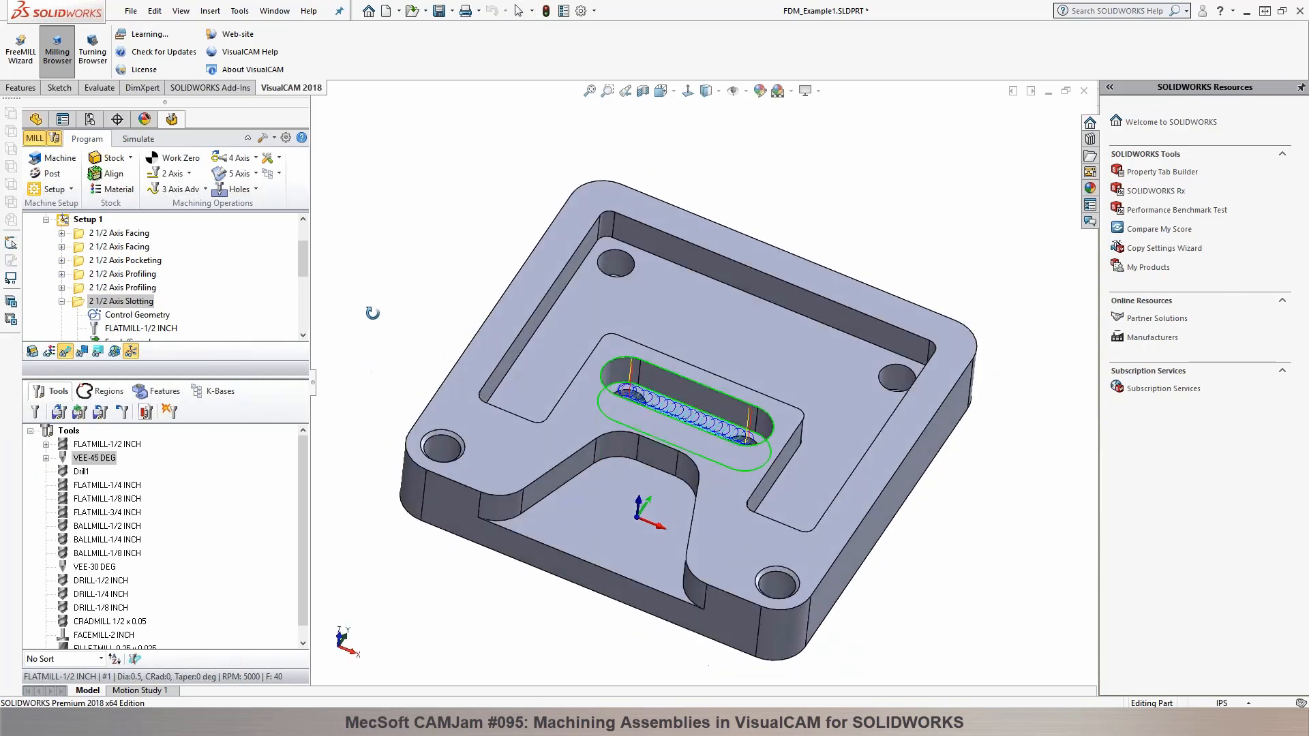
pyautogui.click(62, 301)
pyautogui.click(104, 315)
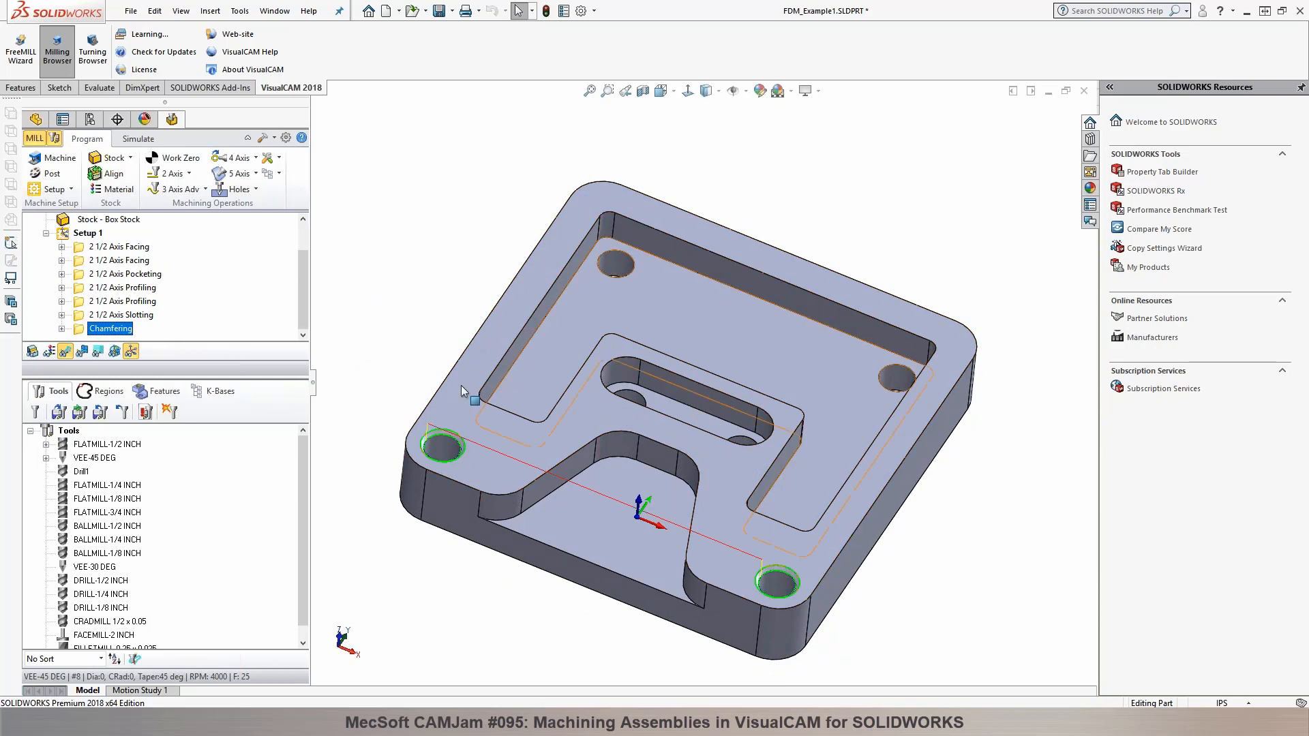
# Step: Generate a Drill operation for Hole Feature 1 with the DRILL-1/2 INCH tool and place it before Chamfering in Setup 1
pyautogui.click(158, 390)
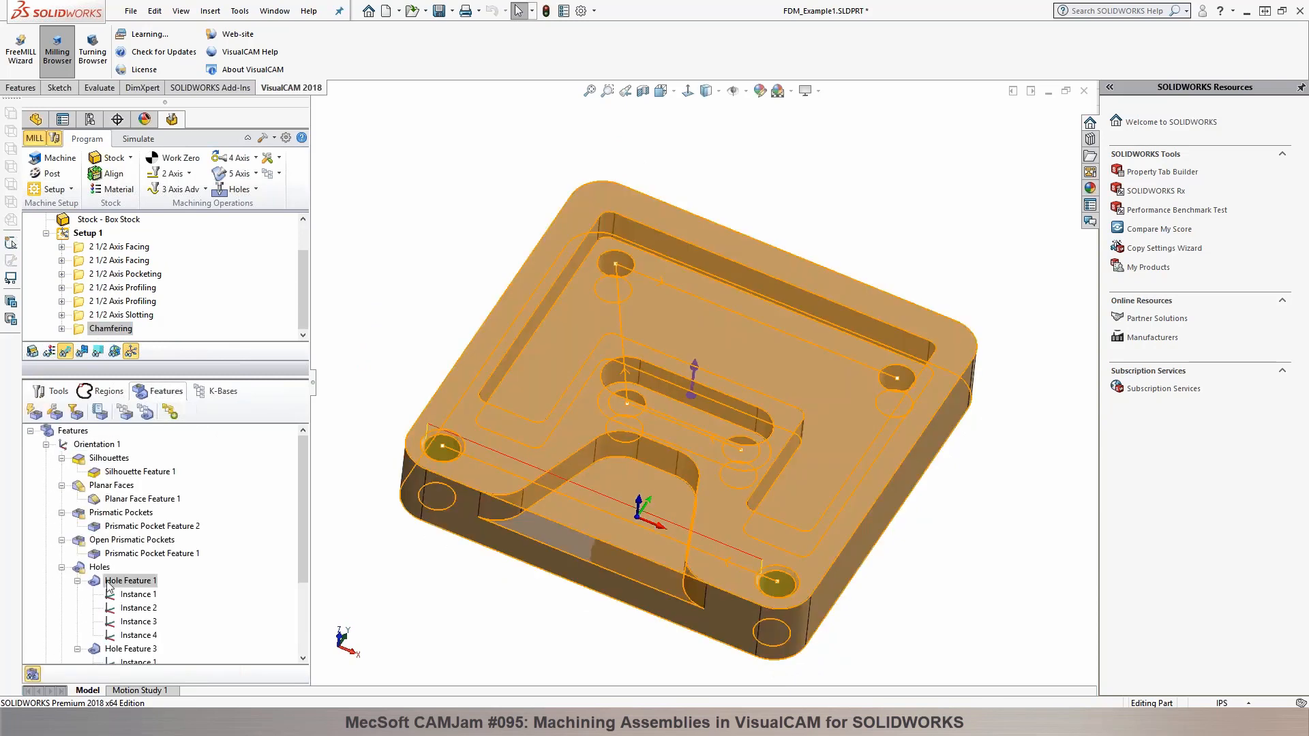
pyautogui.click(109, 581)
pyautogui.moveTo(109, 586)
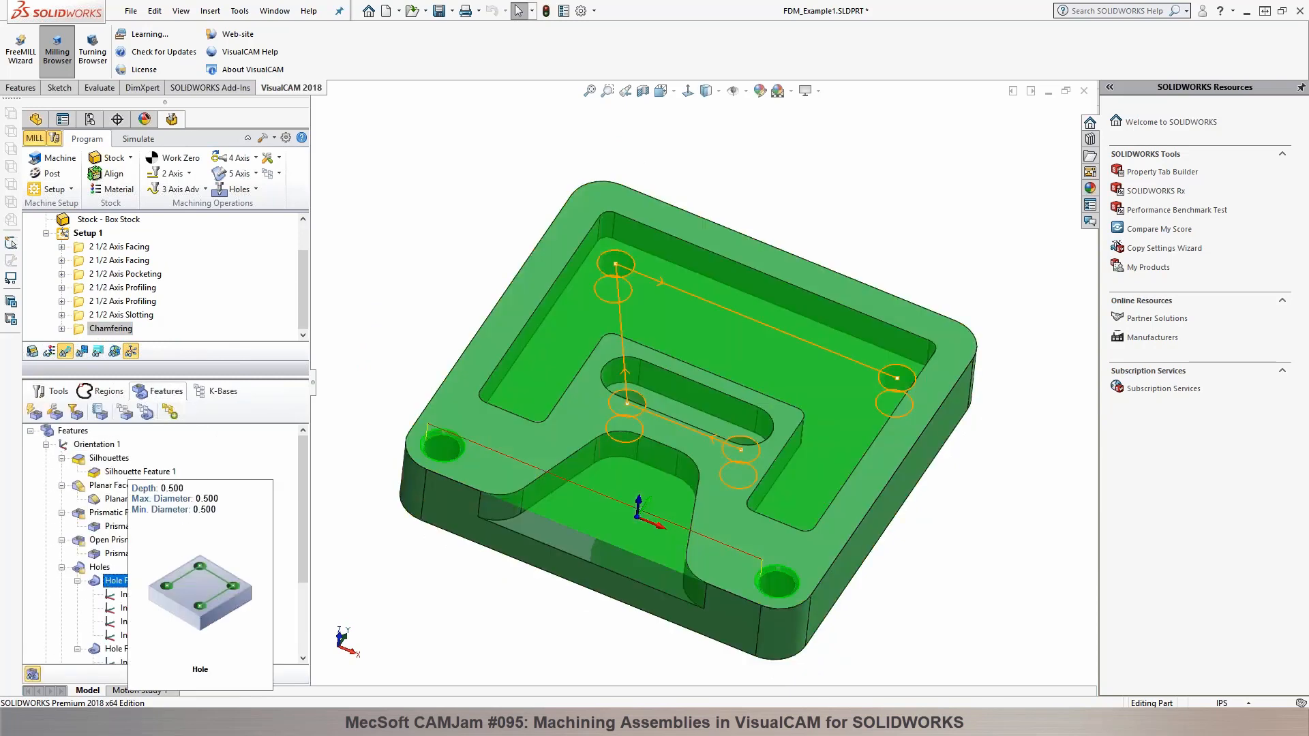
pyautogui.rightClick(111, 583)
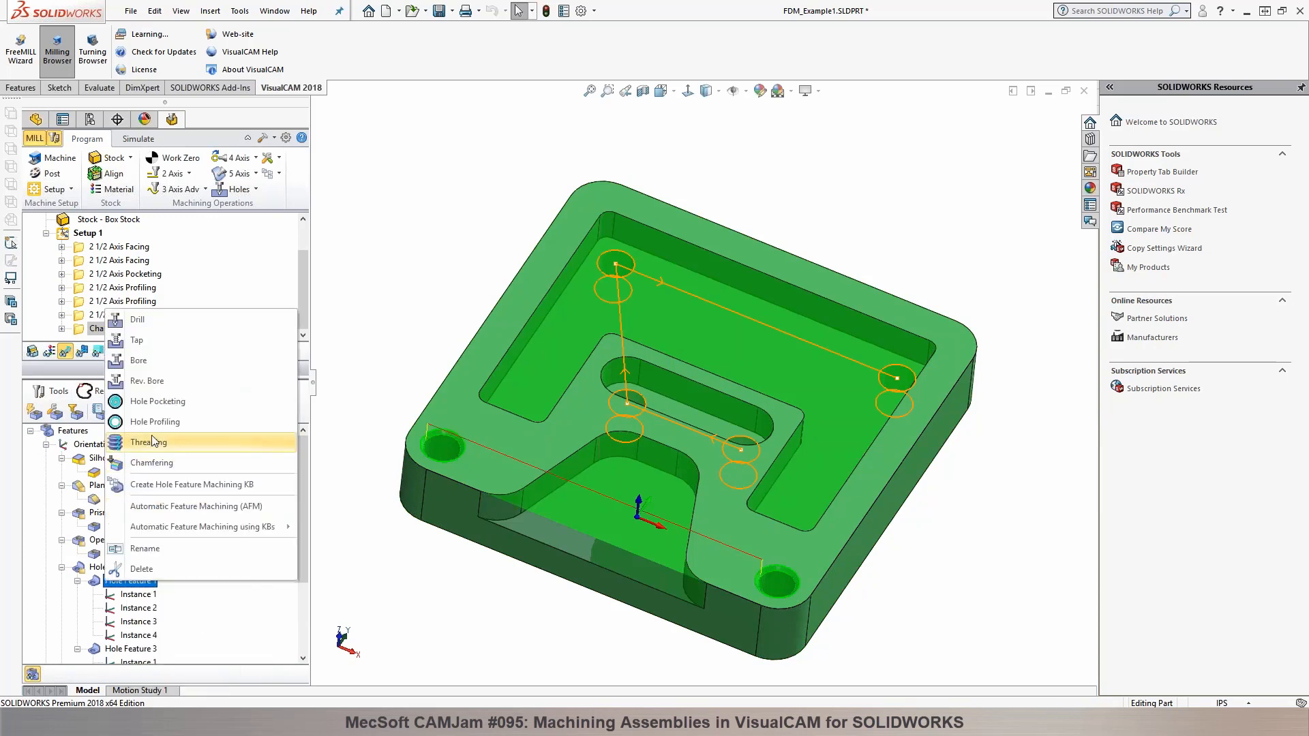
pyautogui.click(156, 324)
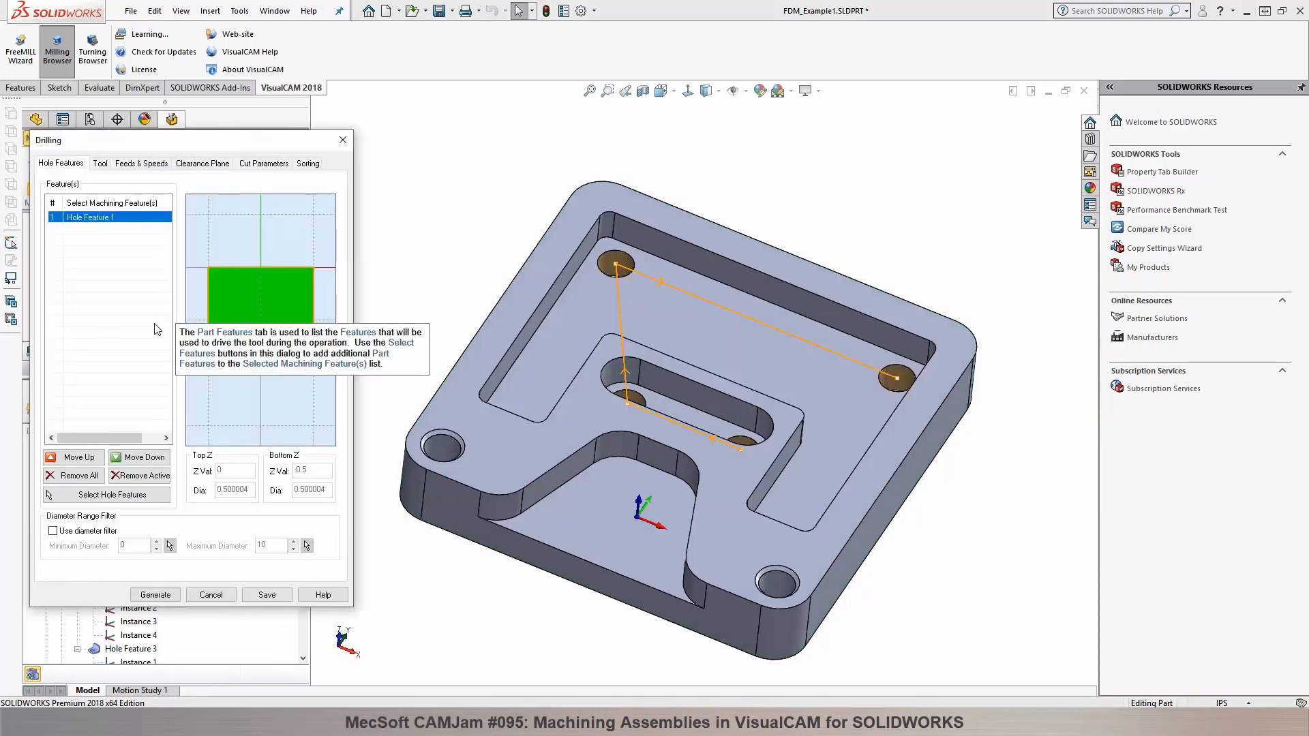
pyautogui.click(100, 163)
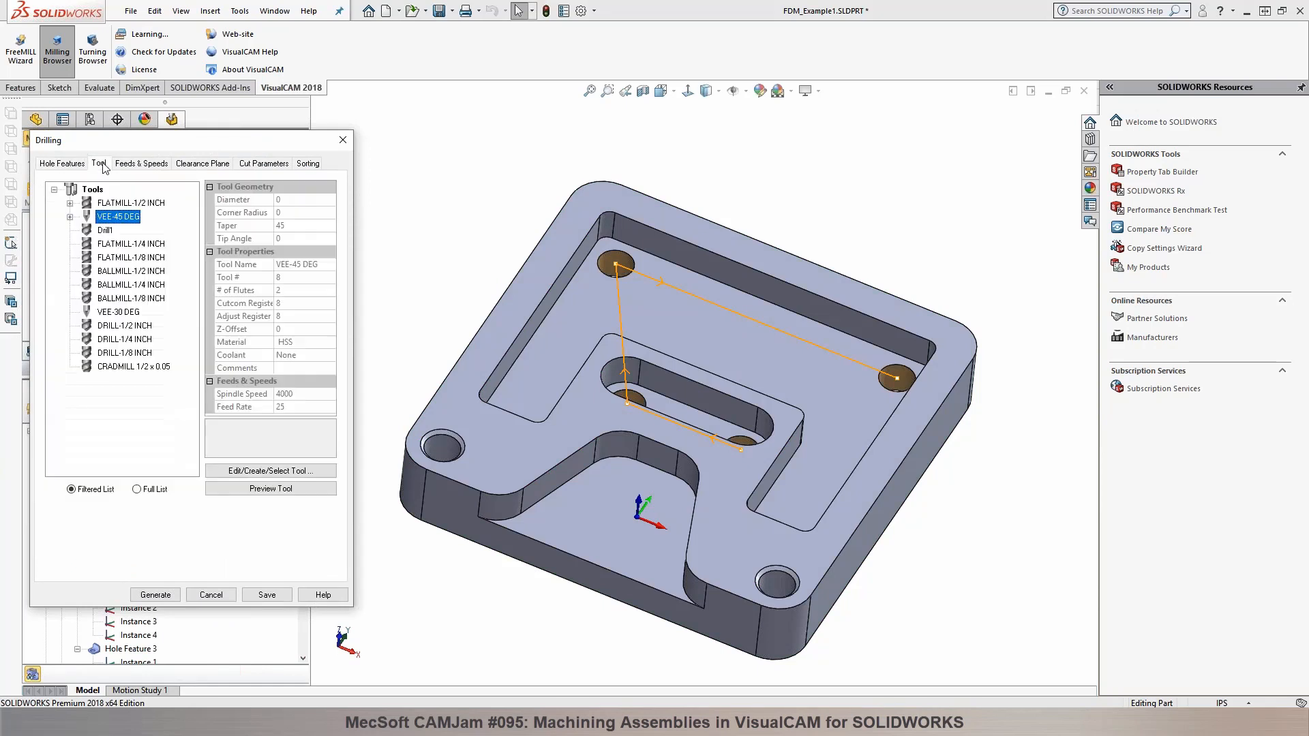
pyautogui.moveTo(107, 200)
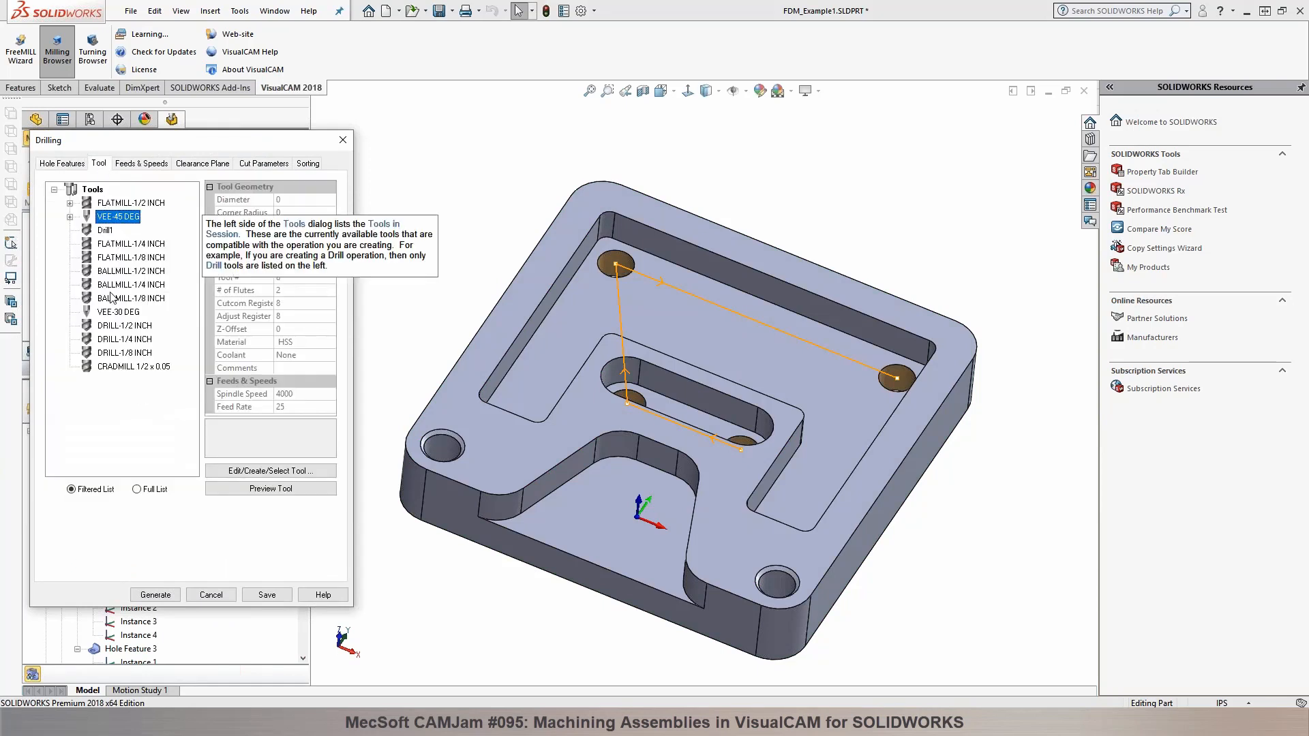
pyautogui.click(117, 327)
pyautogui.click(155, 595)
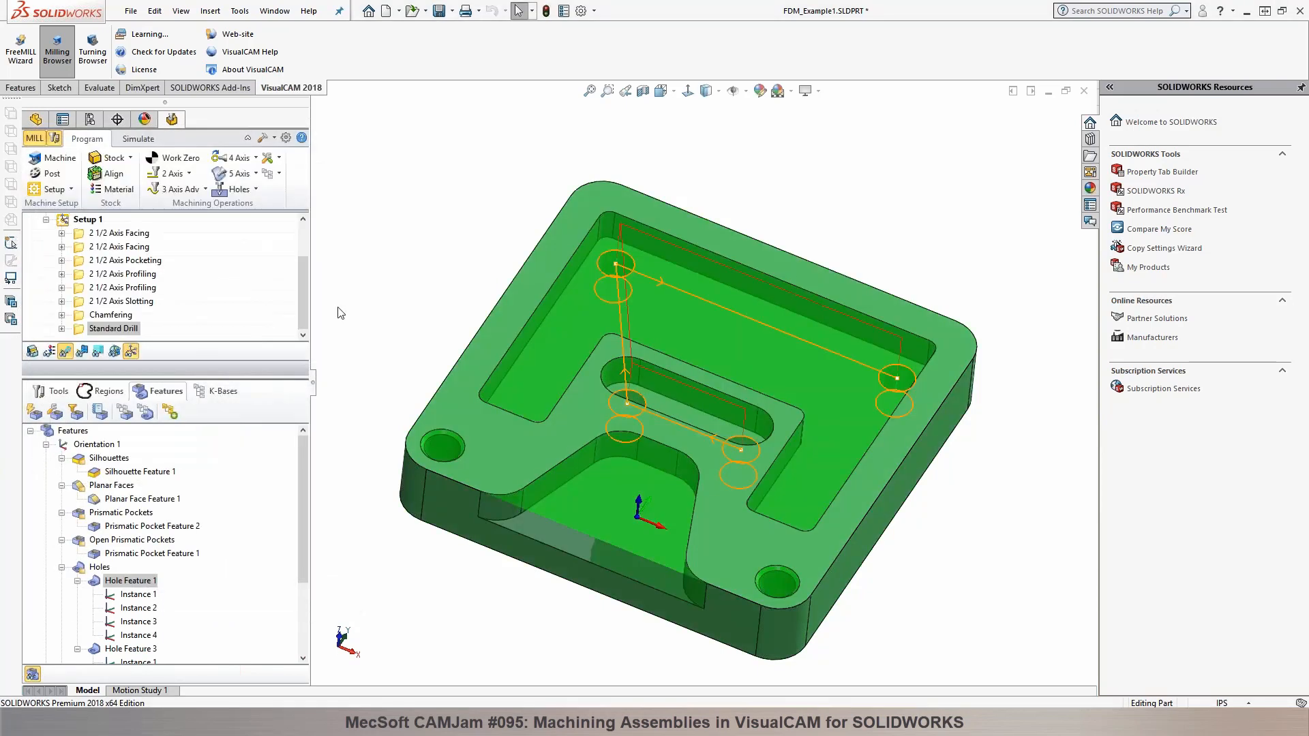
pyautogui.moveTo(444, 246); pyautogui.dragTo(405, 219, button='middle')
pyautogui.moveTo(113, 317); pyautogui.dragTo(113, 314)
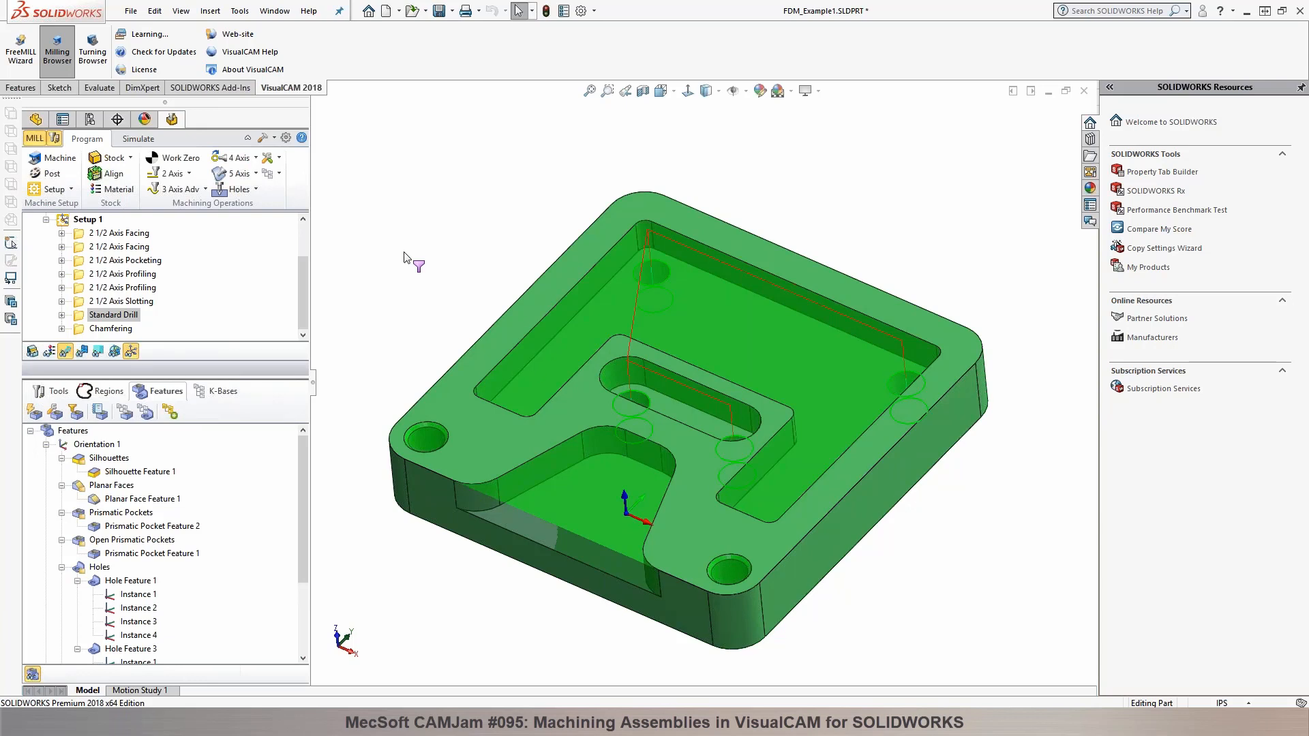
pyautogui.moveTo(458, 272); pyautogui.dragTo(481, 254, button='middle')
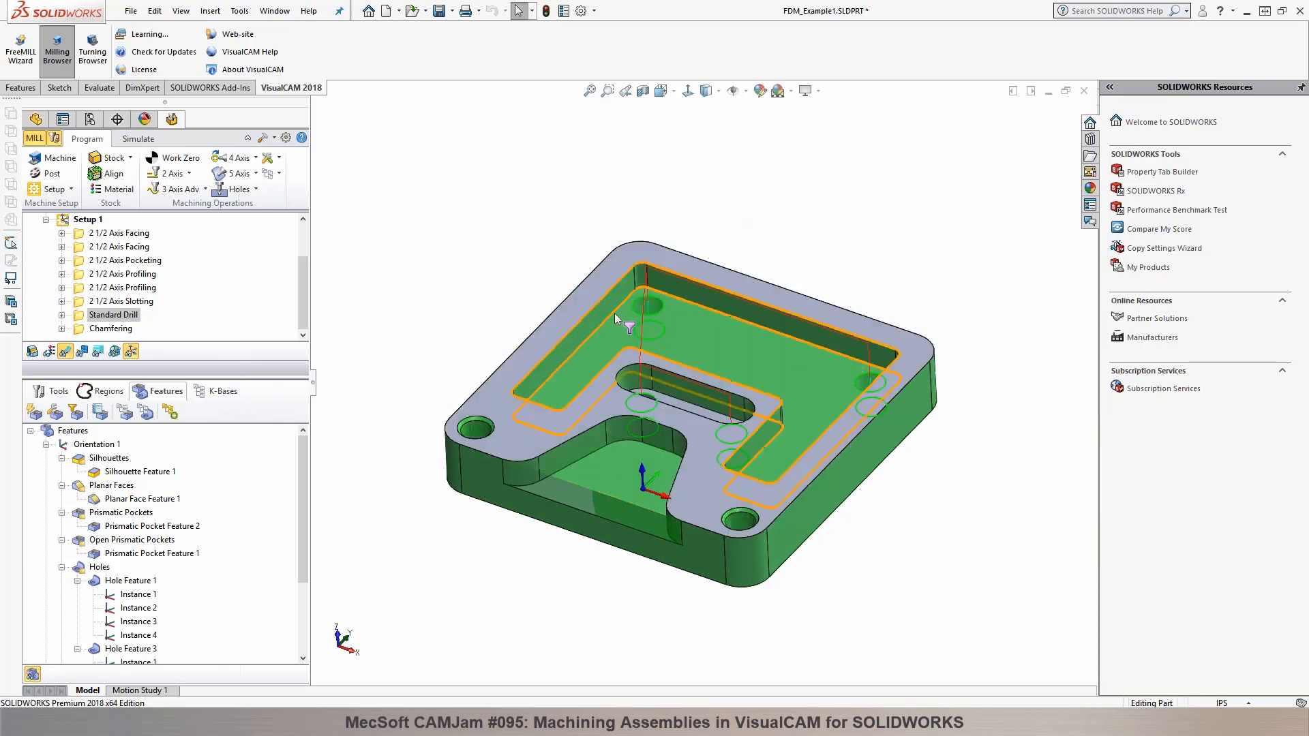
pyautogui.scroll(-1, 493, 280)
pyautogui.moveTo(494, 278); pyautogui.dragTo(501, 270, button='middle')
pyautogui.scroll(1, 965, 495)
pyautogui.scroll(-1, 893, 469)
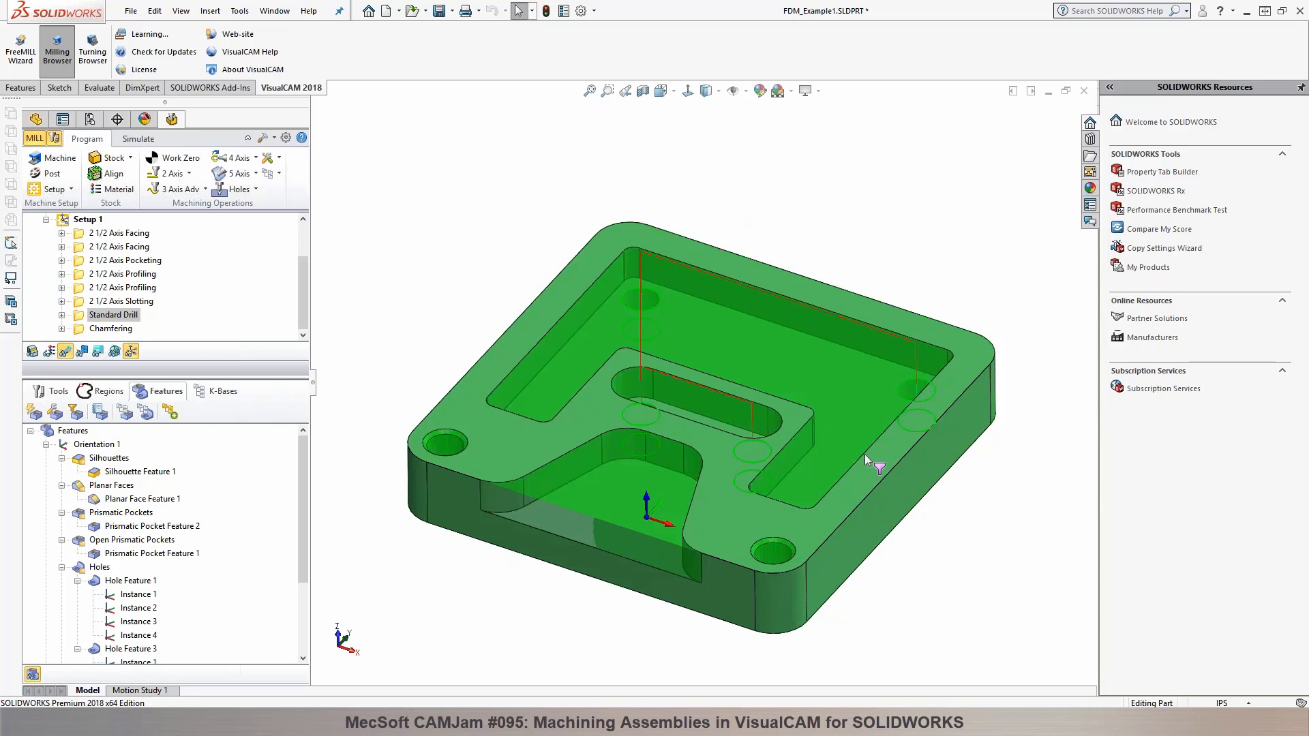
# Step: Change the 2 1/2 Axis Pocketing cut pattern to High Speed, regenerate the operation and check its toolpath
pyautogui.click(859, 454)
pyautogui.click(132, 263)
pyautogui.doubleClick(90, 264)
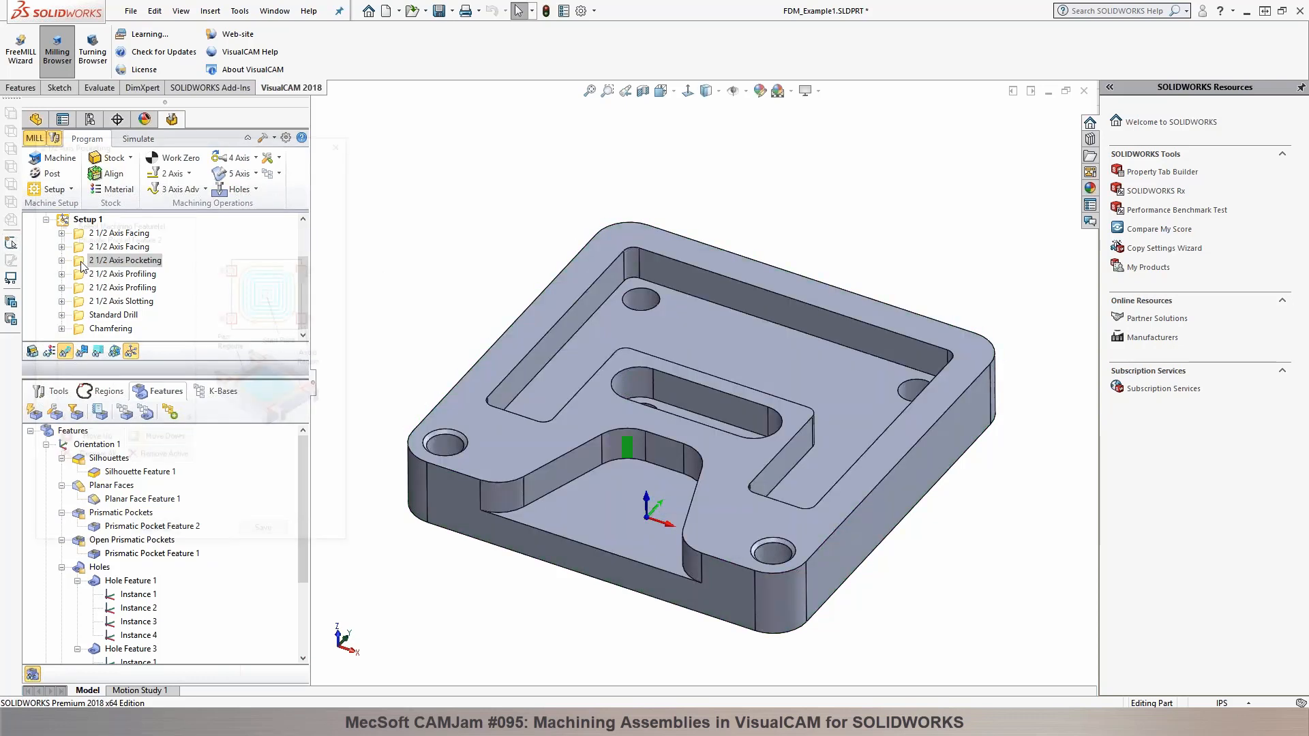
pyautogui.click(67, 165)
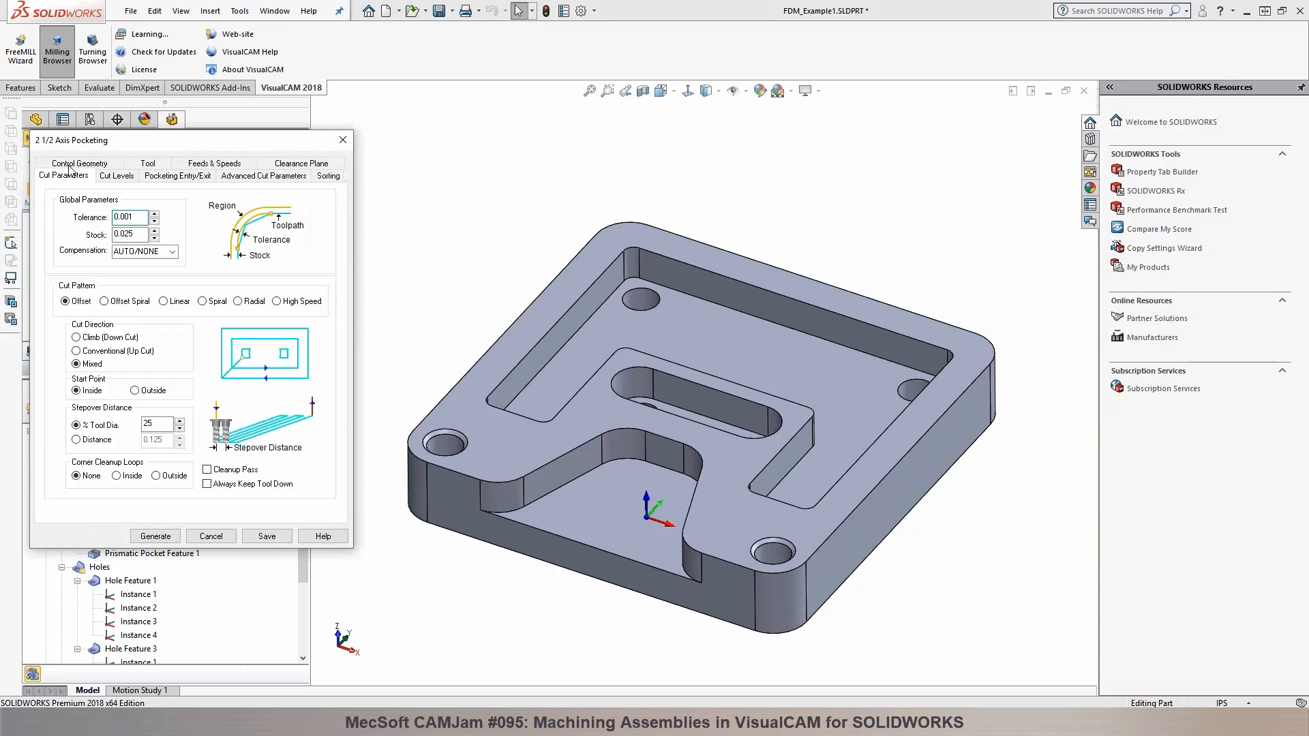
pyautogui.click(275, 301)
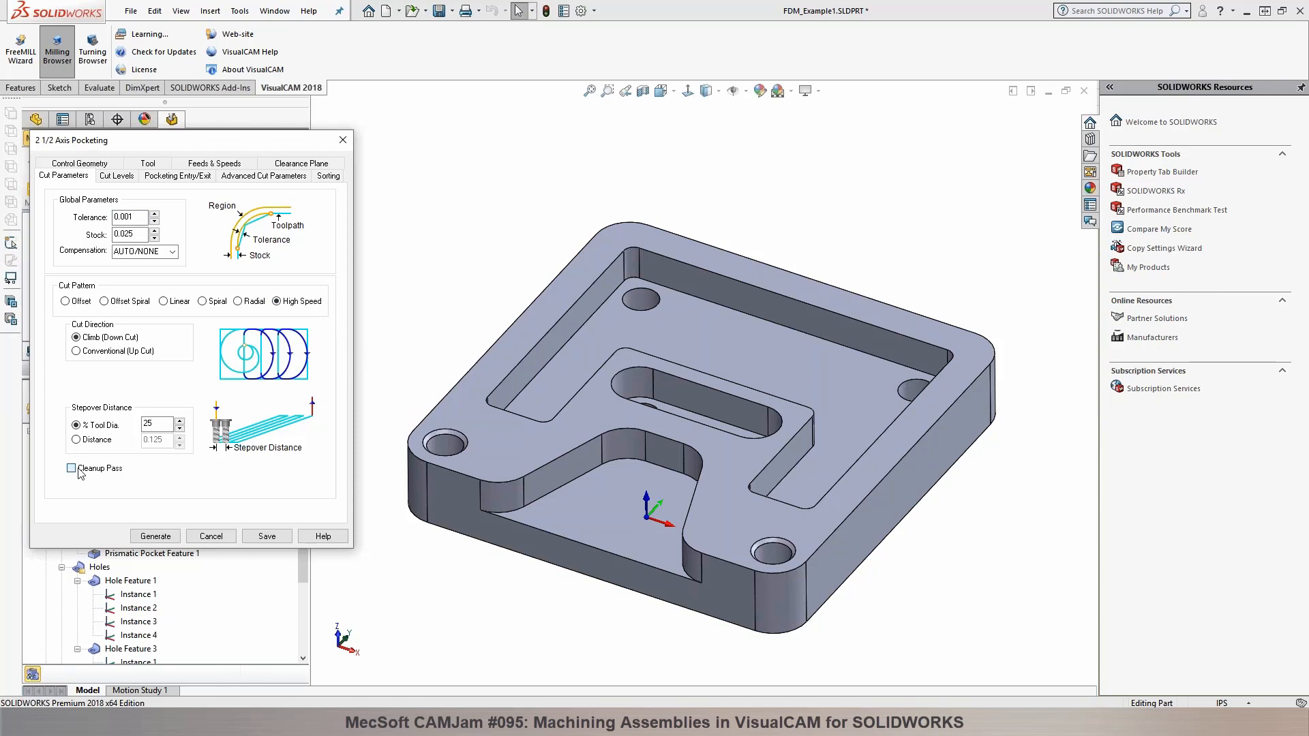
pyautogui.click(158, 538)
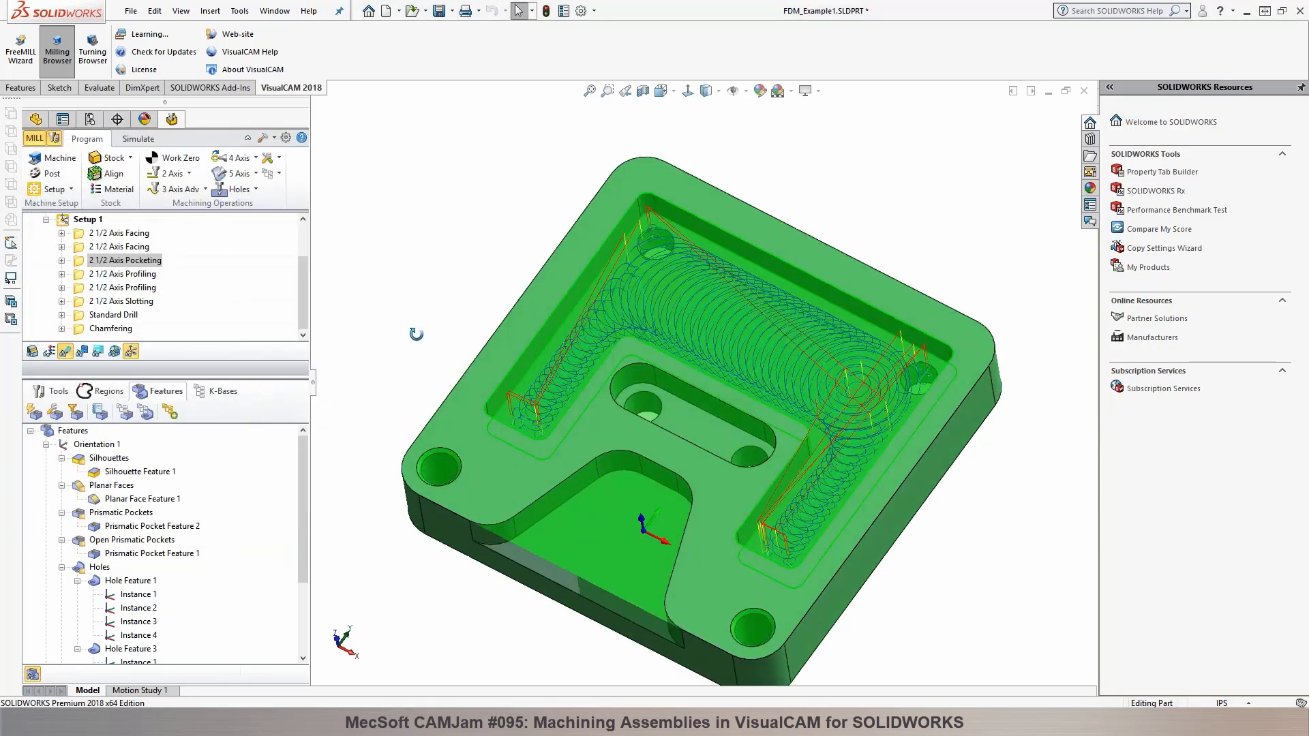
pyautogui.scroll(3, 722, 401)
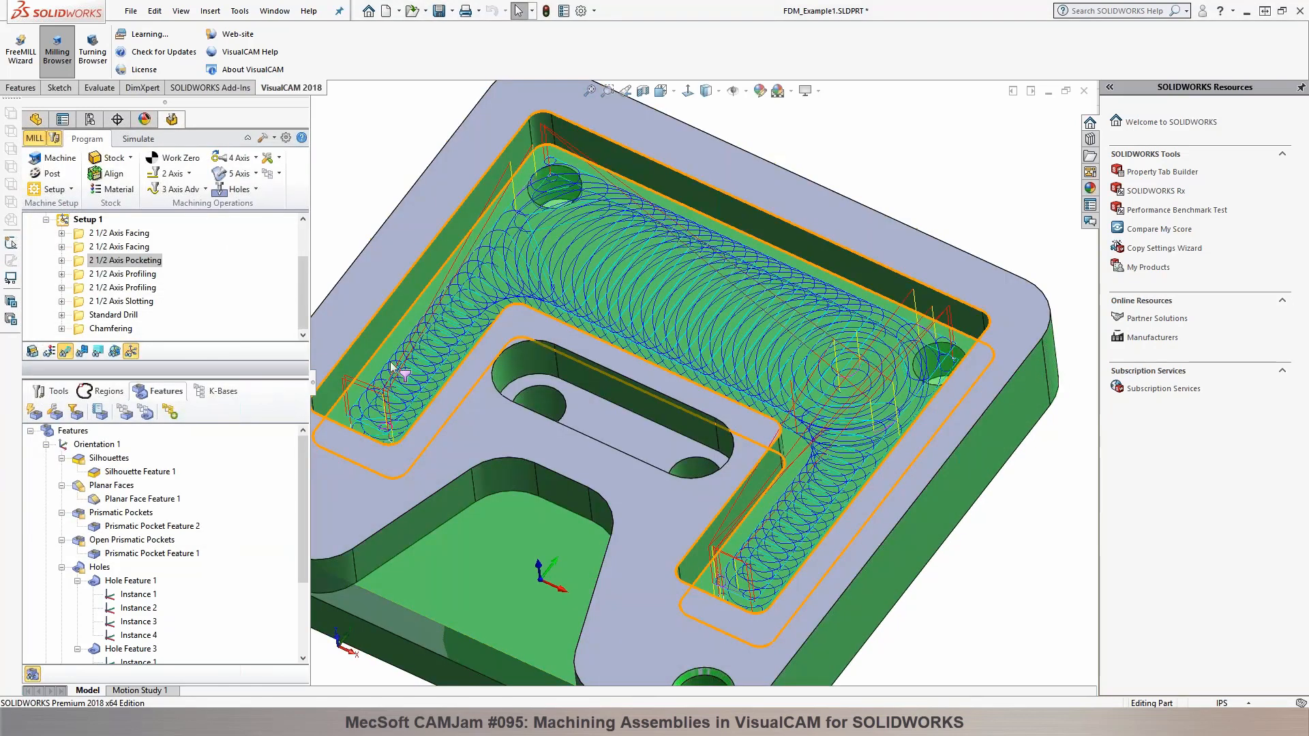
pyautogui.press('f')
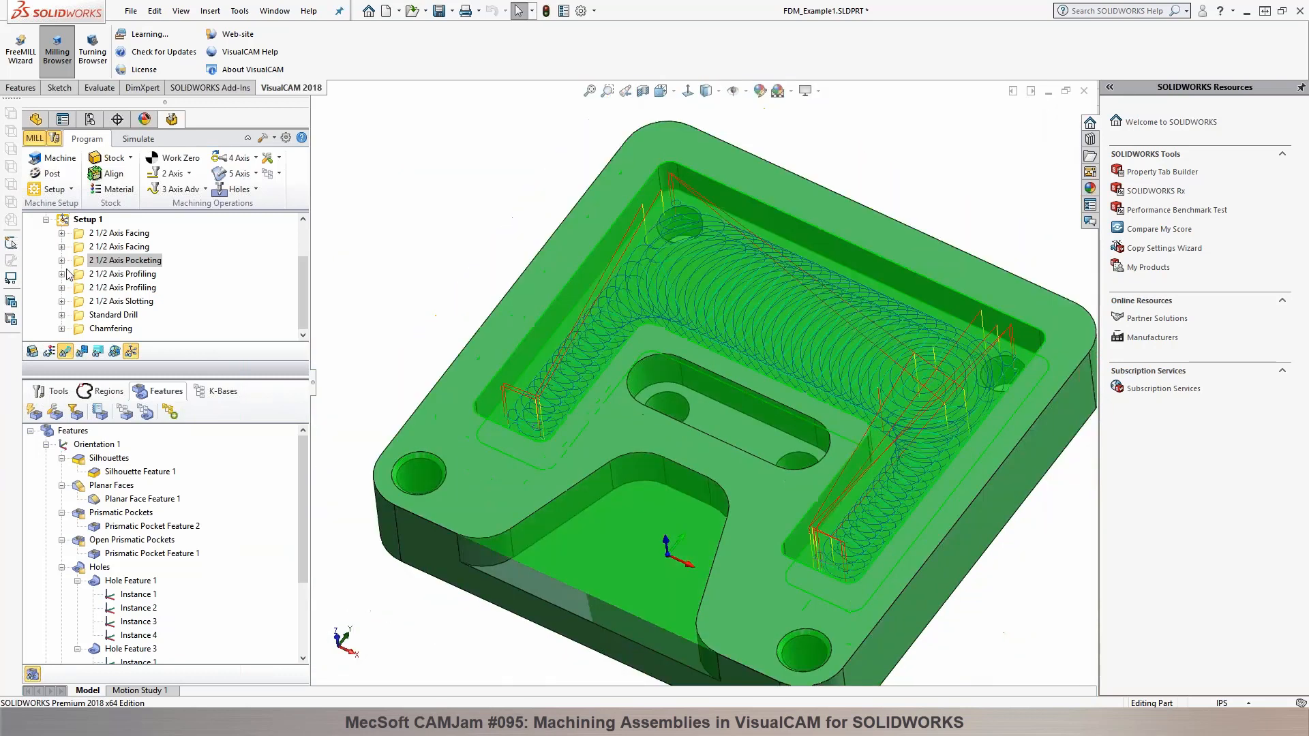
# Step: Place the 2 1/2 Axis Pocketing operation first in Setup 1 and assign it an olive simulation color
pyautogui.moveTo(82, 253); pyautogui.dragTo(75, 220)
pyautogui.click(135, 141)
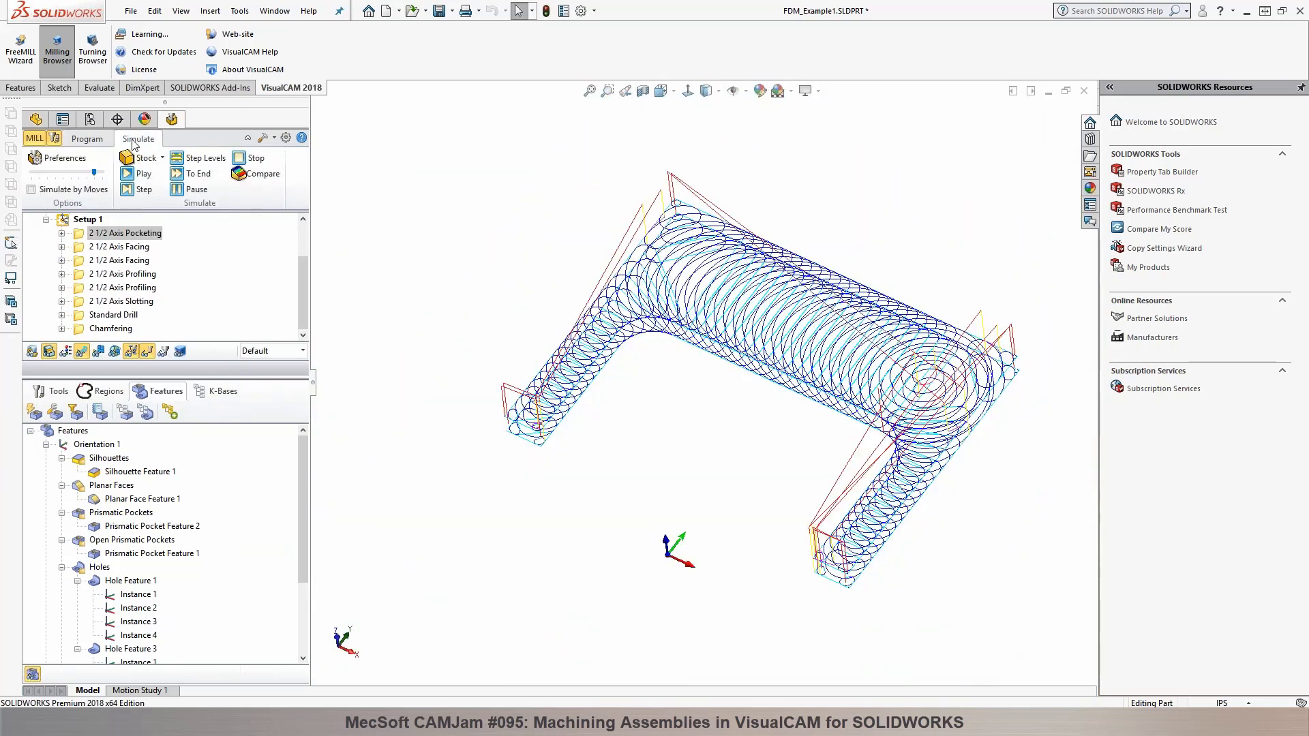
pyautogui.rightClick(112, 233)
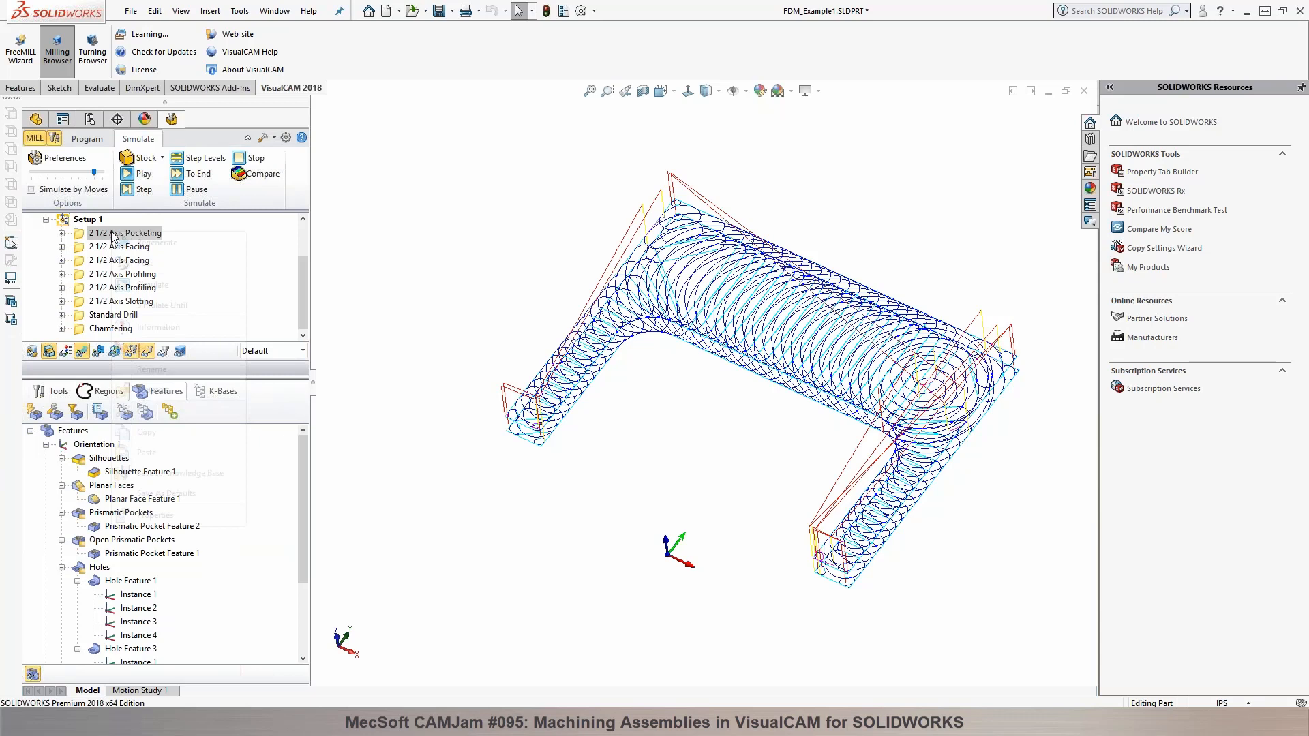
pyautogui.click(175, 515)
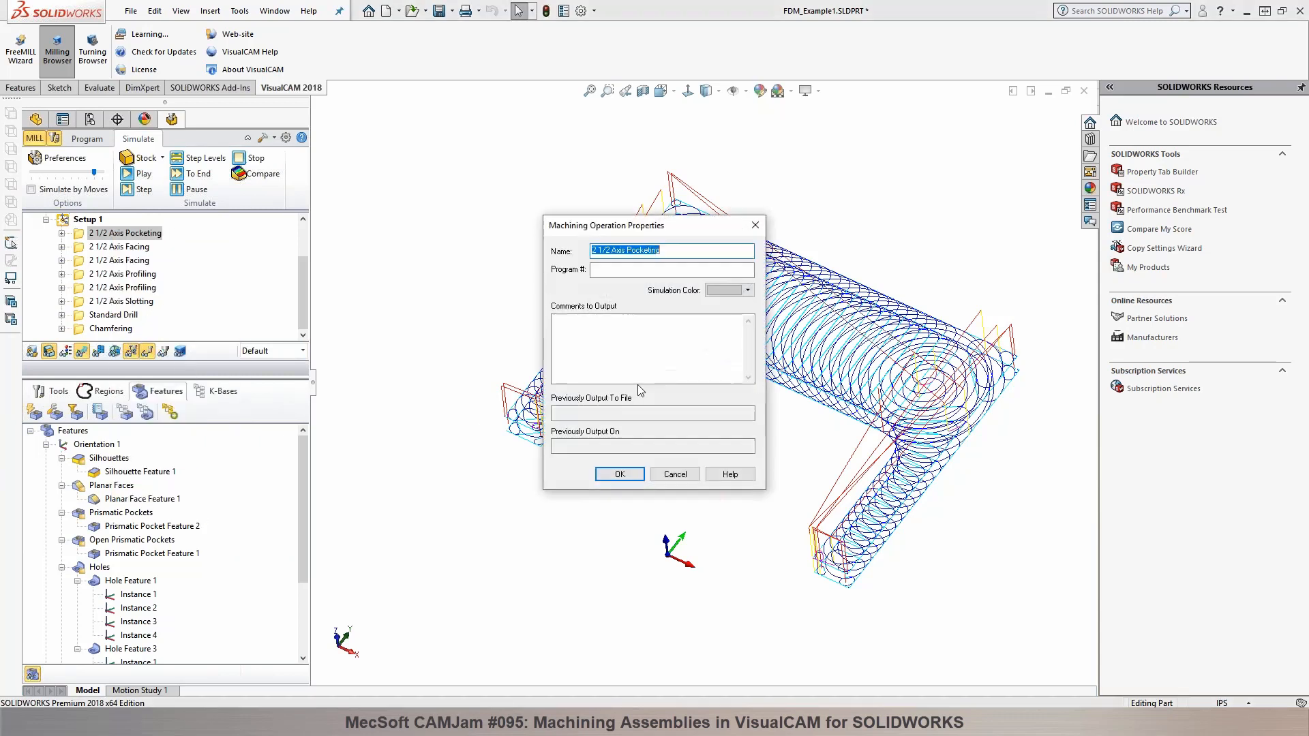
pyautogui.click(748, 290)
pyautogui.click(740, 339)
pyautogui.click(620, 474)
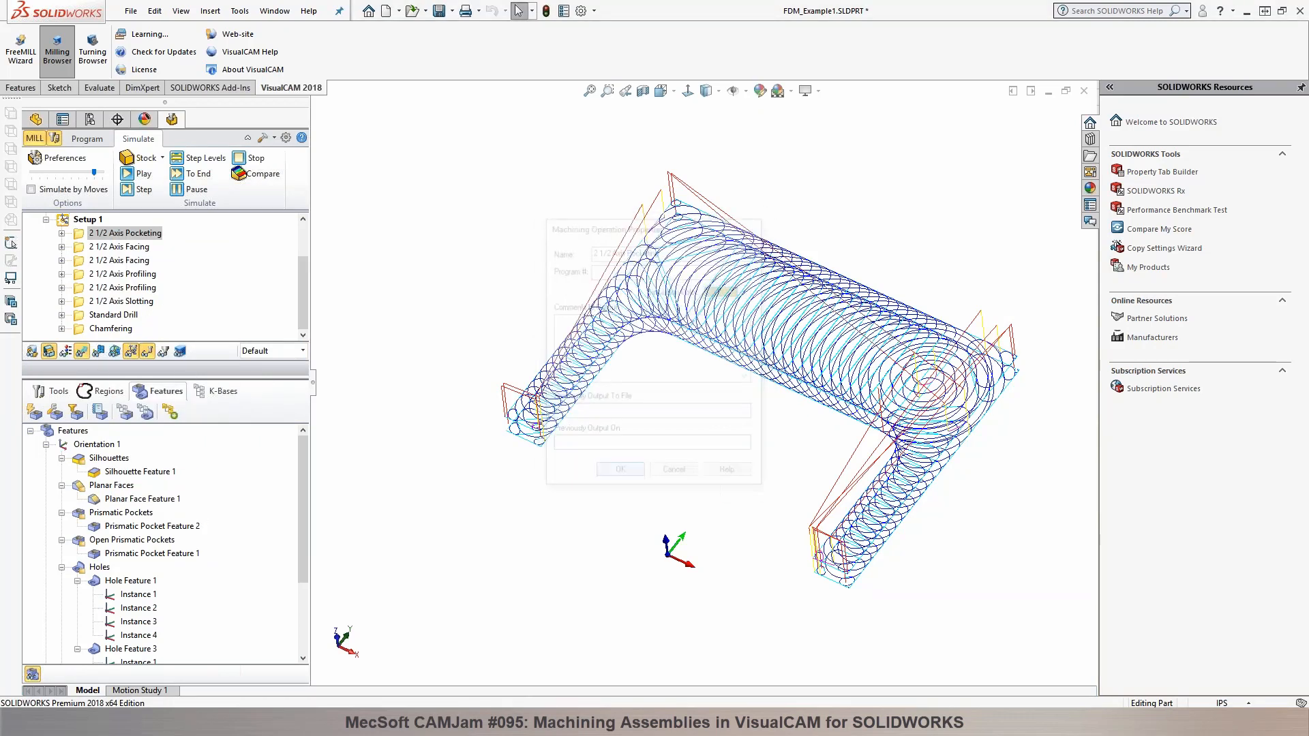
# Step: Simulate the 2 1/2 Axis Pocketing operation with Mop coloring, speed up playback and hide the toolpath
pyautogui.click(300, 351)
pyautogui.click(255, 370)
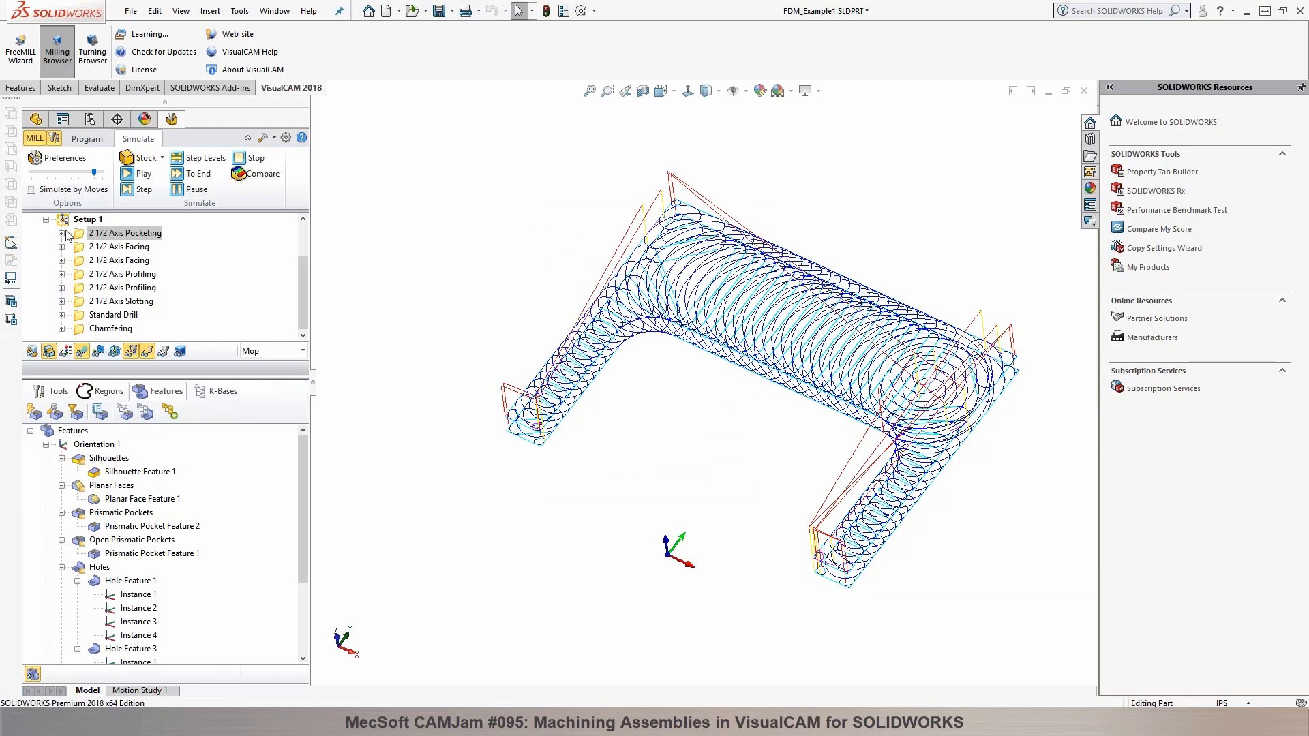
pyautogui.click(135, 174)
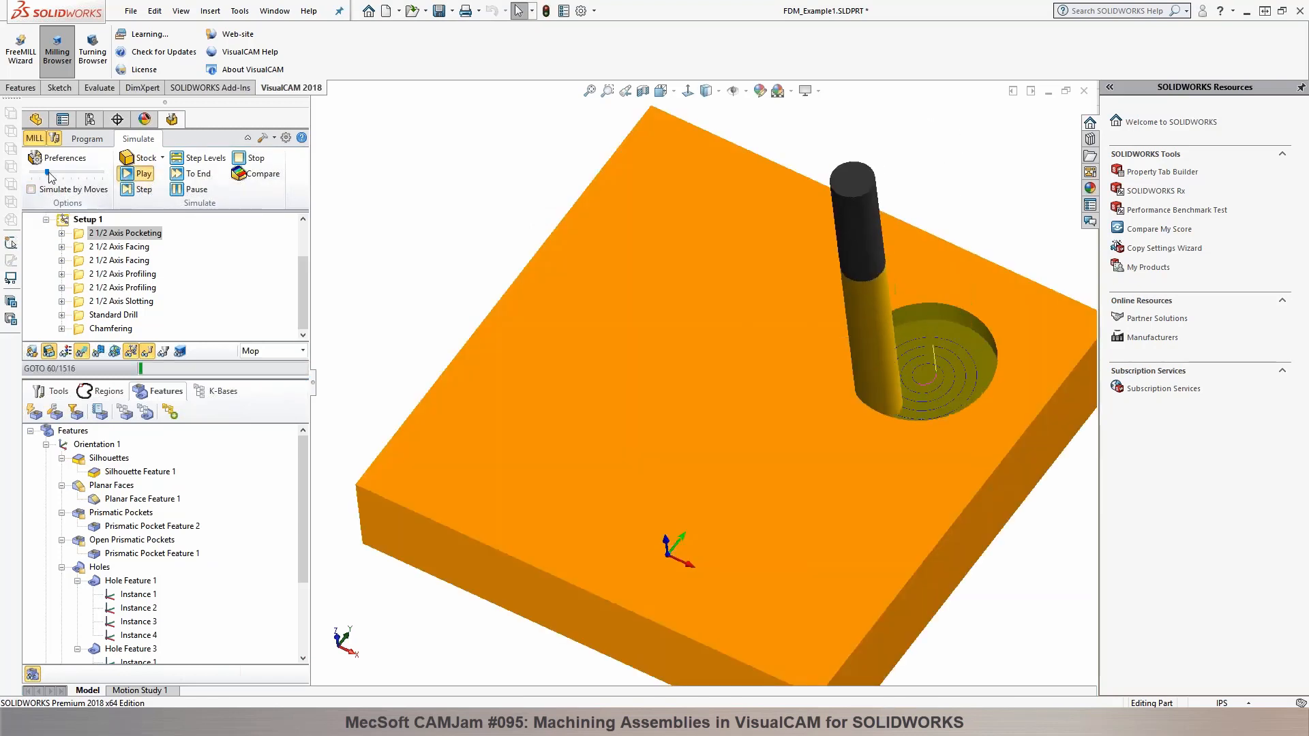
pyautogui.moveTo(40, 173); pyautogui.dragTo(55, 173)
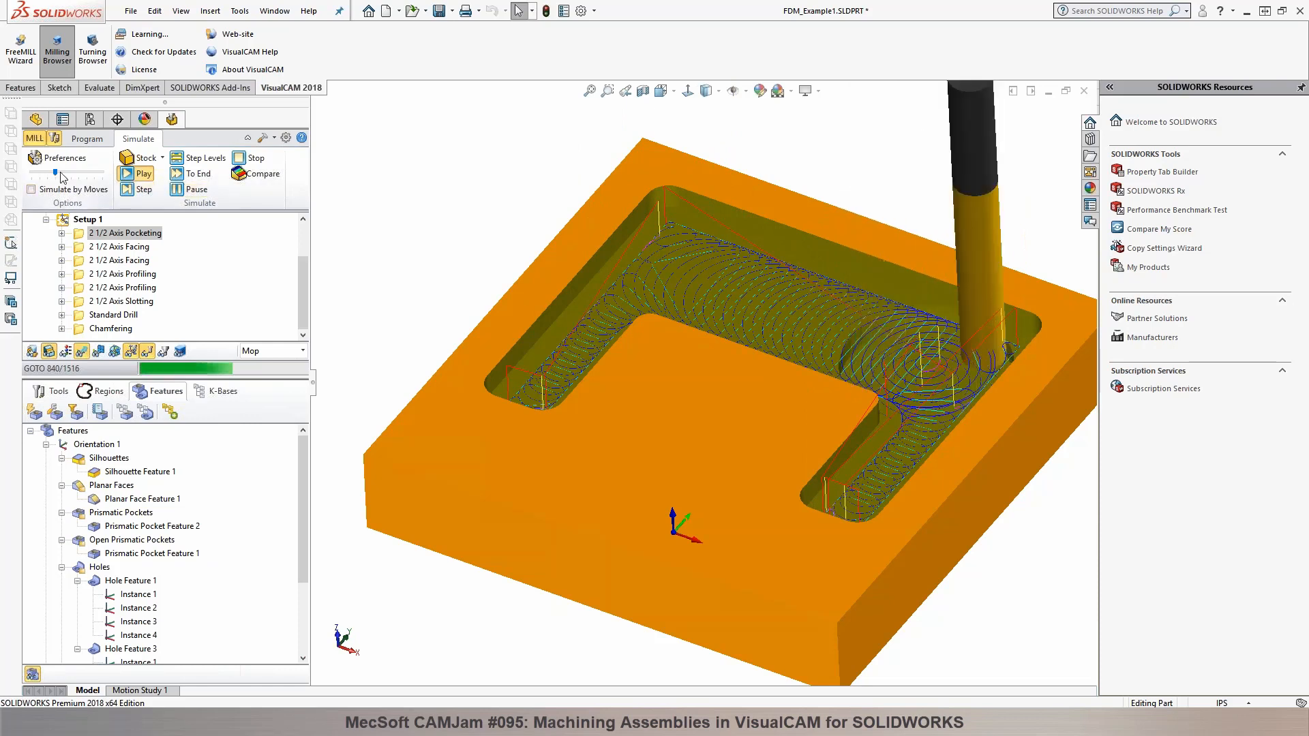
pyautogui.moveTo(68, 176); pyautogui.dragTo(87, 176)
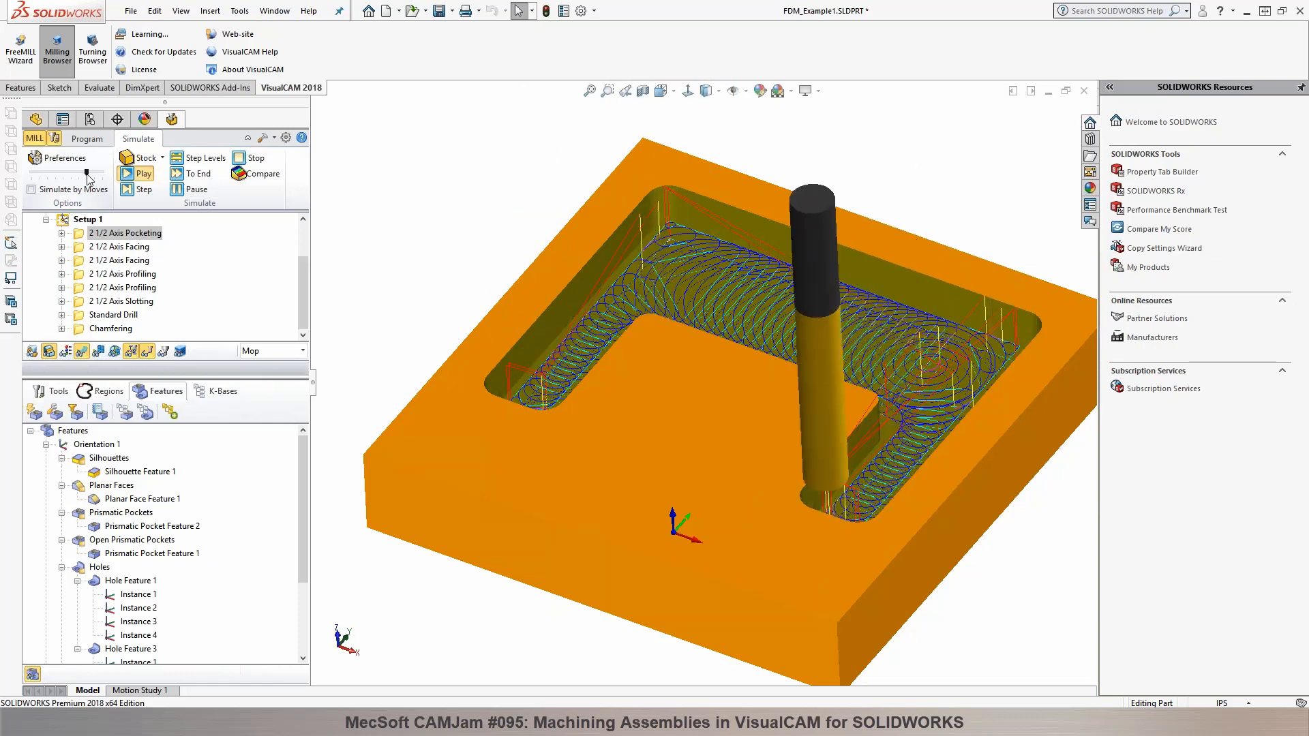
pyautogui.click(83, 351)
pyautogui.moveTo(376, 234)
pyautogui.mouseDown(button='middle')
pyautogui.moveTo(379, 248)
pyautogui.moveTo(373, 229)
pyautogui.mouseUp(button='middle')
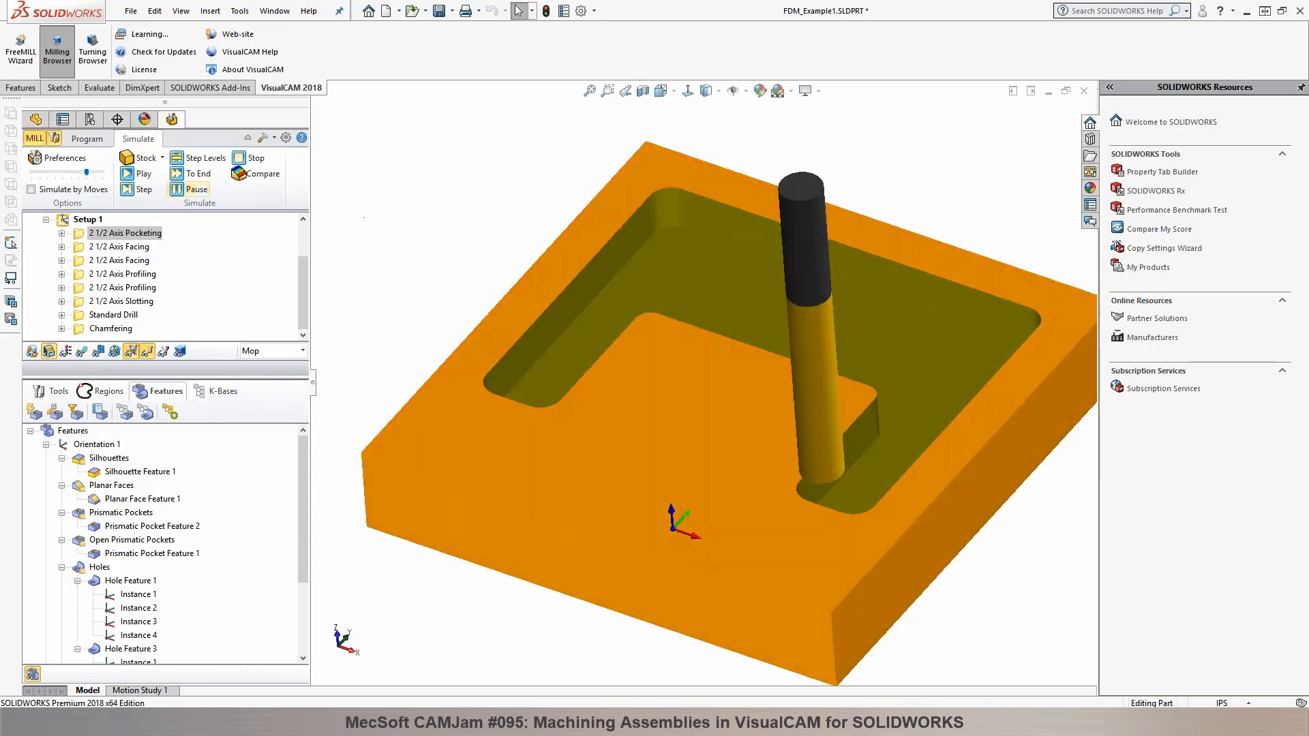
# Step: Examine the available 2 Axis, Holes and 3 Axis Adv machining operations
pyautogui.click(82, 139)
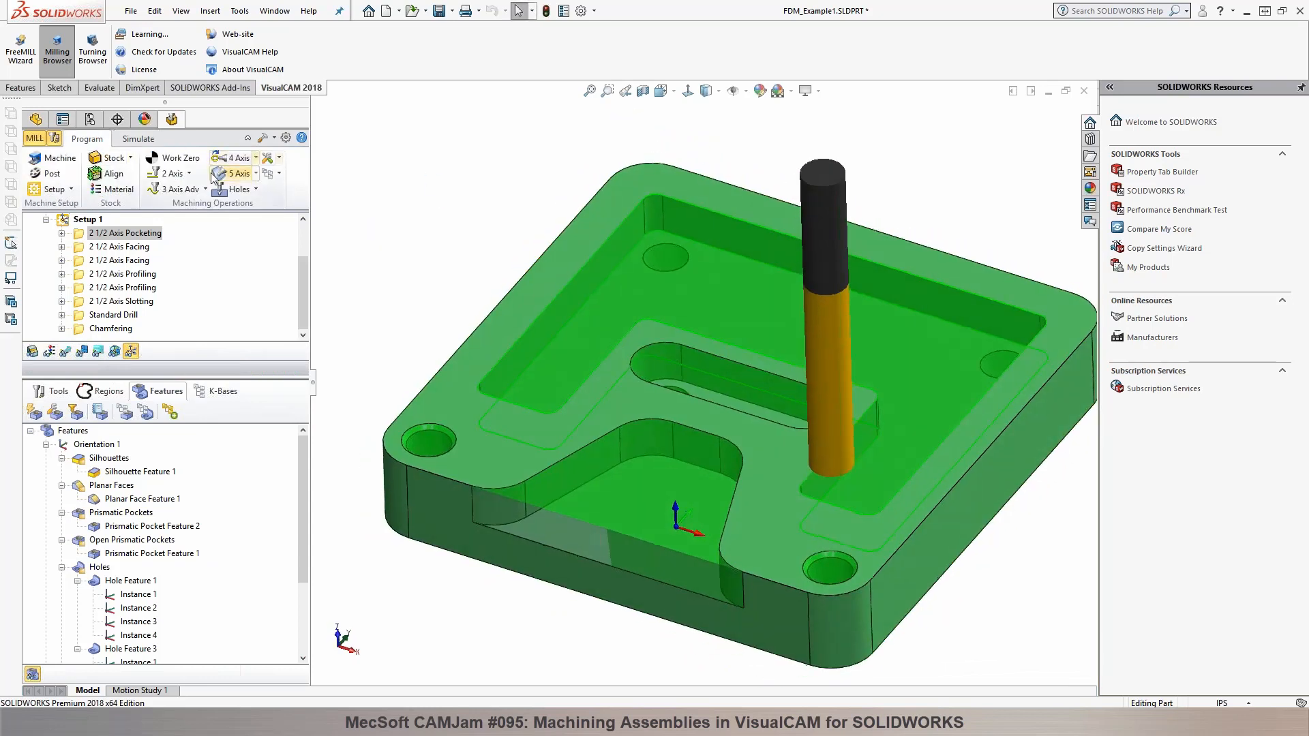
pyautogui.click(188, 174)
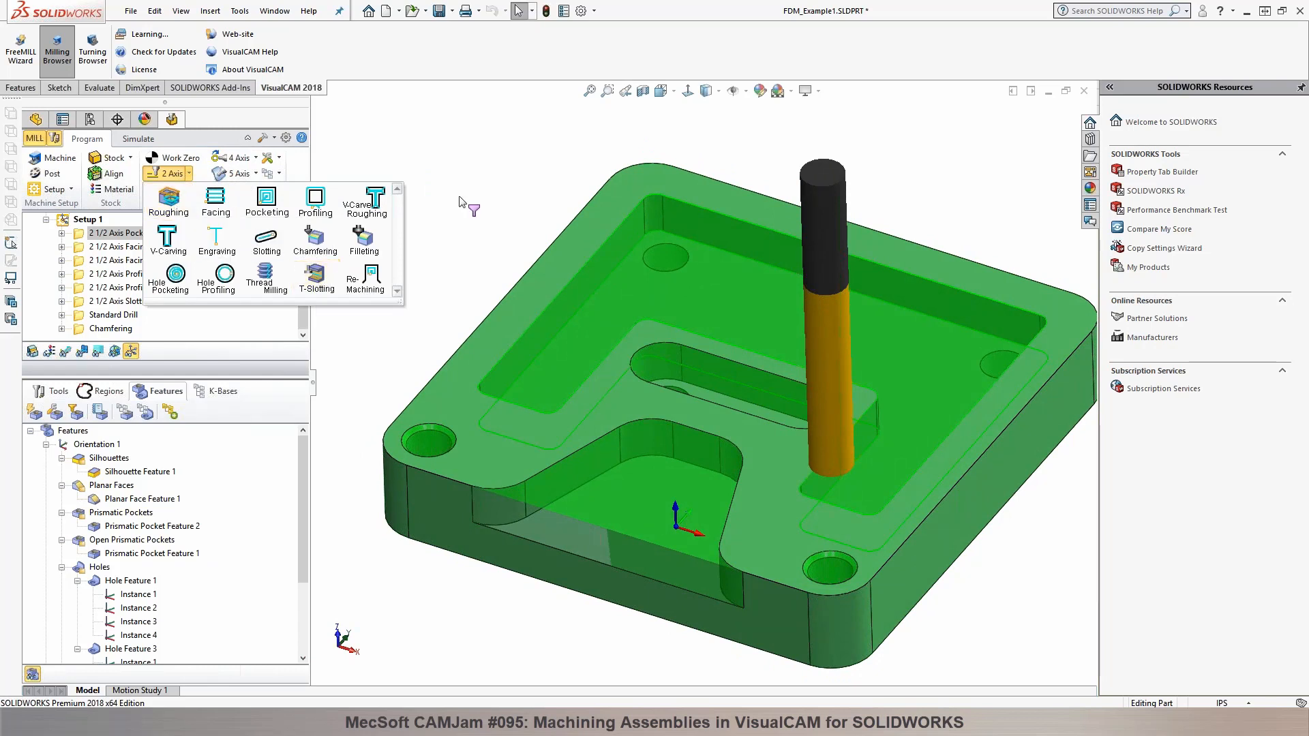
pyautogui.click(256, 190)
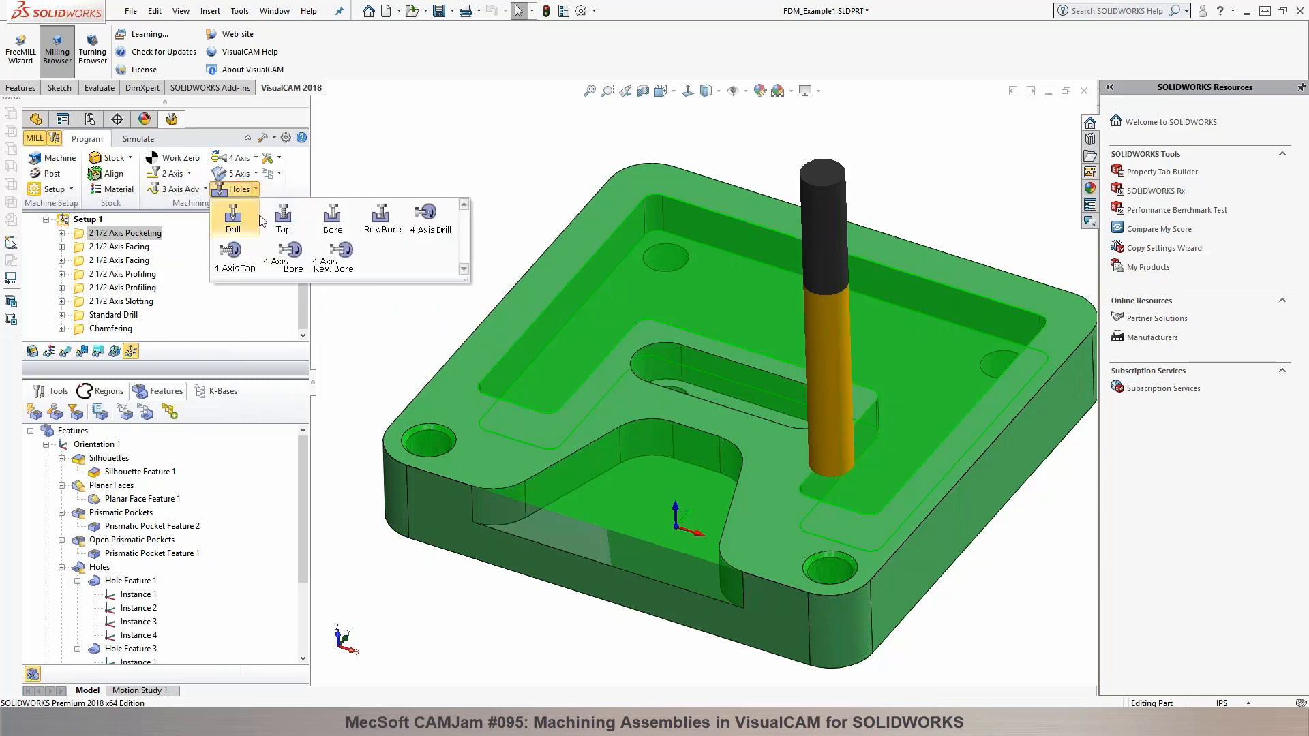
pyautogui.click(183, 191)
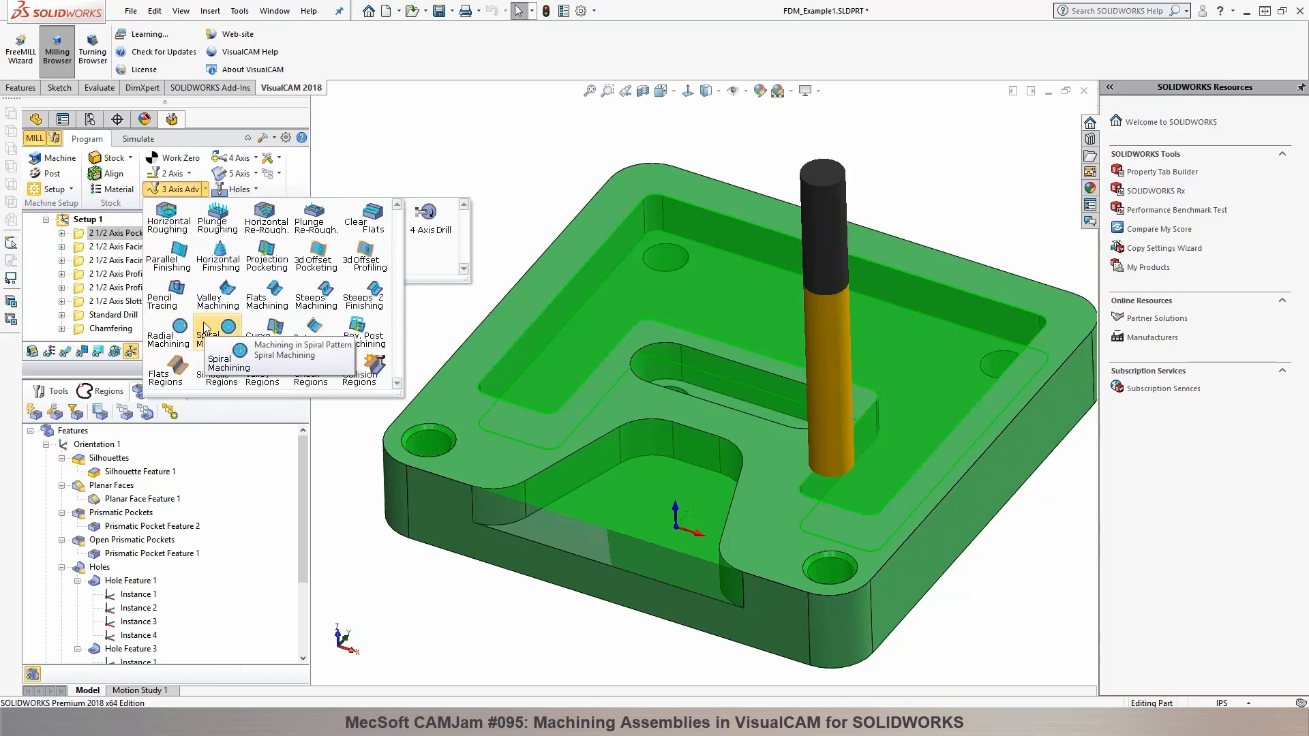
pyautogui.click(328, 476)
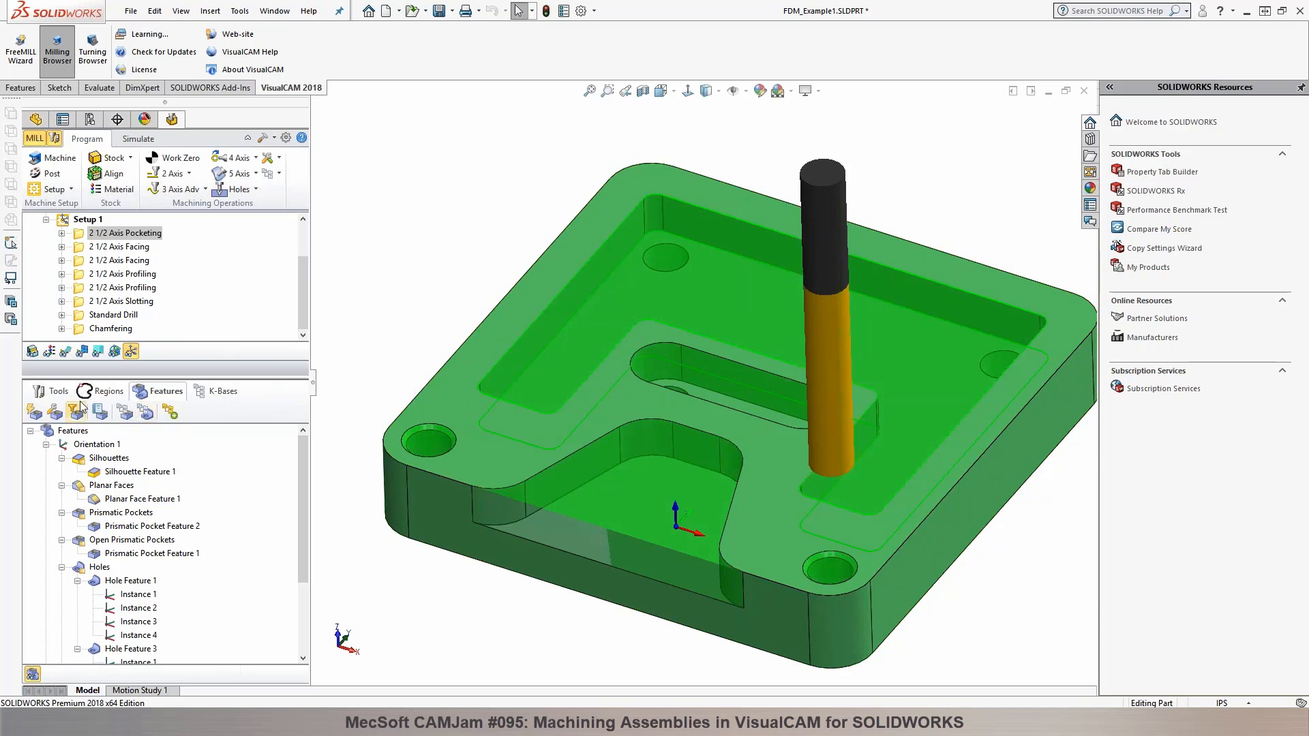
# Step: Review the tool library, the Machine Tool Setup coordinate system options and the available setup types
pyautogui.click(60, 393)
pyautogui.moveTo(367, 281); pyautogui.dragTo(367, 276, button='middle')
pyautogui.moveTo(287, 377); pyautogui.dragTo(279, 424)
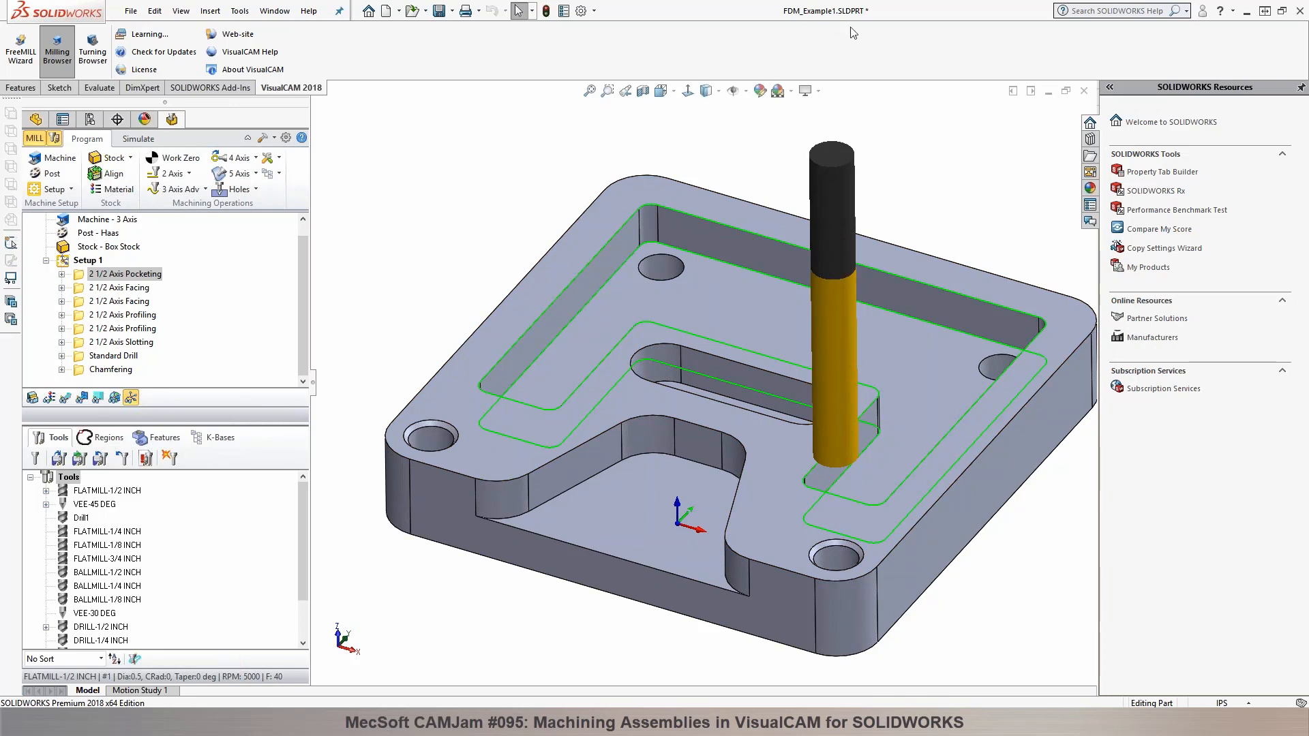
pyautogui.click(51, 157)
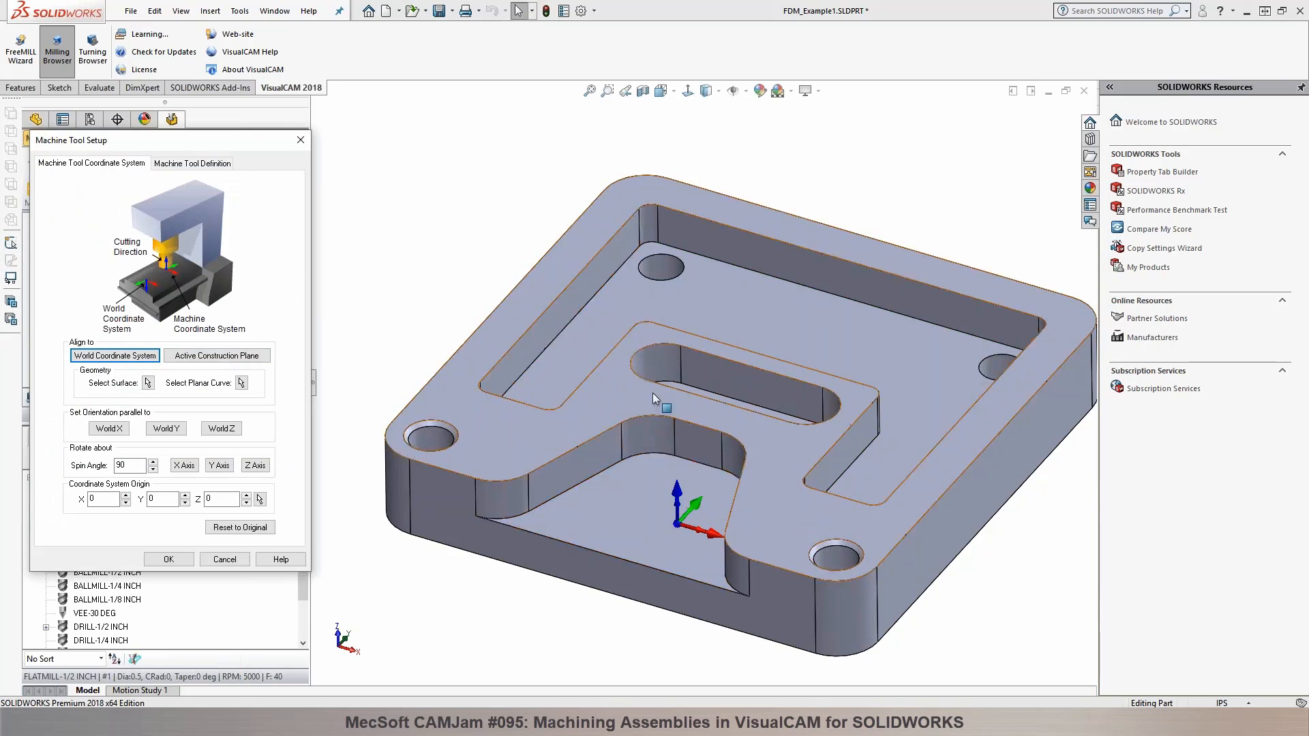
pyautogui.click(219, 562)
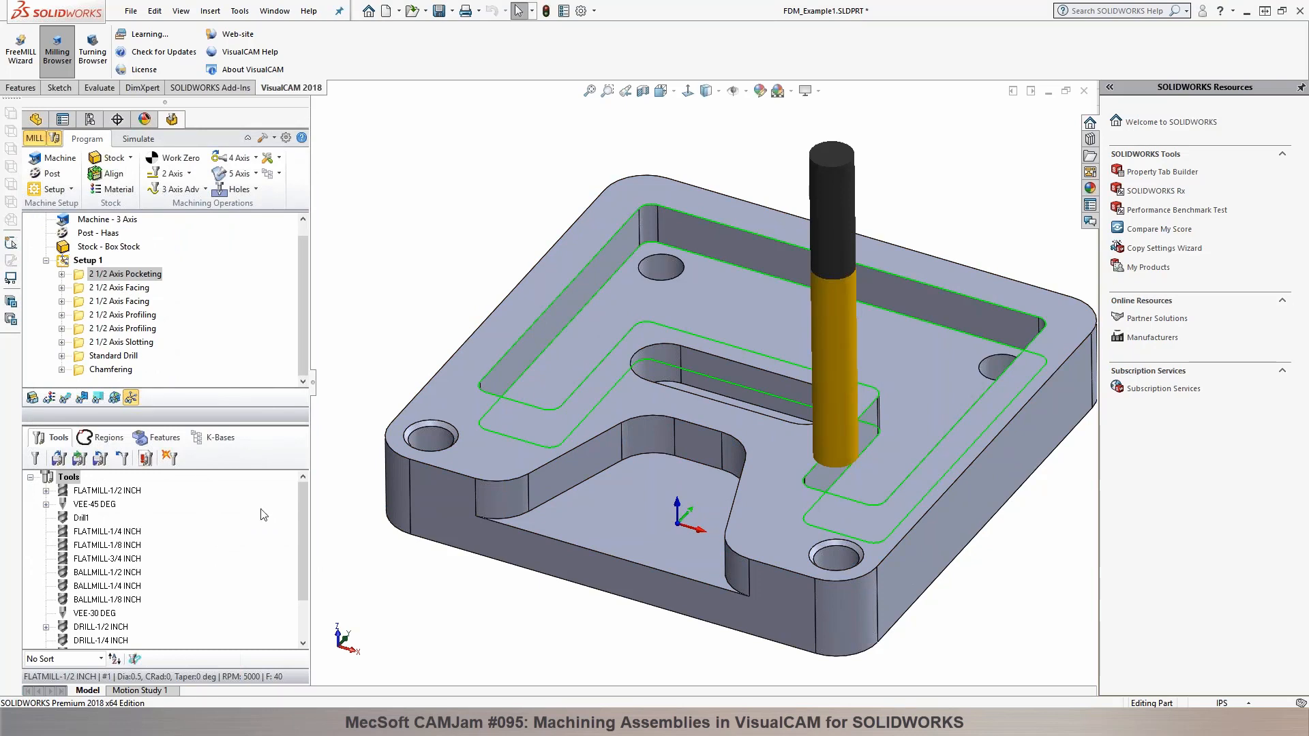
pyautogui.click(71, 190)
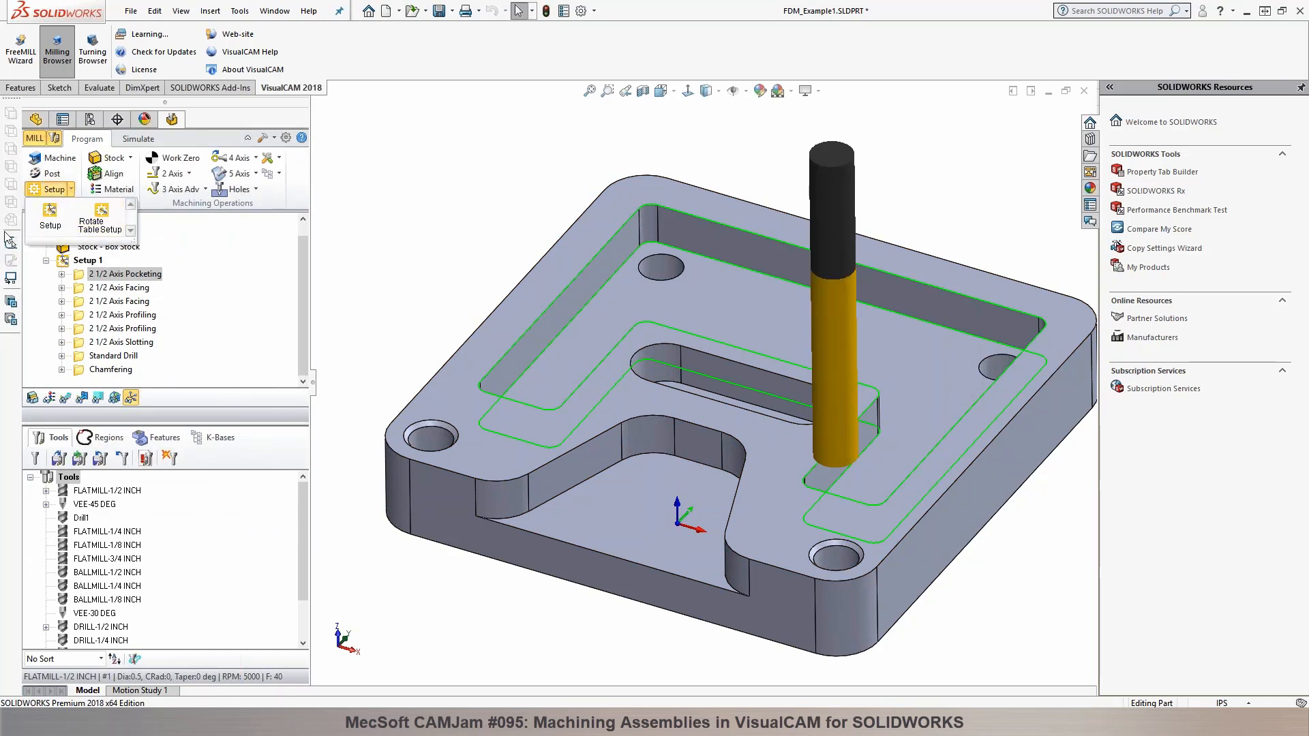
pyautogui.click(42, 231)
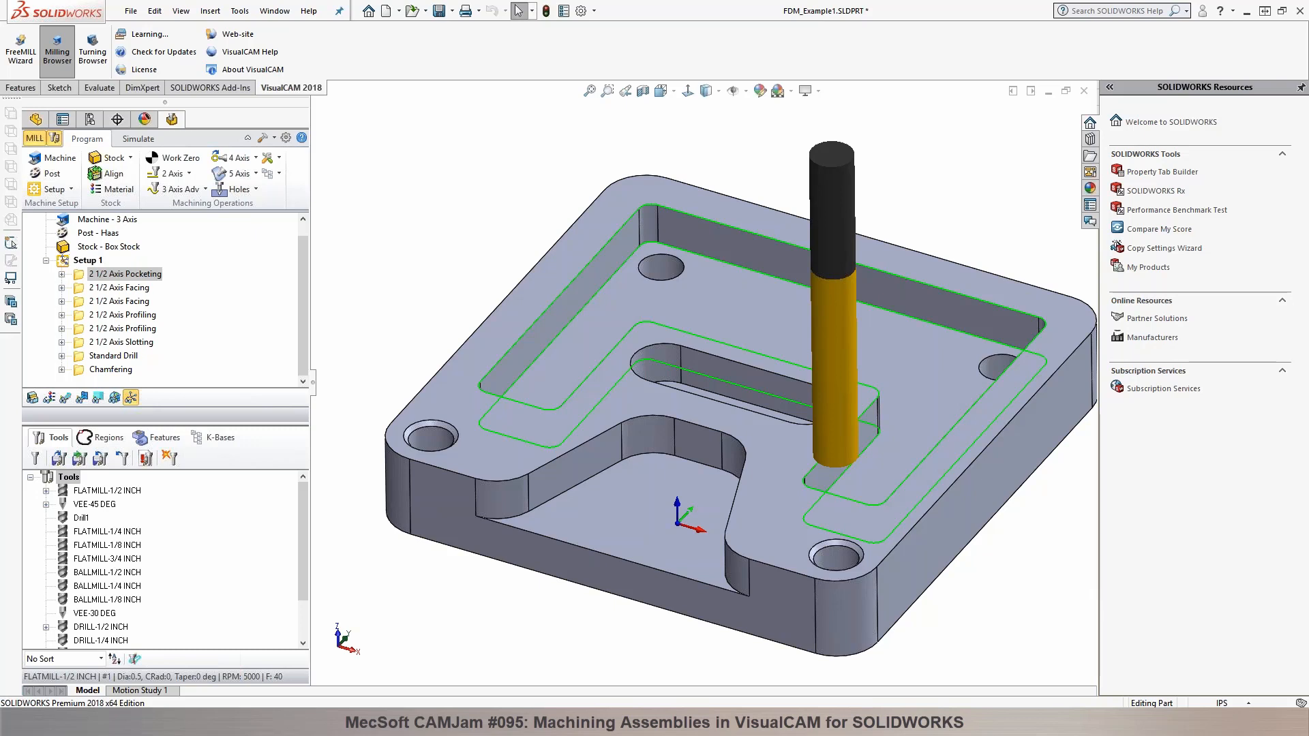
pyautogui.scroll(4, 955, 298)
pyautogui.scroll(-2, 835, 447)
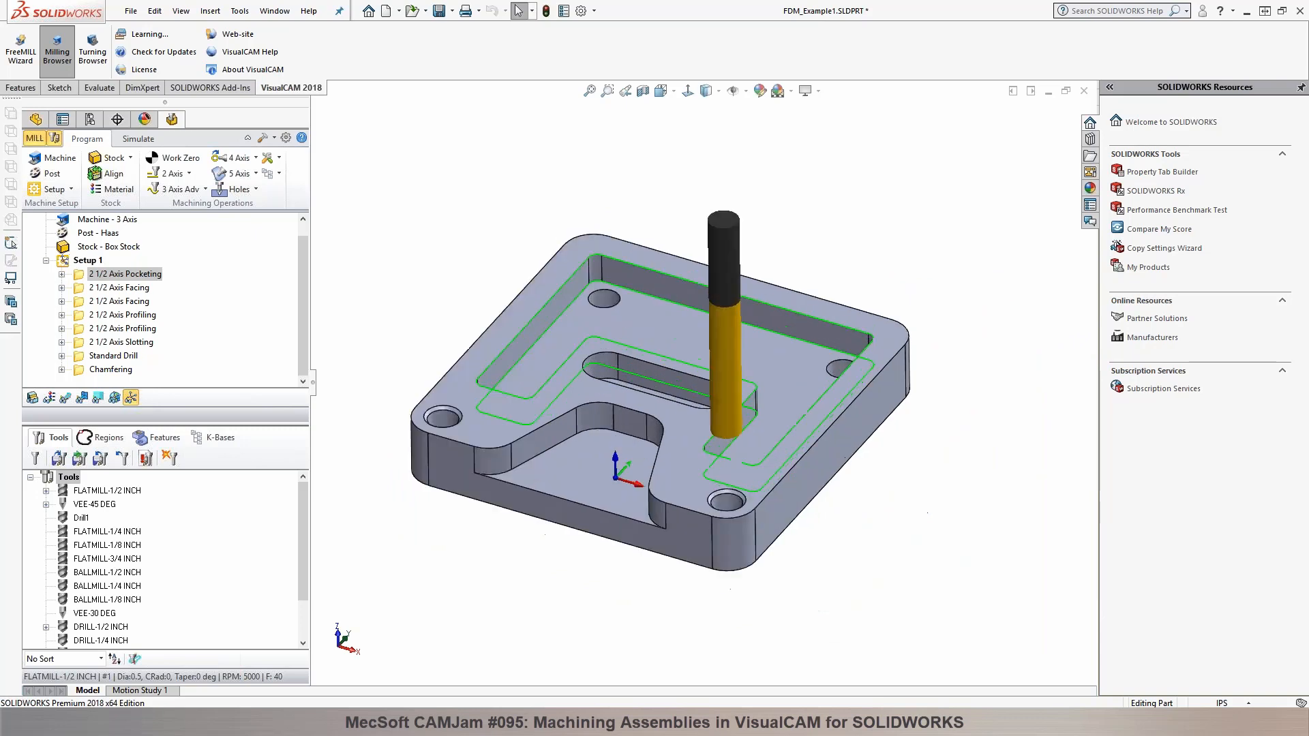
pyautogui.scroll(-1, 825, 392)
pyautogui.scroll(1, 823, 391)
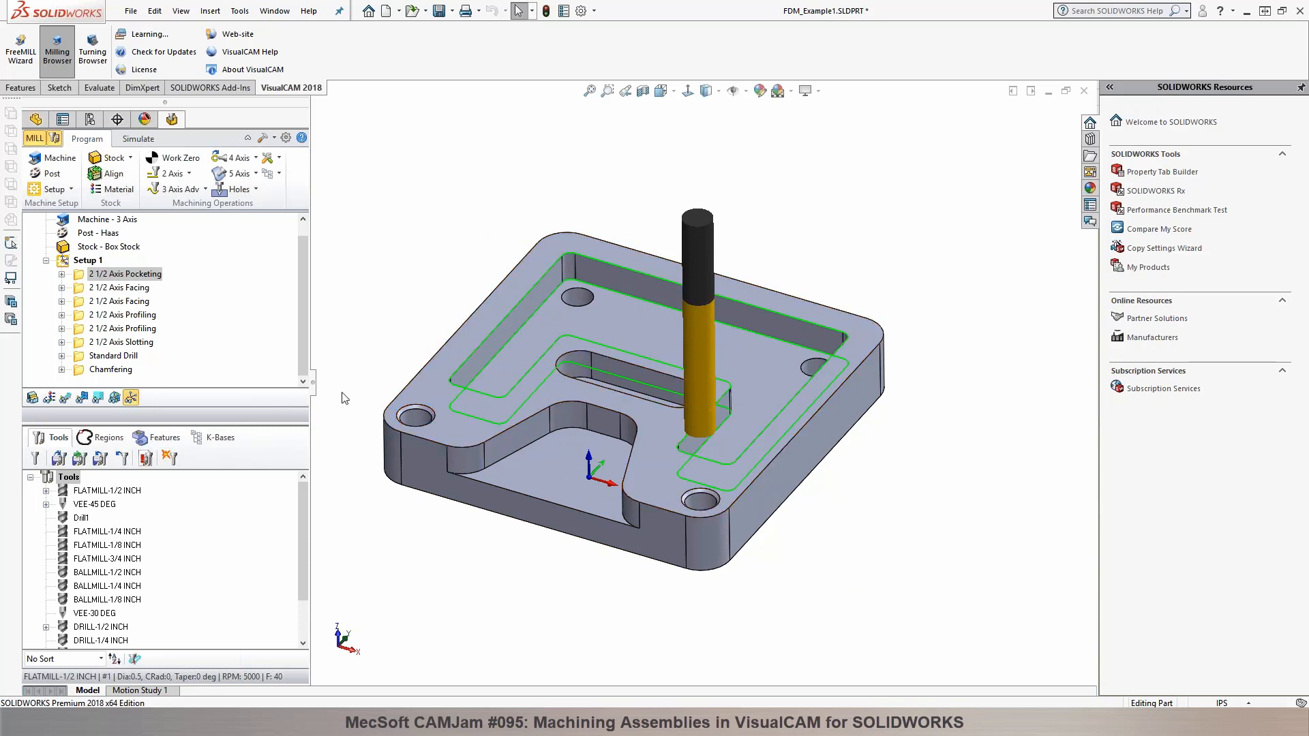
pyautogui.press('f')
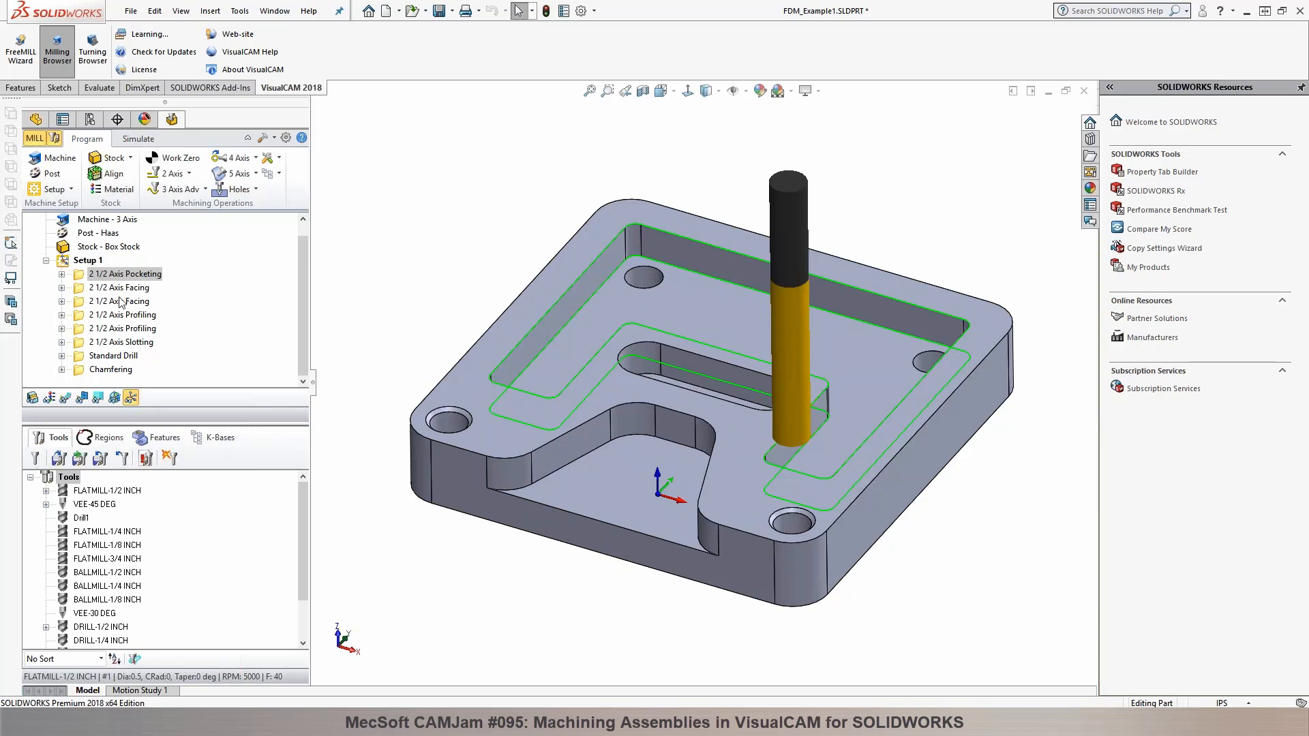
# Step: Generate a Work Zero for Setup 1 at the Highest Z center of the stock box and regenerate the setup's operations
pyautogui.click(87, 261)
pyautogui.moveTo(404, 291); pyautogui.dragTo(429, 275, button='middle')
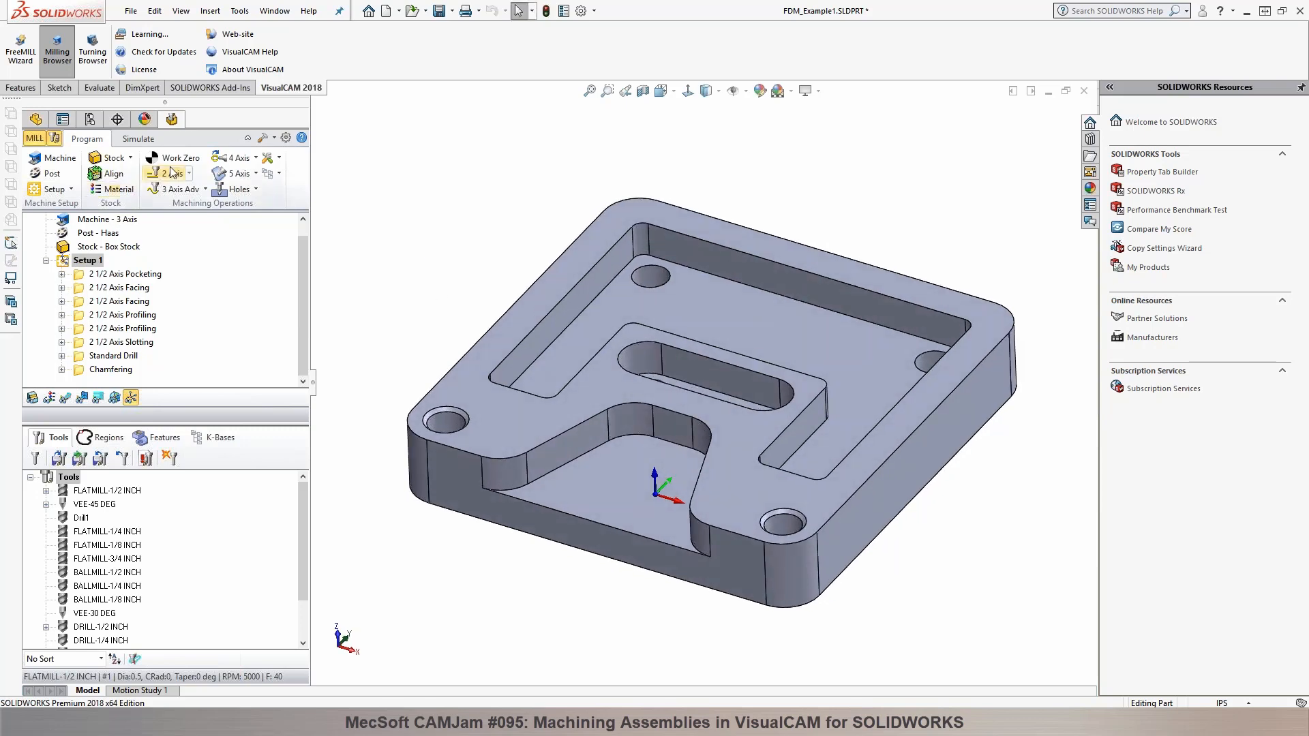
pyautogui.click(173, 161)
pyautogui.click(143, 312)
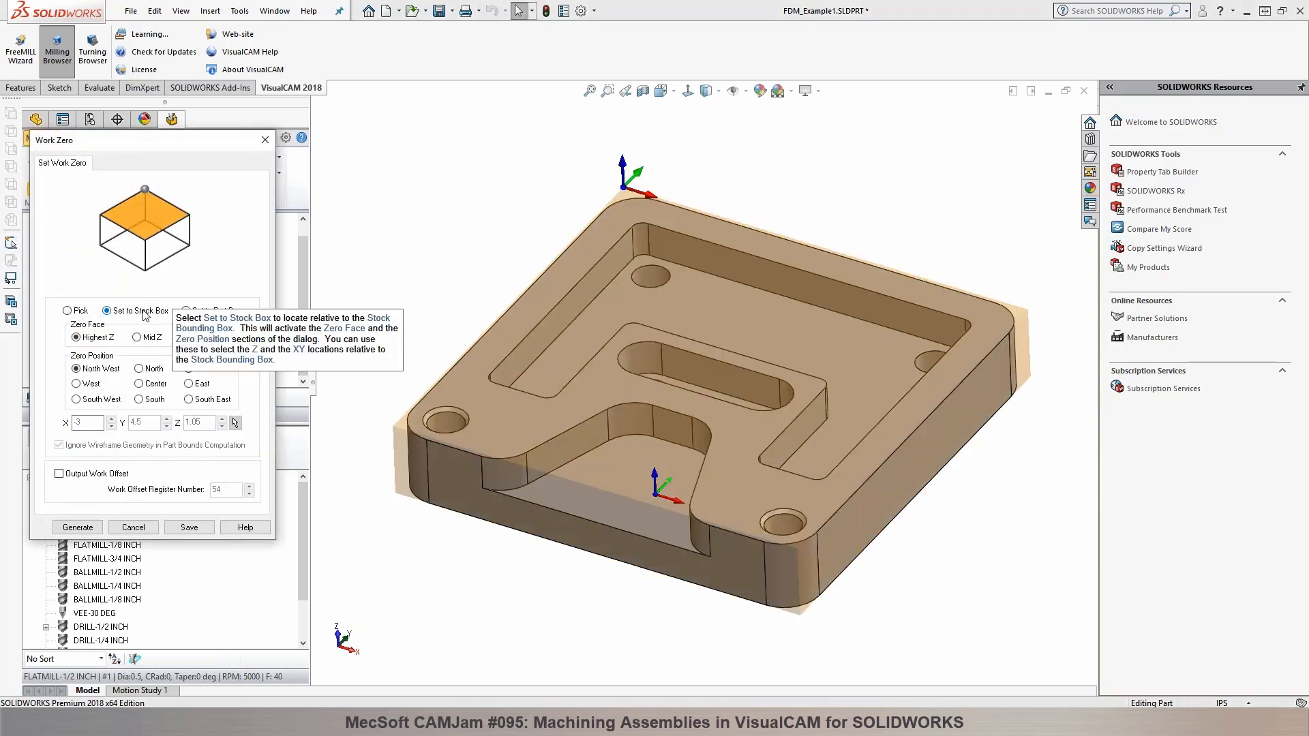
pyautogui.click(139, 384)
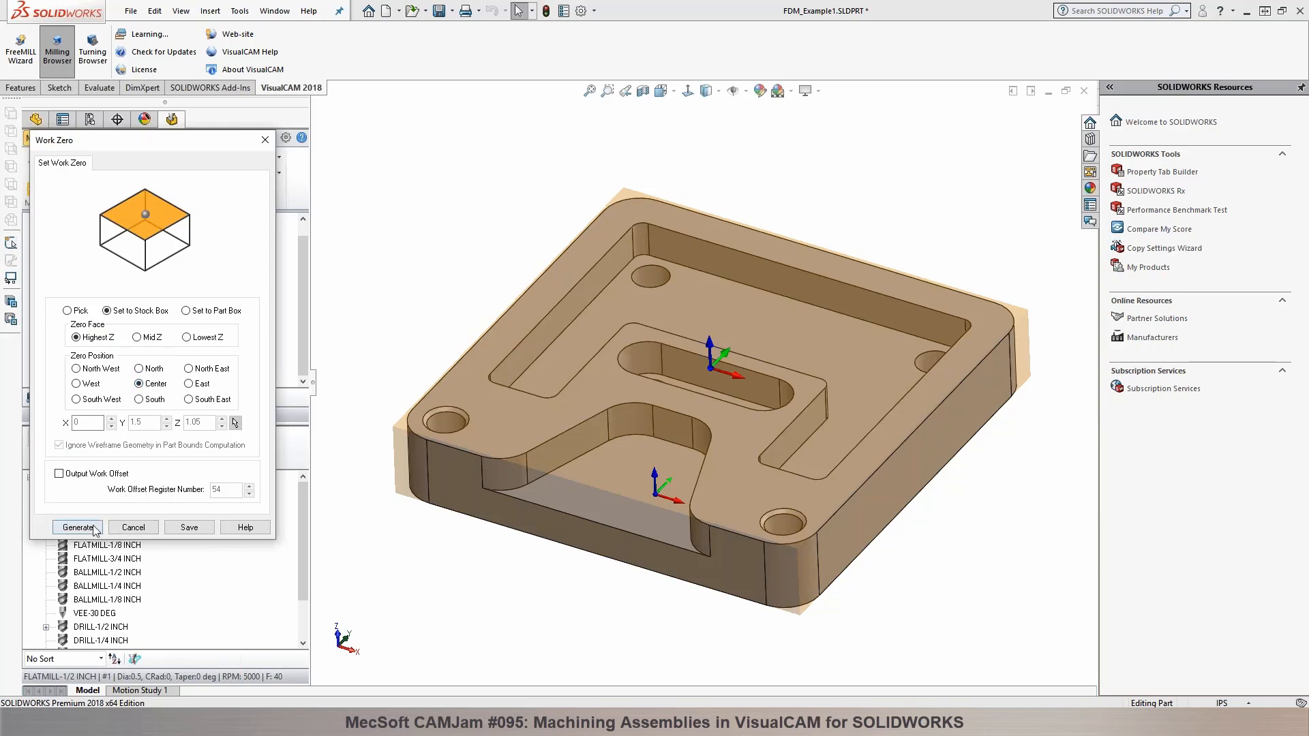
pyautogui.click(77, 528)
pyautogui.rightClick(93, 264)
pyautogui.click(103, 270)
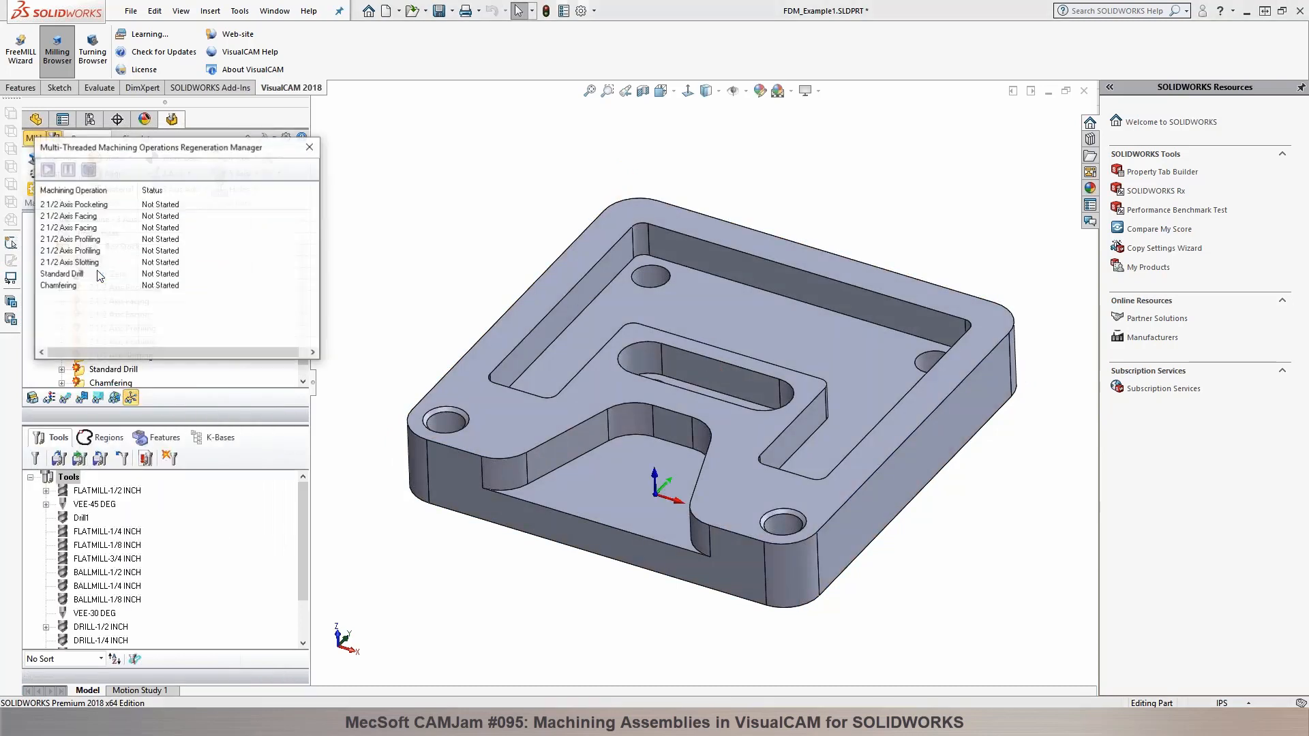
pyautogui.click(95, 276)
pyautogui.click(96, 263)
# Step: Load the CNC Mill machine tool definition from file as the current machine
pyautogui.click(68, 159)
pyautogui.click(192, 163)
pyautogui.click(145, 216)
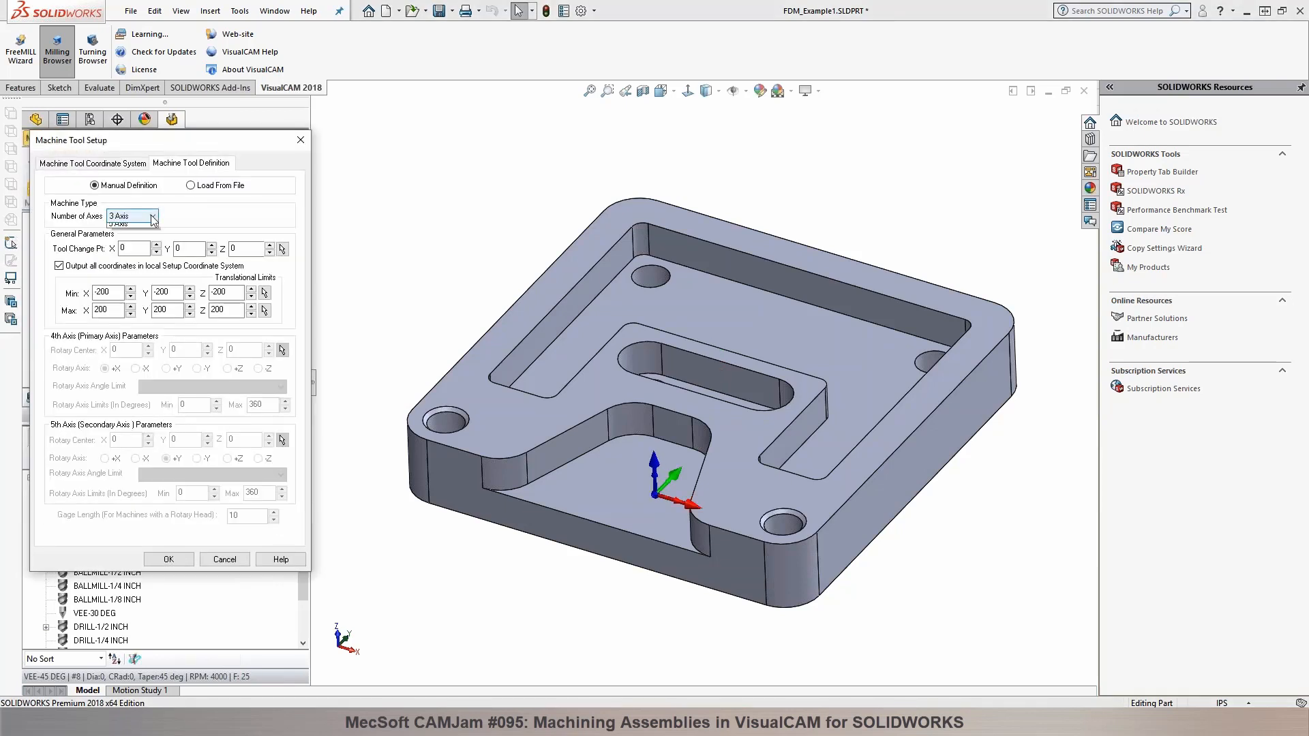
pyautogui.click(192, 185)
pyautogui.click(192, 186)
pyautogui.click(208, 212)
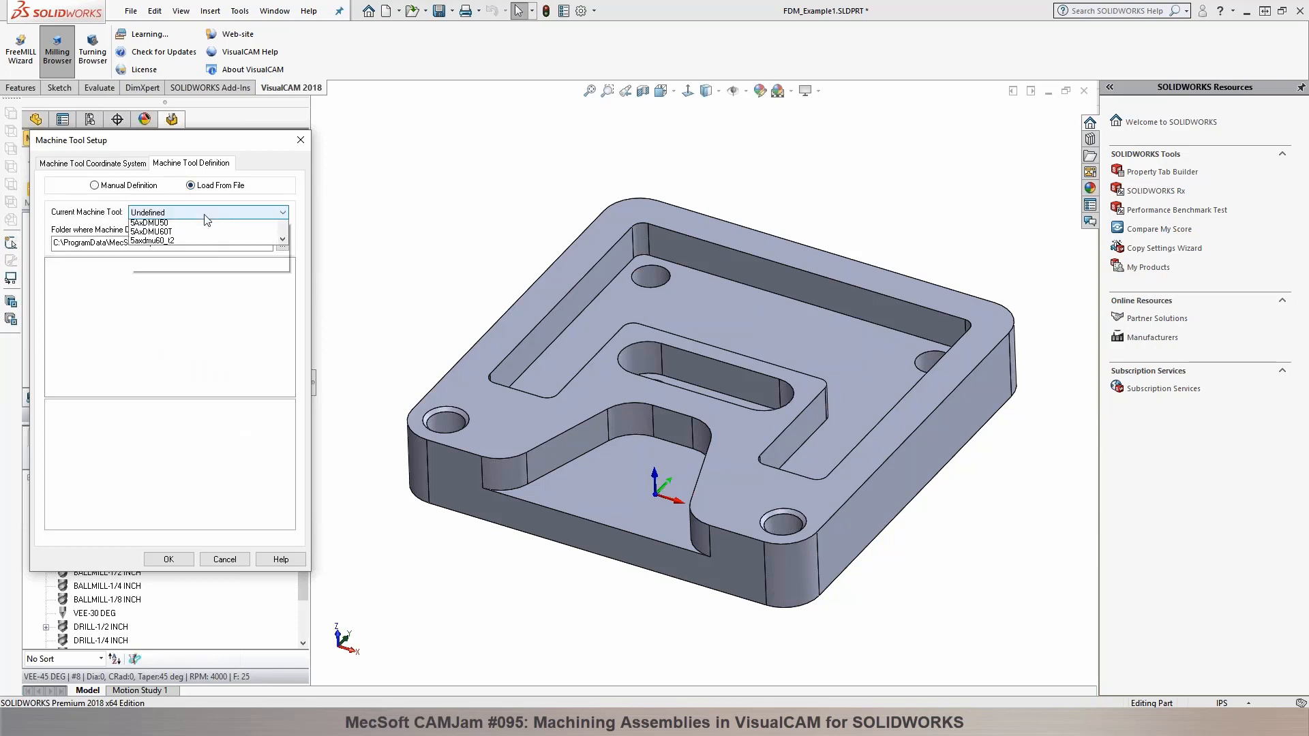
pyautogui.moveTo(281, 280); pyautogui.dragTo(280, 412)
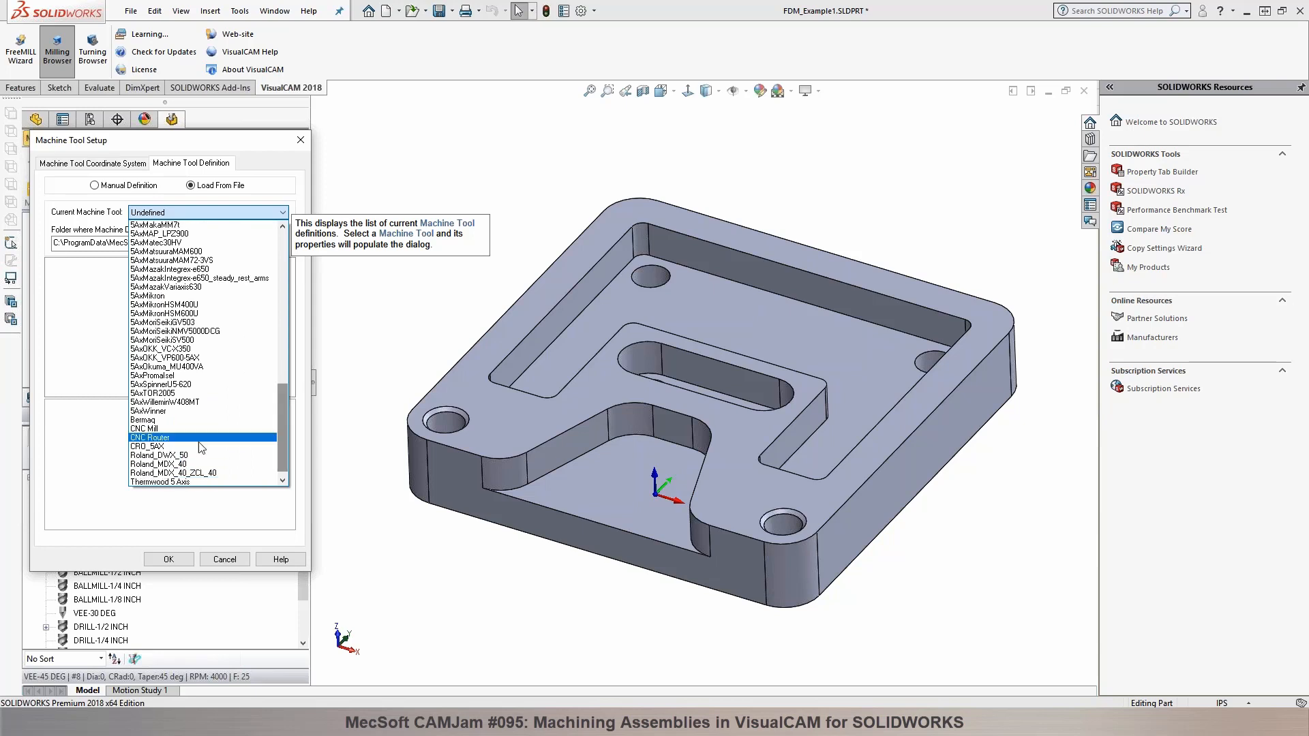
pyautogui.click(193, 436)
pyautogui.scroll(6, 619, 340)
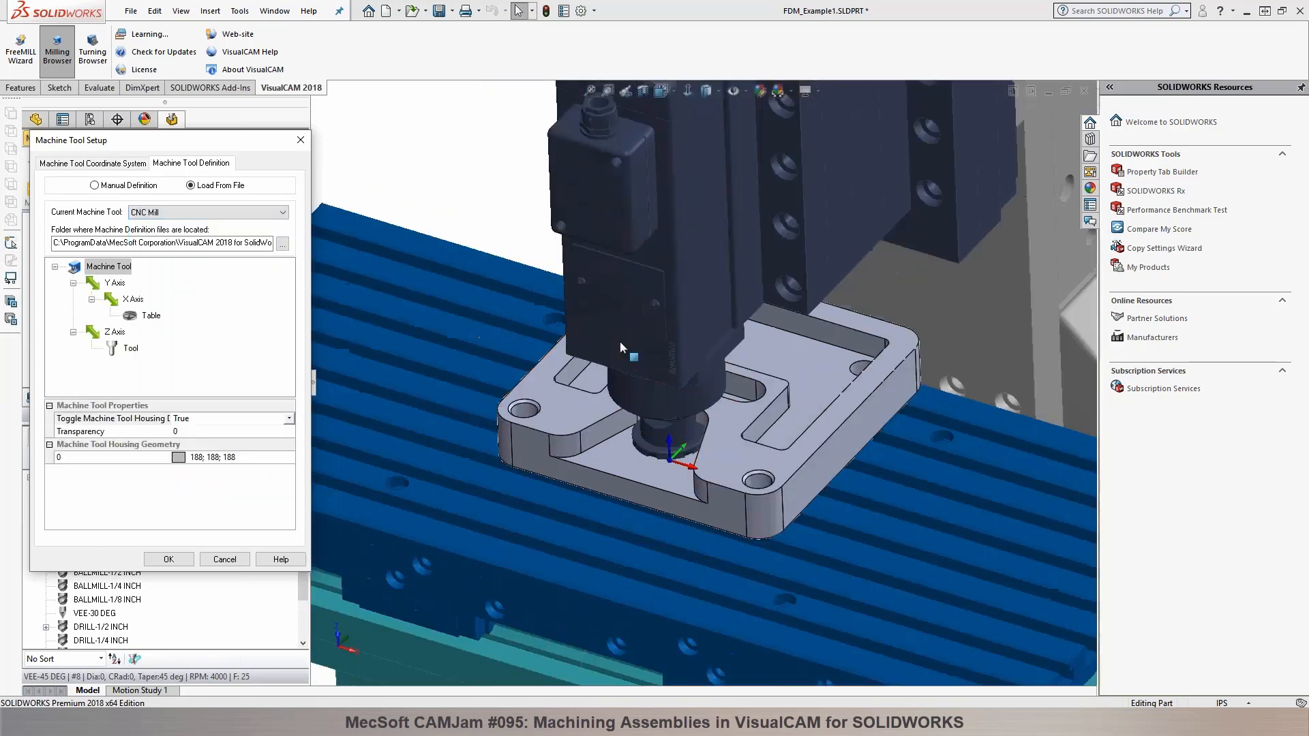
pyautogui.click(166, 561)
# Step: Simulate the 2 1/2 Axis Pocketing operation on the CNC Mill machine, slowing playback at first and gradually raising its speed
pyautogui.click(138, 139)
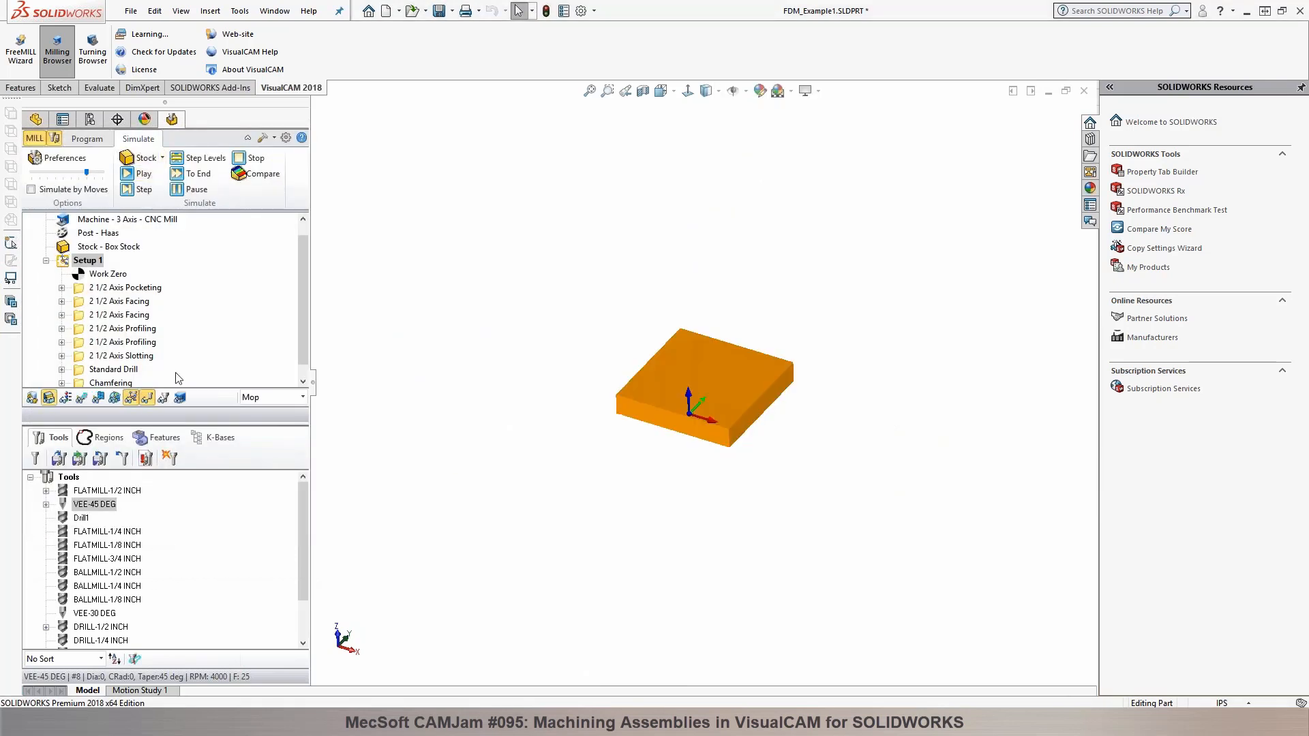
pyautogui.click(126, 288)
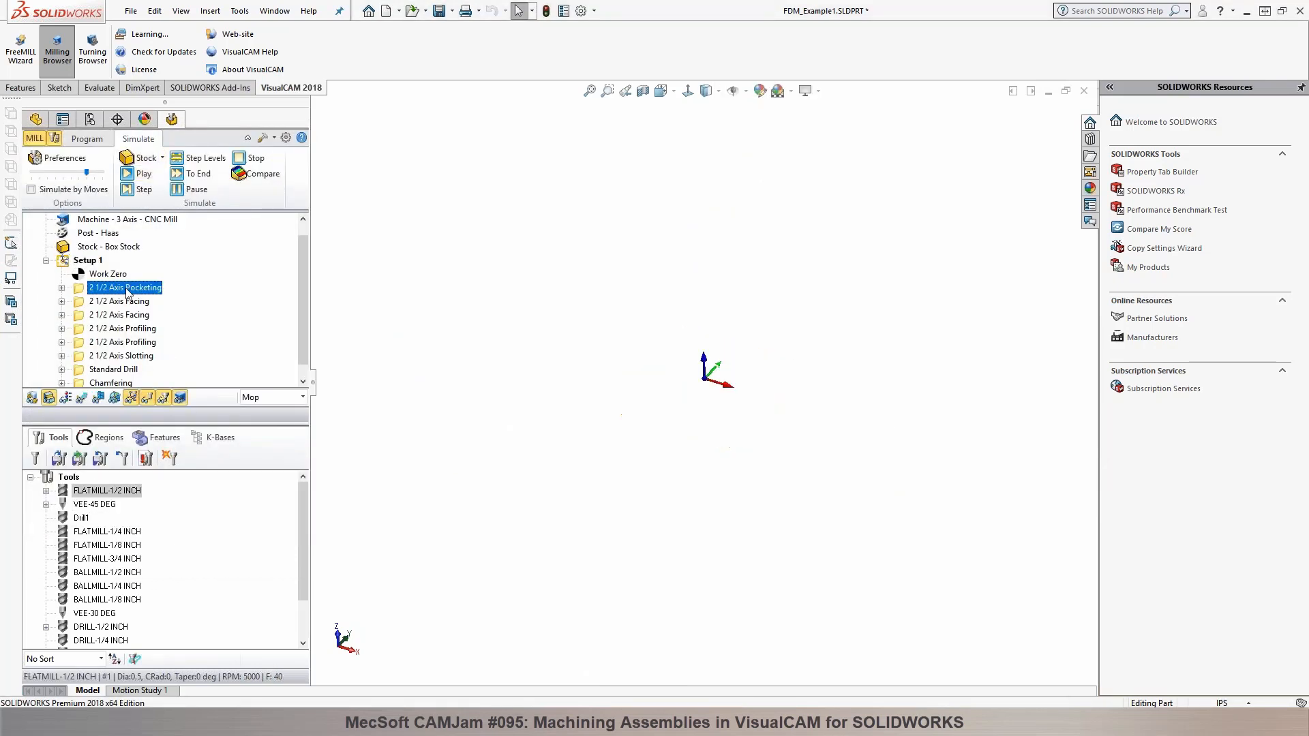
pyautogui.moveTo(87, 173); pyautogui.dragTo(45, 175)
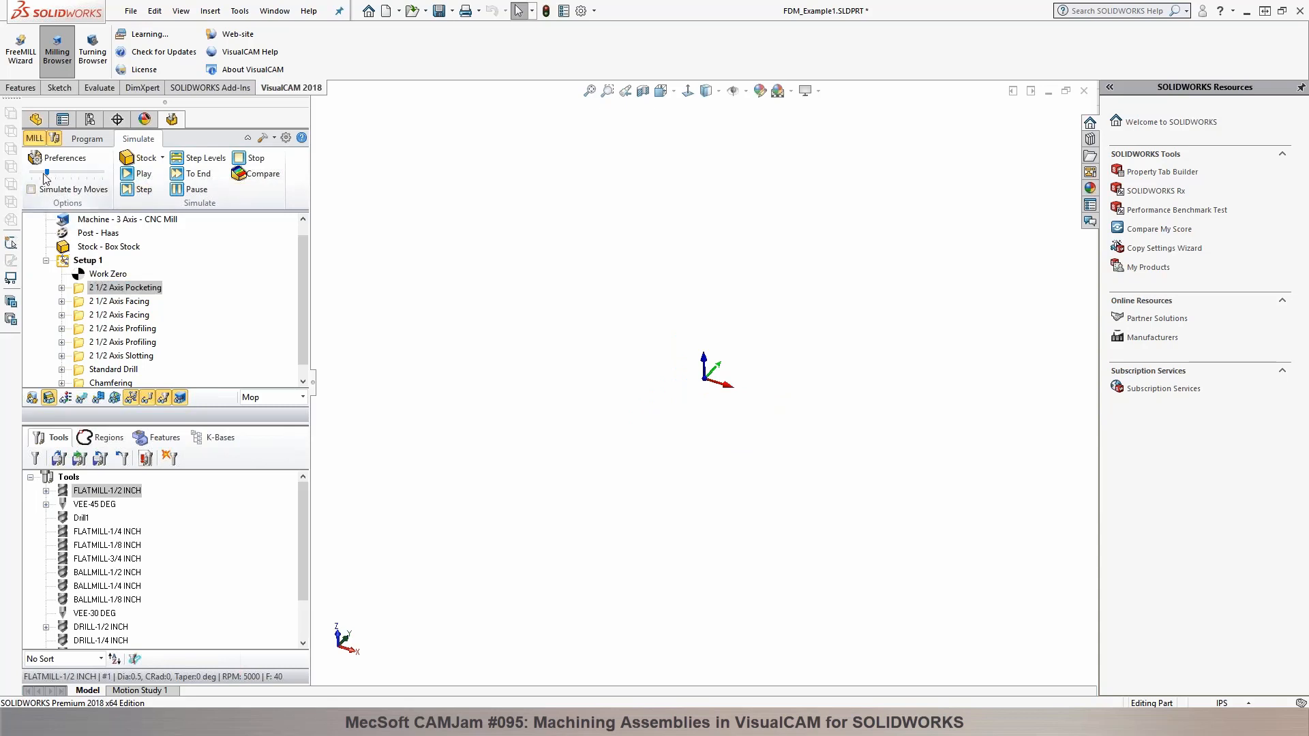
pyautogui.click(135, 175)
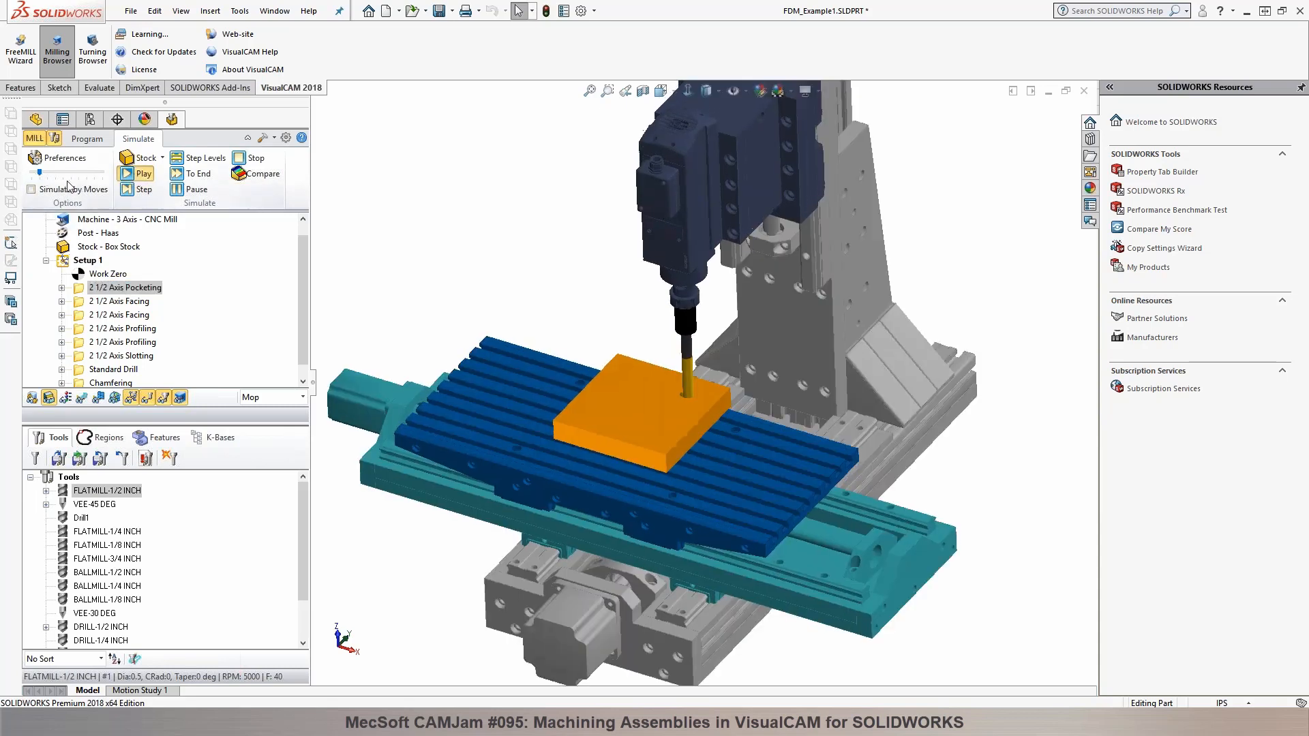
pyautogui.moveTo(39, 174); pyautogui.dragTo(62, 174)
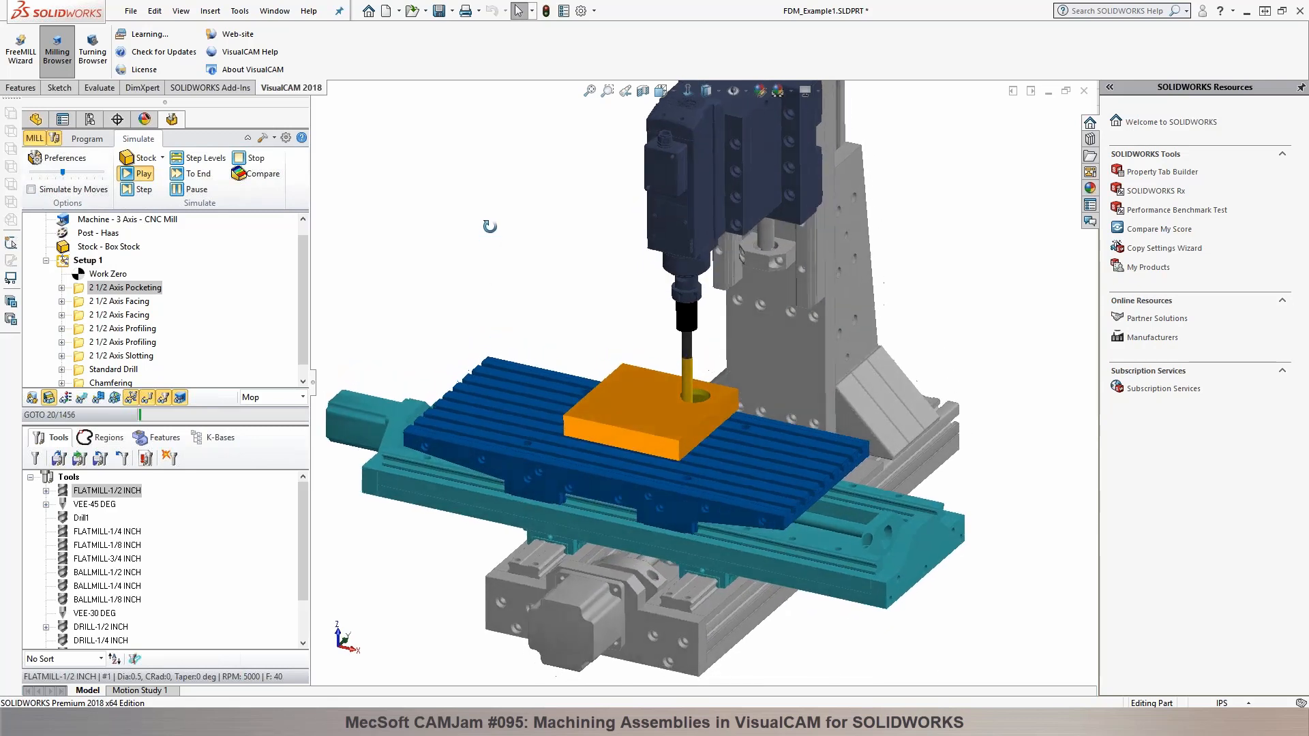
pyautogui.moveTo(64, 173); pyautogui.dragTo(81, 173)
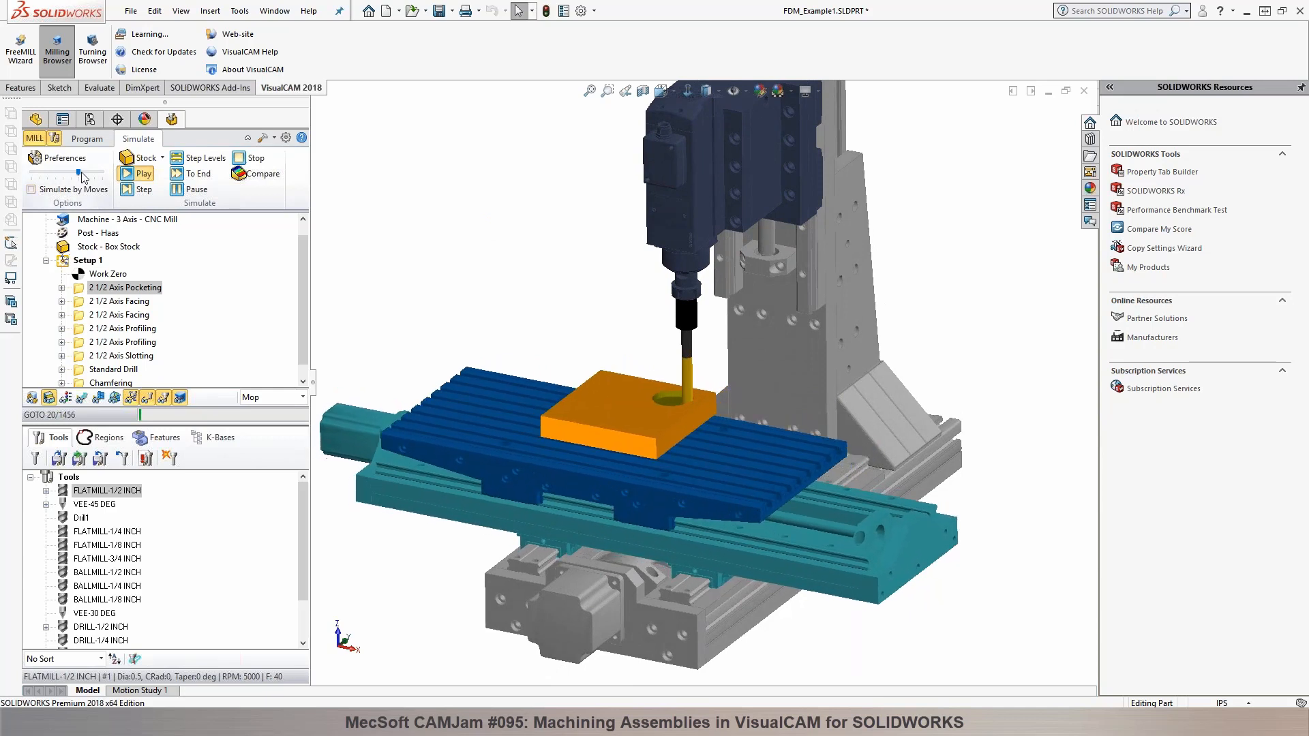
pyautogui.moveTo(81, 173); pyautogui.dragTo(89, 175)
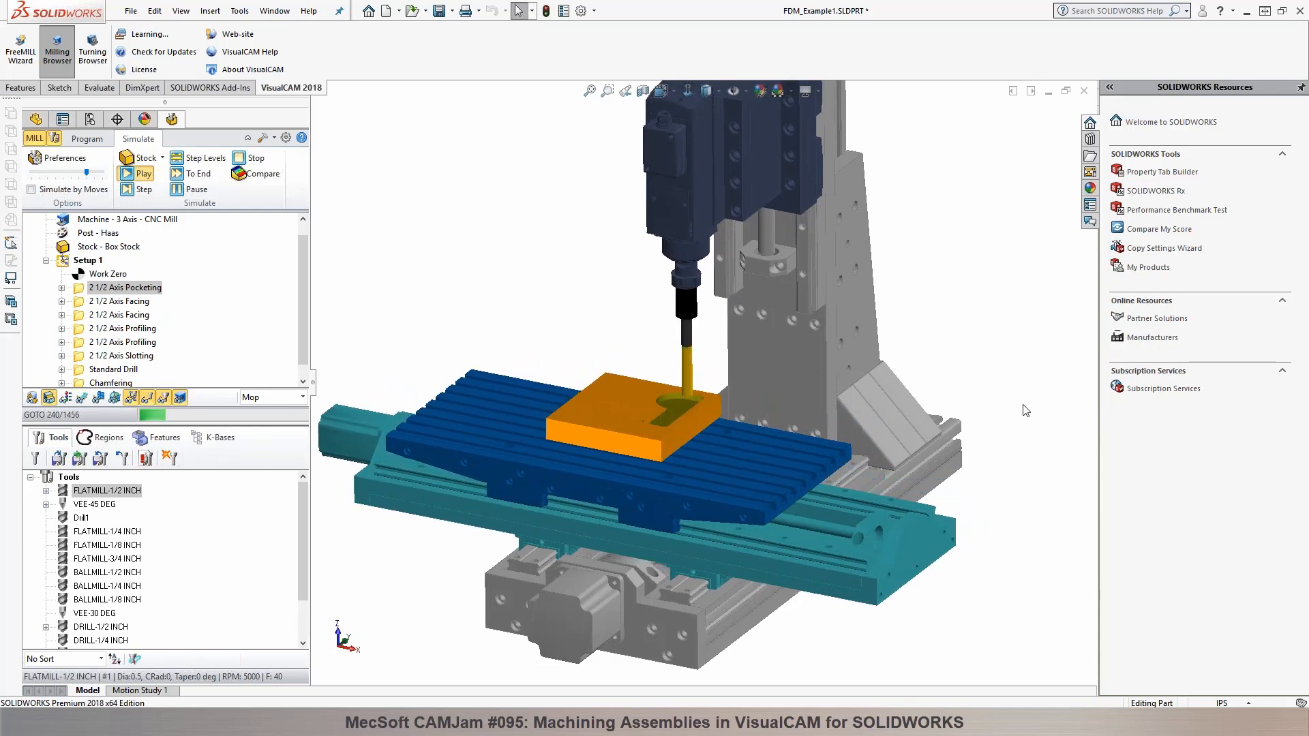
# Step: Check the pocketing toolpath display during the machine simulation, pause the simulation and return to programming
pyautogui.click(83, 400)
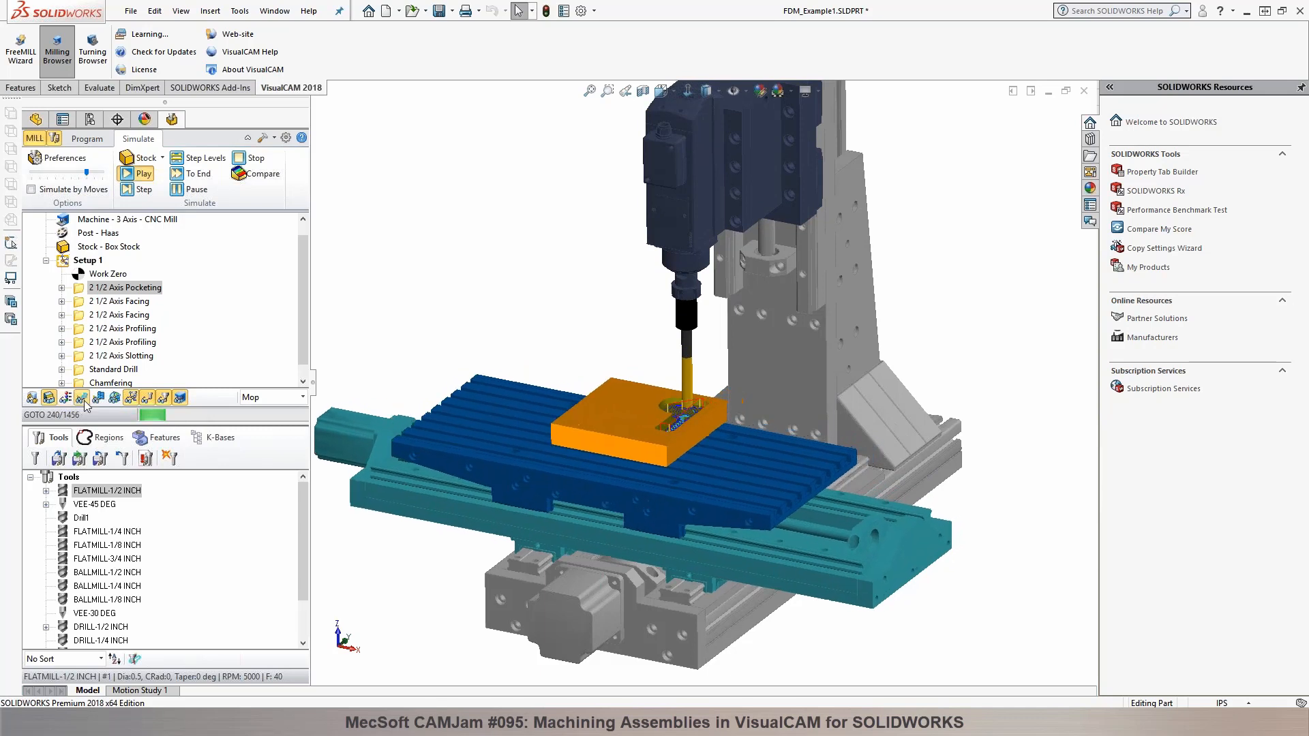
pyautogui.click(84, 401)
pyautogui.scroll(-2, 716, 424)
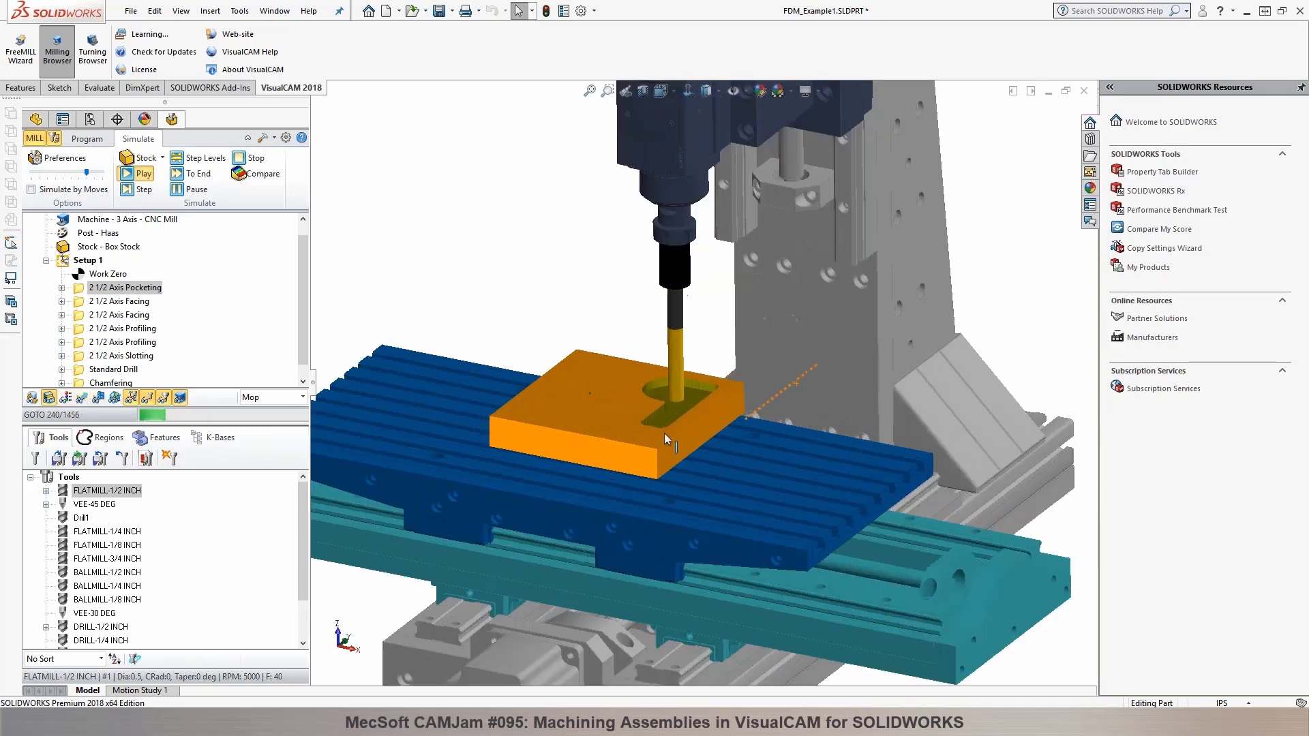
pyautogui.click(177, 191)
pyautogui.click(87, 140)
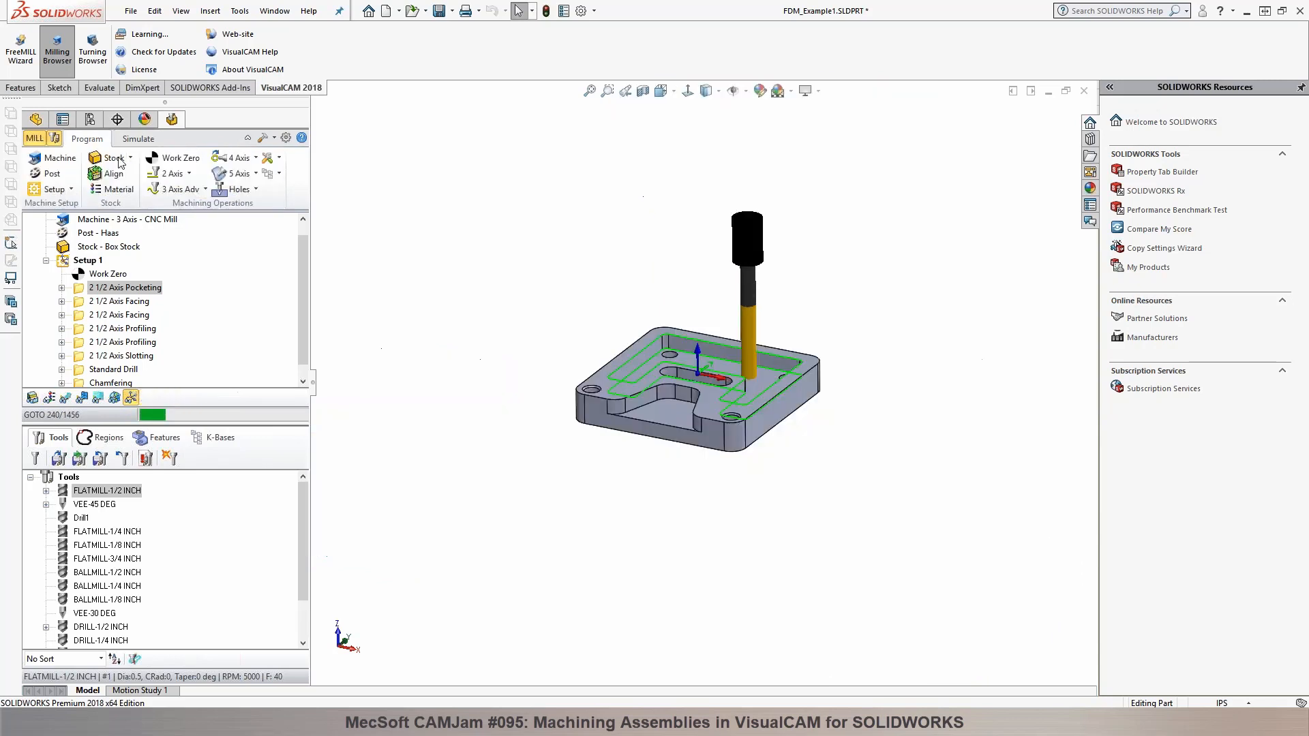
pyautogui.scroll(-3, 716, 300)
pyautogui.scroll(1, 720, 300)
pyautogui.moveTo(631, 290); pyautogui.dragTo(625, 289, button='middle')
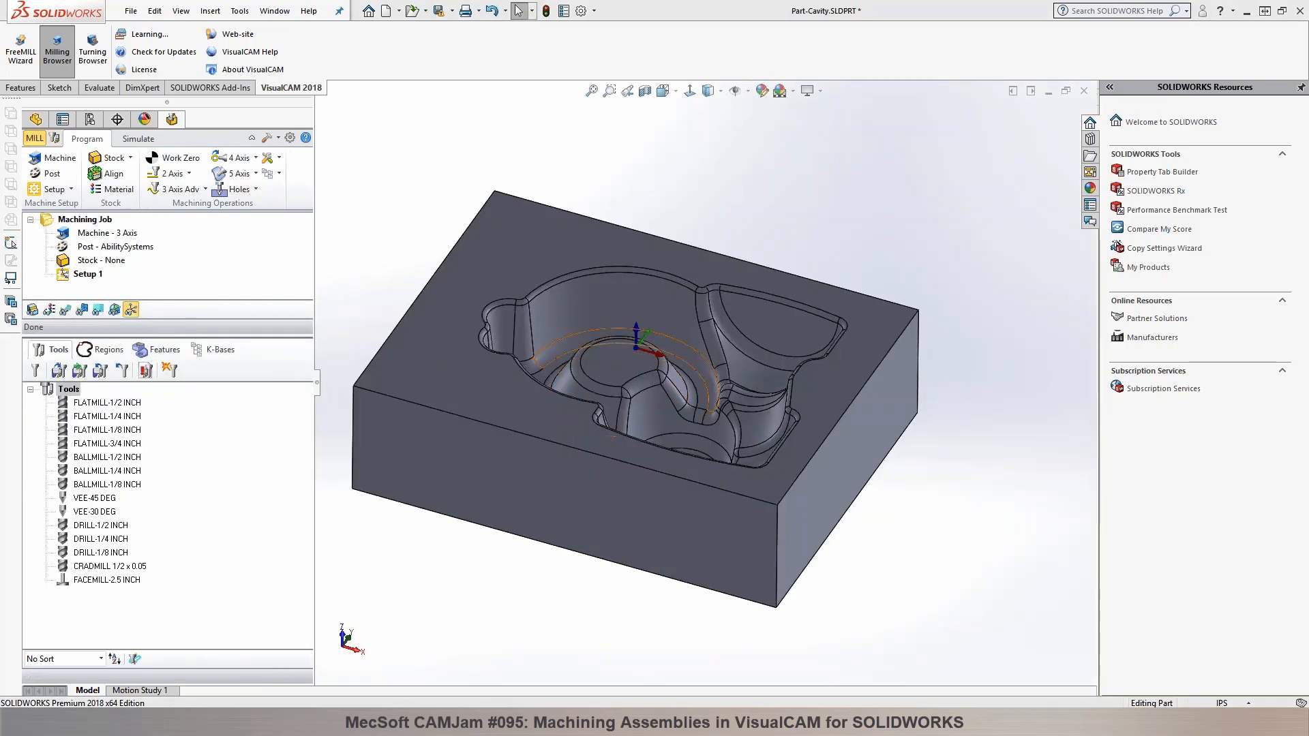
pyautogui.scroll(3, 550, 368)
pyautogui.moveTo(550, 368); pyautogui.dragTo(541, 377, button='middle')
# Step: In Part-Cavity, enlarge the machining job browser and accept the manually defined 3 Axis machine tool
pyautogui.press('f')
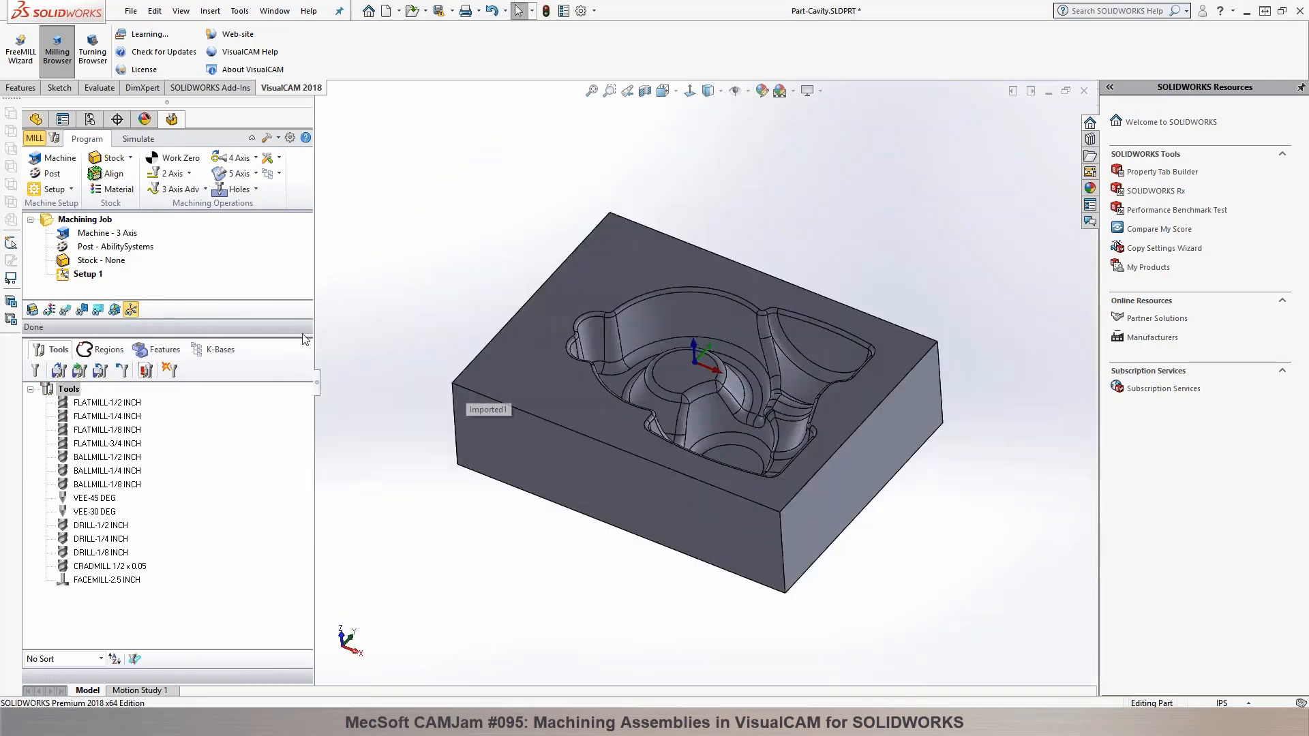
pyautogui.moveTo(300, 336); pyautogui.dragTo(294, 397)
pyautogui.moveTo(709, 354)
pyautogui.mouseDown(button='middle')
pyautogui.moveTo(685, 378)
pyautogui.moveTo(729, 342)
pyautogui.moveTo(718, 352)
pyautogui.moveTo(689, 336)
pyautogui.moveTo(690, 371)
pyautogui.moveTo(702, 364)
pyautogui.moveTo(667, 389)
pyautogui.moveTo(694, 351)
pyautogui.moveTo(694, 364)
pyautogui.mouseUp(button='middle')
pyautogui.scroll(-2, 672, 377)
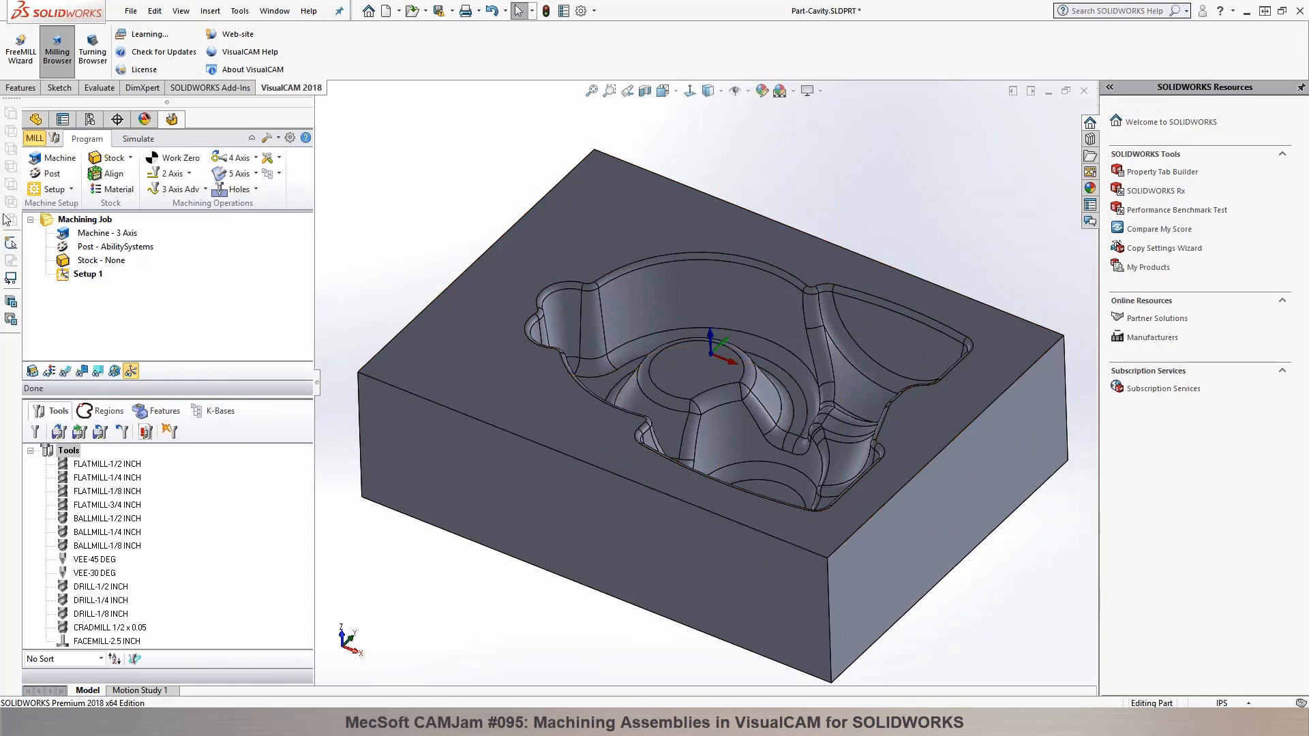
pyautogui.click(52, 158)
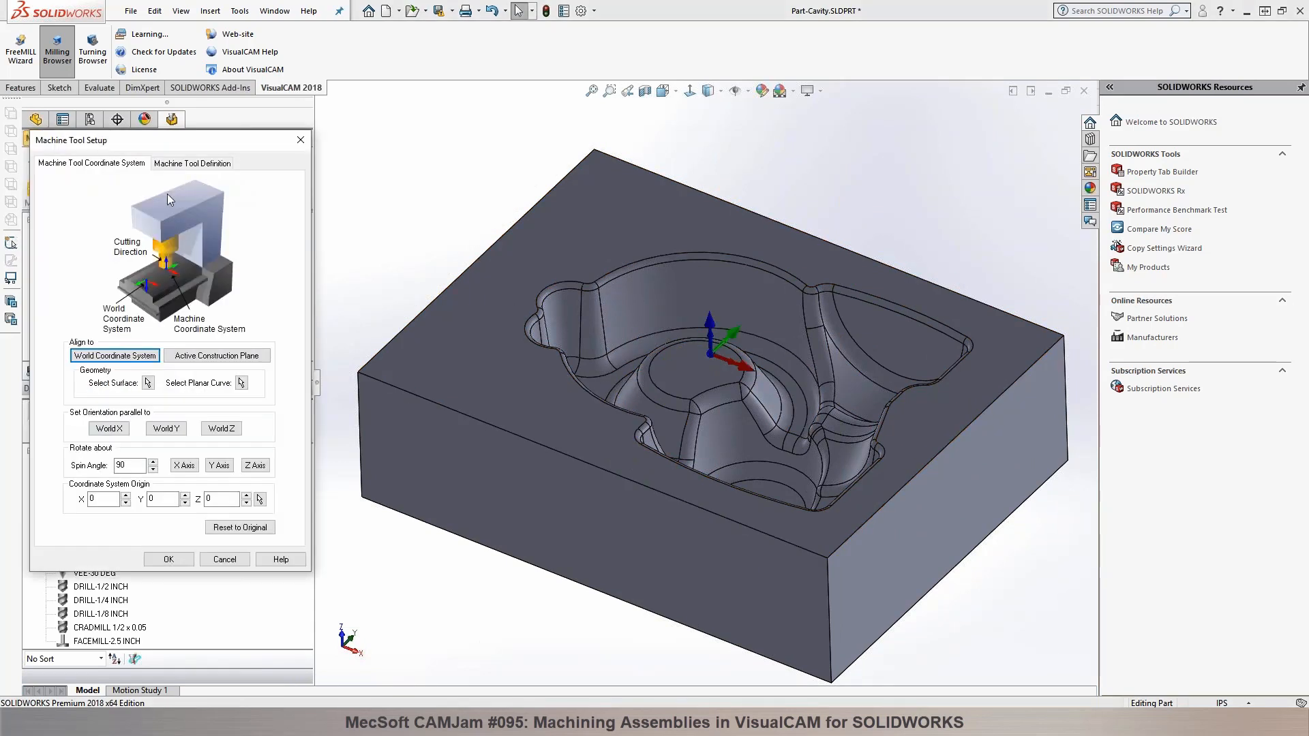
pyautogui.click(195, 164)
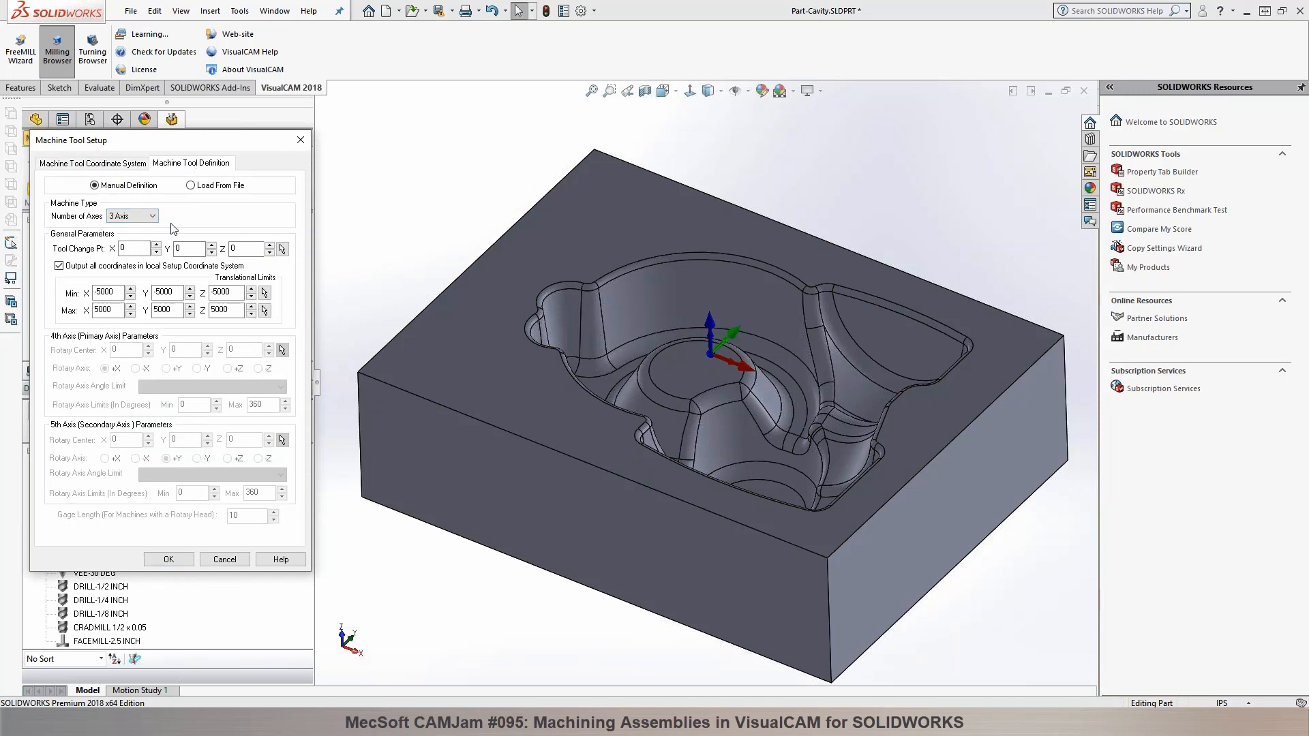
pyautogui.click(168, 560)
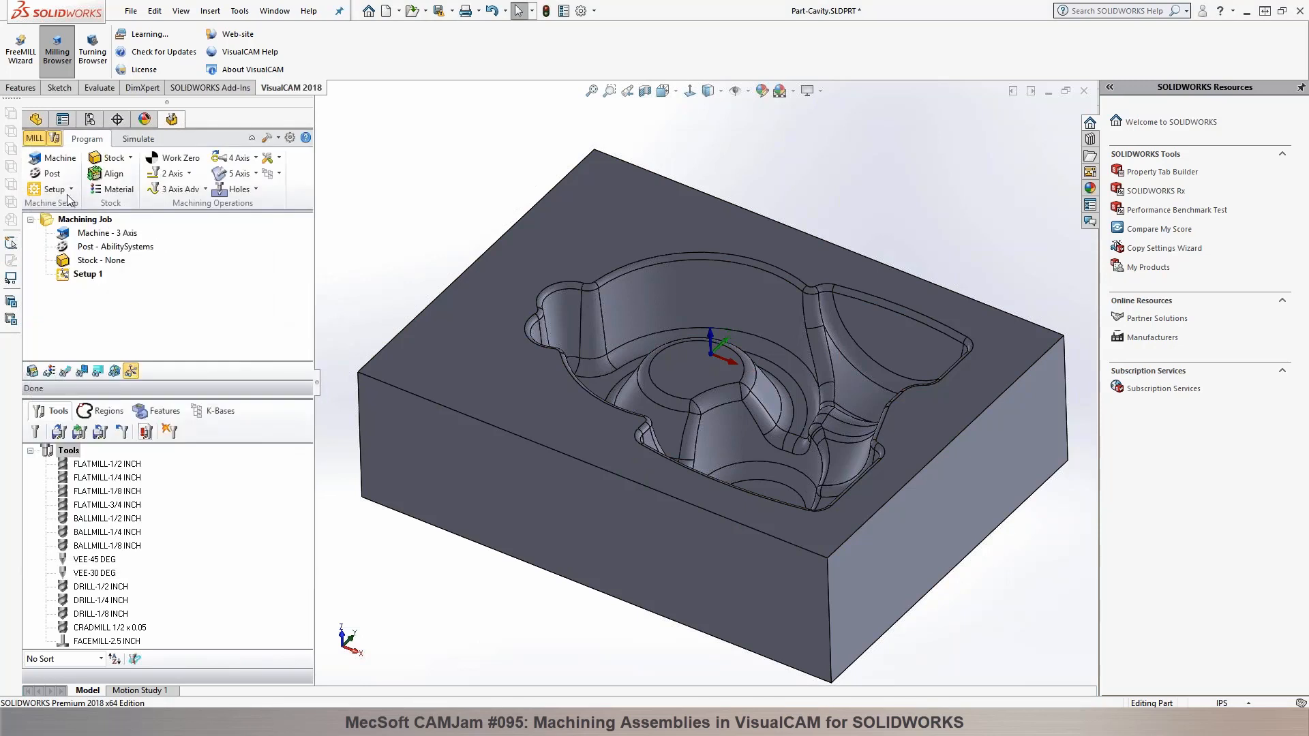
# Step: Create a box stock for the cavity part with length 8, width 6 and height 2.25
pyautogui.click(113, 157)
pyautogui.click(128, 179)
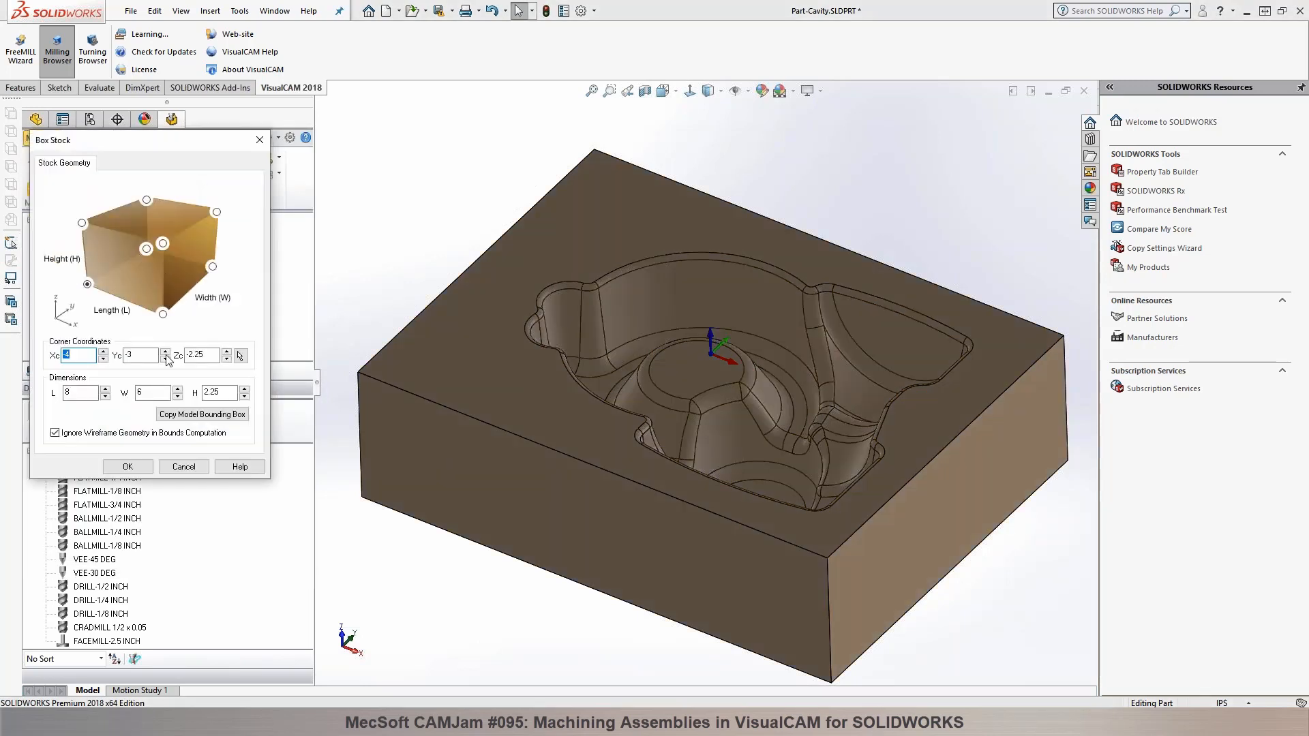
pyautogui.click(126, 467)
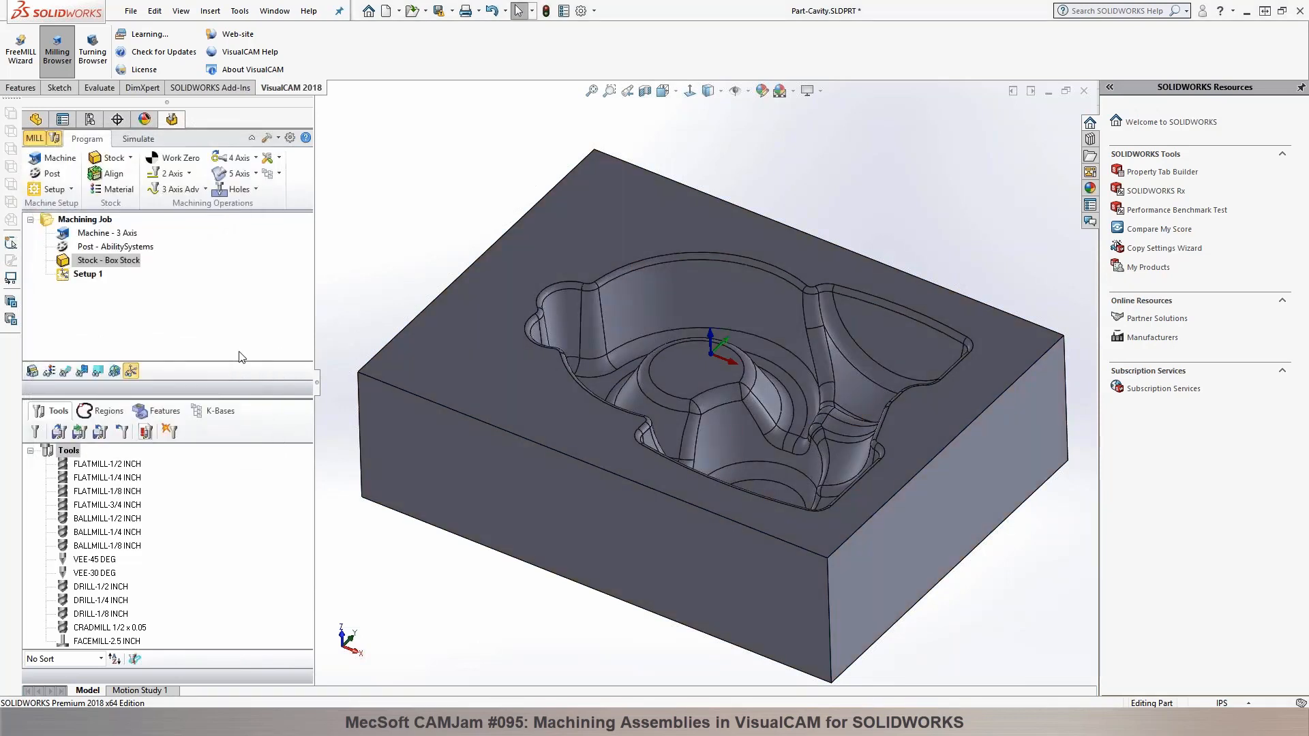
# Step: Generate a Work Zero set to the stock box at the Highest Z face and South West position
pyautogui.click(171, 157)
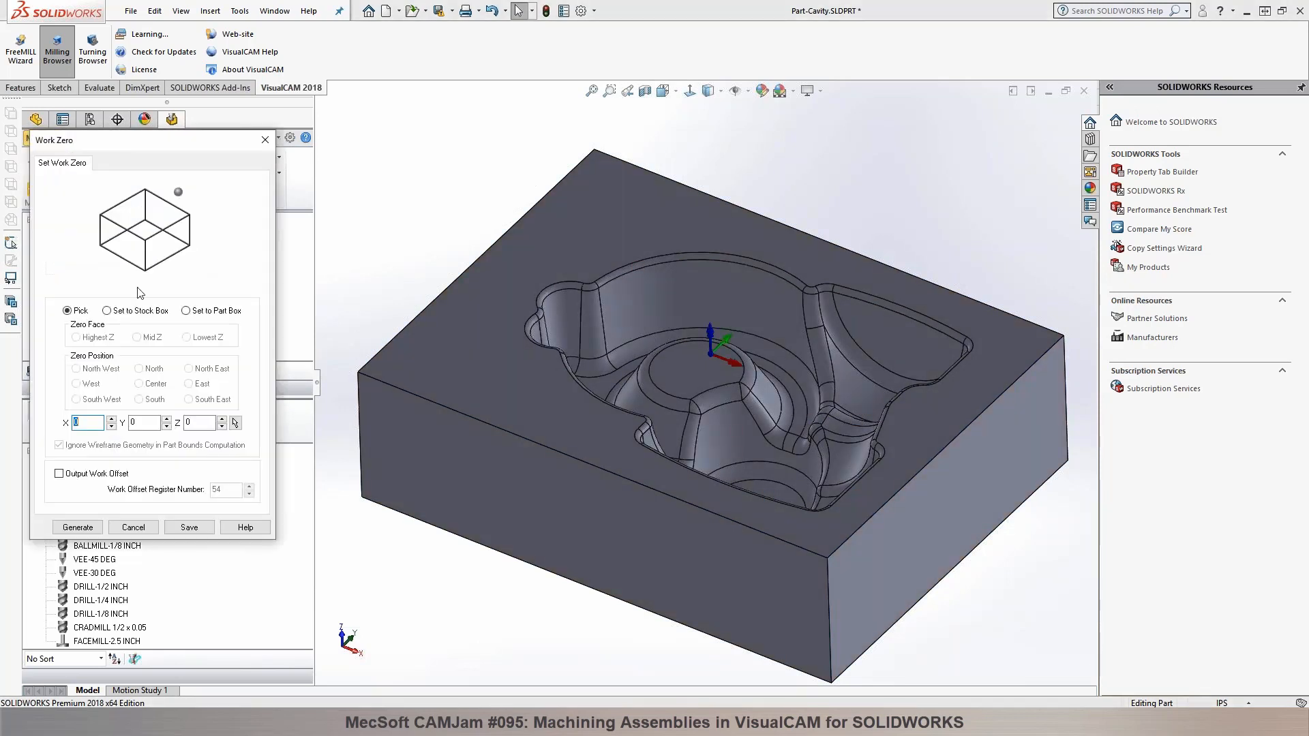
pyautogui.click(139, 311)
pyautogui.click(77, 400)
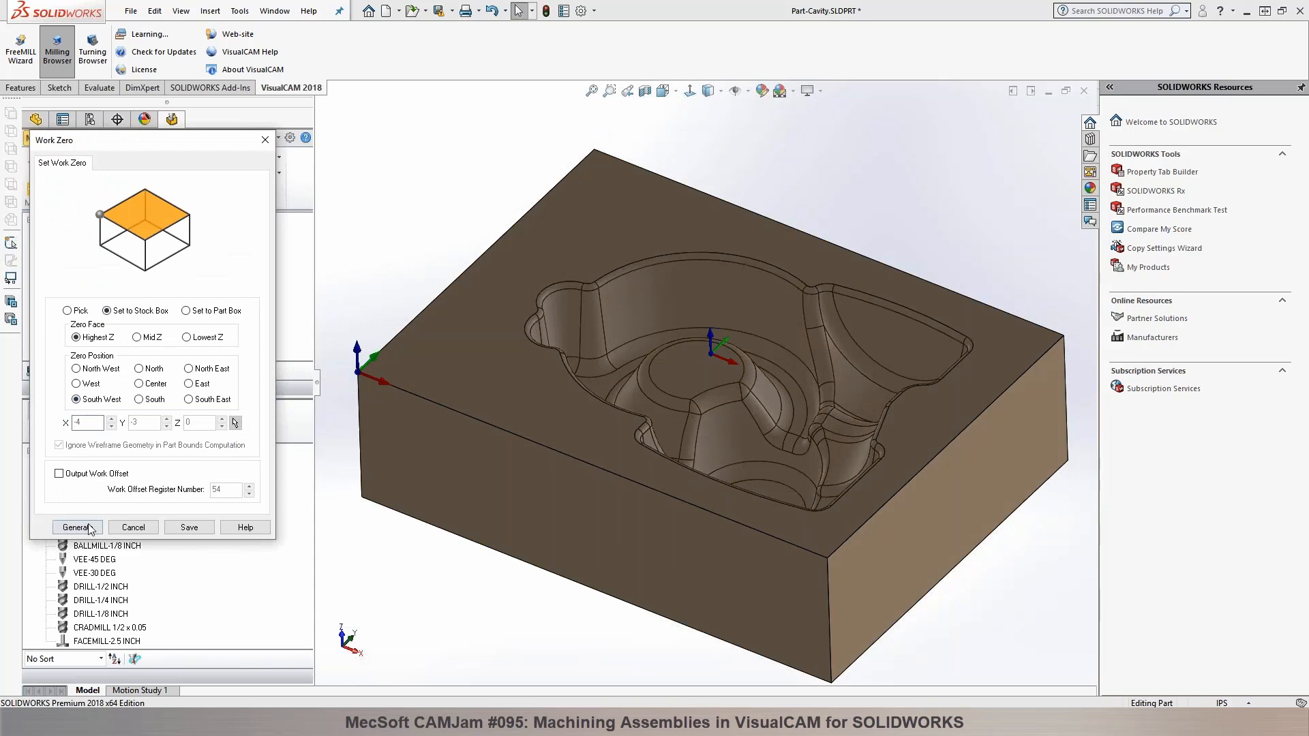
pyautogui.click(77, 527)
# Step: Generate a 3 axis Horizontal Roughing operation with FLATMILL-1/2 INCH, the Offset cavity cut pattern and a 25% tool diameter stepover
pyautogui.click(198, 190)
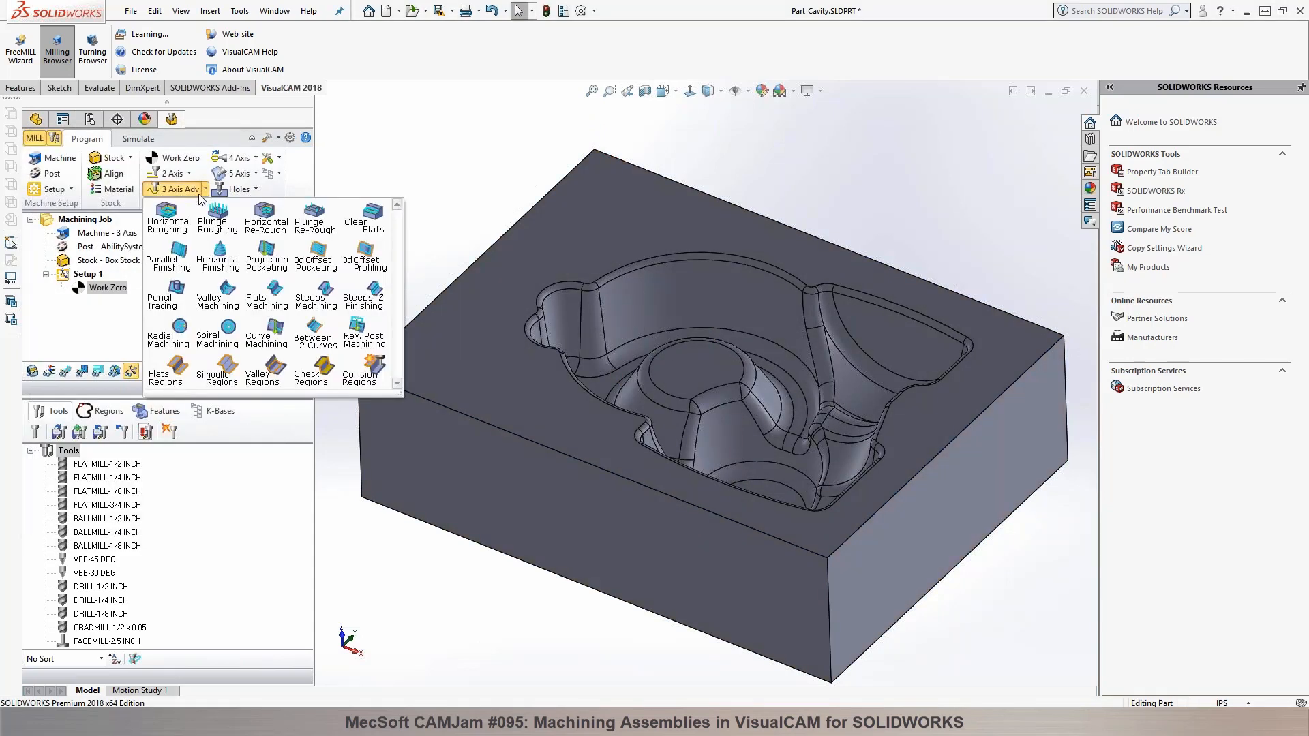
pyautogui.click(165, 229)
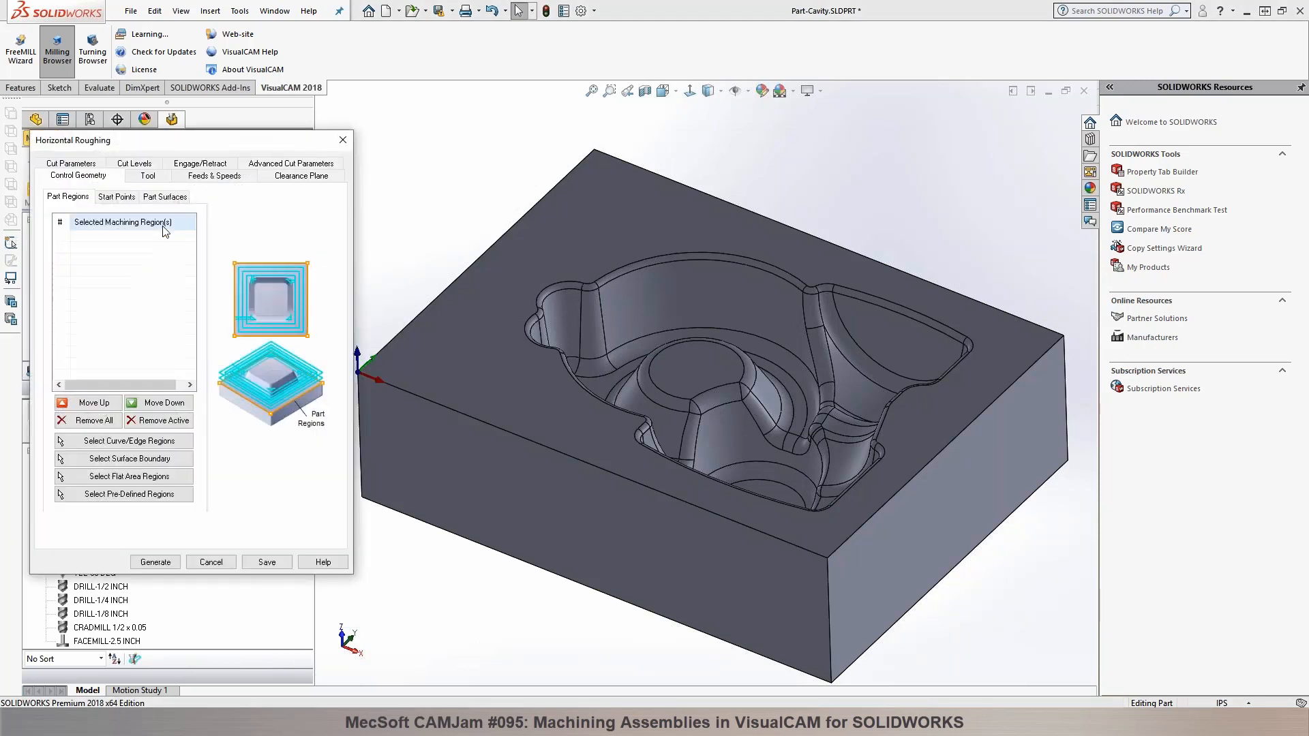
pyautogui.click(156, 179)
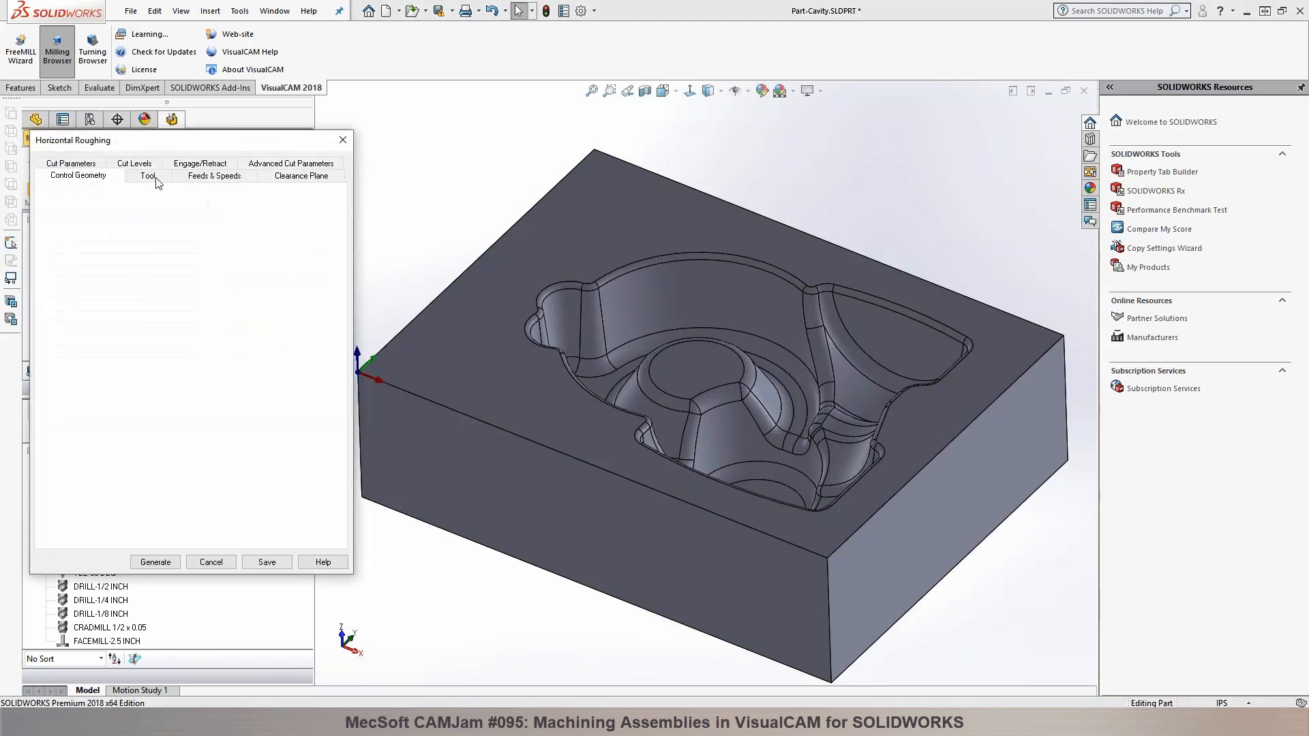
pyautogui.click(87, 176)
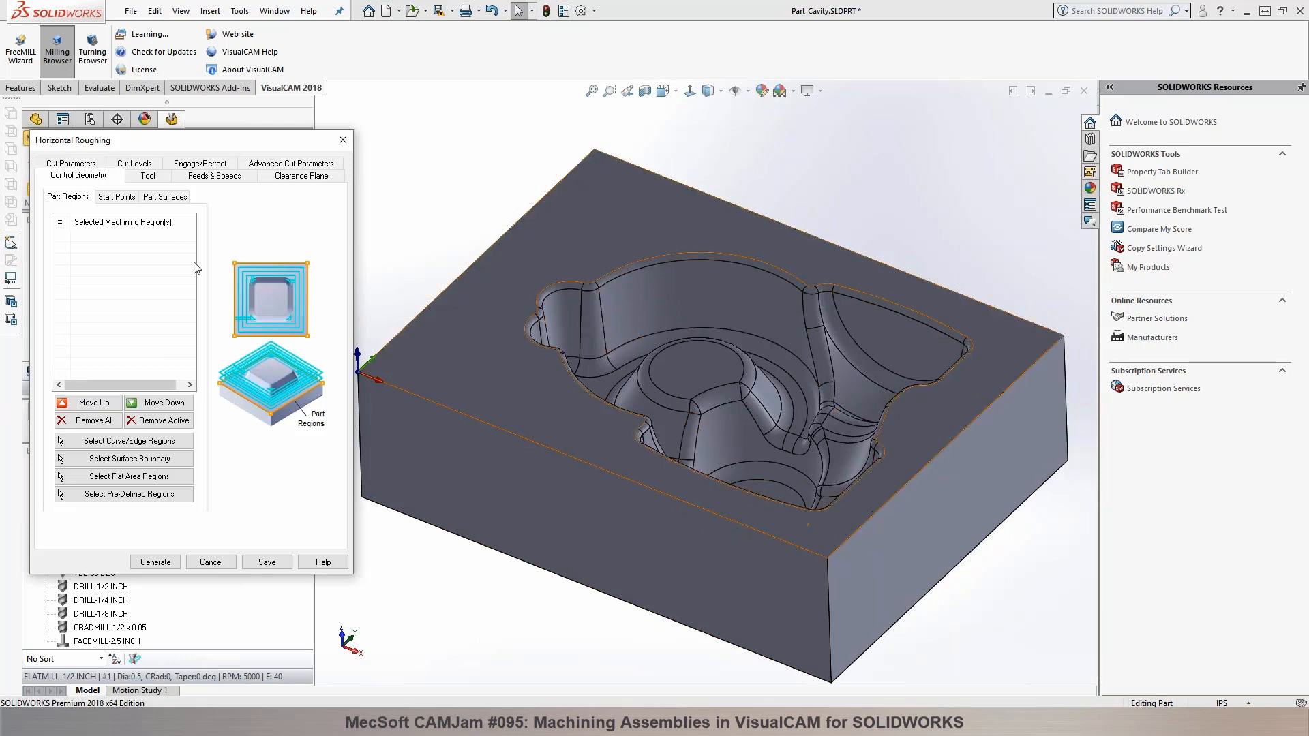
pyautogui.click(147, 176)
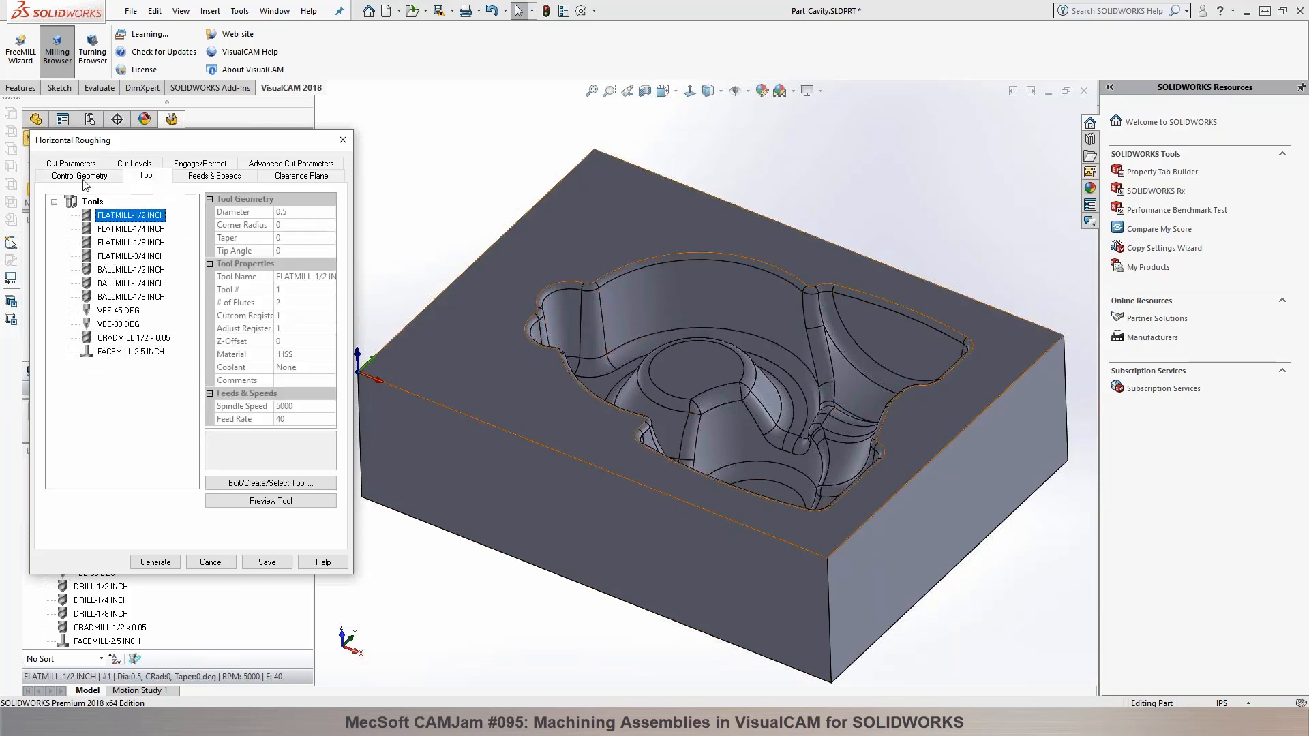
pyautogui.click(70, 164)
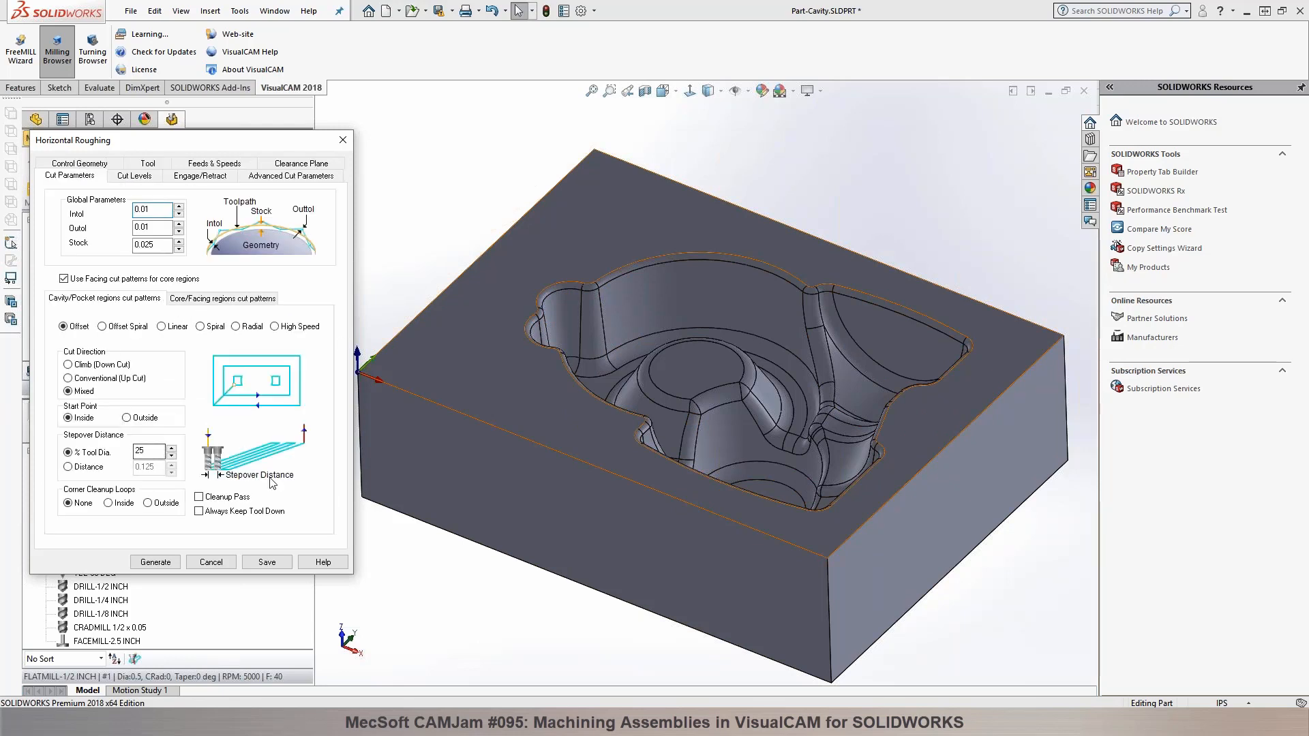
pyautogui.click(156, 562)
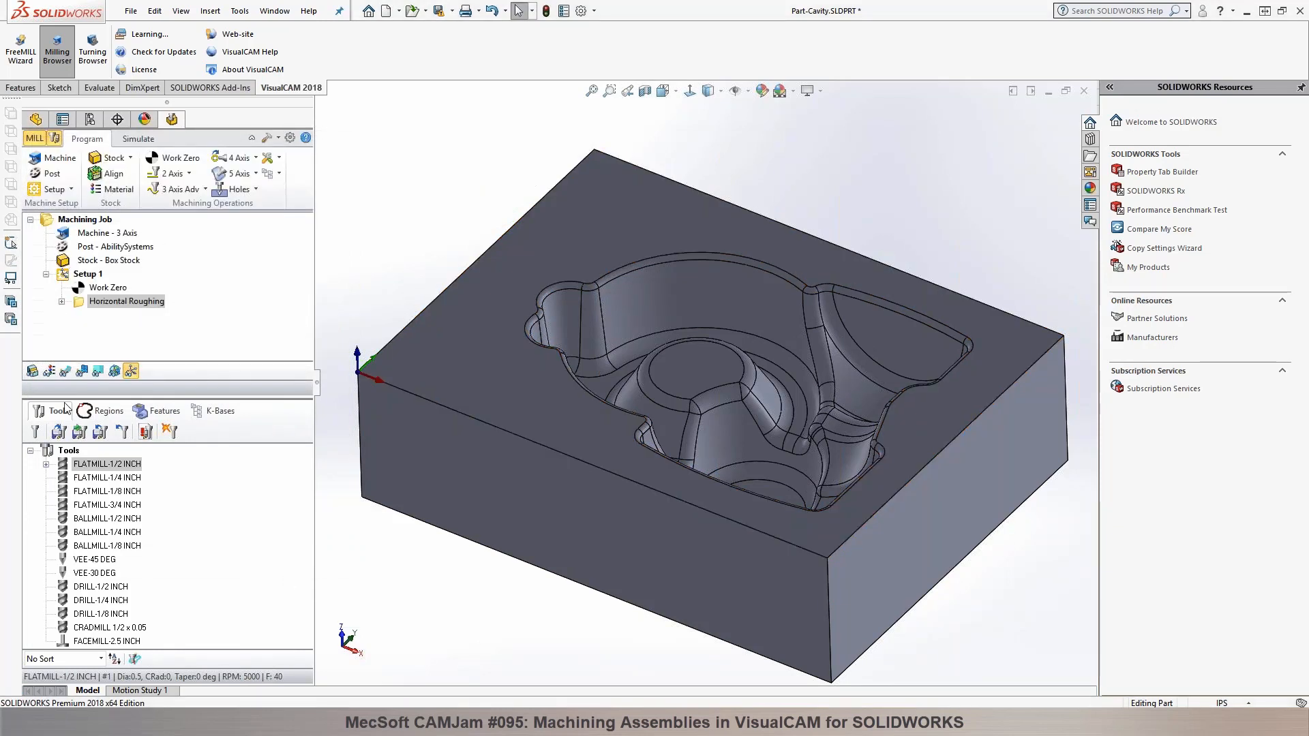
# Step: Show the Horizontal Roughing toolpath in the cavity and inspect it along with the box stock
pyautogui.click(63, 372)
pyautogui.scroll(2, 423, 405)
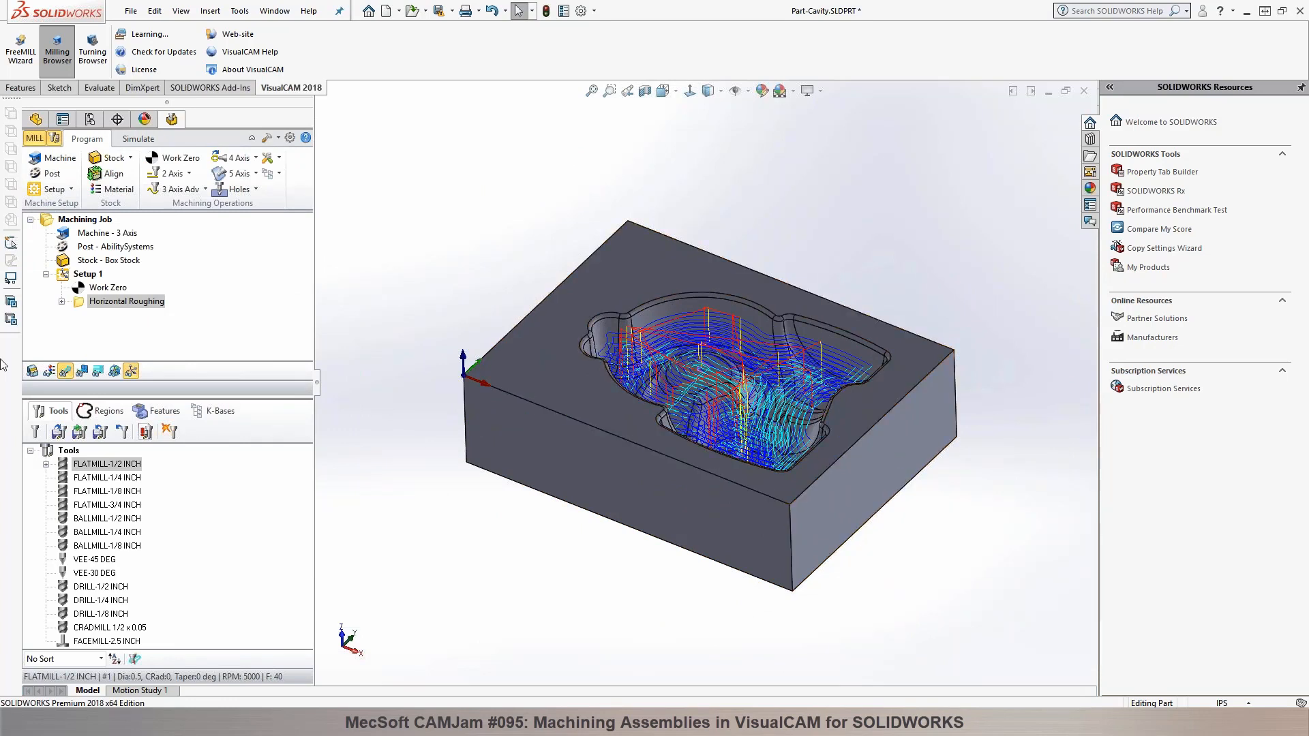
pyautogui.click(96, 260)
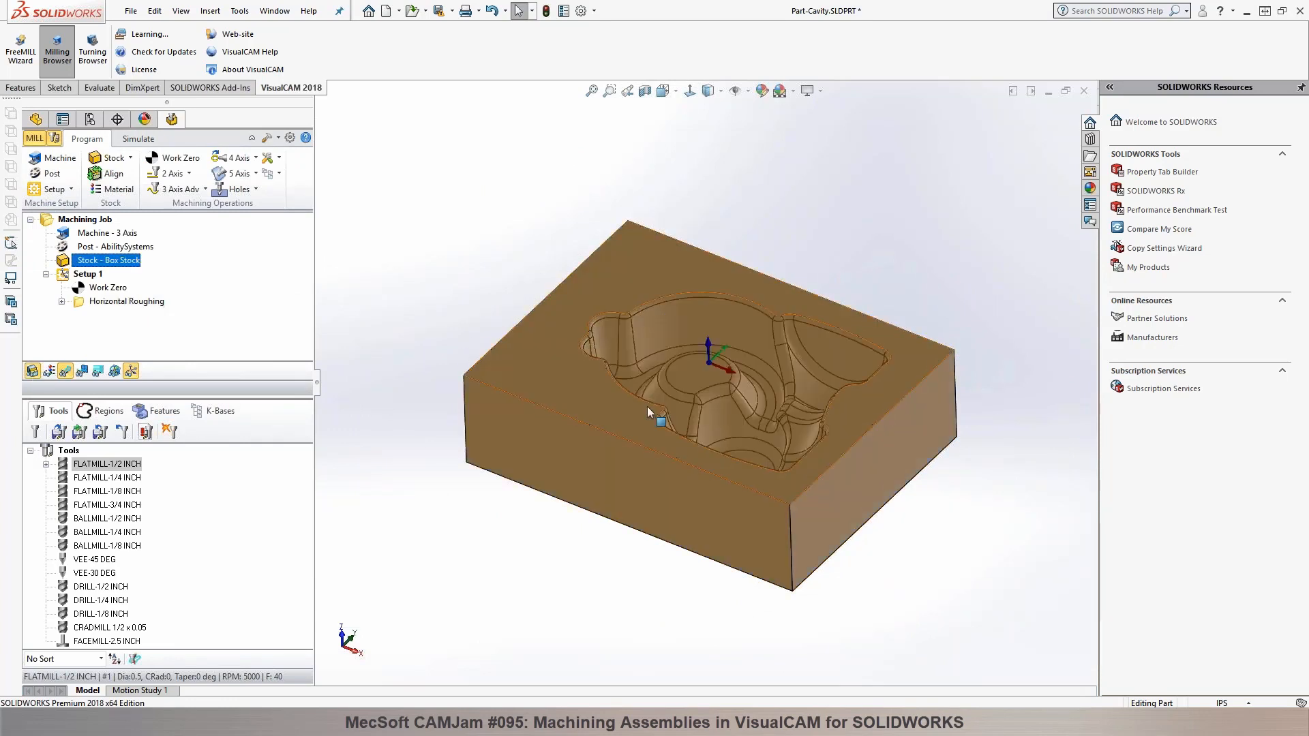
pyautogui.click(140, 303)
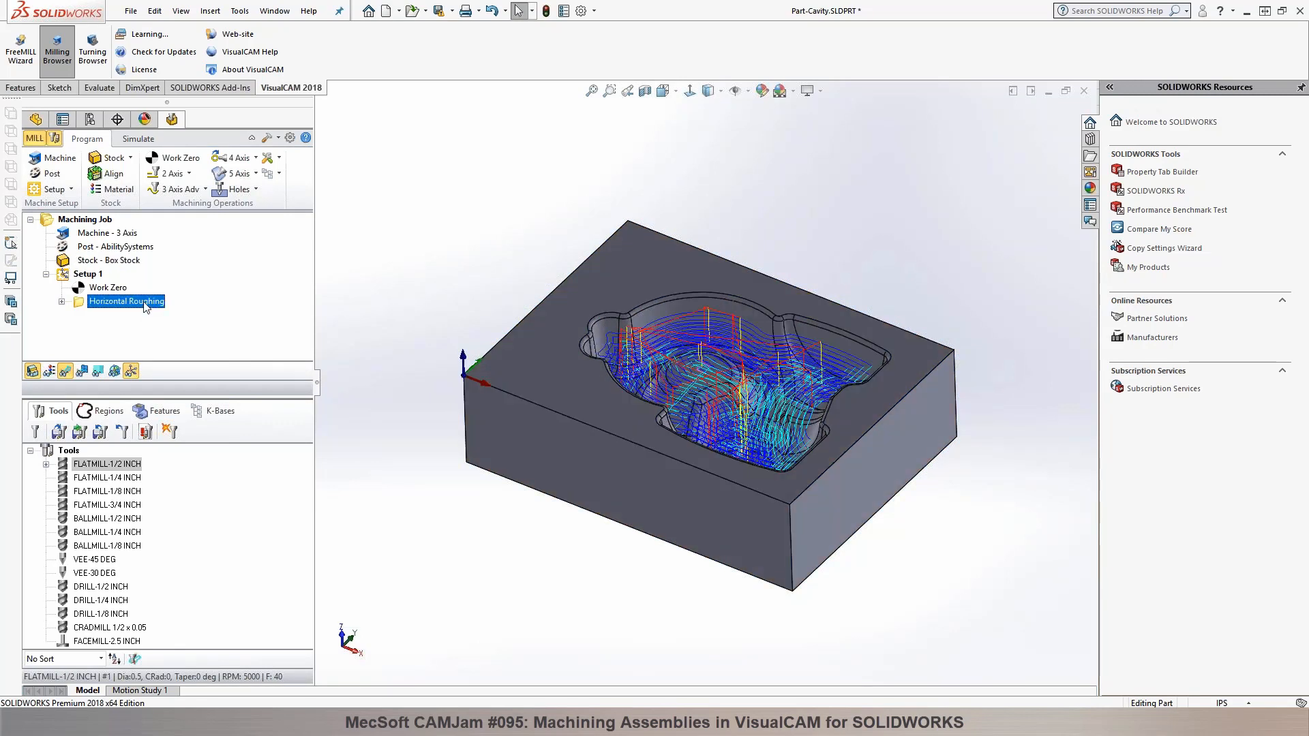
pyautogui.scroll(-3, 593, 423)
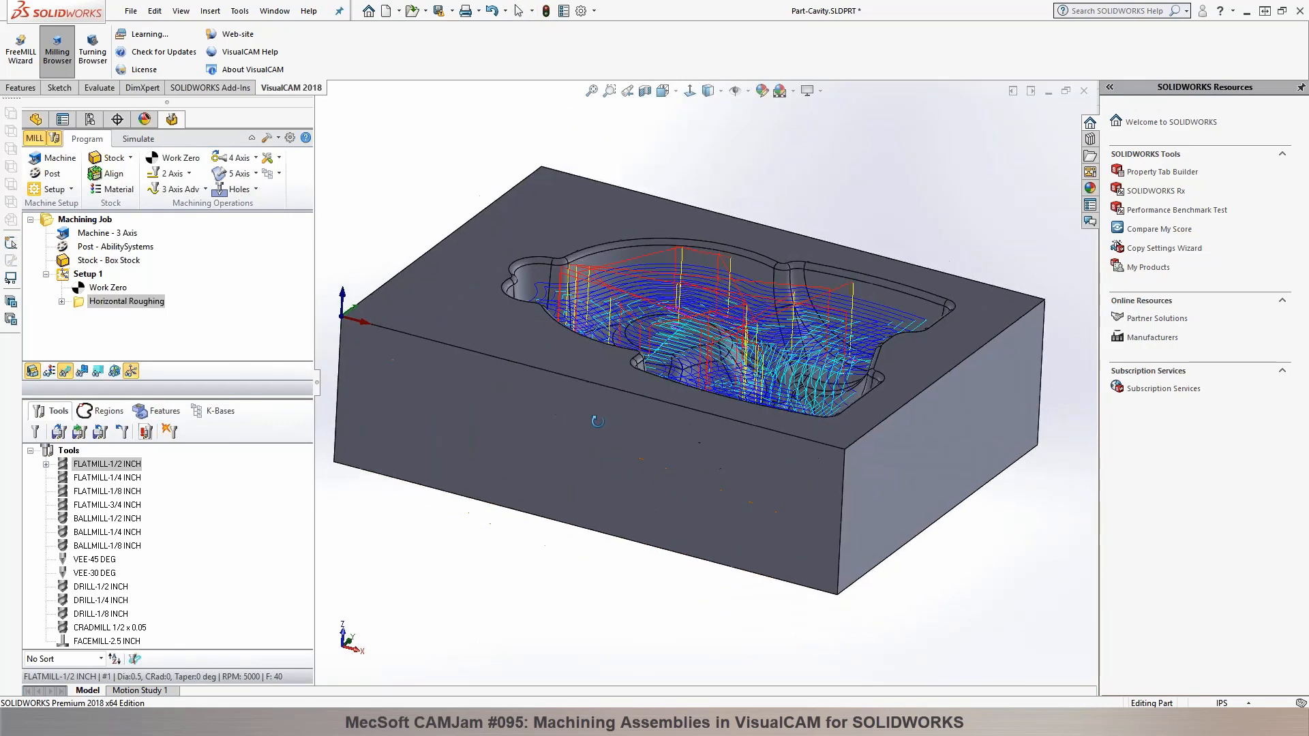
pyautogui.moveTo(597, 421); pyautogui.dragTo(583, 445, button='middle')
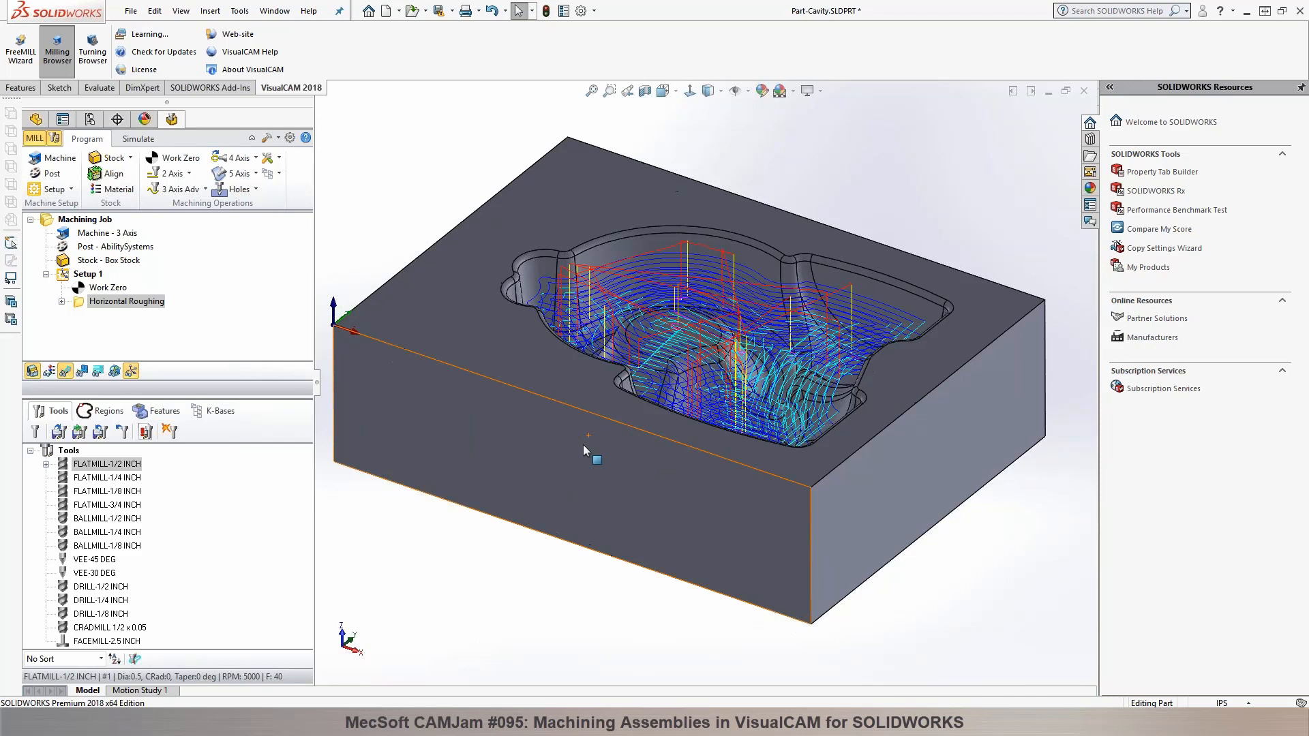
# Step: Simulate the Horizontal Roughing operation through to its end, inspect the cut stock and return to programming
pyautogui.click(138, 139)
pyautogui.click(142, 174)
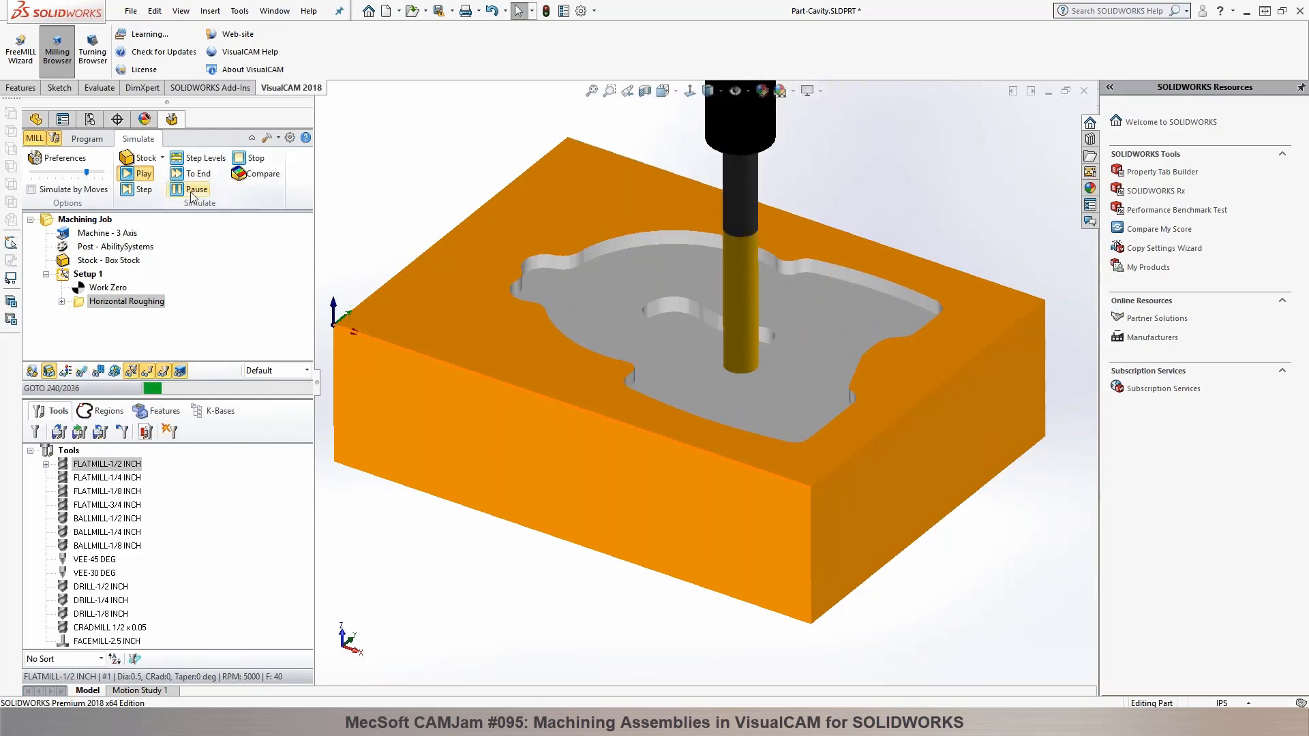
pyautogui.click(193, 174)
pyautogui.moveTo(395, 172)
pyautogui.mouseDown(button='middle')
pyautogui.moveTo(391, 234)
pyautogui.moveTo(378, 185)
pyautogui.mouseUp(button='middle')
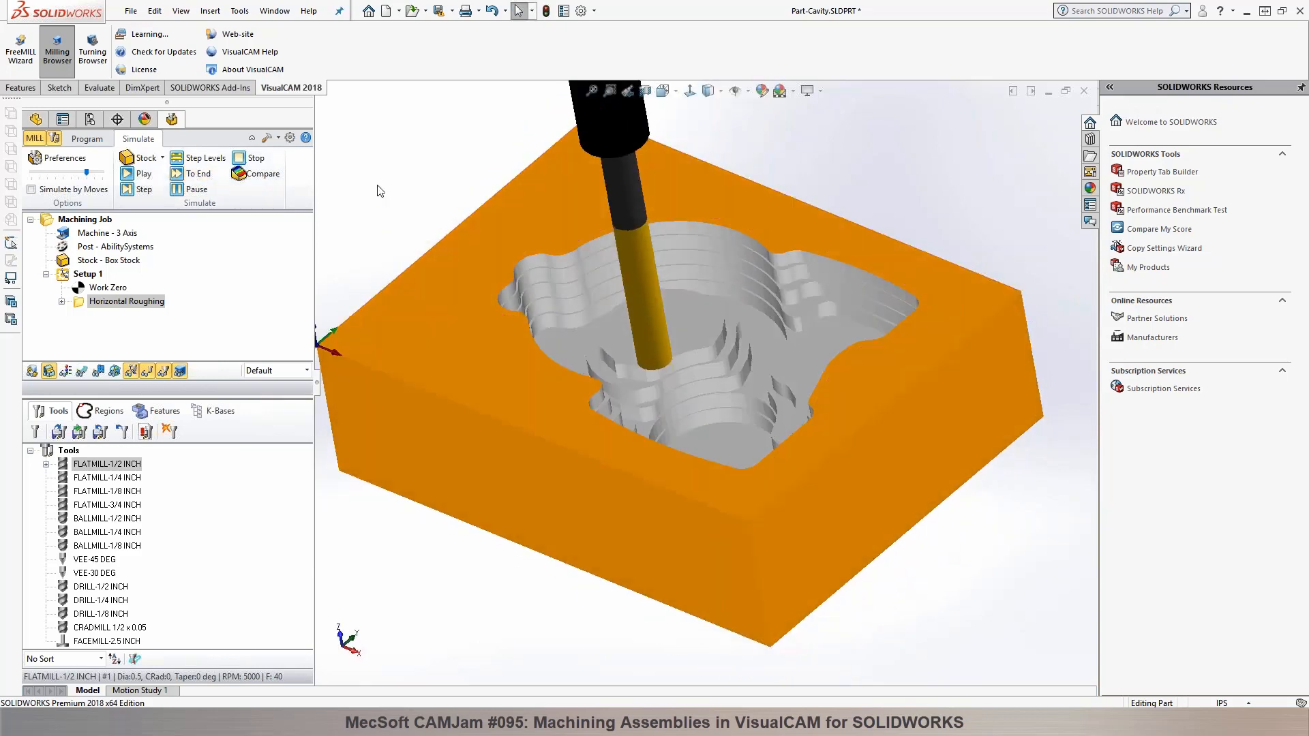
pyautogui.click(88, 140)
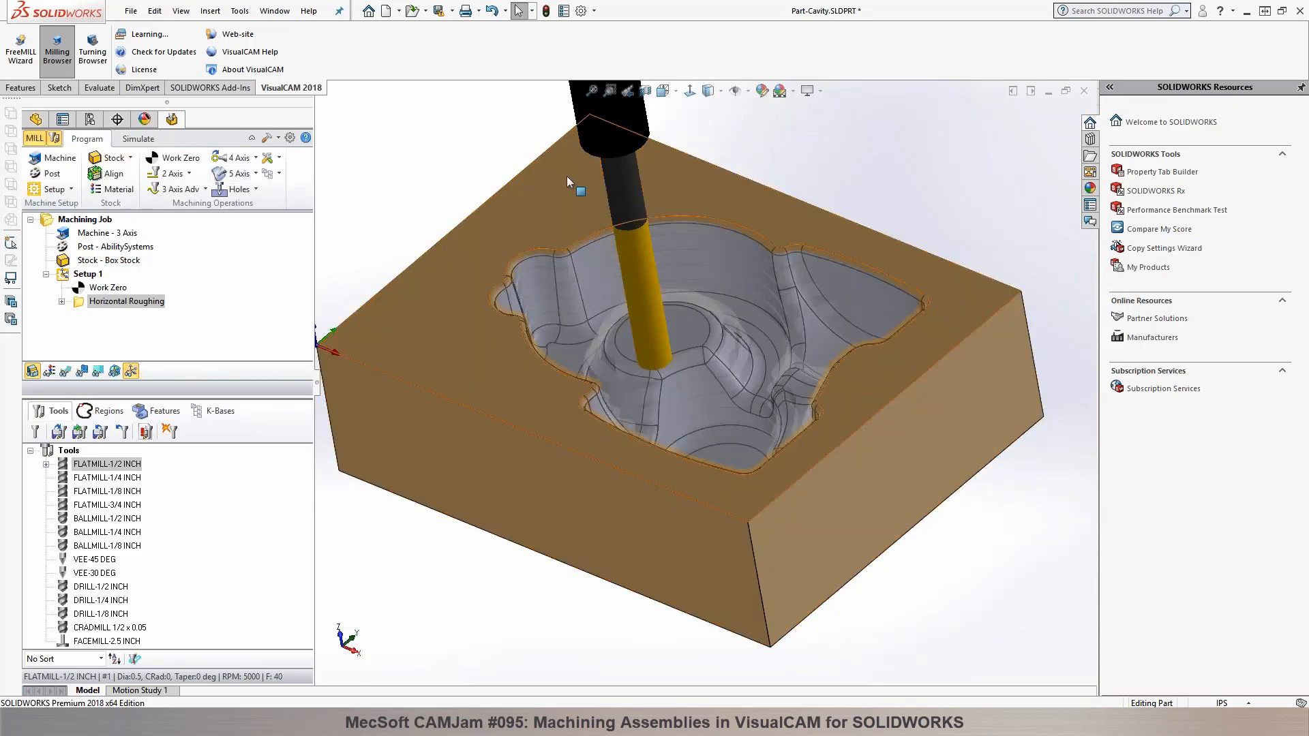
# Step: Start a 3 axis Parallel Finishing operation and pick the tangent edge chain around the cavity's top opening as its machining region
pyautogui.click(204, 190)
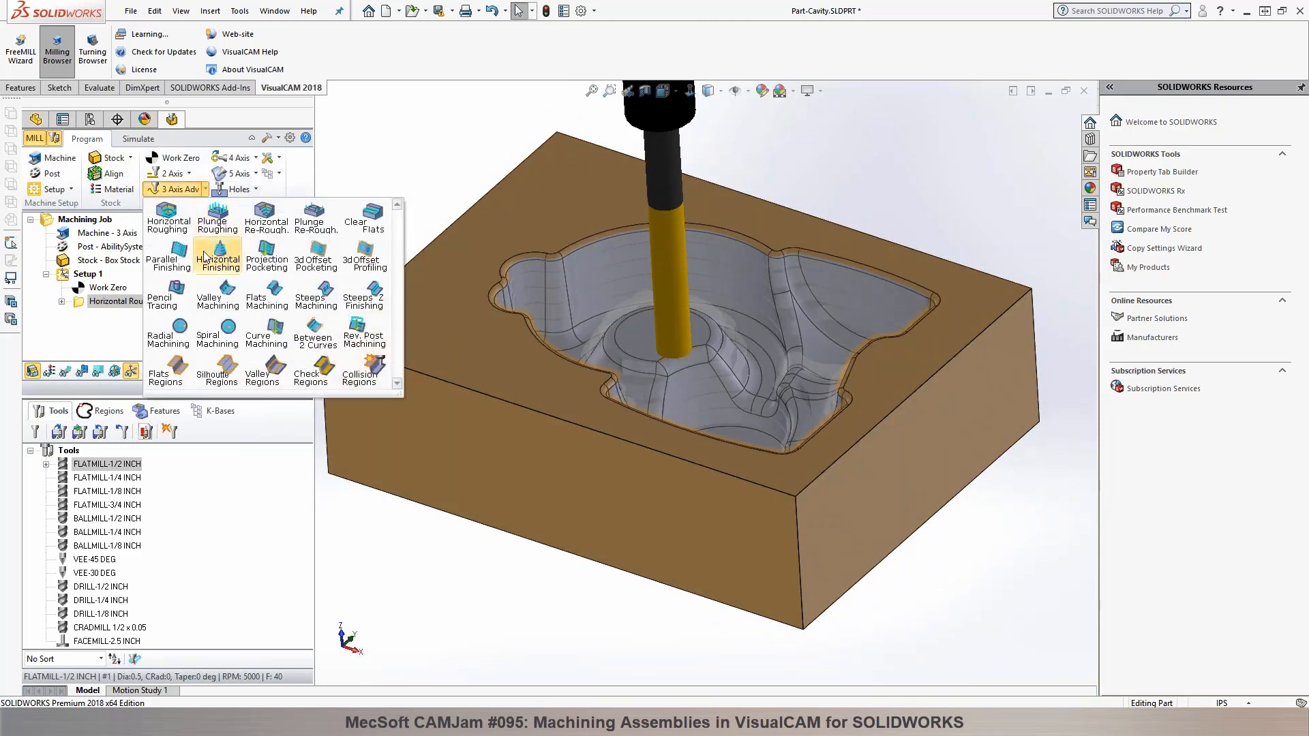
pyautogui.click(183, 272)
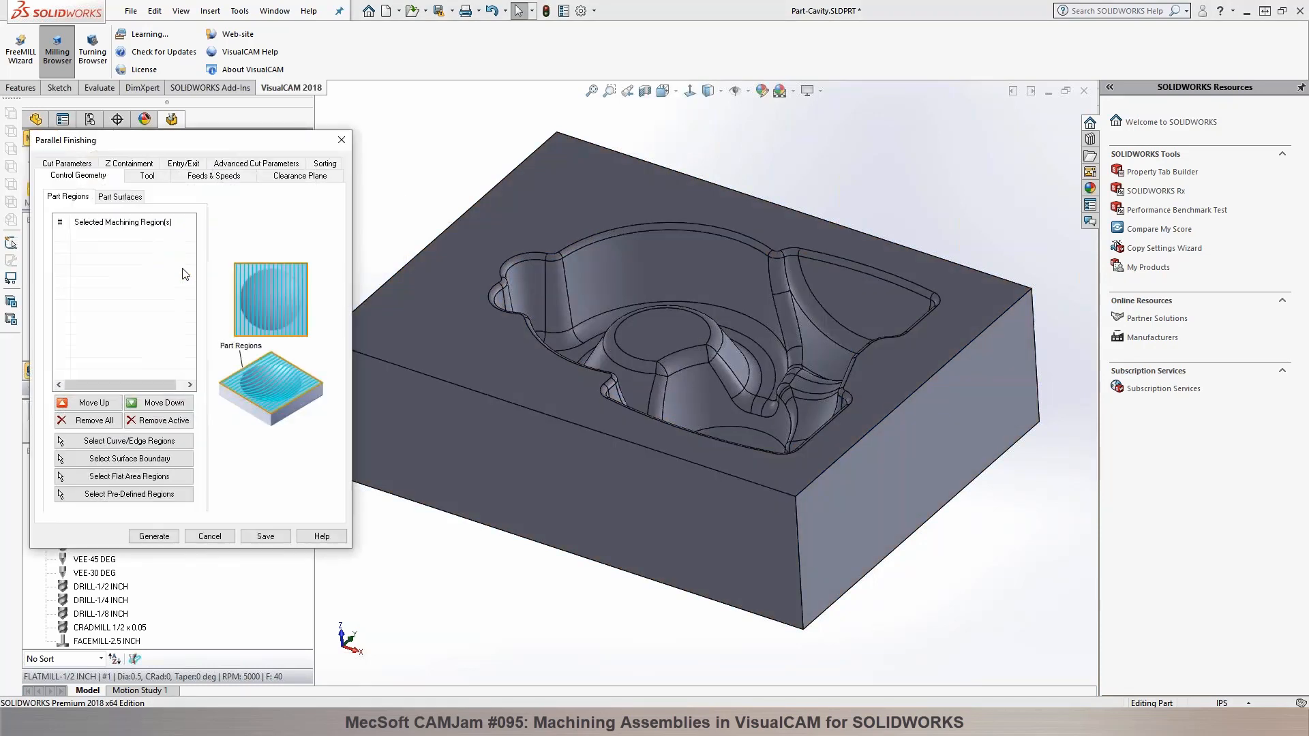
pyautogui.click(149, 441)
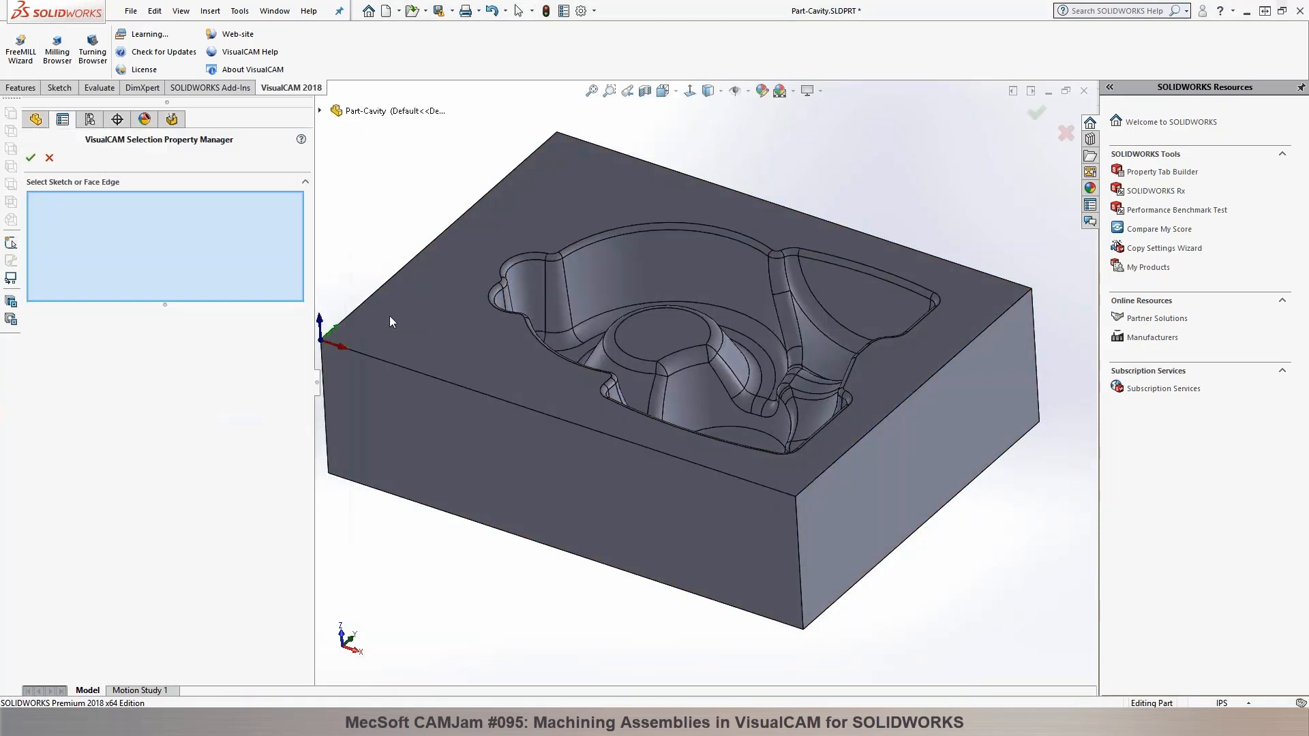
pyautogui.rightClick(492, 291)
pyautogui.click(553, 417)
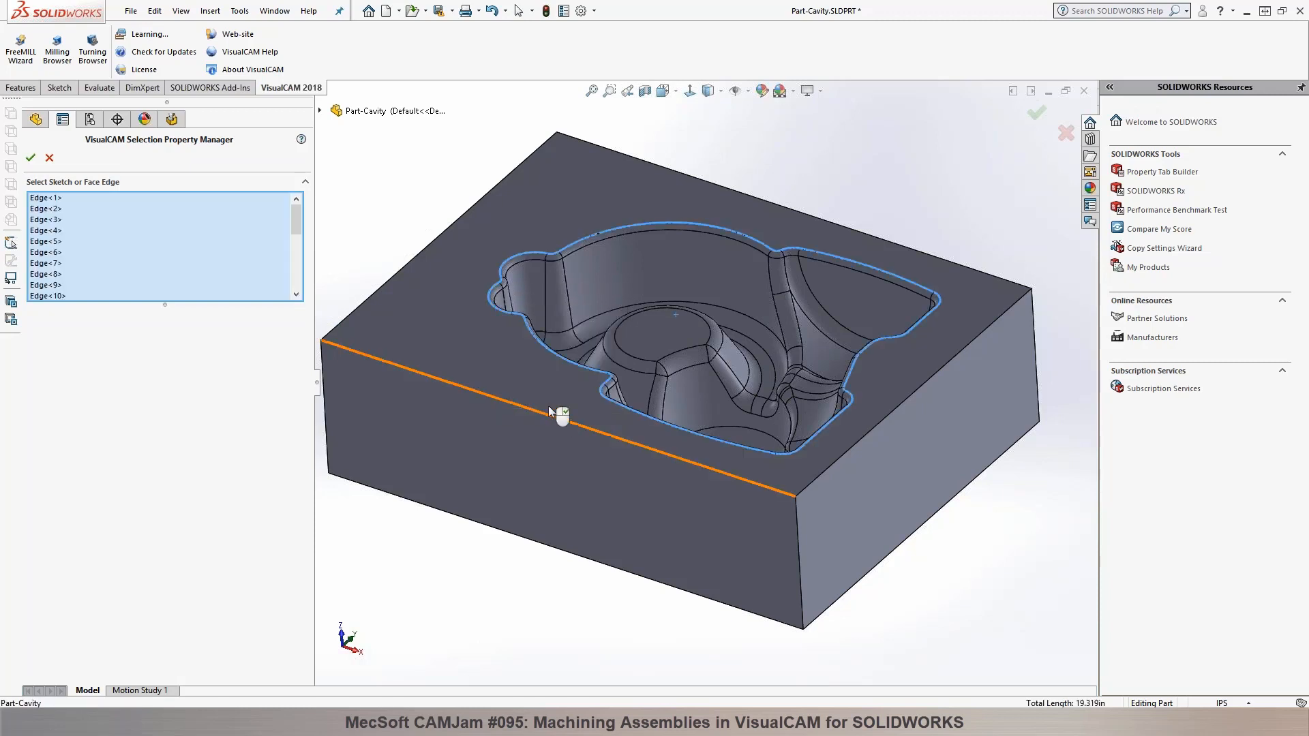
pyautogui.click(30, 159)
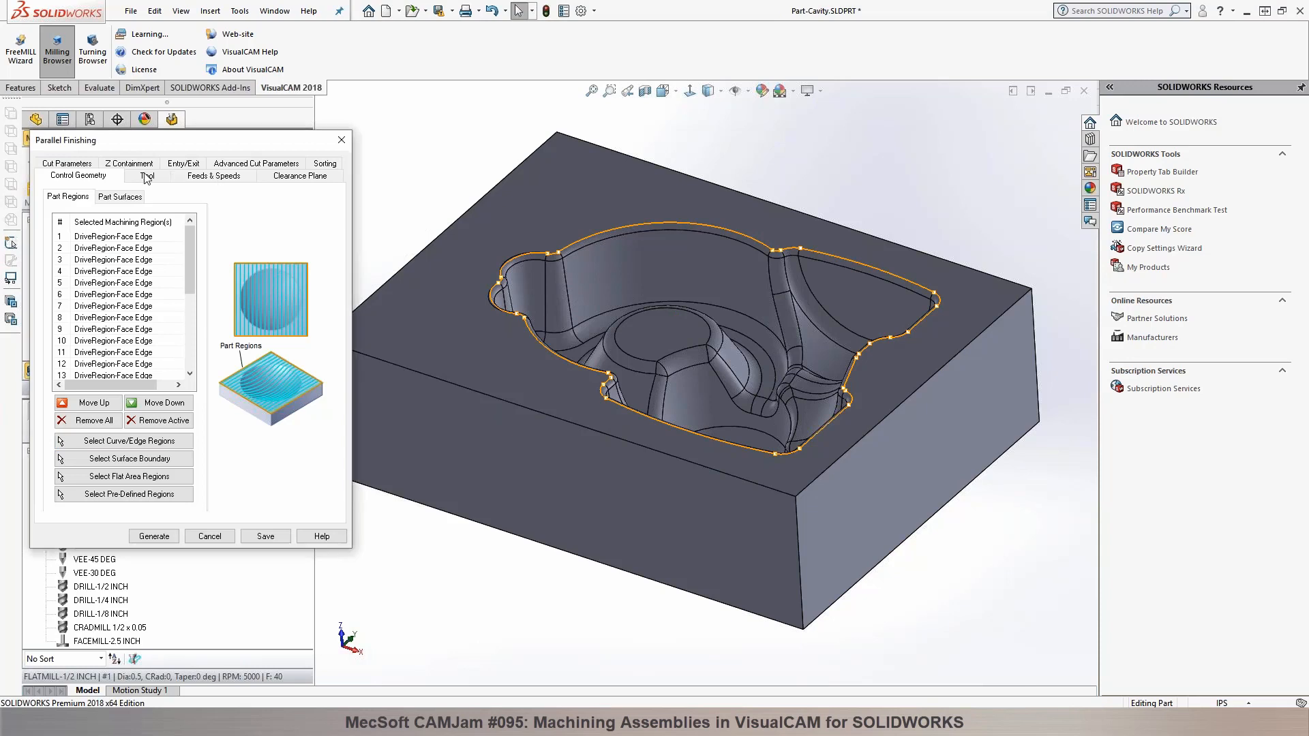
# Step: Generate the Parallel Finishing operation with BALLMILL-1/2 INCH, a 45 degree angle of cuts and a 10% tool diameter stepover
pyautogui.click(146, 177)
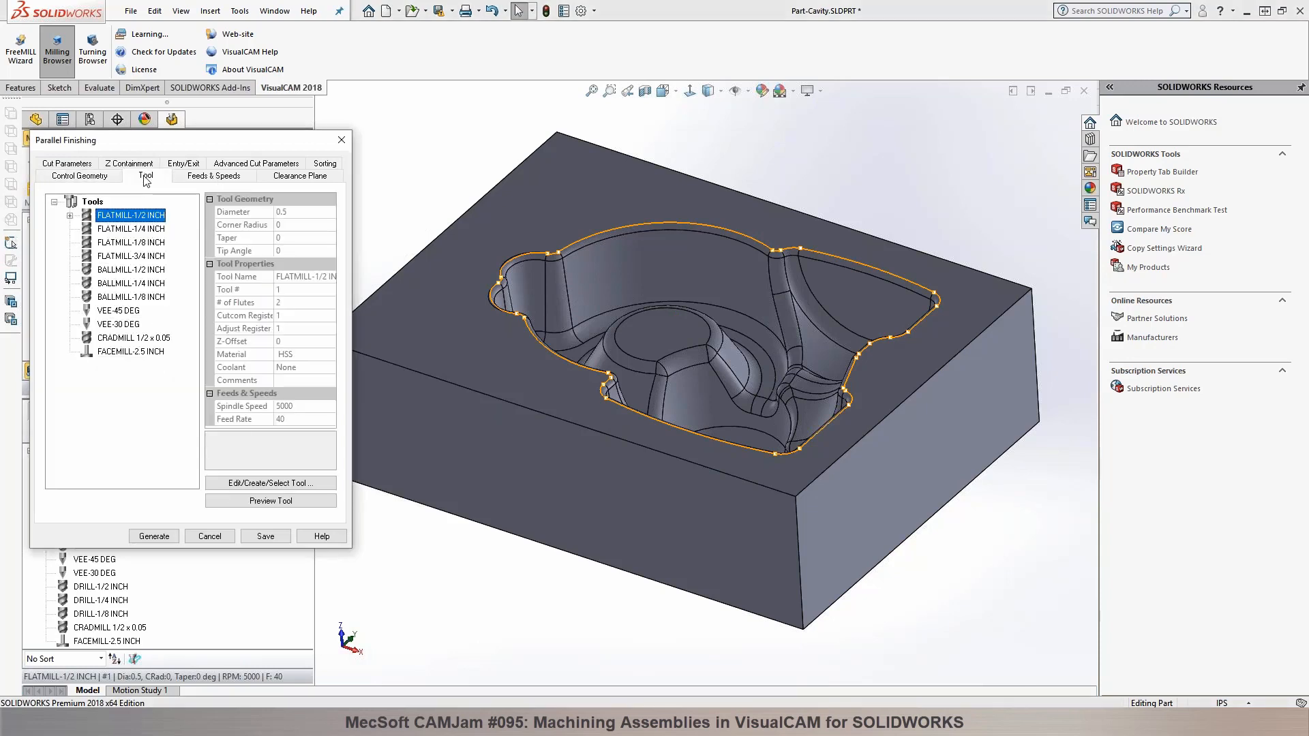
pyautogui.click(131, 270)
pyautogui.click(67, 164)
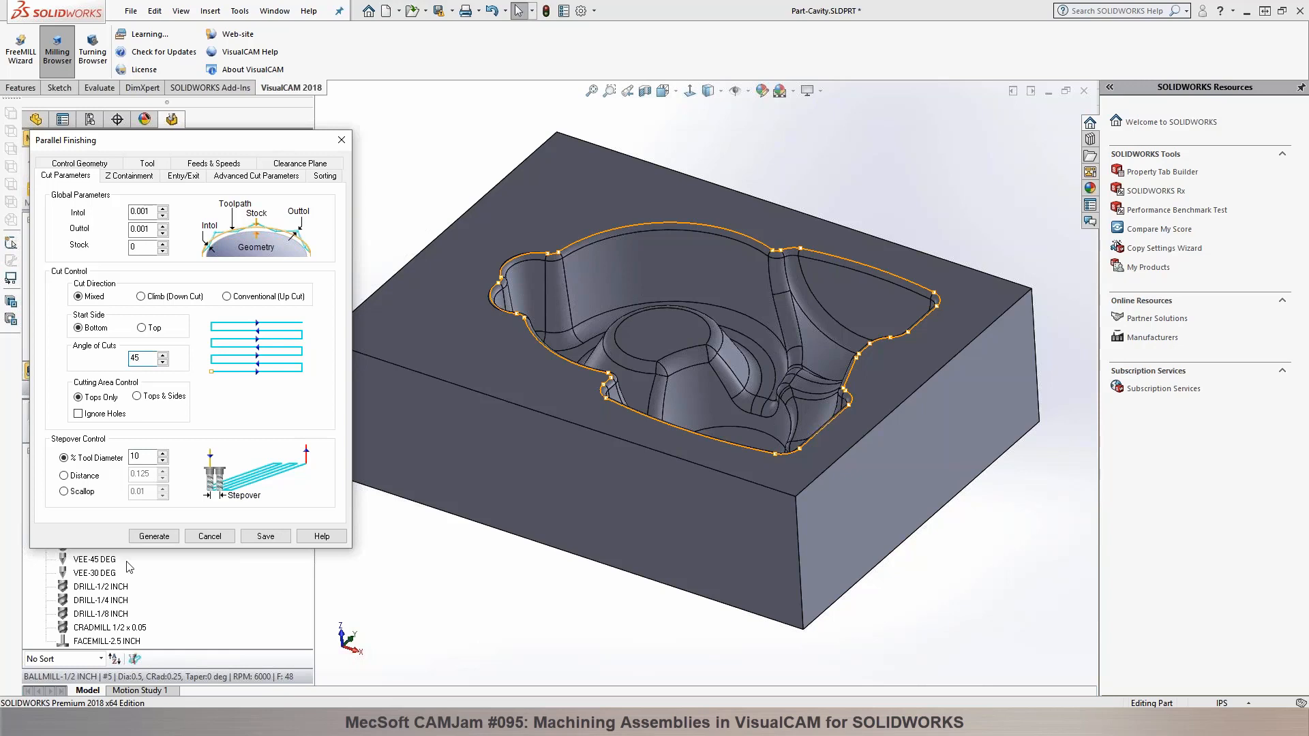
pyautogui.click(160, 536)
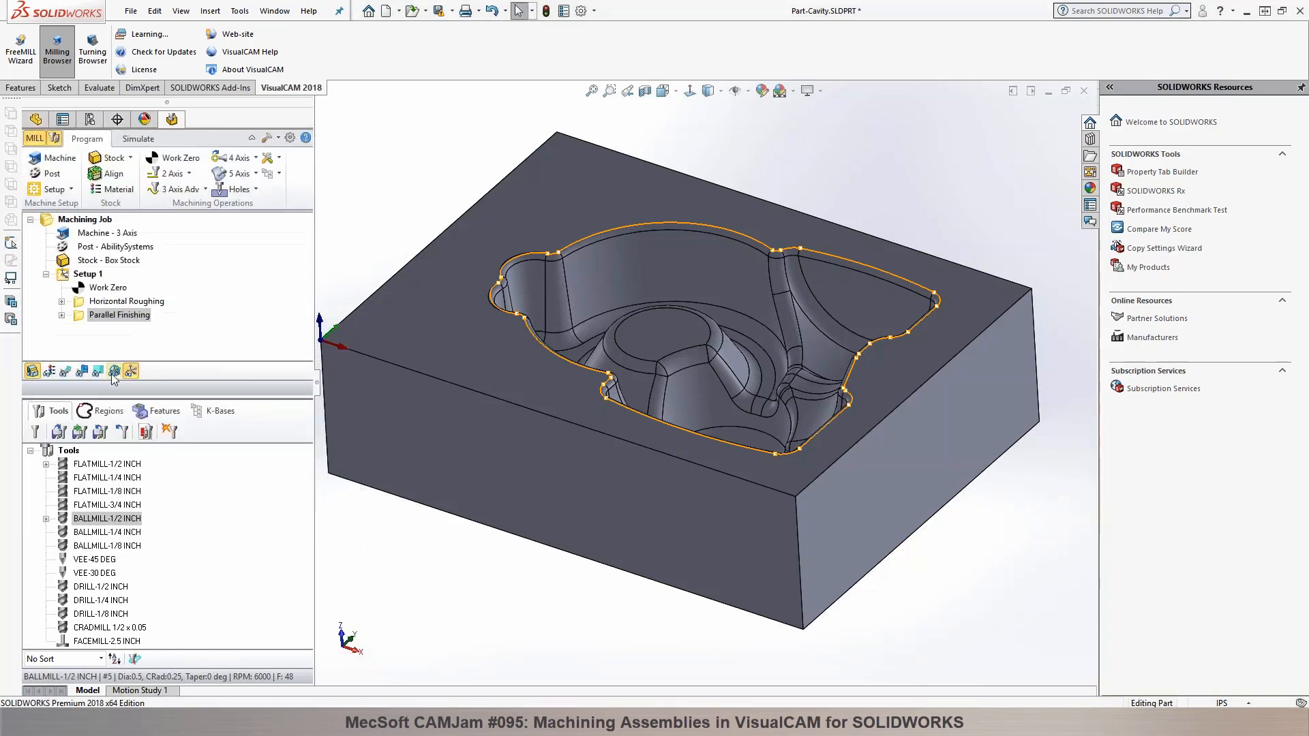
# Step: Show the Parallel Finishing toolpath, change the operation's tool to BALLMILL-1/4 INCH and regenerate it
pyautogui.click(66, 371)
pyautogui.moveTo(561, 262); pyautogui.dragTo(541, 334, button='middle')
pyautogui.click(85, 533)
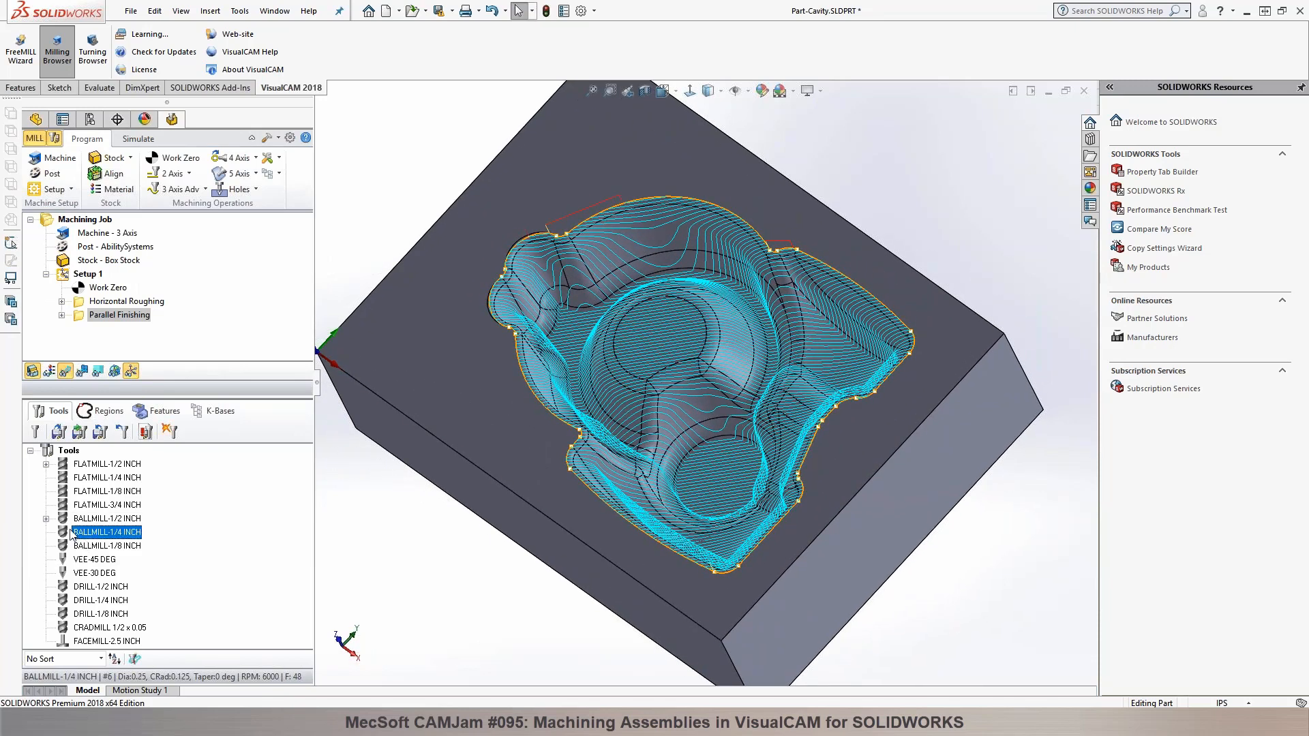
pyautogui.moveTo(68, 535); pyautogui.dragTo(92, 321)
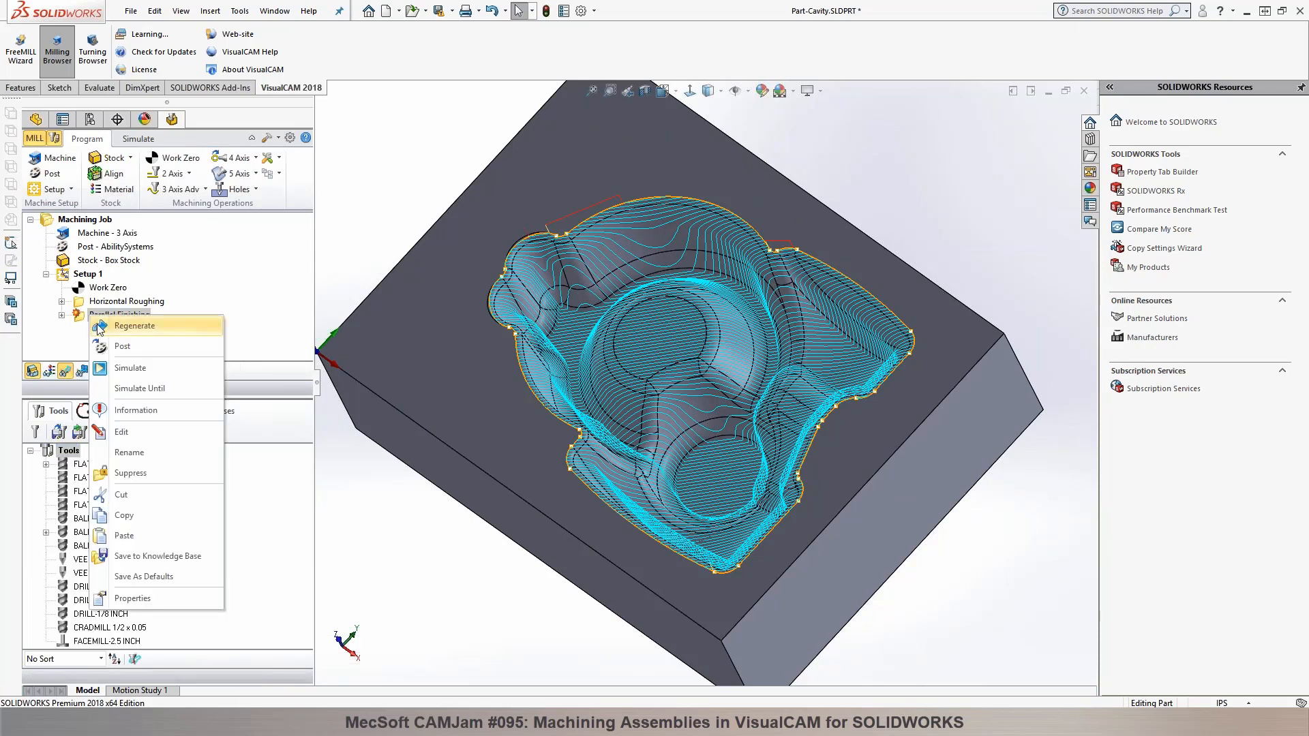
pyautogui.click(97, 324)
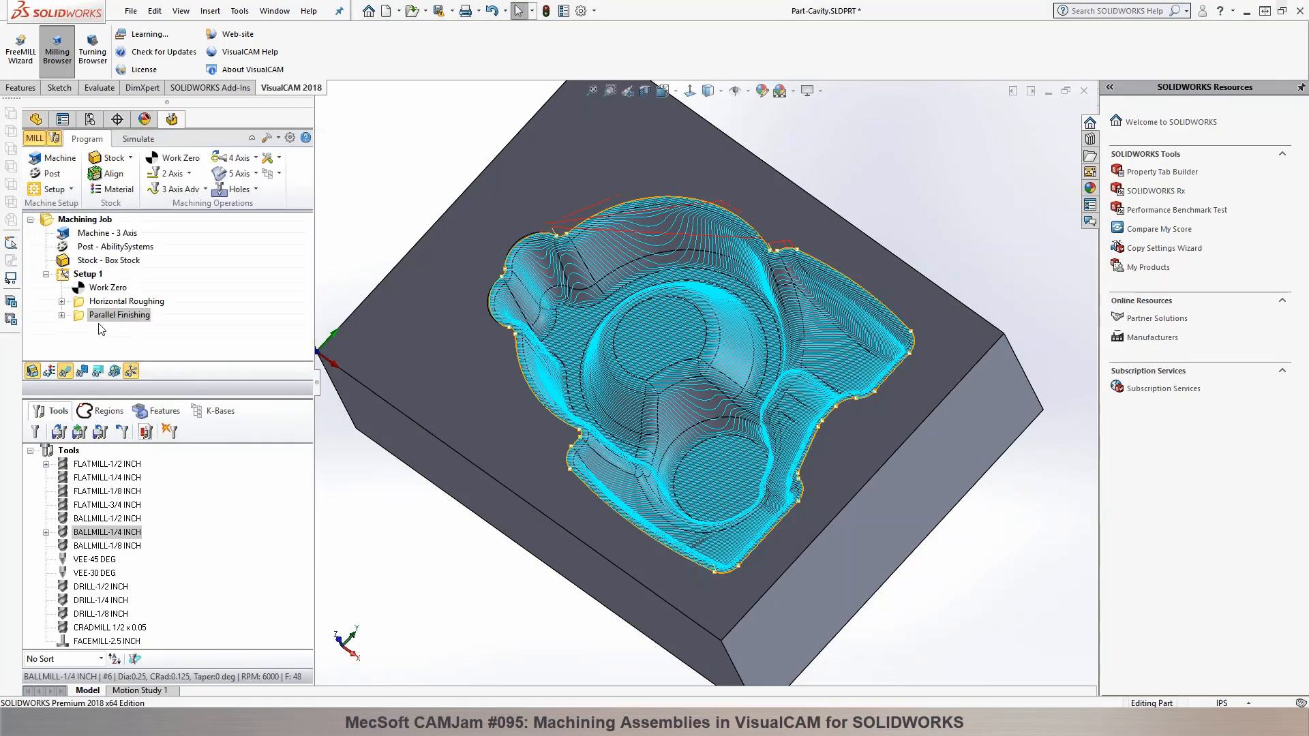
# Step: Play the Parallel Finishing simulation and inspect the cutting in the cavity from several angles
pyautogui.click(134, 139)
pyautogui.click(137, 174)
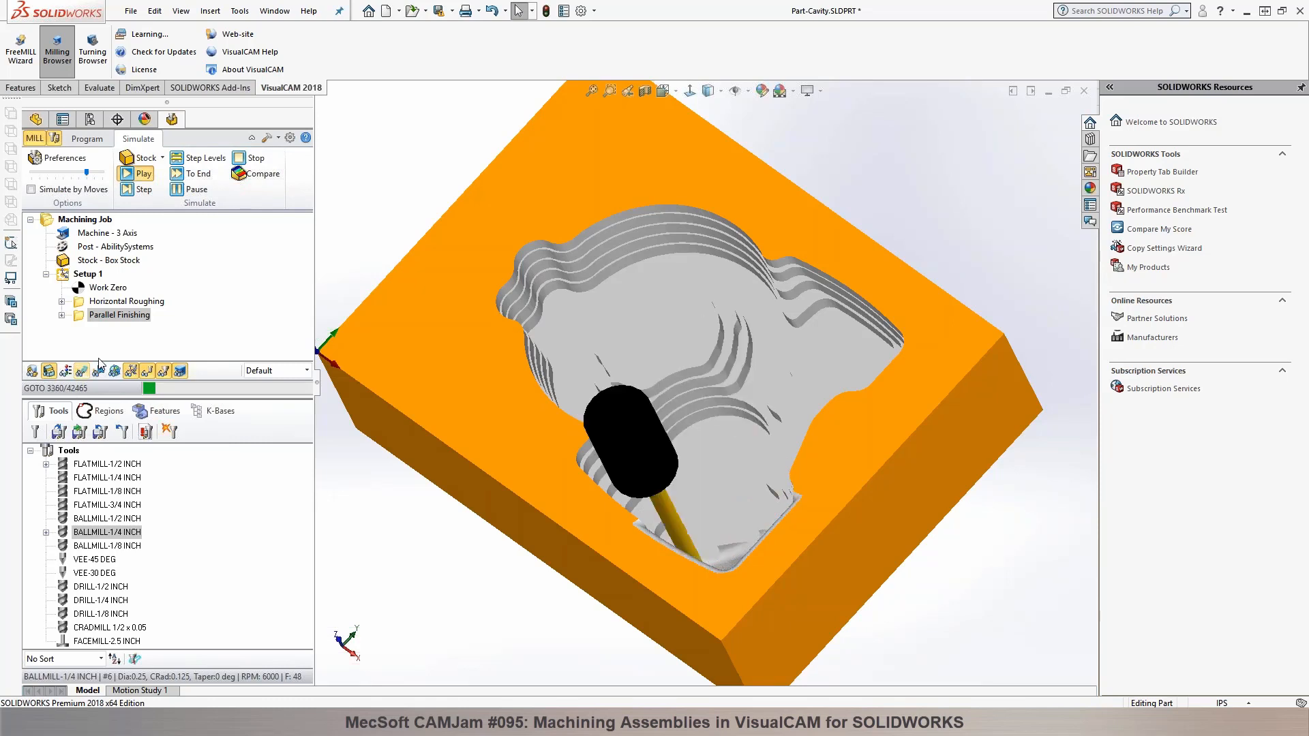
pyautogui.moveTo(536, 317); pyautogui.dragTo(726, 364, button='middle')
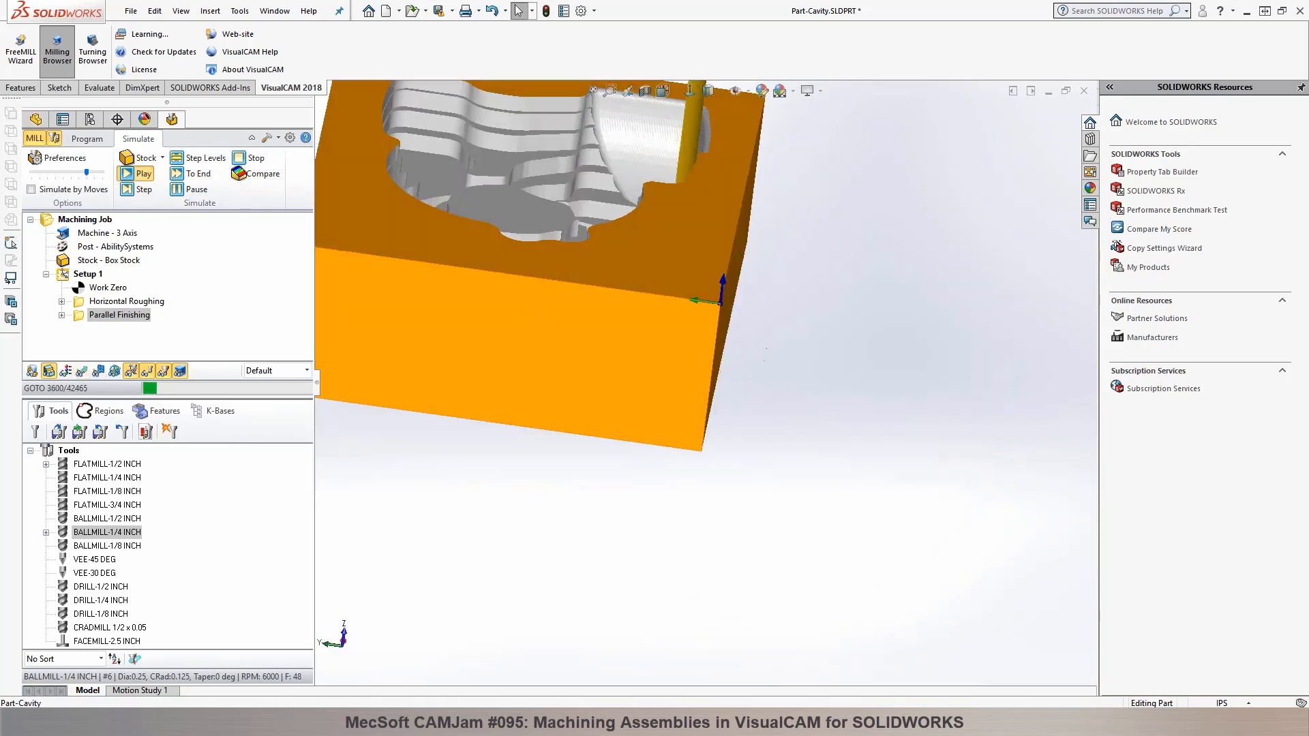
pyautogui.scroll(4, 704, 372)
pyautogui.scroll(-6, 626, 239)
pyautogui.moveTo(725, 298); pyautogui.dragTo(631, 451, button='middle')
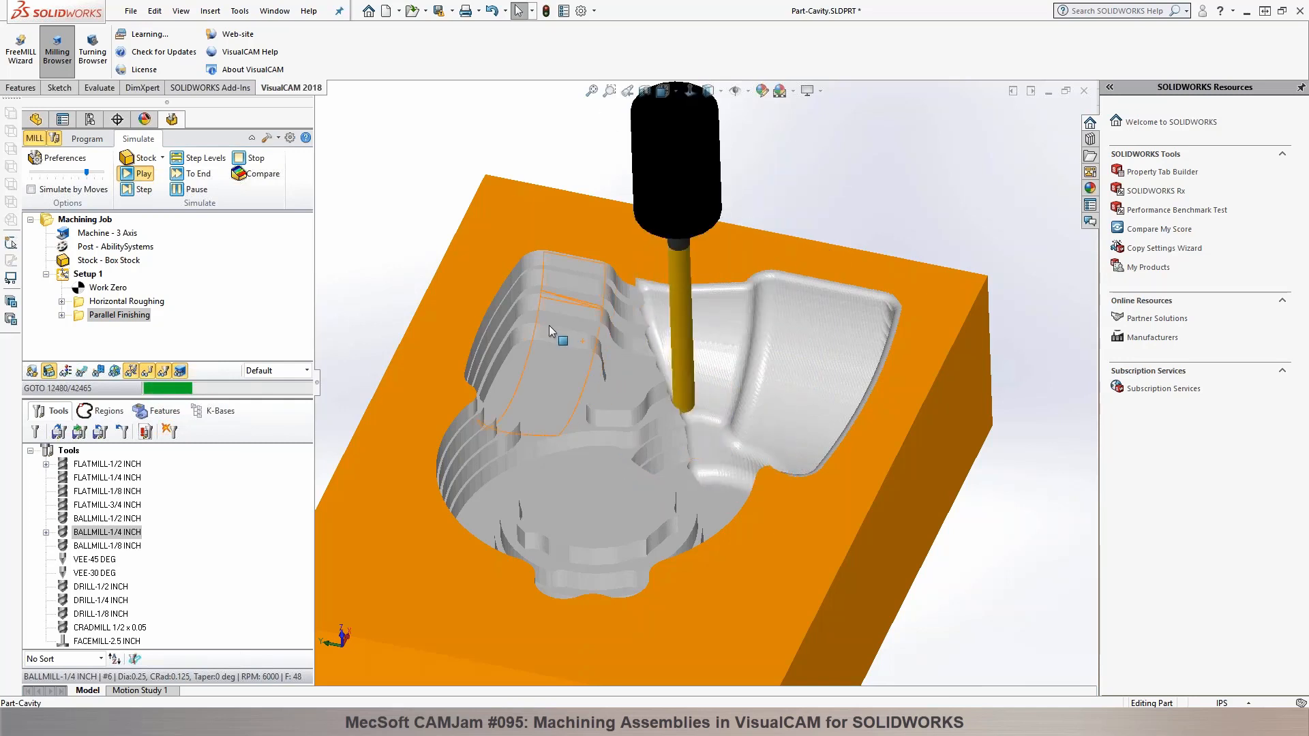
pyautogui.moveTo(907, 345); pyautogui.dragTo(877, 390, button='middle')
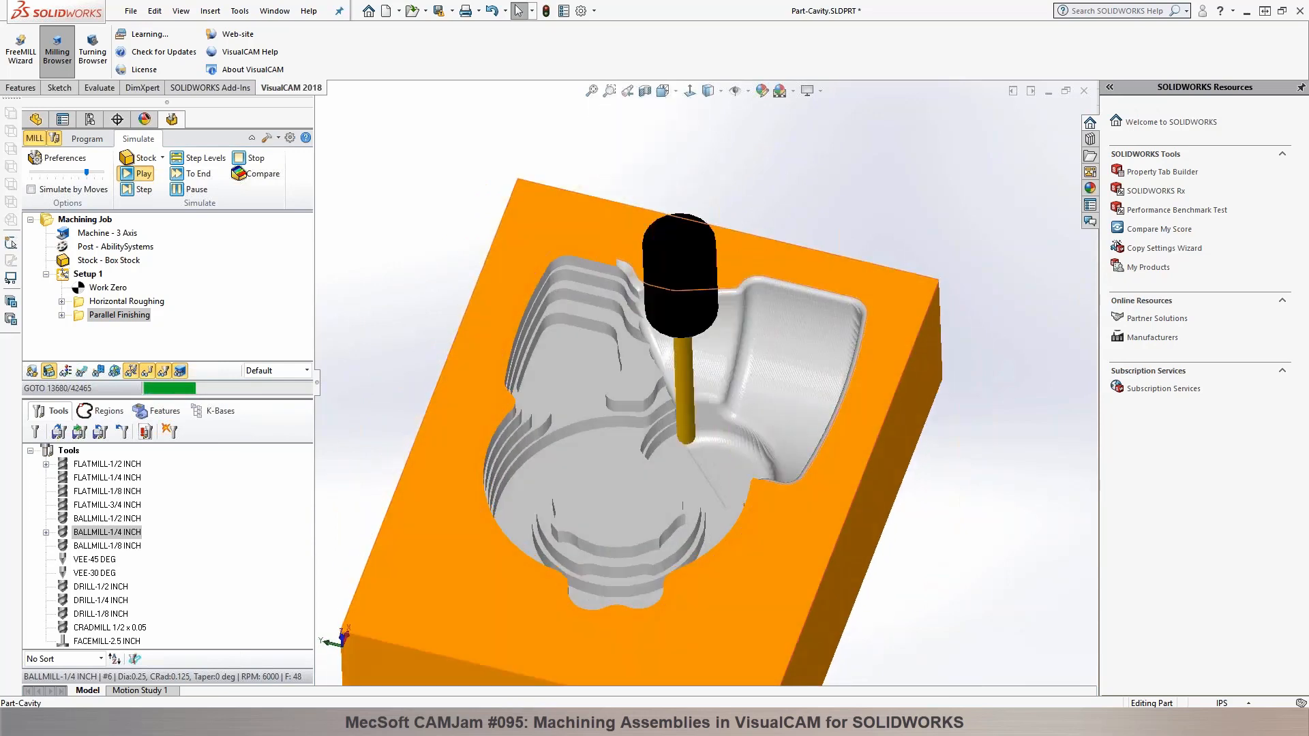
pyautogui.moveTo(765, 471); pyautogui.dragTo(586, 466, button='middle')
pyautogui.scroll(5, 602, 449)
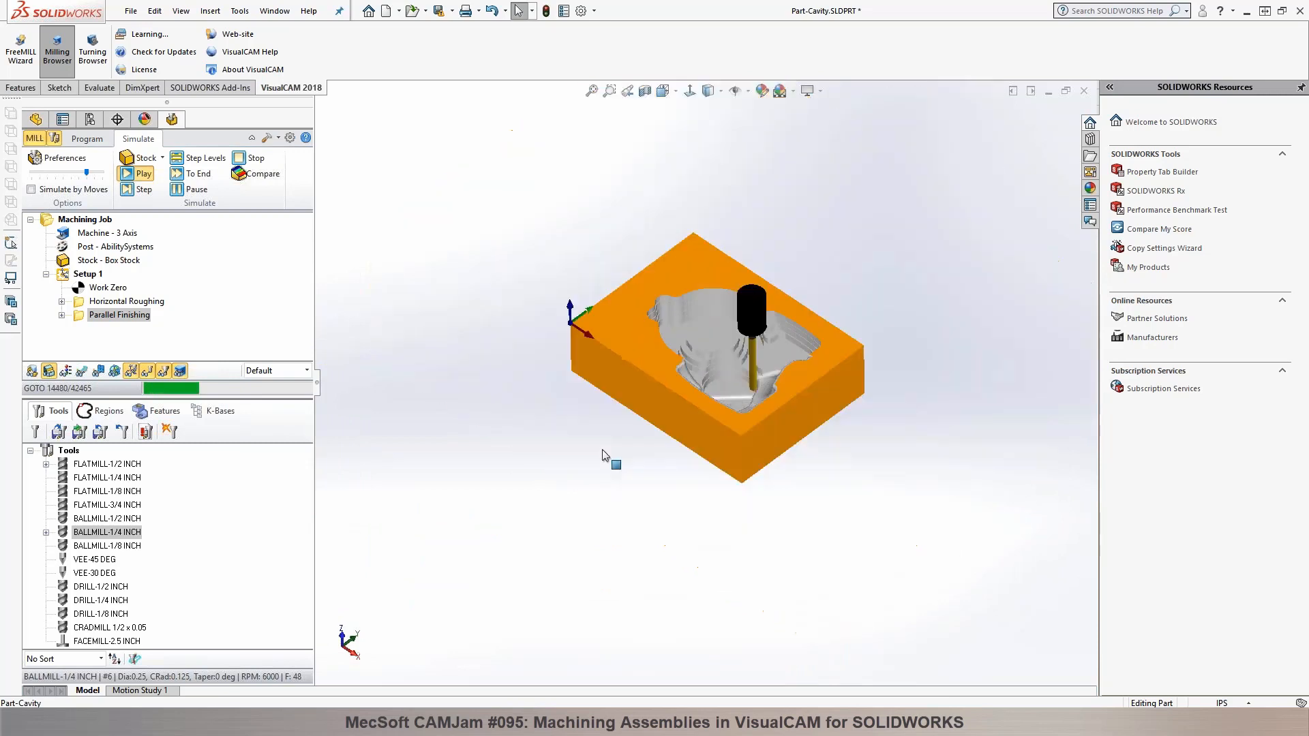
pyautogui.scroll(-10, 734, 363)
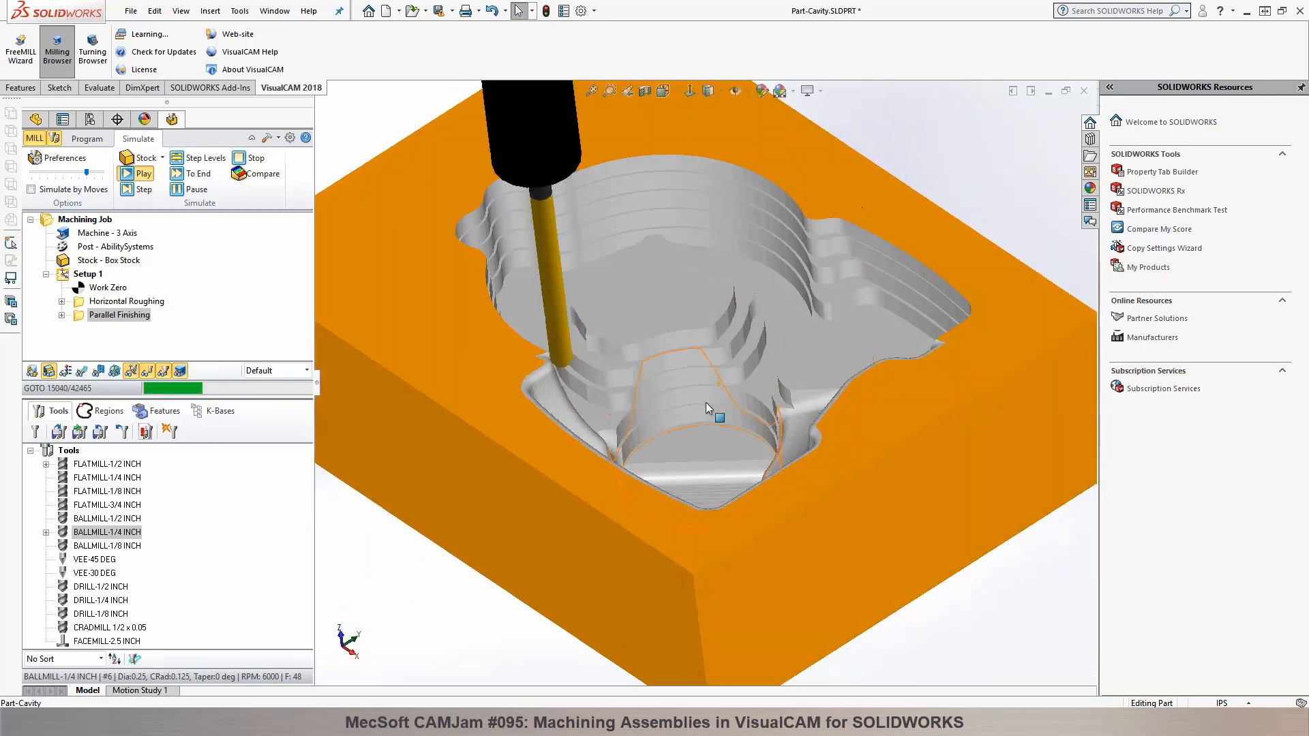
pyautogui.moveTo(685, 390); pyautogui.dragTo(592, 363, button='middle')
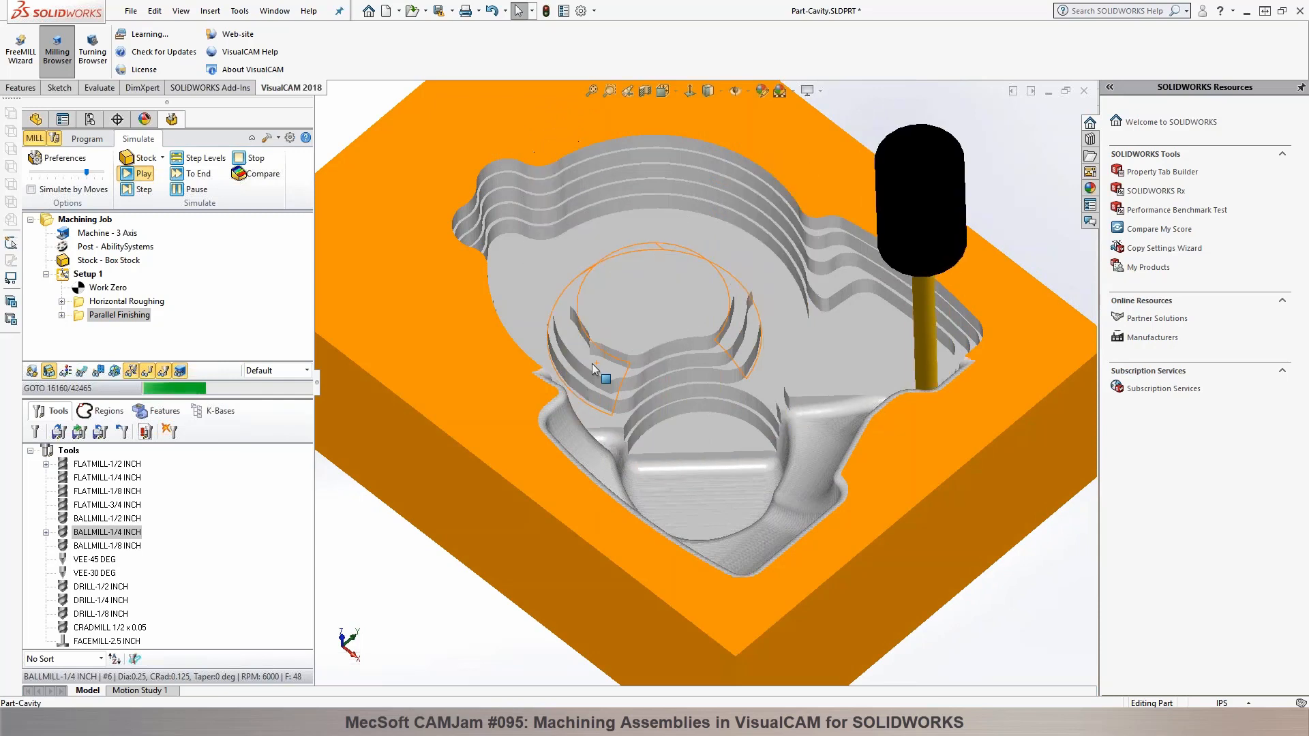
pyautogui.scroll(2, 591, 363)
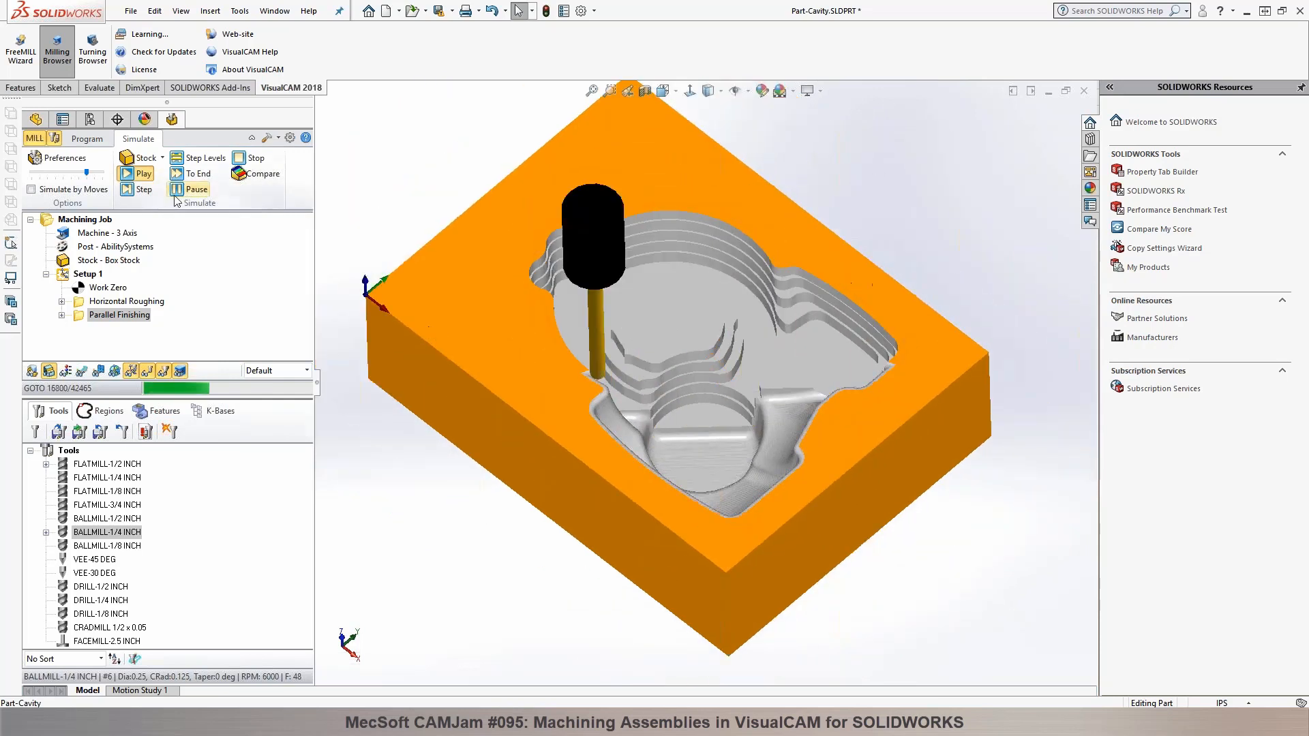
# Step: Pause the simulation, run it through to its end and show the toolpath over the finished cavity for close inspection
pyautogui.click(191, 191)
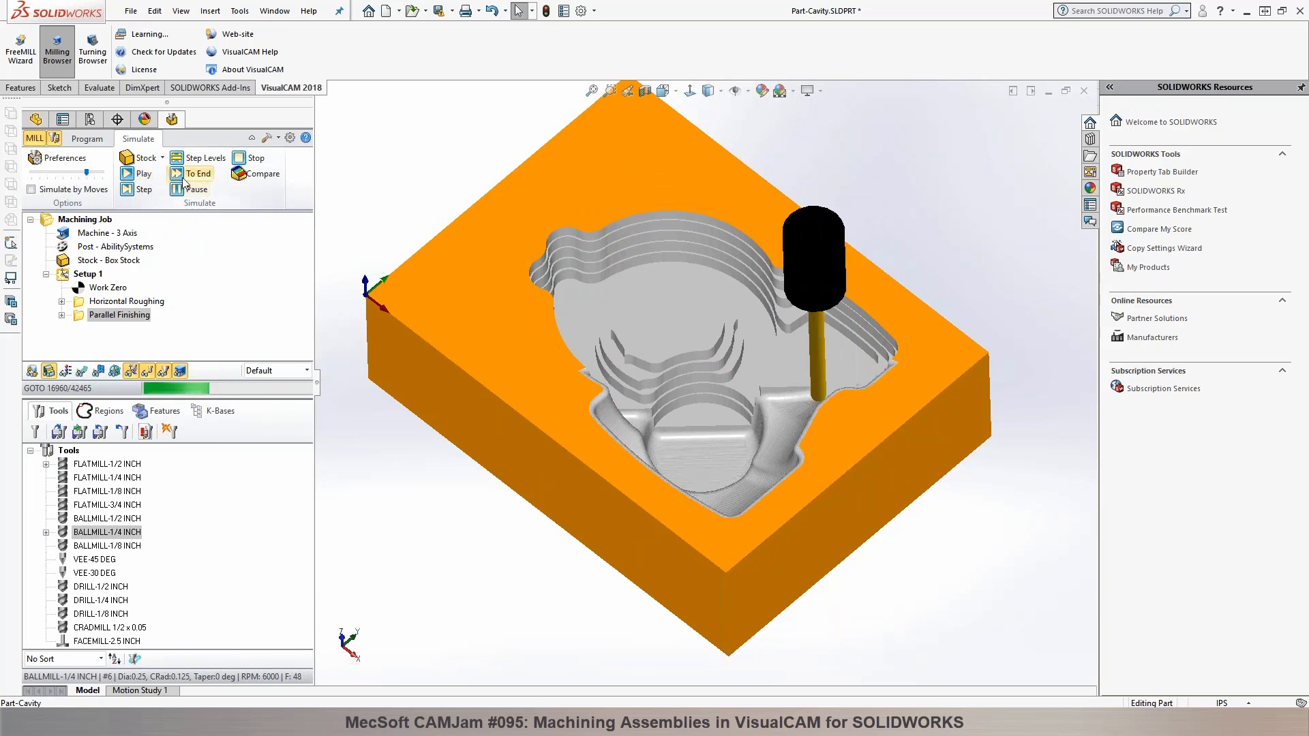
pyautogui.click(184, 179)
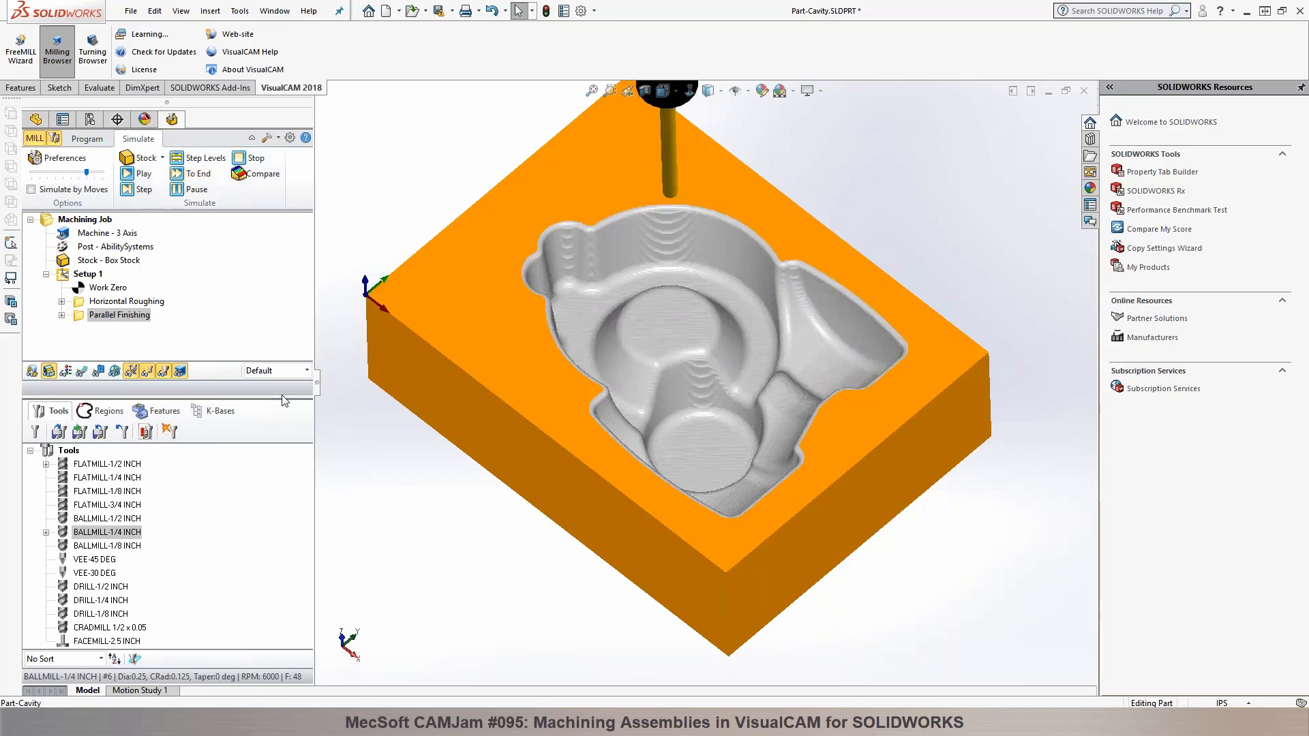
pyautogui.moveTo(766, 271)
pyautogui.mouseDown(button='middle')
pyautogui.moveTo(695, 248)
pyautogui.moveTo(745, 216)
pyautogui.moveTo(784, 259)
pyautogui.mouseUp(button='middle')
pyautogui.scroll(-3, 774, 269)
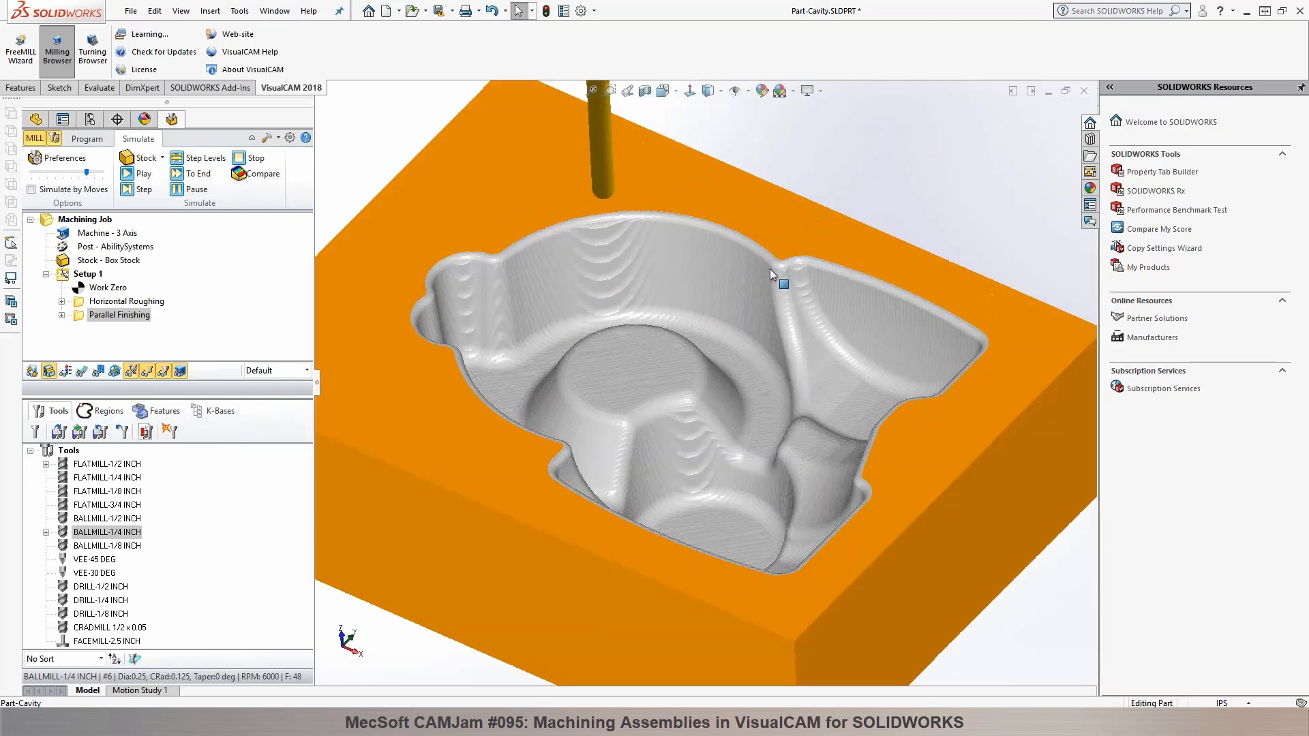
pyautogui.click(81, 371)
pyautogui.scroll(-4, 544, 264)
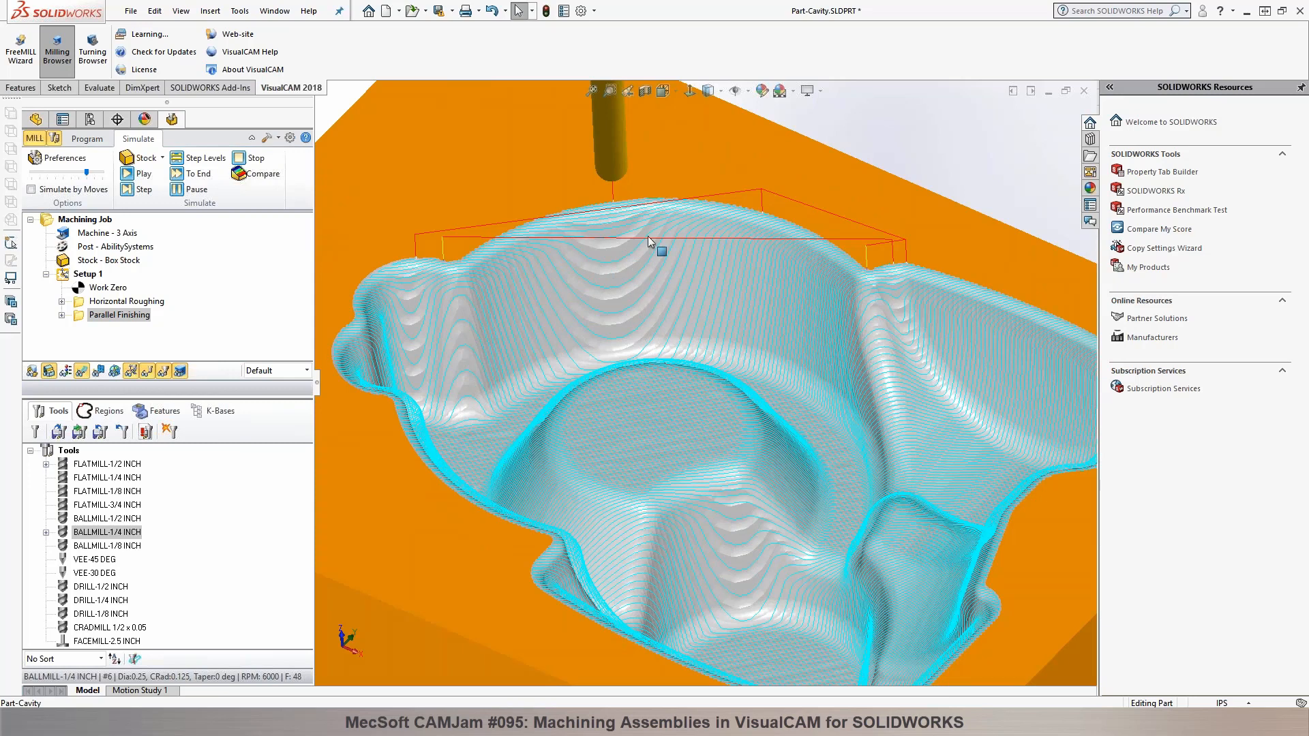
# Step: Return to programming and start a 3 axis Horizontal Finishing operation with the cavity's tangent top edge chain as machining region
pyautogui.click(89, 140)
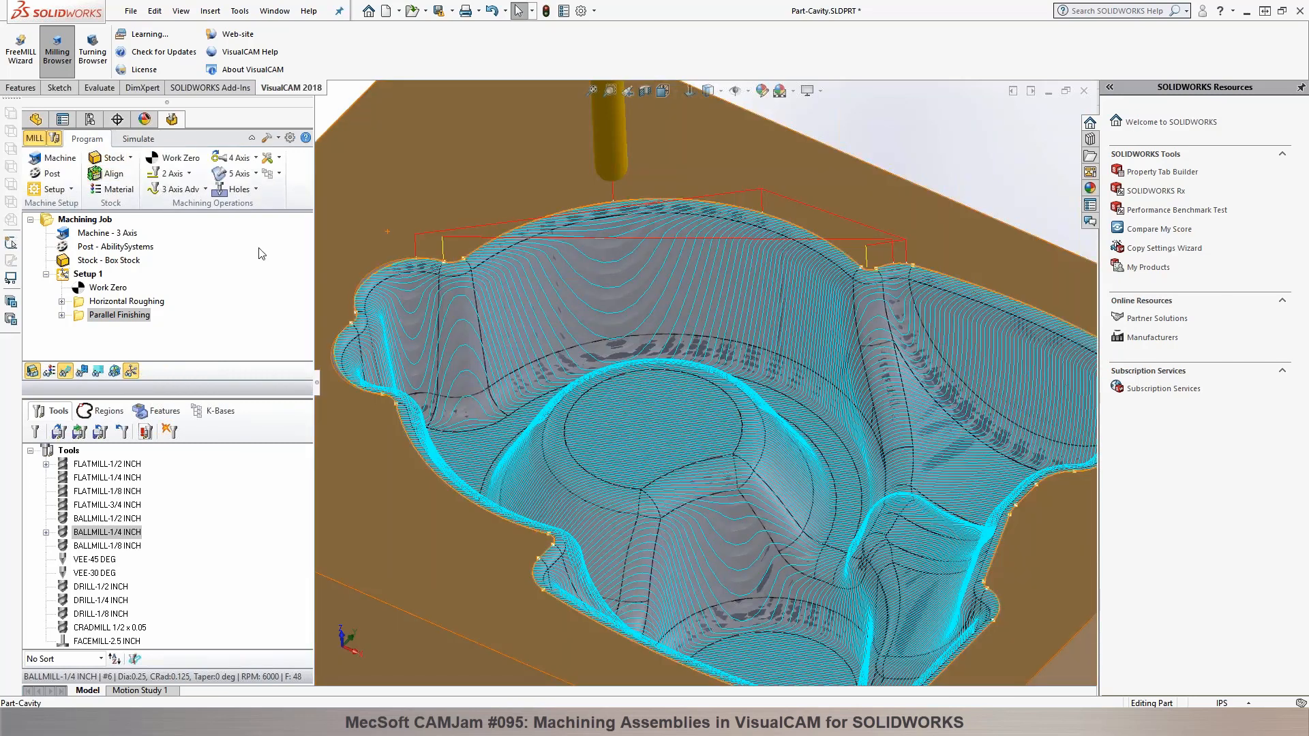
pyautogui.click(204, 190)
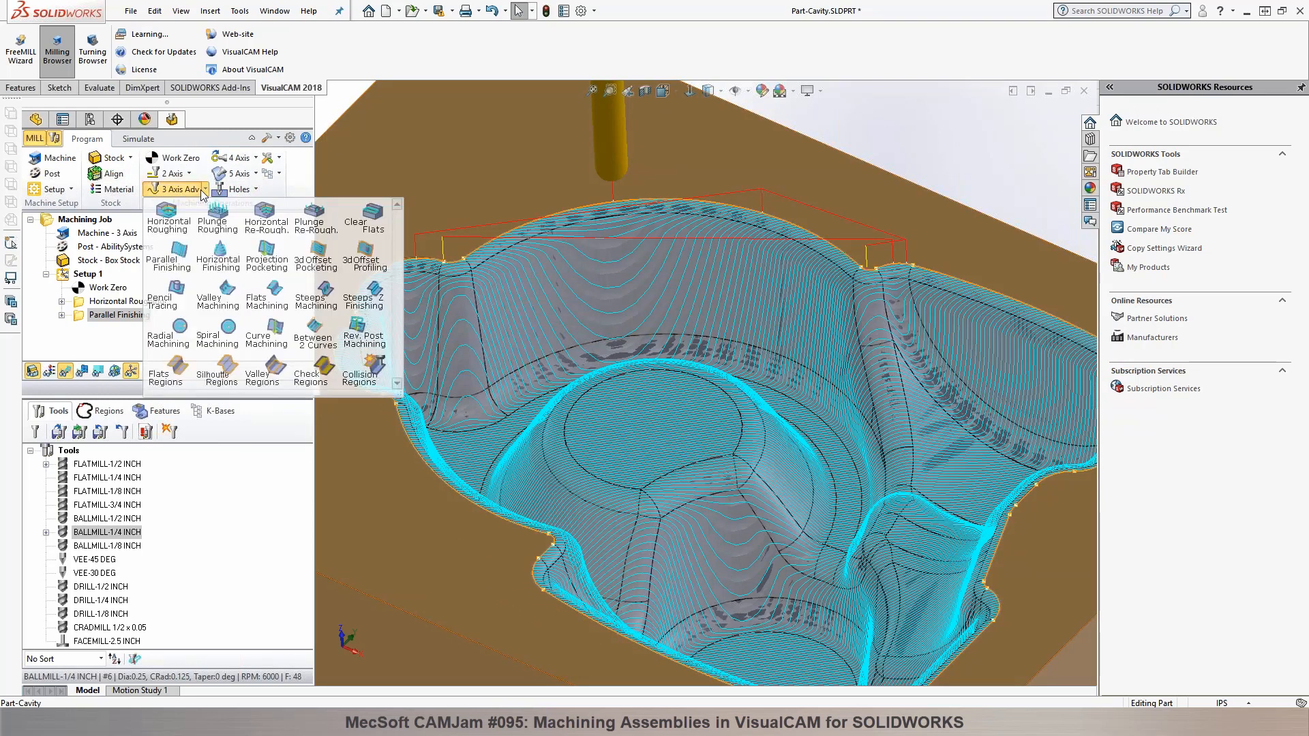
pyautogui.click(219, 256)
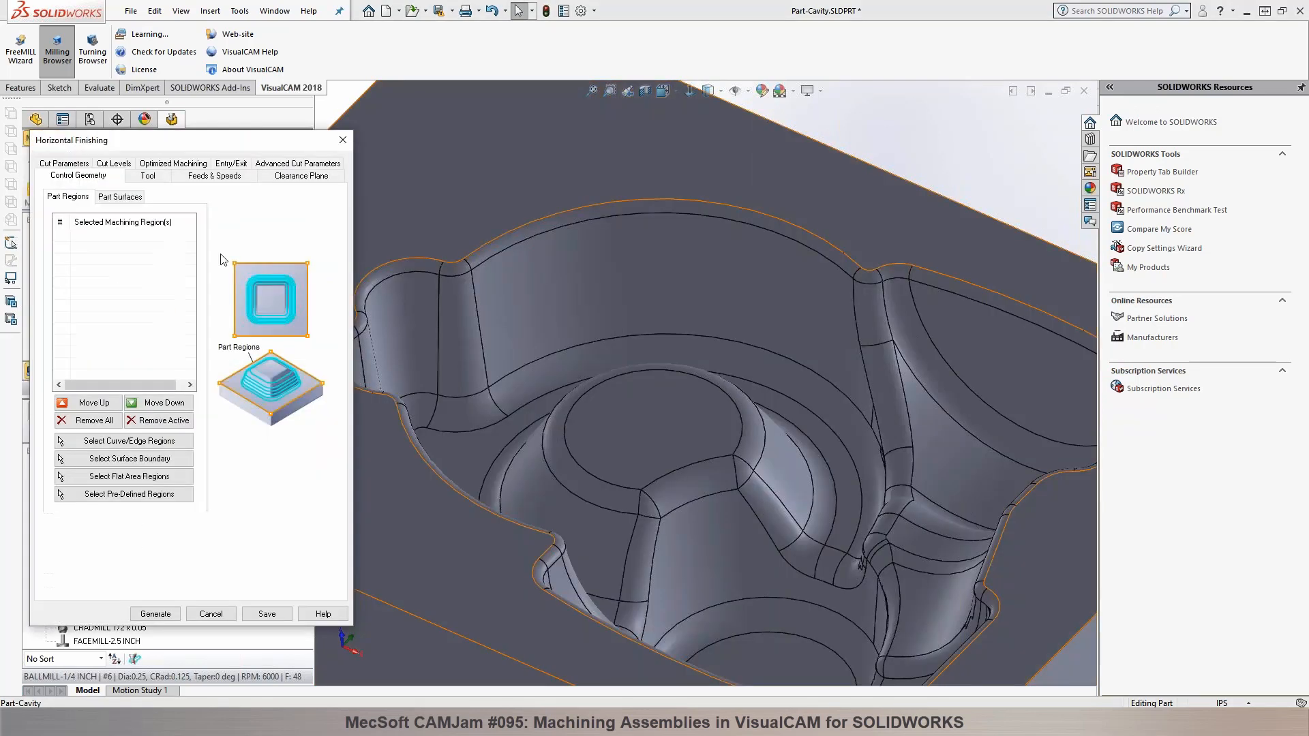
pyautogui.click(109, 441)
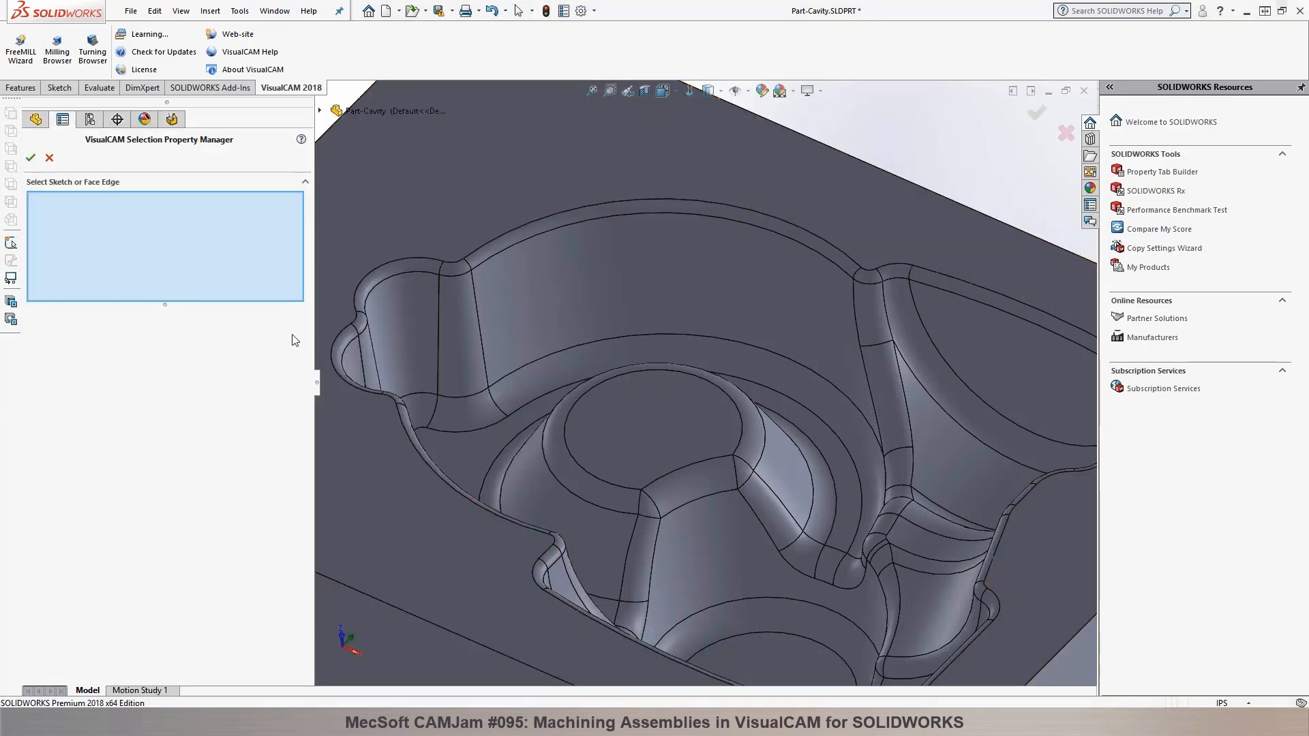
pyautogui.rightClick(366, 281)
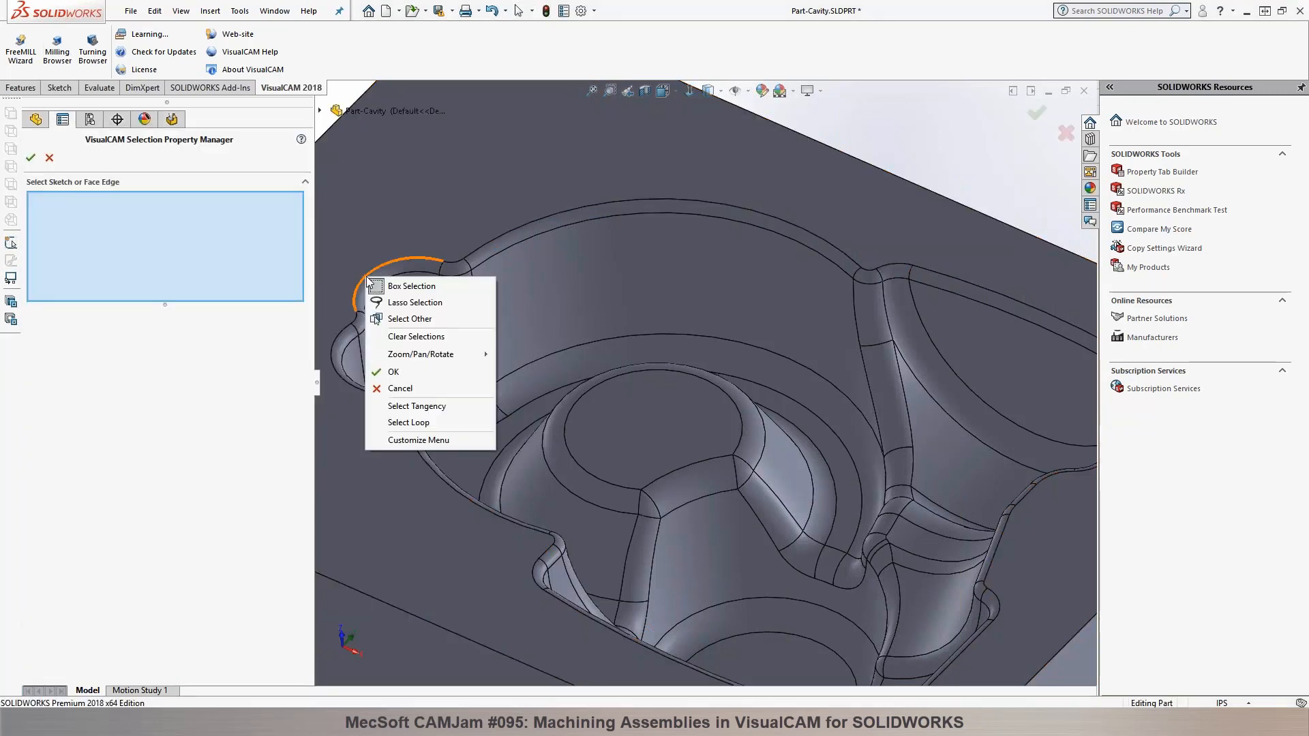
pyautogui.click(416, 406)
pyautogui.click(31, 158)
# Step: Generate the Horizontal Finishing operation with BALLMILL-1/4 INCH and a 10% tool diameter stepdown, and inspect its toolpath in the cavity
pyautogui.click(147, 175)
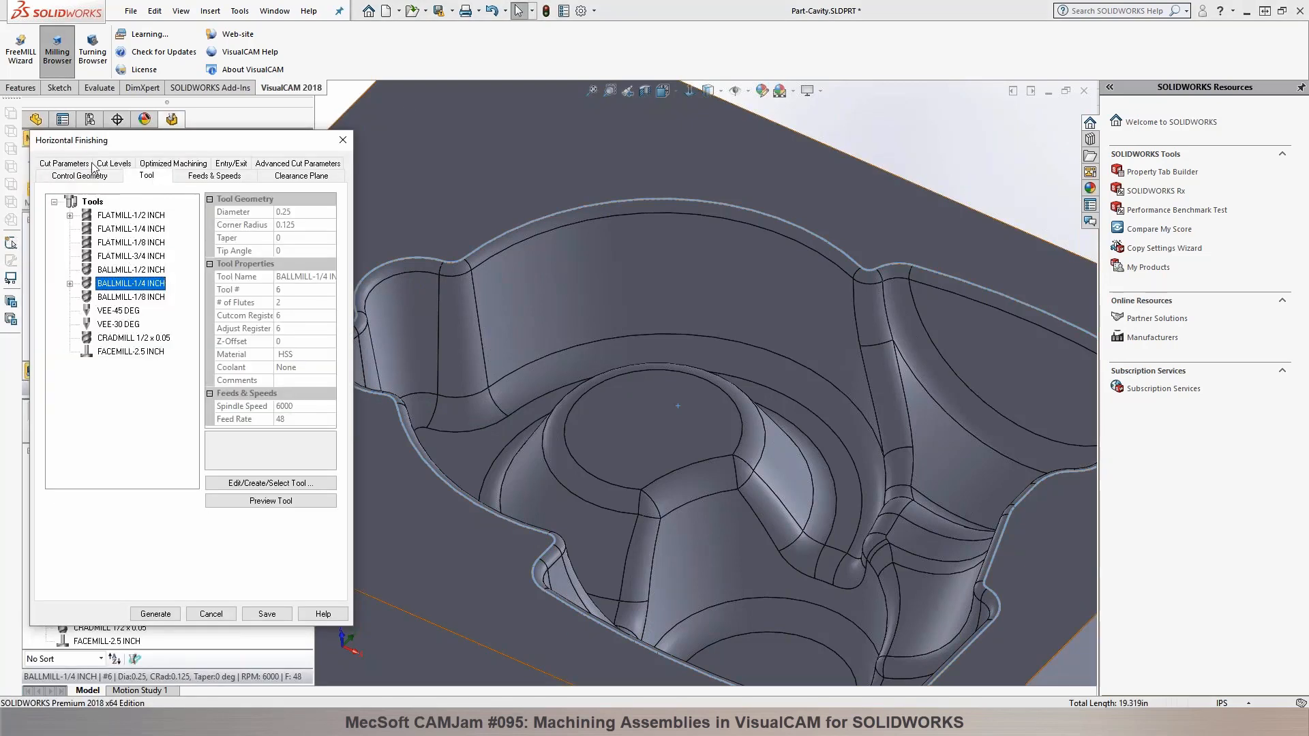
pyautogui.click(65, 163)
pyautogui.click(114, 177)
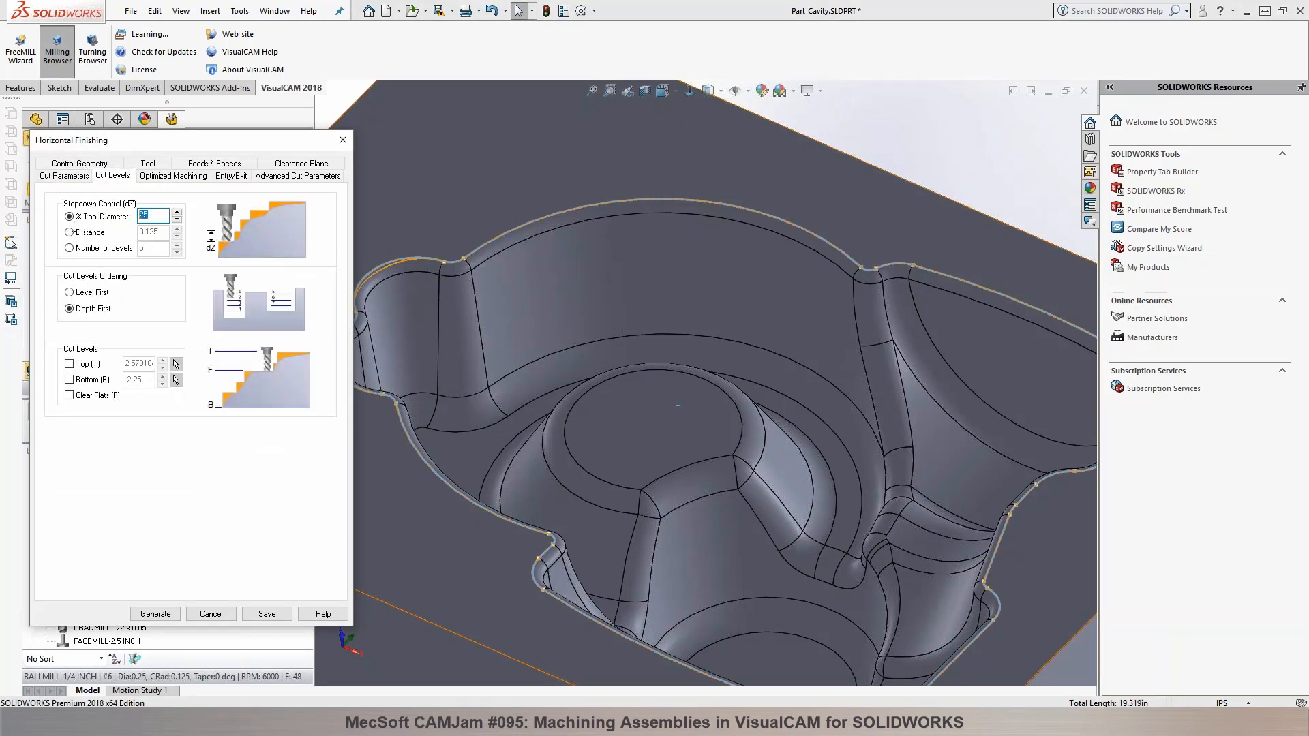
pyautogui.click(155, 614)
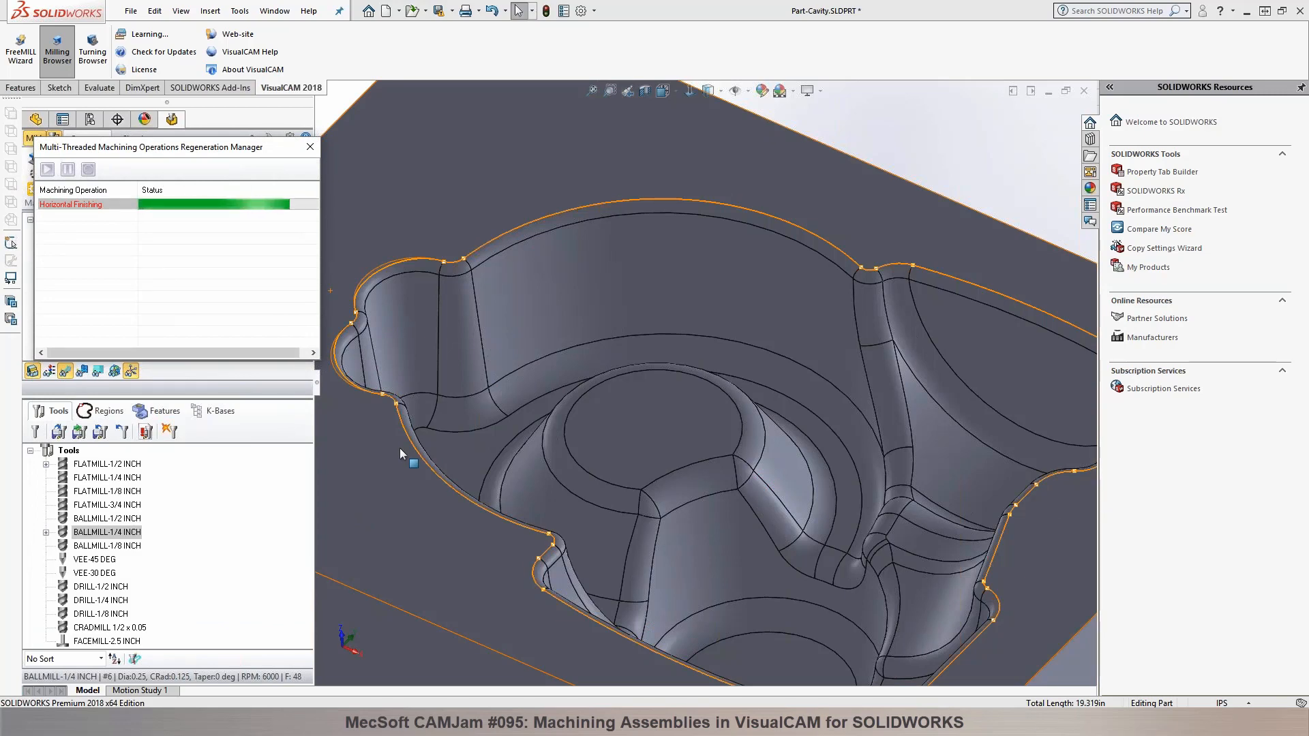
pyautogui.scroll(1, 399, 448)
pyautogui.moveTo(702, 482); pyautogui.dragTo(666, 453, button='middle')
pyautogui.scroll(3, 666, 453)
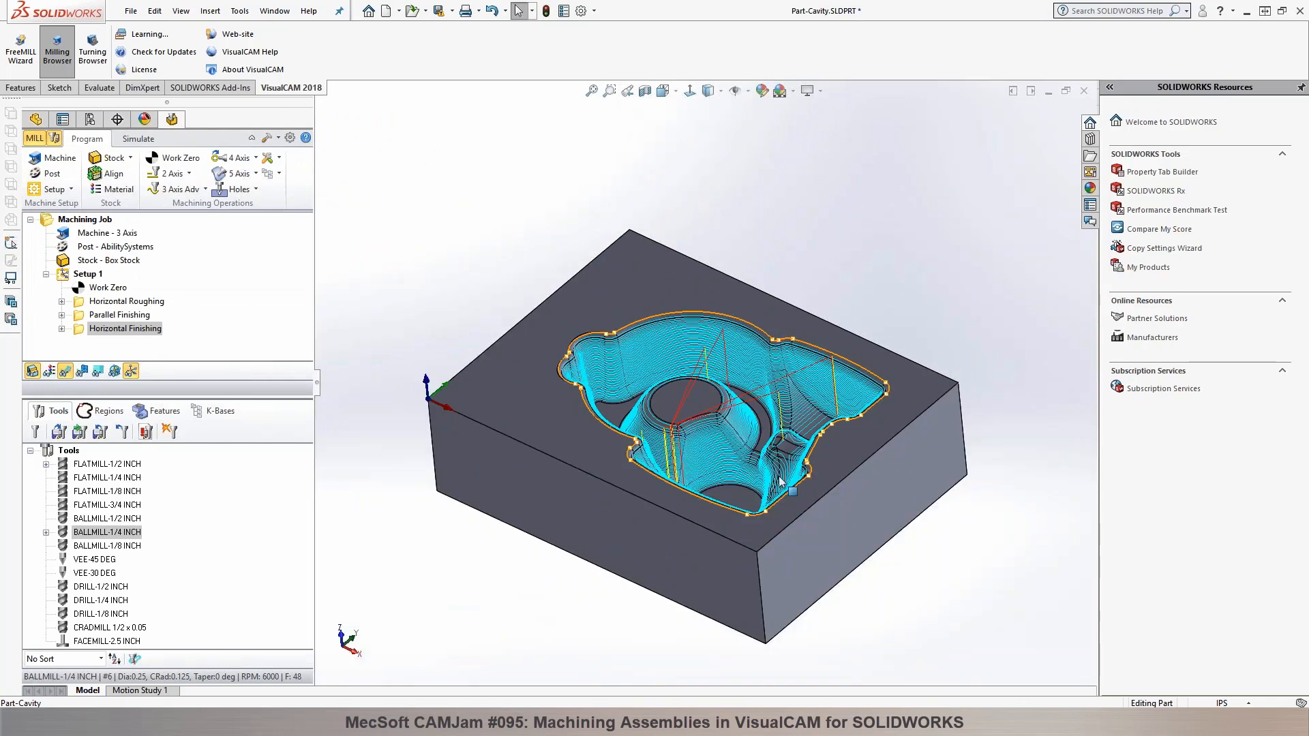
pyautogui.scroll(-1, 666, 451)
pyautogui.scroll(-1, 637, 418)
pyautogui.scroll(-3, 640, 414)
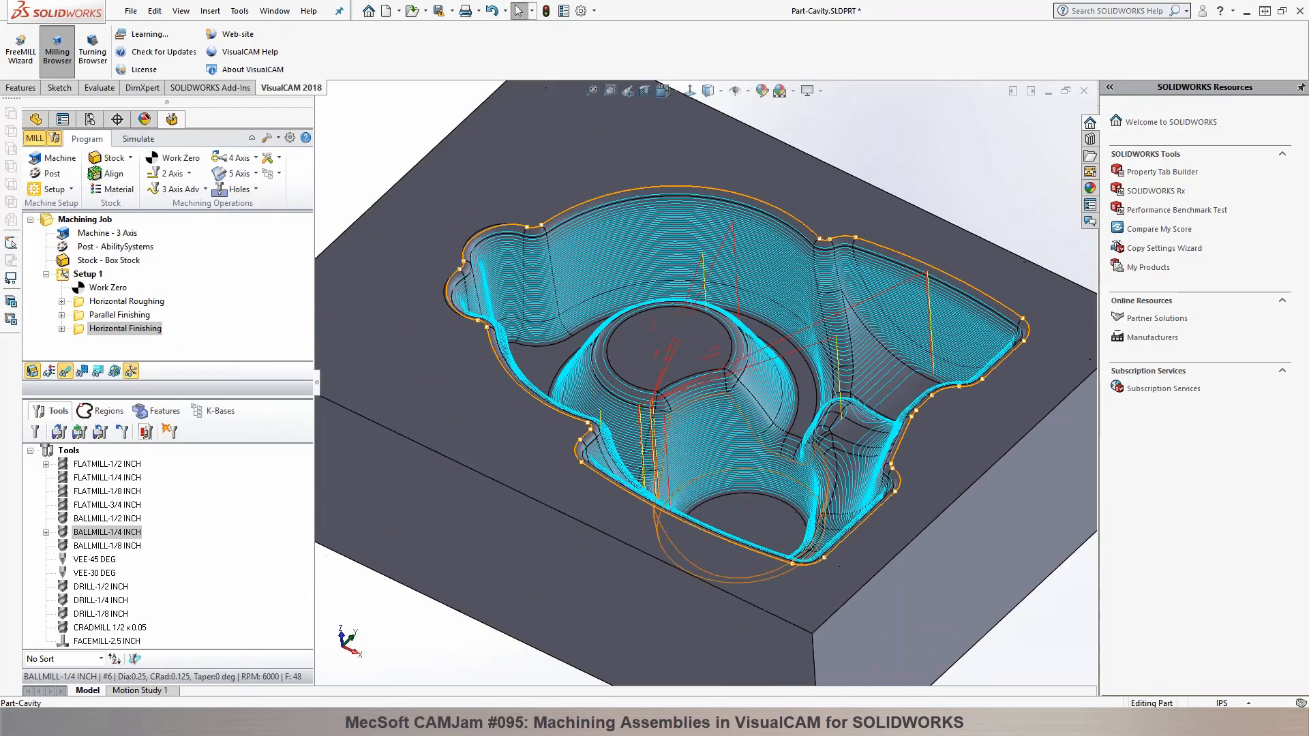
# Step: Start a 3 axis Radial Machining operation with the central boss's top face and its four surrounding fillet faces as part surfaces
pyautogui.click(204, 190)
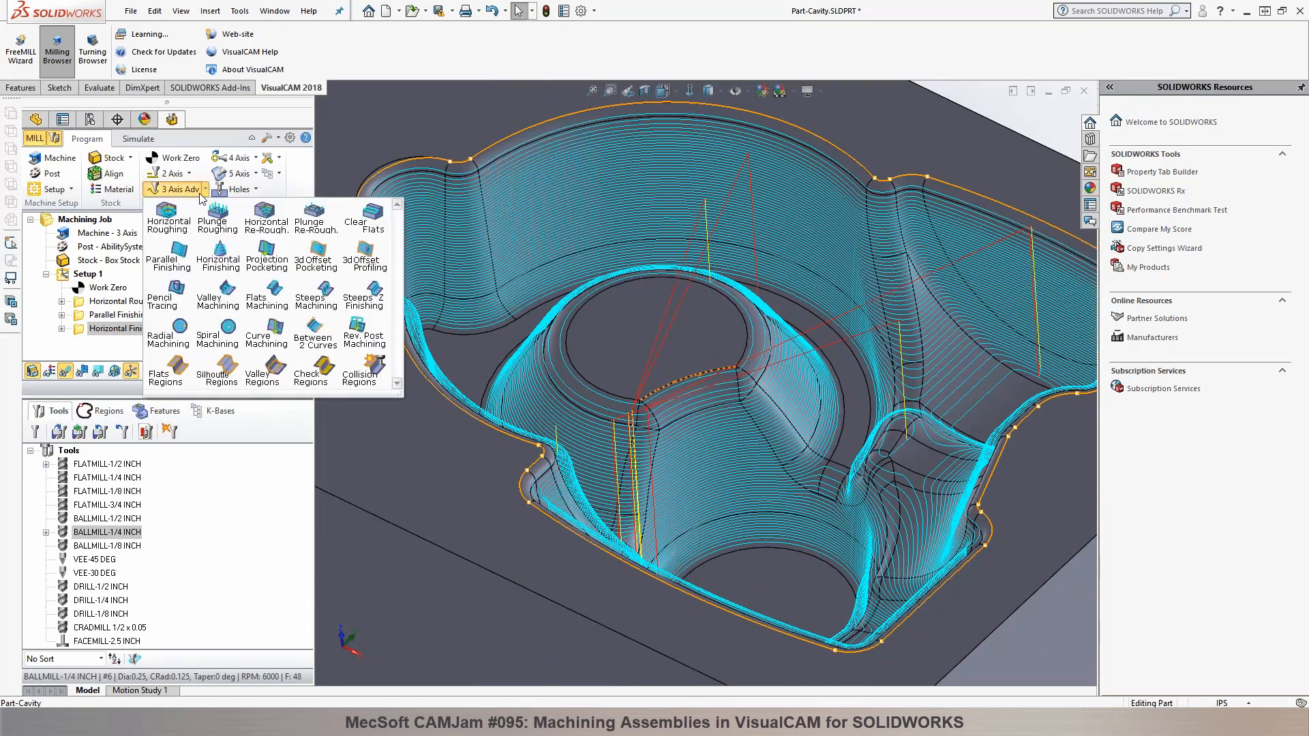
pyautogui.click(171, 336)
pyautogui.click(120, 196)
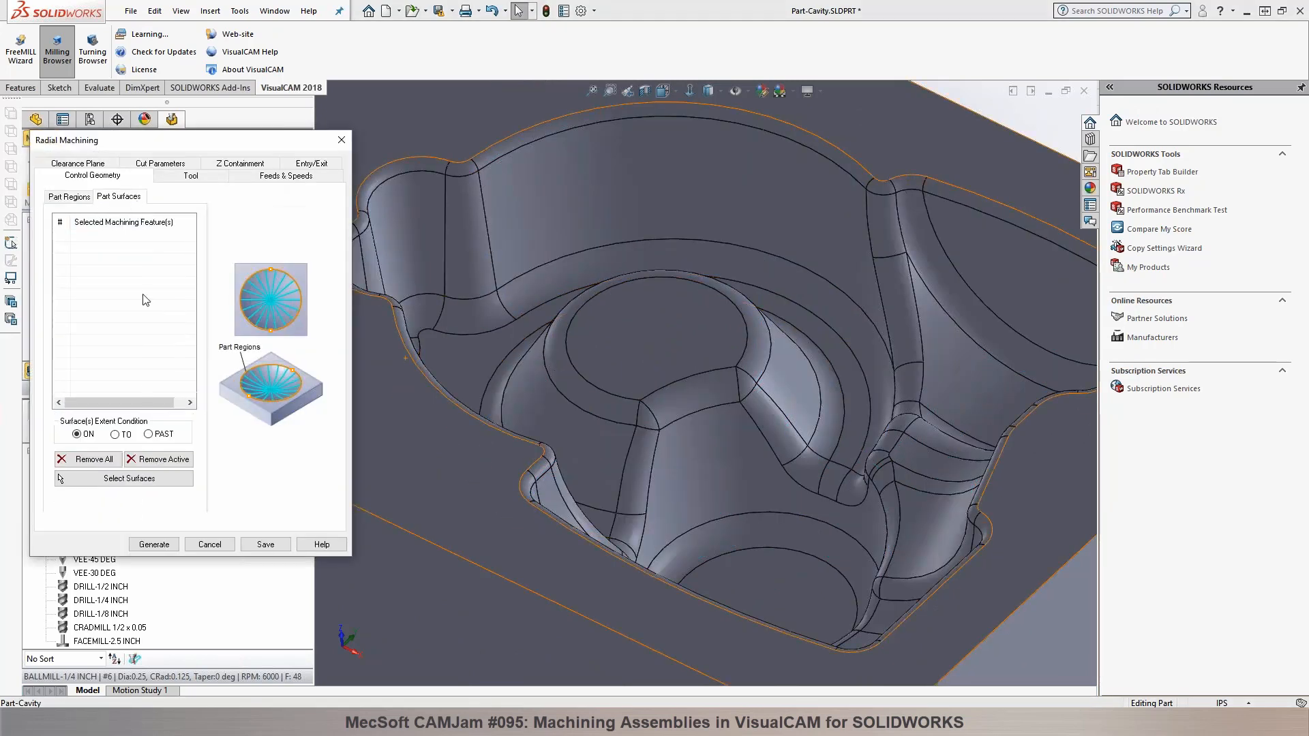
pyautogui.click(112, 479)
pyautogui.click(600, 366)
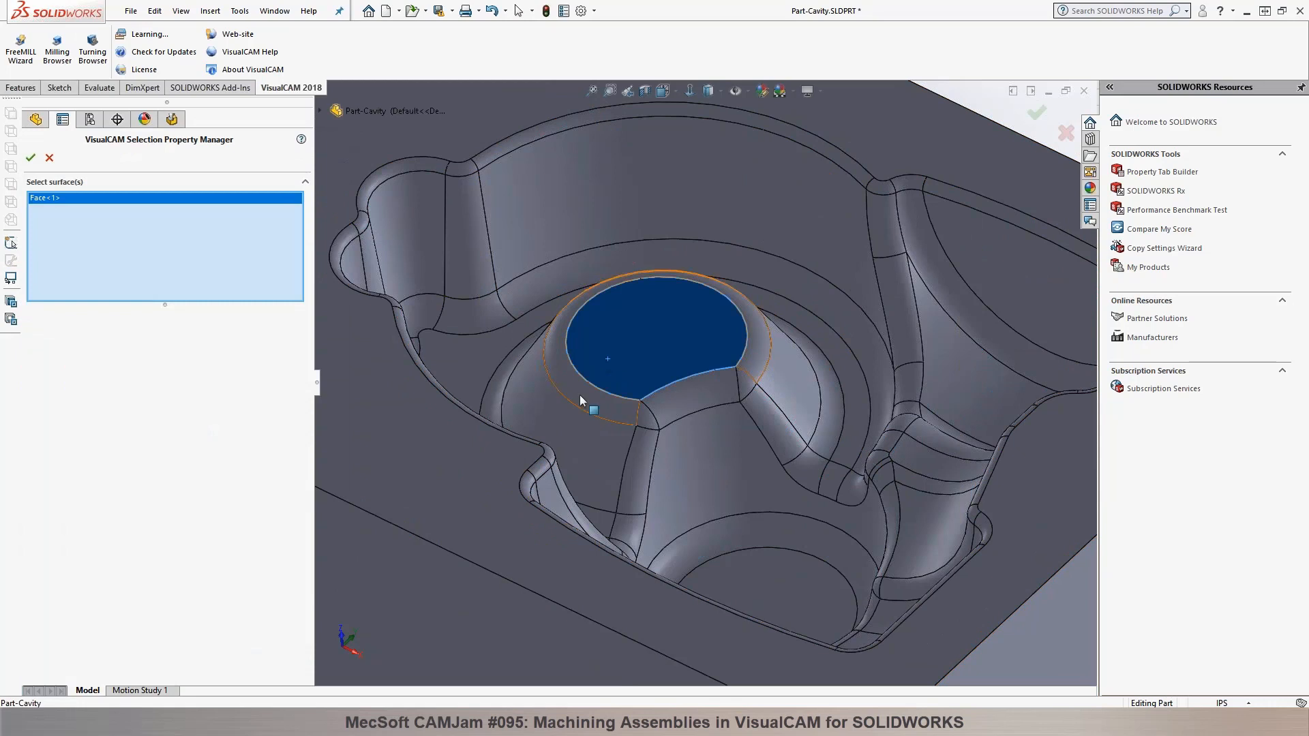
pyautogui.click(580, 396)
pyautogui.click(653, 415)
pyautogui.click(676, 411)
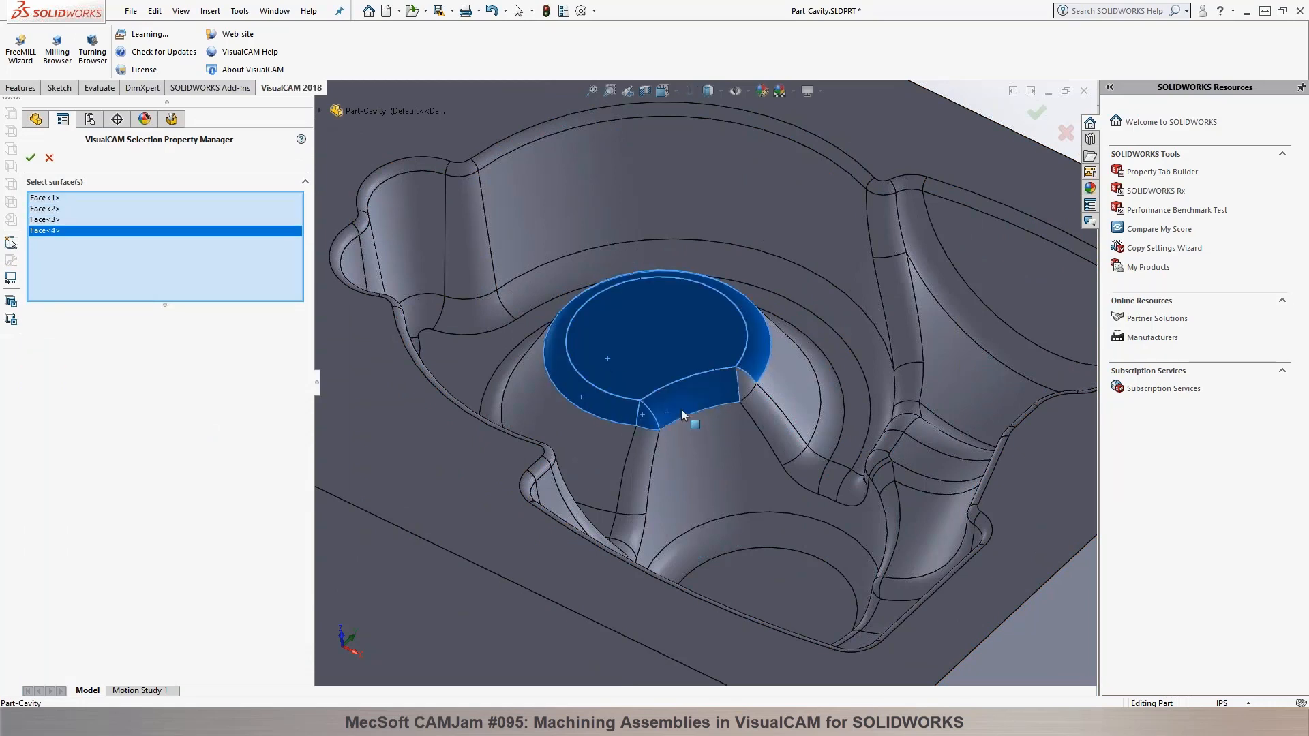
pyautogui.click(742, 386)
pyautogui.click(30, 159)
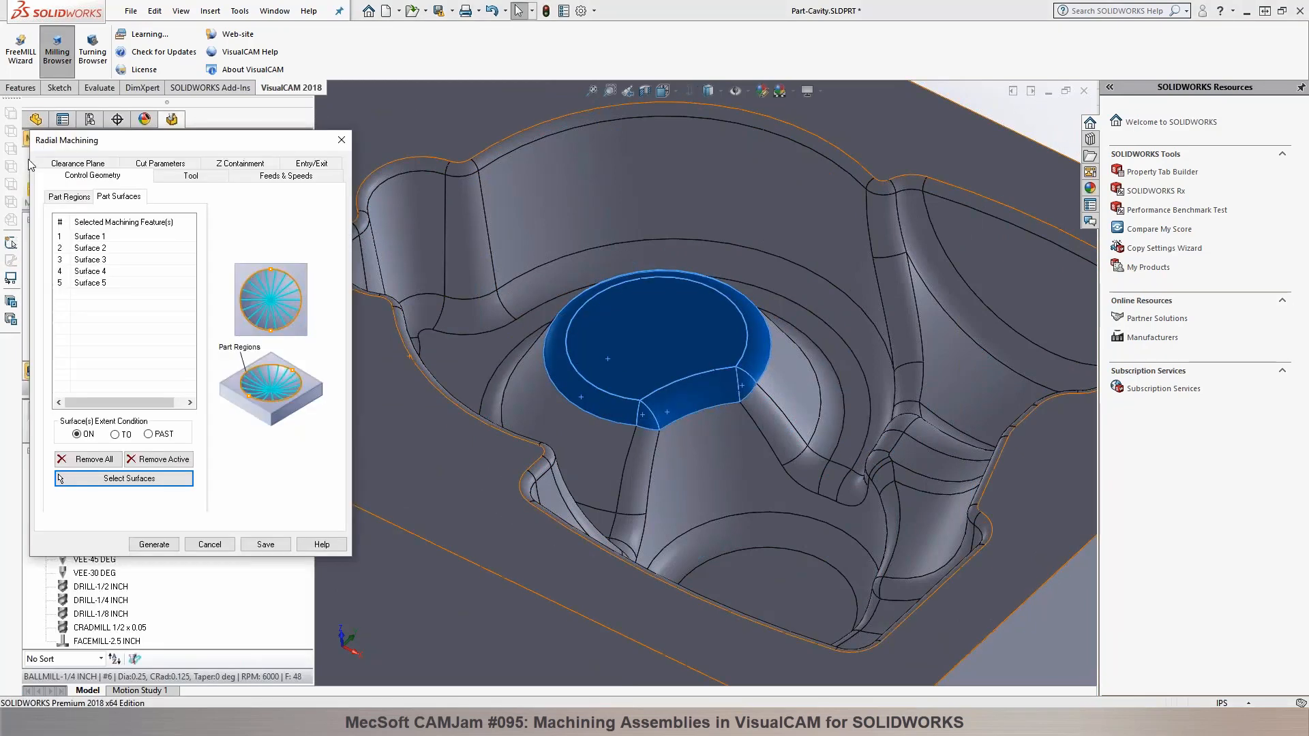
# Step: Review the tool, cut and clearance settings, set the surface extent condition to PAST and generate the Radial Machining operation
pyautogui.click(186, 176)
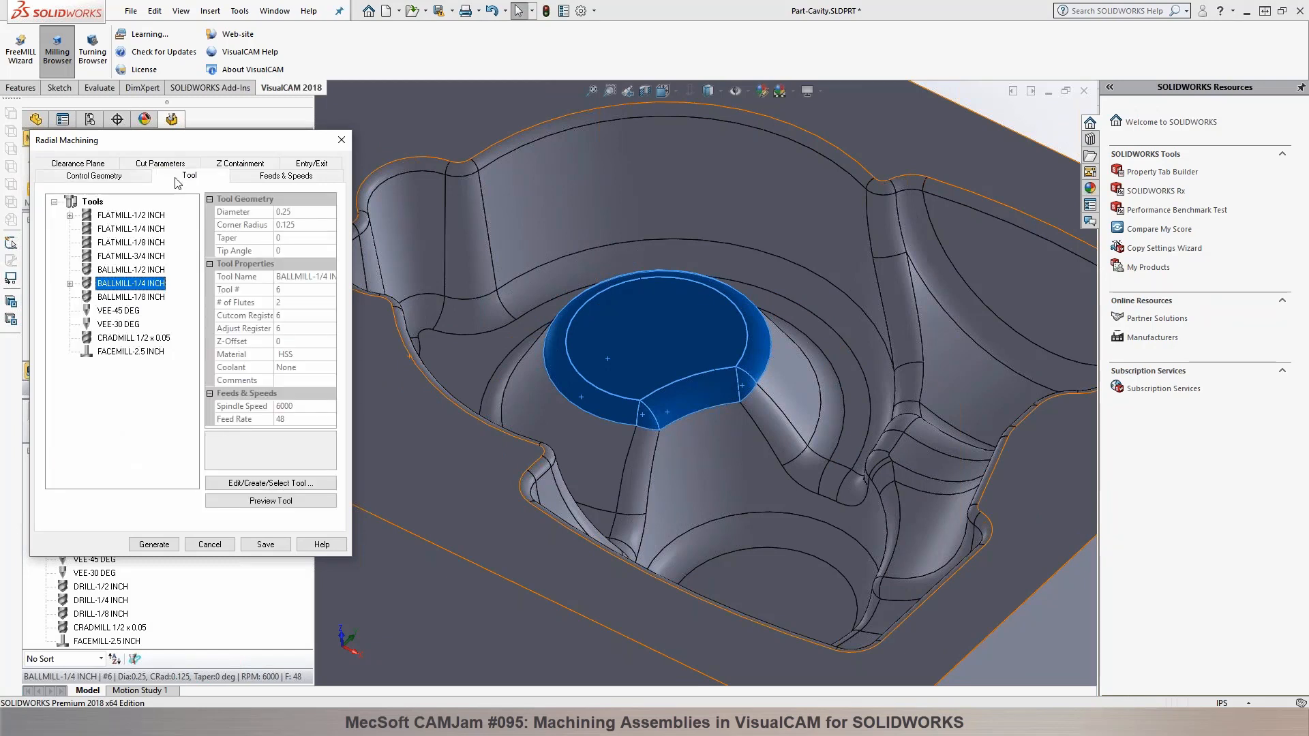
pyautogui.click(159, 164)
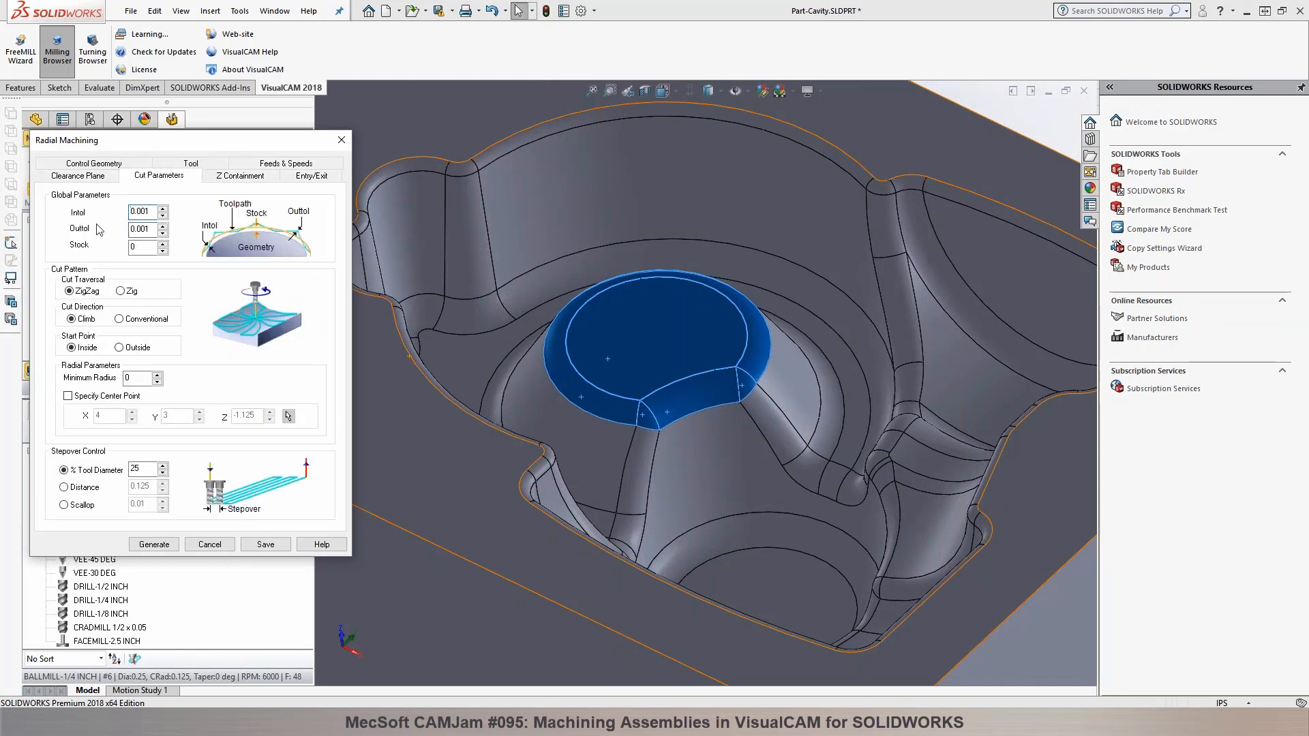
pyautogui.click(89, 176)
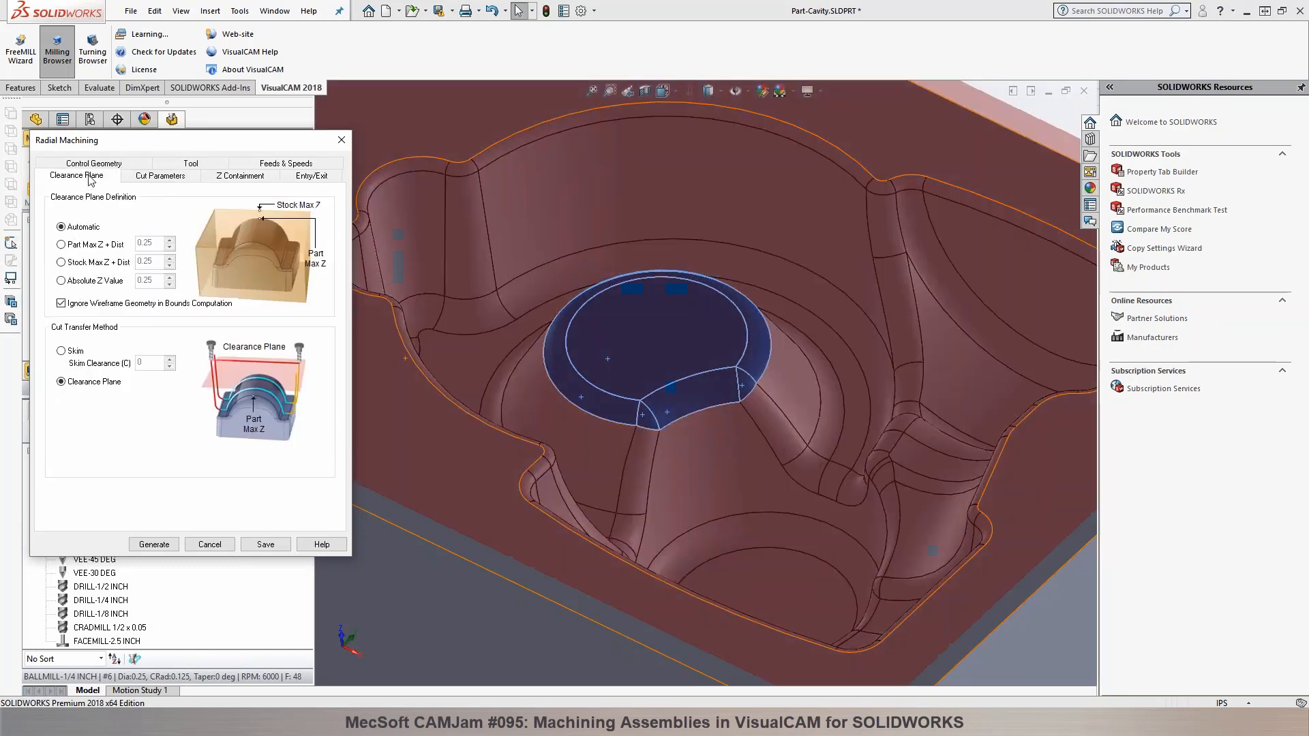
pyautogui.click(142, 179)
pyautogui.click(93, 164)
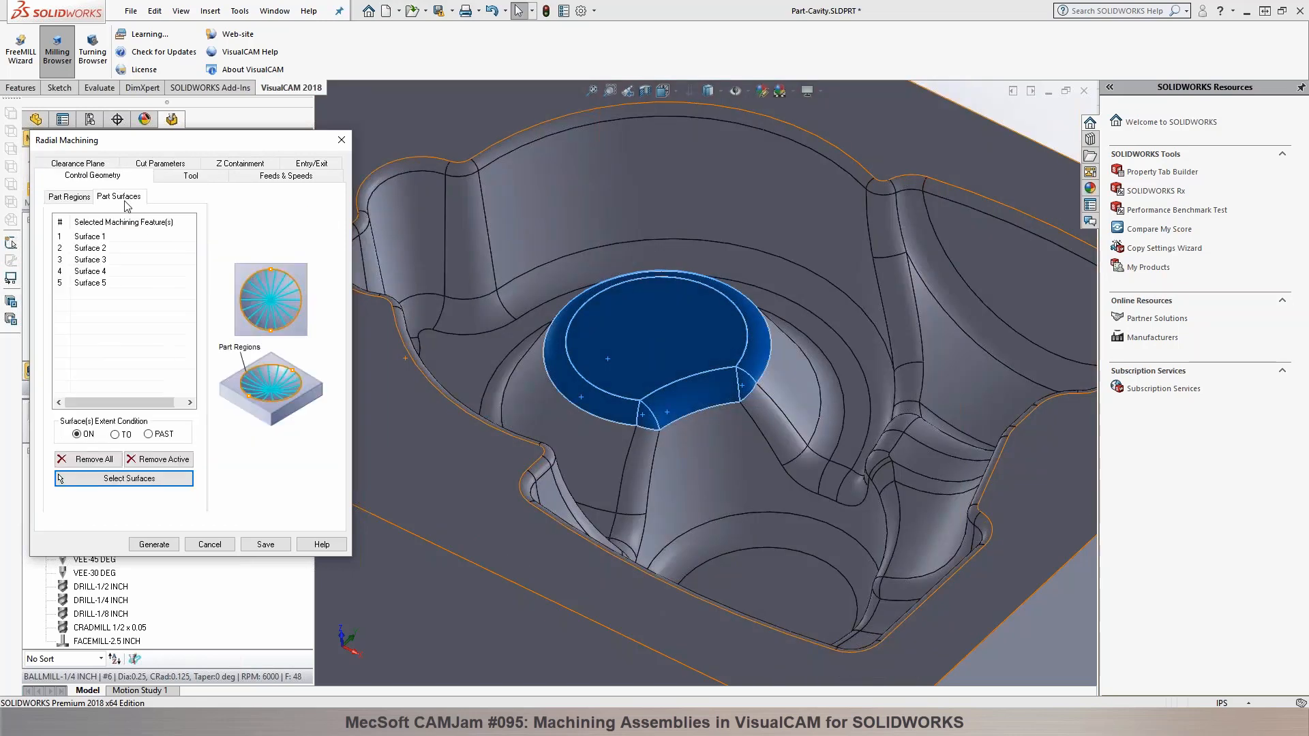
pyautogui.click(148, 435)
pyautogui.click(147, 544)
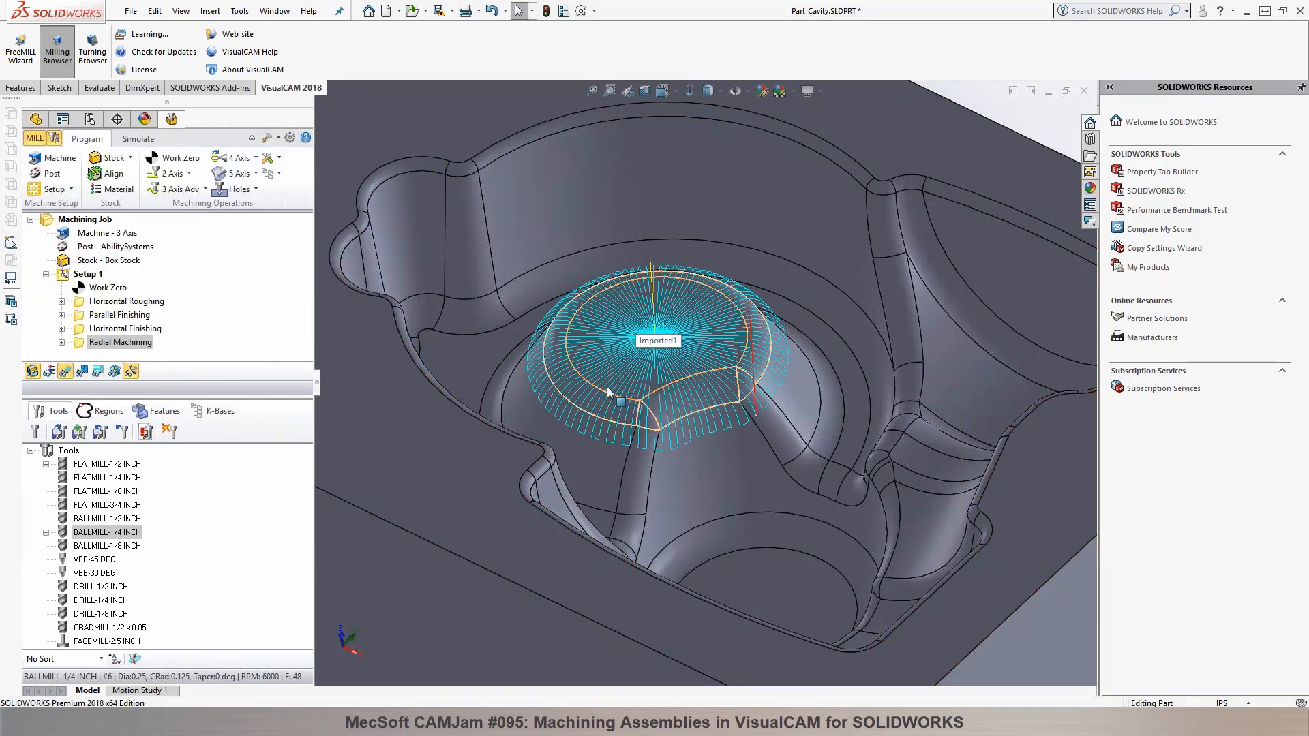
pyautogui.scroll(2, 606, 391)
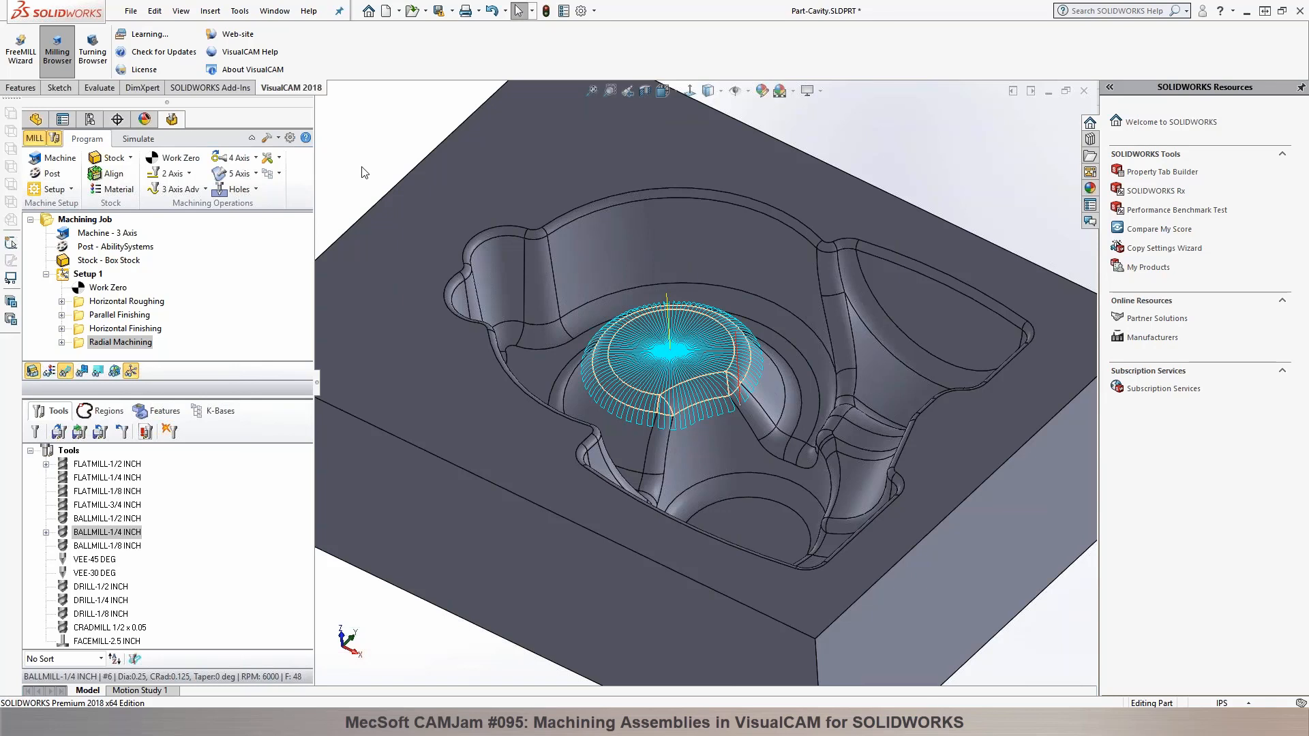
# Step: Open the online help at the VisualCAM for SOLIDWORKS-MILL Configurations topic and expand all its hidden text
pyautogui.click(306, 137)
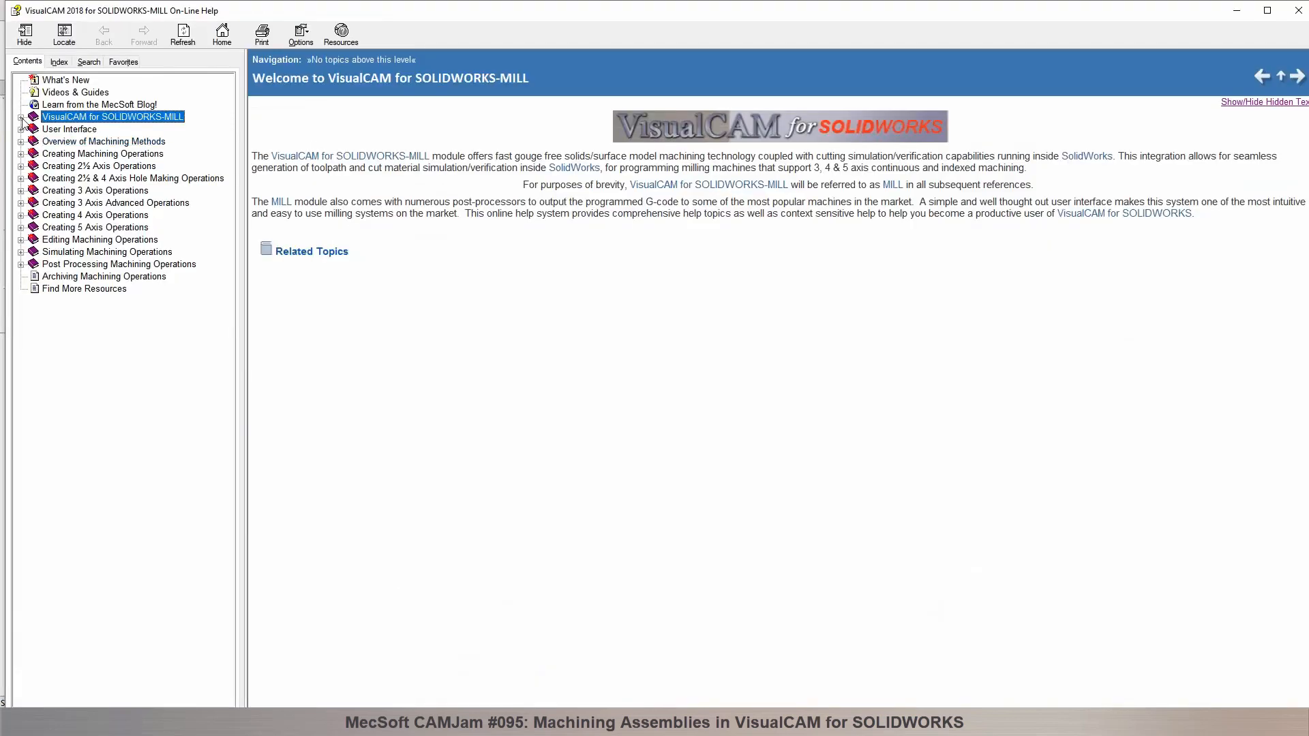
pyautogui.click(21, 117)
pyautogui.click(62, 143)
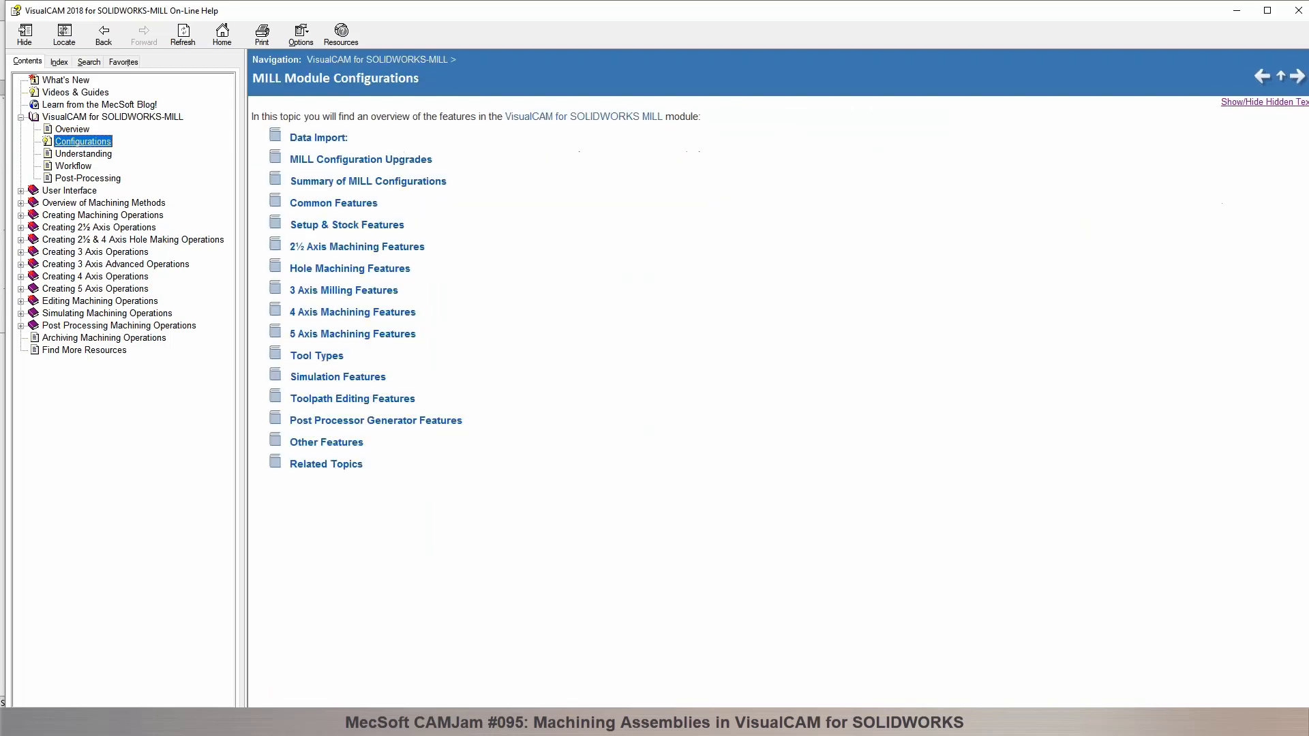
pyautogui.click(1247, 101)
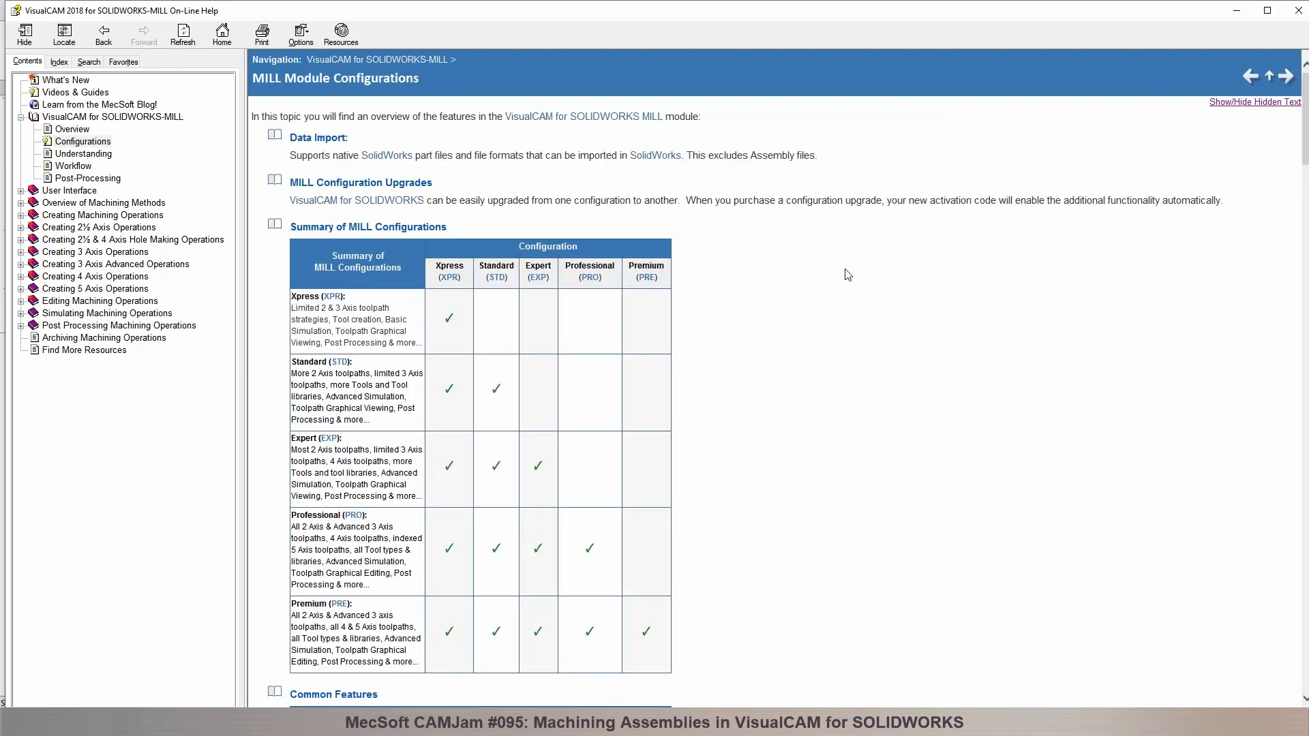
# Step: Examine which machining features and tool types each MILL configuration includes, from setup and stock through 5 axis, and close the help
pyautogui.scroll(-3, 801, 276)
pyautogui.scroll(-7, 786, 278)
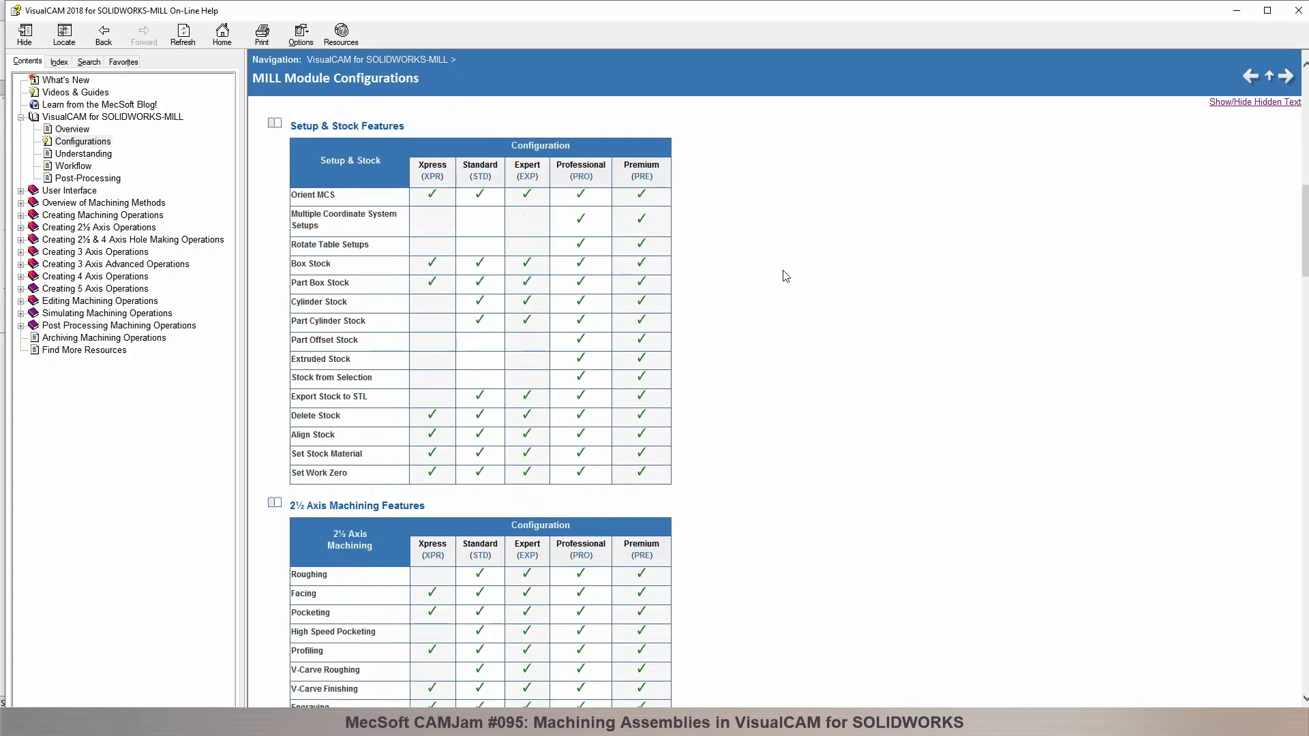
pyautogui.scroll(-3, 784, 274)
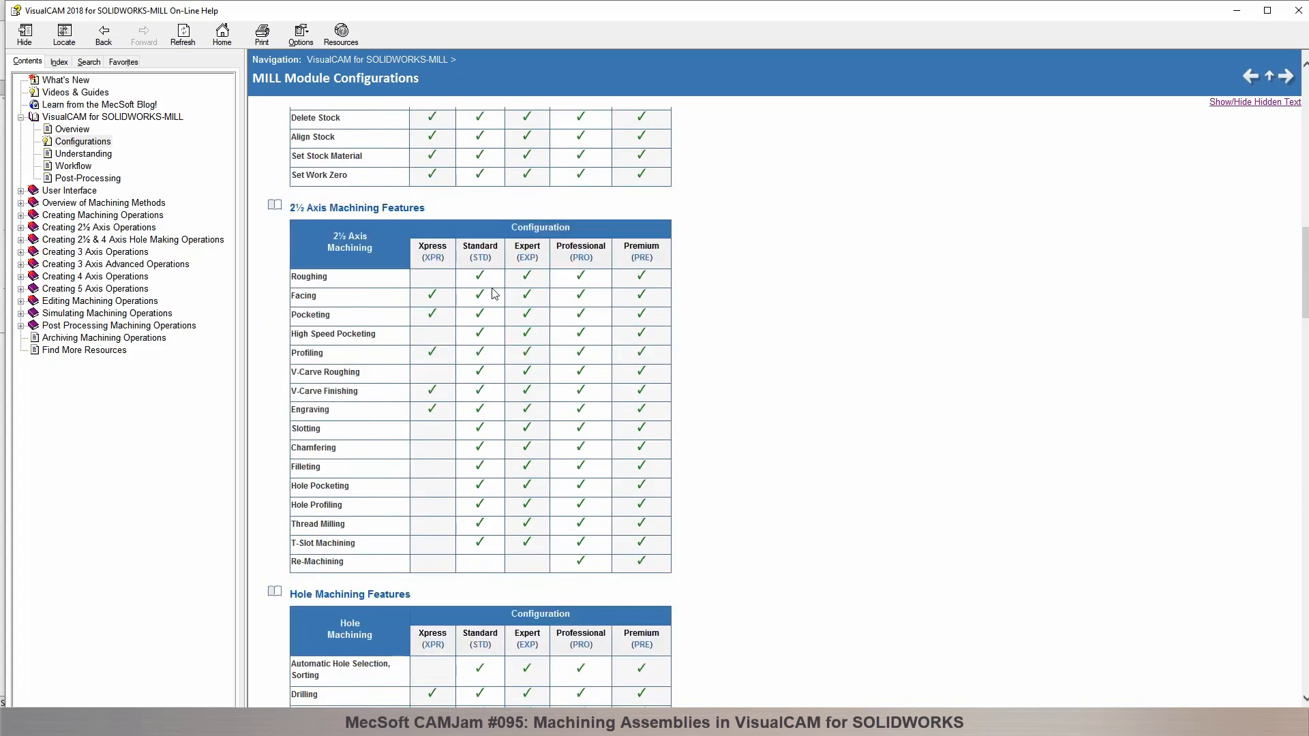
pyautogui.scroll(-1, 482, 544)
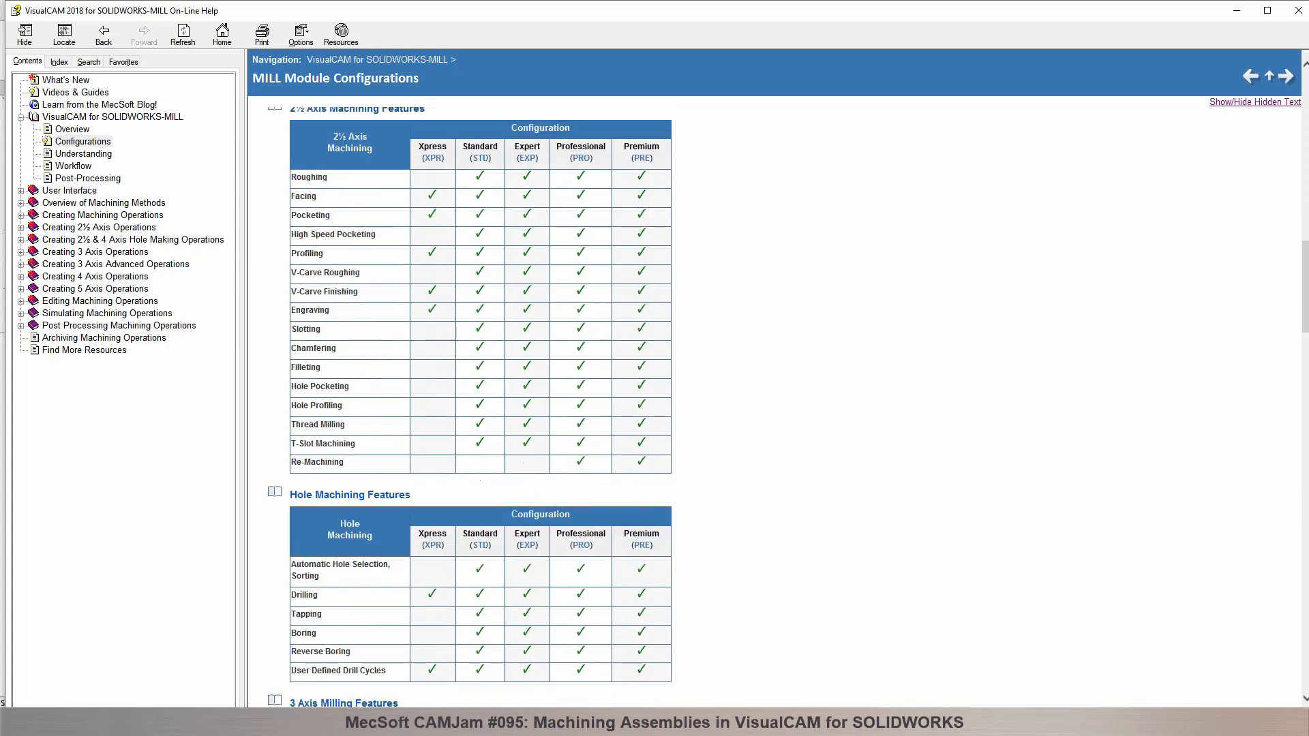
pyautogui.scroll(-3, 490, 512)
pyautogui.scroll(-1, 496, 491)
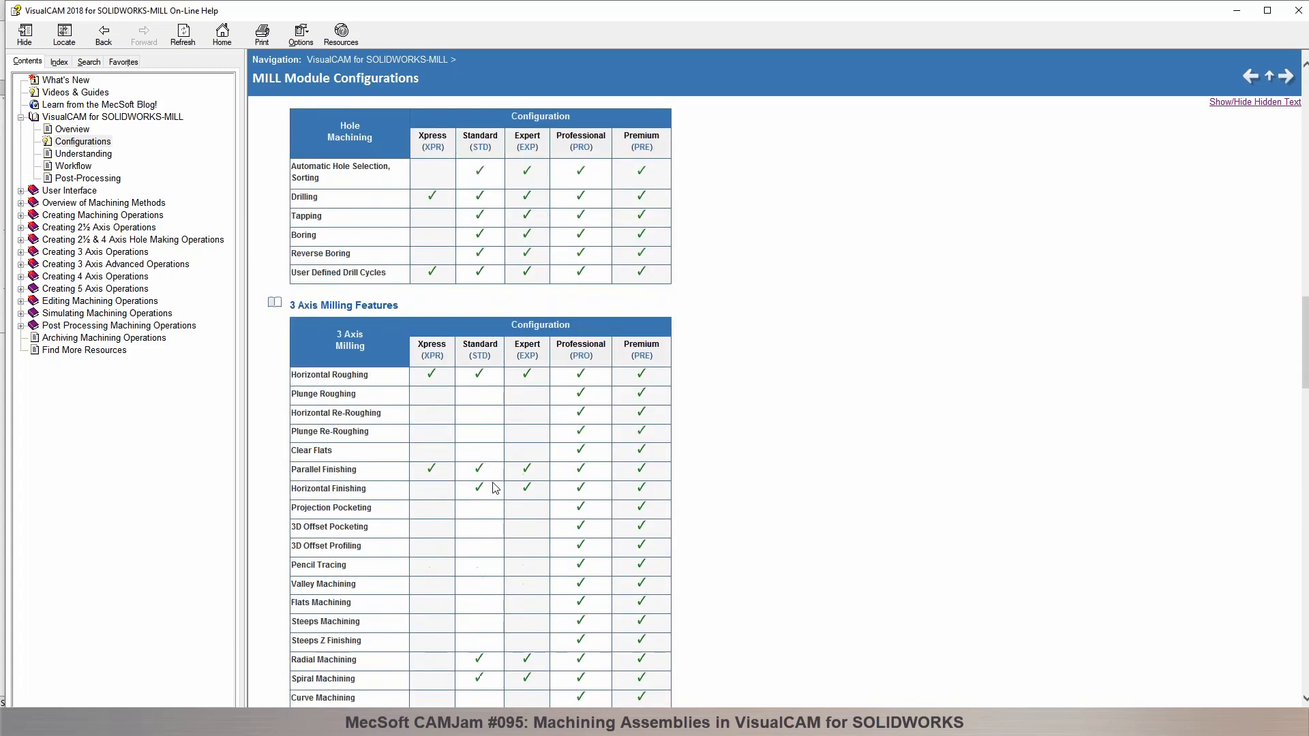
pyautogui.scroll(-2, 481, 521)
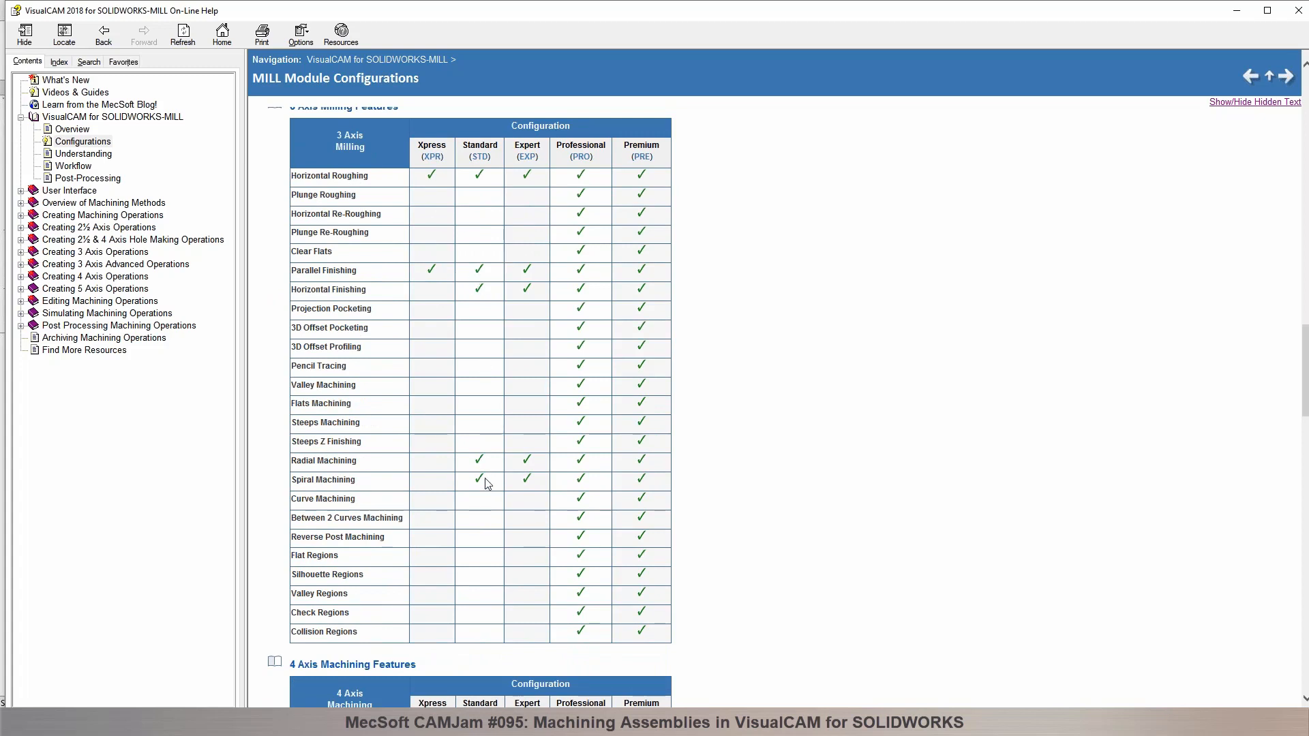
pyautogui.scroll(-2, 486, 483)
pyautogui.scroll(-2, 878, 408)
pyautogui.scroll(-2, 869, 413)
pyautogui.scroll(-2, 872, 413)
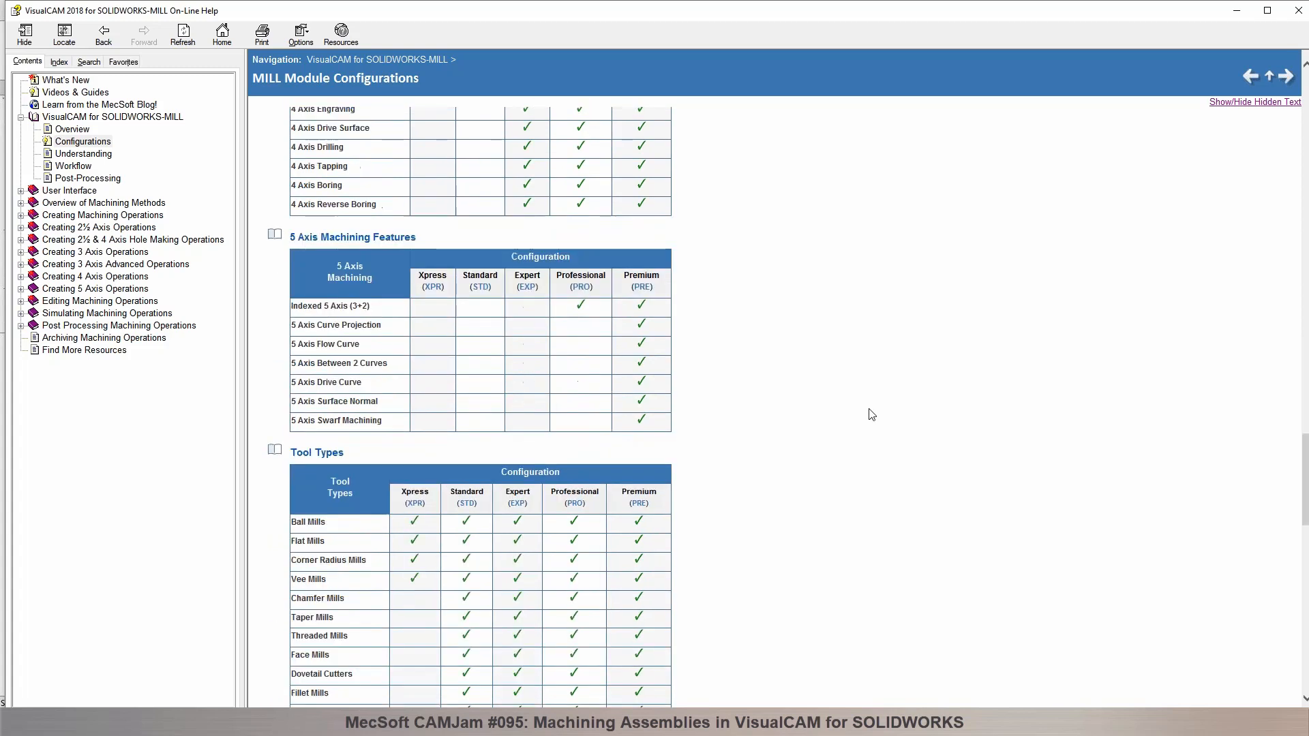
pyautogui.scroll(-1, 872, 413)
pyautogui.scroll(-5, 869, 414)
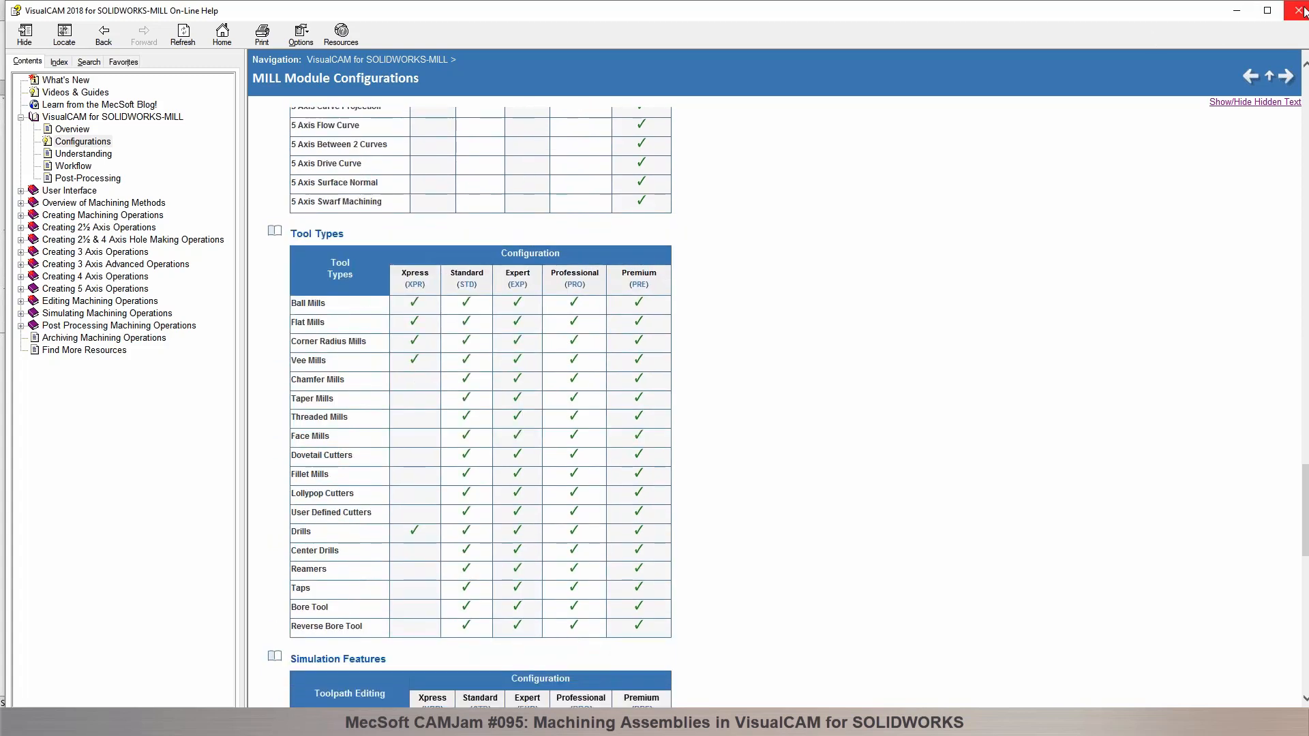
pyautogui.click(1298, 10)
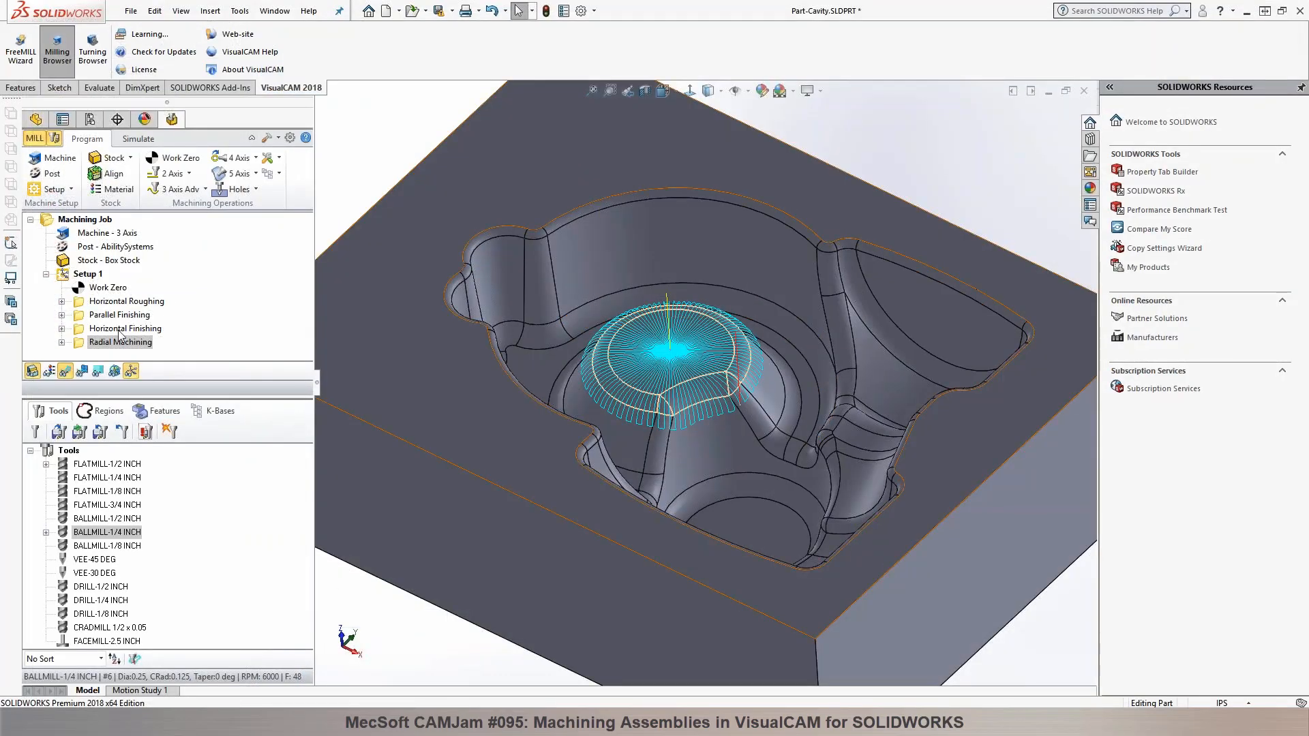
# Step: Save Setup 1 as the knowledge base file Part-Cavity.vkb in the VisualCAM 2018 for SolidWorks Data folder
pyautogui.click(89, 290)
pyautogui.click(279, 173)
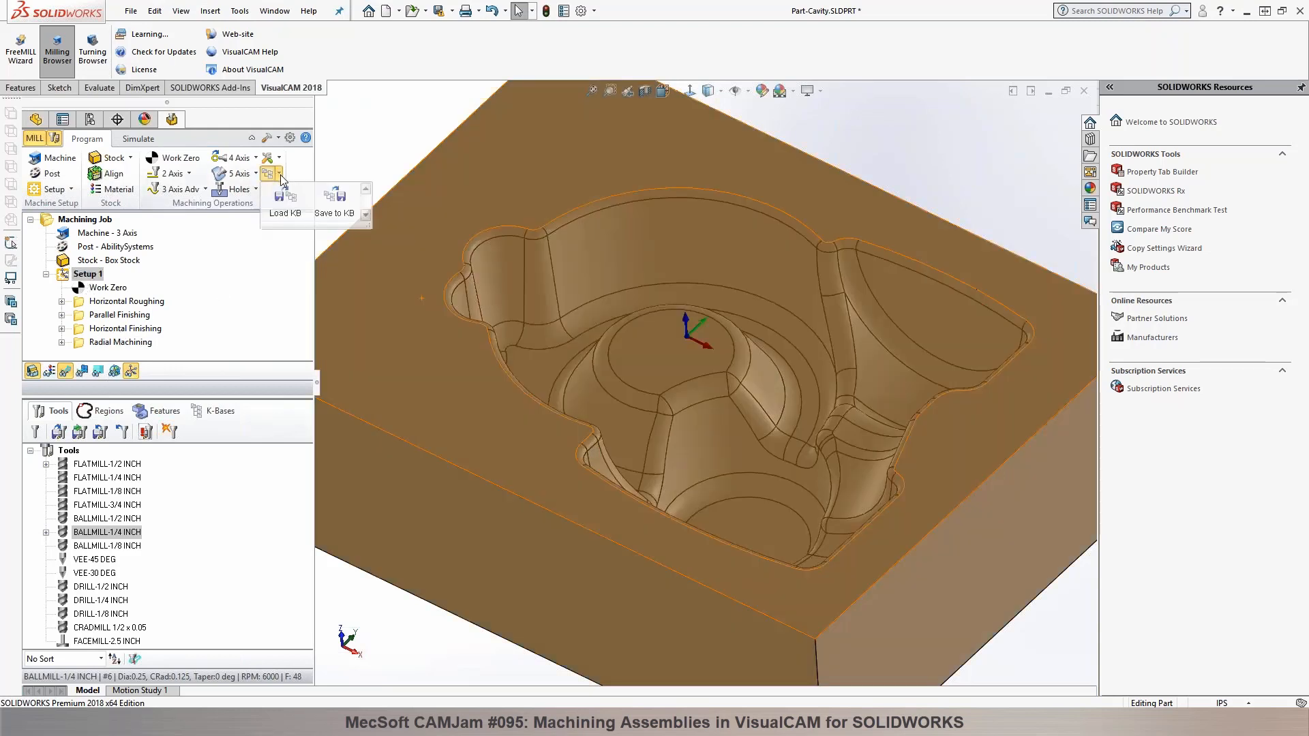
pyautogui.click(334, 201)
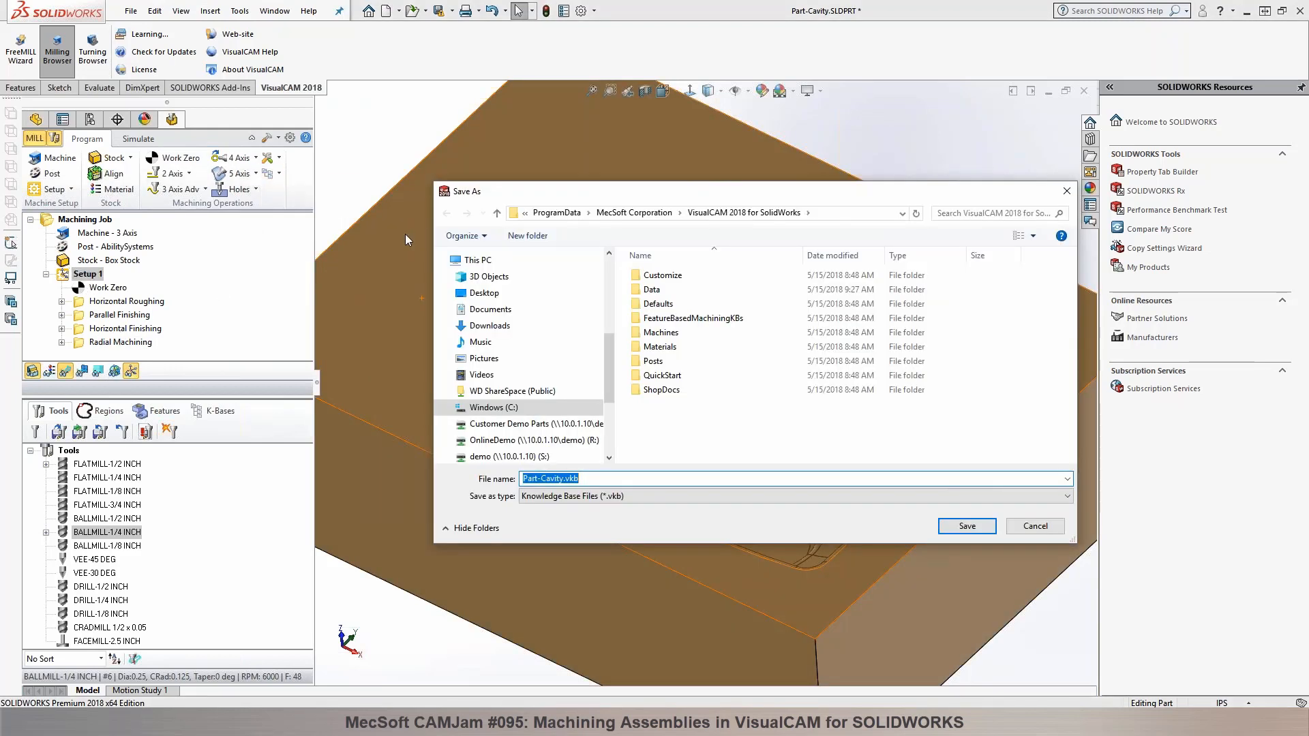
pyautogui.doubleClick(654, 290)
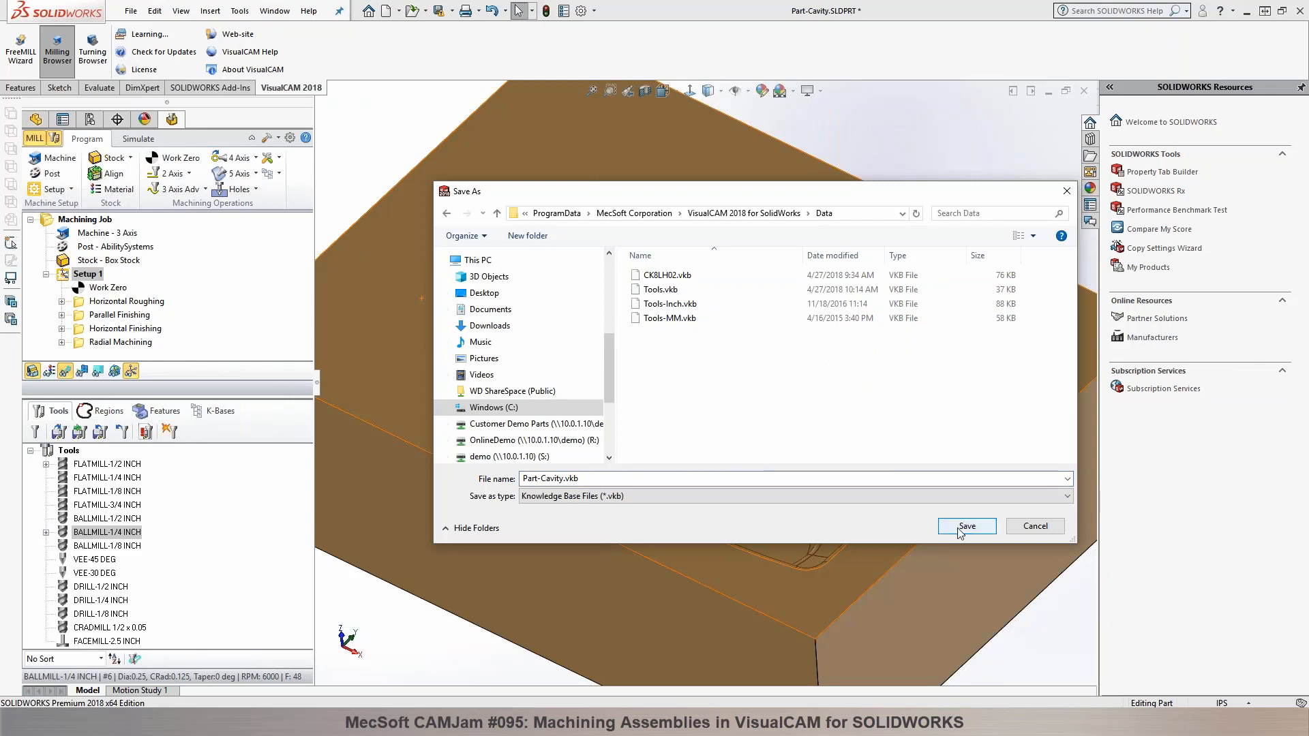
pyautogui.click(962, 527)
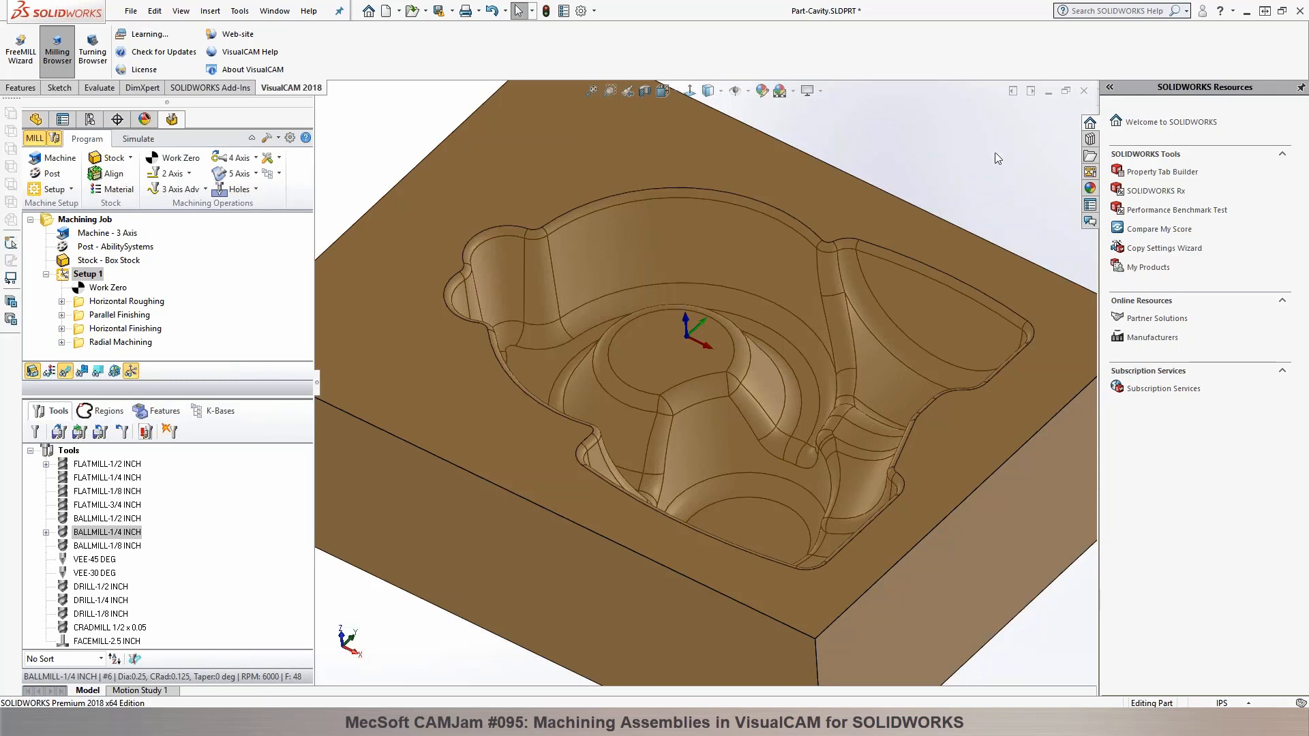
# Step: Review the machining operations information for Setup 1, including feeds and machine times, and close it
pyautogui.rightClick(64, 276)
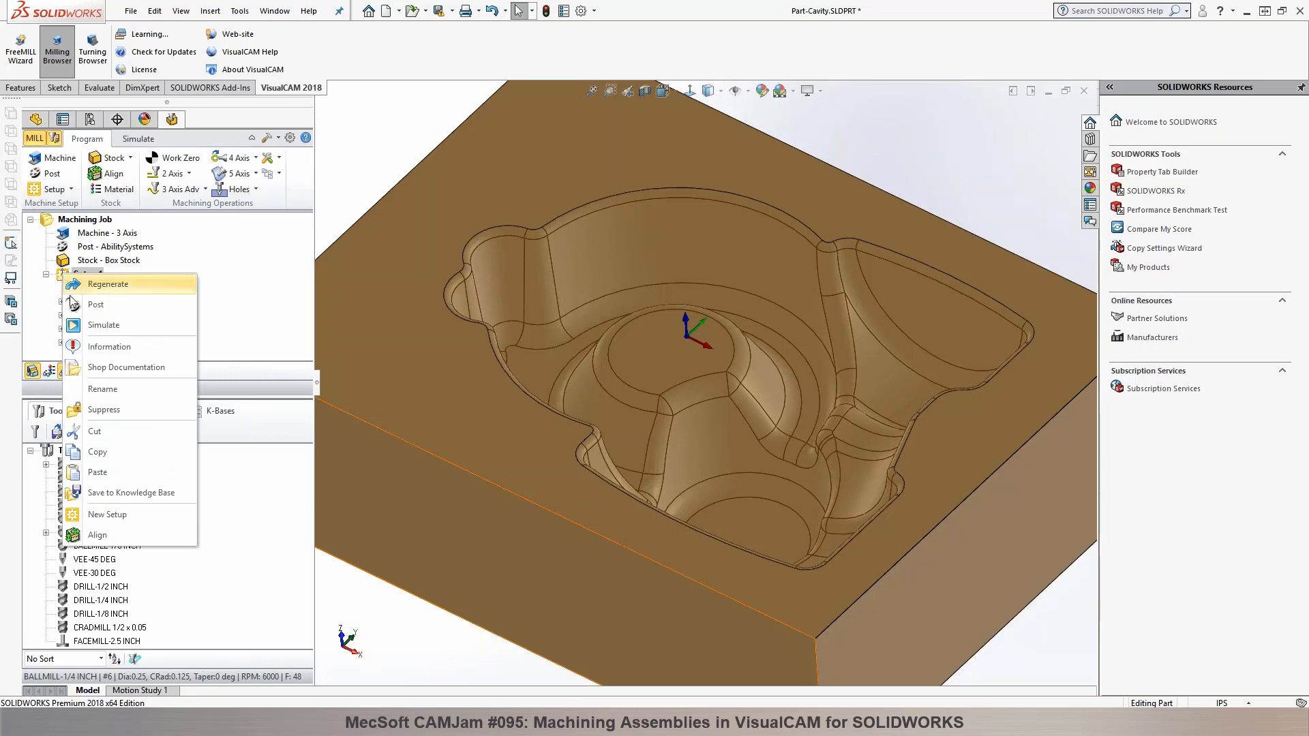
pyautogui.click(89, 347)
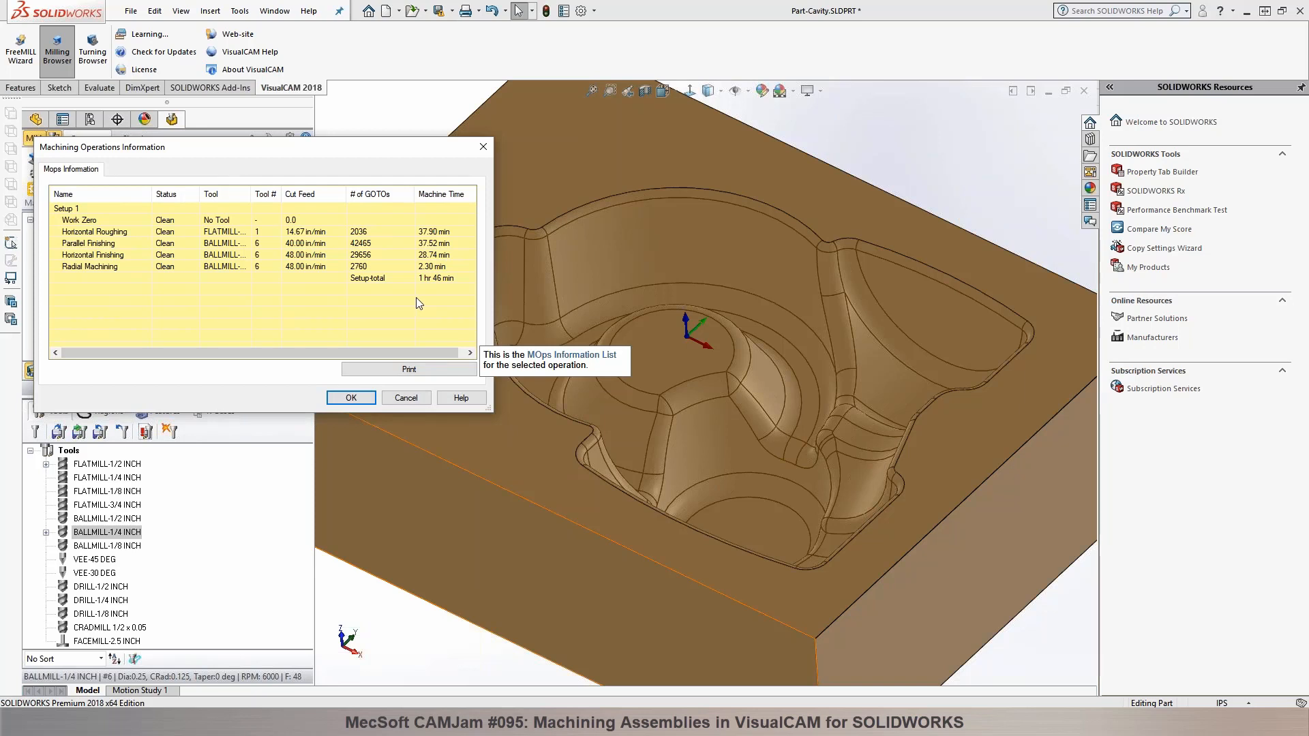
pyautogui.click(351, 398)
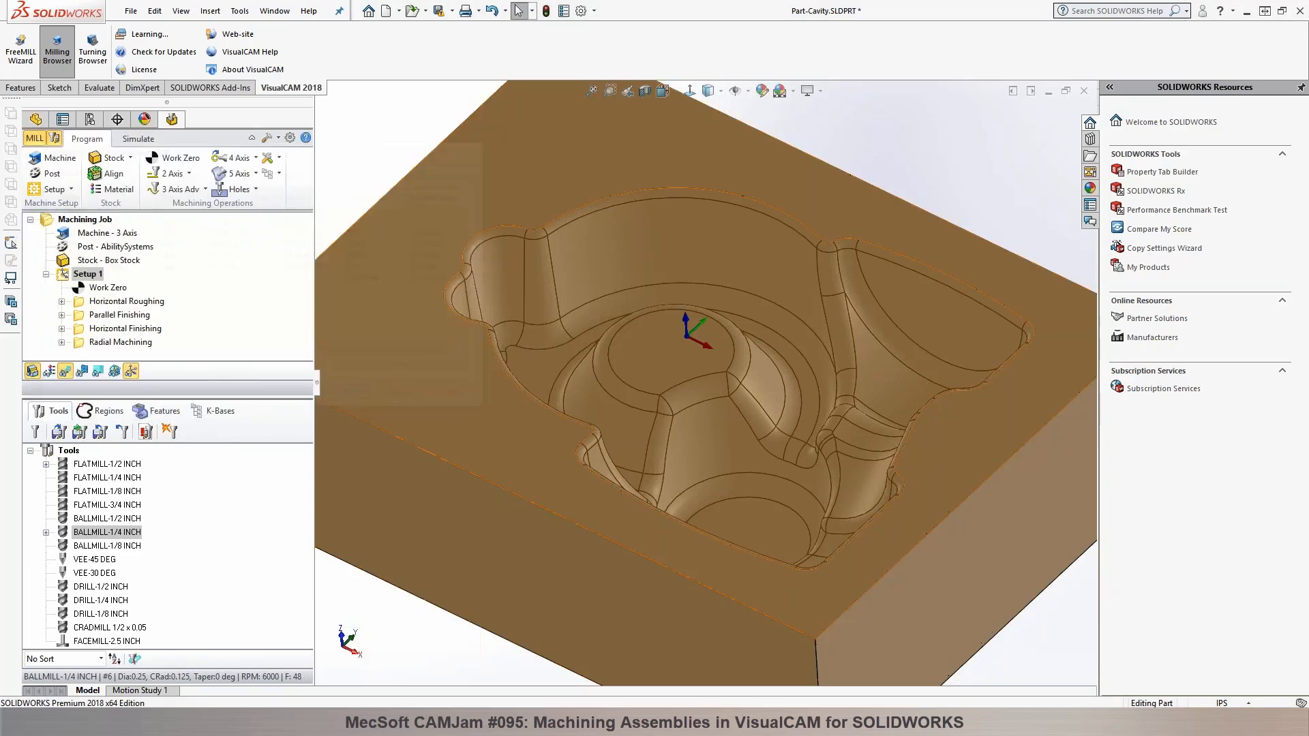
# Step: Save Setup 1's shop documentation to the Desktop as Part-Cavity.htm with the output template Template1, and review the setup sheet
pyautogui.rightClick(85, 275)
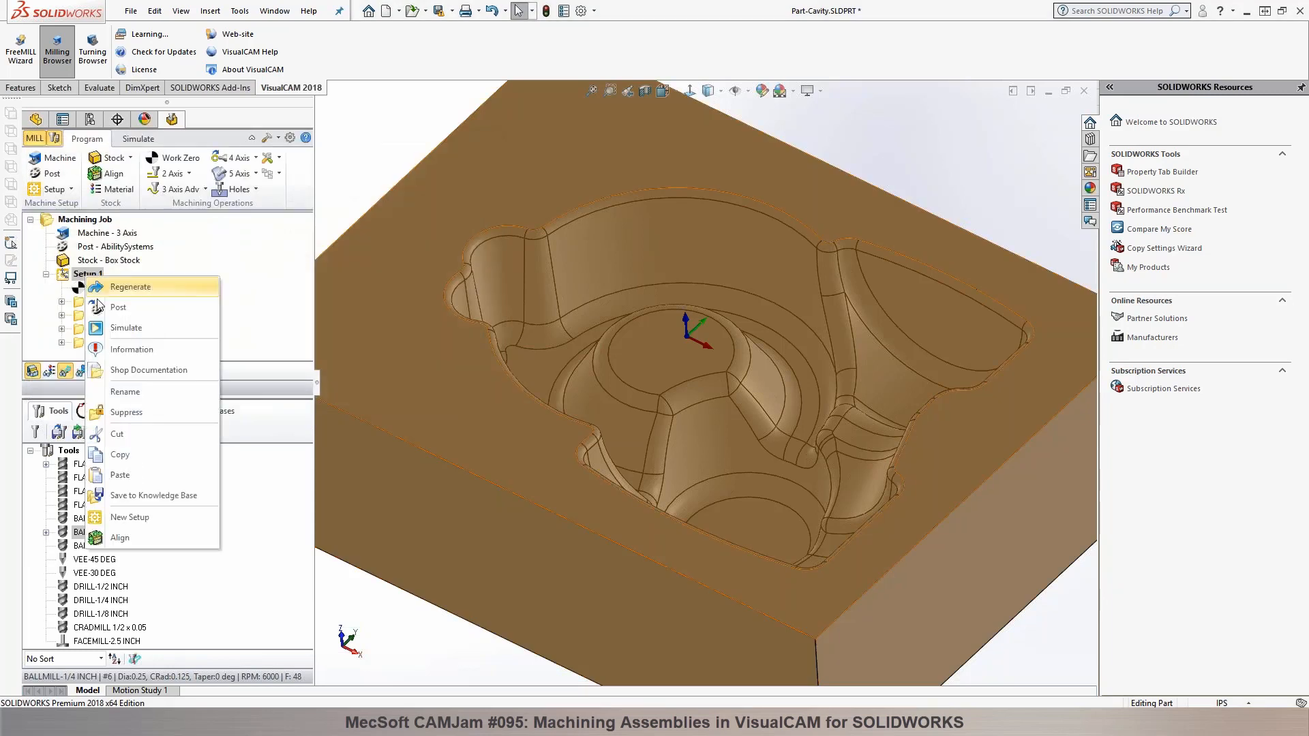
pyautogui.click(126, 370)
pyautogui.scroll(1, 761, 480)
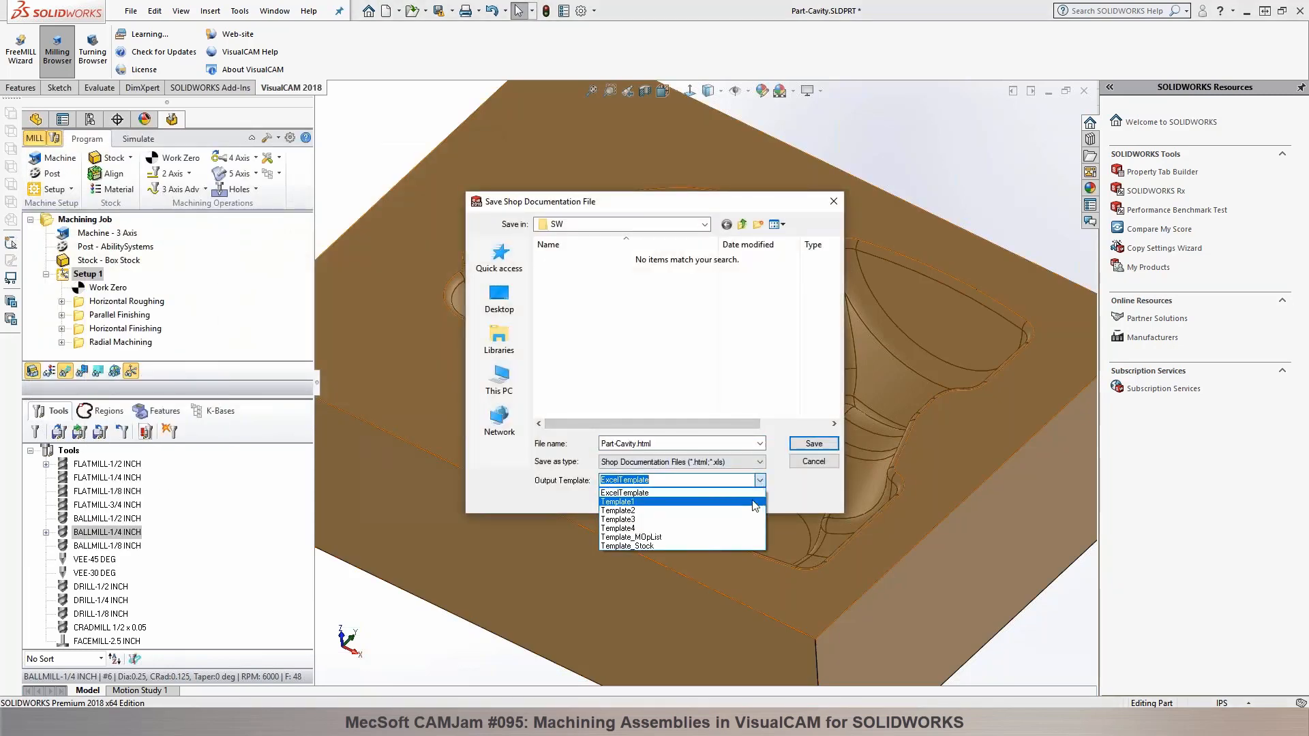
pyautogui.click(751, 505)
pyautogui.click(502, 308)
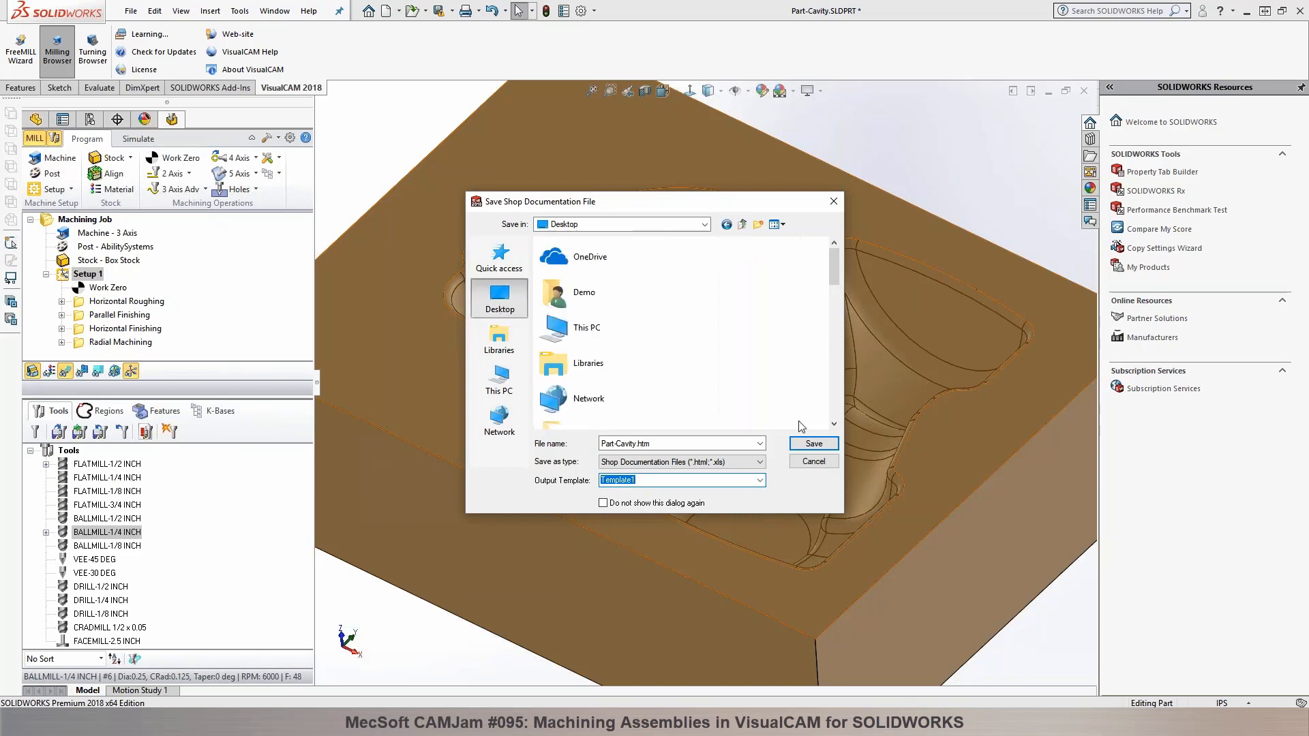
pyautogui.click(814, 444)
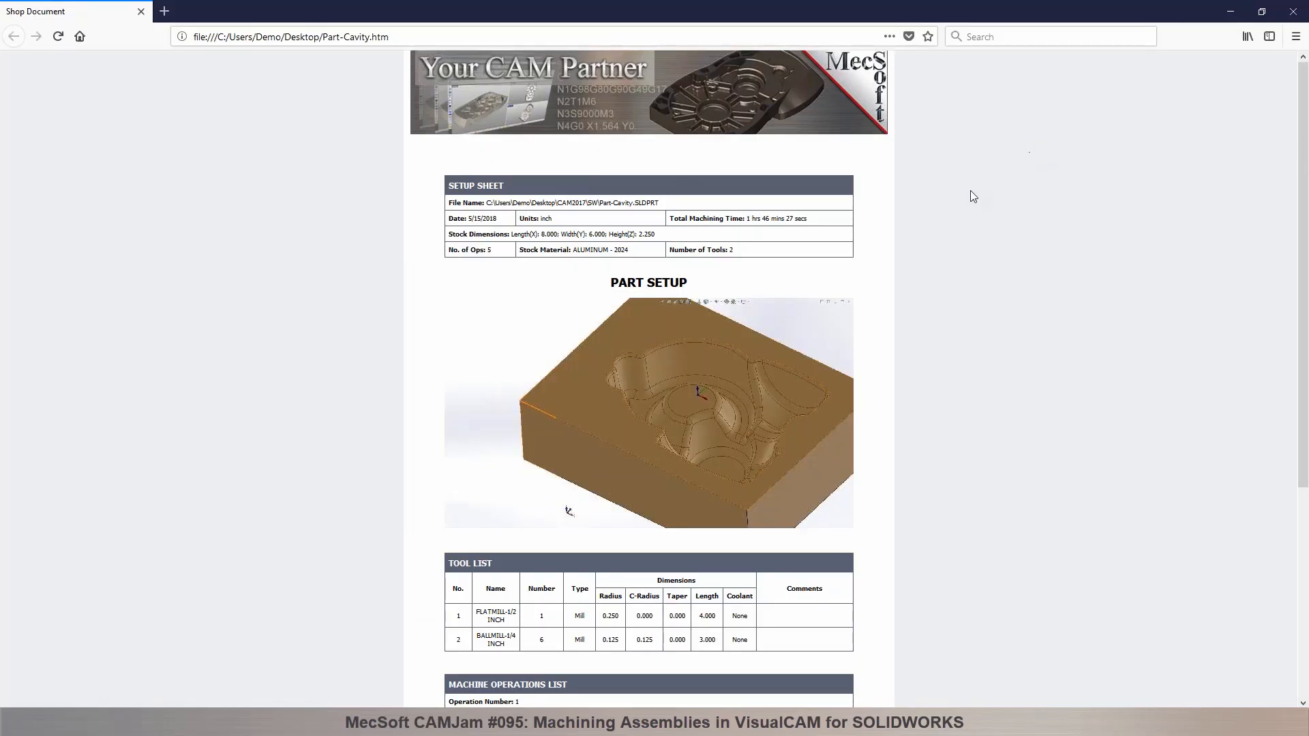
pyautogui.scroll(-2, 973, 197)
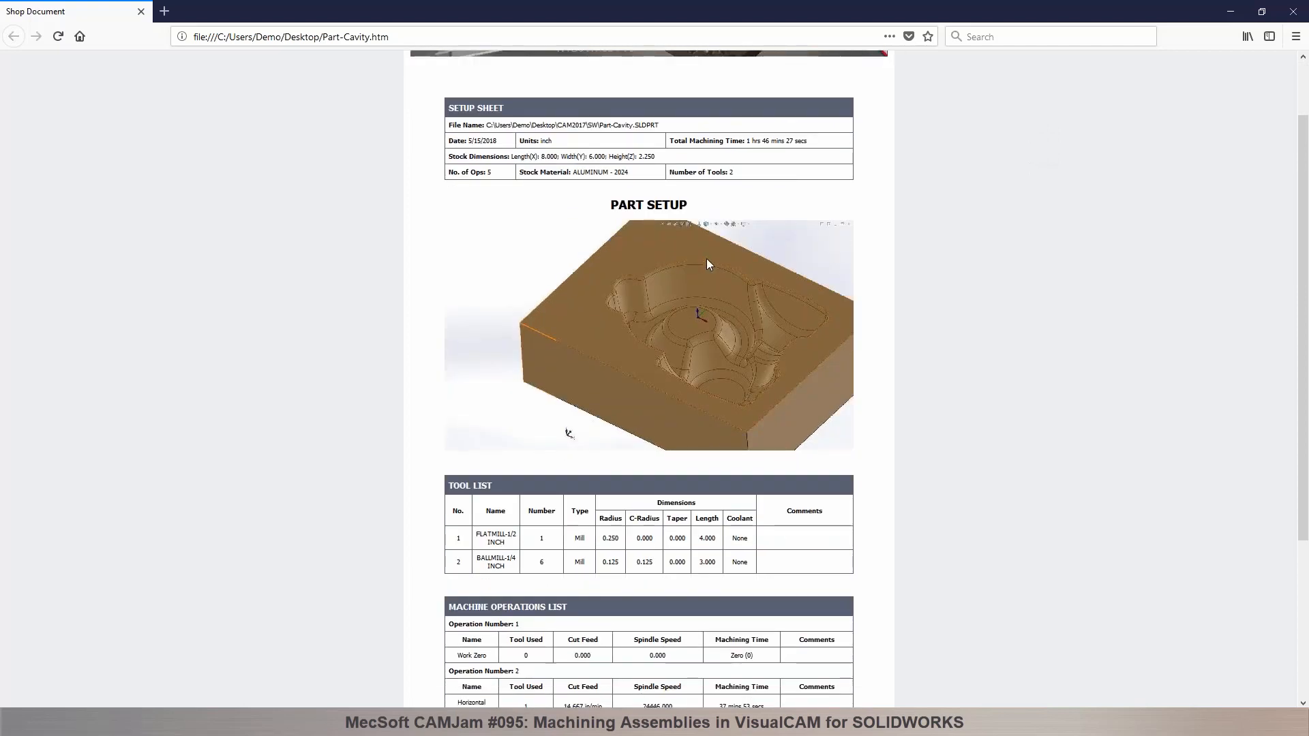
pyautogui.scroll(-2, 717, 256)
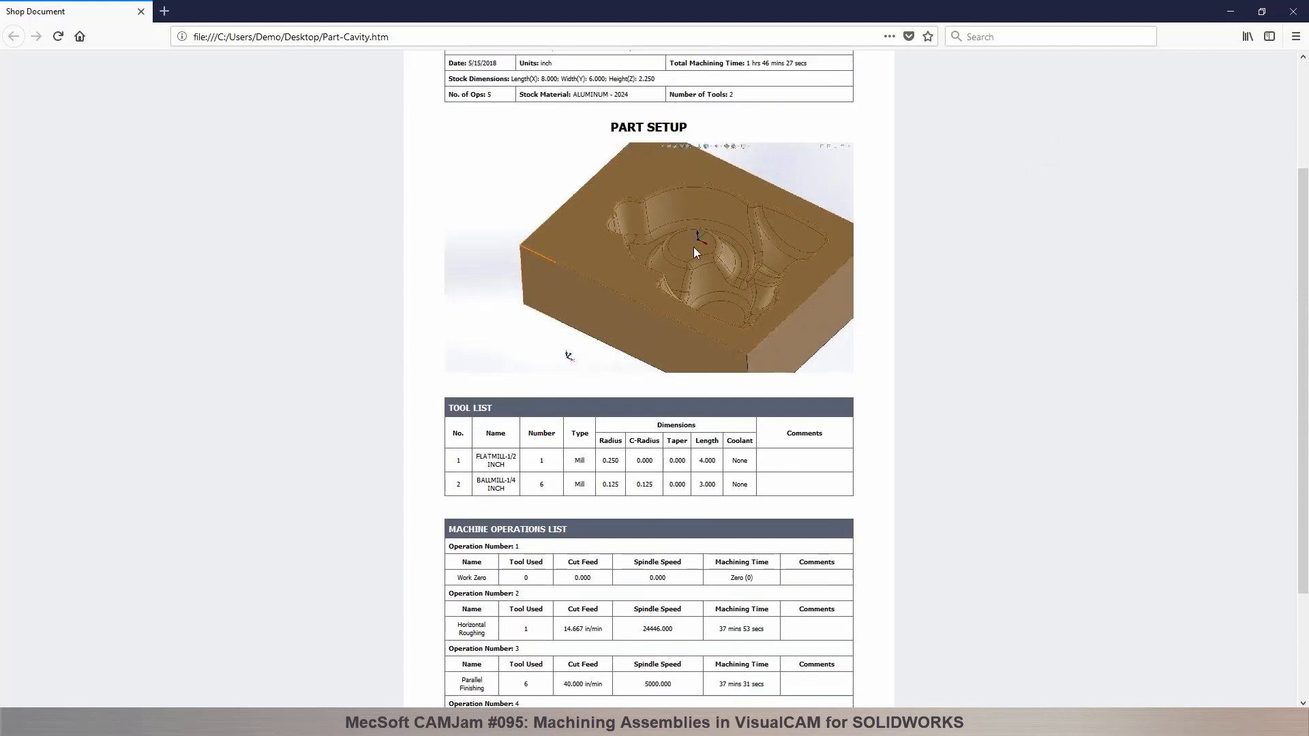
# Step: Review the shop document's tool and machine operations lists, close the document and close the Part-Cavity part
pyautogui.scroll(-4, 728, 261)
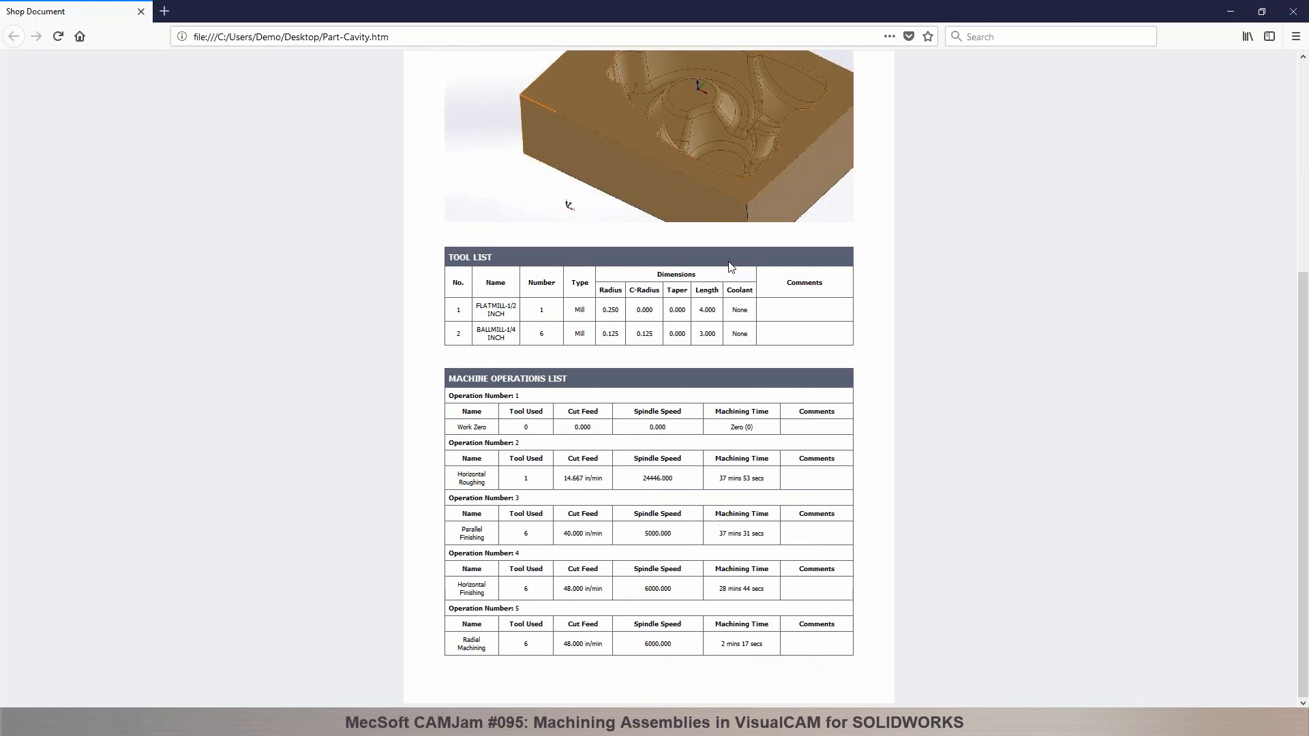
pyautogui.scroll(8, 729, 267)
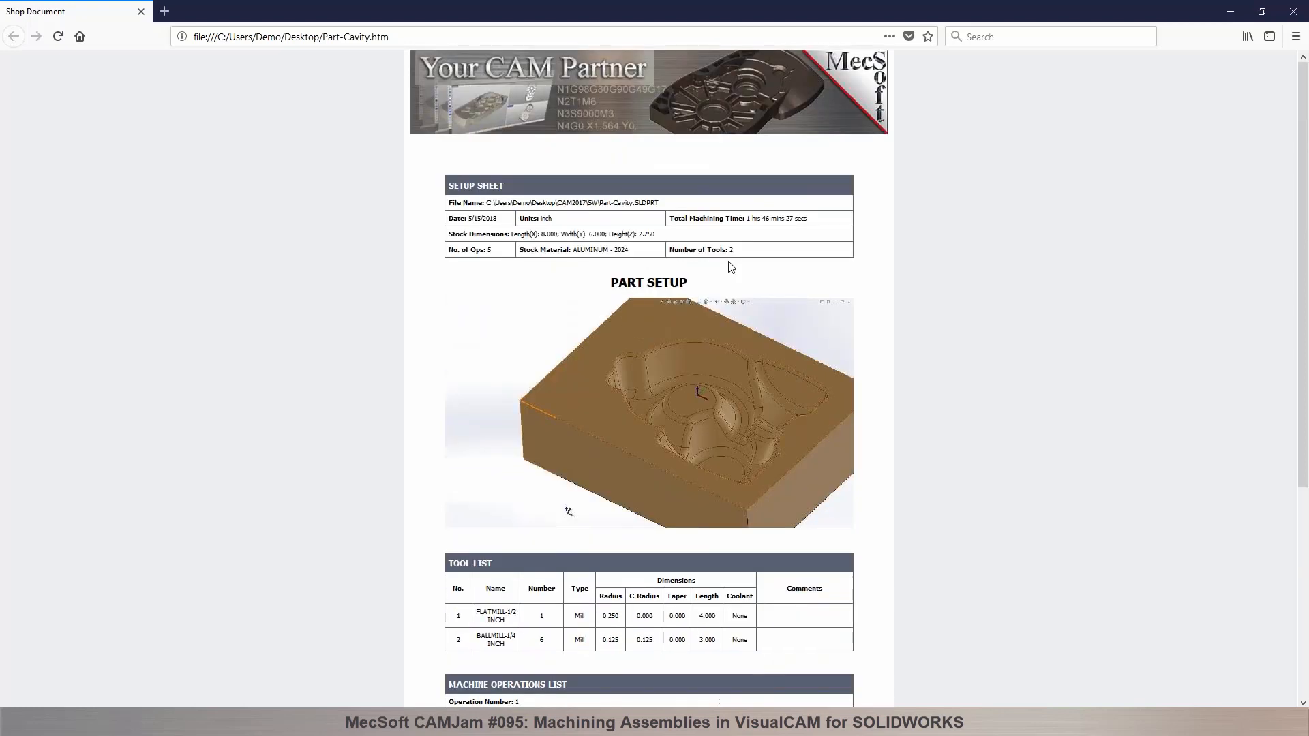
pyautogui.click(1292, 15)
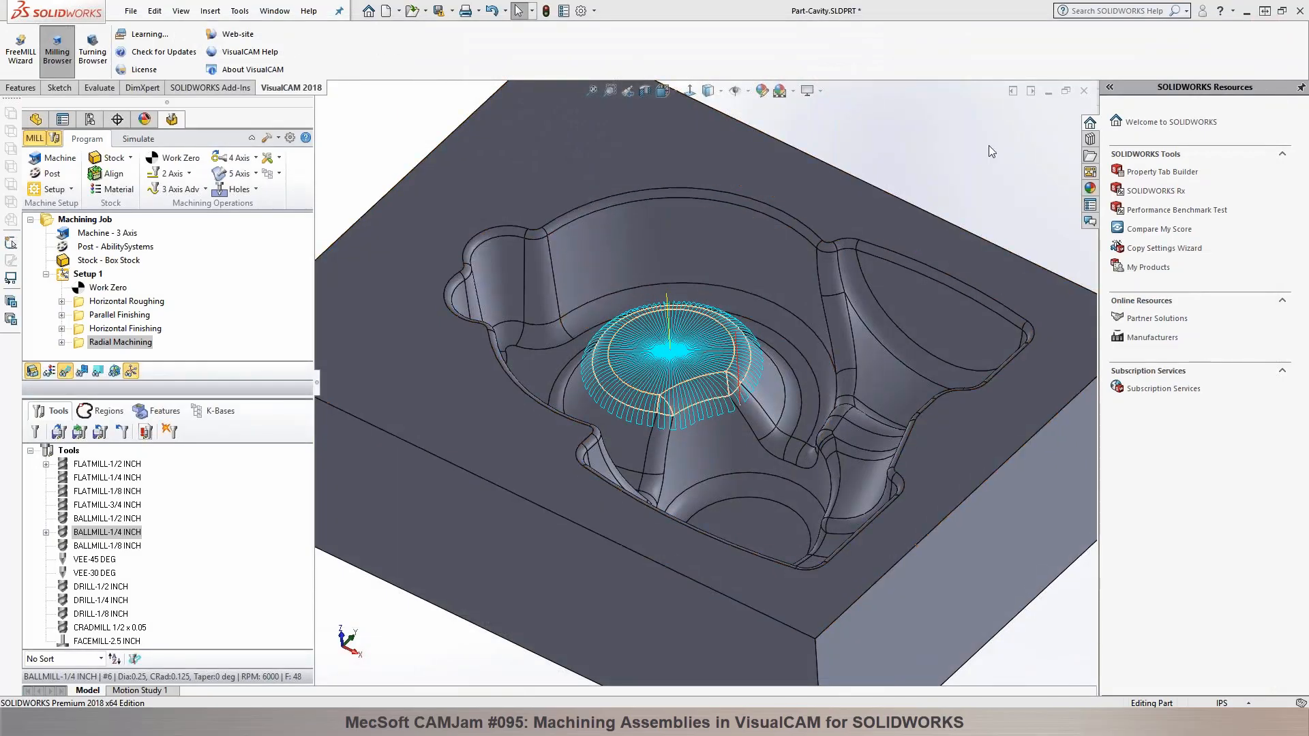
pyautogui.click(1084, 91)
pyautogui.click(685, 369)
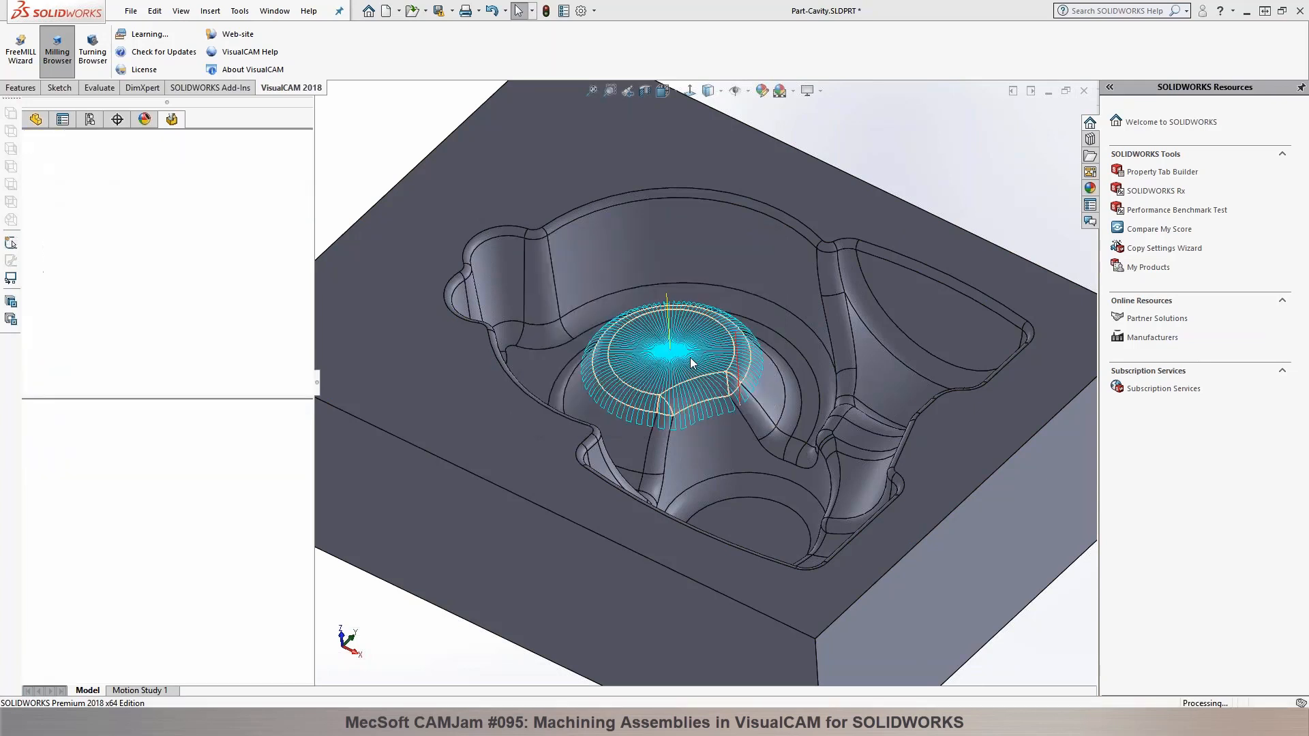
# Step: Open the part file Part-Core.SLDPRT from the SW folder, filtering the file list to parts
pyautogui.click(129, 12)
pyautogui.click(154, 49)
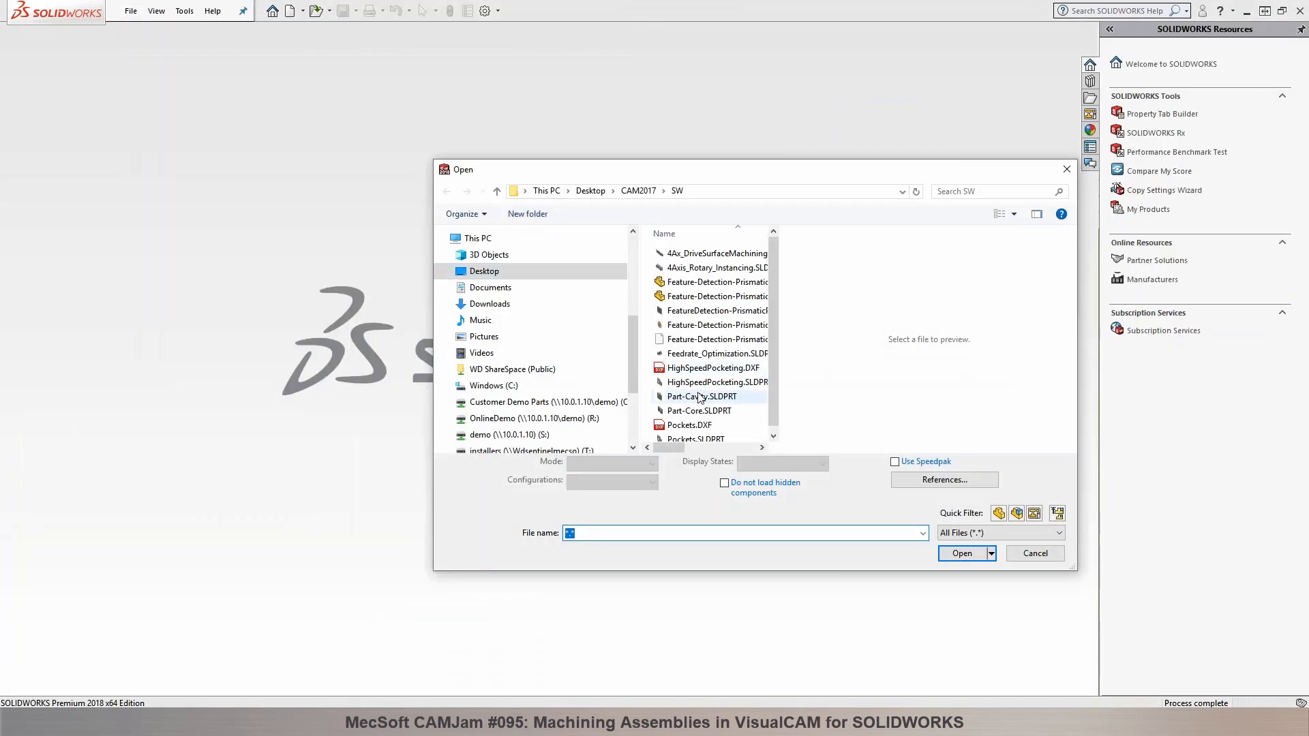
pyautogui.click(999, 513)
pyautogui.click(698, 382)
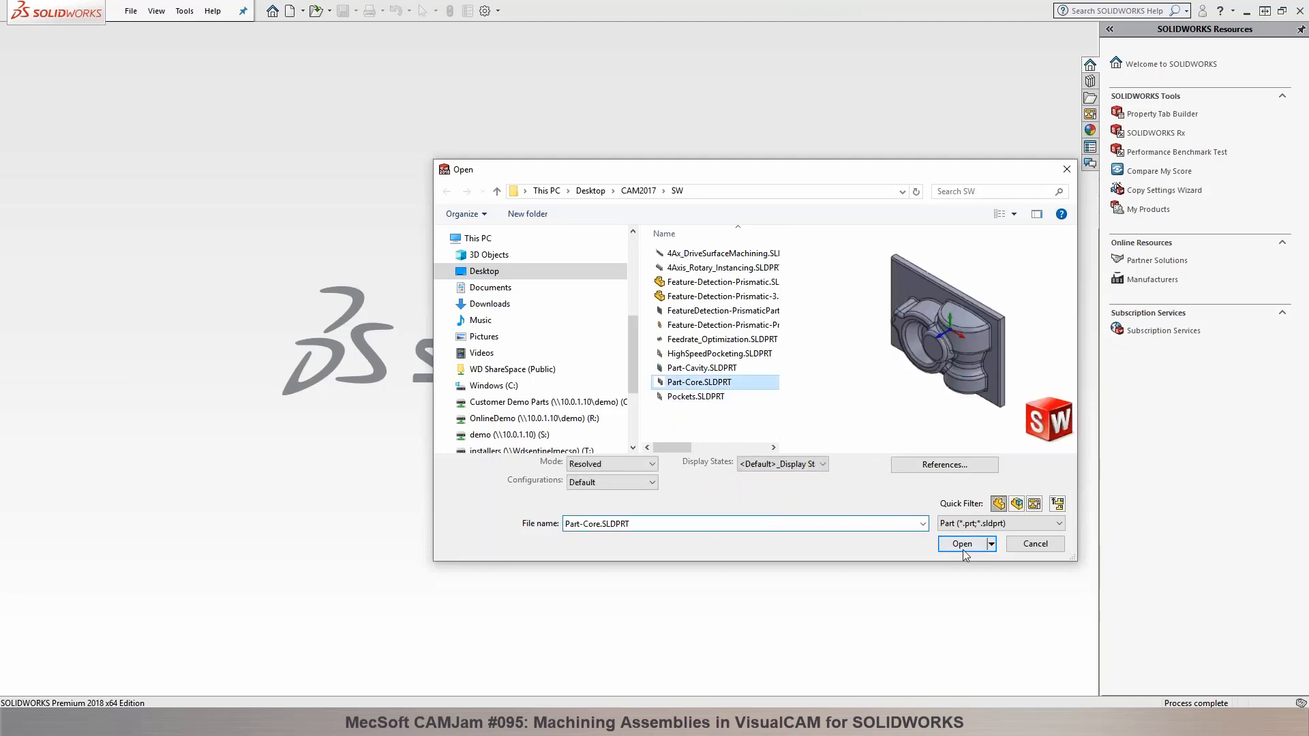
pyautogui.click(961, 553)
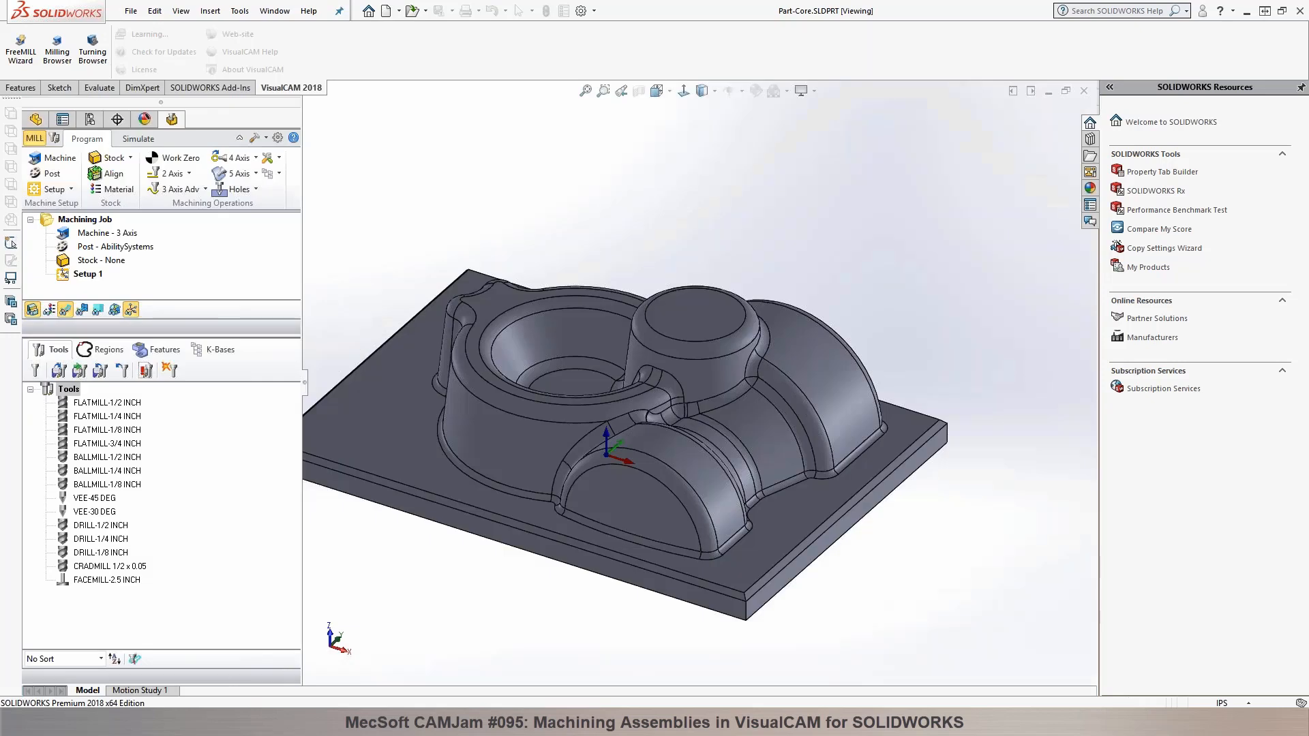
pyautogui.click(655, 364)
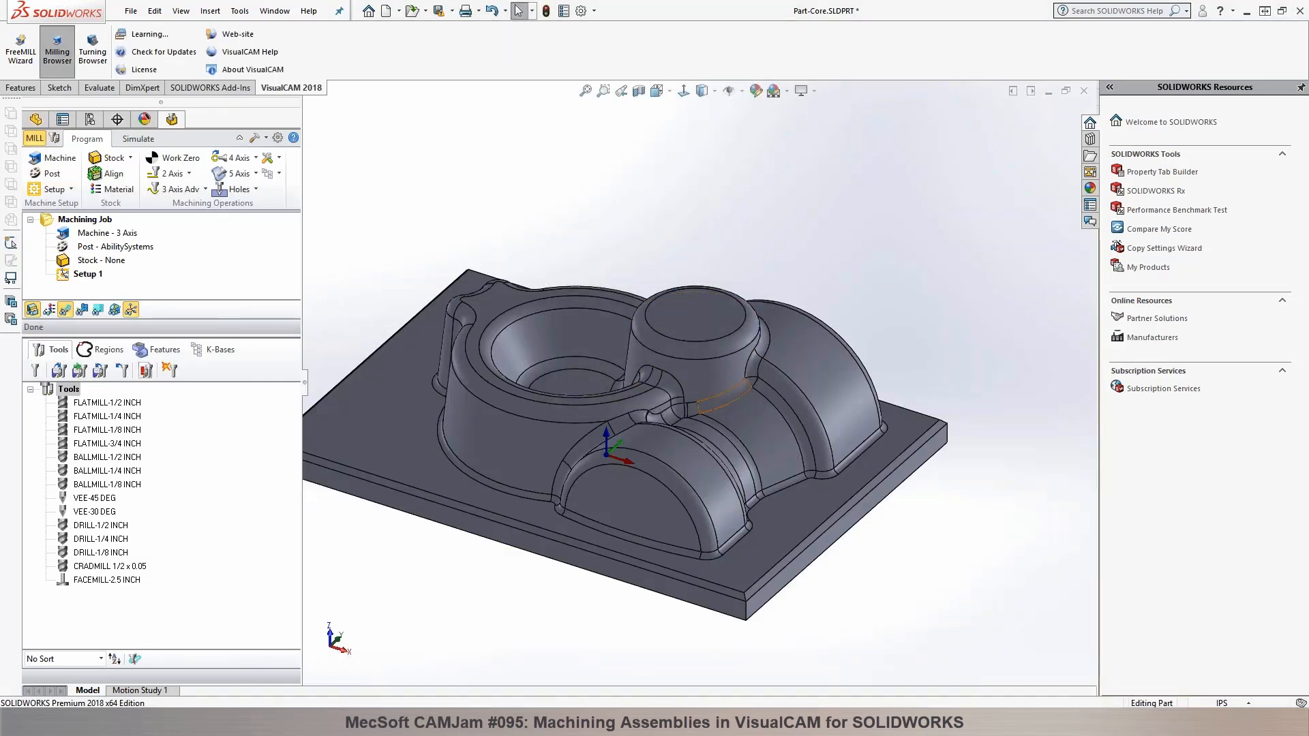
pyautogui.scroll(3, 674, 433)
pyautogui.scroll(-2, 674, 433)
pyautogui.scroll(-2, 651, 352)
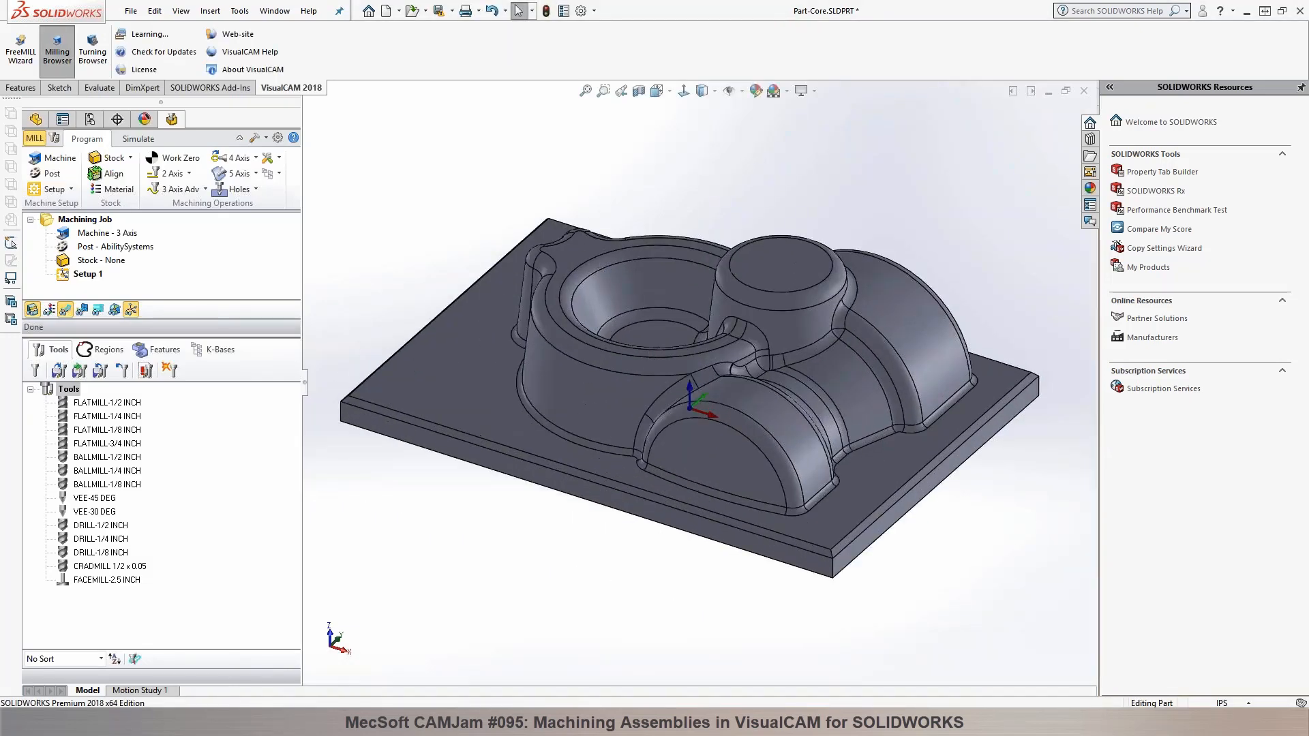
# Step: Create a box stock from the model's bounding box and set its height to 2.5 inches
pyautogui.moveTo(170, 334); pyautogui.dragTo(170, 461)
pyautogui.click(116, 159)
pyautogui.click(127, 176)
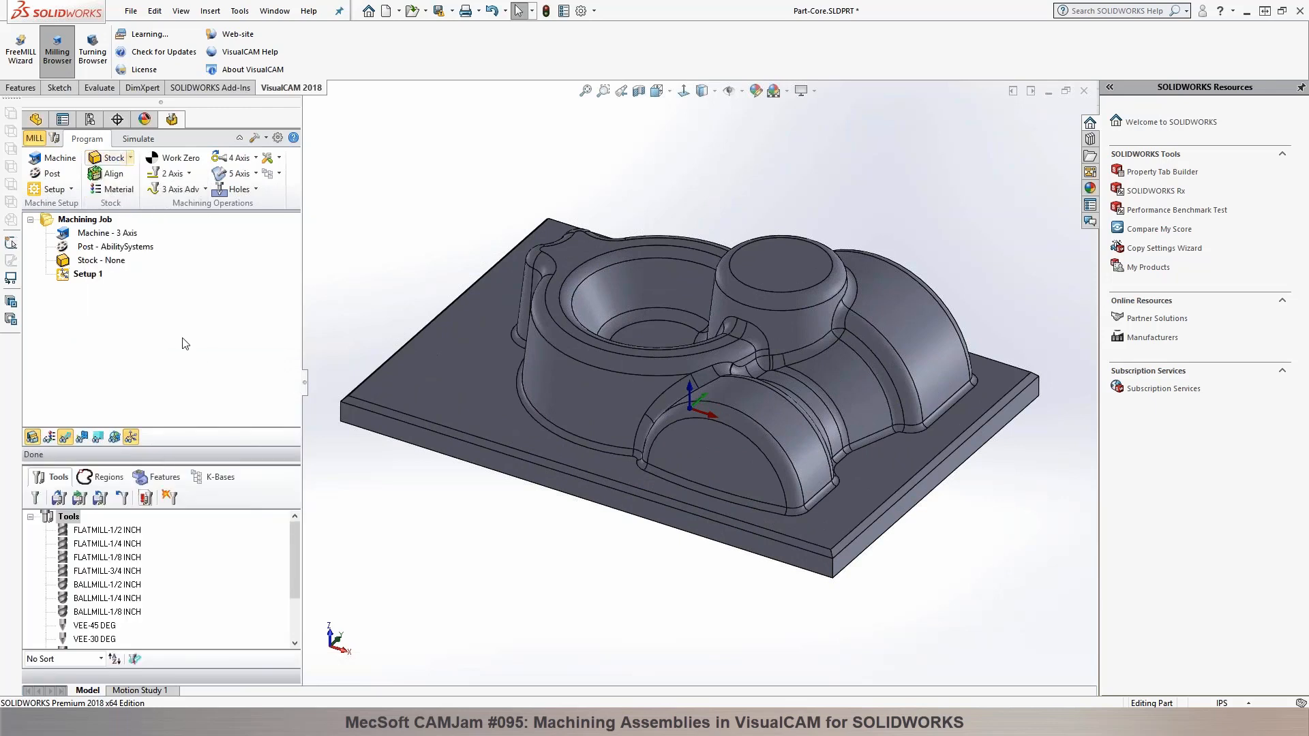
pyautogui.click(191, 417)
pyautogui.moveTo(231, 391); pyautogui.dragTo(194, 388)
pyautogui.write('2.5')
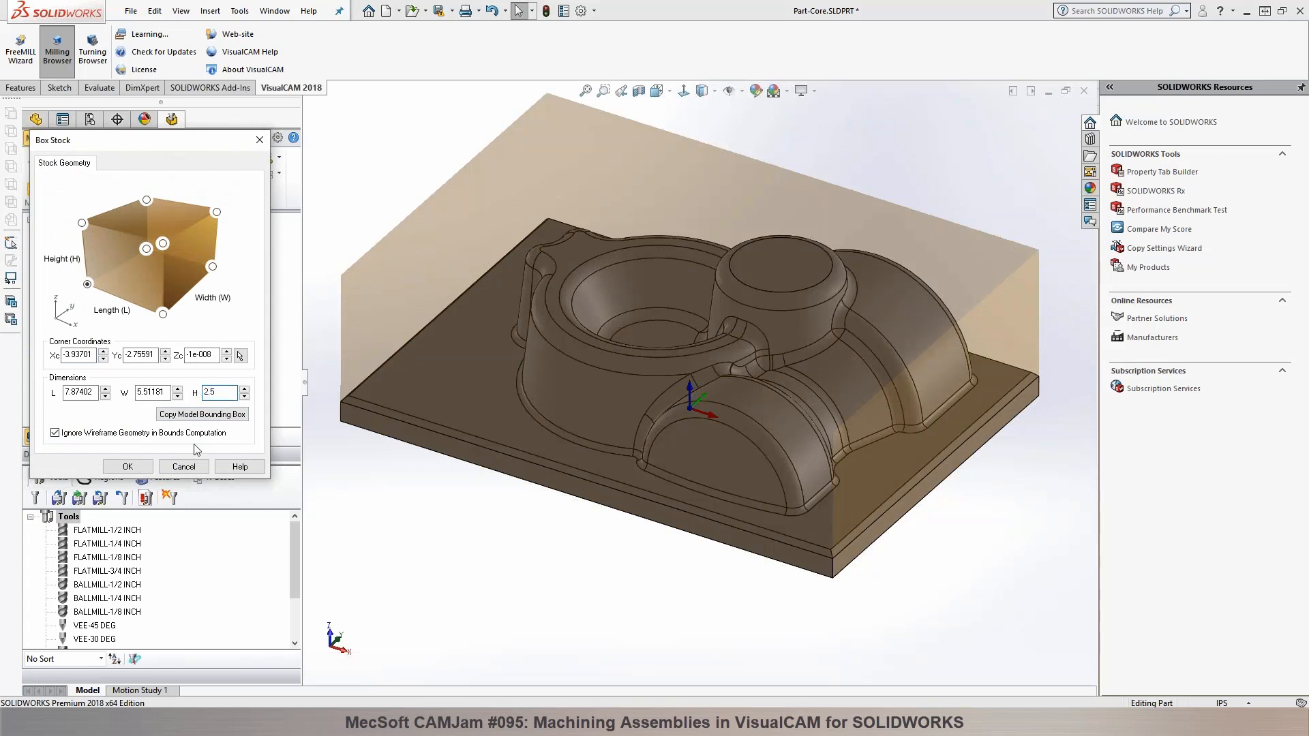
pyautogui.click(128, 466)
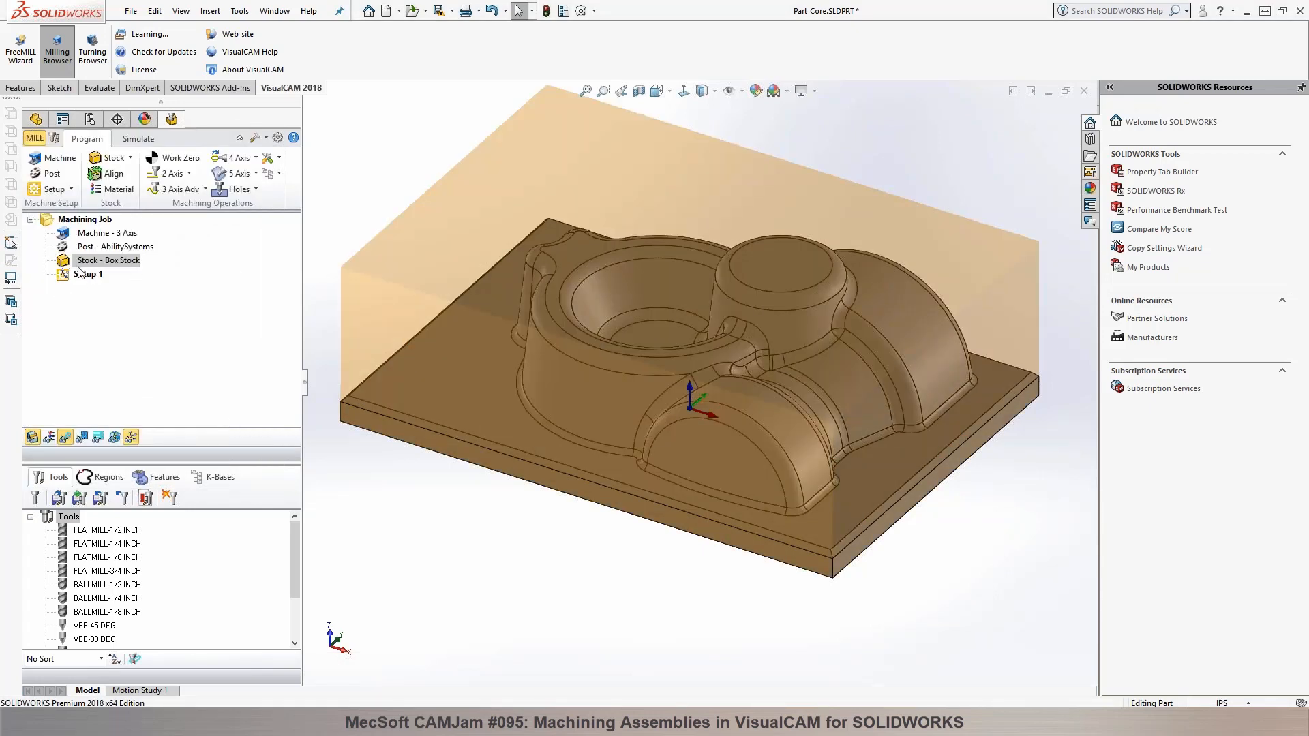
# Step: Load the knowledge base Part-Cavity.vkb from the VisualCAM 2018 for SolidWorks Data folder into the machining job
pyautogui.click(274, 174)
pyautogui.click(280, 196)
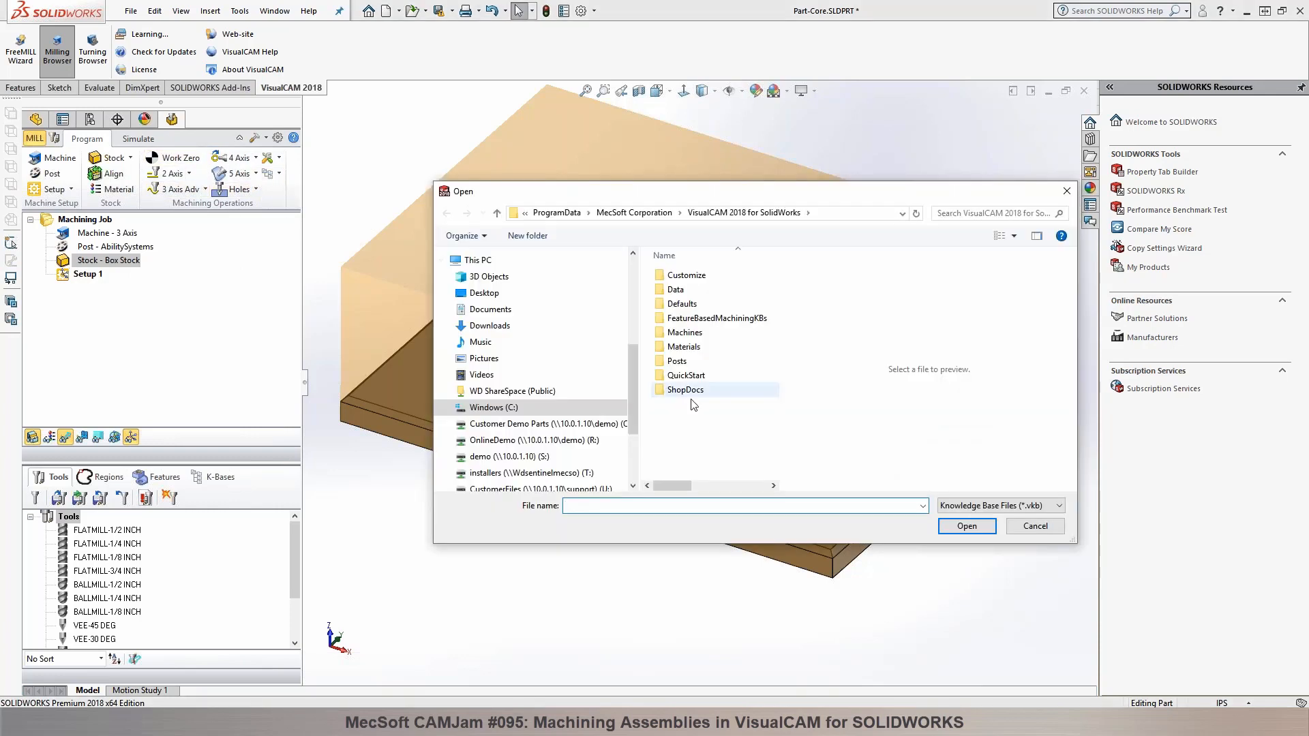
pyautogui.doubleClick(675, 290)
pyautogui.click(695, 289)
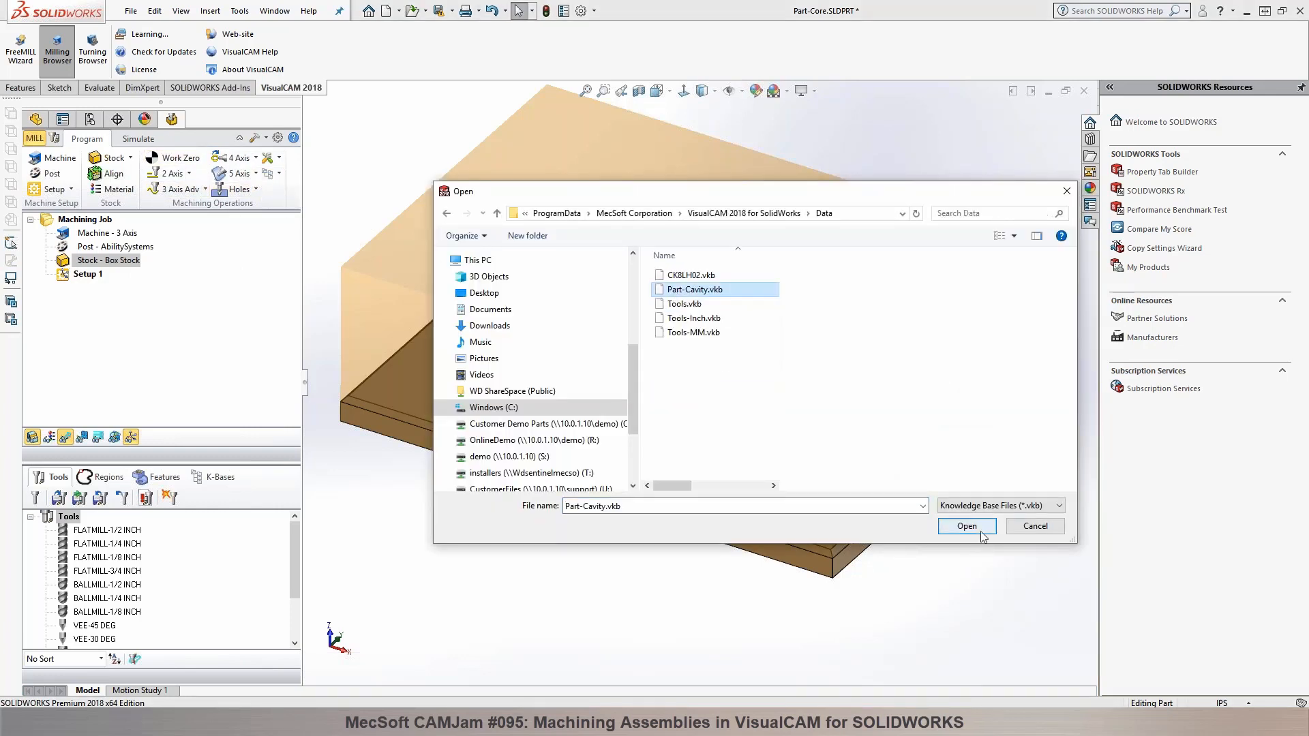
pyautogui.click(972, 526)
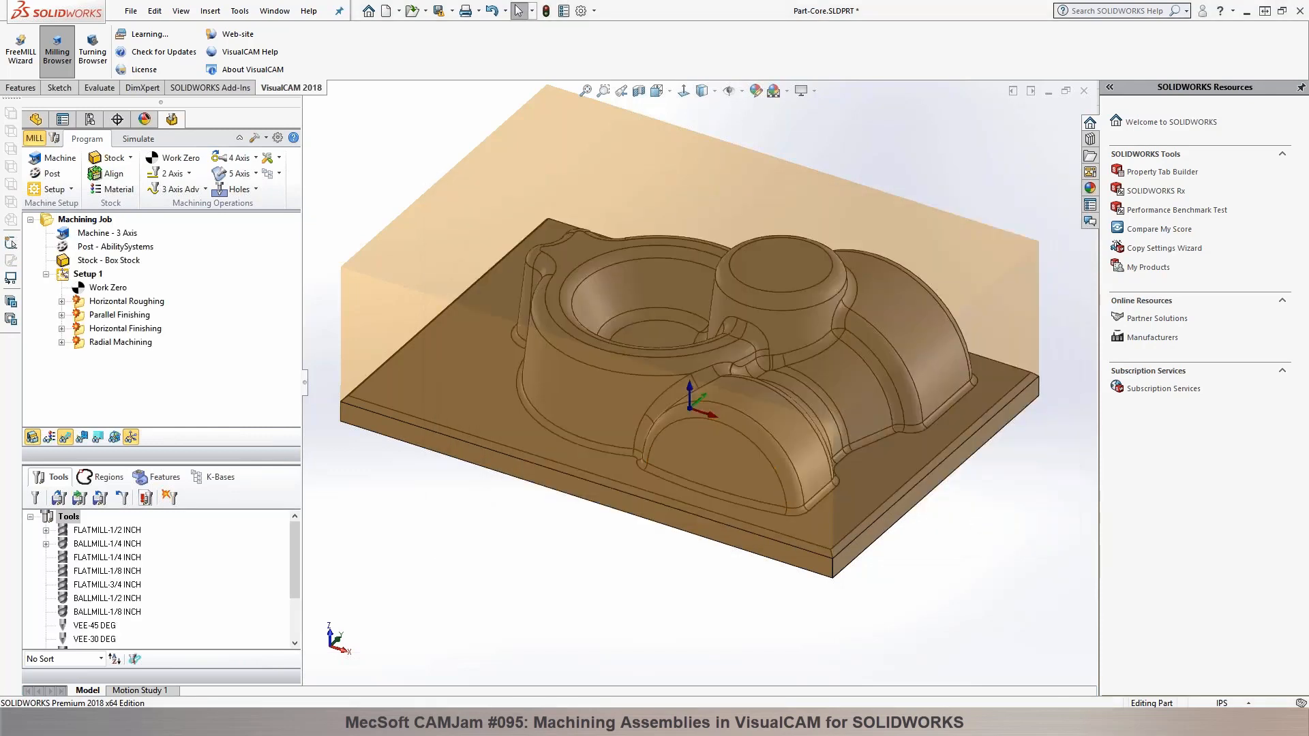
# Step: Set the work zero to the stock box at the highest Z face and South West position, and generate it
pyautogui.click(82, 289)
pyautogui.doubleClick(82, 289)
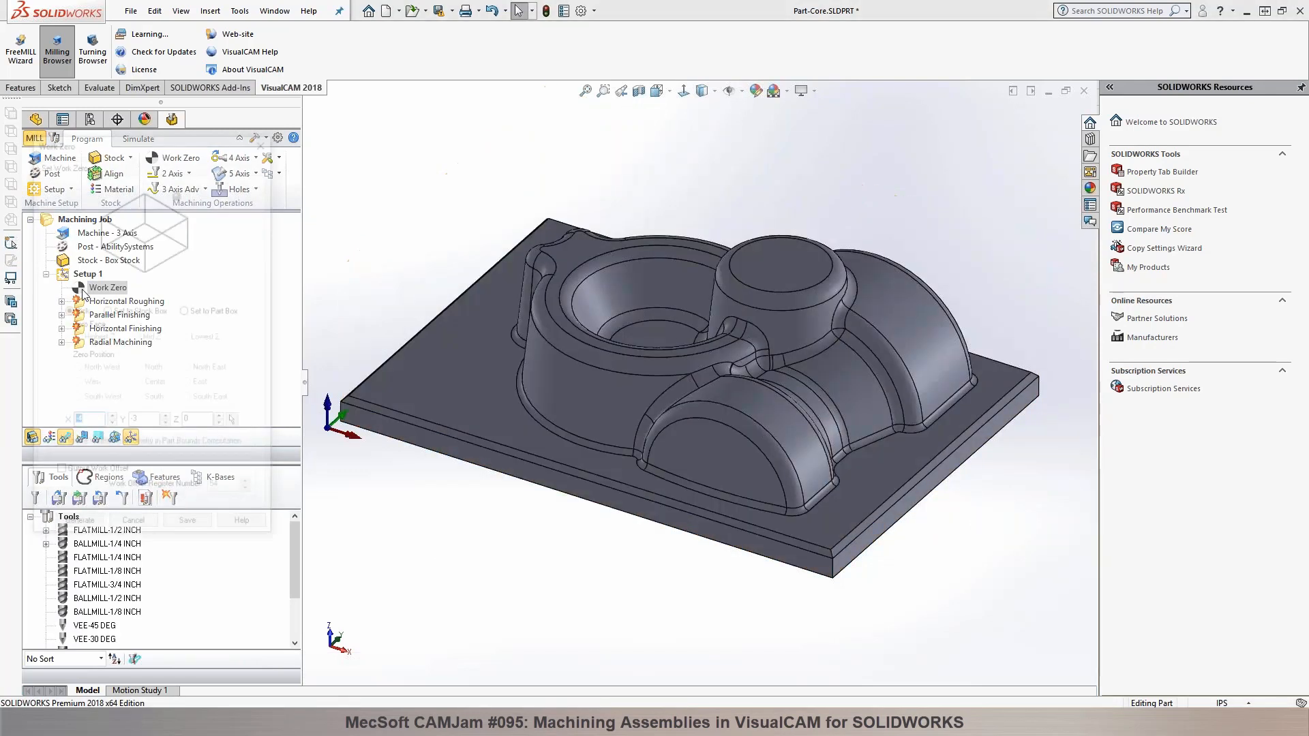
pyautogui.click(99, 399)
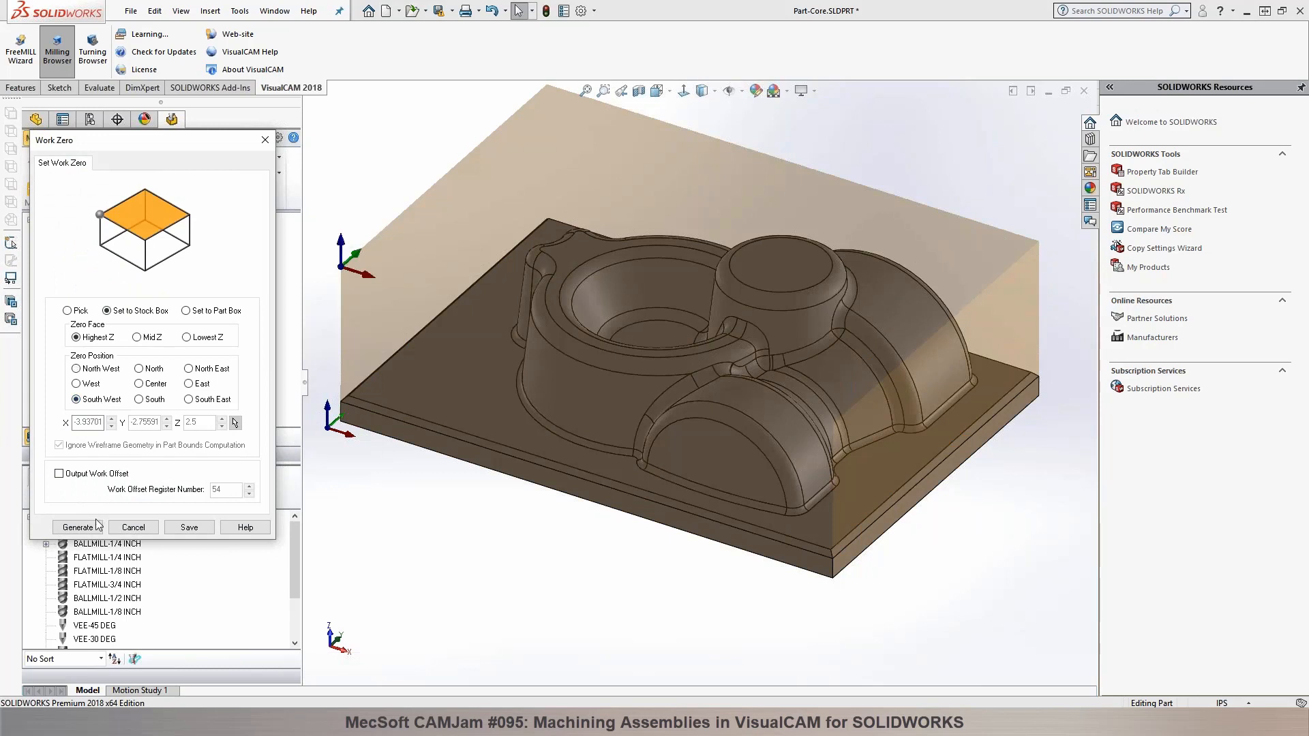
pyautogui.click(98, 525)
# Step: Regenerate the Horizontal Roughing toolpath for the core part
pyautogui.click(92, 303)
pyautogui.rightClick(93, 305)
pyautogui.click(104, 322)
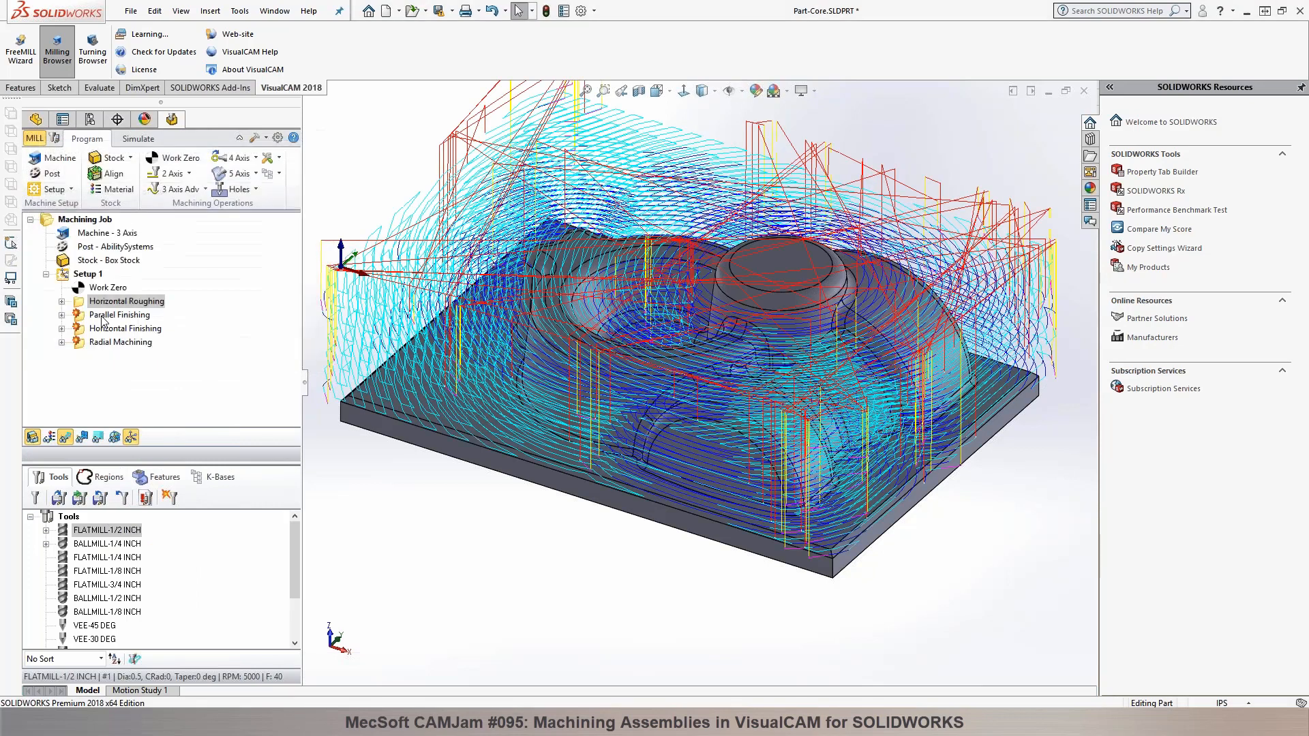
# Step: Open the Parallel Finishing operation and start selecting curve/edge regions for its control geometry
pyautogui.click(103, 315)
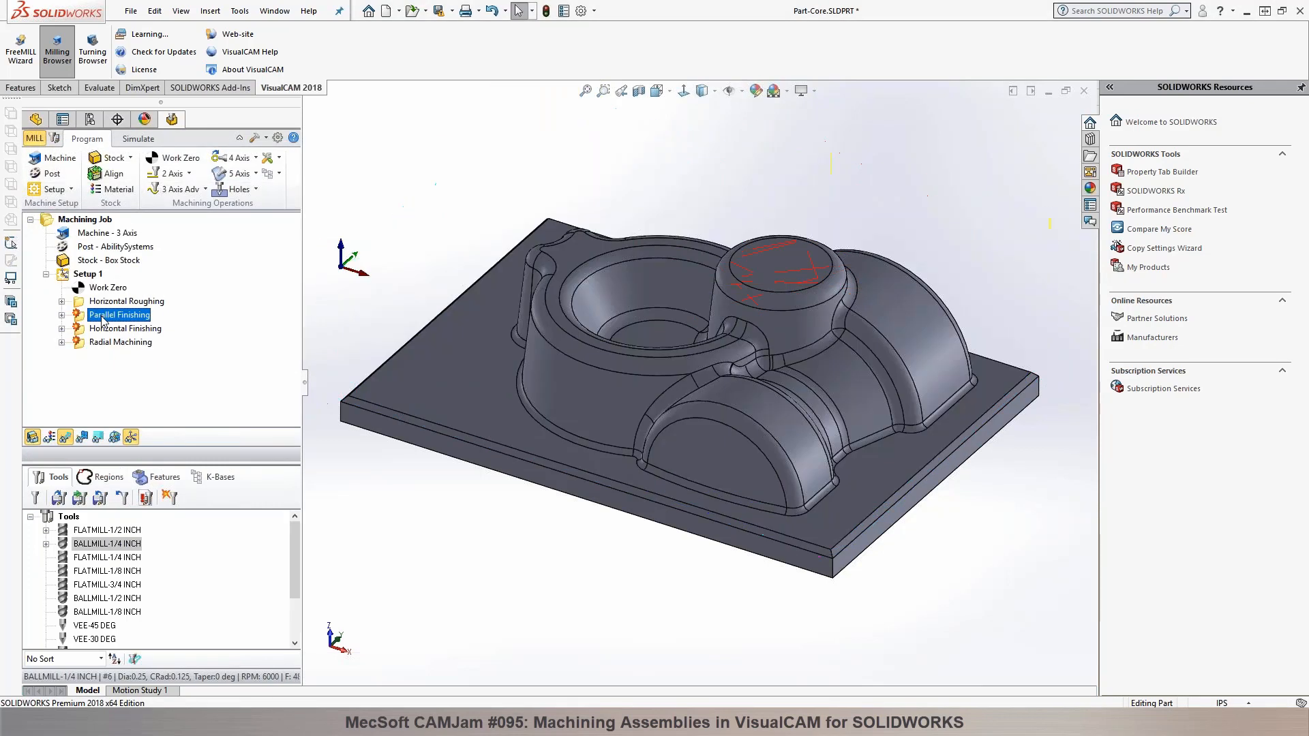
pyautogui.doubleClick(88, 316)
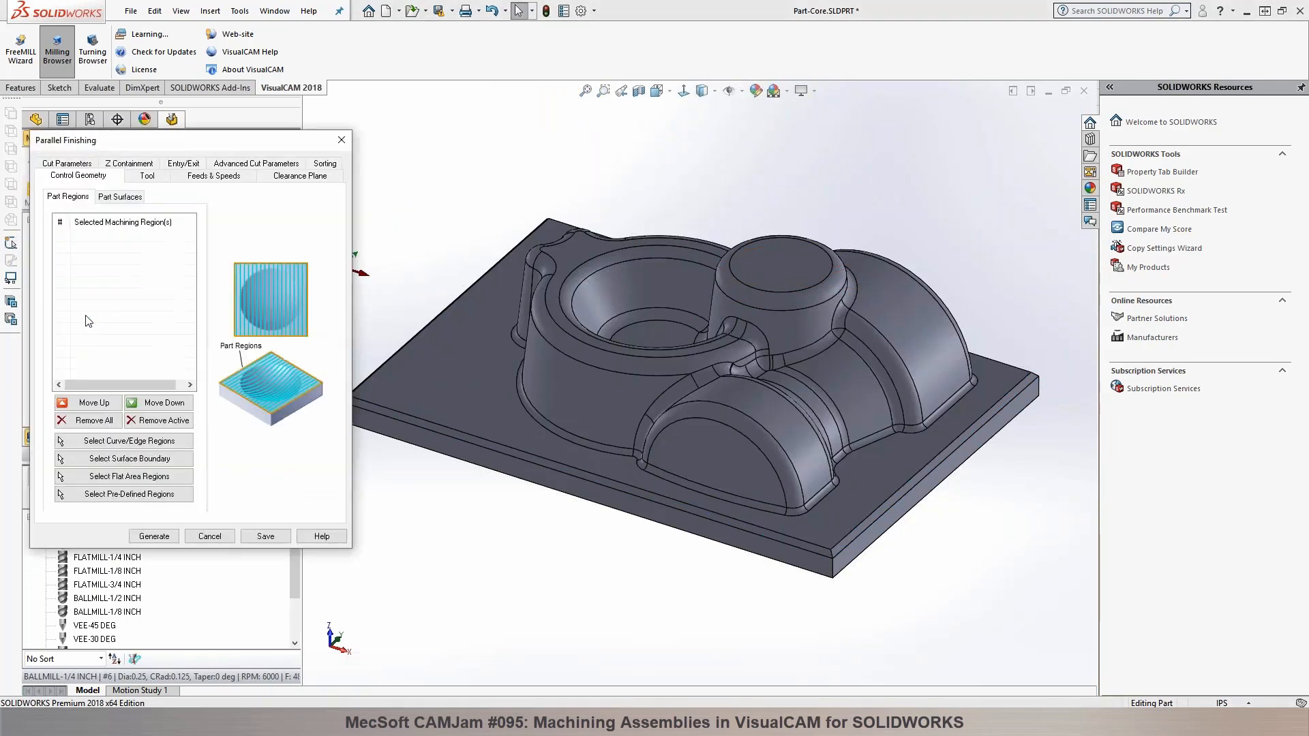
pyautogui.click(133, 442)
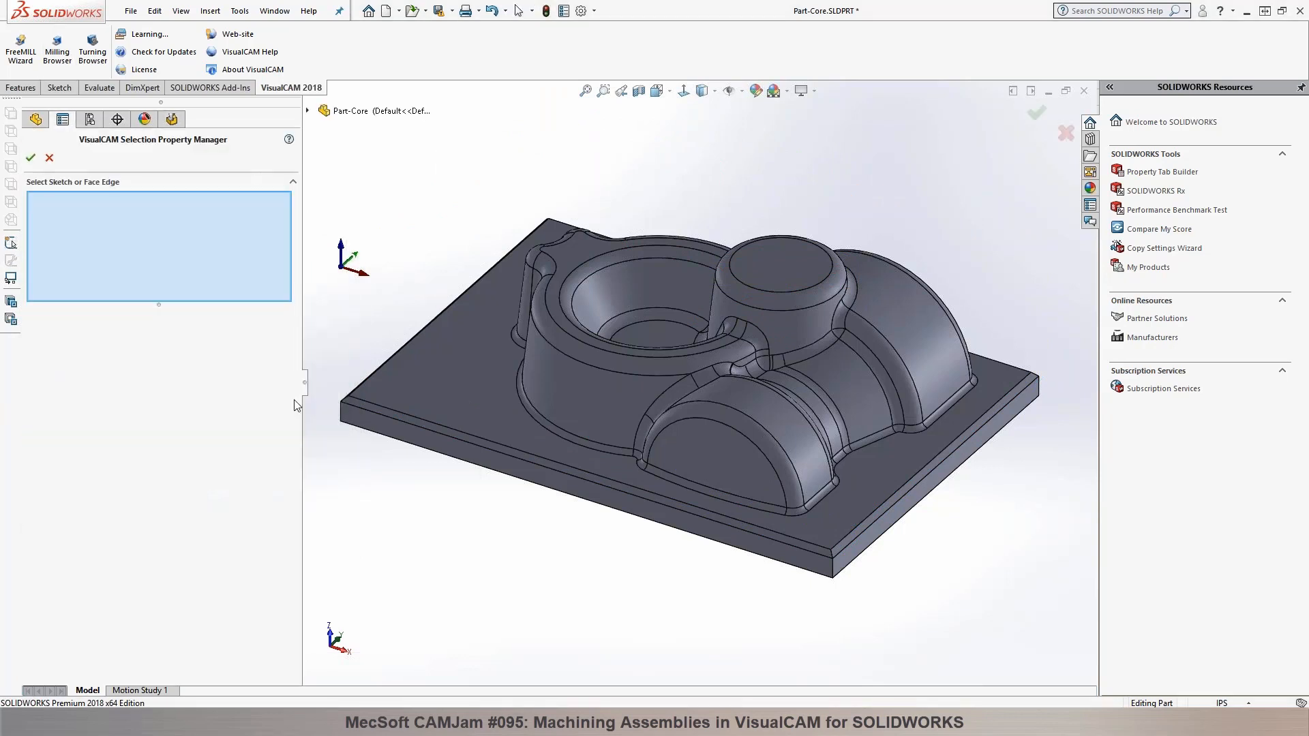
pyautogui.rightClick(363, 414)
pyautogui.click(418, 553)
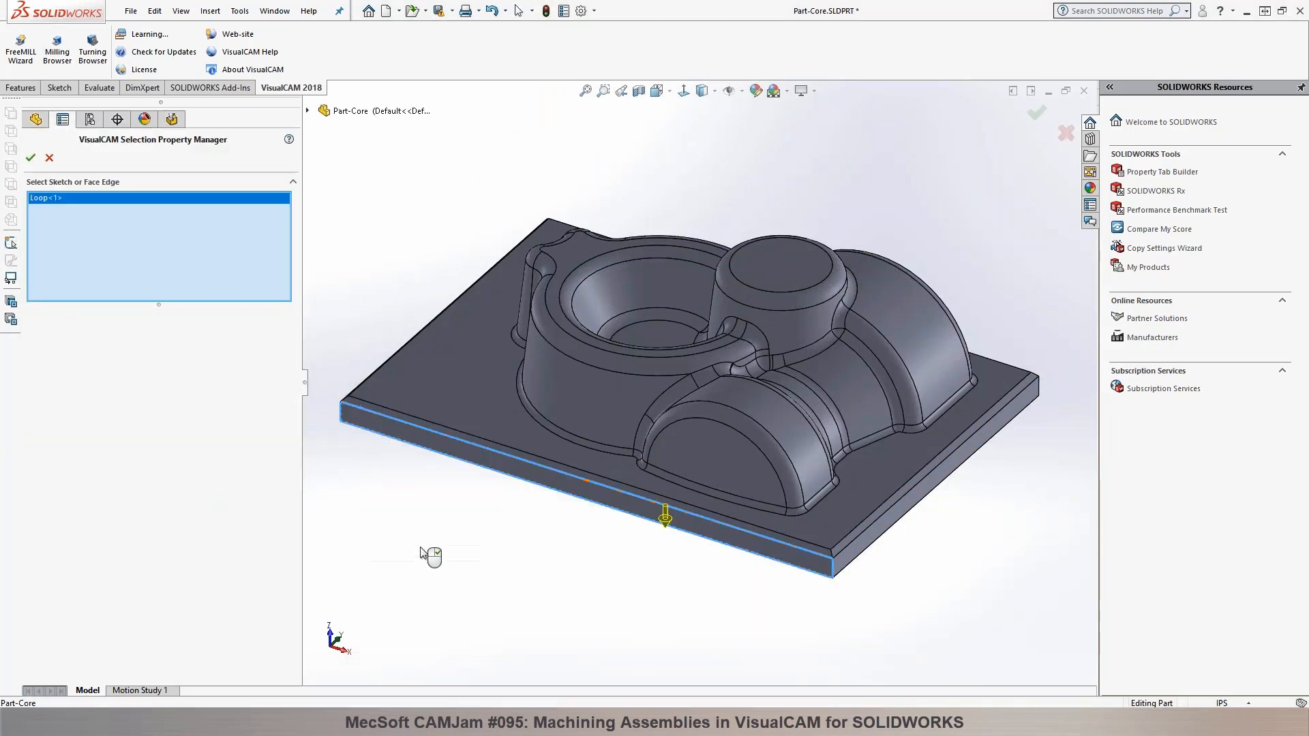
pyautogui.click(674, 529)
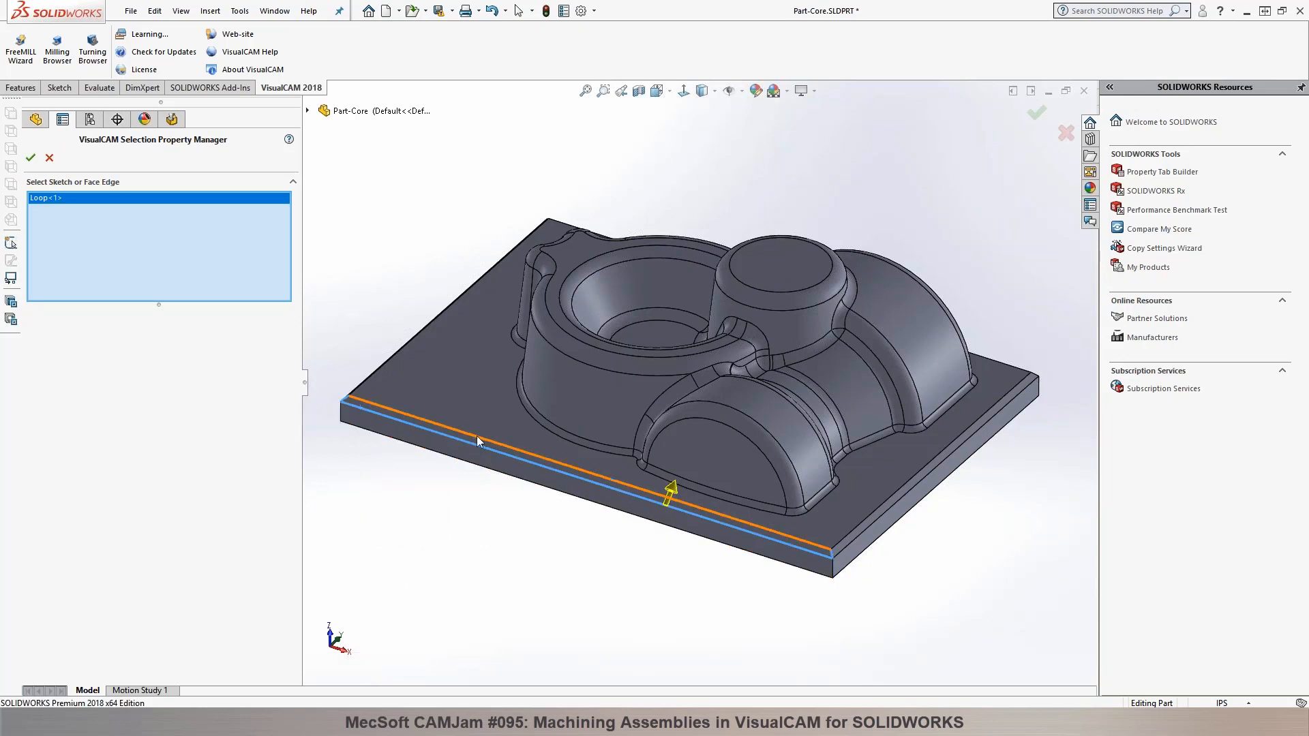
pyautogui.rightClick(92, 187)
pyautogui.click(136, 210)
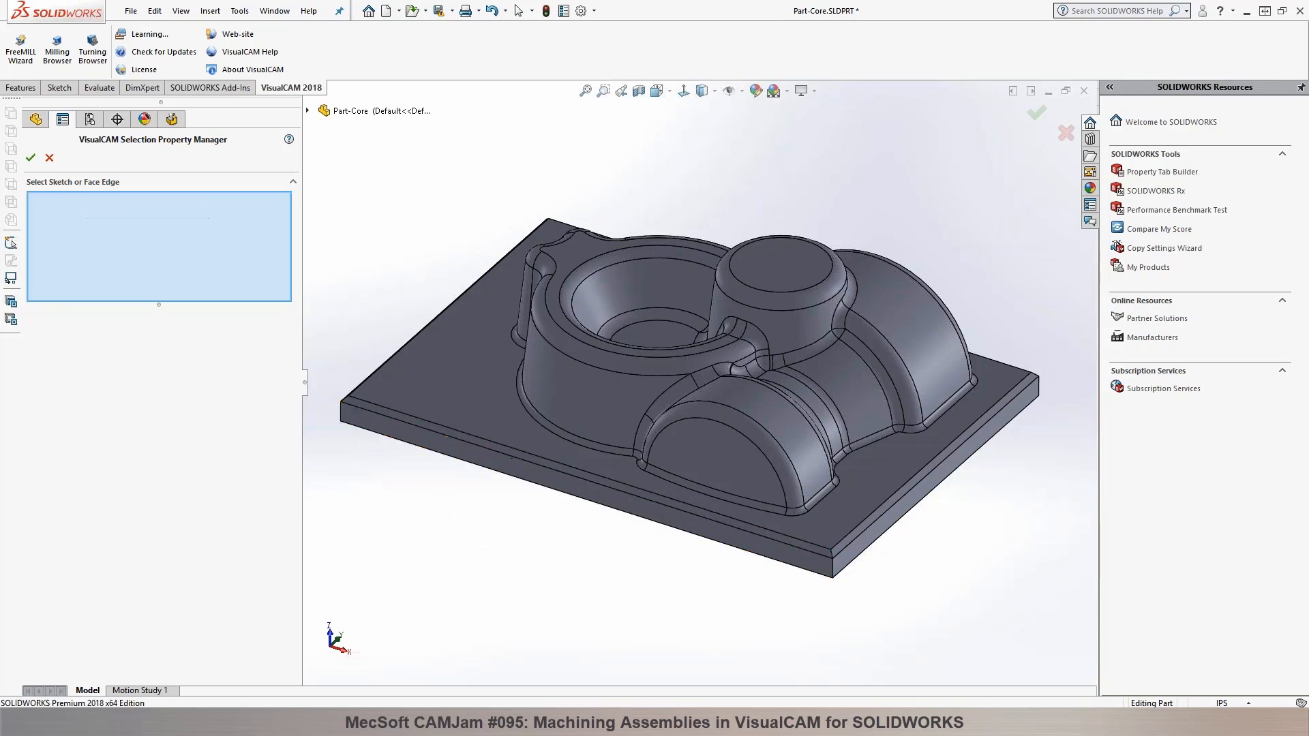
# Step: Select the outer edge loop of the base plate's upper face as the Parallel Finishing region and generate the toolpath
pyautogui.rightClick(809, 542)
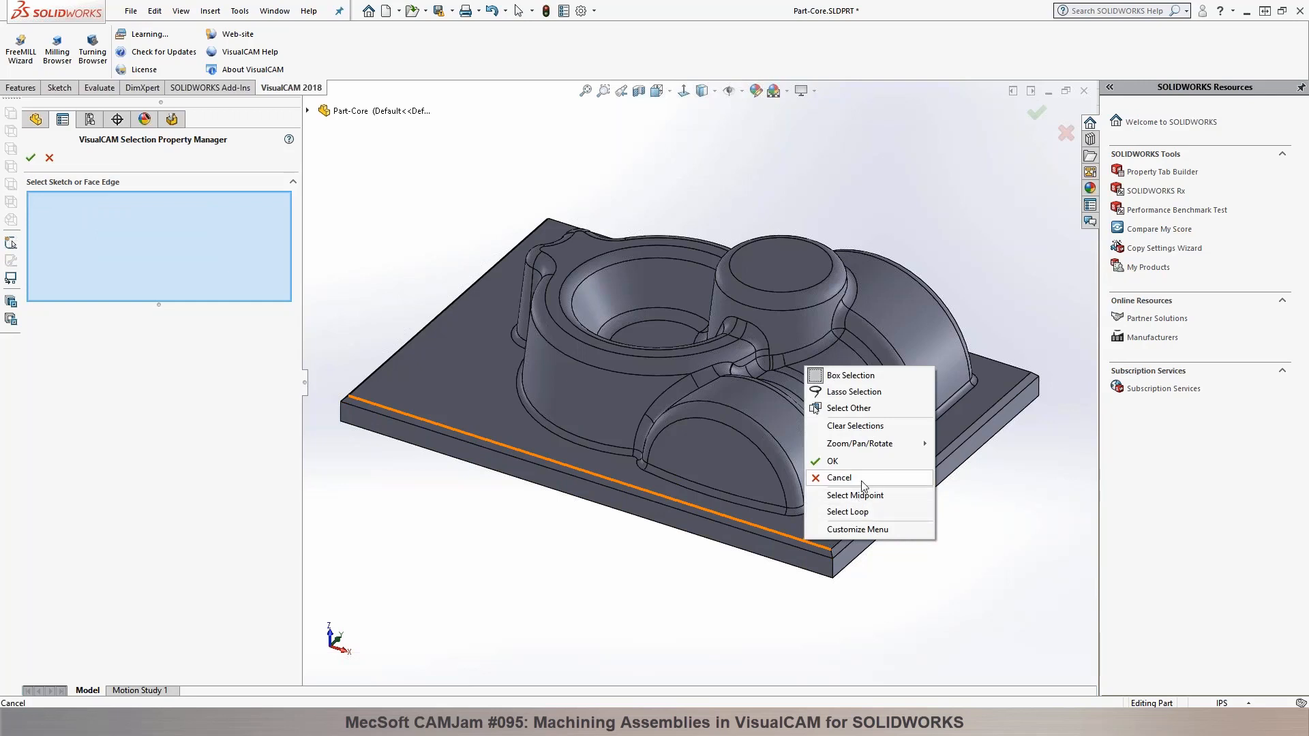
pyautogui.click(853, 512)
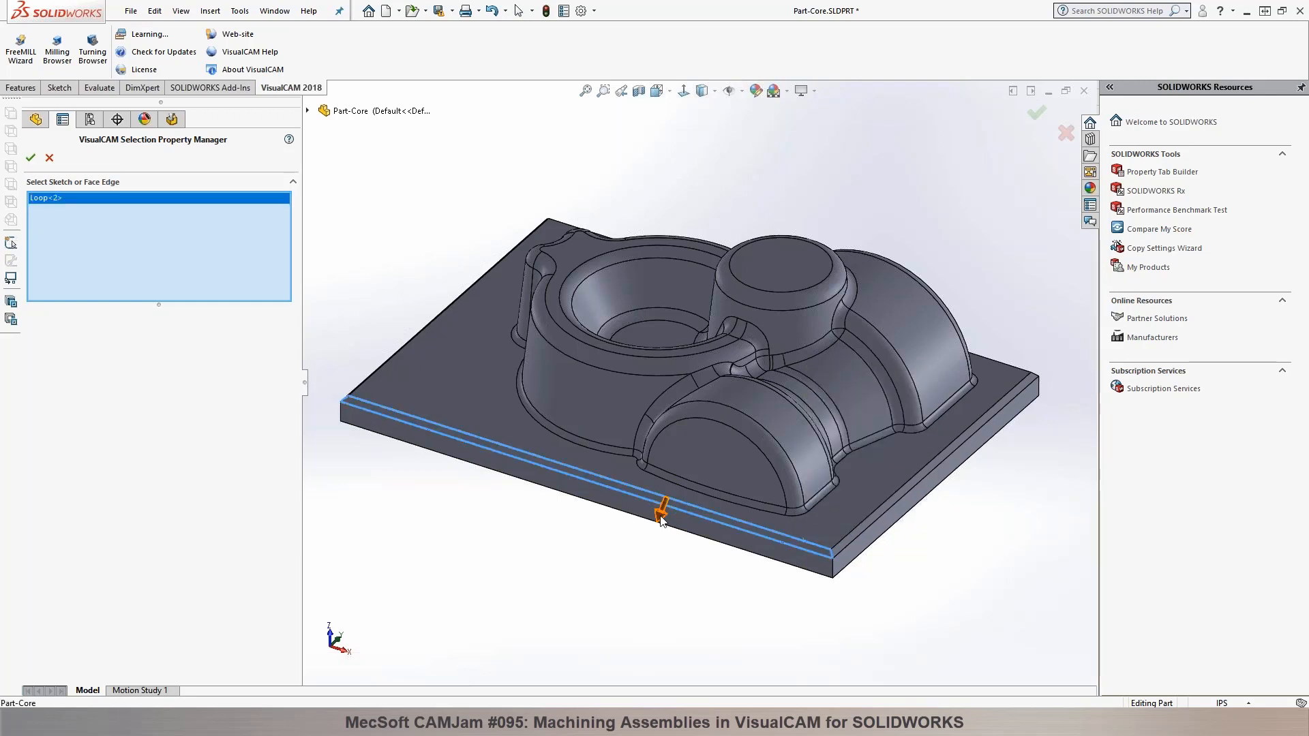
pyautogui.click(30, 158)
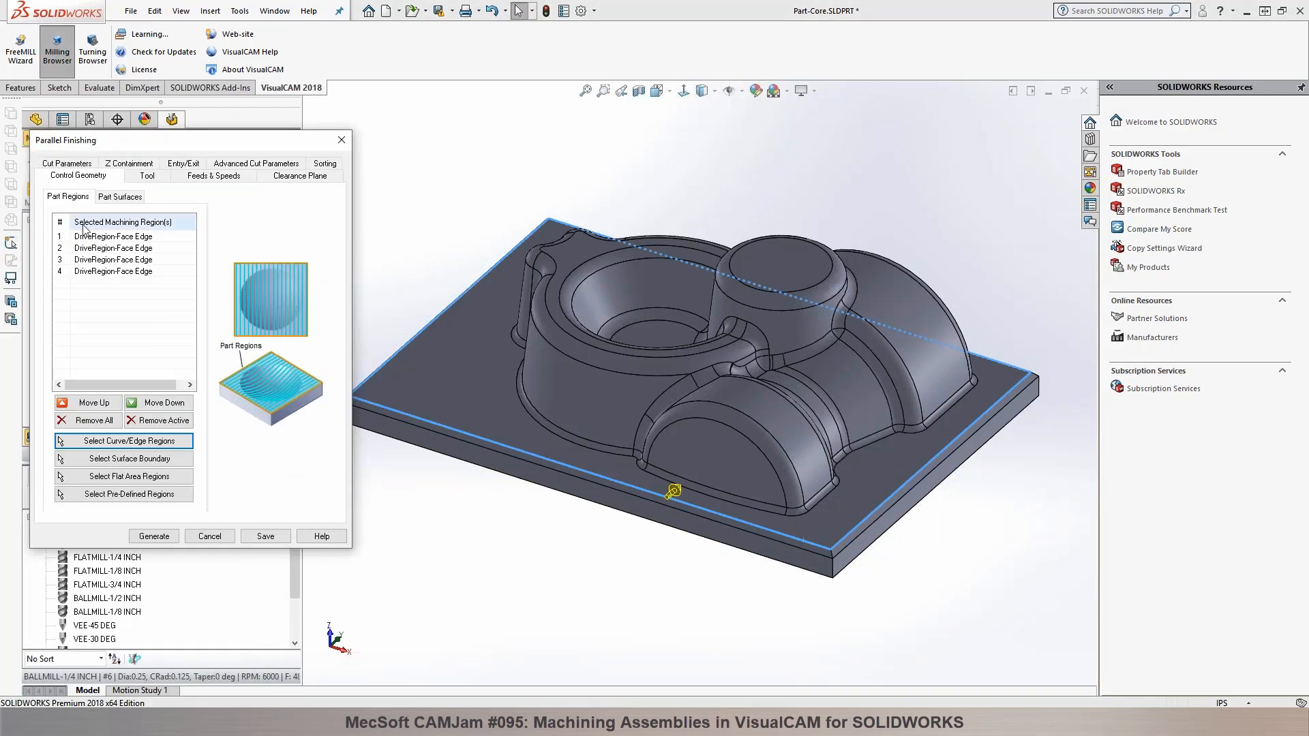
pyautogui.click(157, 537)
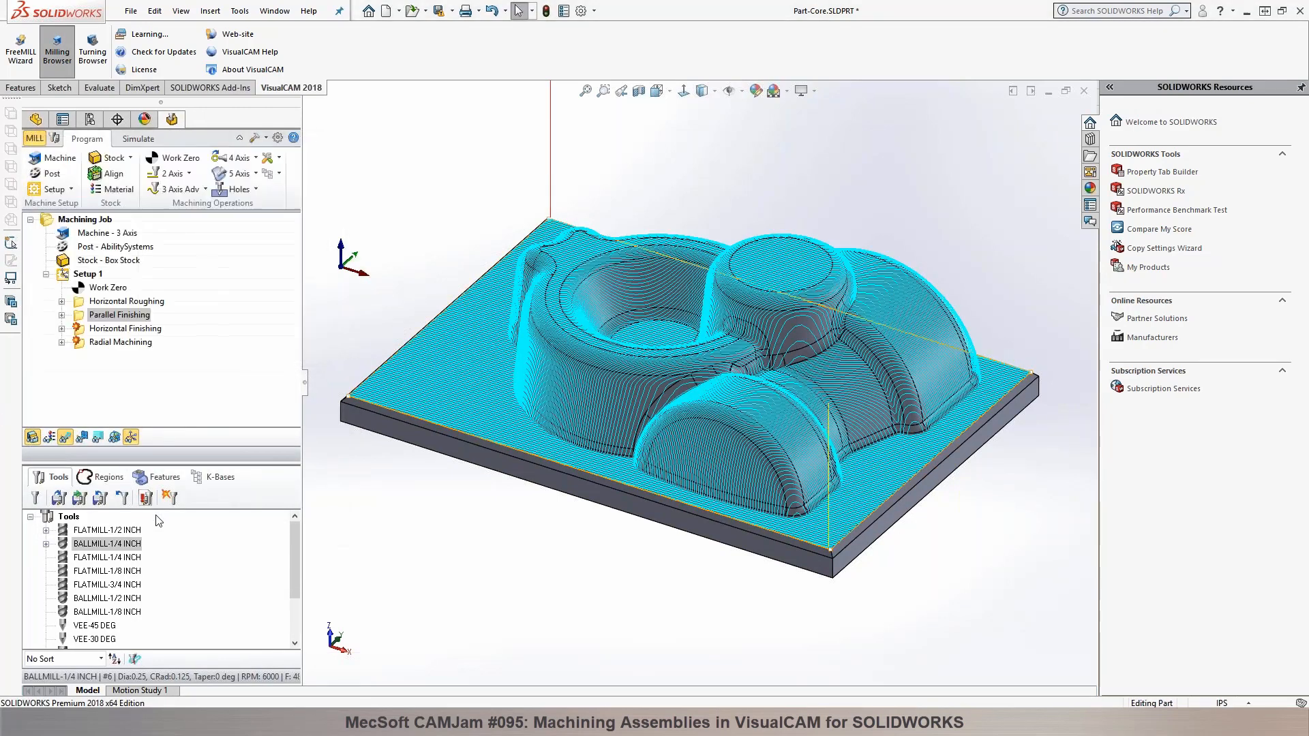
# Step: Check the cut parameters of the Parallel Finishing operation, including tolerances, cut angle and stepover, and cancel the dialog
pyautogui.doubleClick(74, 317)
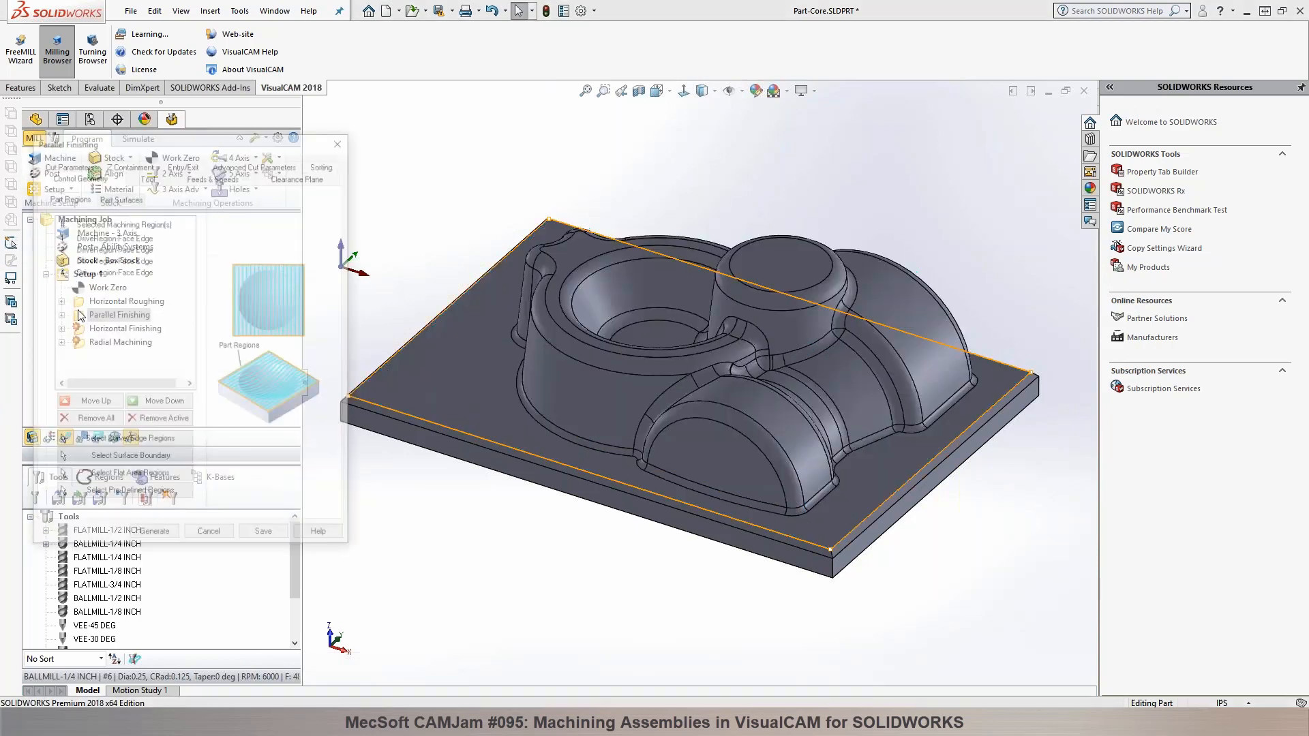
pyautogui.click(76, 167)
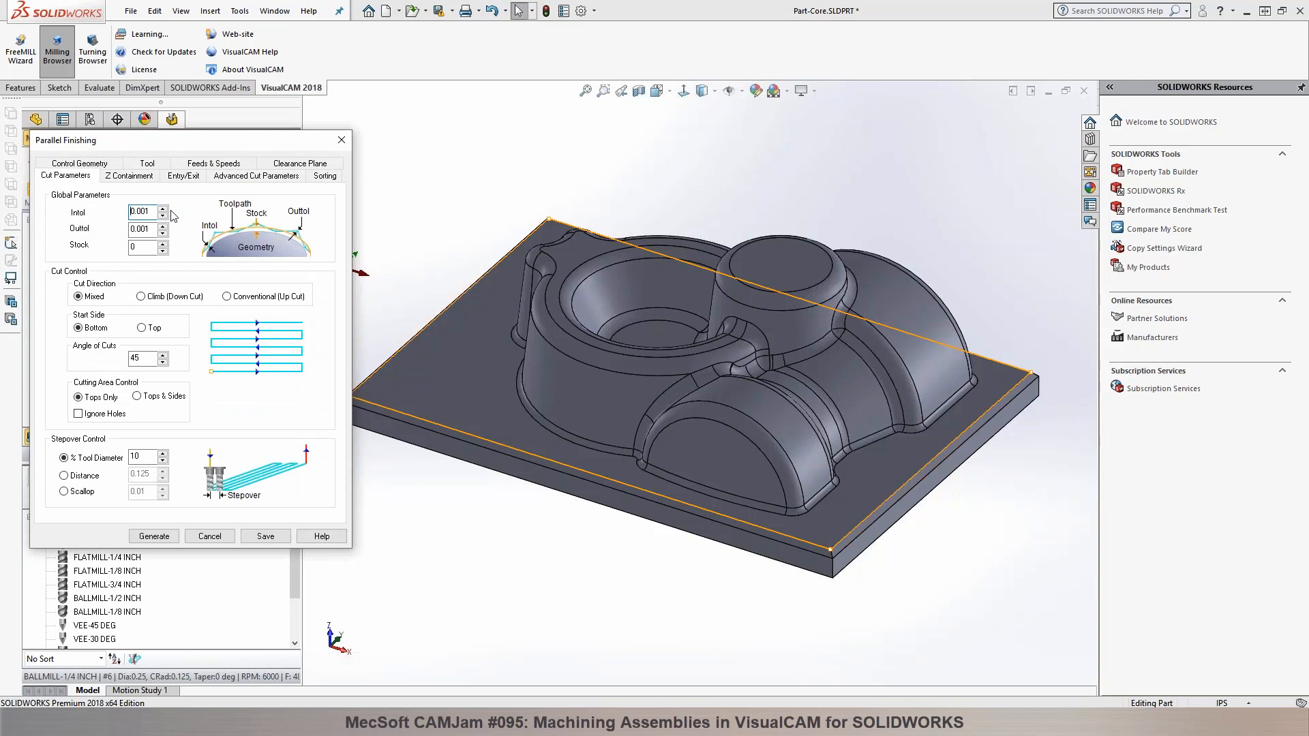
pyautogui.click(211, 535)
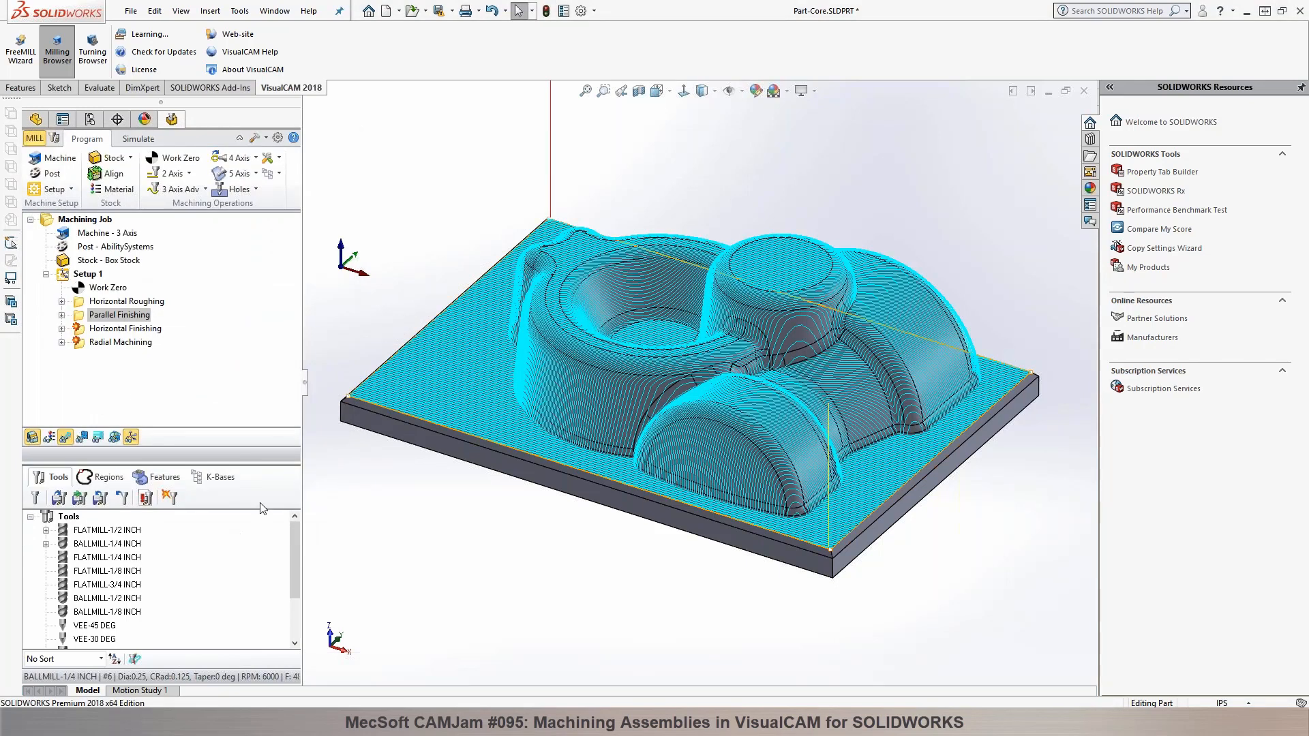
# Step: Assign the flat top and rounded edge surfaces of the cylindrical boss to Radial Machining and generate its toolpath
pyautogui.doubleClick(80, 341)
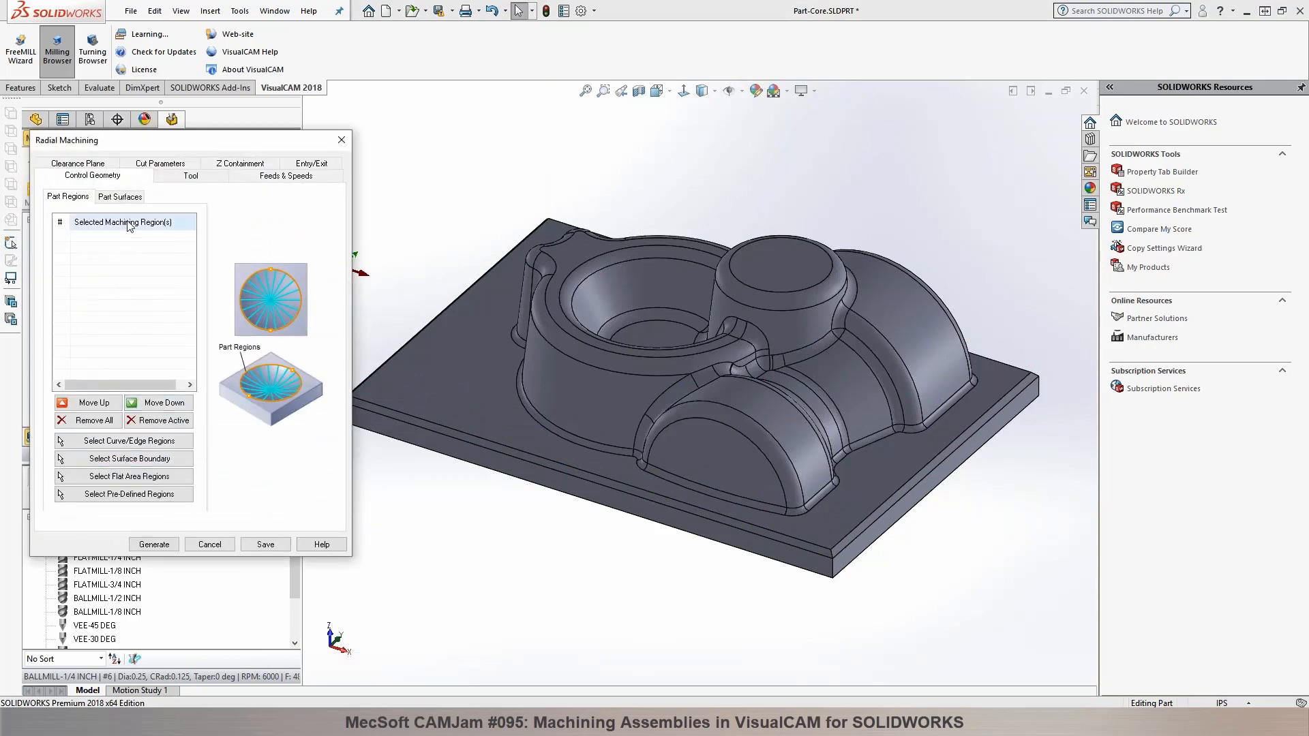
pyautogui.click(127, 197)
pyautogui.click(129, 478)
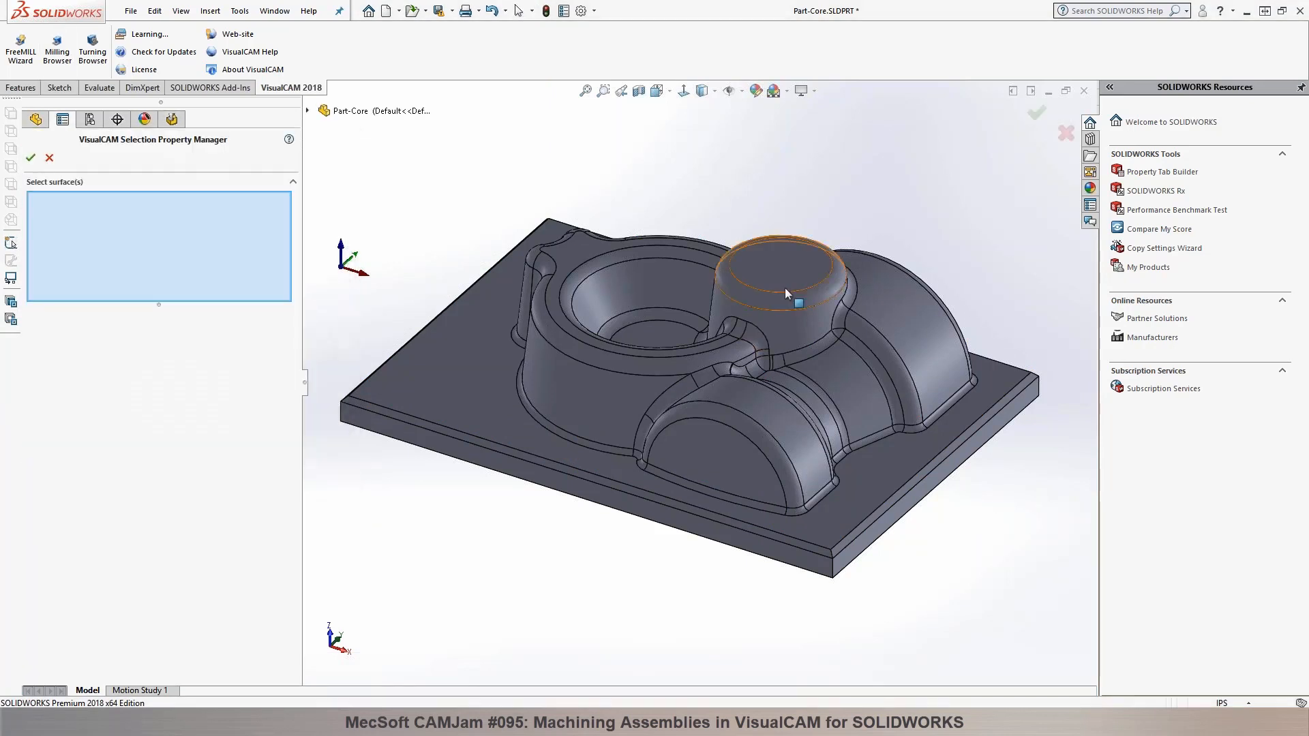
pyautogui.click(791, 262)
pyautogui.click(788, 295)
pyautogui.click(30, 158)
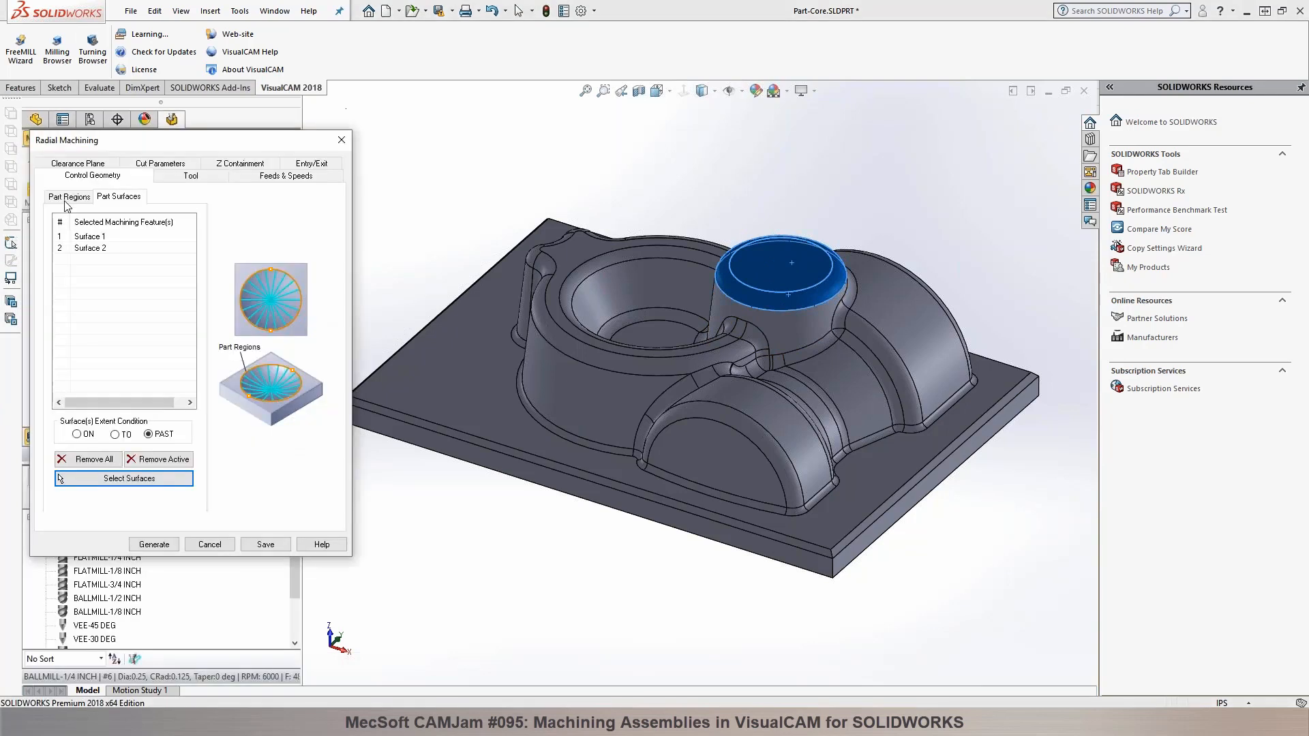
pyautogui.click(165, 543)
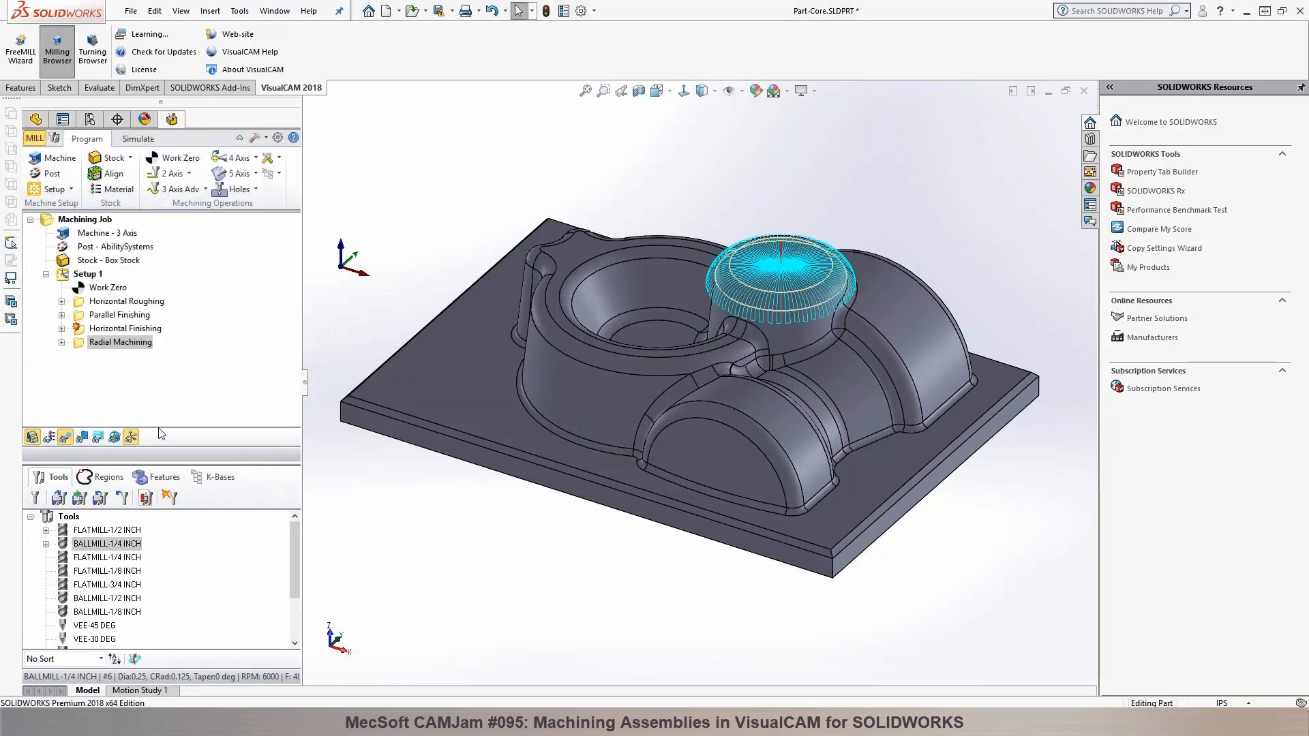
# Step: Select the outer edge loop of the base plate's upper face as the Horizontal Finishing region and generate the toolpath
pyautogui.click(84, 330)
pyautogui.doubleClick(84, 330)
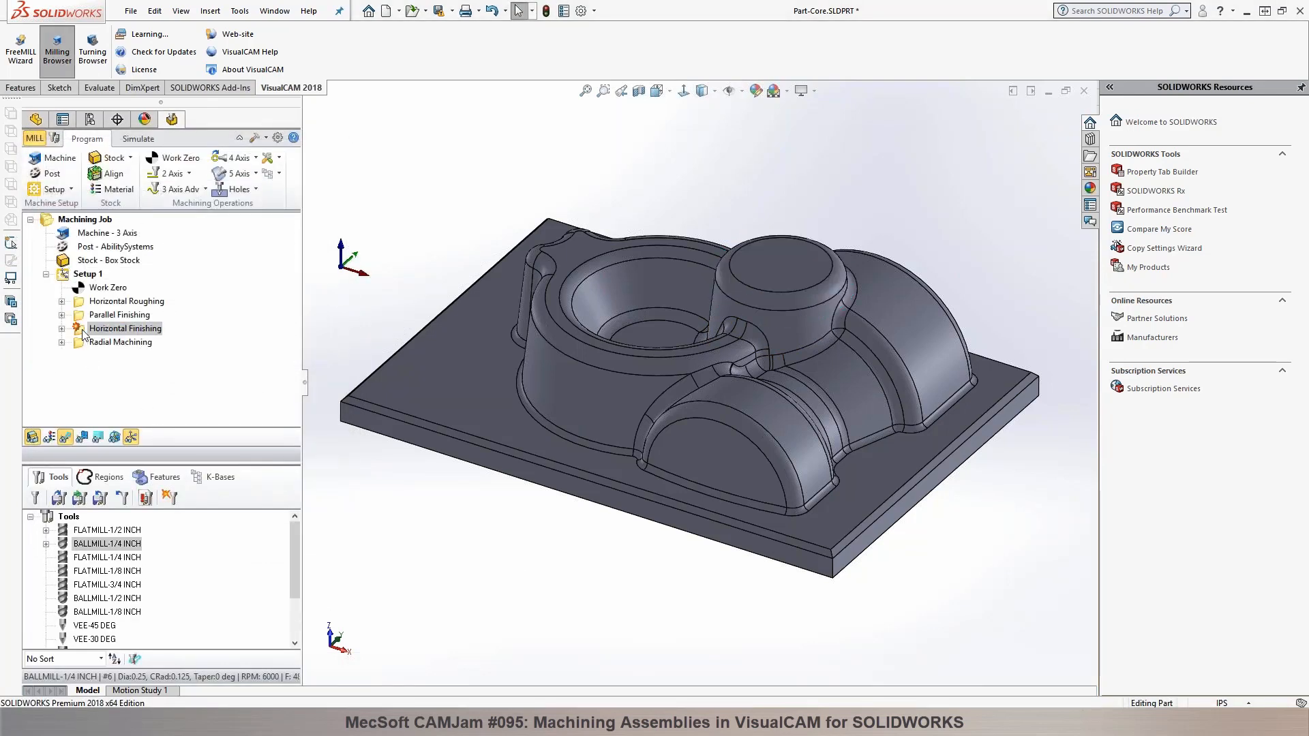
pyautogui.click(124, 447)
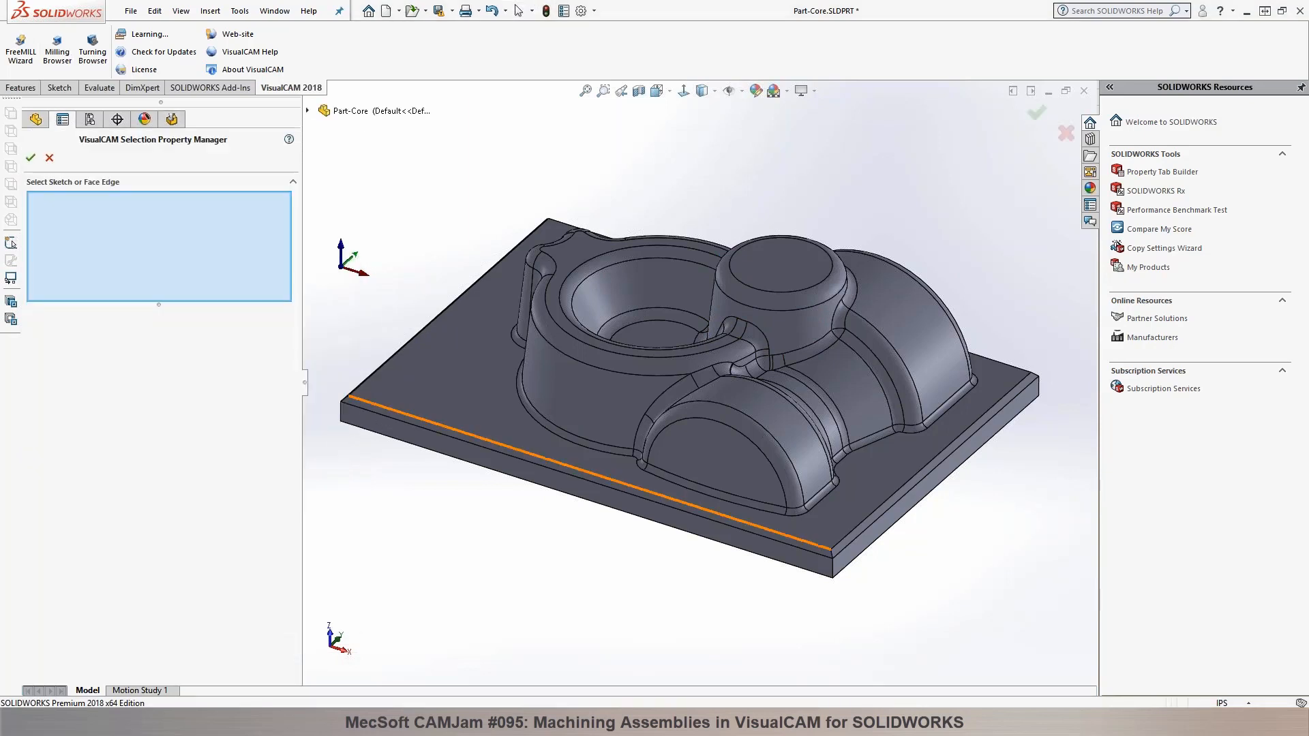
pyautogui.rightClick(384, 407)
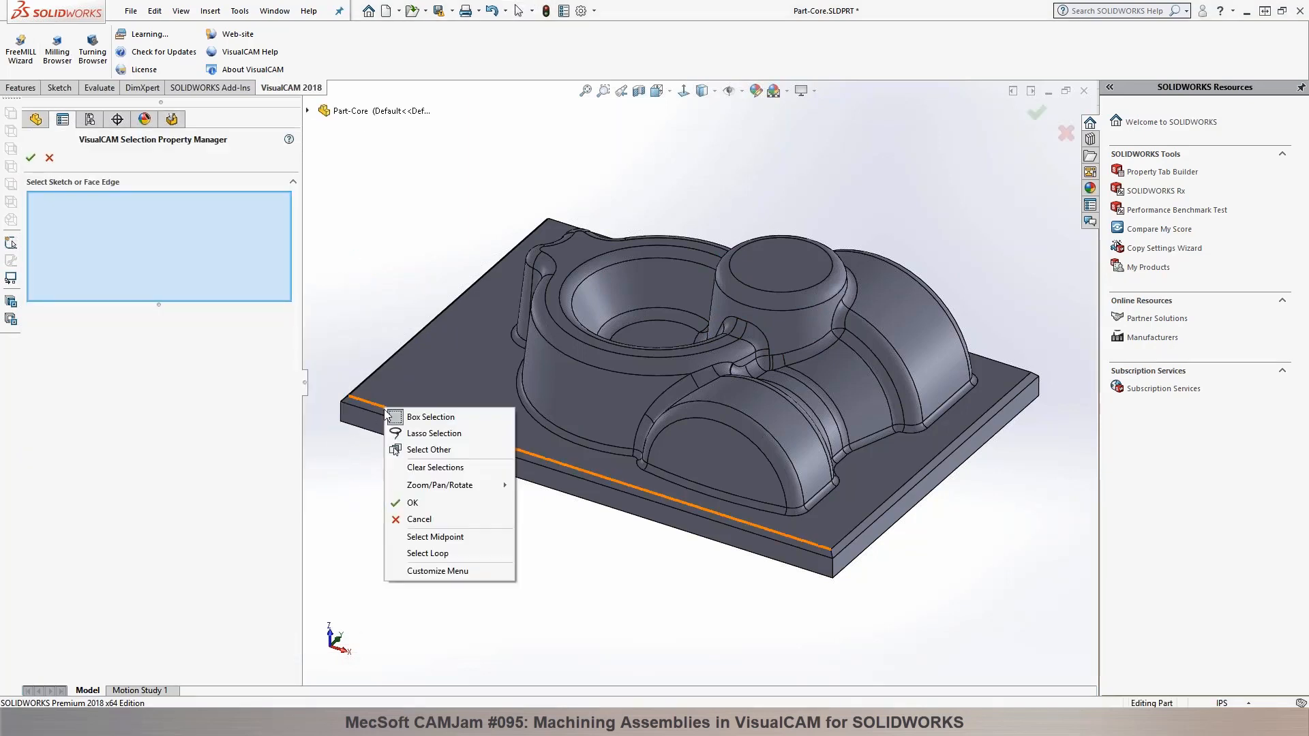
pyautogui.click(444, 554)
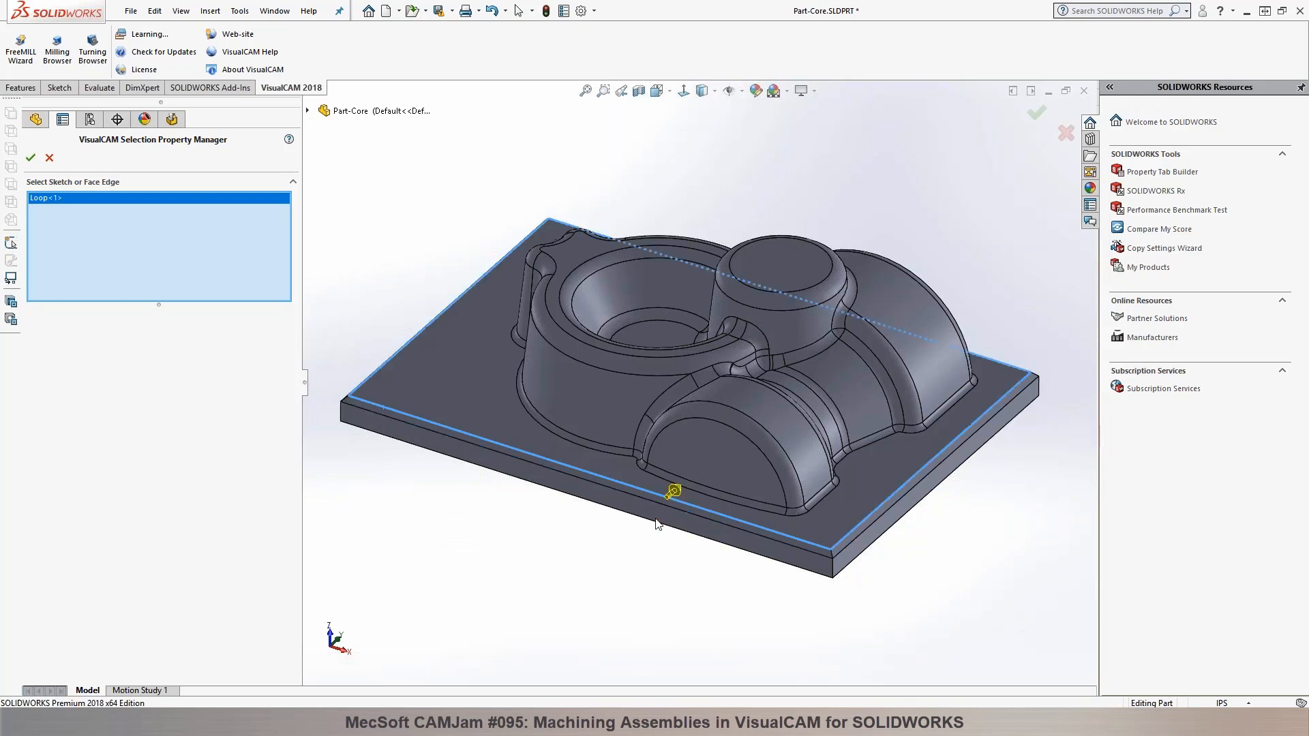
pyautogui.click(30, 157)
pyautogui.click(156, 614)
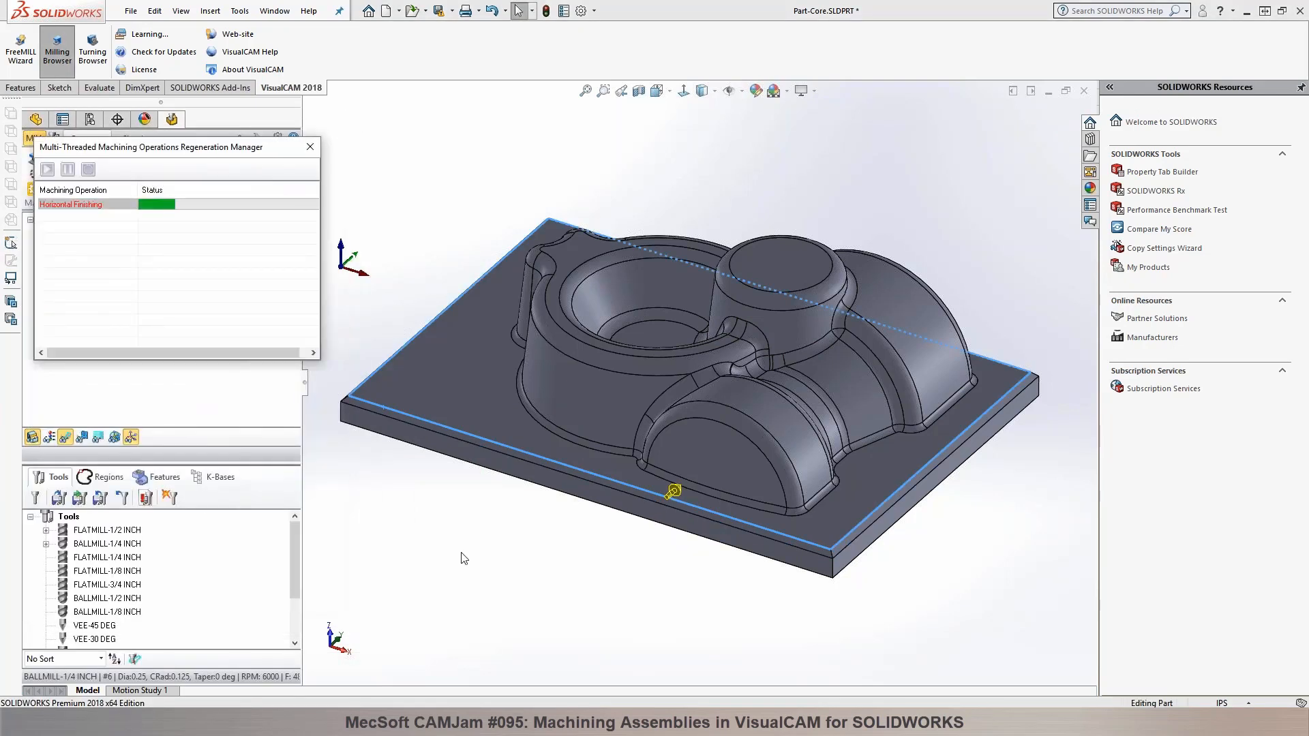